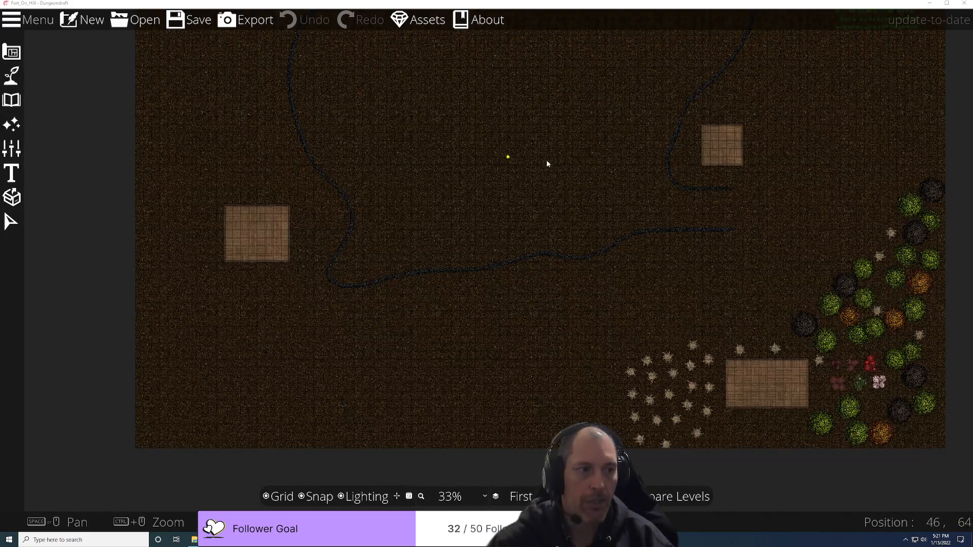
Step: Zoom and pan the map to show its top edge
{"action": "scroll", "coordinate": [572, 174], "scroll_direction": "down", "scroll_amount": 4}
{"action": "scroll", "coordinate": [583, 172], "scroll_direction": "up", "scroll_amount": 4}
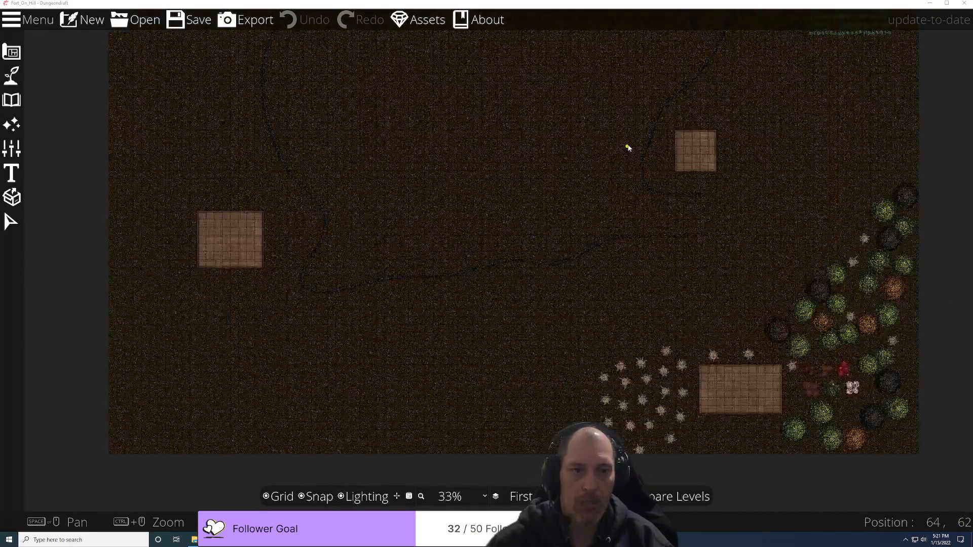
{"action": "scroll", "coordinate": [627, 148], "scroll_direction": "up", "scroll_amount": 3}
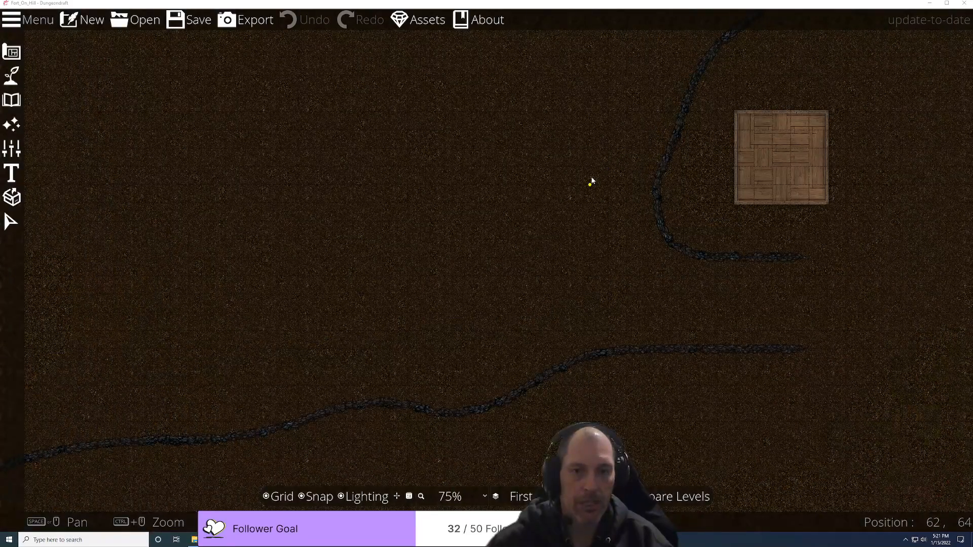
{"action": "scroll", "coordinate": [592, 181], "scroll_direction": "down", "scroll_amount": 3}
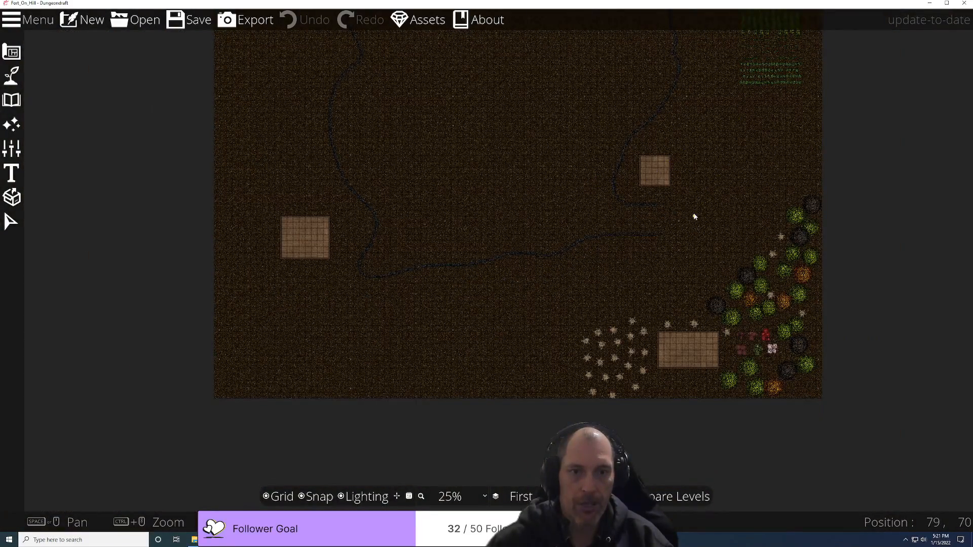
{"action": "left_click_drag", "start_coordinate": [716, 199], "coordinate": [653, 343]}
{"action": "left_click_drag", "start_coordinate": [547, 131], "coordinate": [602, 314]}
{"action": "scroll", "coordinate": [548, 226], "scroll_direction": "up", "scroll_amount": 3}
{"action": "scroll", "coordinate": [525, 206], "scroll_direction": "down", "scroll_amount": 4}
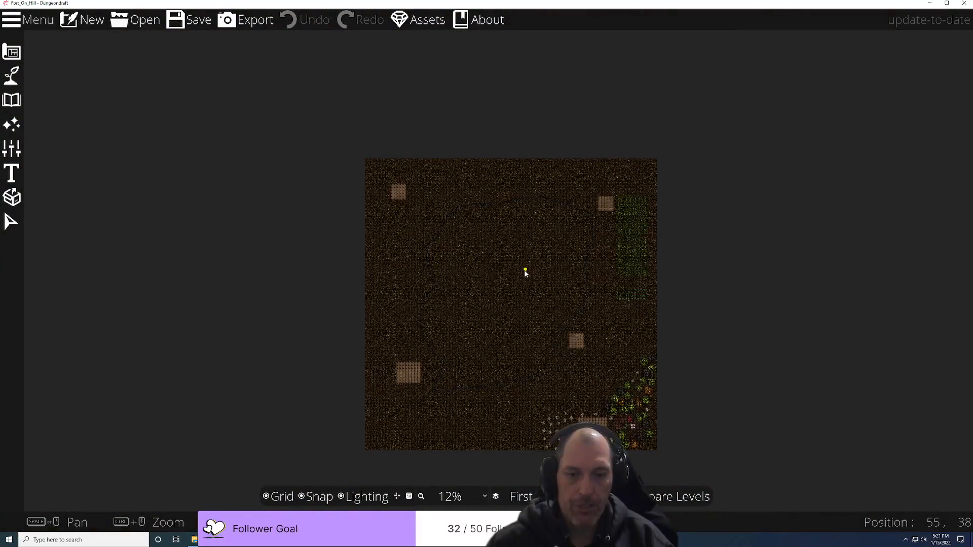
Step: Switch the view to the Second Floor and pan across its layout
{"action": "left_click", "coordinate": [521, 496]}
{"action": "left_click", "coordinate": [512, 502]}
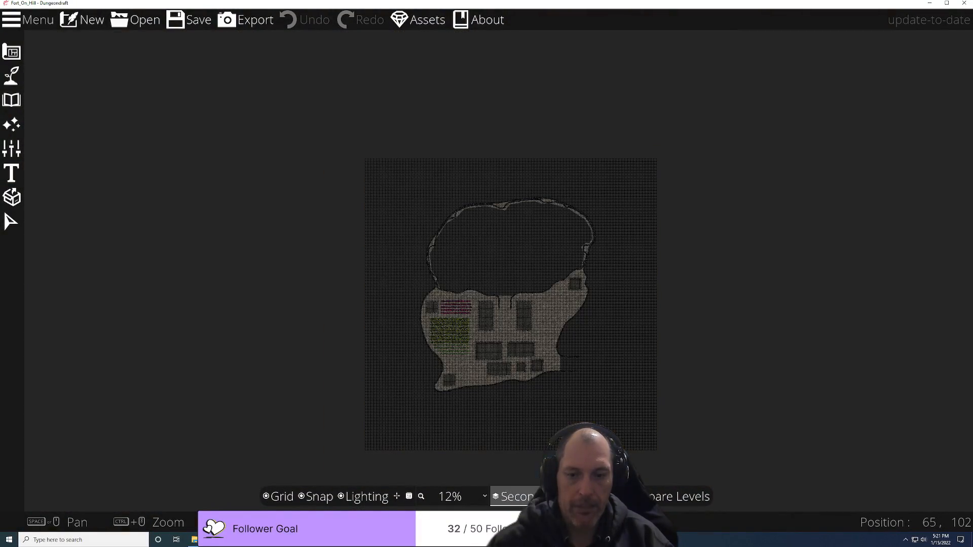
{"action": "scroll", "coordinate": [516, 419], "scroll_direction": "up", "scroll_amount": 4}
{"action": "left_click_drag", "start_coordinate": [480, 319], "coordinate": [575, 358]}
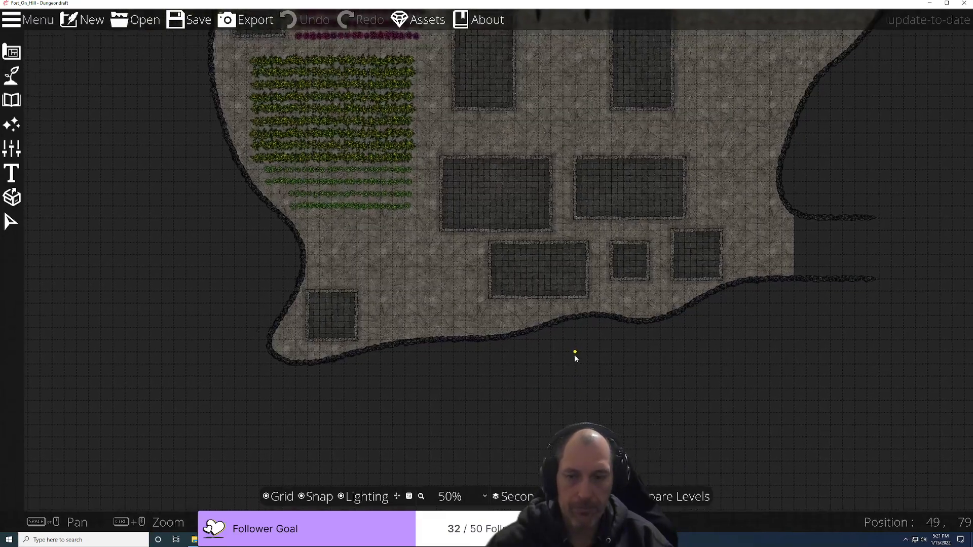
{"action": "scroll", "coordinate": [608, 330], "scroll_direction": "up", "scroll_amount": 3}
{"action": "scroll", "coordinate": [601, 359], "scroll_direction": "down", "scroll_amount": 2}
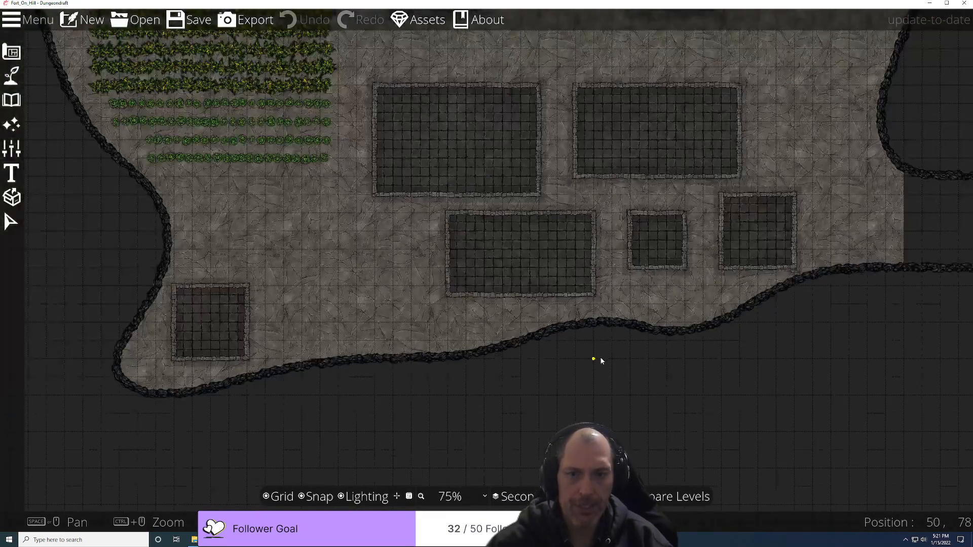
{"action": "scroll", "coordinate": [593, 363], "scroll_direction": "down", "scroll_amount": 2}
Step: Compare against First Floor as reference at about 52% opacity, current level at 45%
{"action": "left_click", "coordinate": [679, 496]}
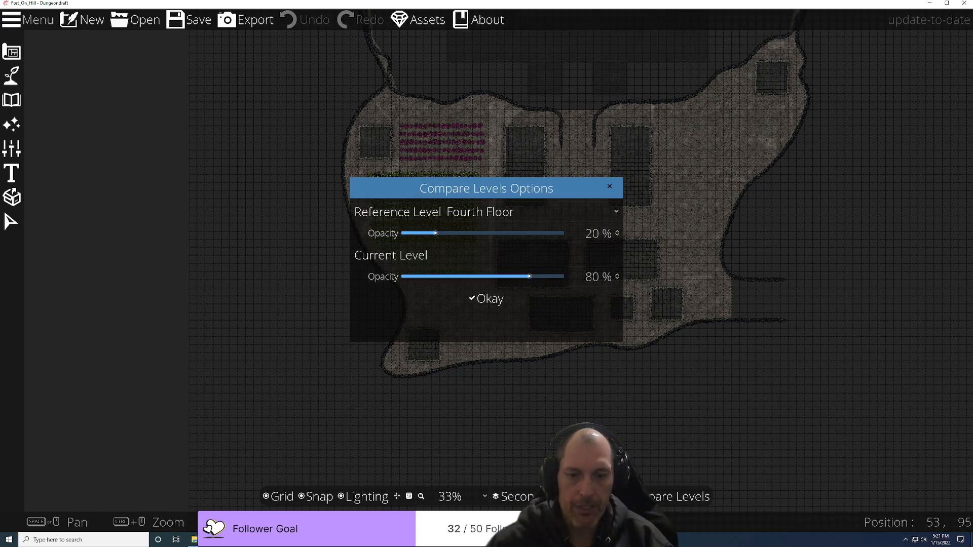
{"action": "left_click", "coordinate": [476, 215]}
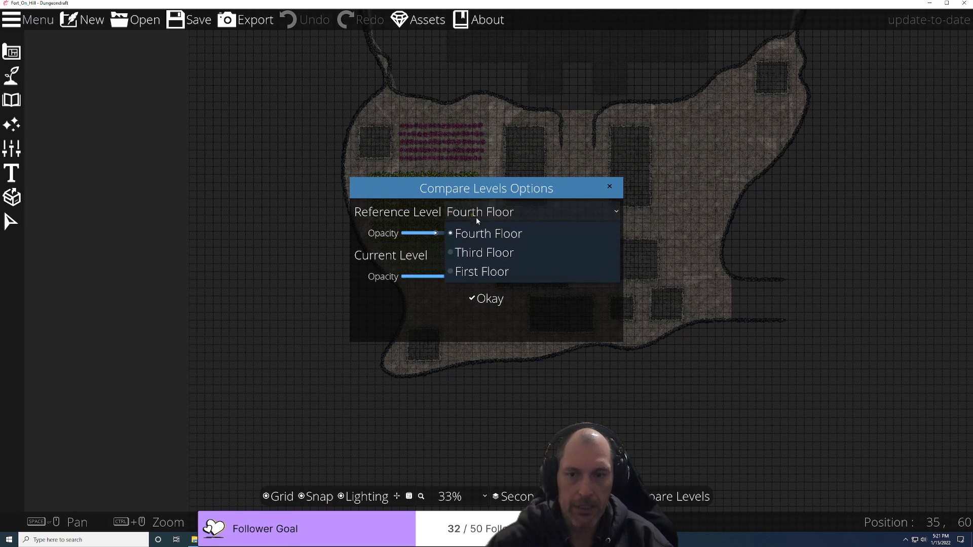
{"action": "left_click", "coordinate": [479, 272]}
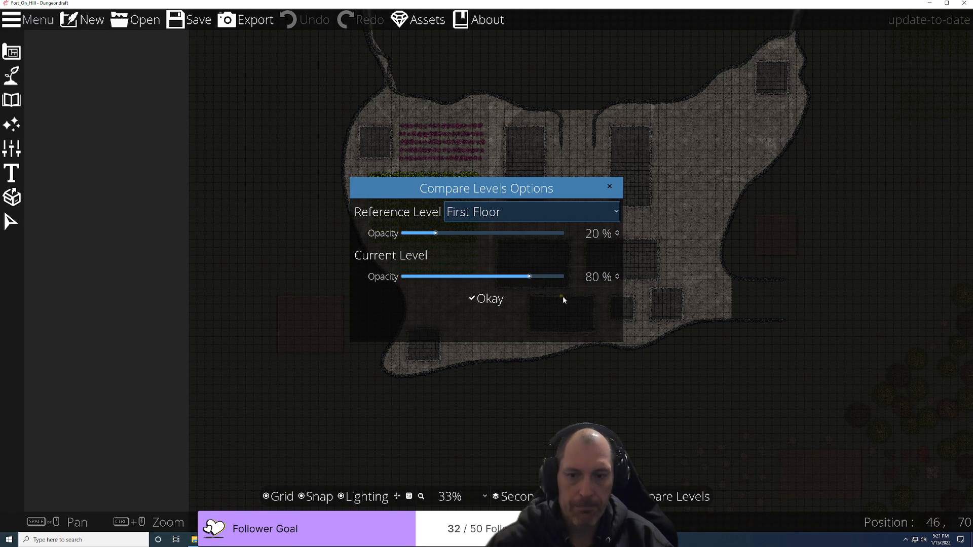
{"action": "left_click_drag", "start_coordinate": [529, 276], "coordinate": [449, 276]}
{"action": "left_click", "coordinate": [476, 276]}
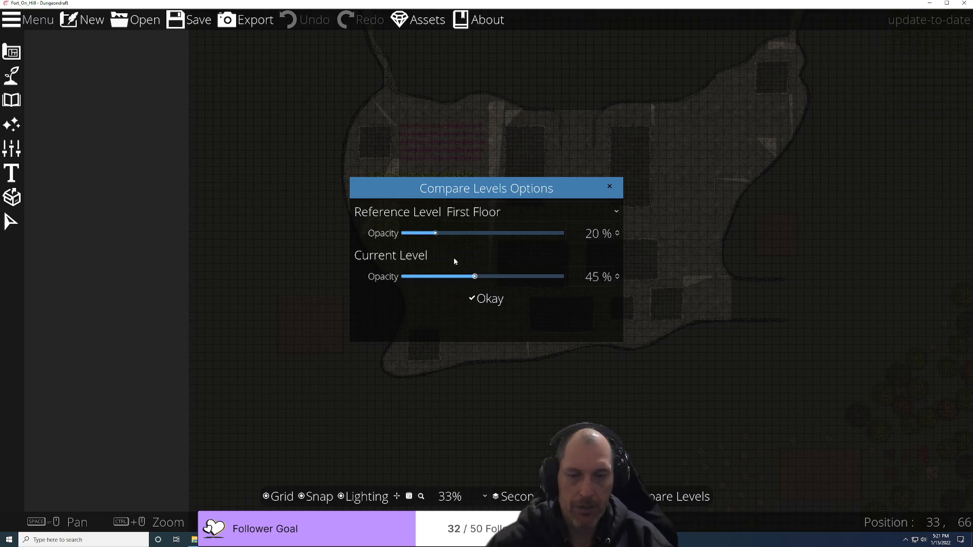
{"action": "left_click_drag", "start_coordinate": [446, 233], "coordinate": [485, 248]}
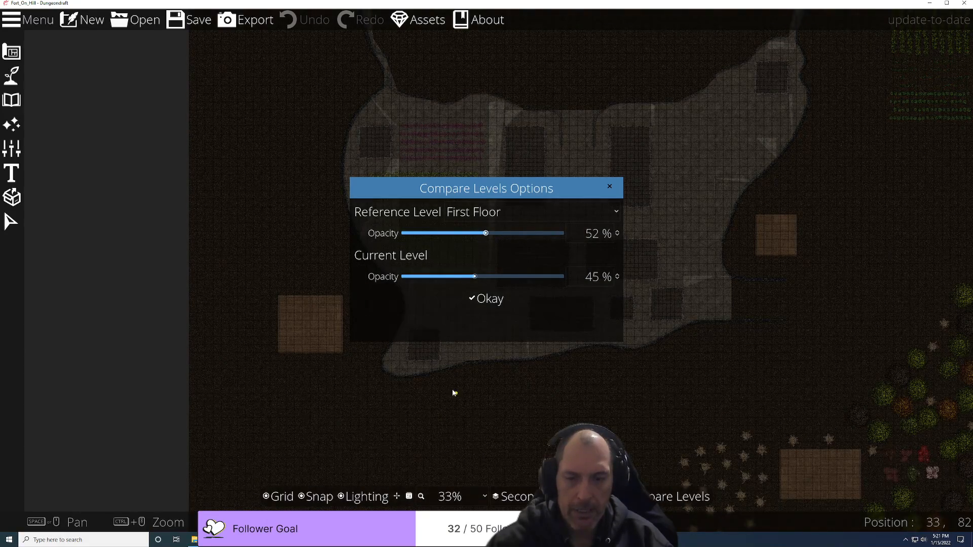
{"action": "left_click", "coordinate": [609, 186]}
Step: Switch back to the First floor and pan to reveal the map's top edge
{"action": "scroll", "coordinate": [489, 375], "scroll_direction": "up", "scroll_amount": 5}
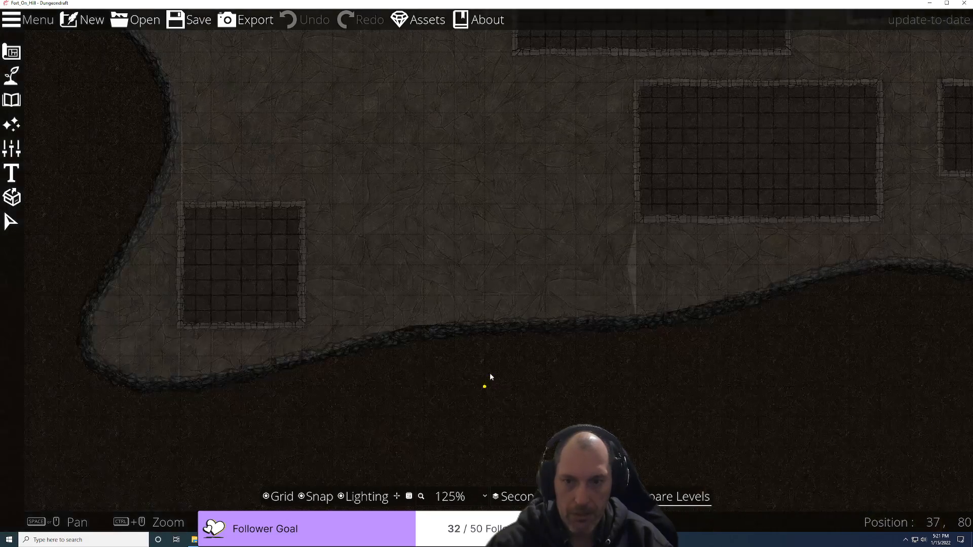
{"action": "scroll", "coordinate": [490, 377], "scroll_direction": "up", "scroll_amount": 1}
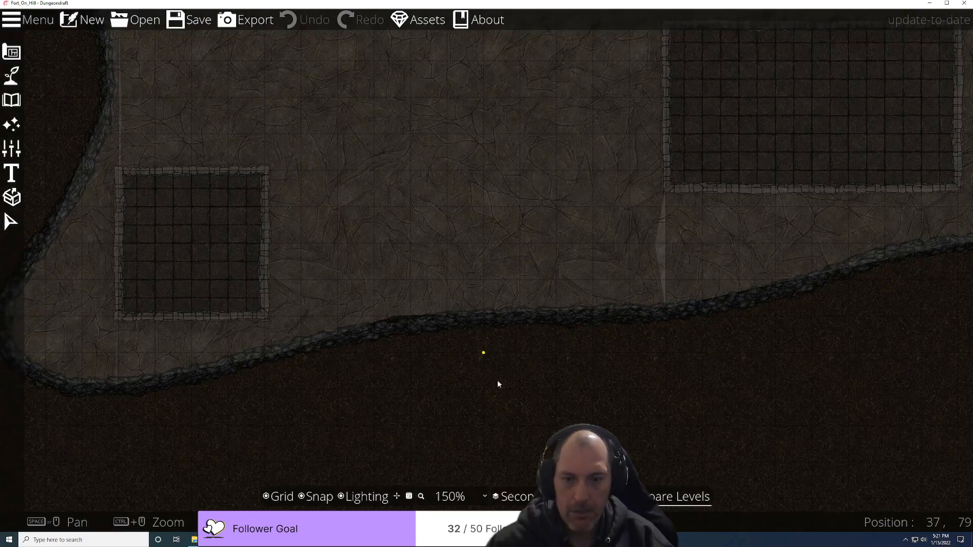
{"action": "left_click", "coordinate": [512, 497]}
{"action": "left_click", "coordinate": [513, 514]}
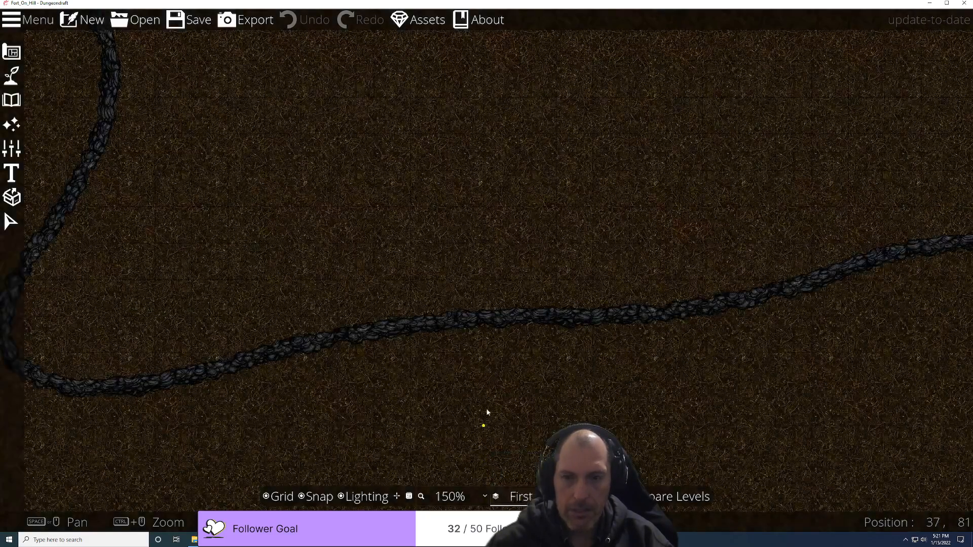
{"action": "scroll", "coordinate": [507, 404], "scroll_direction": "down", "scroll_amount": 4}
{"action": "scroll", "coordinate": [723, 414], "scroll_direction": "down", "scroll_amount": 2}
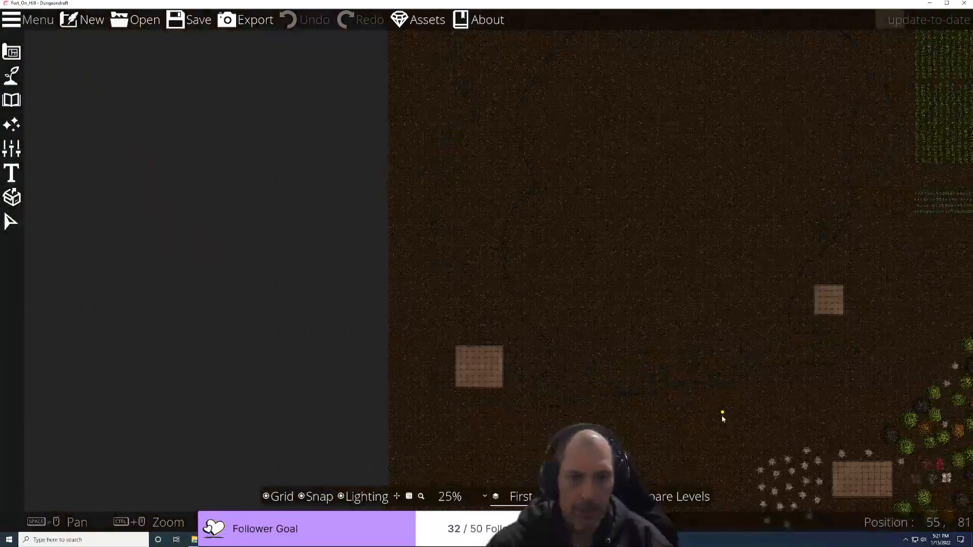
{"action": "scroll", "coordinate": [723, 414], "scroll_direction": "up", "scroll_amount": 2}
{"action": "scroll", "coordinate": [416, 332], "scroll_direction": "up", "scroll_amount": 2}
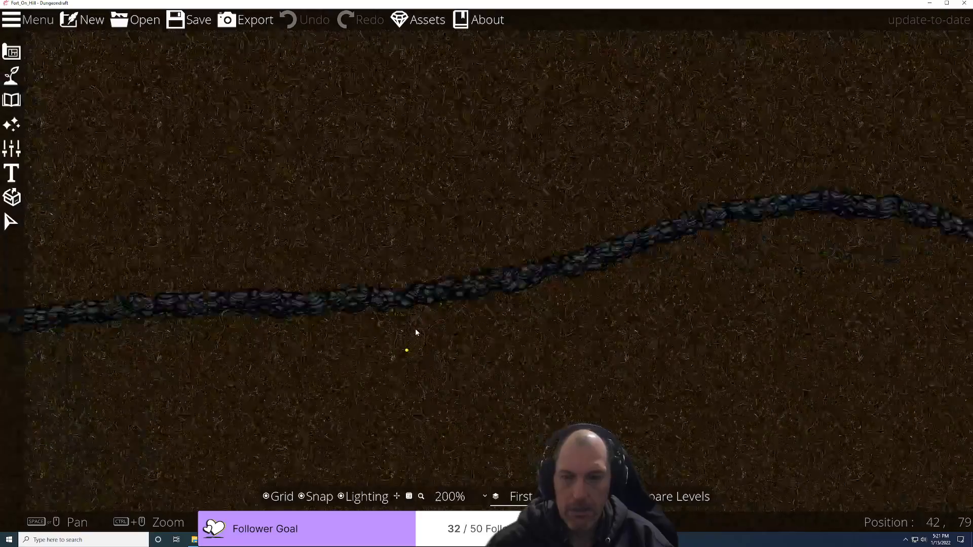
{"action": "scroll", "coordinate": [333, 355], "scroll_direction": "down", "scroll_amount": 4}
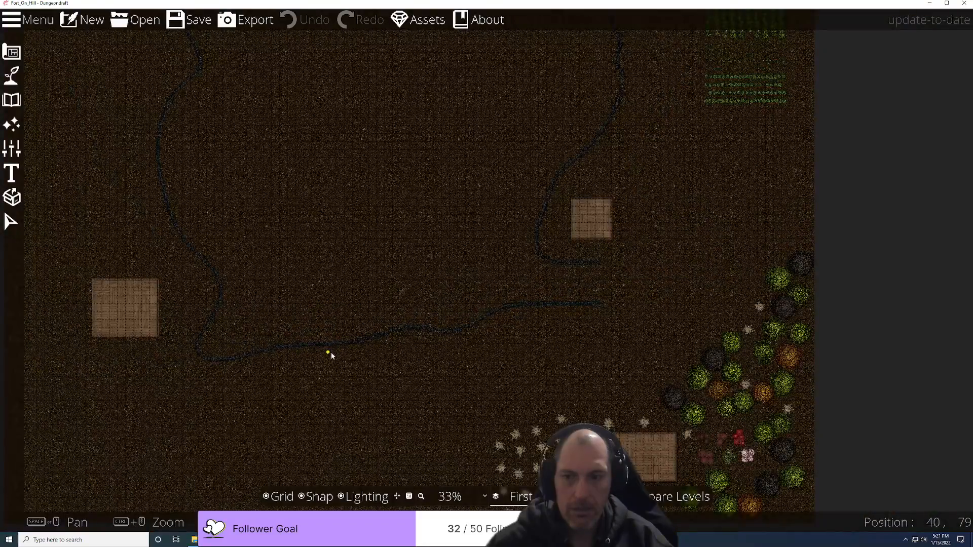
{"action": "scroll", "coordinate": [330, 352], "scroll_direction": "down", "scroll_amount": 1}
{"action": "scroll", "coordinate": [312, 366], "scroll_direction": "up", "scroll_amount": 4}
{"action": "scroll", "coordinate": [313, 366], "scroll_direction": "up", "scroll_amount": 1}
{"action": "scroll", "coordinate": [313, 365], "scroll_direction": "down", "scroll_amount": 3}
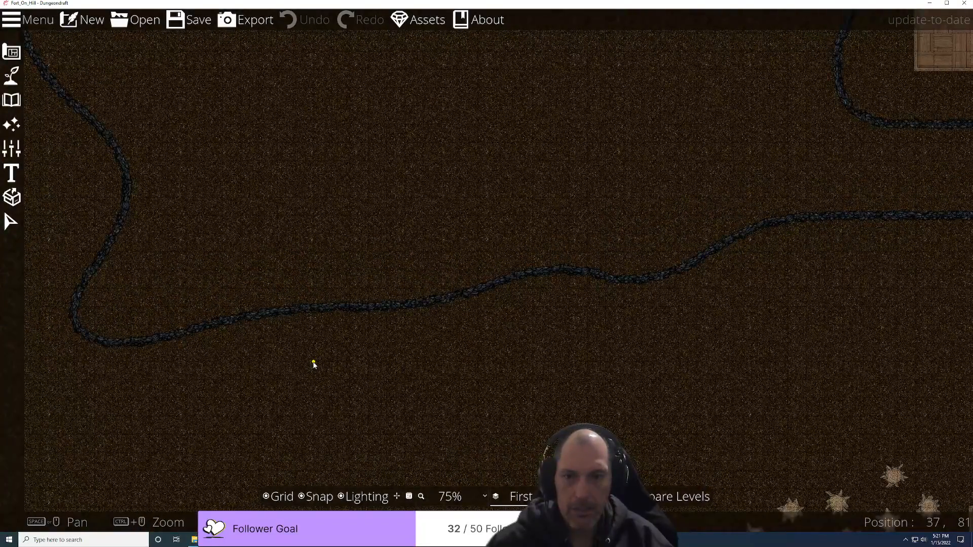
{"action": "scroll", "coordinate": [315, 362], "scroll_direction": "down", "scroll_amount": 3}
{"action": "scroll", "coordinate": [315, 362], "scroll_direction": "up", "scroll_amount": 3}
{"action": "scroll", "coordinate": [228, 344], "scroll_direction": "up", "scroll_amount": 3}
{"action": "scroll", "coordinate": [228, 343], "scroll_direction": "up", "scroll_amount": 2}
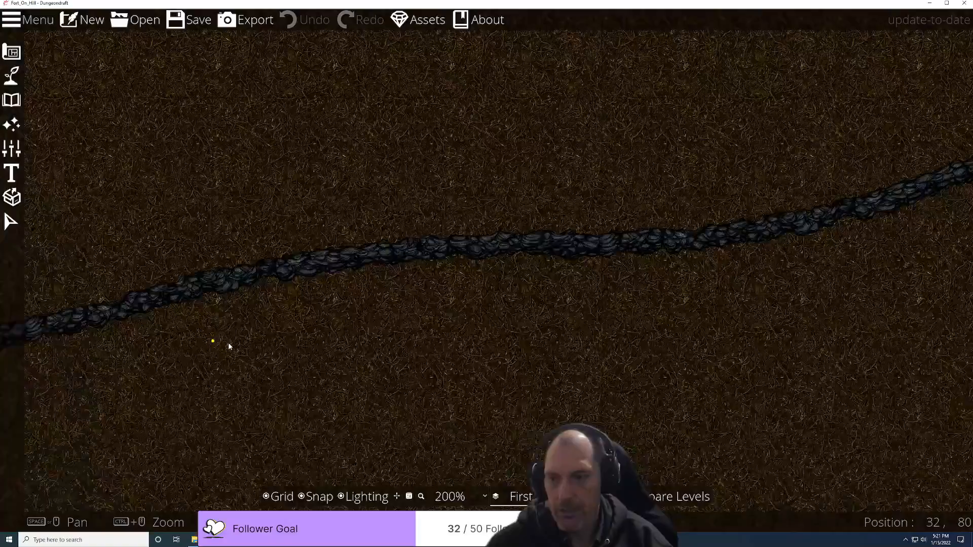
{"action": "scroll", "coordinate": [228, 342], "scroll_direction": "down", "scroll_amount": 6}
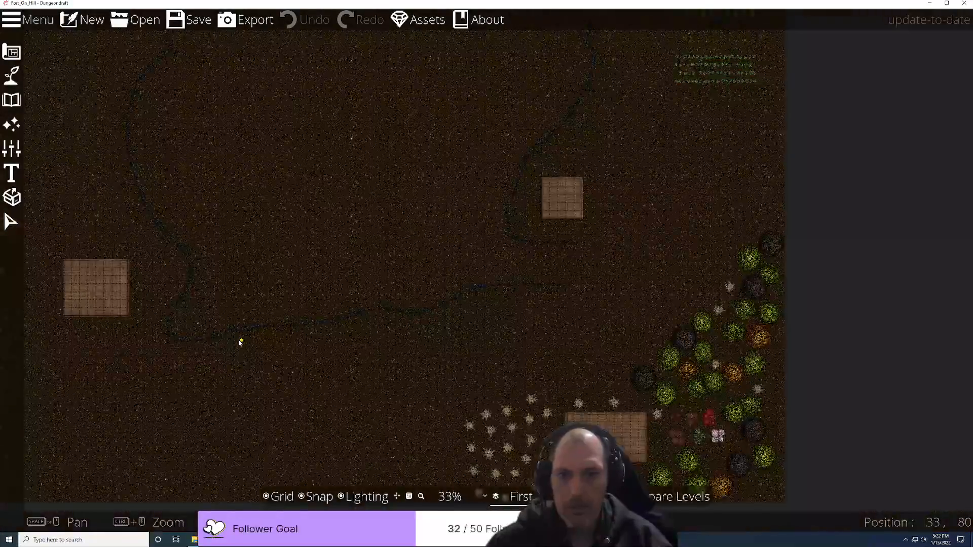
{"action": "left_click_drag", "start_coordinate": [371, 262], "coordinate": [450, 454]}
{"action": "left_click_drag", "start_coordinate": [448, 208], "coordinate": [459, 441]}
{"action": "scroll", "coordinate": [445, 221], "scroll_direction": "up", "scroll_amount": 4}
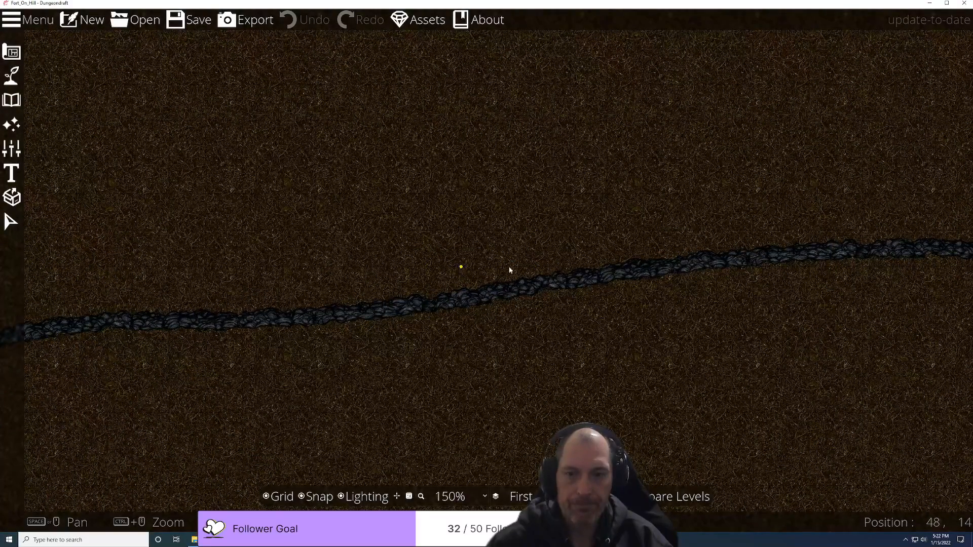
Step: Turn off grid snapping and pick the terrain painting brush
{"action": "left_click", "coordinate": [302, 497]}
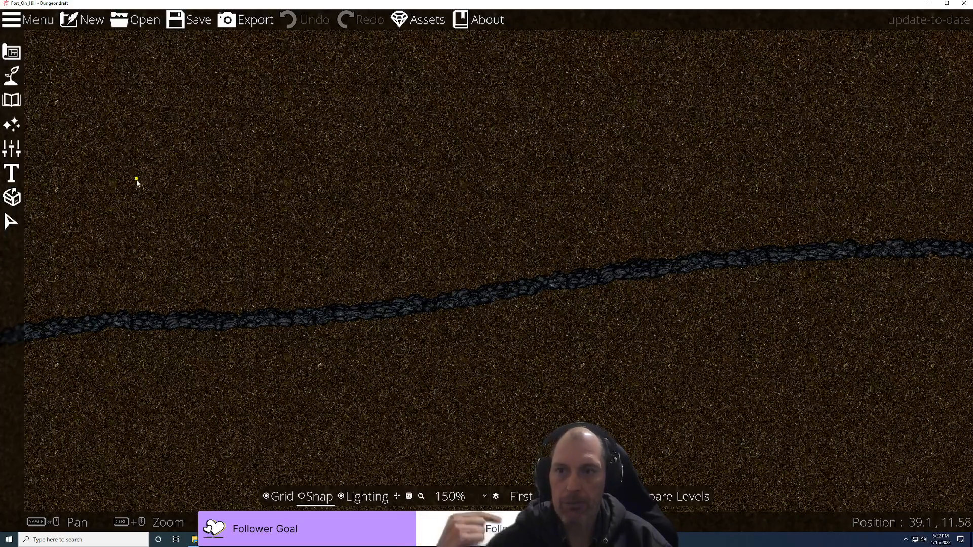
{"action": "left_click", "coordinate": [9, 76]}
{"action": "left_click", "coordinate": [36, 77]}
Step: Try the Water Brush, back out to terrain options, then switch to the object placement tools
{"action": "left_click", "coordinate": [81, 97]}
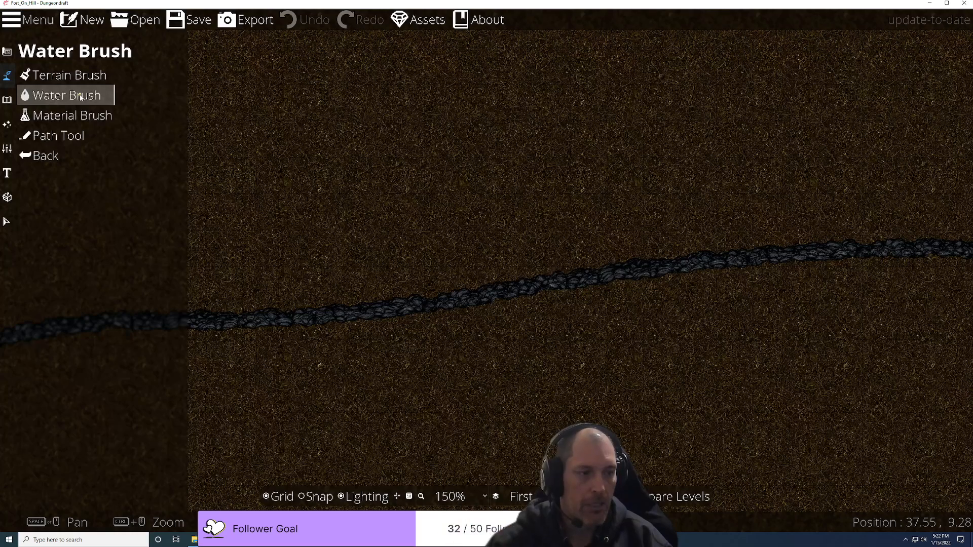
{"action": "left_click", "coordinate": [81, 97]}
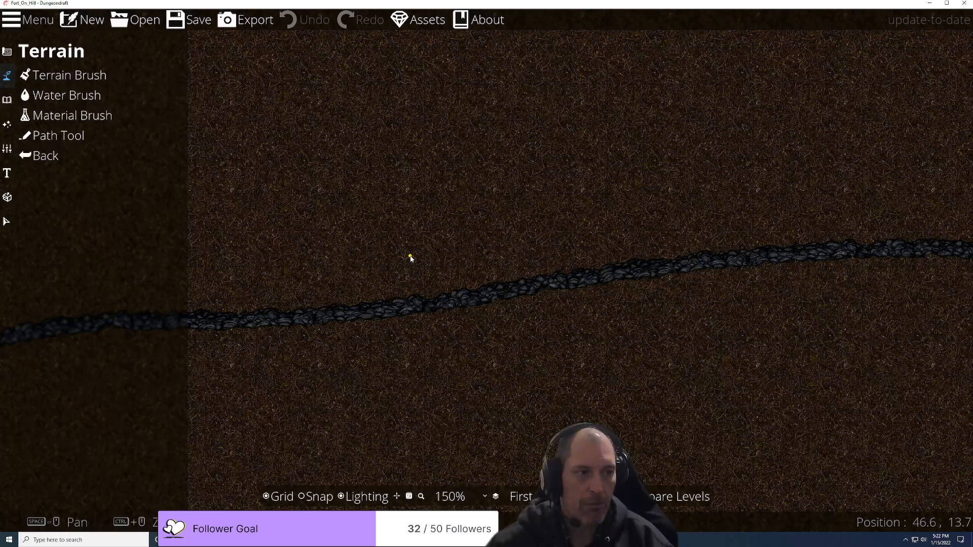
{"action": "scroll", "coordinate": [471, 345], "scroll_direction": "down", "scroll_amount": 8}
{"action": "scroll", "coordinate": [454, 364], "scroll_direction": "up", "scroll_amount": 5}
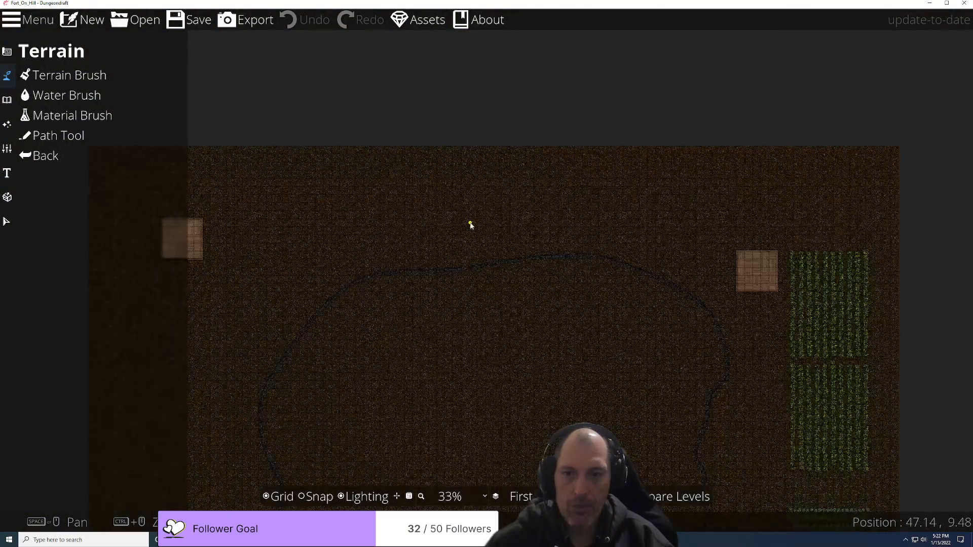
{"action": "left_click", "coordinate": [7, 99]}
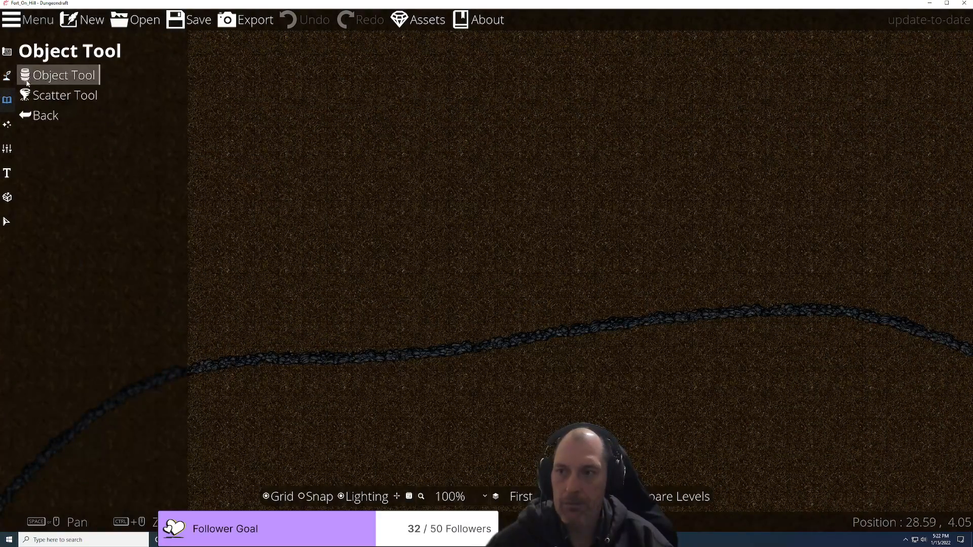
Step: Choose the Object Tool and pick a Cliff Entrance Shadow Stone Volcanic piece from the library
{"action": "left_click", "coordinate": [61, 74]}
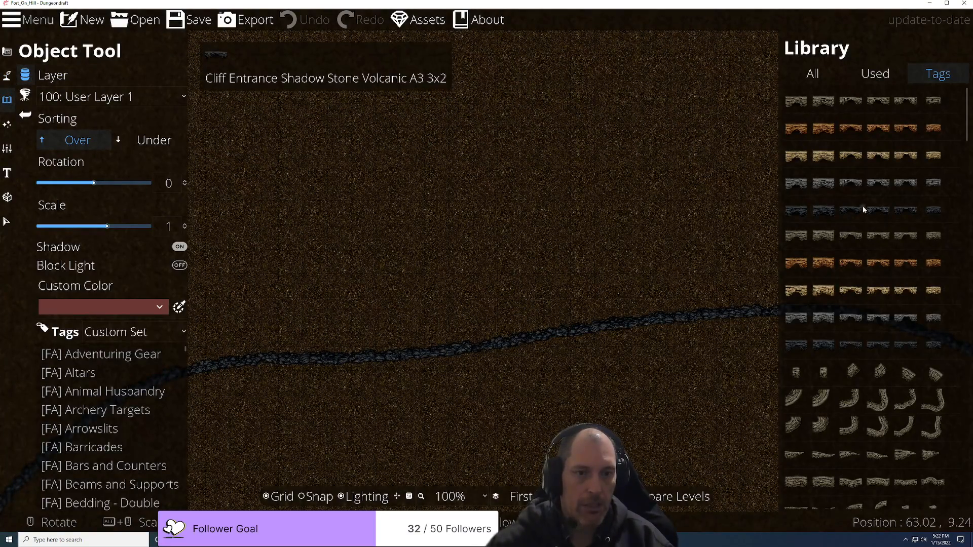
{"action": "mouse_move", "coordinate": [858, 216]}
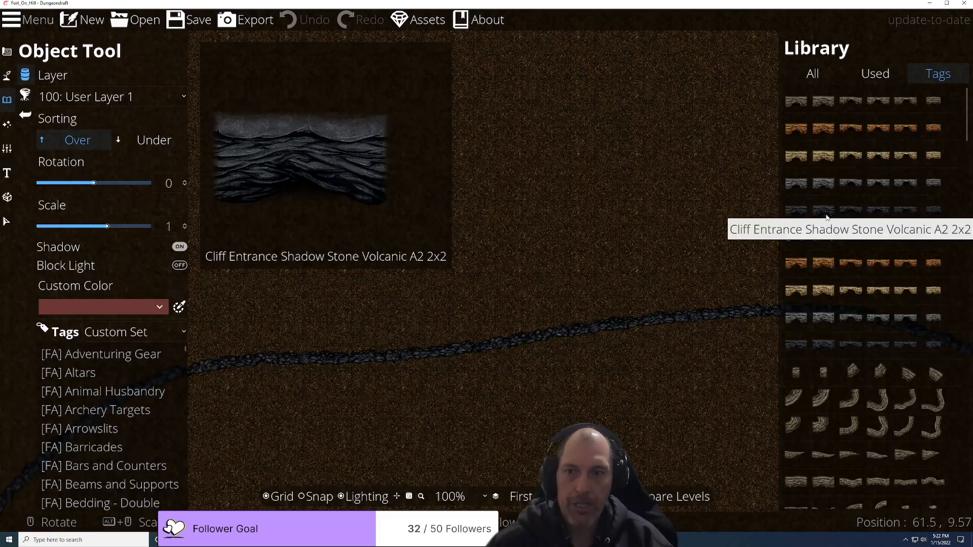
{"action": "left_click", "coordinate": [793, 217]}
{"action": "scroll", "coordinate": [390, 334], "scroll_direction": "down", "scroll_amount": 12}
{"action": "scroll", "coordinate": [570, 212], "scroll_direction": "down", "scroll_amount": 10}
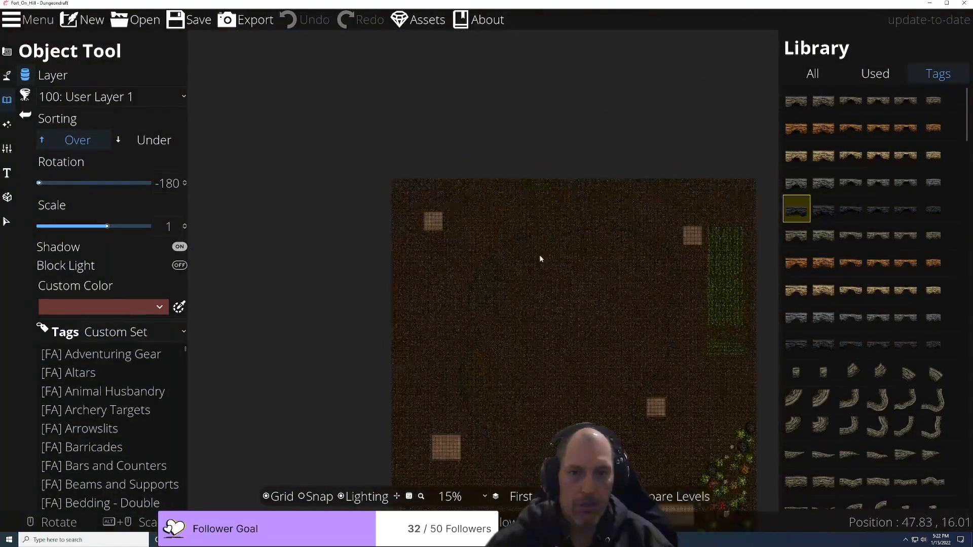
{"action": "scroll", "coordinate": [502, 288], "scroll_direction": "up", "scroll_amount": 10}
{"action": "scroll", "coordinate": [471, 247], "scroll_direction": "down", "scroll_amount": 4}
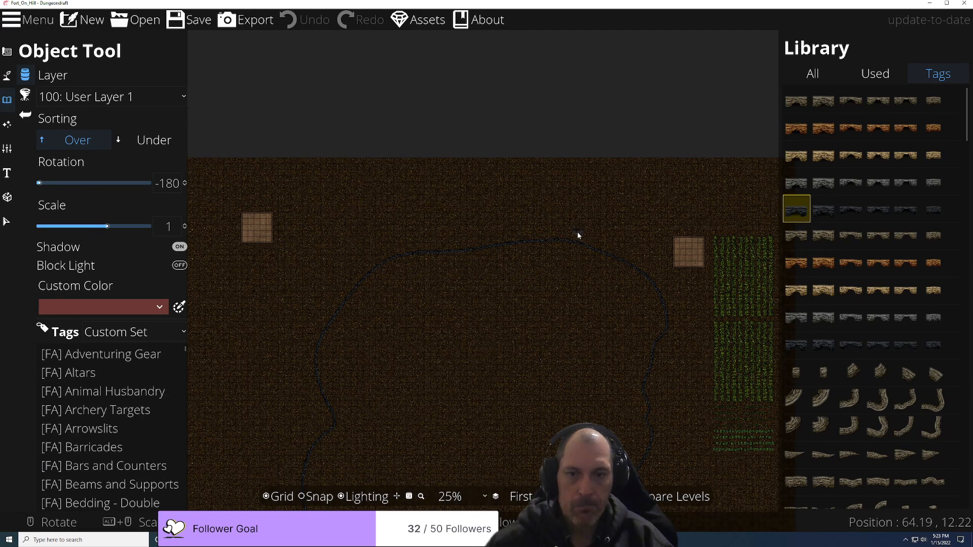
Step: Cycle through the cliff piece's variations and rotate it to -160°
{"action": "key", "text": "Right"}
{"action": "key", "text": "Right"}
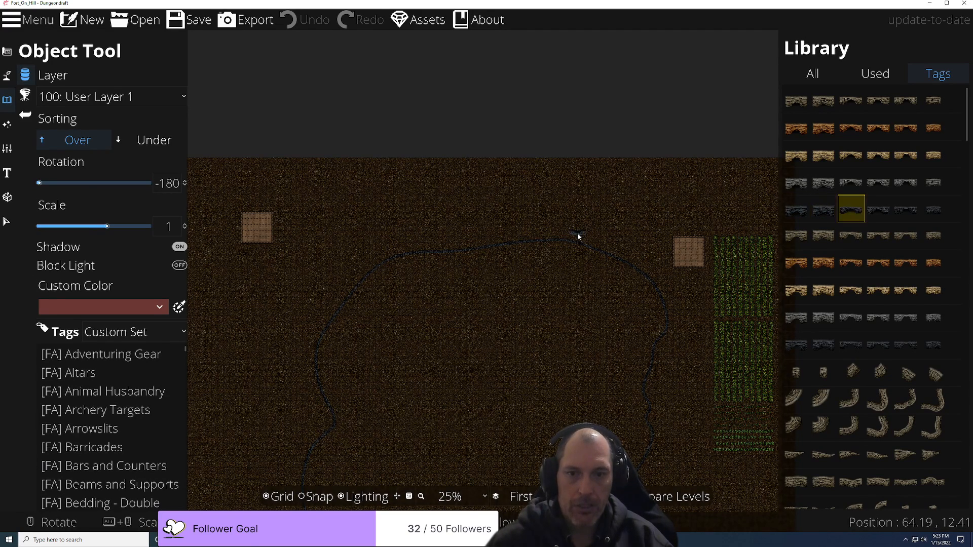
{"action": "key", "text": "Left"}
{"action": "key", "text": "Left"}
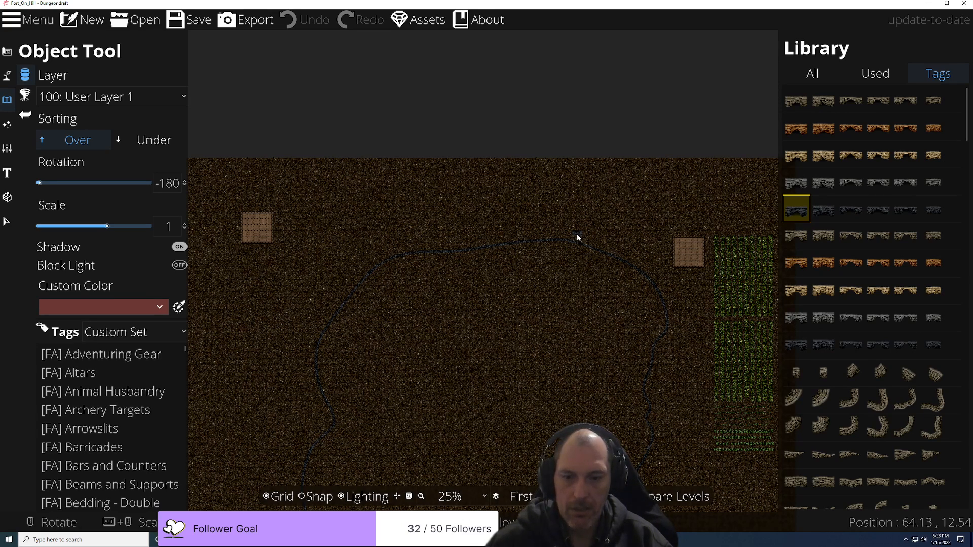
{"action": "scroll", "coordinate": [578, 236], "scroll_direction": "down", "scroll_amount": 1}
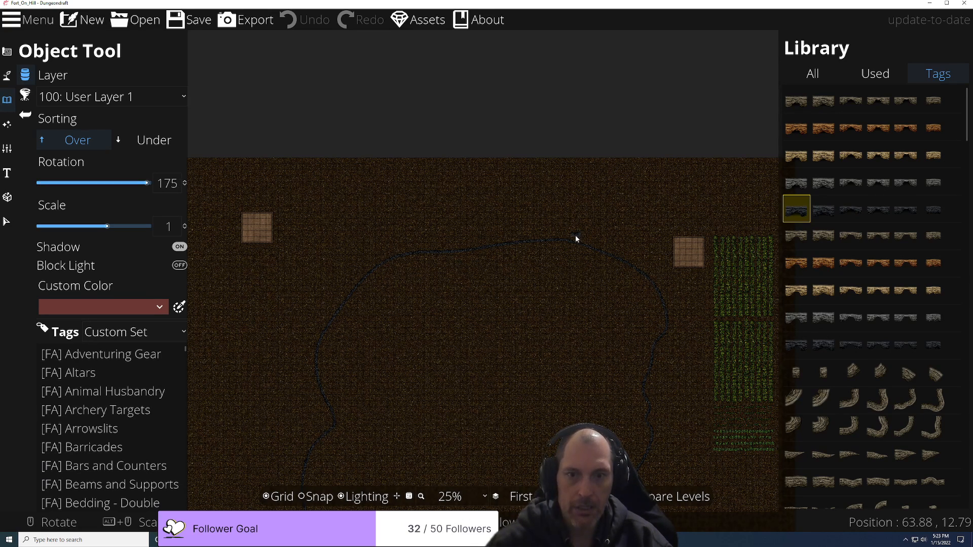
{"action": "scroll", "coordinate": [576, 235], "scroll_direction": "down", "scroll_amount": 2}
{"action": "scroll", "coordinate": [575, 235], "scroll_direction": "up", "scroll_amount": 1}
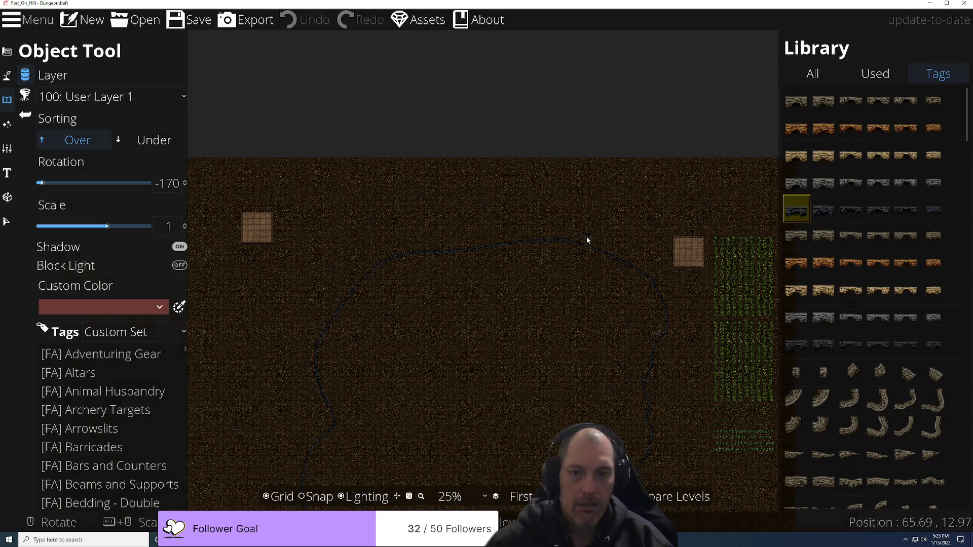
{"action": "scroll", "coordinate": [587, 239], "scroll_direction": "up", "scroll_amount": 2}
{"action": "scroll", "coordinate": [582, 239], "scroll_direction": "up", "scroll_amount": 2}
{"action": "scroll", "coordinate": [576, 244], "scroll_direction": "up", "scroll_amount": 1}
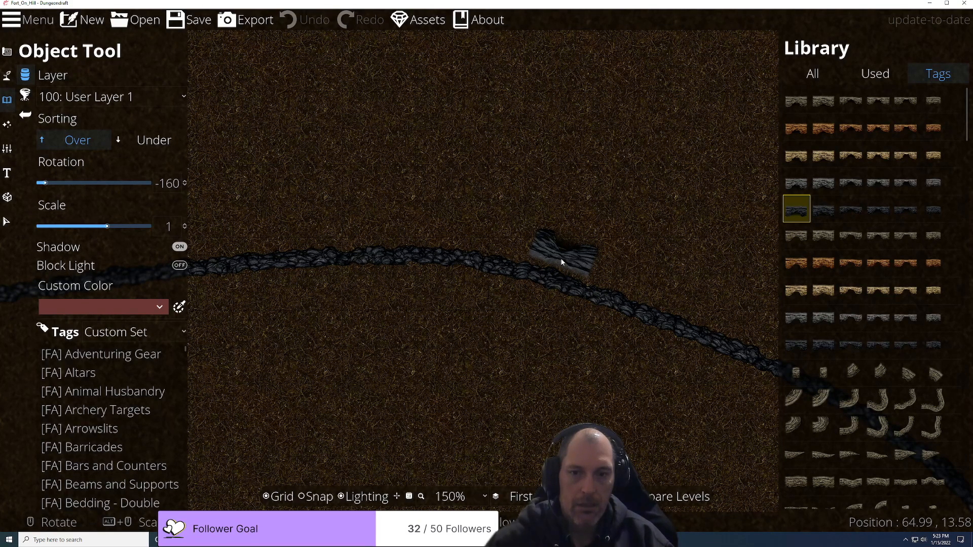
Step: Undo the cliff entrance stamped on the first level and stamp one below the second level's edge
{"action": "left_click", "coordinate": [561, 254]}
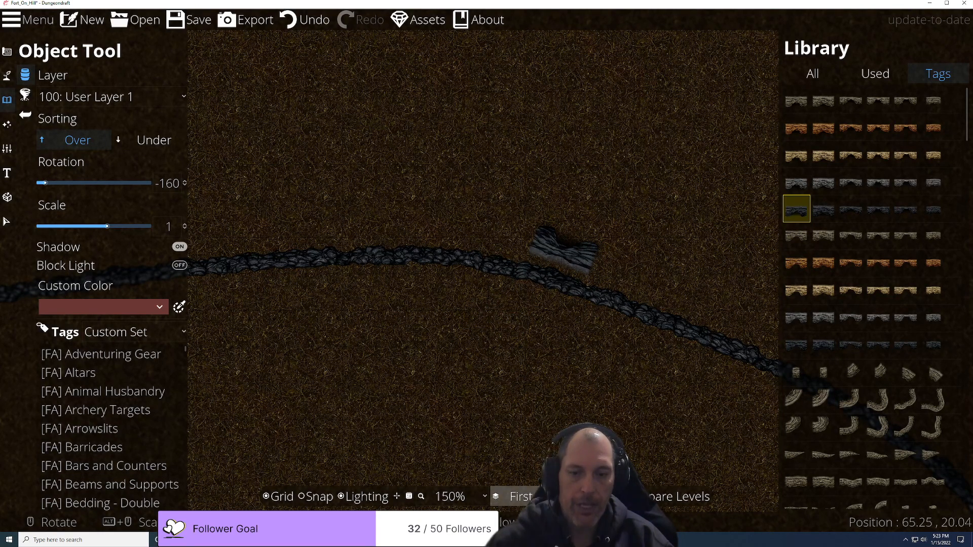
{"action": "key", "text": "ctrl+z"}
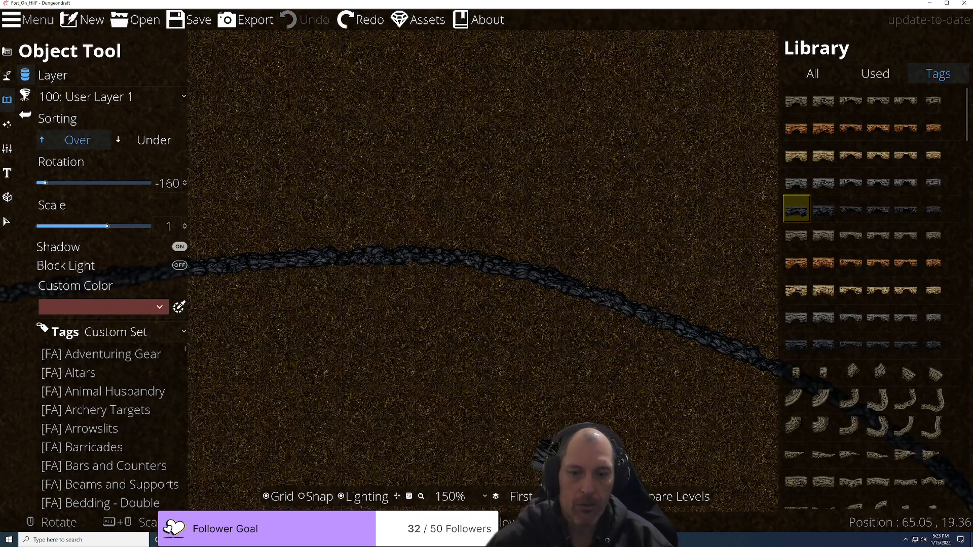
{"action": "left_click", "coordinate": [521, 496]}
{"action": "left_click", "coordinate": [509, 502]}
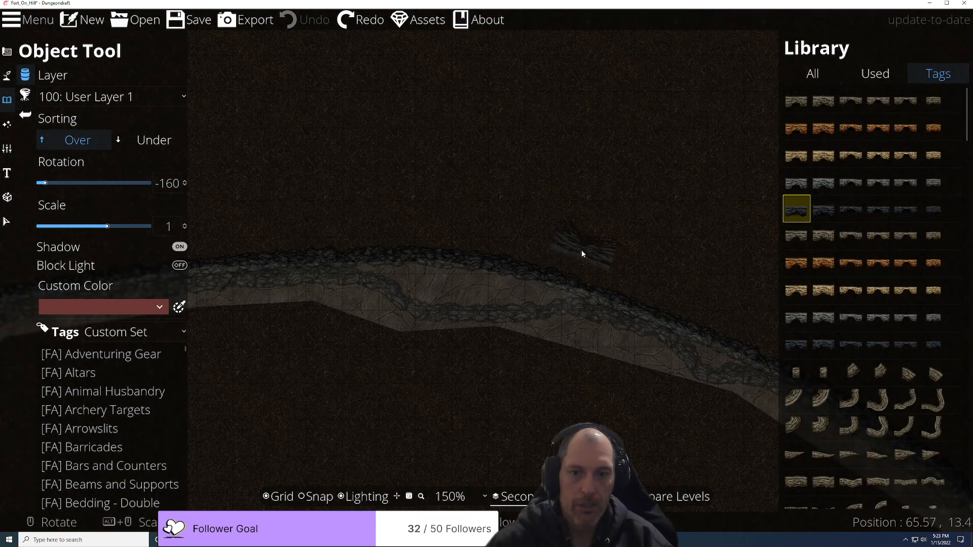
{"action": "left_click", "coordinate": [570, 257]}
{"action": "scroll", "coordinate": [537, 372], "scroll_direction": "down", "scroll_amount": 2}
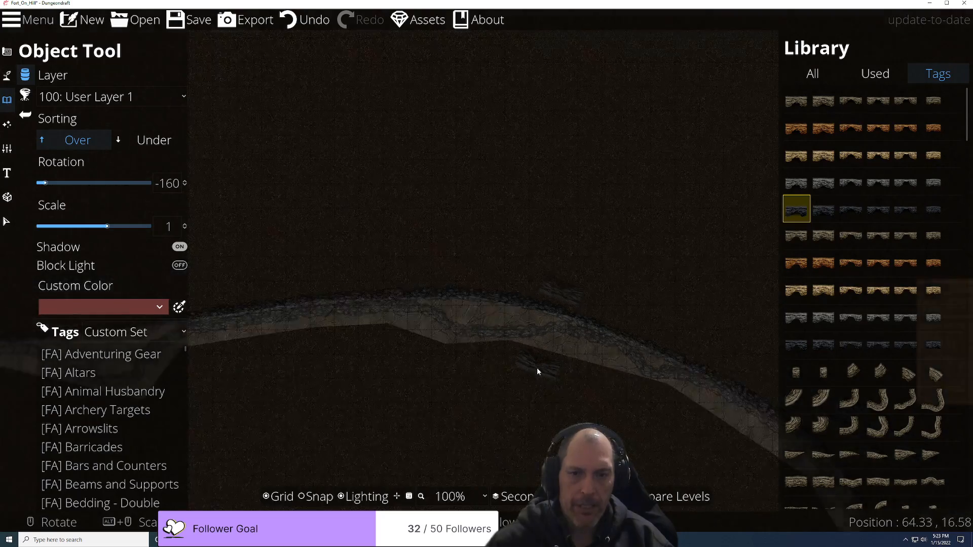
{"action": "scroll", "coordinate": [537, 367], "scroll_direction": "down", "scroll_amount": 3}
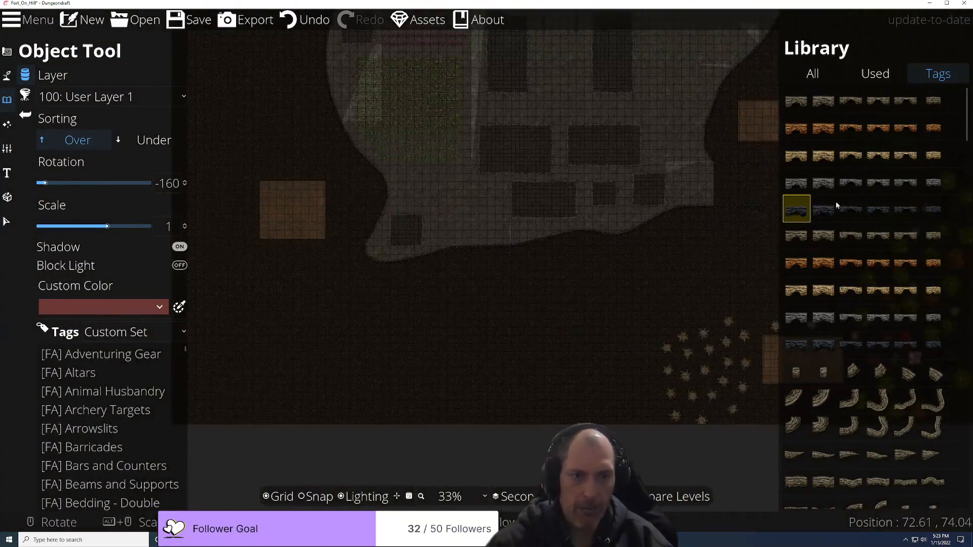
Step: Choose the Volcanic A2 2x2 cliff entrance variant from the library
{"action": "mouse_move", "coordinate": [909, 213]}
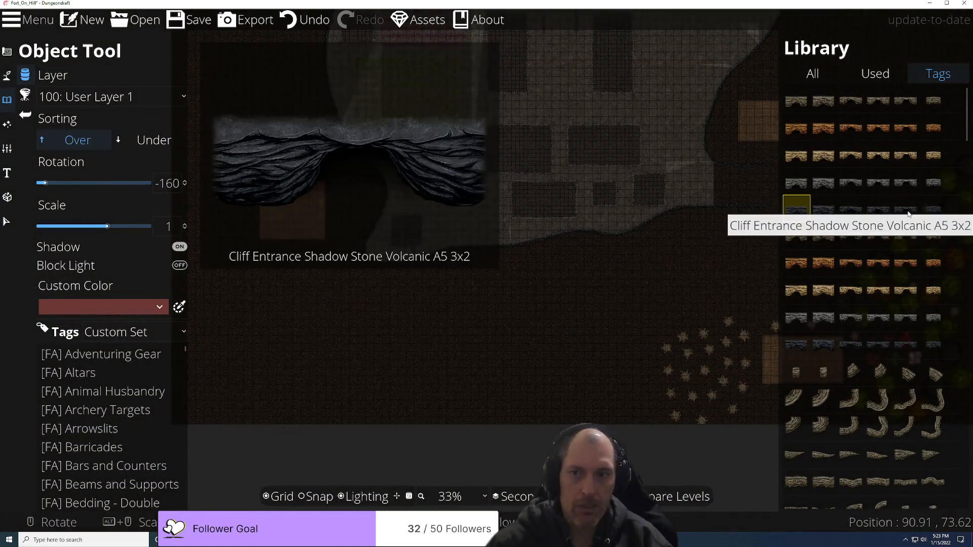
{"action": "mouse_move", "coordinate": [871, 216]}
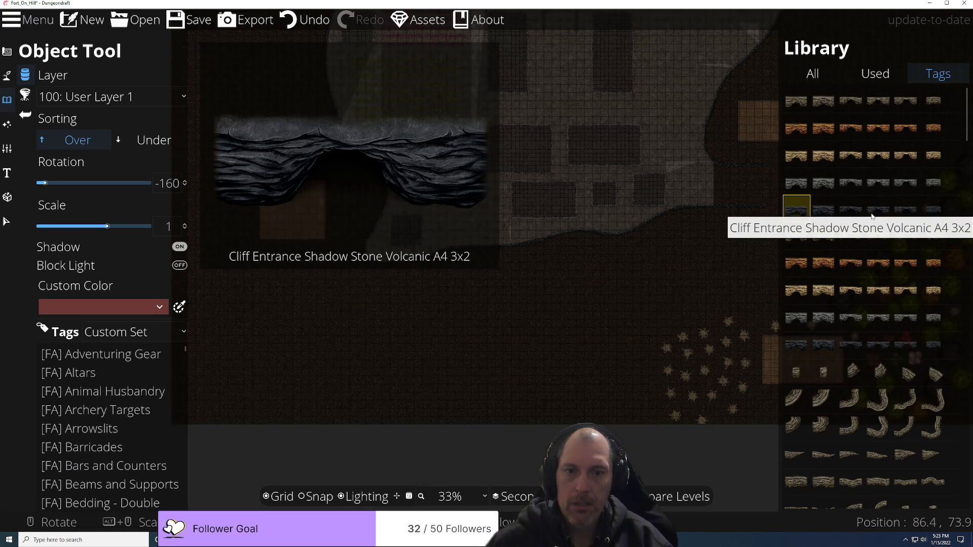
{"action": "left_click", "coordinate": [852, 212]}
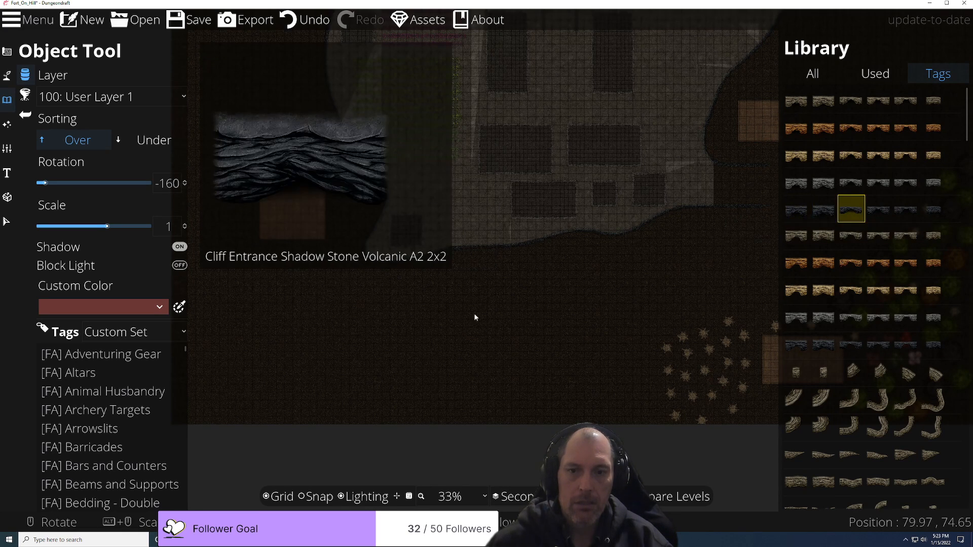
{"action": "scroll", "coordinate": [475, 272], "scroll_direction": "up", "scroll_amount": 5}
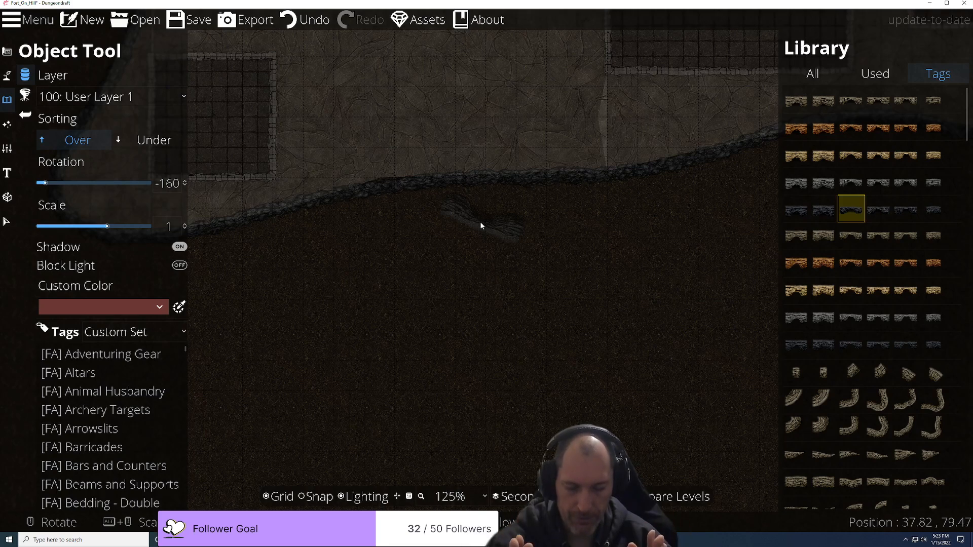
{"action": "scroll", "coordinate": [454, 225], "scroll_direction": "down", "scroll_amount": 1}
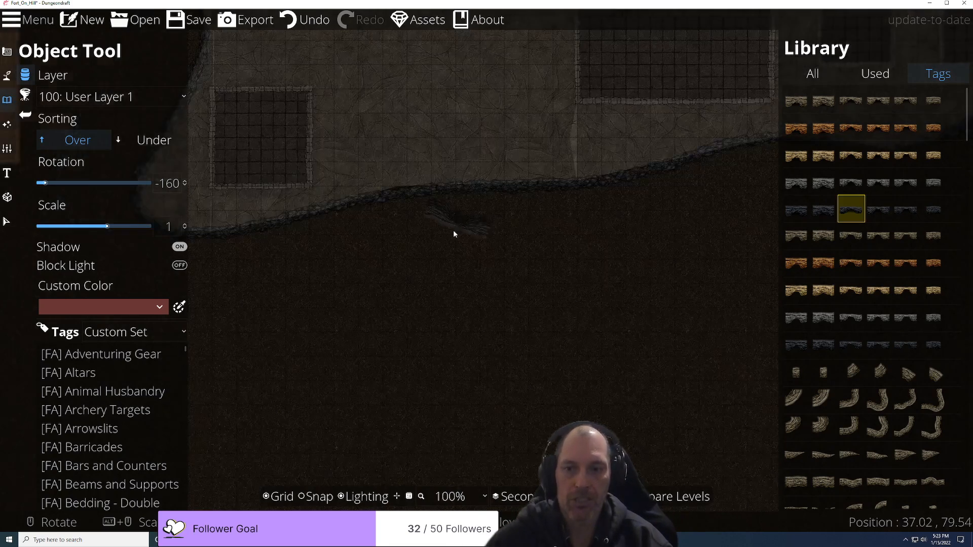
{"action": "scroll", "coordinate": [455, 225], "scroll_direction": "down", "scroll_amount": 5}
{"action": "scroll", "coordinate": [452, 239], "scroll_direction": "up", "scroll_amount": 4}
{"action": "scroll", "coordinate": [460, 181], "scroll_direction": "up", "scroll_amount": 2}
{"action": "scroll", "coordinate": [459, 172], "scroll_direction": "up", "scroll_amount": 3}
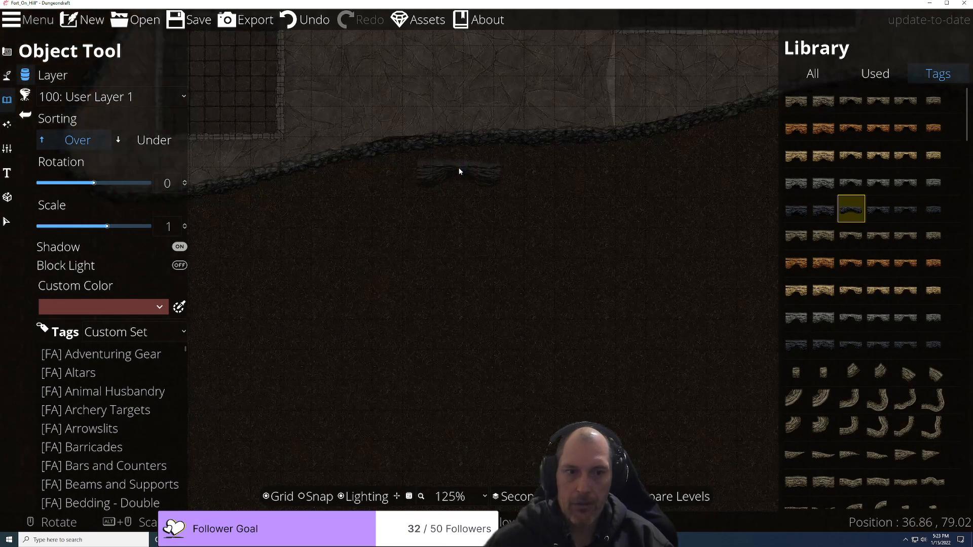
{"action": "mouse_move", "coordinate": [877, 214]}
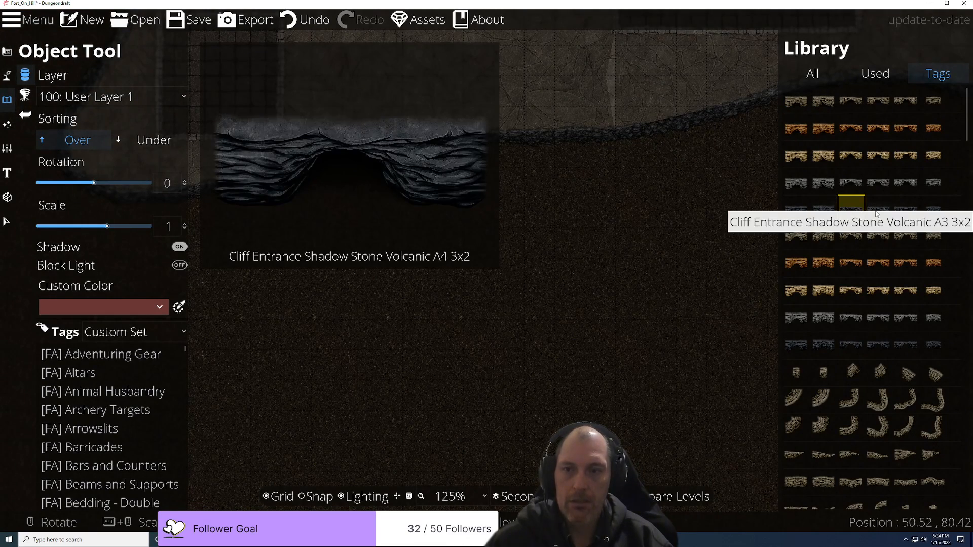
{"action": "mouse_move", "coordinate": [933, 217]}
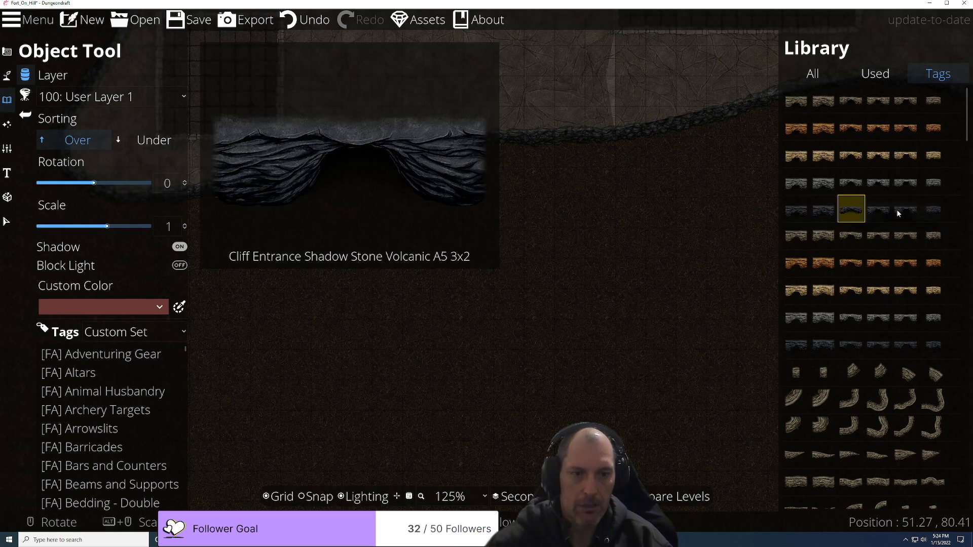
{"action": "scroll", "coordinate": [385, 175], "scroll_direction": "up", "scroll_amount": 3}
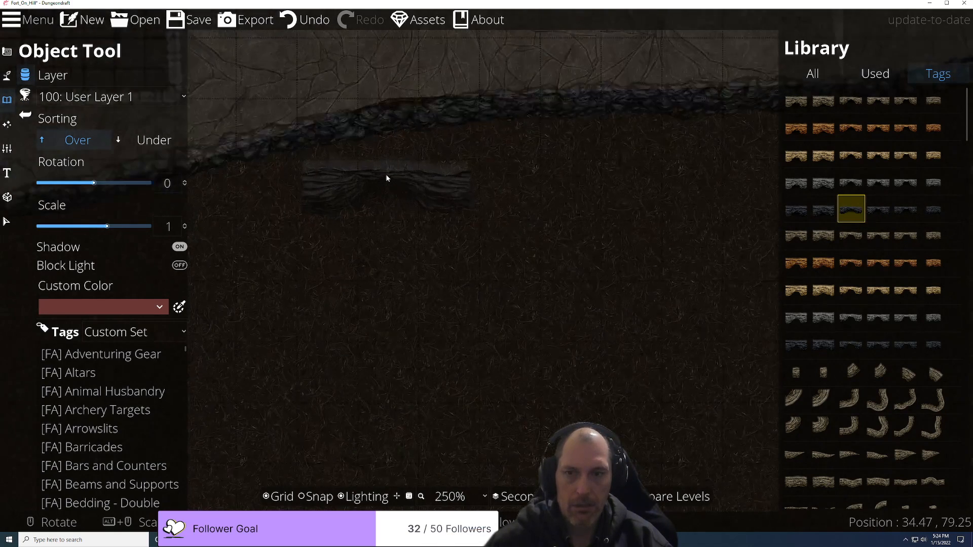
{"action": "scroll", "coordinate": [530, 265], "scroll_direction": "down", "scroll_amount": 5}
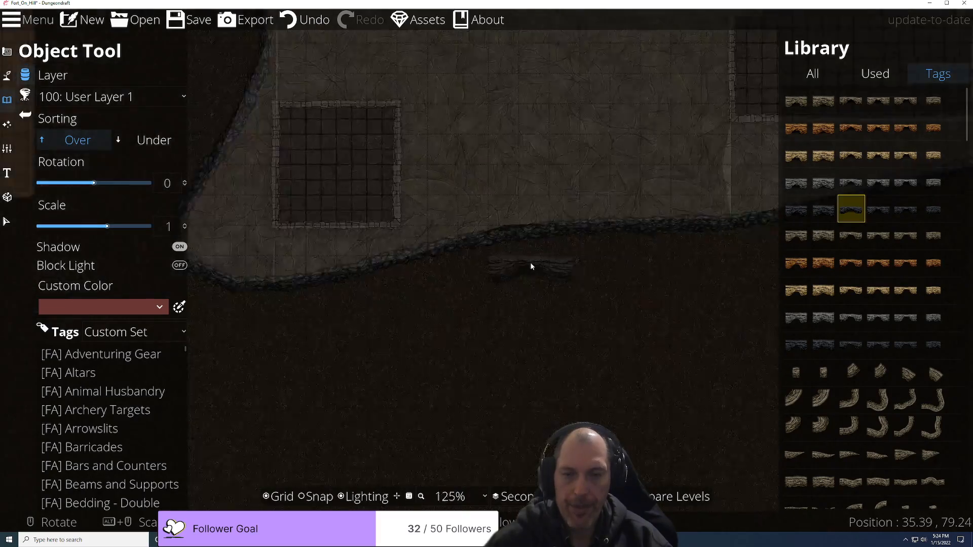
{"action": "scroll", "coordinate": [582, 302], "scroll_direction": "down", "scroll_amount": 1}
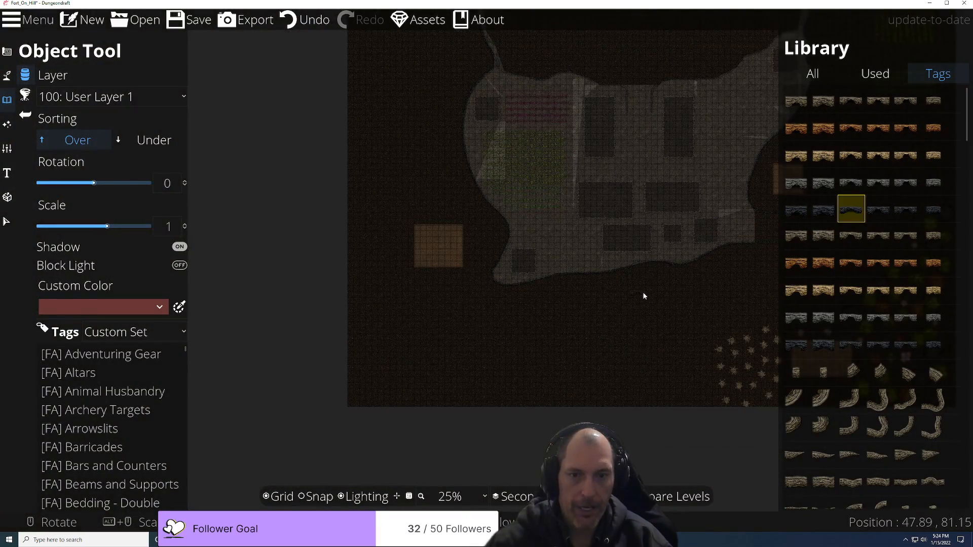
{"action": "scroll", "coordinate": [633, 283], "scroll_direction": "up", "scroll_amount": 4}
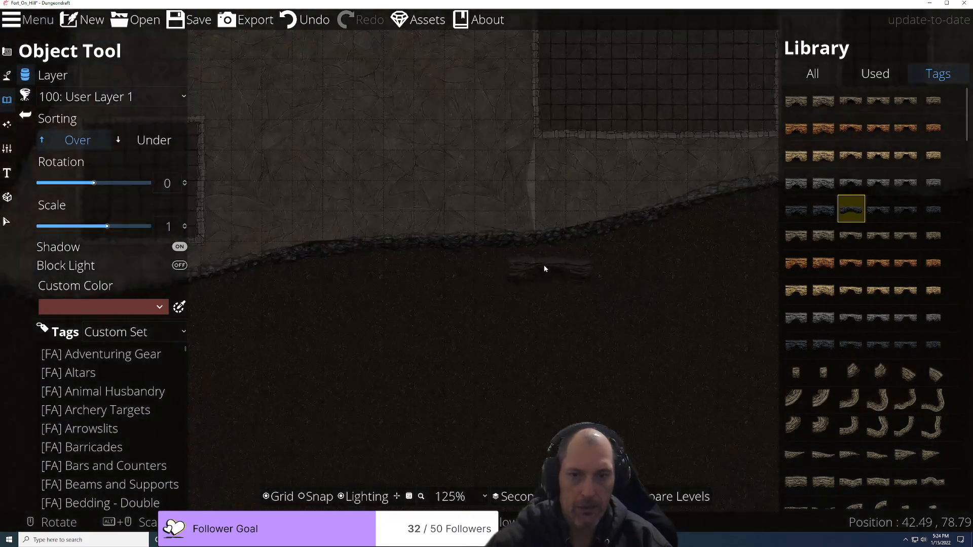
Step: Stamp another cliff entrance just below the cliff edge
{"action": "left_click", "coordinate": [512, 262]}
{"action": "scroll", "coordinate": [607, 346], "scroll_direction": "down", "scroll_amount": 2}
{"action": "scroll", "coordinate": [607, 346], "scroll_direction": "down", "scroll_amount": 2}
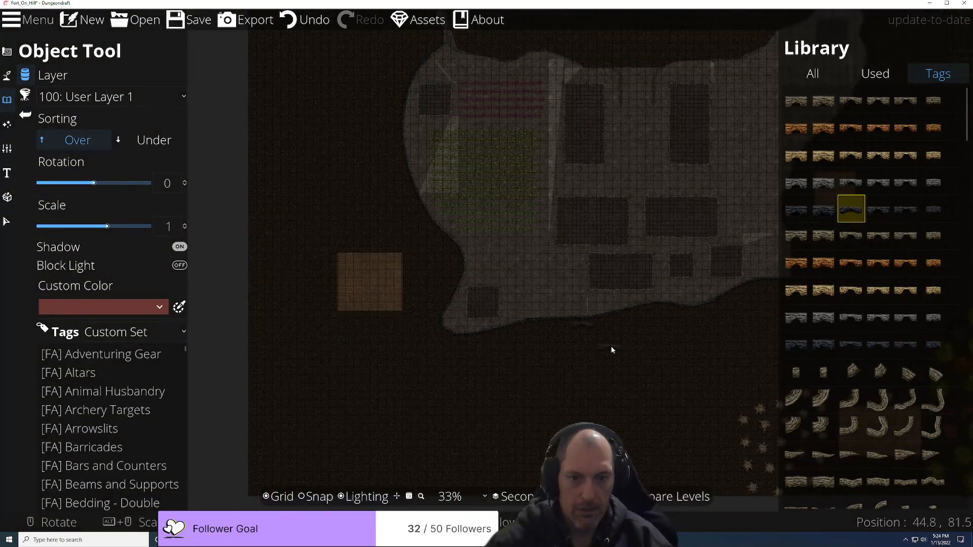
{"action": "scroll", "coordinate": [611, 345], "scroll_direction": "up", "scroll_amount": 4}
{"action": "scroll", "coordinate": [585, 307], "scroll_direction": "up", "scroll_amount": 2}
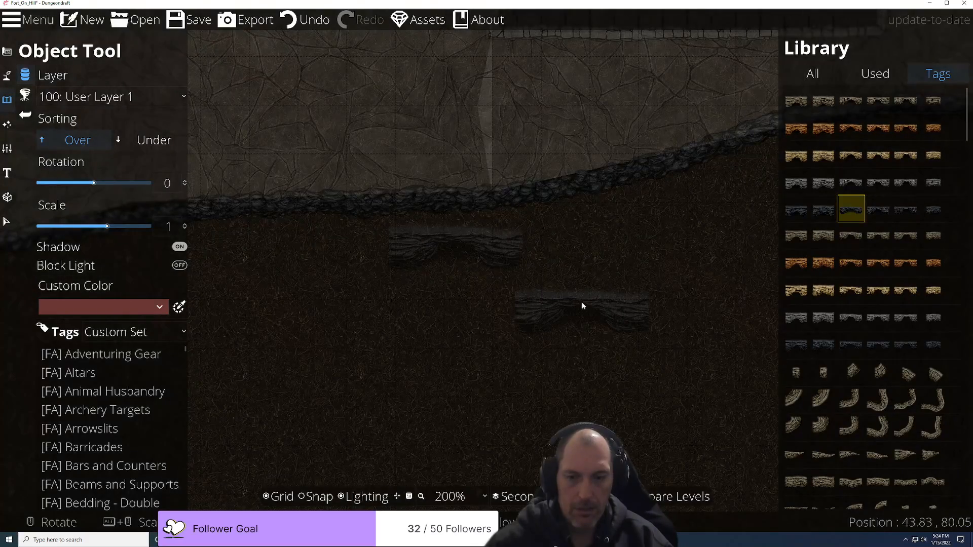
{"action": "scroll", "coordinate": [582, 306], "scroll_direction": "down", "scroll_amount": 4}
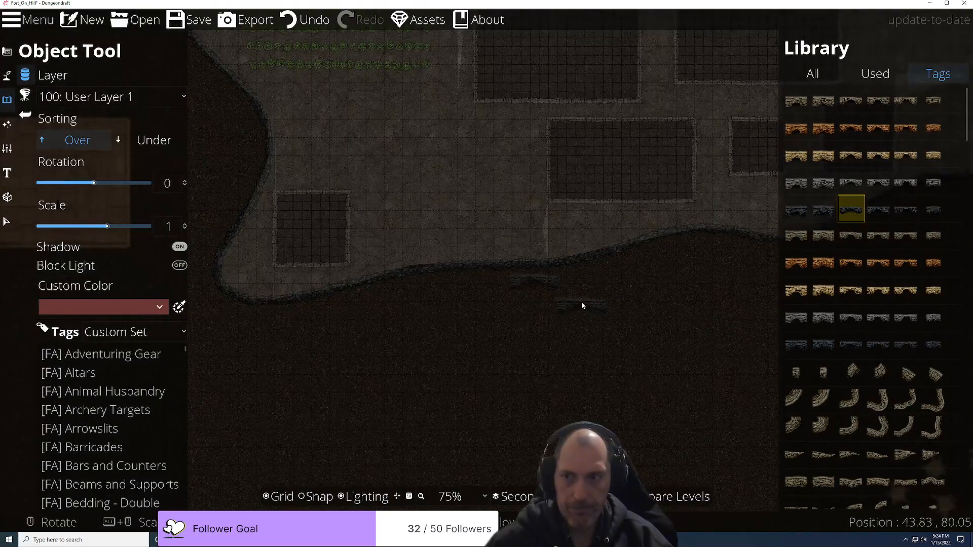
{"action": "scroll", "coordinate": [581, 305], "scroll_direction": "down", "scroll_amount": 4}
{"action": "scroll", "coordinate": [548, 347], "scroll_direction": "up", "scroll_amount": 2}
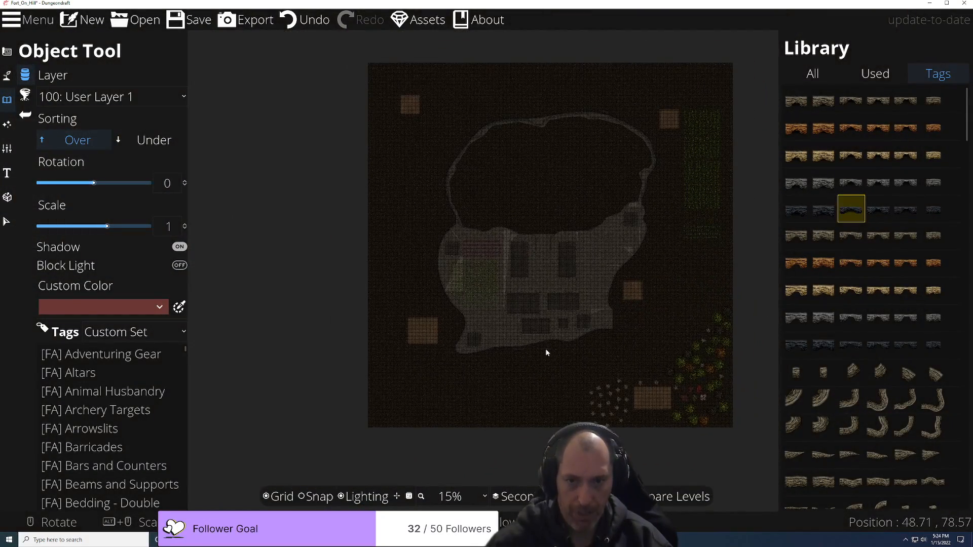
{"action": "scroll", "coordinate": [548, 351], "scroll_direction": "up", "scroll_amount": 2}
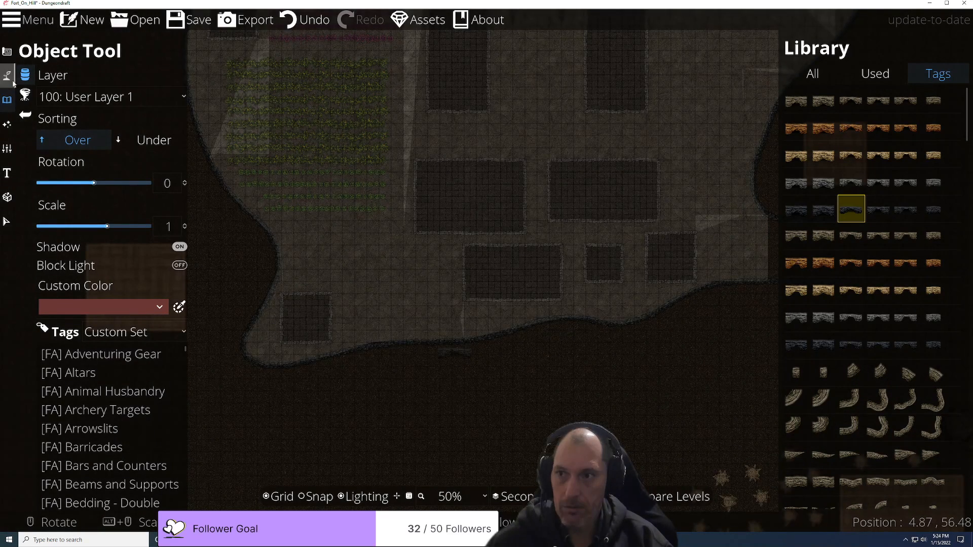
Step: Enable Path Tool Edit Points and select the hill-edge path, then the lower cliff-edge path
{"action": "left_click", "coordinate": [4, 121]}
{"action": "left_click", "coordinate": [7, 75]}
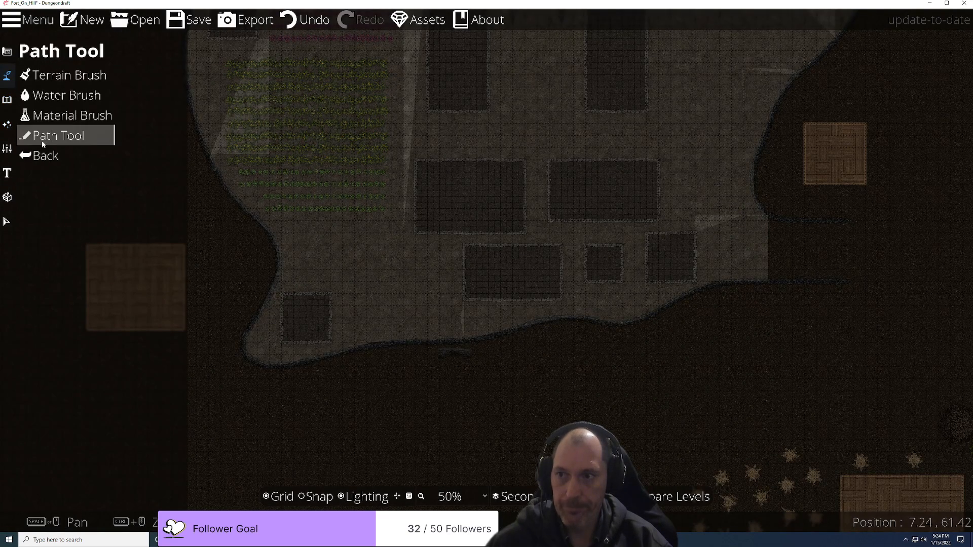
{"action": "left_click", "coordinate": [42, 140]}
{"action": "left_click", "coordinate": [121, 79]}
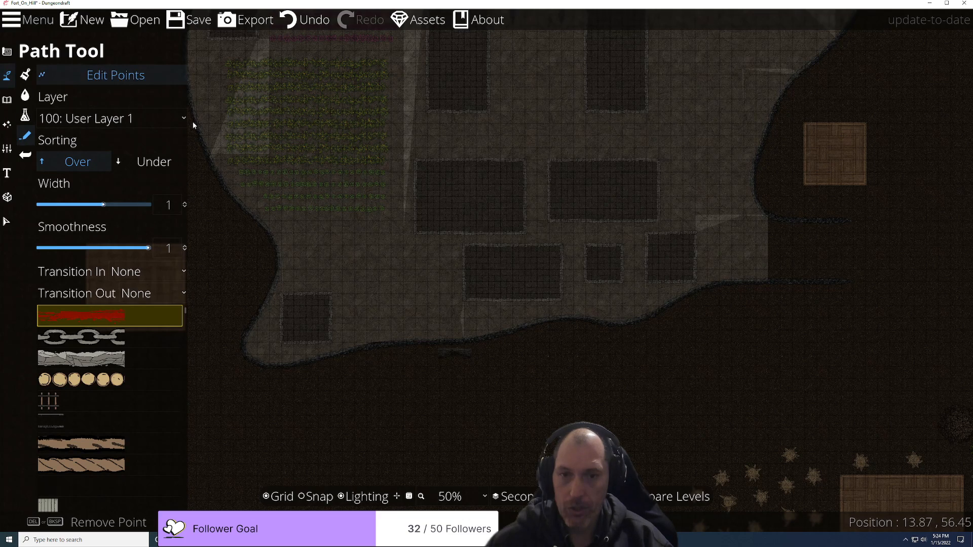
{"action": "left_click", "coordinate": [528, 332]}
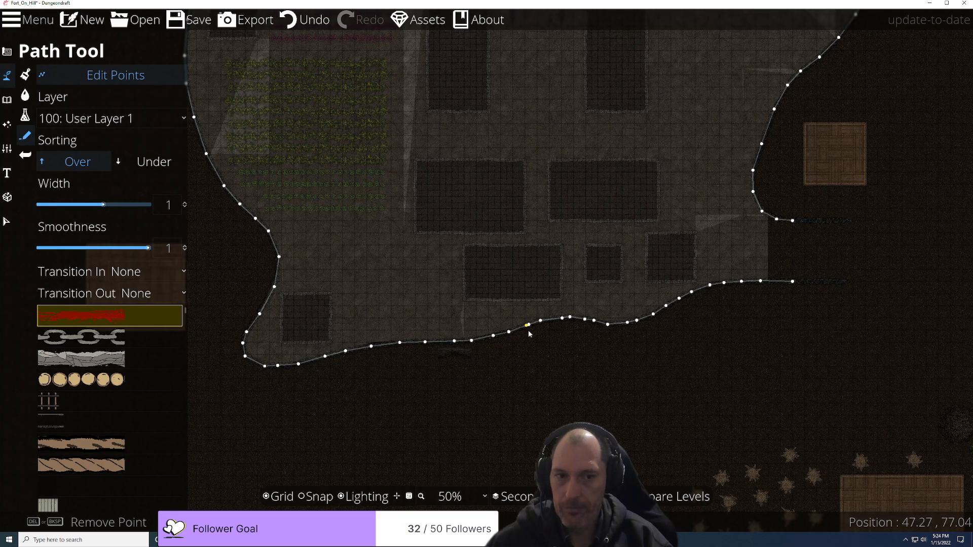
{"action": "left_click", "coordinate": [805, 269]}
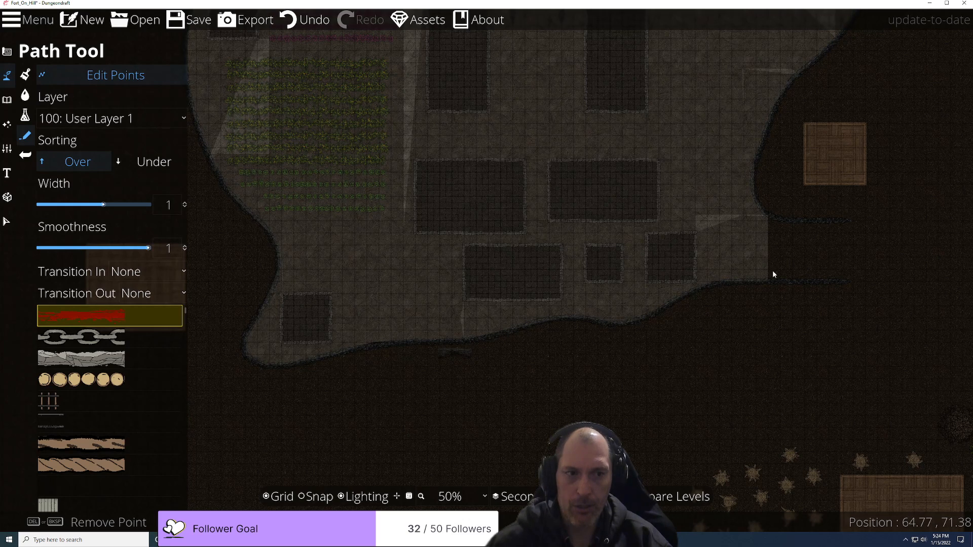
{"action": "left_click", "coordinate": [799, 221]}
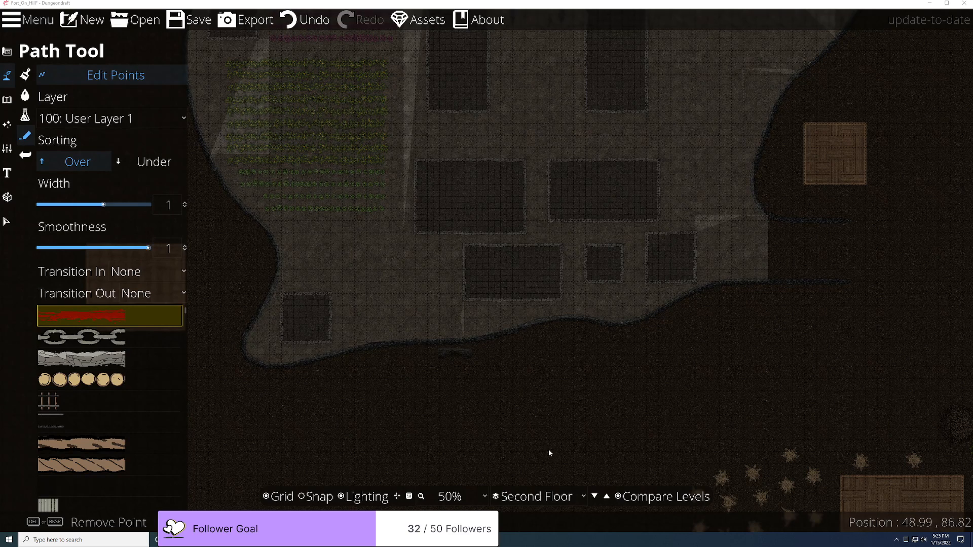
{"action": "left_click", "coordinate": [313, 540]}
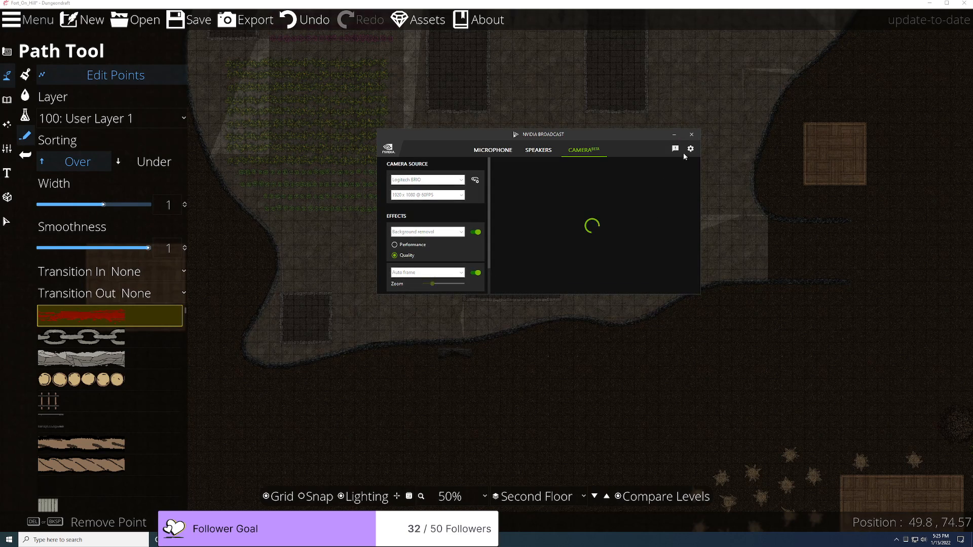
{"action": "left_click", "coordinate": [691, 135]}
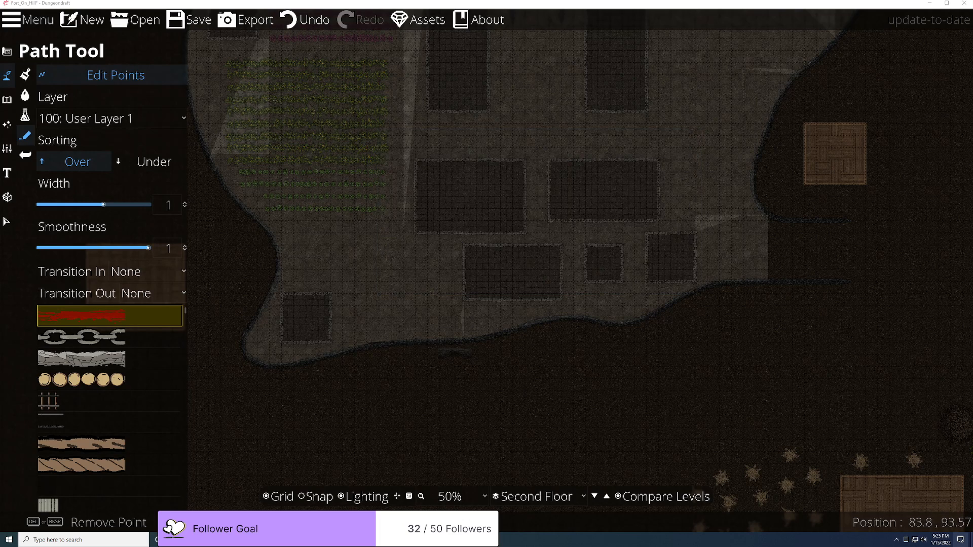
{"action": "left_click", "coordinate": [897, 543]}
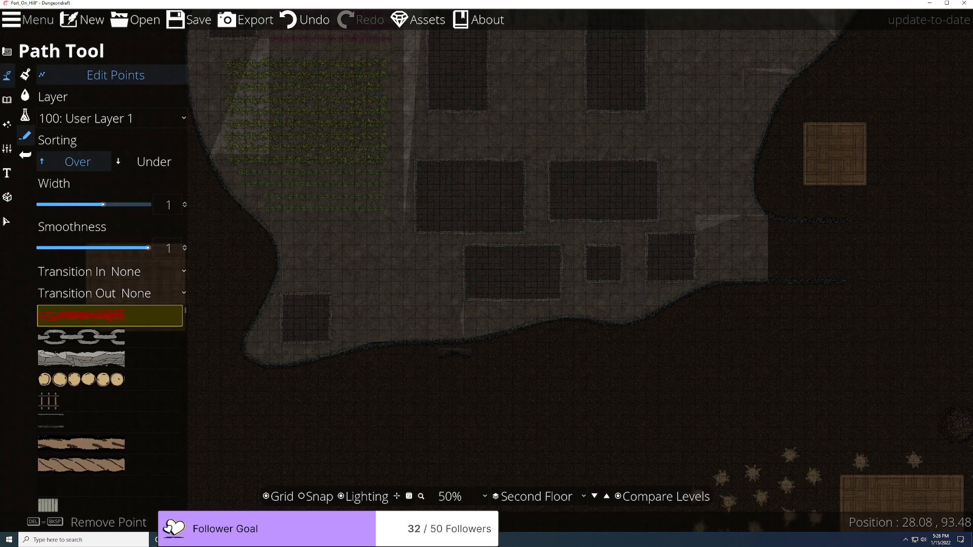
Step: With the Select tool (V), select the lower cliff-edge path, then deselect it
{"action": "scroll", "coordinate": [663, 253], "scroll_direction": "up", "scroll_amount": 2}
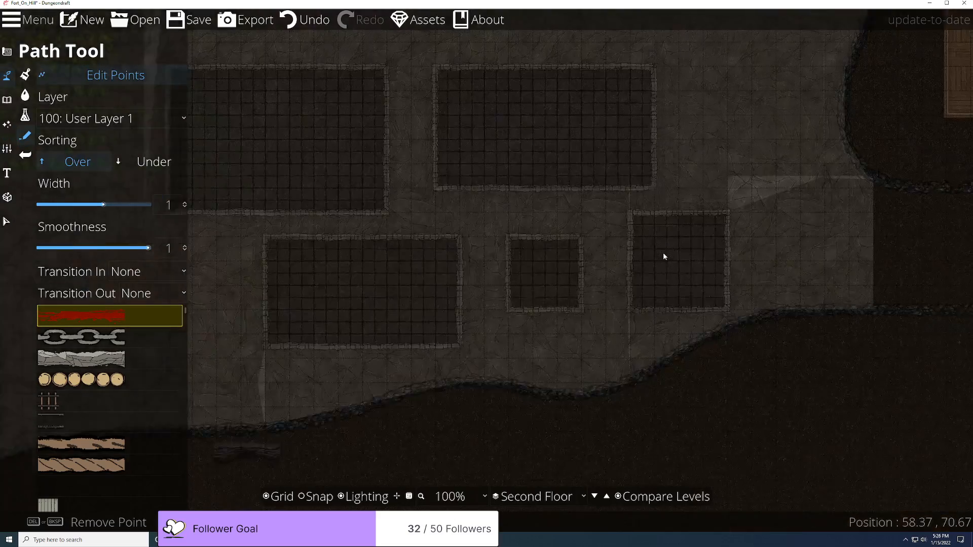
{"action": "scroll", "coordinate": [654, 261], "scroll_direction": "down", "scroll_amount": 2}
{"action": "scroll", "coordinate": [654, 276], "scroll_direction": "up", "scroll_amount": 1}
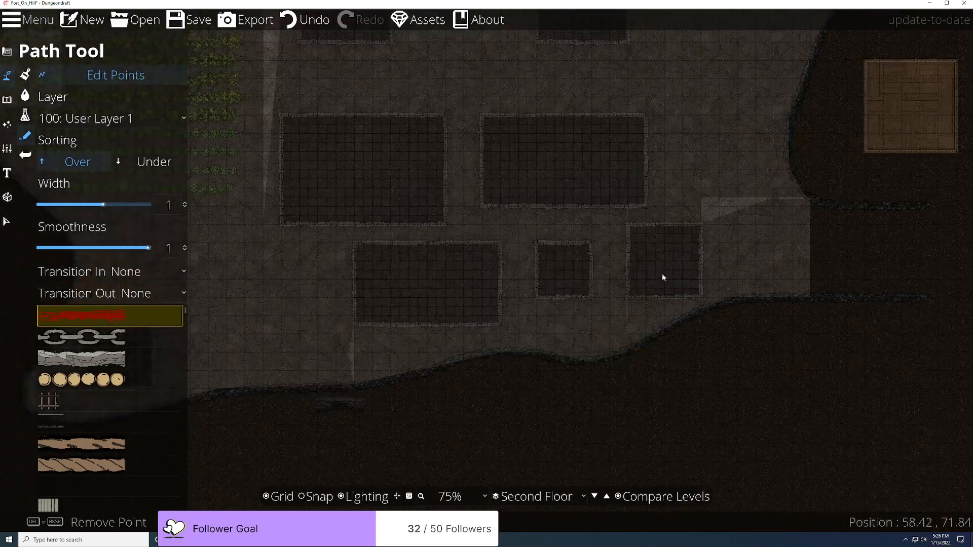
{"action": "scroll", "coordinate": [706, 284], "scroll_direction": "down", "scroll_amount": 2}
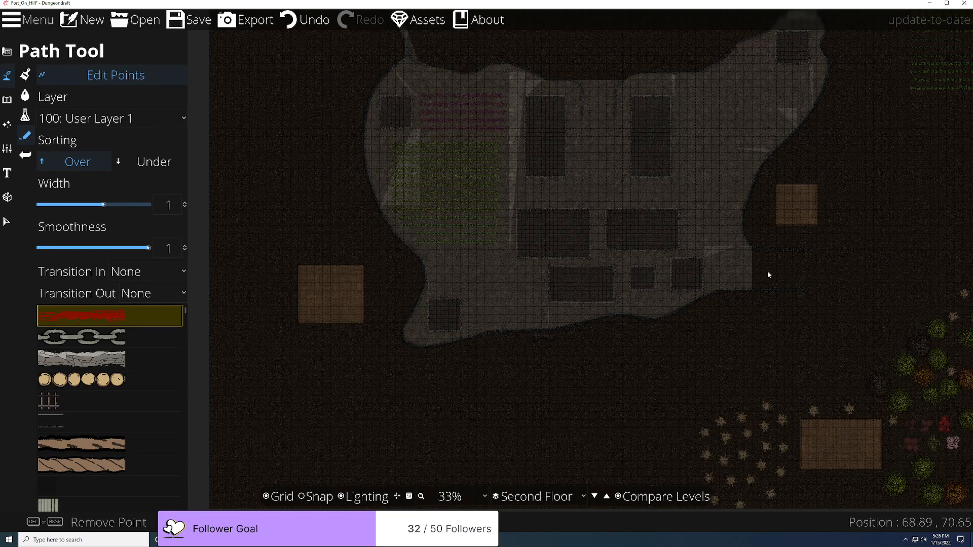
{"action": "scroll", "coordinate": [760, 296], "scroll_direction": "up", "scroll_amount": 3}
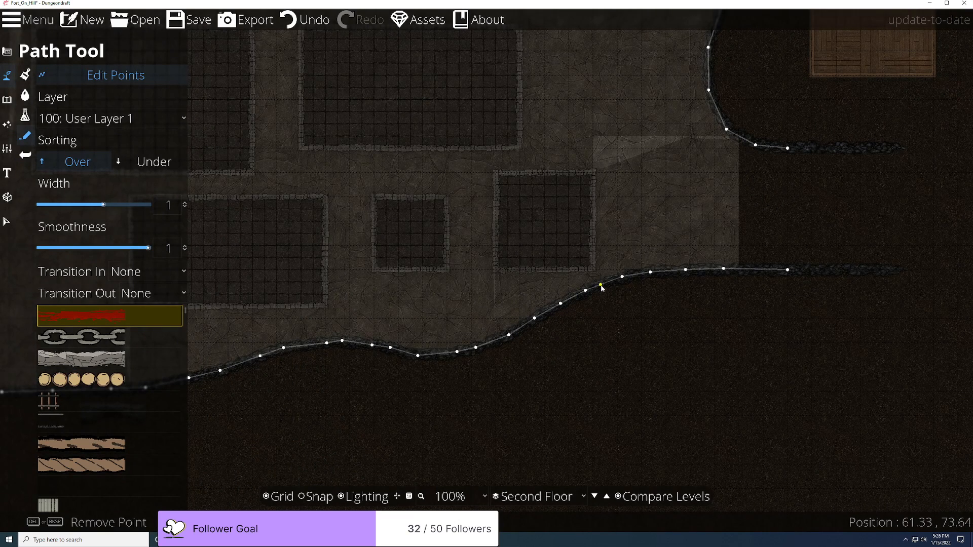
{"action": "key", "text": "v"}
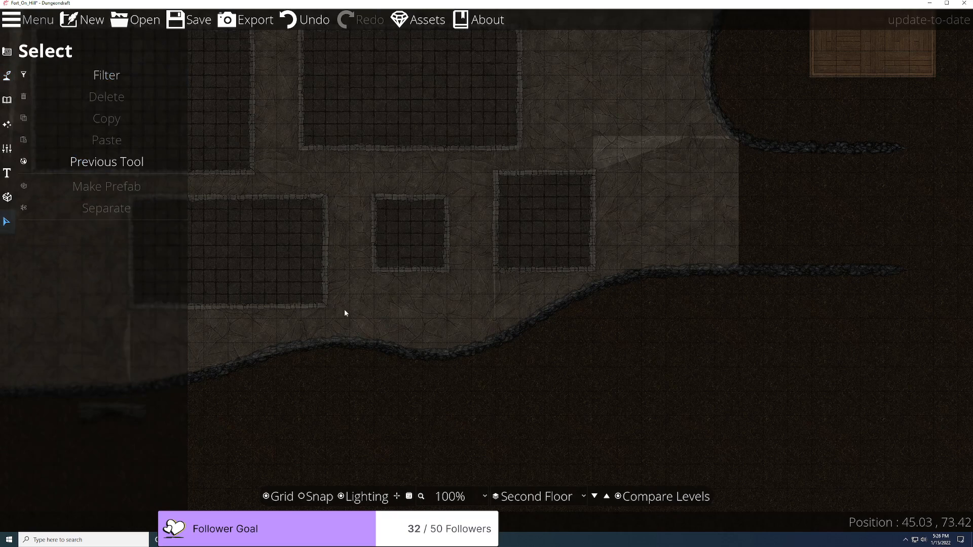
{"action": "left_click", "coordinate": [568, 297]}
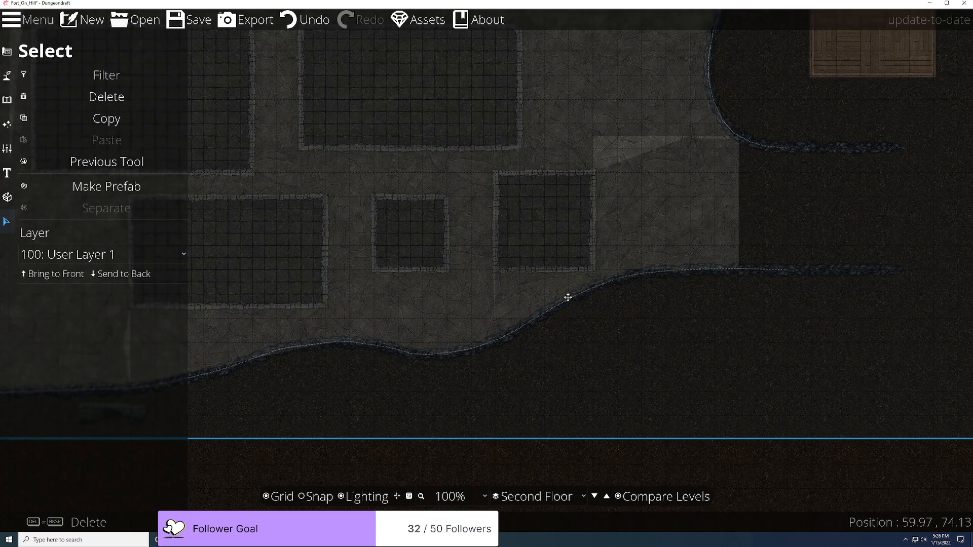
{"action": "scroll", "coordinate": [568, 300], "scroll_direction": "down", "scroll_amount": 6}
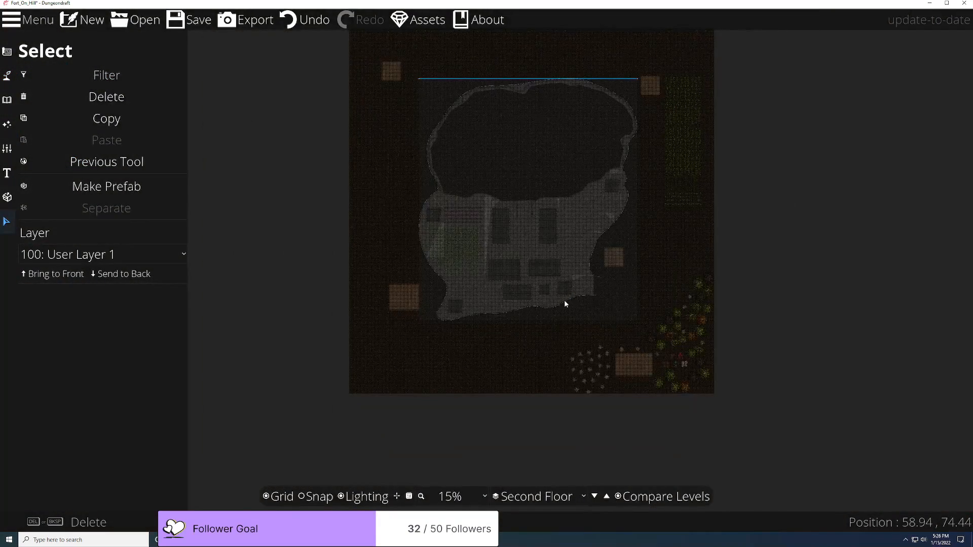
{"action": "scroll", "coordinate": [564, 300], "scroll_direction": "up", "scroll_amount": 5}
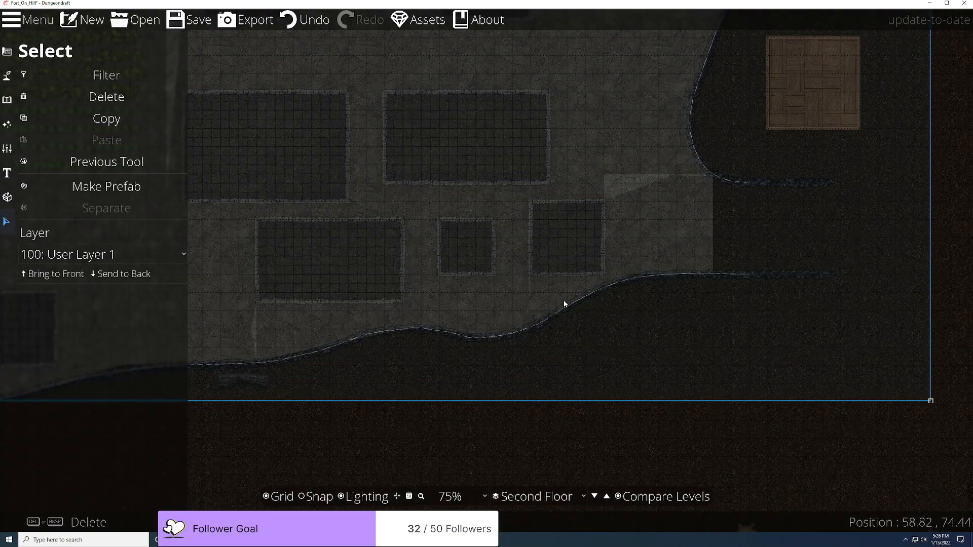
{"action": "key", "text": "Escape"}
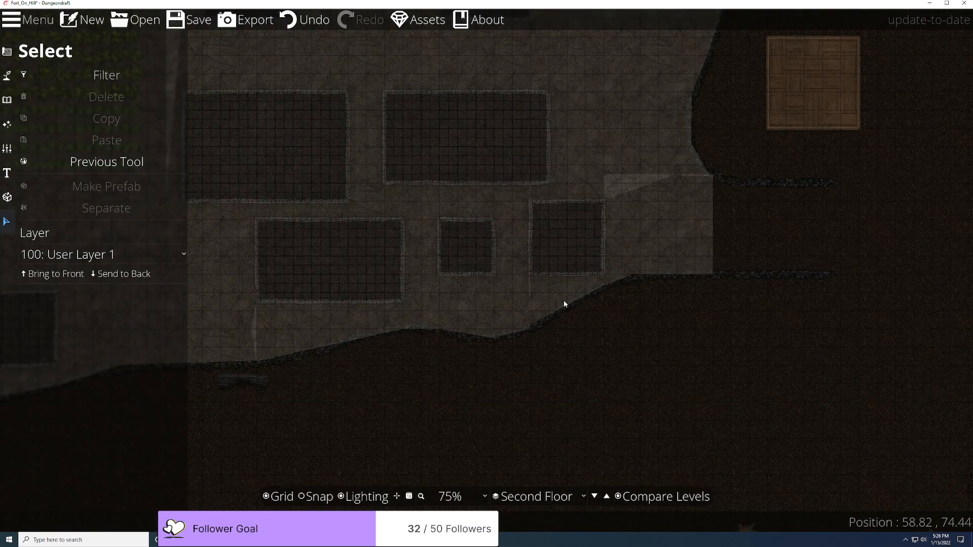
Step: Flip down to the first floor and back to the second, bringing the rocky ledges into view
{"action": "left_click", "coordinate": [593, 496]}
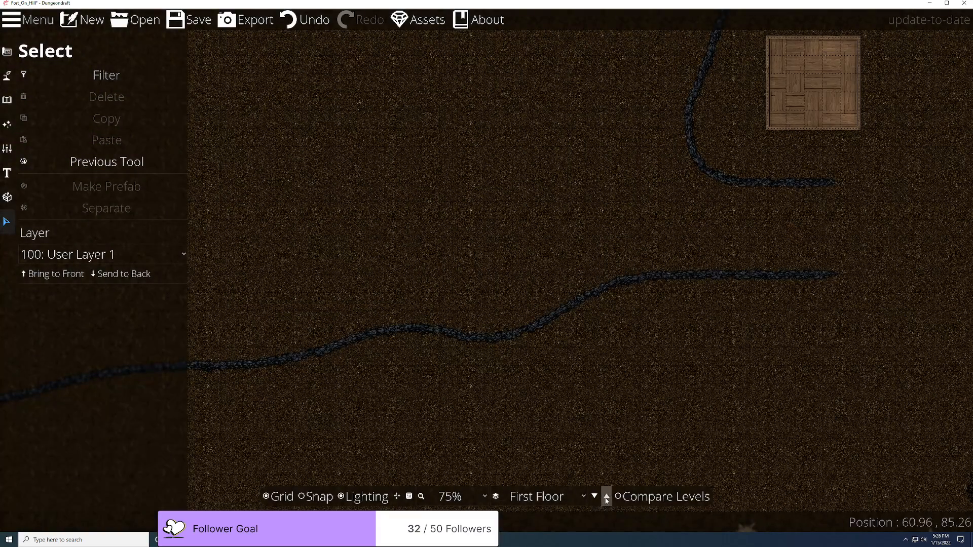
{"action": "left_click", "coordinate": [607, 496]}
{"action": "scroll", "coordinate": [696, 272], "scroll_direction": "up", "scroll_amount": 4}
{"action": "scroll", "coordinate": [653, 269], "scroll_direction": "down", "scroll_amount": 3}
{"action": "left_click_drag", "start_coordinate": [683, 264], "coordinate": [649, 348]}
{"action": "scroll", "coordinate": [646, 346], "scroll_direction": "up", "scroll_amount": 2}
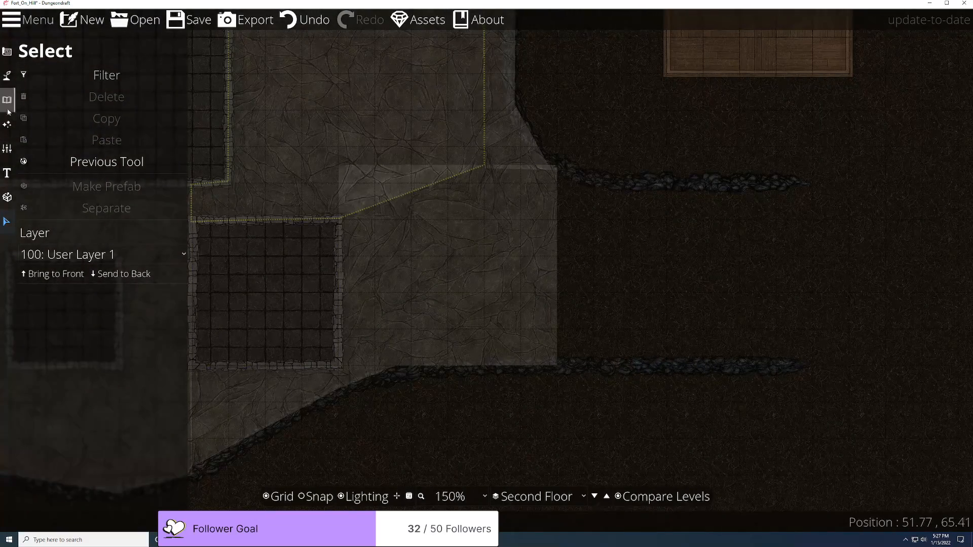
Step: Return to the path settings and choose the Cliff Stone Volcanic C3 path style
{"action": "left_click", "coordinate": [9, 125]}
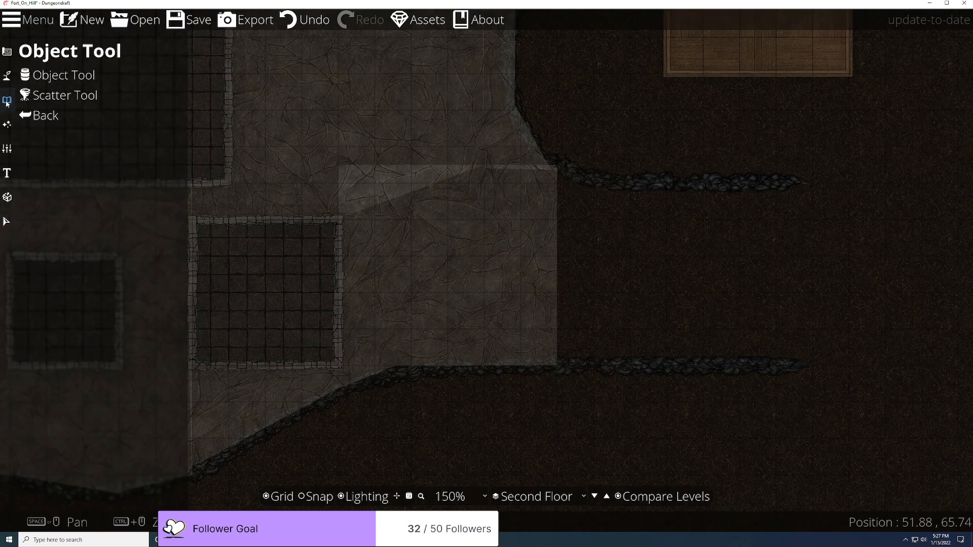
{"action": "left_click", "coordinate": [8, 77]}
{"action": "left_click", "coordinate": [58, 135]}
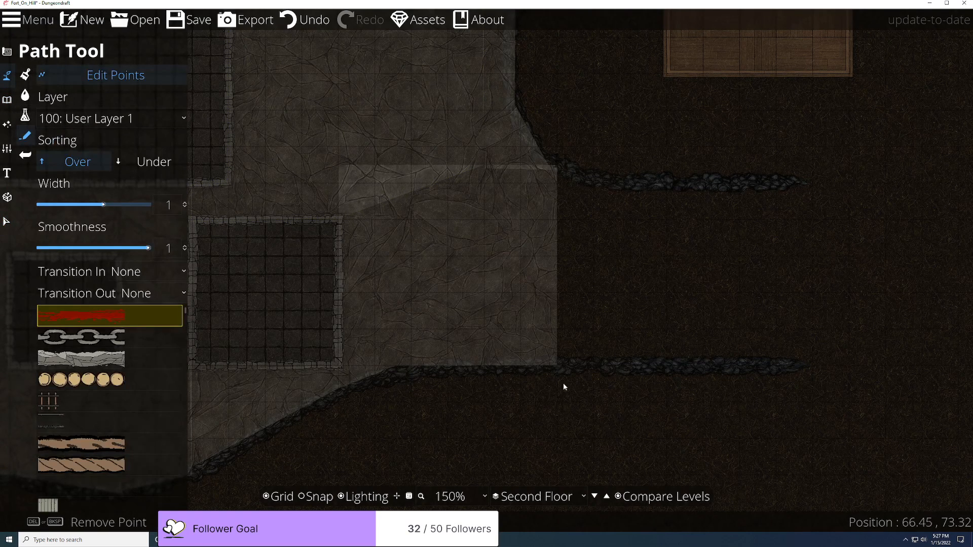
{"action": "scroll", "coordinate": [114, 388], "scroll_direction": "down", "scroll_amount": 2}
{"action": "scroll", "coordinate": [114, 388], "scroll_direction": "down", "scroll_amount": 5}
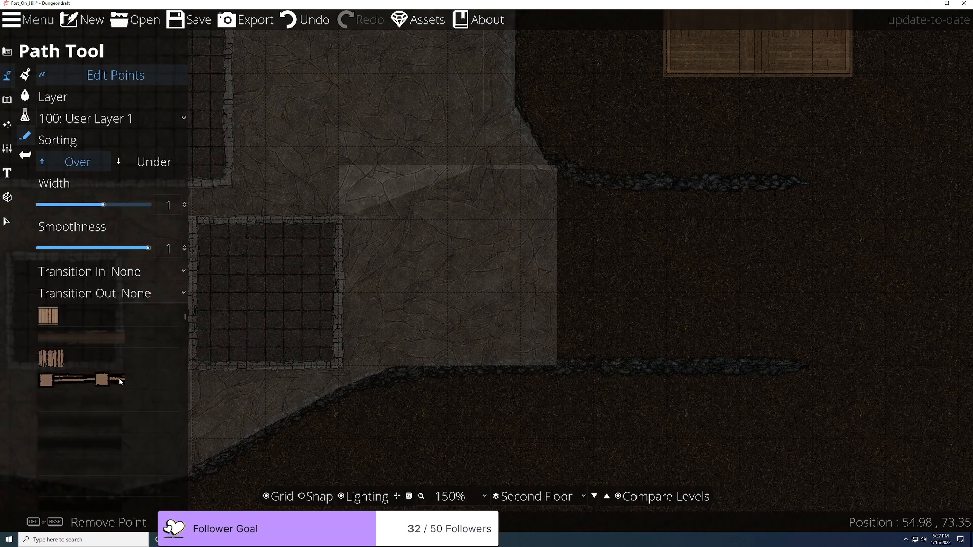
{"action": "scroll", "coordinate": [134, 366], "scroll_direction": "down", "scroll_amount": 8}
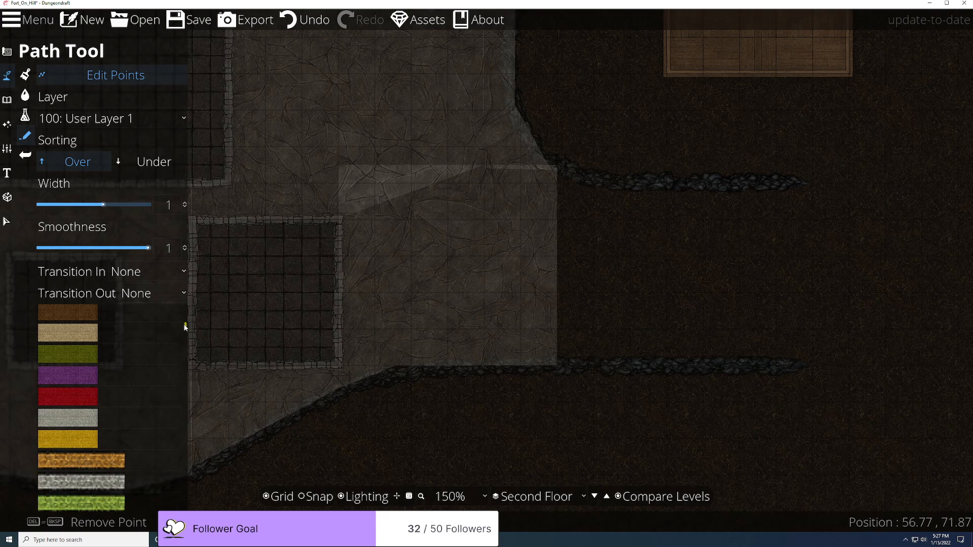
{"action": "scroll", "coordinate": [169, 412], "scroll_direction": "up", "scroll_amount": 6}
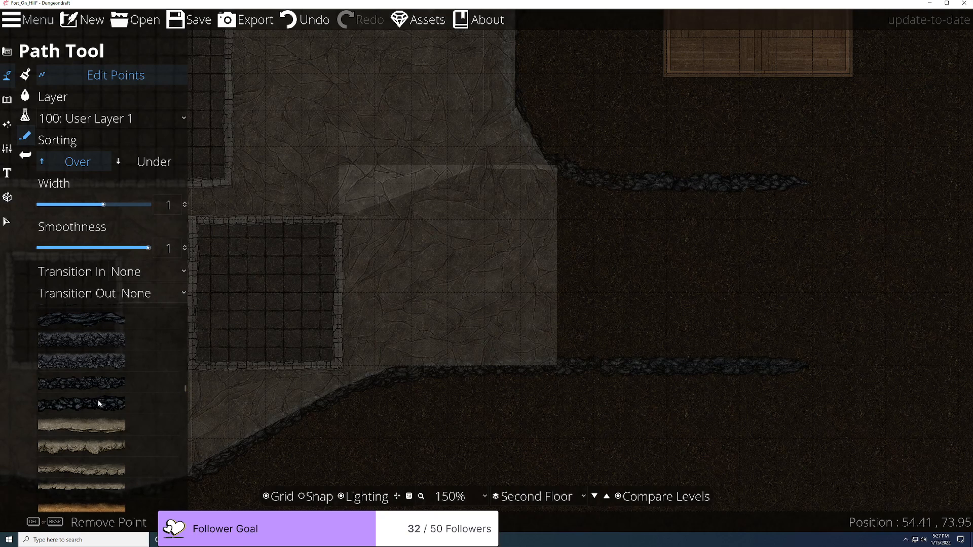
{"action": "left_click", "coordinate": [101, 386]}
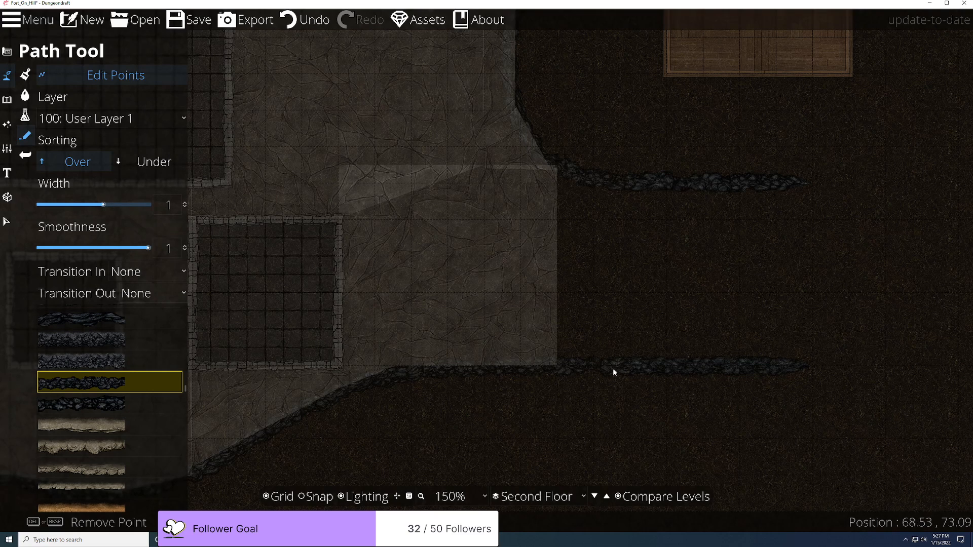
Step: Set the path's Transition Out to Fade and pan to the rock path
{"action": "scroll", "coordinate": [614, 197], "scroll_direction": "up", "scroll_amount": 4}
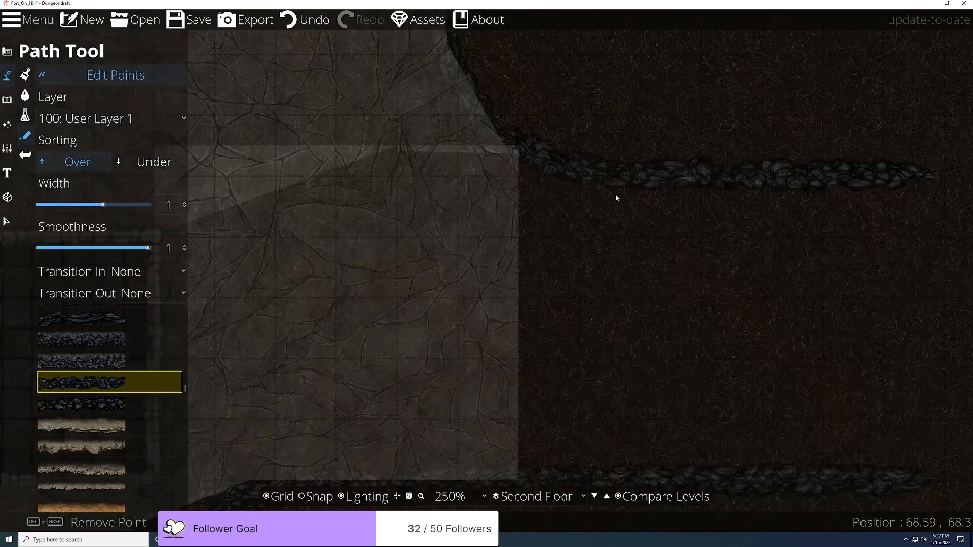
{"action": "scroll", "coordinate": [617, 197], "scroll_direction": "up", "scroll_amount": 3}
{"action": "left_click", "coordinate": [152, 294]}
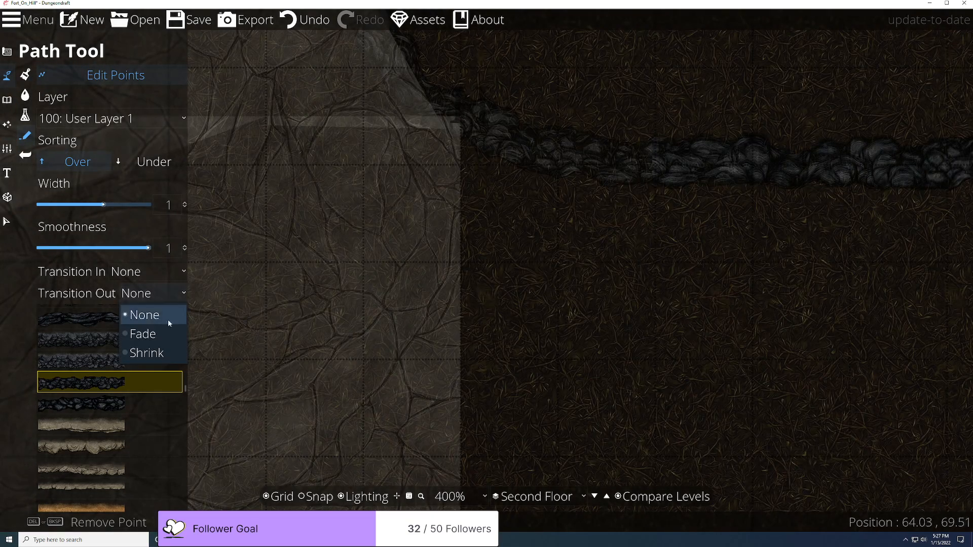
{"action": "left_click", "coordinate": [160, 334]}
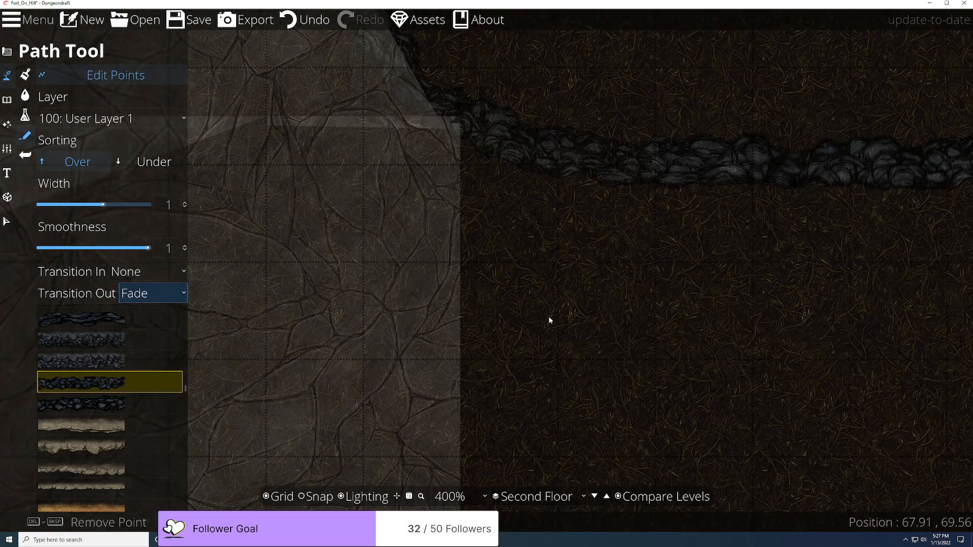
{"action": "scroll", "coordinate": [533, 271], "scroll_direction": "down", "scroll_amount": 5}
{"action": "scroll", "coordinate": [537, 254], "scroll_direction": "up", "scroll_amount": 6}
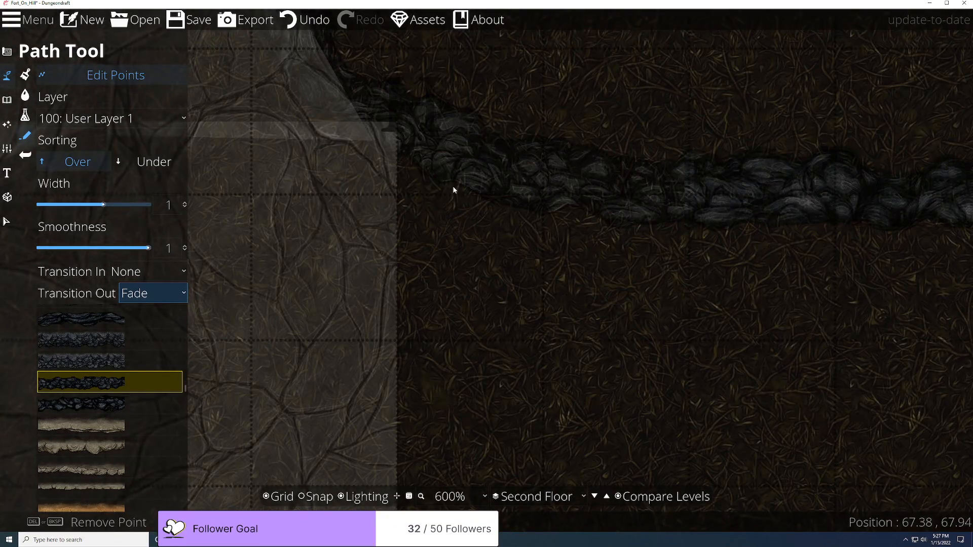
{"action": "scroll", "coordinate": [500, 217], "scroll_direction": "down", "scroll_amount": 2}
{"action": "left_click_drag", "start_coordinate": [511, 231], "coordinate": [527, 328]}
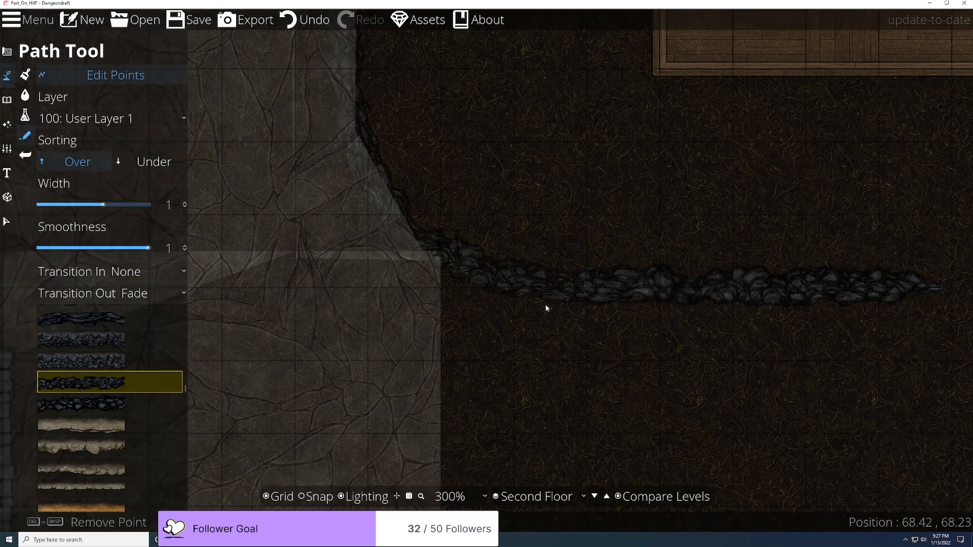
Step: Delete the rocky path's point near its right end and switch the map lighting off
{"action": "left_click", "coordinate": [571, 286]}
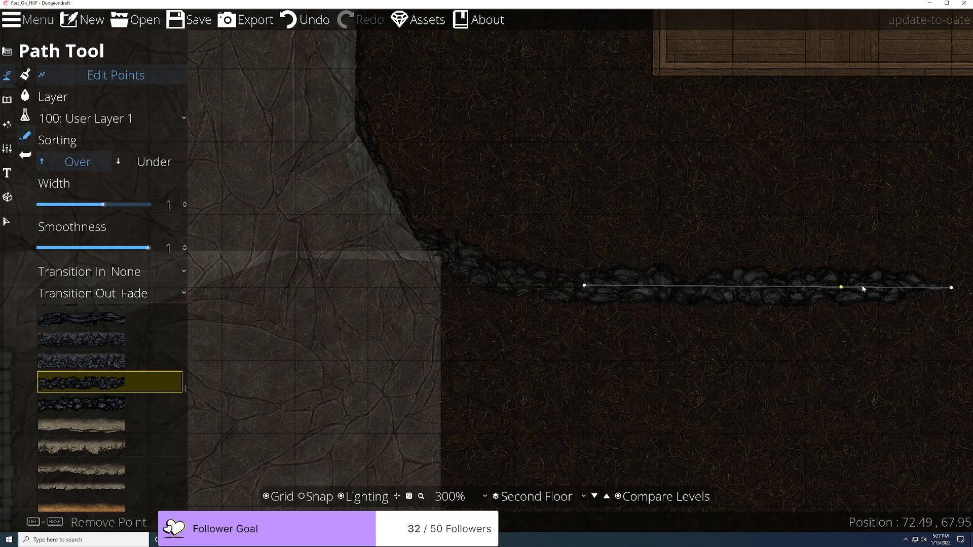
{"action": "key", "text": "Delete"}
{"action": "key", "text": "Escape"}
{"action": "left_click", "coordinate": [511, 238]}
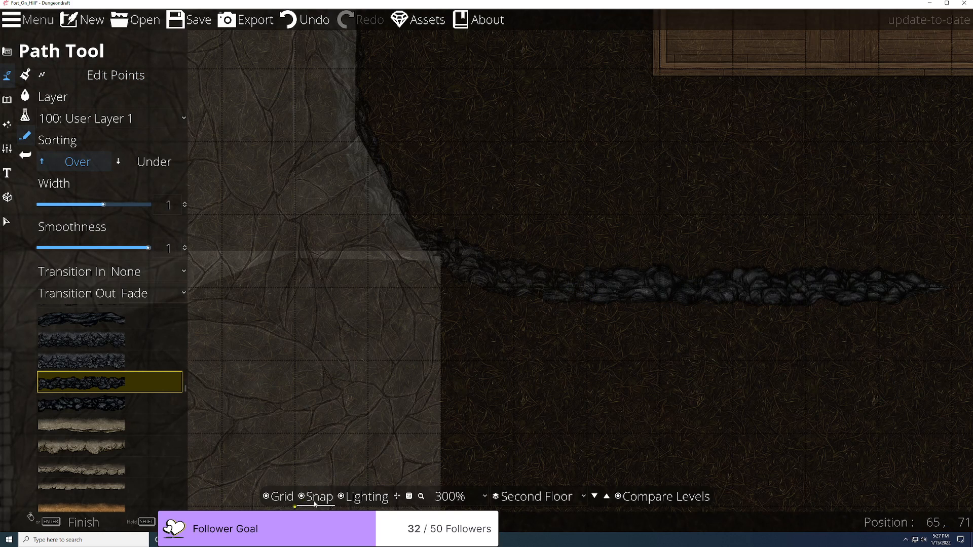
{"action": "left_click", "coordinate": [370, 500]}
Step: Reselect the rocky path several times in Edit Points mode to check its end point
{"action": "left_click", "coordinate": [115, 75]}
{"action": "left_click", "coordinate": [608, 284]}
{"action": "key", "text": "Escape"}
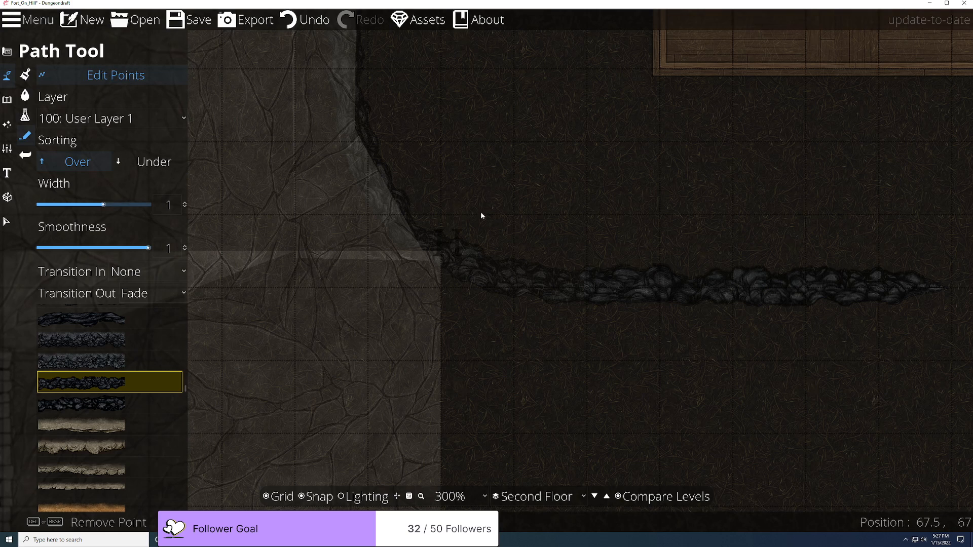
{"action": "left_click", "coordinate": [583, 283]}
{"action": "key", "text": "Escape"}
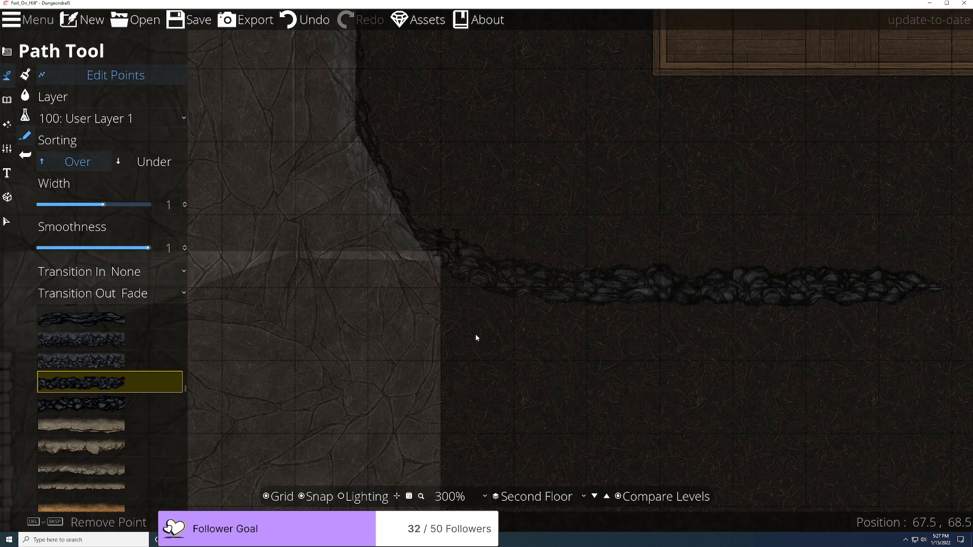
{"action": "left_click", "coordinate": [597, 287]}
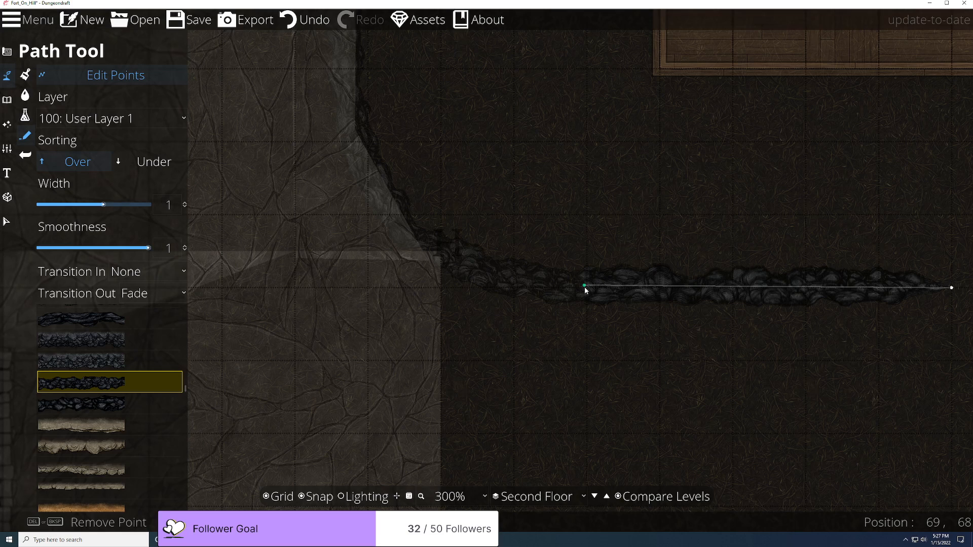
{"action": "key", "text": "Escape"}
{"action": "left_click", "coordinate": [582, 285]}
{"action": "key", "text": "Escape"}
{"action": "left_click", "coordinate": [581, 286]}
{"action": "key", "text": "Escape"}
Step: Start a branch path off the rocky path, then undo it
{"action": "left_click", "coordinate": [115, 75]}
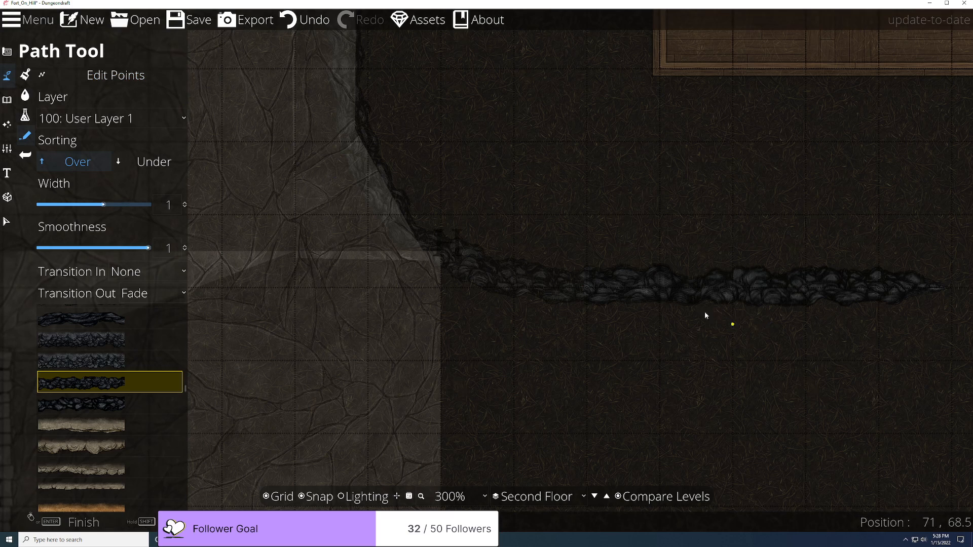
{"action": "left_click", "coordinate": [589, 288]}
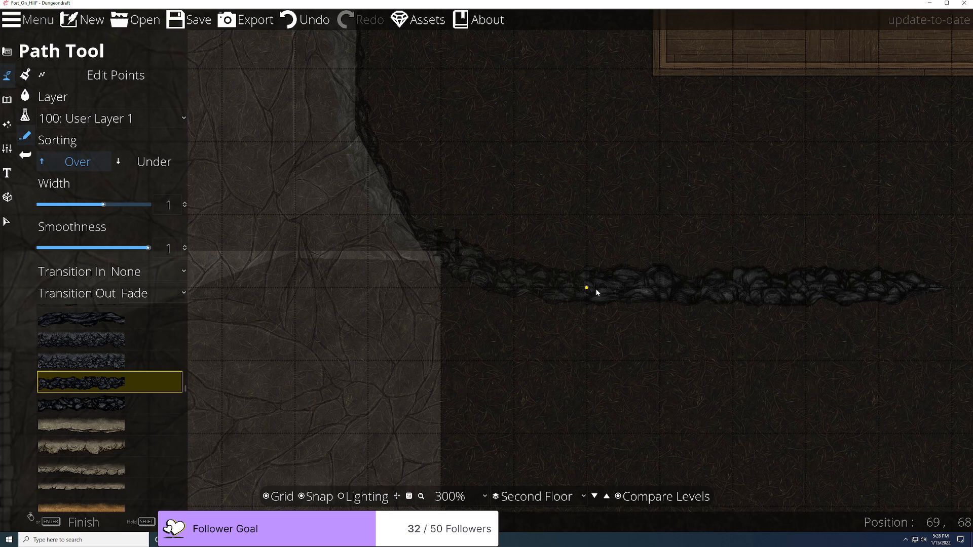
{"action": "key", "text": "ctrl+z"}
Step: Turn on Compare Levels with First Floor as reference and current level opacity at 80%
{"action": "left_click", "coordinate": [620, 499]}
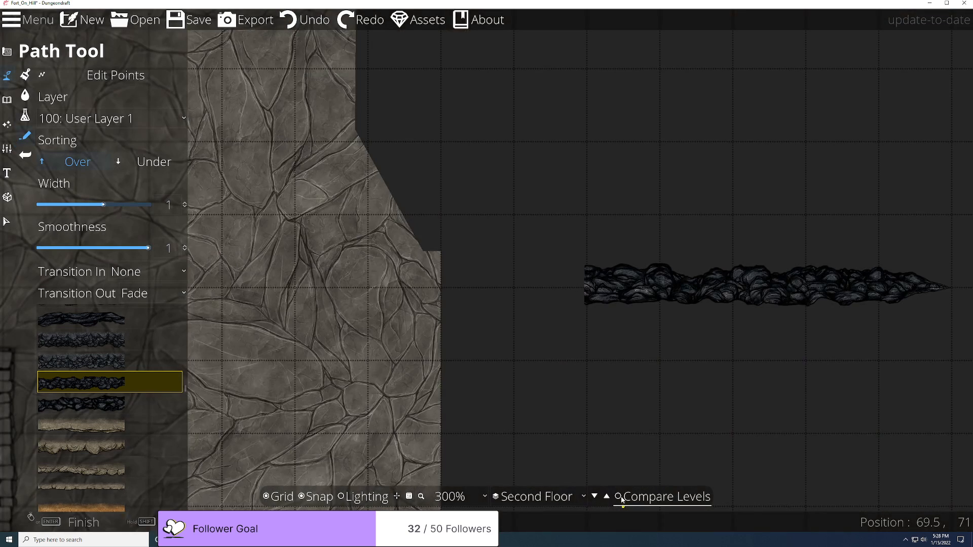
{"action": "right_click", "coordinate": [622, 500]}
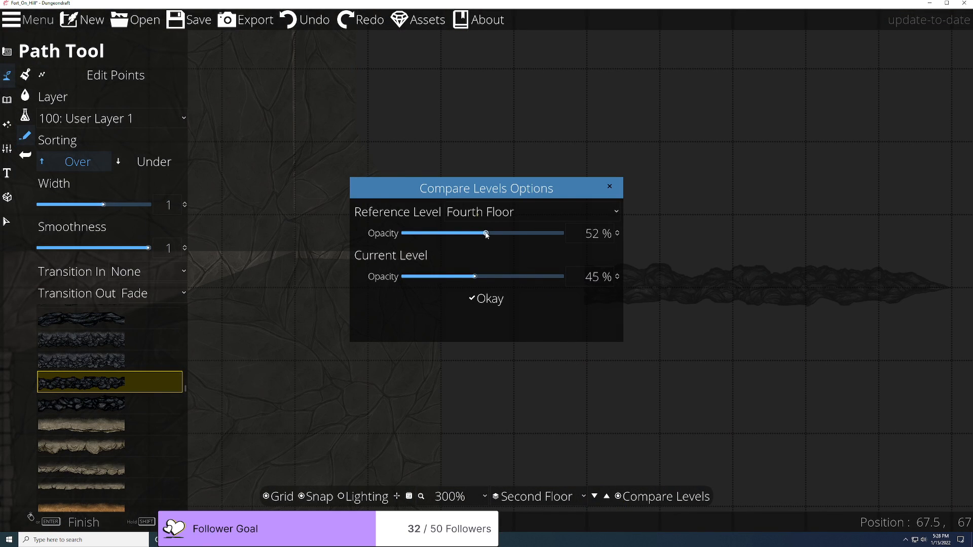
{"action": "left_click", "coordinate": [508, 212]}
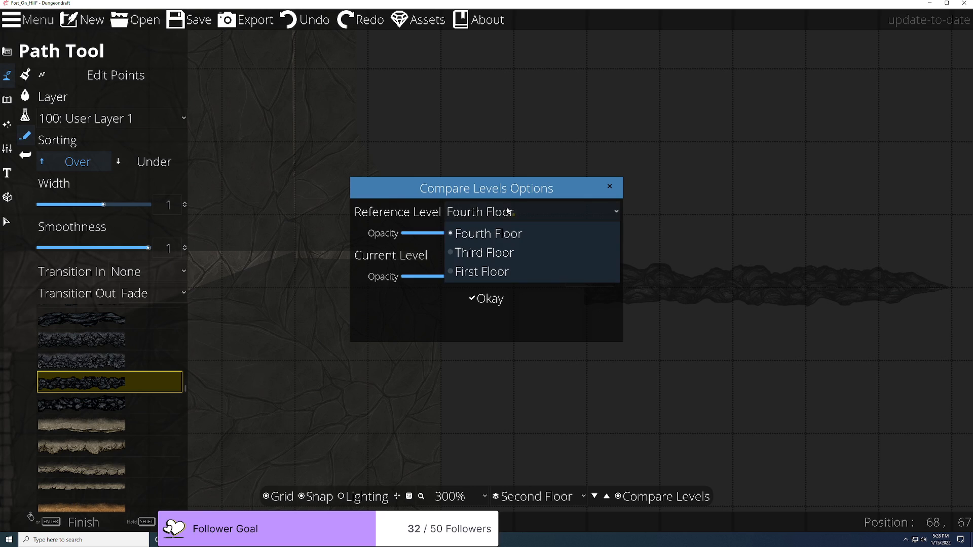
{"action": "left_click", "coordinate": [486, 273]}
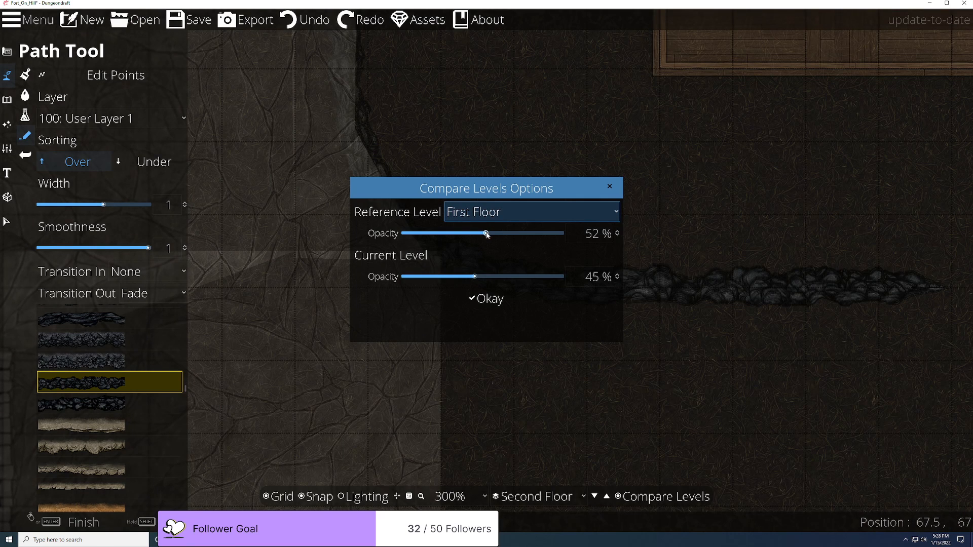
{"action": "left_click_drag", "start_coordinate": [475, 277], "coordinate": [530, 282]}
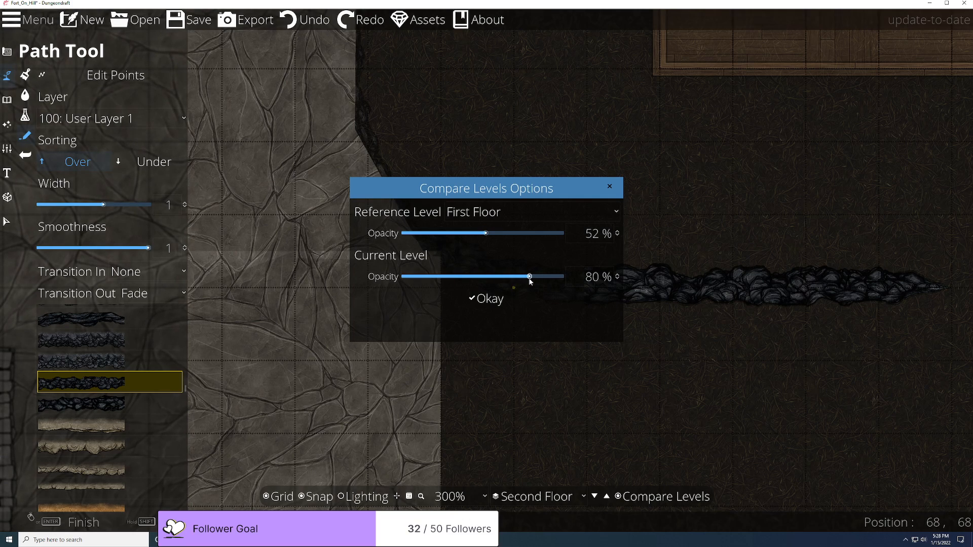
{"action": "left_click", "coordinate": [494, 299]}
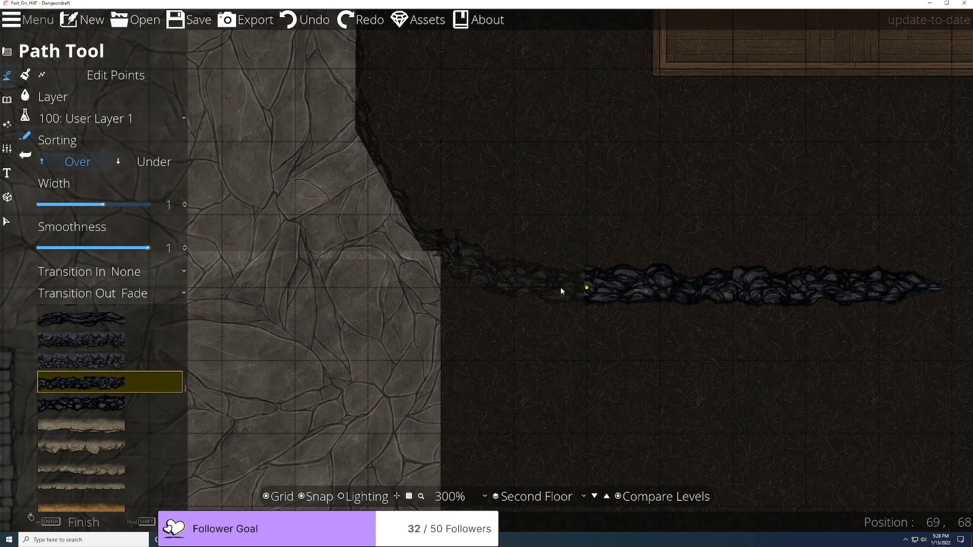
Step: With Snap off, trace the new rocky path from the old path's left end up the diagonal cliff edge
{"action": "scroll", "coordinate": [510, 291], "scroll_direction": "up", "scroll_amount": 4}
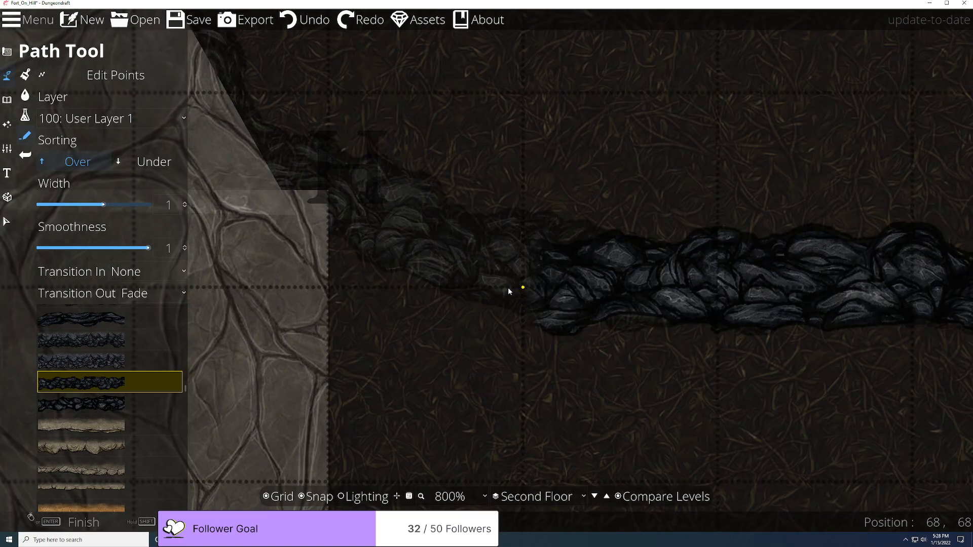
{"action": "scroll", "coordinate": [509, 291], "scroll_direction": "down", "scroll_amount": 2}
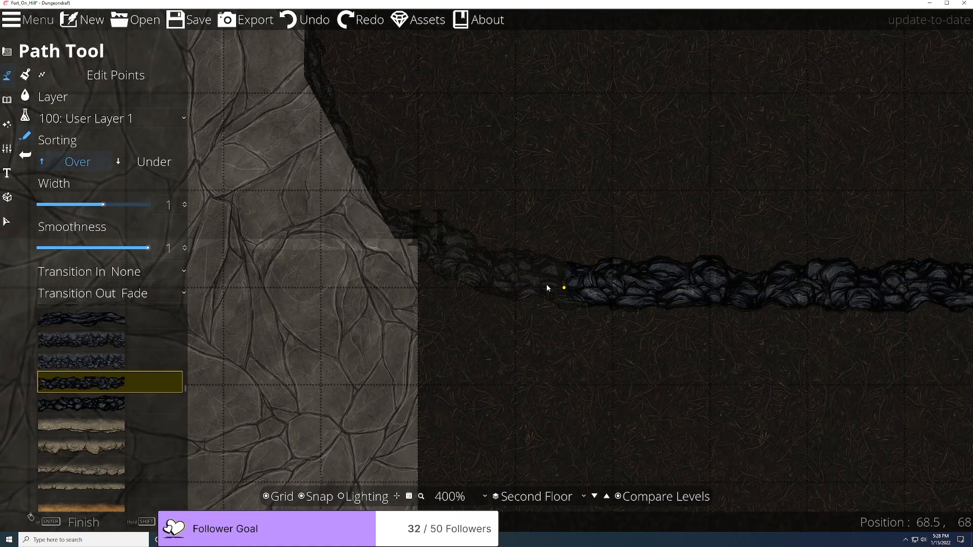
{"action": "scroll", "coordinate": [547, 287], "scroll_direction": "down", "scroll_amount": 1}
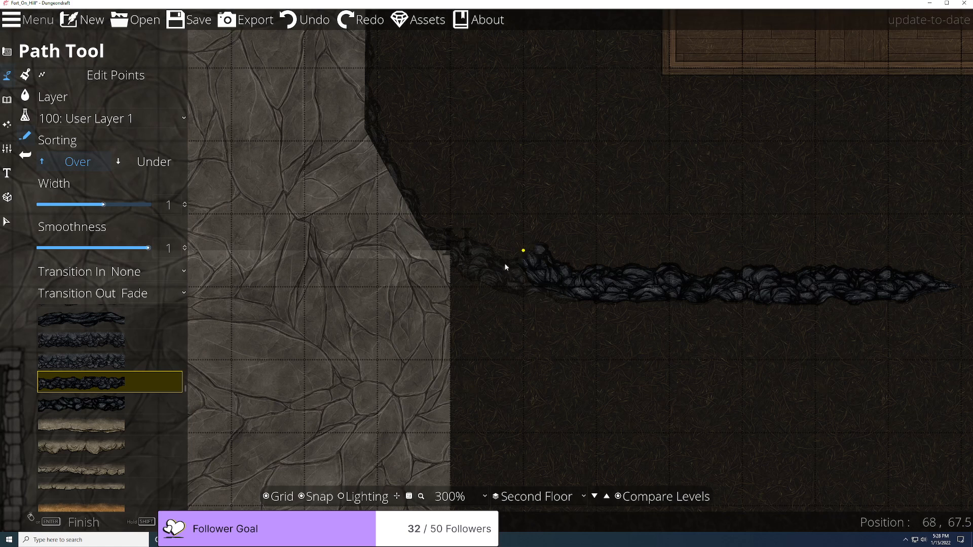
{"action": "left_click", "coordinate": [315, 497]}
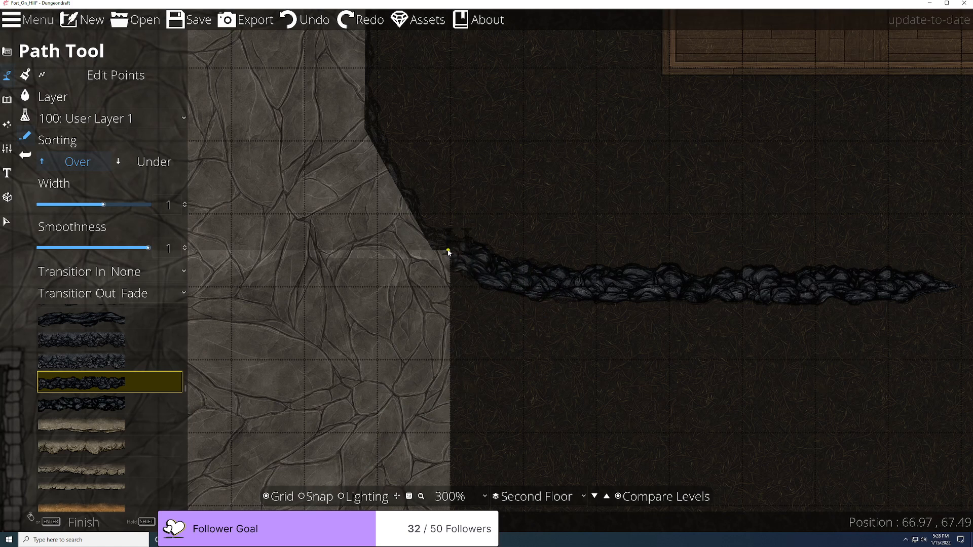
{"action": "left_click_drag", "start_coordinate": [448, 252], "coordinate": [621, 358]}
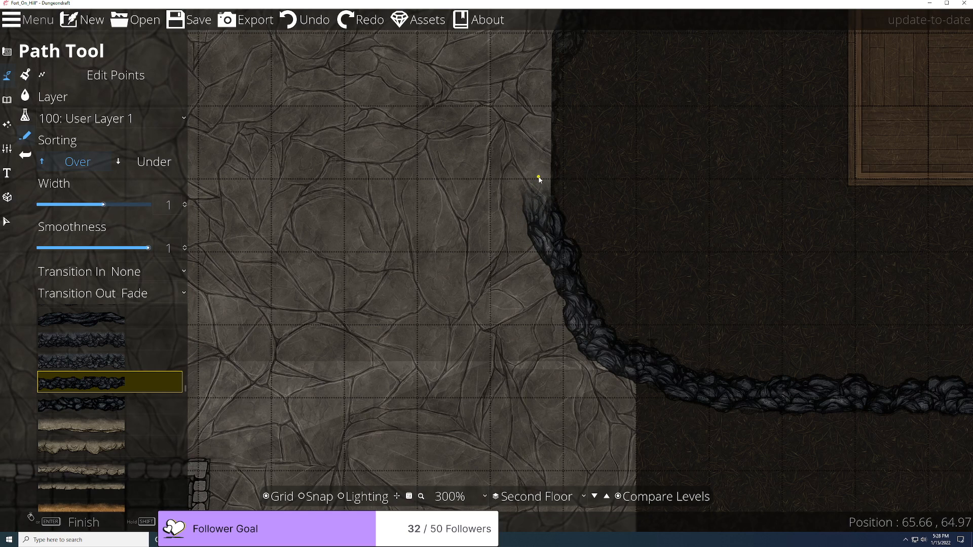
{"action": "left_click_drag", "start_coordinate": [544, 113], "coordinate": [578, 378]}
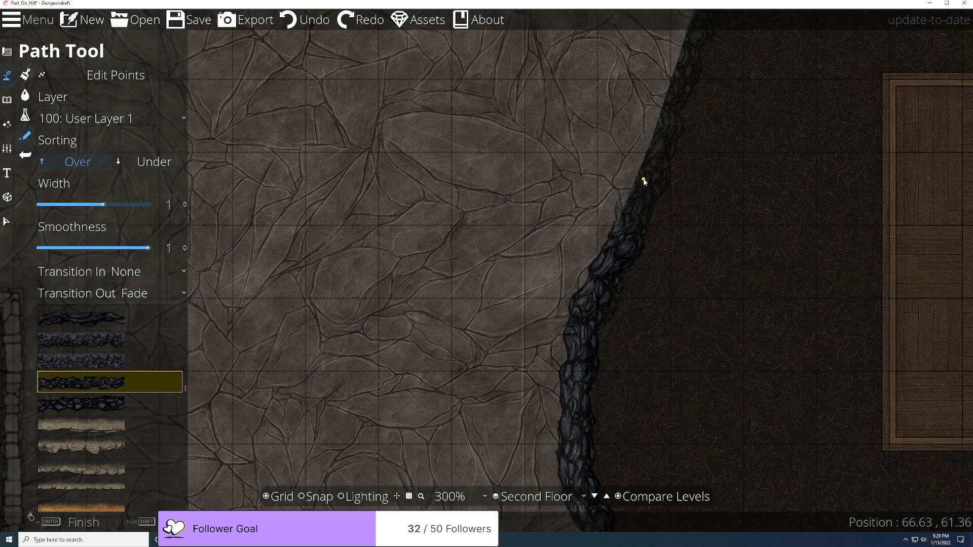
{"action": "left_click_drag", "start_coordinate": [650, 172], "coordinate": [552, 341]}
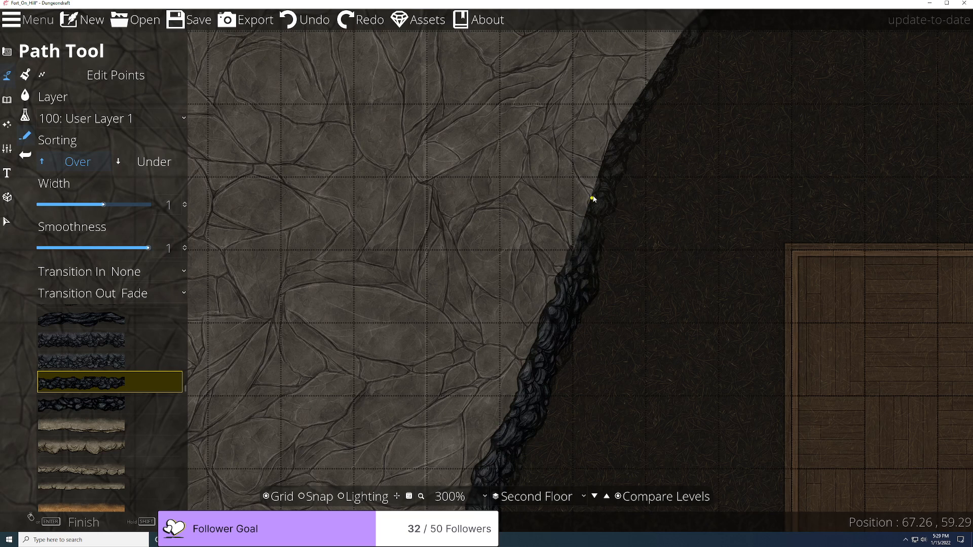
{"action": "left_click_drag", "start_coordinate": [593, 191], "coordinate": [526, 402]}
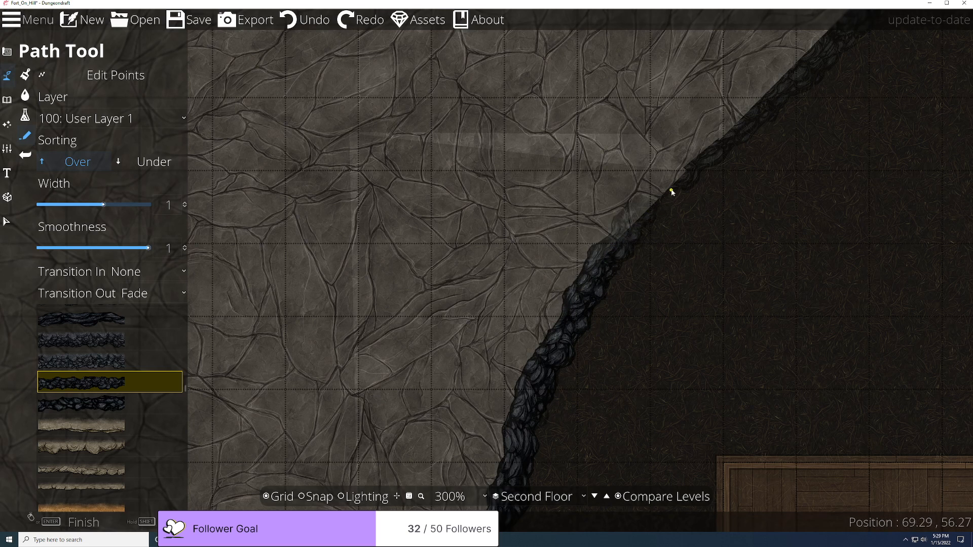
{"action": "left_click_drag", "start_coordinate": [673, 186], "coordinate": [519, 351]}
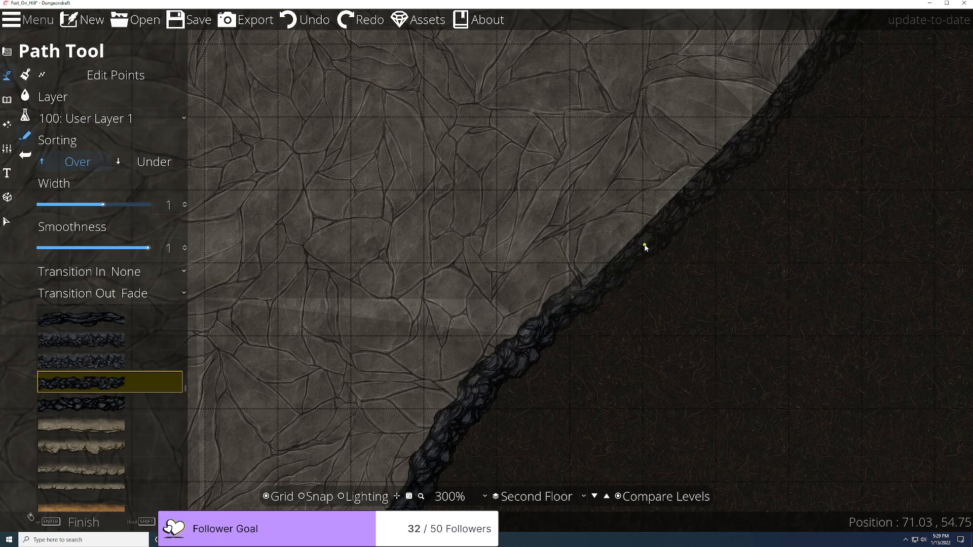
{"action": "left_click_drag", "start_coordinate": [648, 239], "coordinate": [571, 377]}
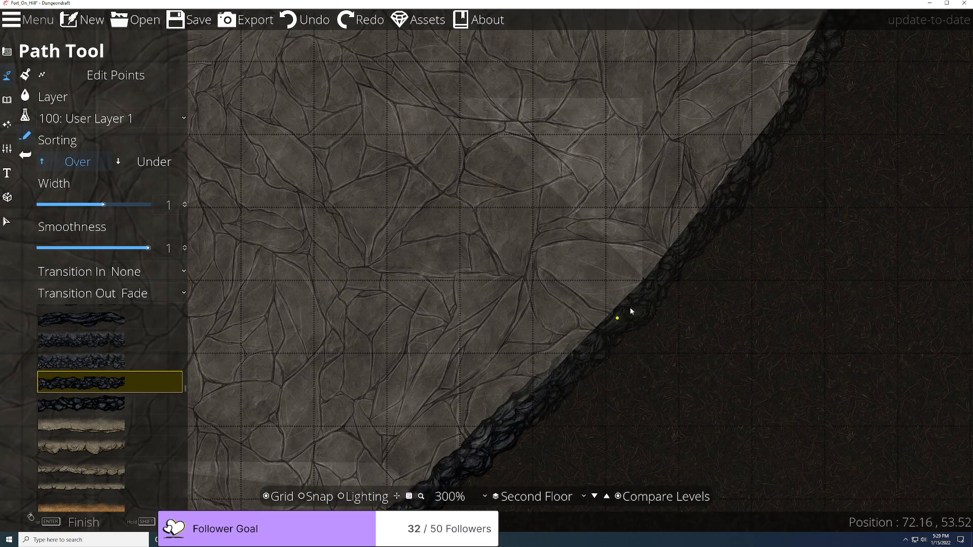
{"action": "left_click_drag", "start_coordinate": [686, 246], "coordinate": [556, 352]}
Step: Place rocky path points along the cliff edge toward the tiled stone room
{"action": "left_click", "coordinate": [563, 335]}
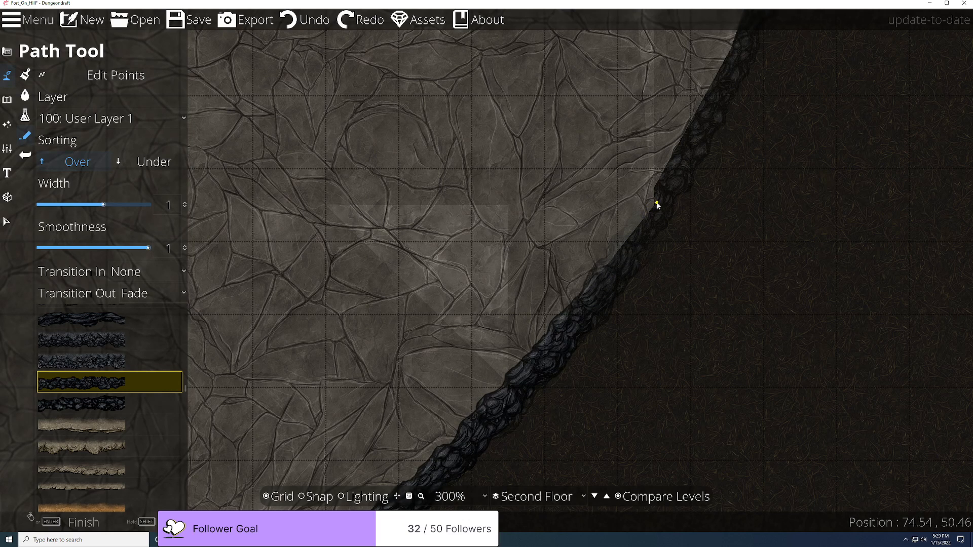
{"action": "left_click_drag", "start_coordinate": [657, 204], "coordinate": [502, 461]}
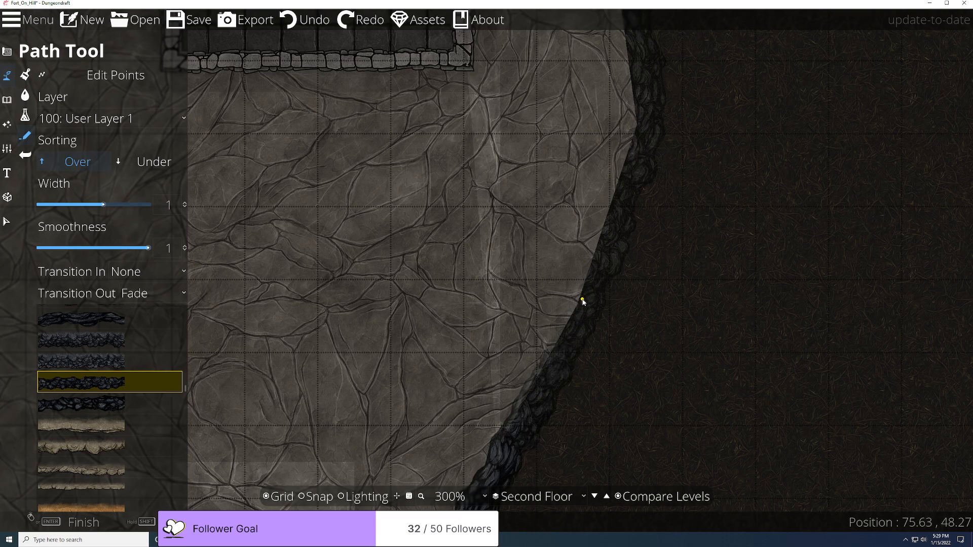
{"action": "left_click_drag", "start_coordinate": [583, 302], "coordinate": [501, 424]}
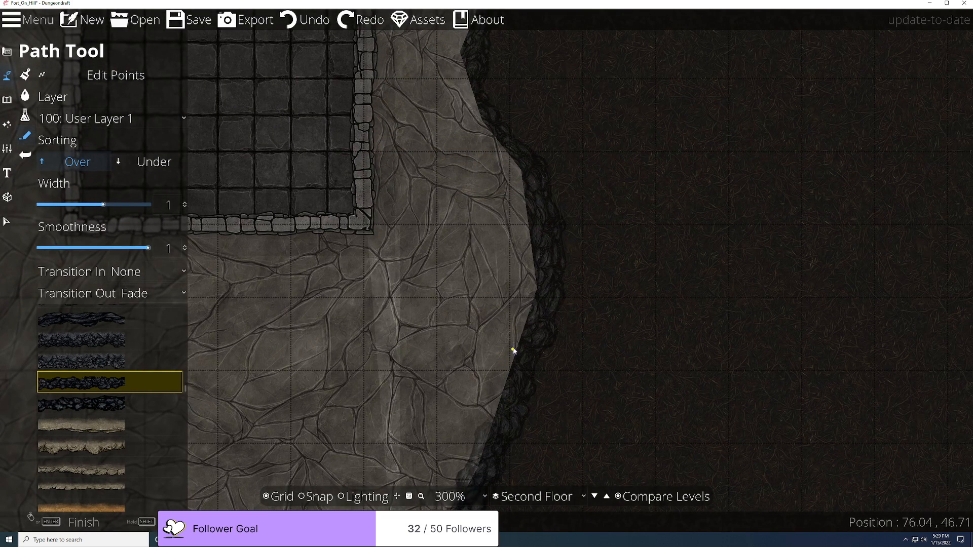
{"action": "left_click_drag", "start_coordinate": [536, 329], "coordinate": [479, 444]}
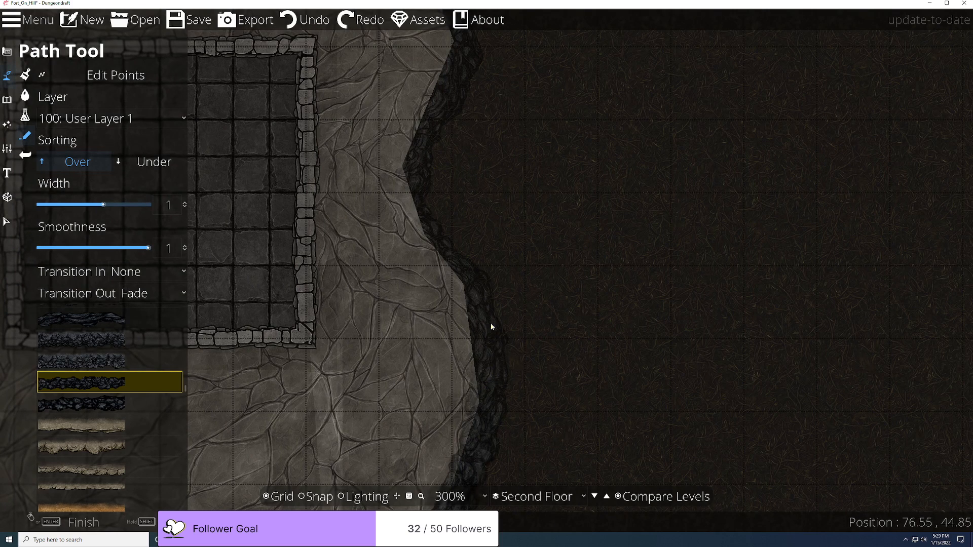
{"action": "left_click", "coordinate": [478, 312]}
{"action": "left_click_drag", "start_coordinate": [475, 338], "coordinate": [543, 189]}
{"action": "left_click", "coordinate": [540, 218]}
Step: Add a point on the cliff beside the stone room and set Transition Out to None
{"action": "left_click_drag", "start_coordinate": [643, 440], "coordinate": [650, 181]}
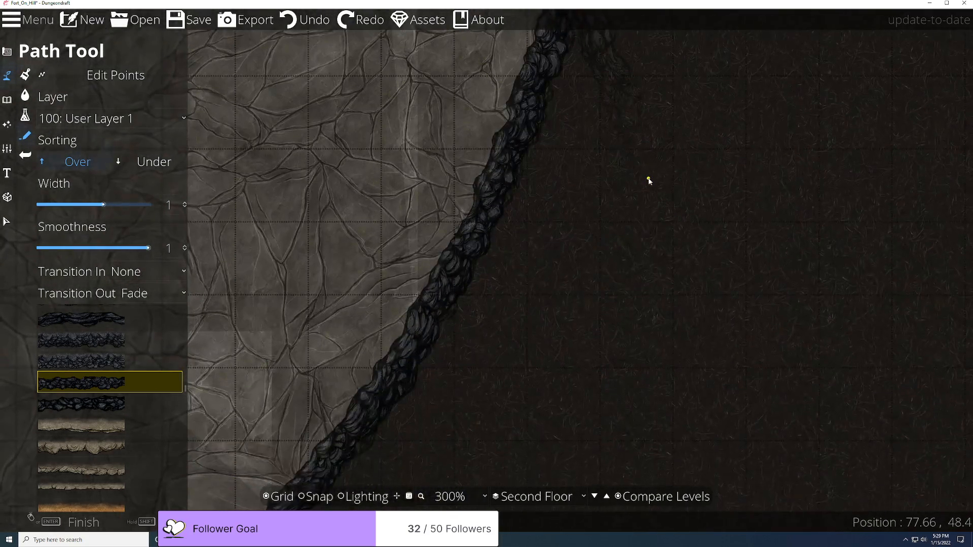
{"action": "left_click_drag", "start_coordinate": [575, 207], "coordinate": [490, 544]}
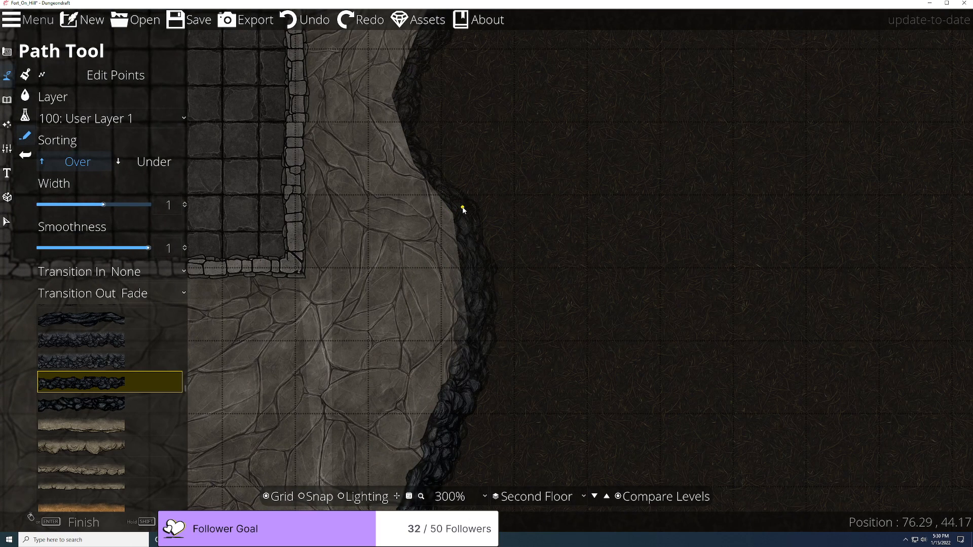
{"action": "left_click_drag", "start_coordinate": [420, 163], "coordinate": [420, 227]}
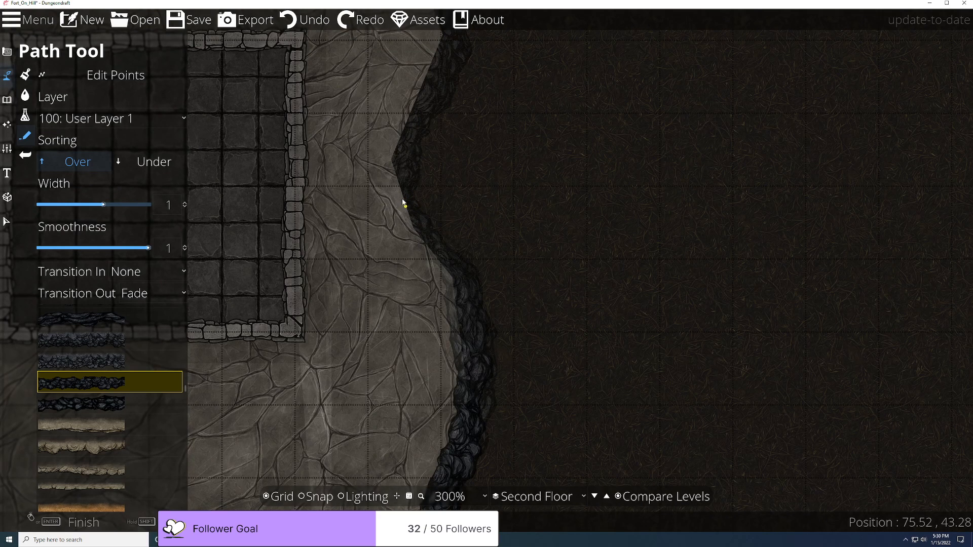
{"action": "left_click_drag", "start_coordinate": [393, 168], "coordinate": [453, 301]}
{"action": "left_click", "coordinate": [459, 290]}
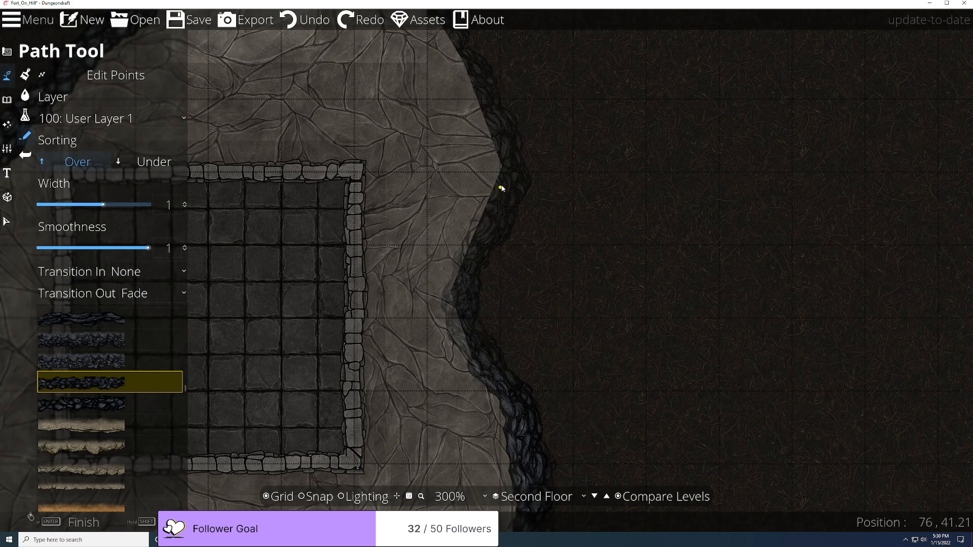
{"action": "left_click", "coordinate": [174, 293]}
{"action": "left_click", "coordinate": [164, 316]}
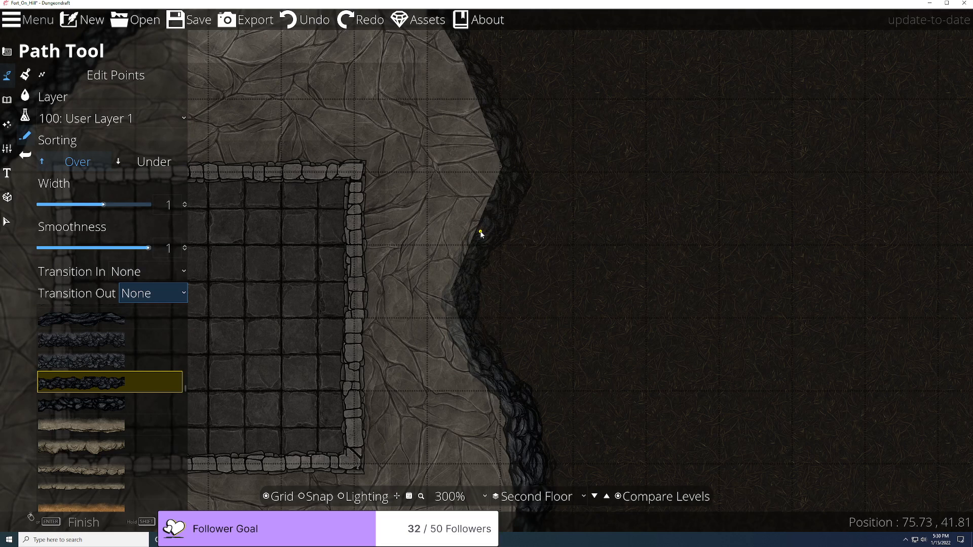
Step: Undo the last path part, zoom out, and turn grid Snap off
{"action": "left_click", "coordinate": [491, 245]}
{"action": "key", "text": "ctrl+z"}
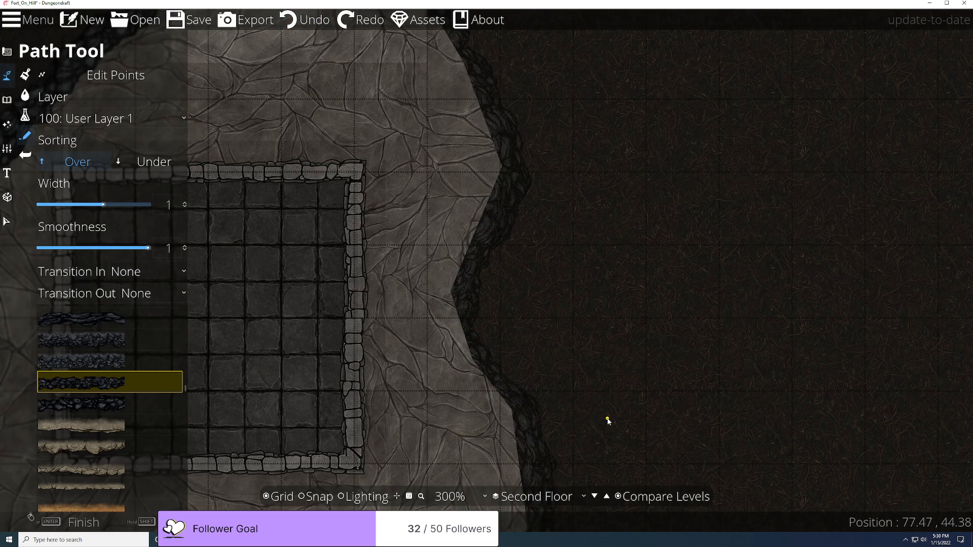
{"action": "scroll", "coordinate": [616, 436], "scroll_direction": "down", "scroll_amount": 5}
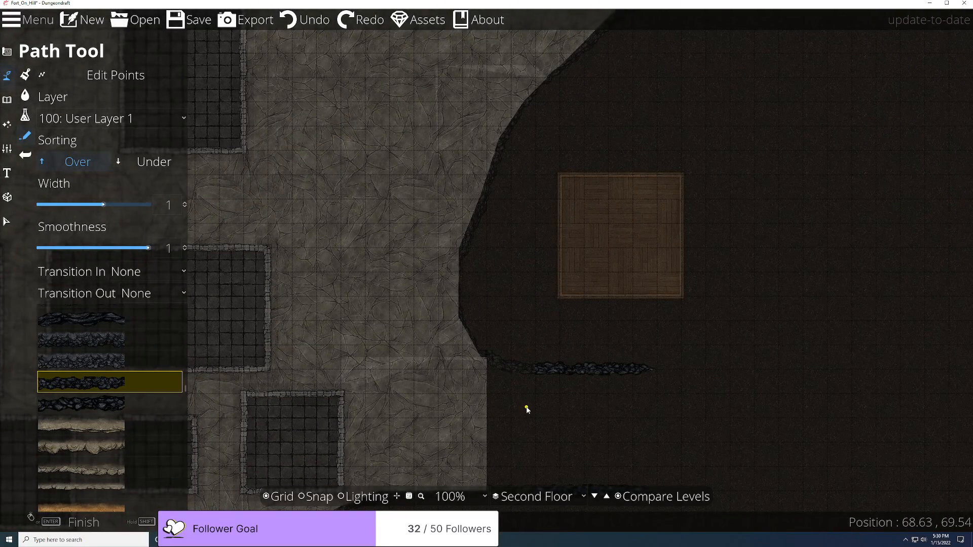
{"action": "left_click_drag", "start_coordinate": [527, 410], "coordinate": [515, 412]}
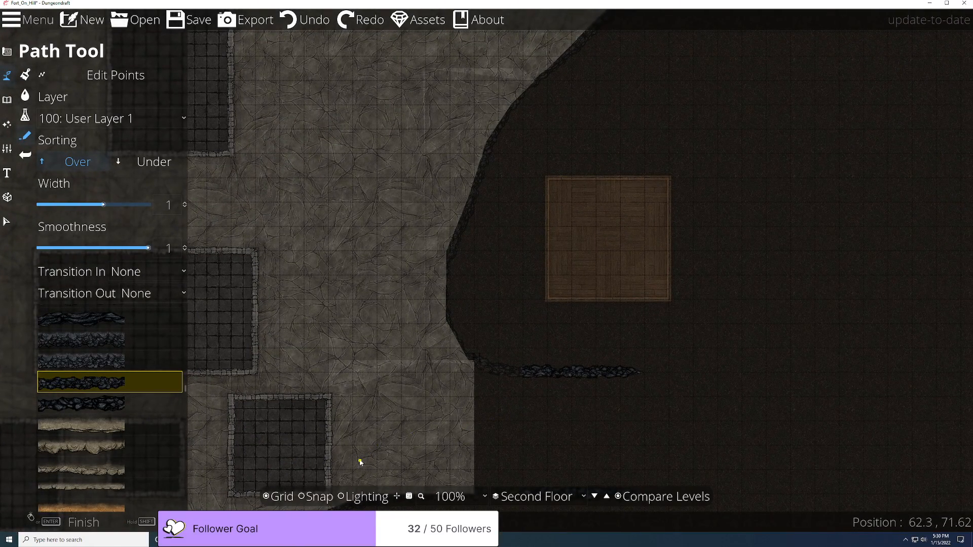
{"action": "scroll", "coordinate": [522, 387], "scroll_direction": "up", "scroll_amount": 4}
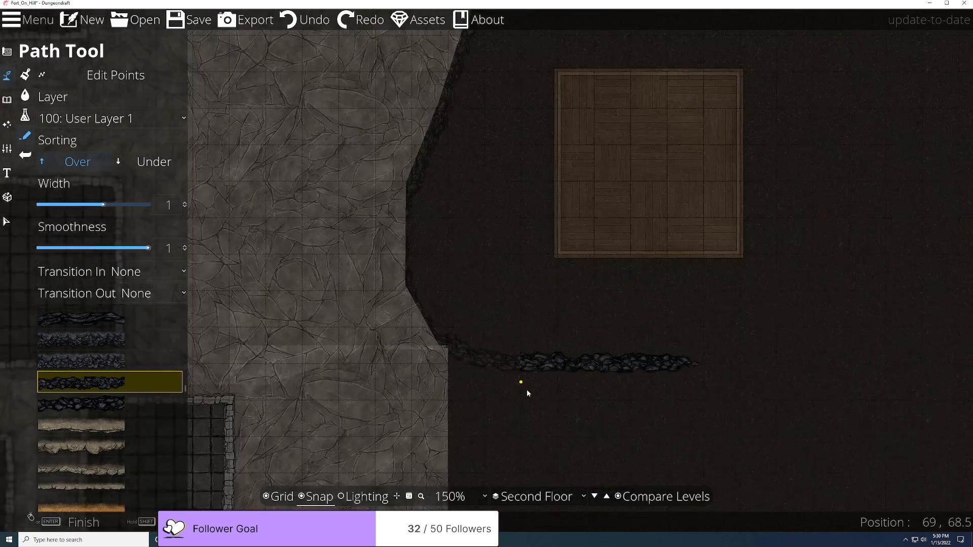
{"action": "mouse_move", "coordinate": [470, 350]}
{"action": "left_mouse_down"}
{"action": "mouse_move", "coordinate": [388, 440]}
{"action": "mouse_move", "coordinate": [291, 503]}
{"action": "left_mouse_up"}
{"action": "left_click", "coordinate": [301, 498]}
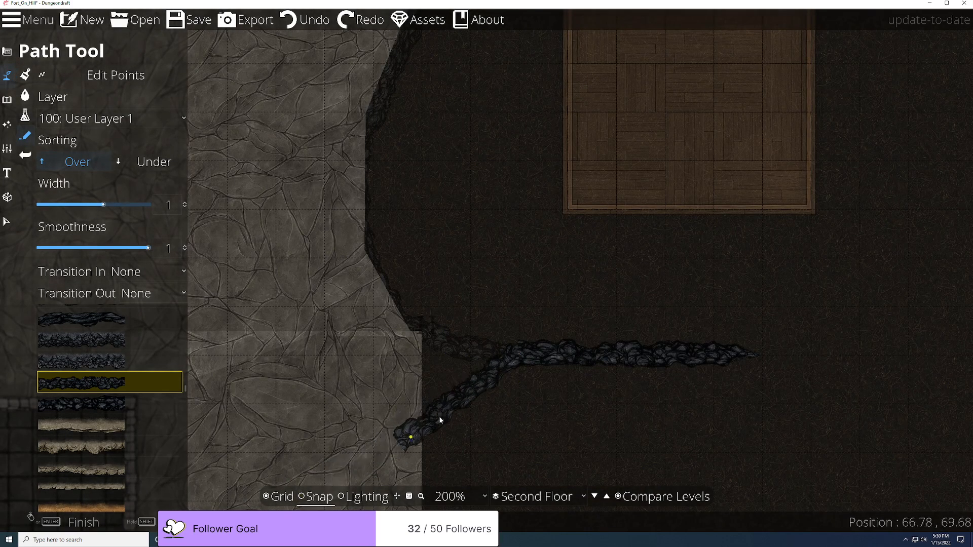
{"action": "scroll", "coordinate": [485, 387], "scroll_direction": "up", "scroll_amount": 6}
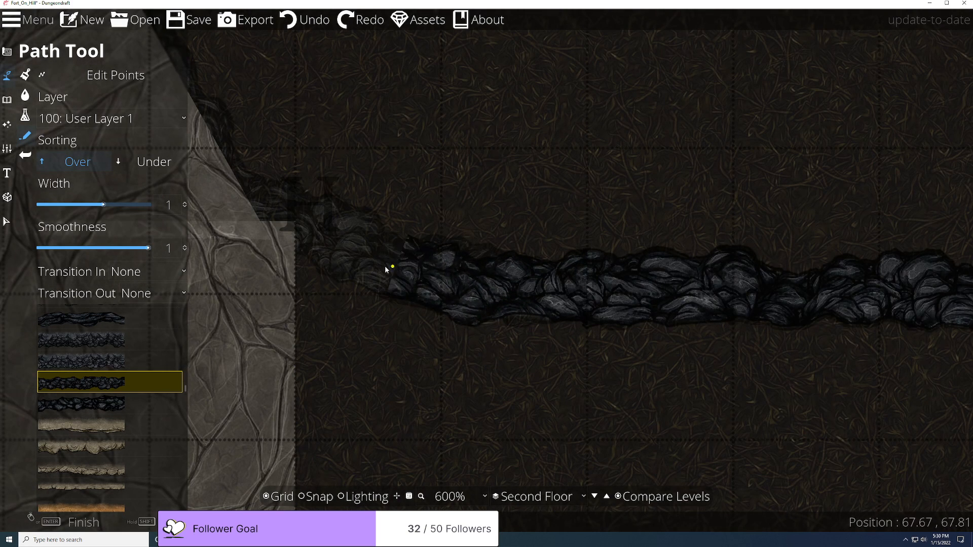
Step: Place rocky path points along the hill's right-hand cliff edge, moving upward
{"action": "left_click", "coordinate": [367, 257]}
{"action": "left_click_drag", "start_coordinate": [367, 257], "coordinate": [669, 451]}
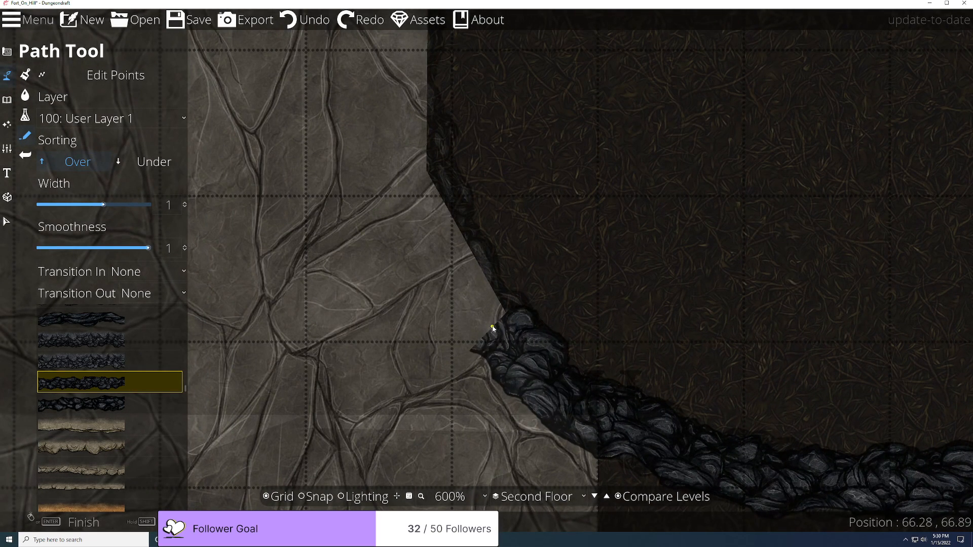
{"action": "left_click", "coordinate": [493, 327]}
{"action": "left_click_drag", "start_coordinate": [492, 327], "coordinate": [580, 465]}
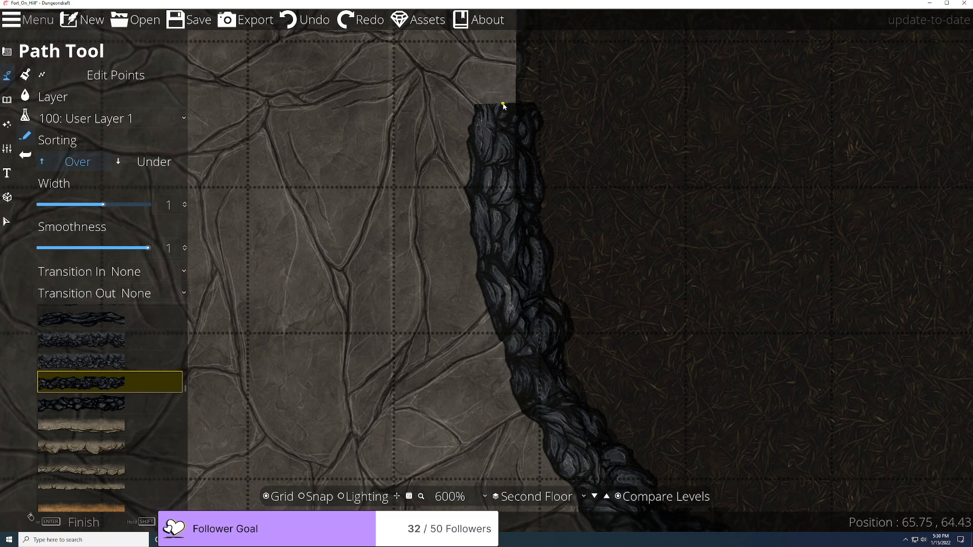
{"action": "left_click", "coordinate": [490, 103]}
{"action": "left_click_drag", "start_coordinate": [491, 104], "coordinate": [504, 388]}
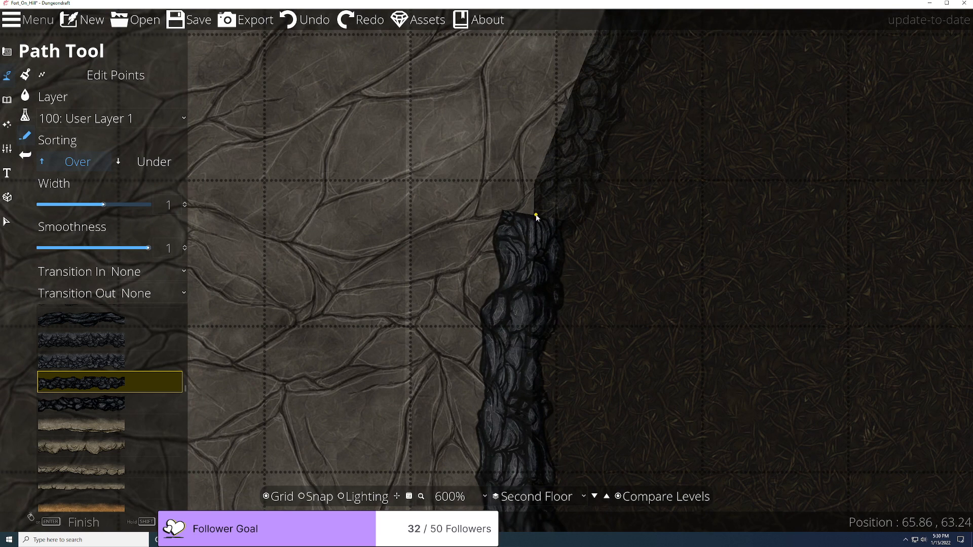
{"action": "left_click", "coordinate": [594, 95]}
{"action": "left_click_drag", "start_coordinate": [593, 94], "coordinate": [499, 439]}
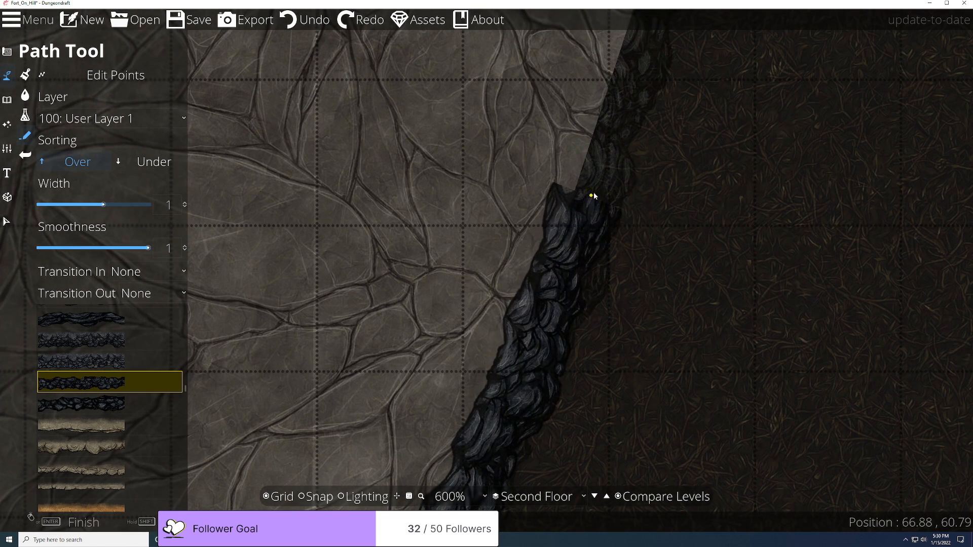
Step: Add a path point on the curving edge and continue up toward the walled room
{"action": "scroll", "coordinate": [598, 174], "scroll_direction": "down", "scroll_amount": 2}
{"action": "scroll", "coordinate": [598, 174], "scroll_direction": "down", "scroll_amount": 1}
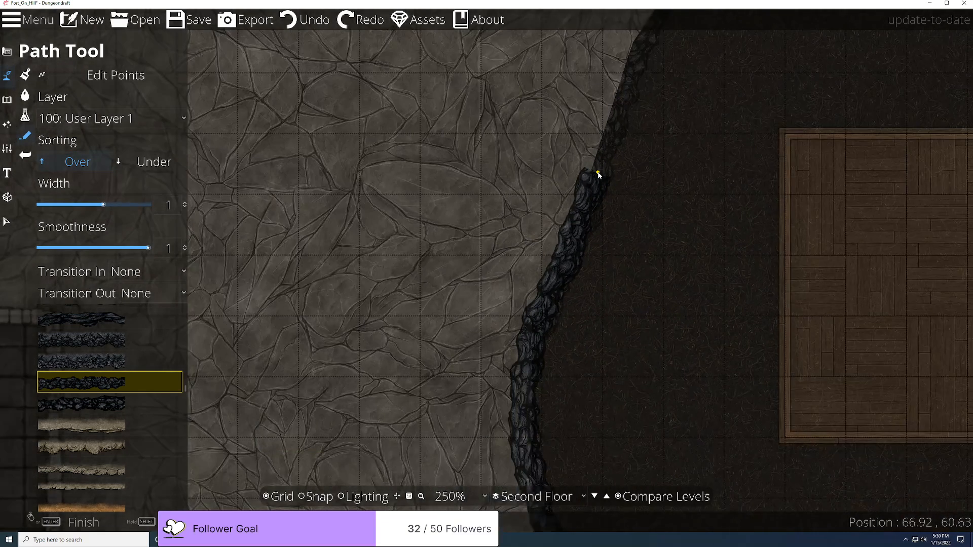
{"action": "left_click_drag", "start_coordinate": [598, 174], "coordinate": [521, 370]}
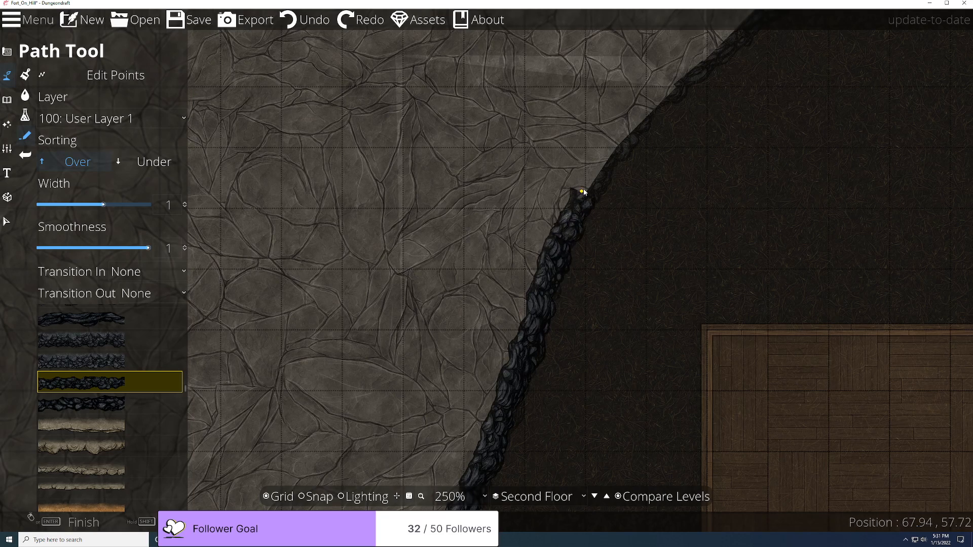
{"action": "left_click_drag", "start_coordinate": [647, 117], "coordinate": [462, 409]}
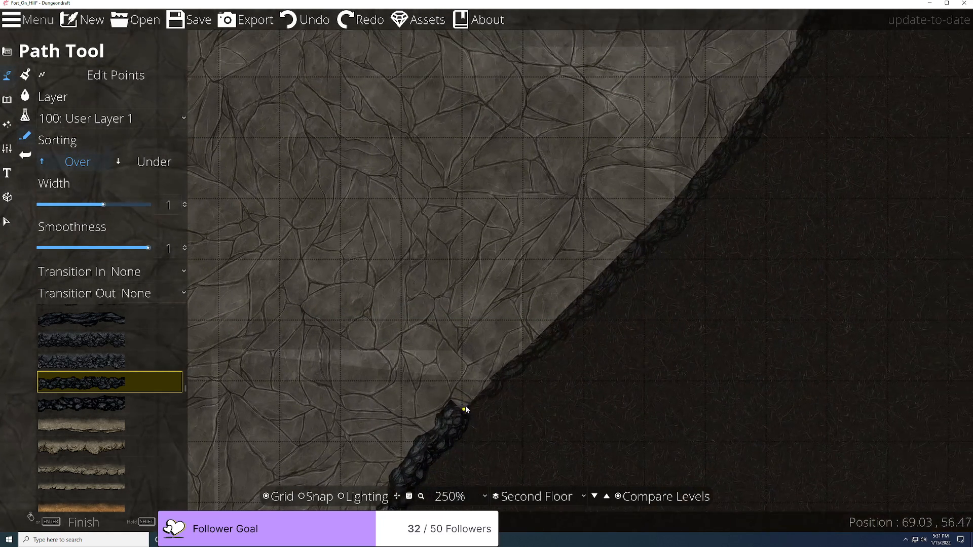
{"action": "left_click", "coordinate": [540, 335]}
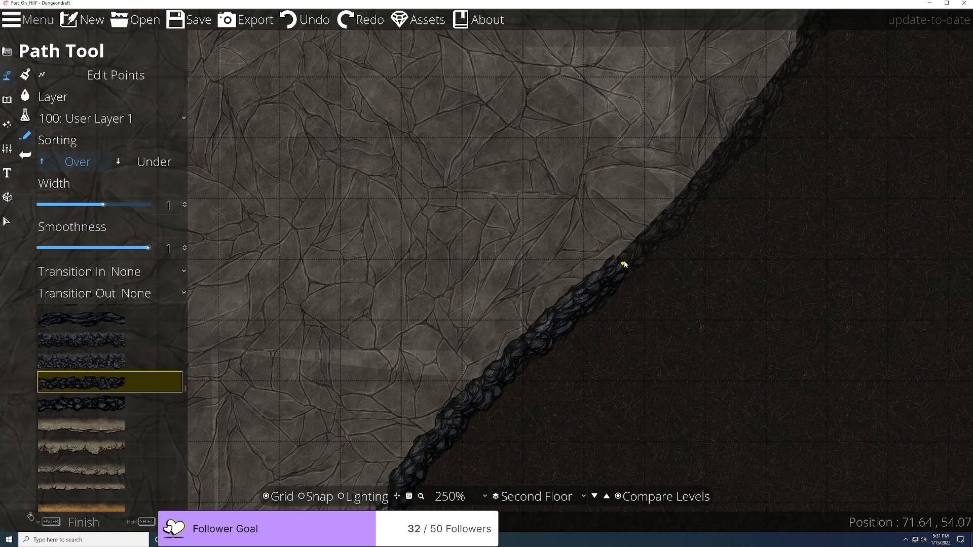
{"action": "left_click_drag", "start_coordinate": [627, 256], "coordinate": [591, 370]}
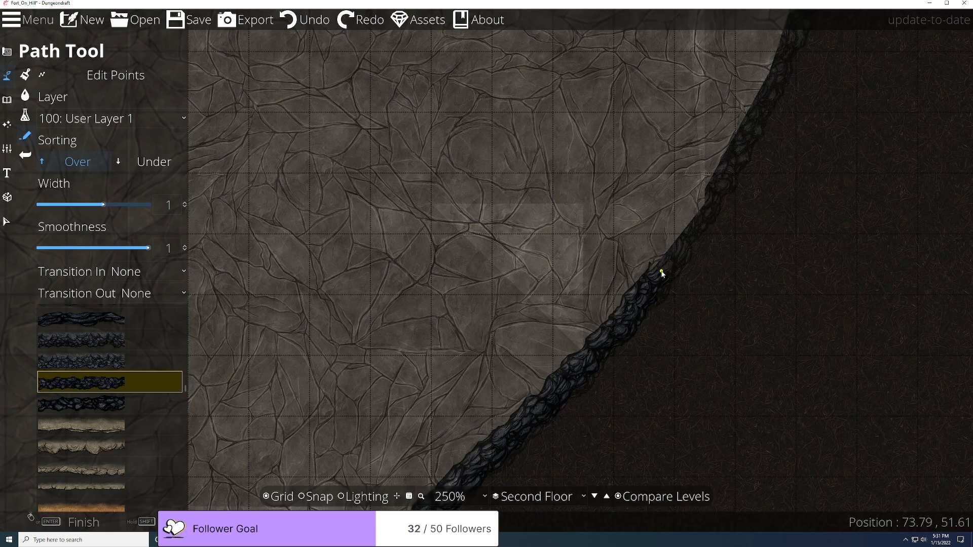
{"action": "left_click_drag", "start_coordinate": [665, 274], "coordinate": [582, 371]}
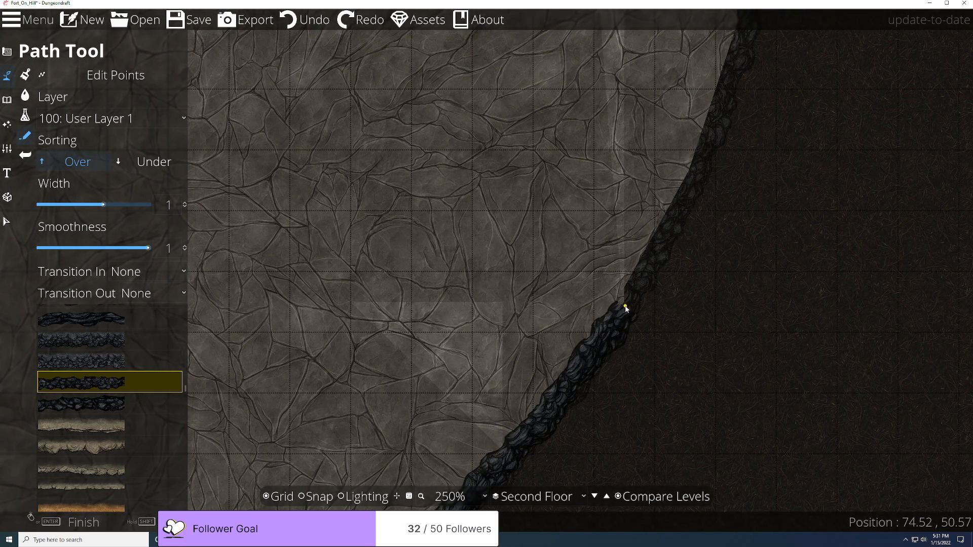
{"action": "left_click_drag", "start_coordinate": [644, 265], "coordinate": [541, 428]}
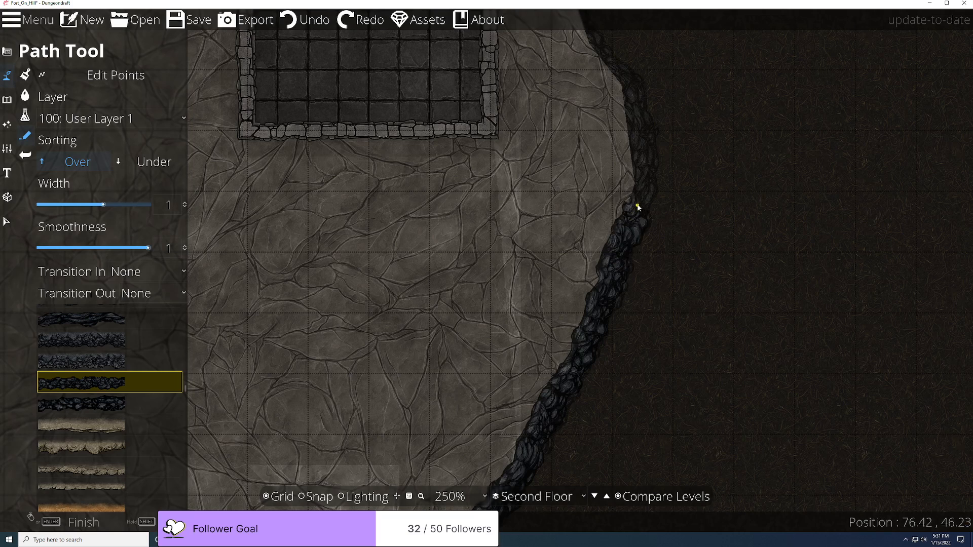
Step: Follow the path past the stone room and up the narrow rocky strip to the ridge
{"action": "left_click_drag", "start_coordinate": [637, 191], "coordinate": [487, 395]}
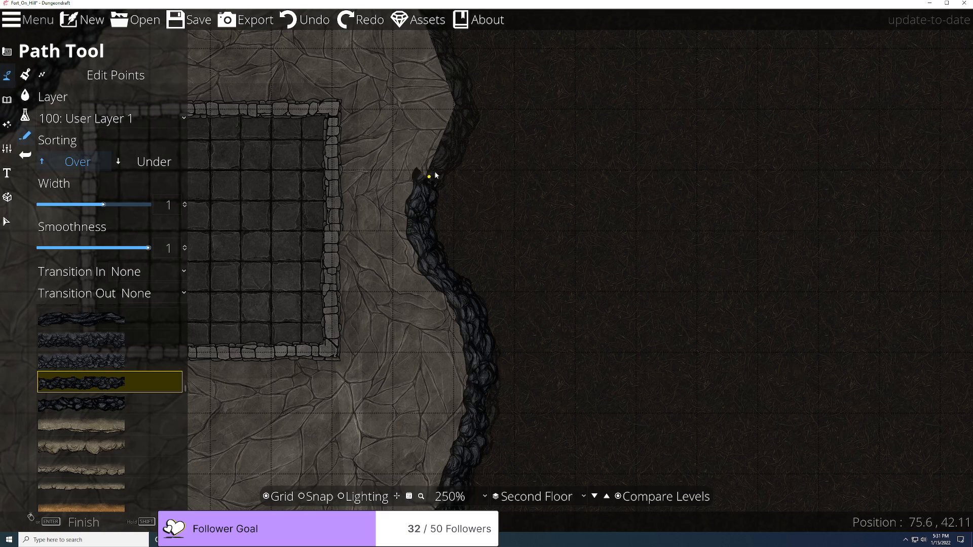
{"action": "left_click_drag", "start_coordinate": [456, 129], "coordinate": [430, 359]}
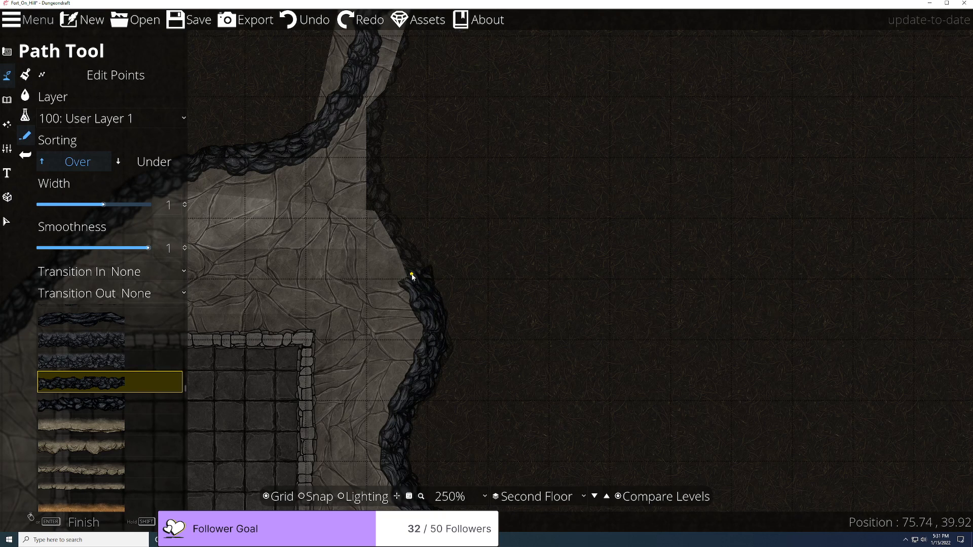
{"action": "left_click_drag", "start_coordinate": [411, 276], "coordinate": [435, 369]}
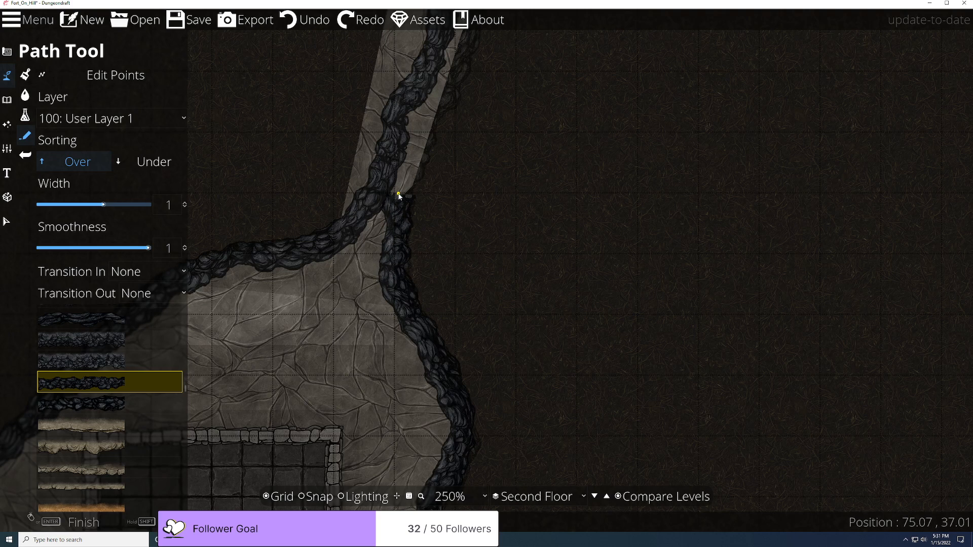
{"action": "left_click_drag", "start_coordinate": [424, 147], "coordinate": [440, 296]}
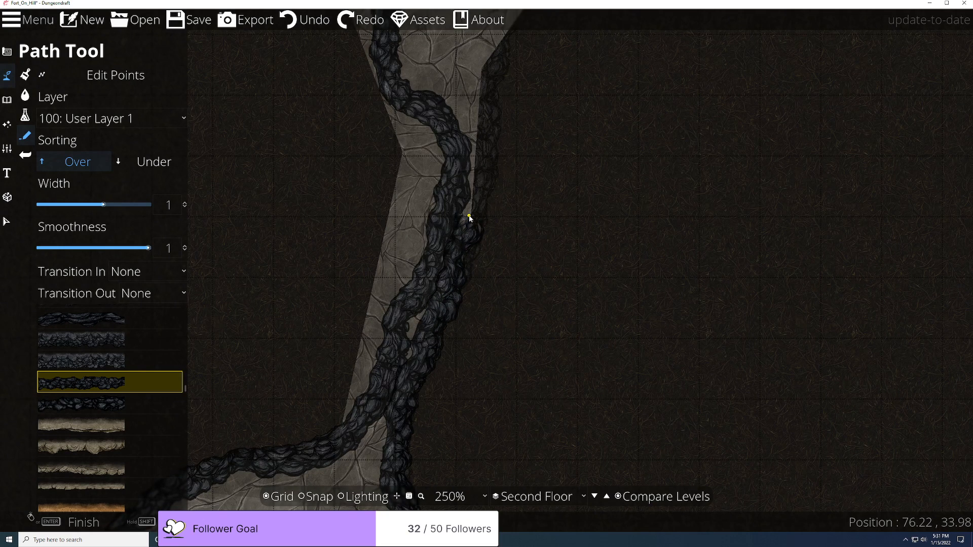
{"action": "left_click_drag", "start_coordinate": [469, 217], "coordinate": [436, 395]}
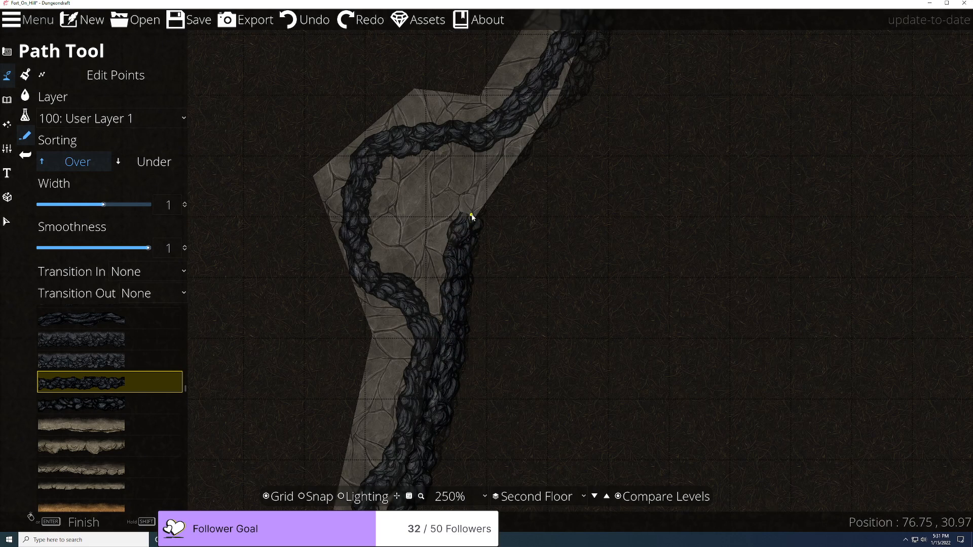
{"action": "left_click_drag", "start_coordinate": [477, 211], "coordinate": [499, 278]}
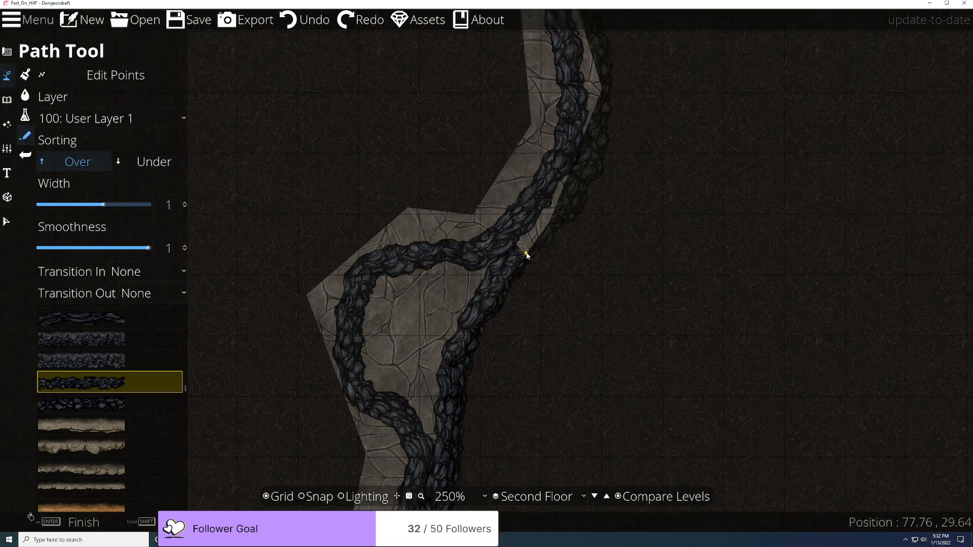
{"action": "left_click_drag", "start_coordinate": [534, 246], "coordinate": [458, 390]}
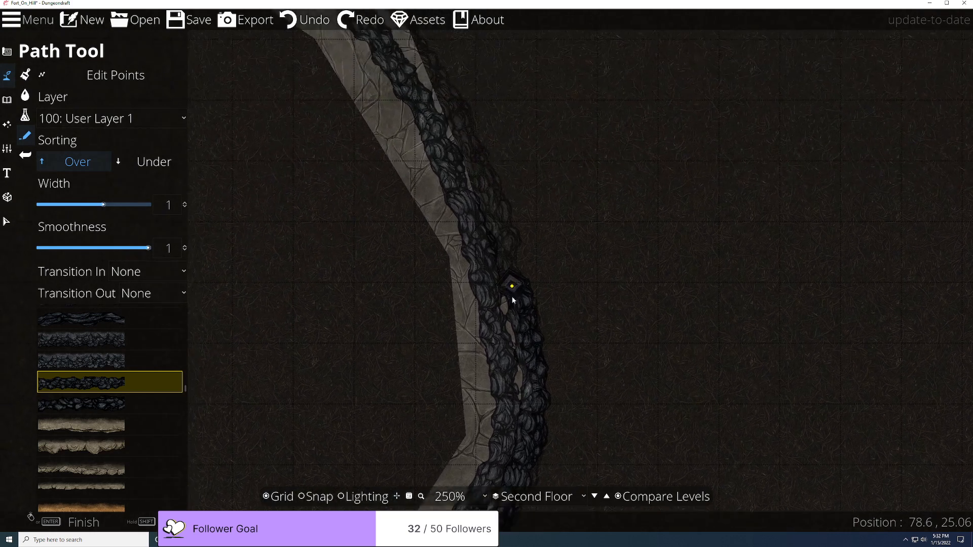
Step: Continue the second rocky path up-left along the stone road, then turn Snap back on
{"action": "scroll", "coordinate": [513, 318], "scroll_direction": "up", "scroll_amount": 5}
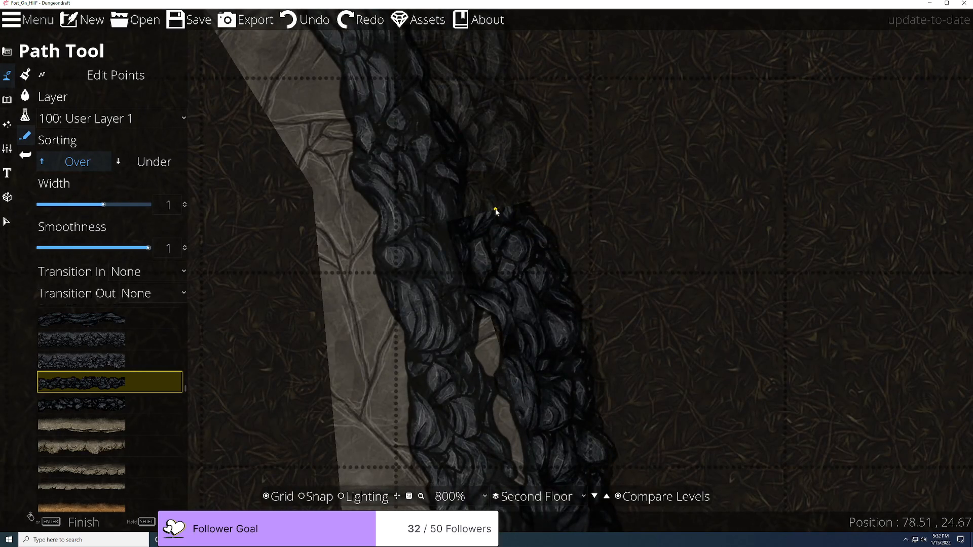
{"action": "scroll", "coordinate": [495, 207], "scroll_direction": "down", "scroll_amount": 4}
{"action": "left_click_drag", "start_coordinate": [493, 176], "coordinate": [492, 345]}
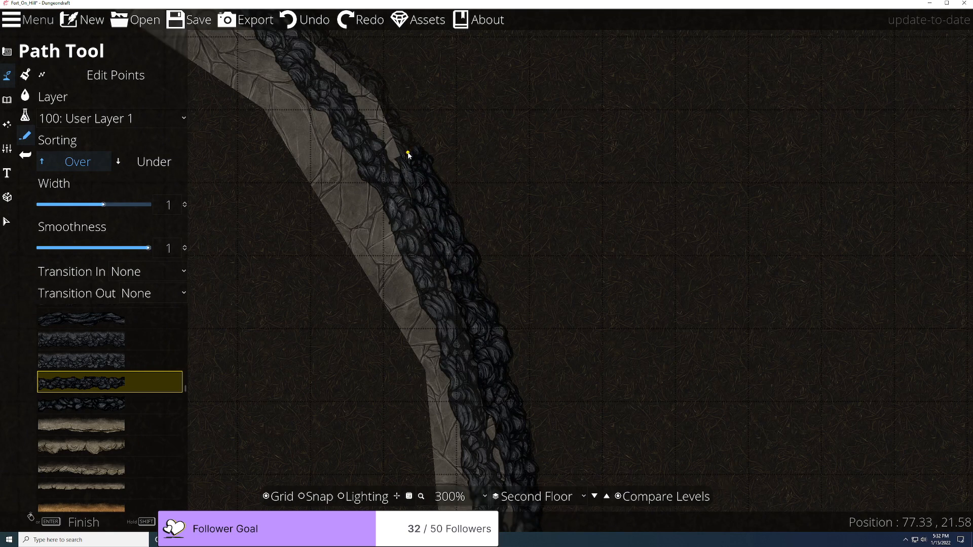
{"action": "left_click_drag", "start_coordinate": [408, 153], "coordinate": [526, 384]}
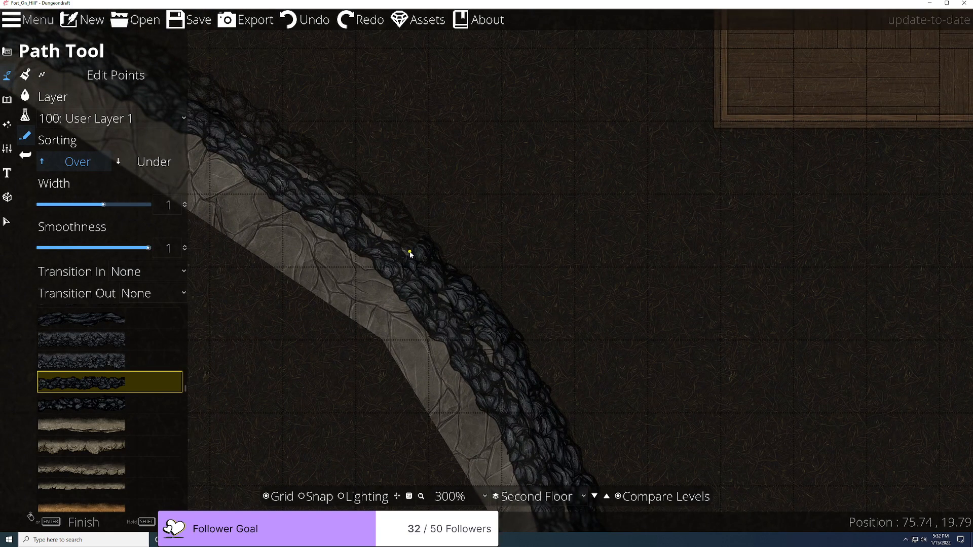
{"action": "left_click_drag", "start_coordinate": [409, 248], "coordinate": [517, 406]}
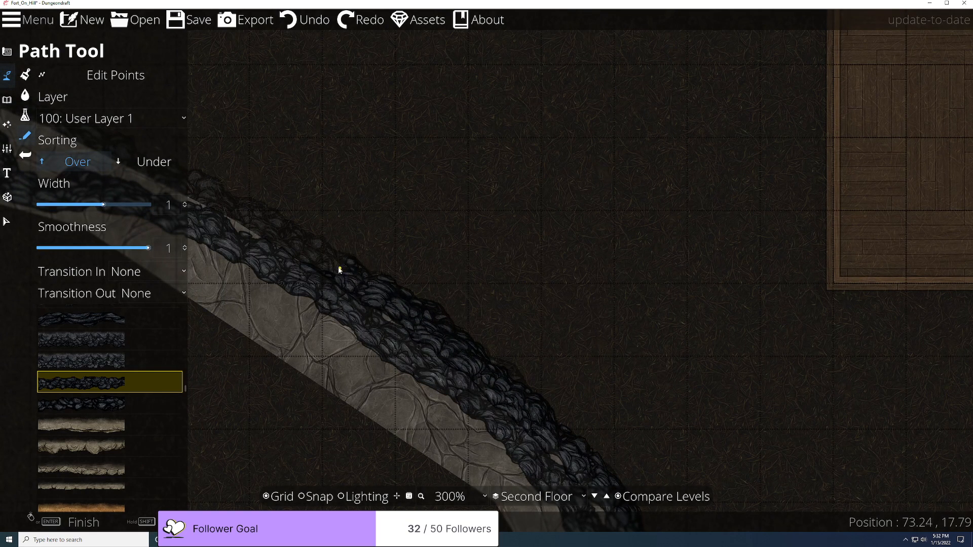
{"action": "left_click_drag", "start_coordinate": [336, 272], "coordinate": [610, 406]}
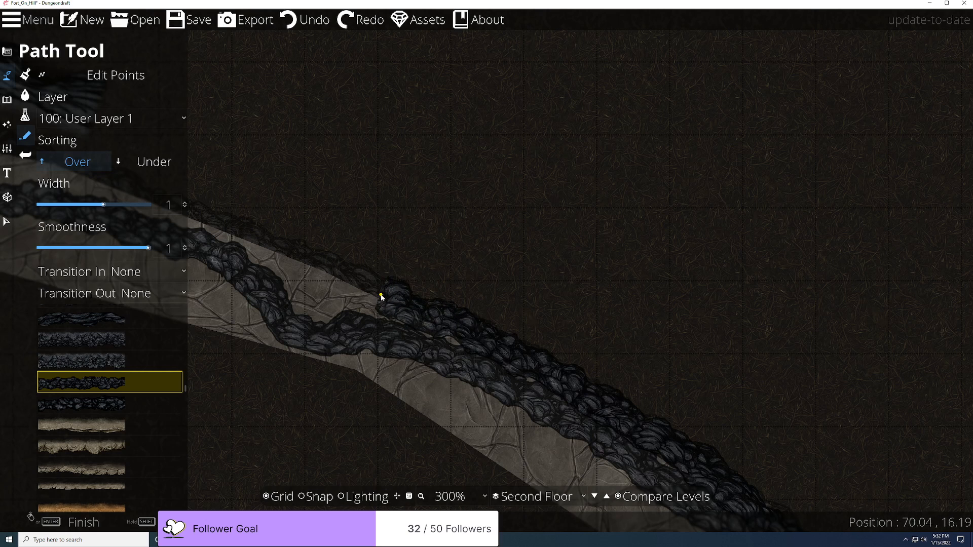
{"action": "left_click_drag", "start_coordinate": [387, 298], "coordinate": [623, 408]}
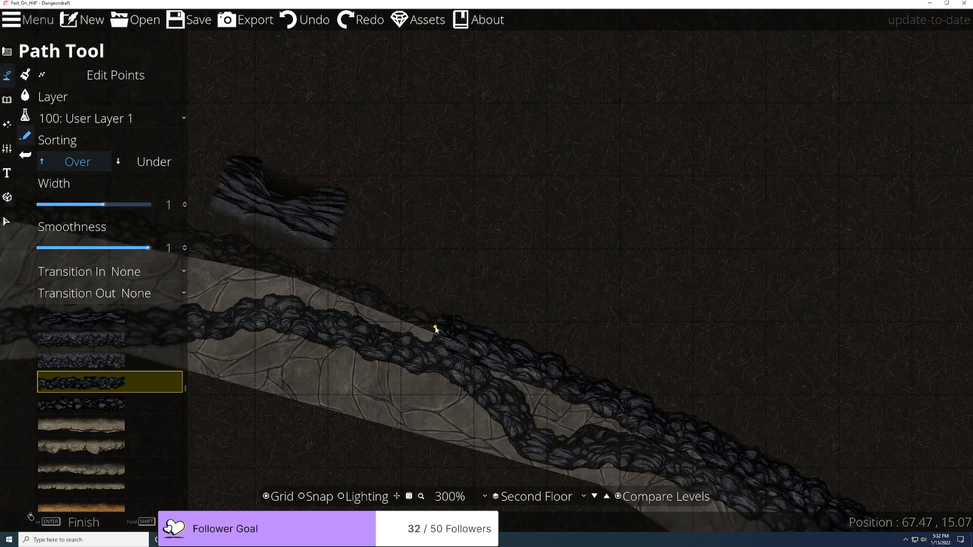
{"action": "left_click", "coordinate": [305, 499]}
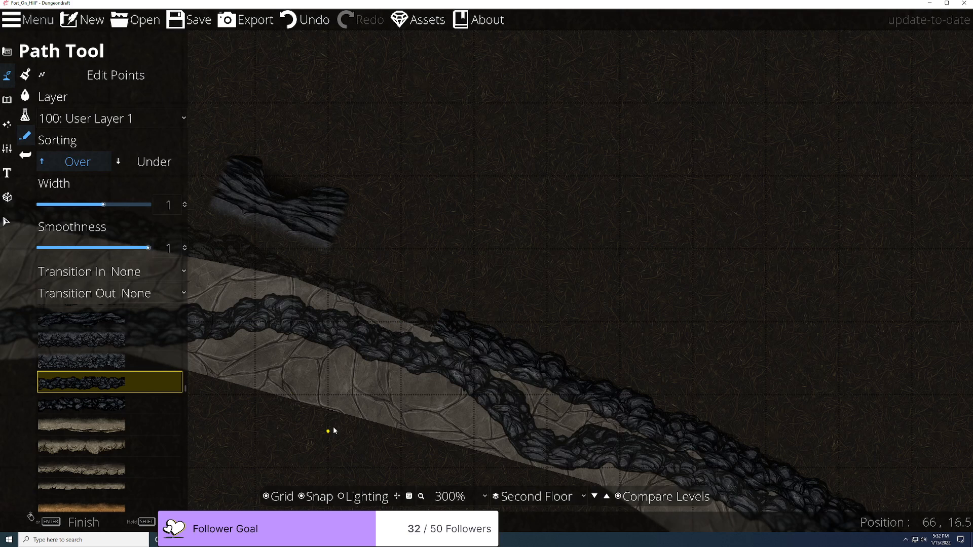
Step: Set the path's Transition Out to Fade, turn Snap off, and try branch points near the road
{"action": "left_click", "coordinate": [175, 293]}
{"action": "left_click", "coordinate": [168, 333]}
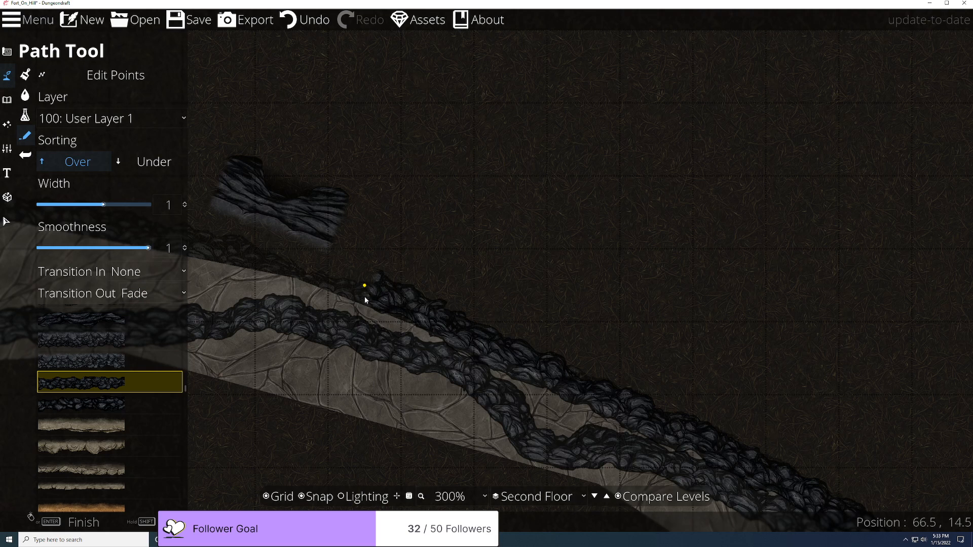
{"action": "scroll", "coordinate": [365, 297], "scroll_direction": "up", "scroll_amount": 1}
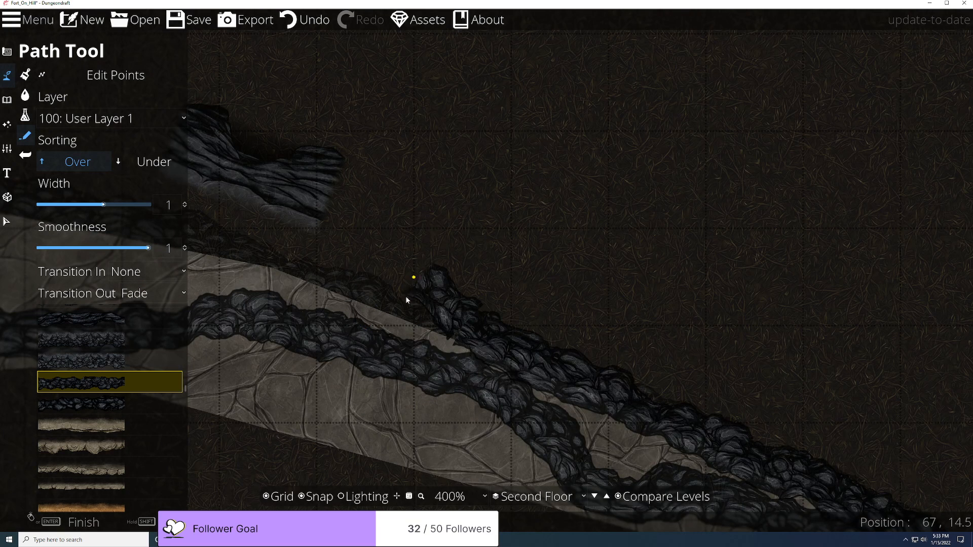
{"action": "key", "text": "ctrl+z"}
{"action": "left_click", "coordinate": [316, 497]}
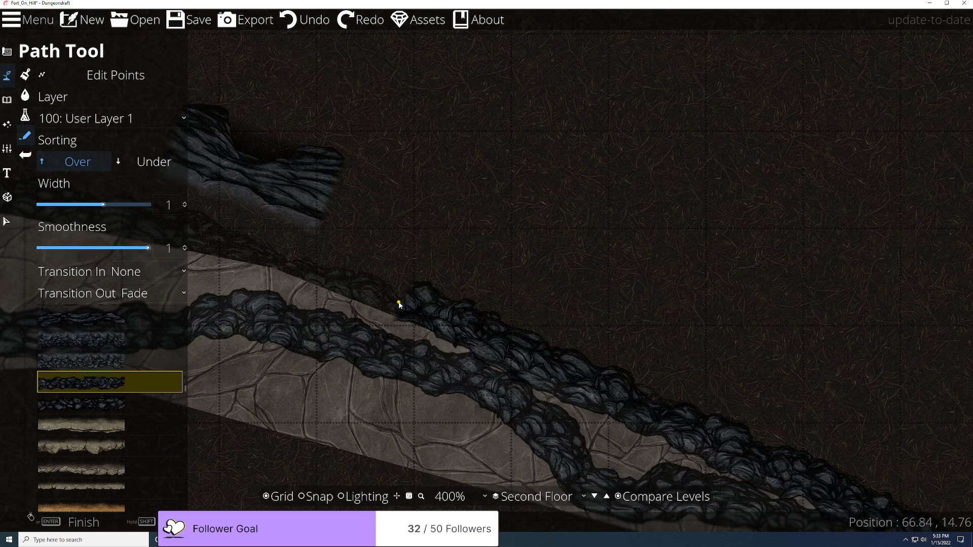
{"action": "left_click", "coordinate": [399, 304]}
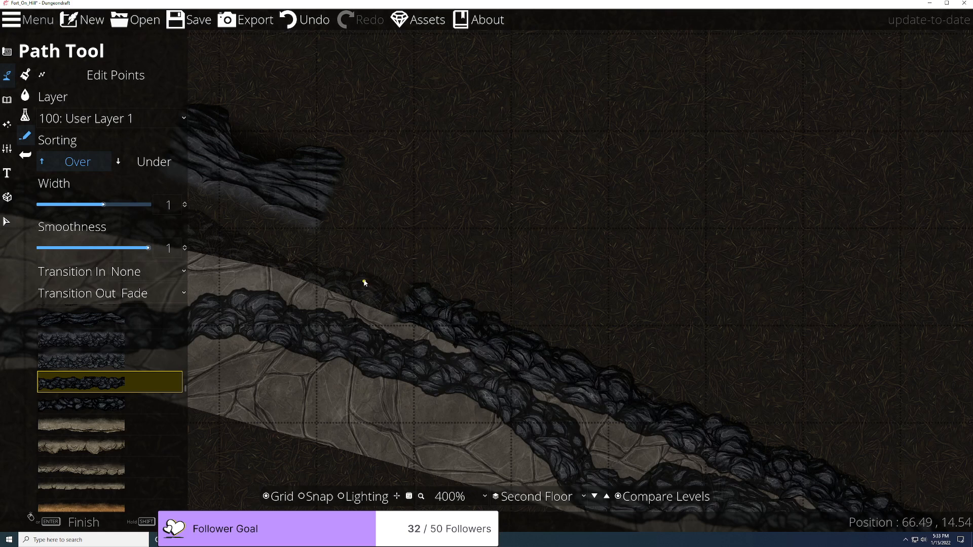
{"action": "key", "text": "ctrl+z"}
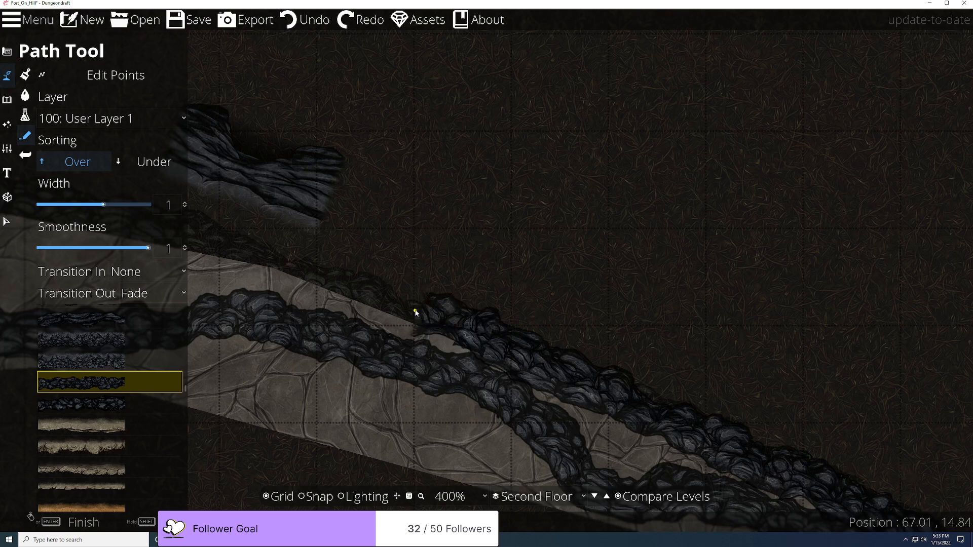
{"action": "left_click", "coordinate": [399, 300]}
{"action": "key", "text": "ctrl+z"}
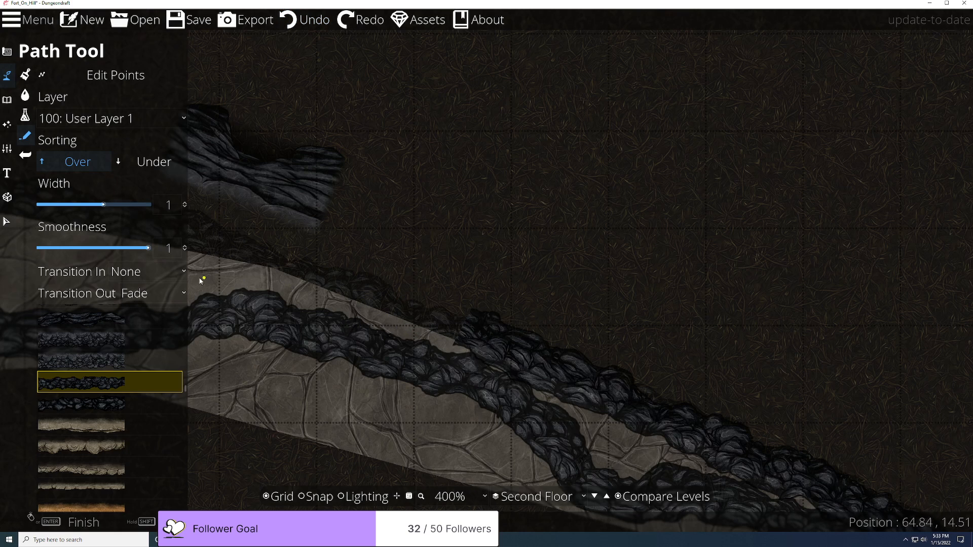
Step: Set Transition In to Fade and place branch points up the slope, undoing misplaced ones
{"action": "left_click", "coordinate": [152, 272]}
{"action": "left_click", "coordinate": [147, 312]}
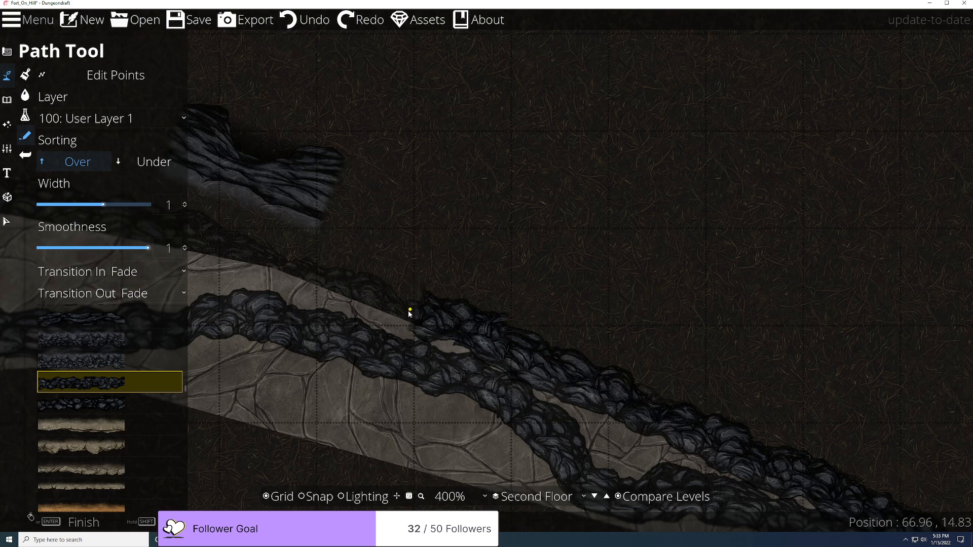
{"action": "left_click", "coordinate": [405, 315]}
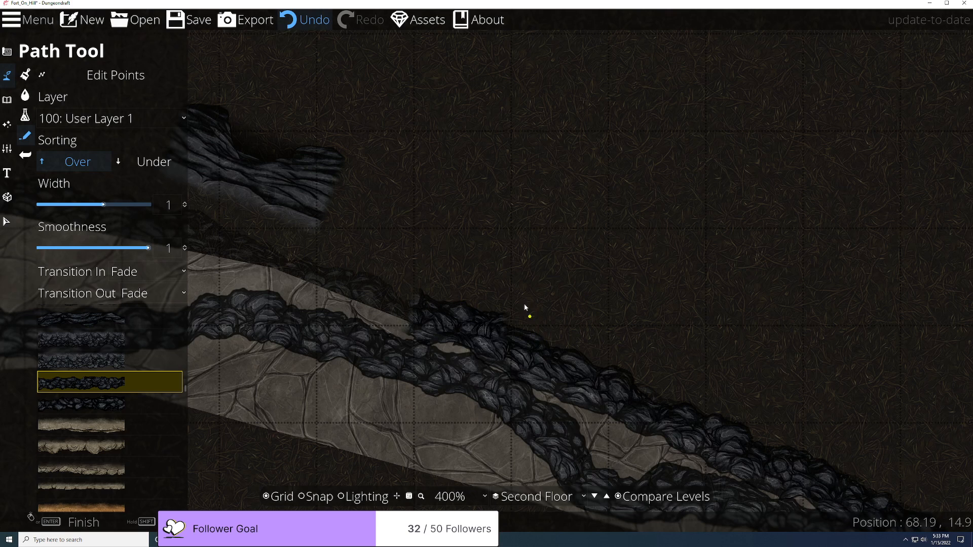
{"action": "left_click", "coordinate": [323, 19]}
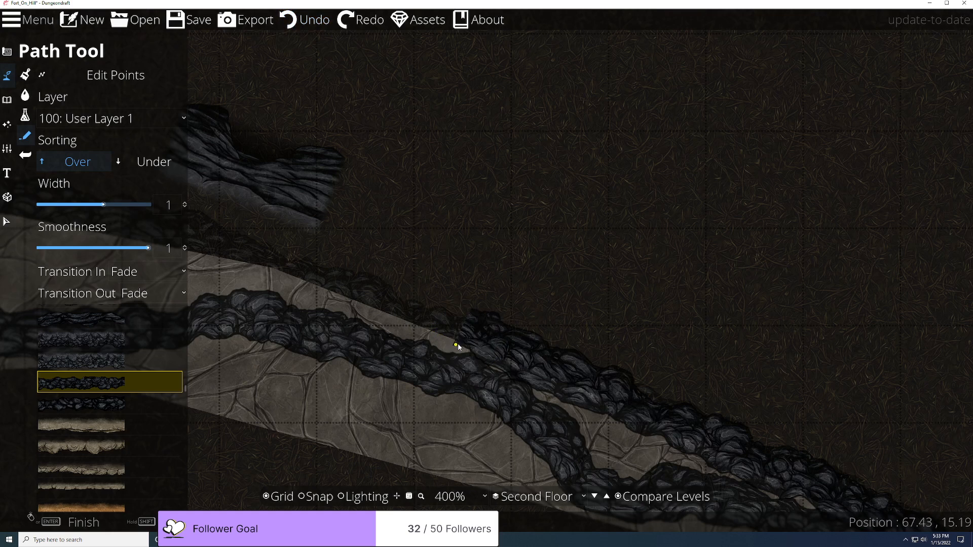
{"action": "left_click", "coordinate": [440, 320]}
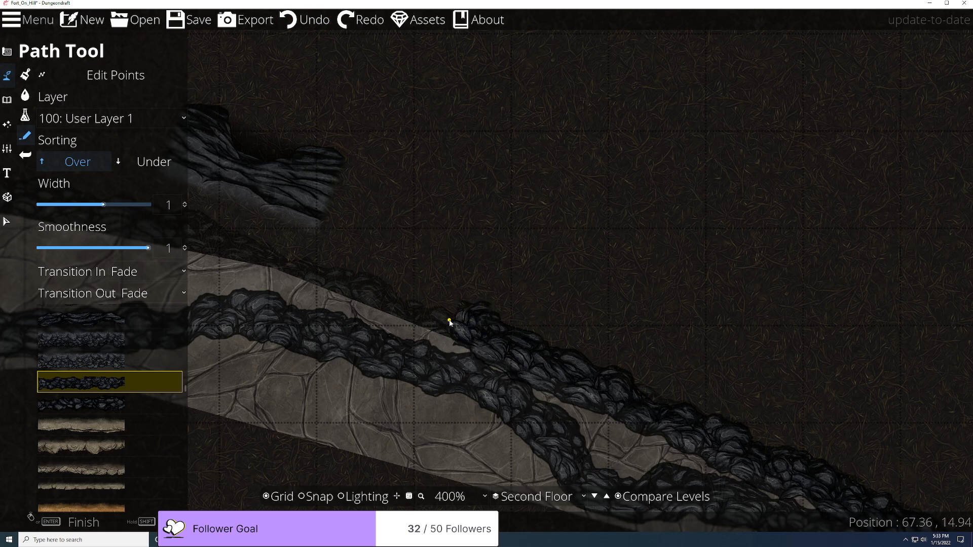
{"action": "key", "text": "ctrl+z"}
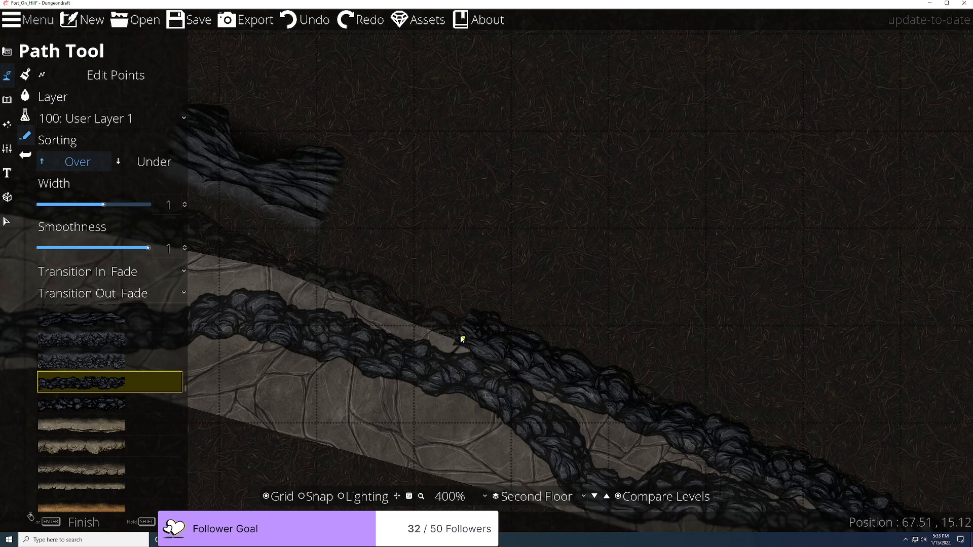
{"action": "left_click", "coordinate": [453, 327]}
{"action": "key", "text": "ctrl+z"}
{"action": "left_click", "coordinate": [436, 315]}
{"action": "key", "text": "ctrl+z"}
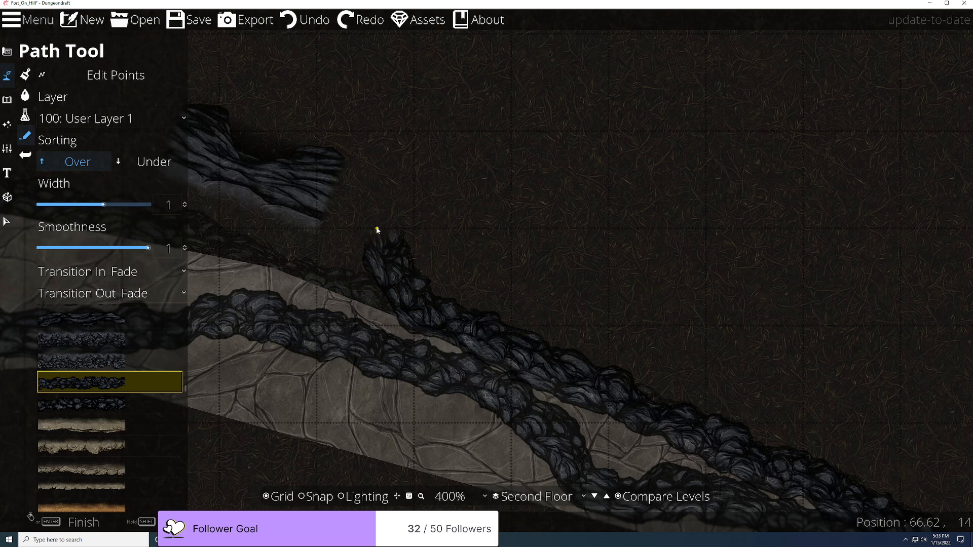
Step: Finish the rocky branch with its final points up at the cliff
{"action": "left_click_drag", "start_coordinate": [360, 217], "coordinate": [471, 378]}
{"action": "left_click", "coordinate": [470, 378]}
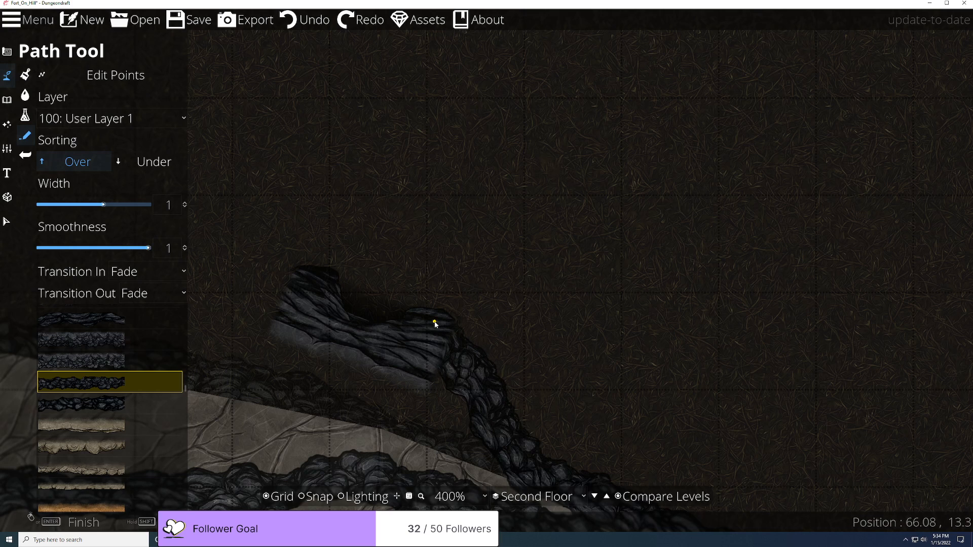
{"action": "left_click", "coordinate": [435, 324]}
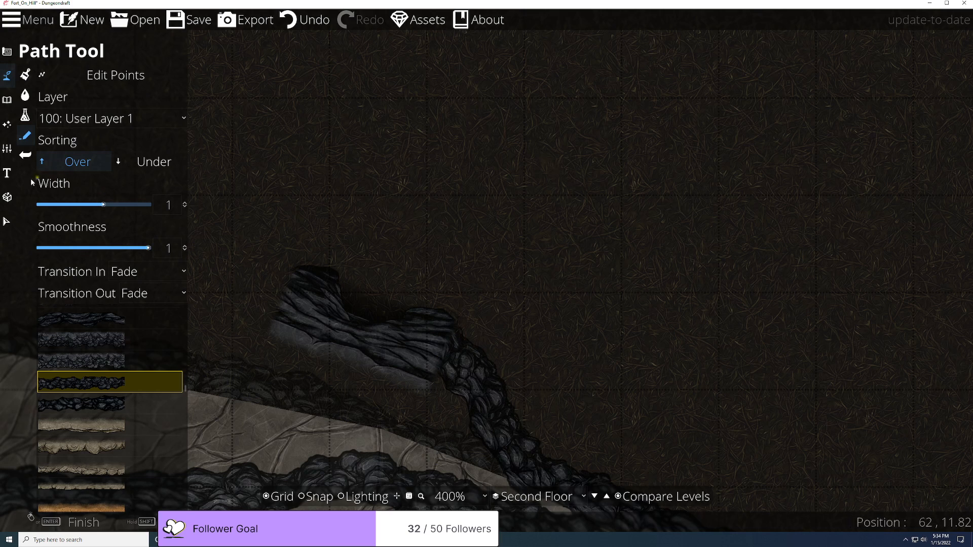
Step: Select the old dark cliff-rock piece and delete it
{"action": "left_click", "coordinate": [6, 221]}
{"action": "left_click", "coordinate": [319, 315]}
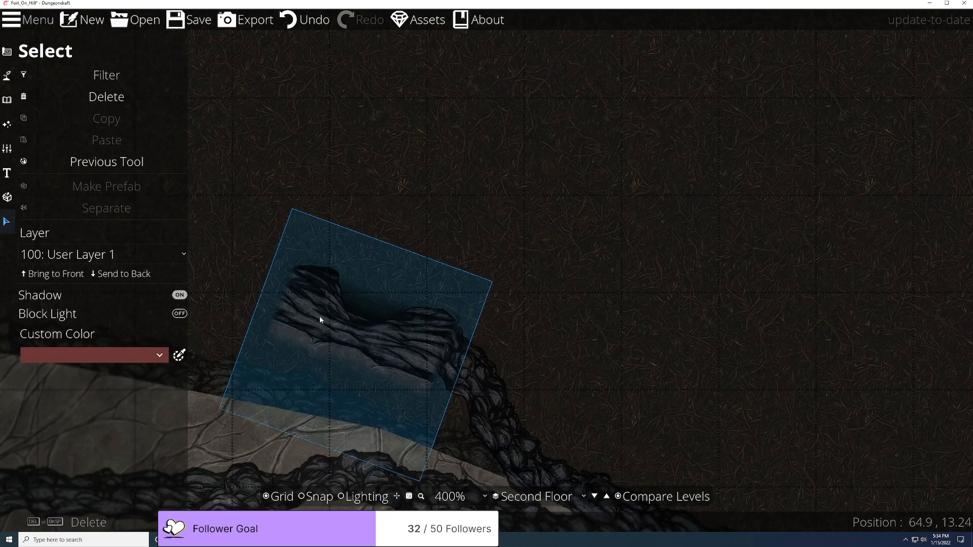
{"action": "key", "text": "Delete"}
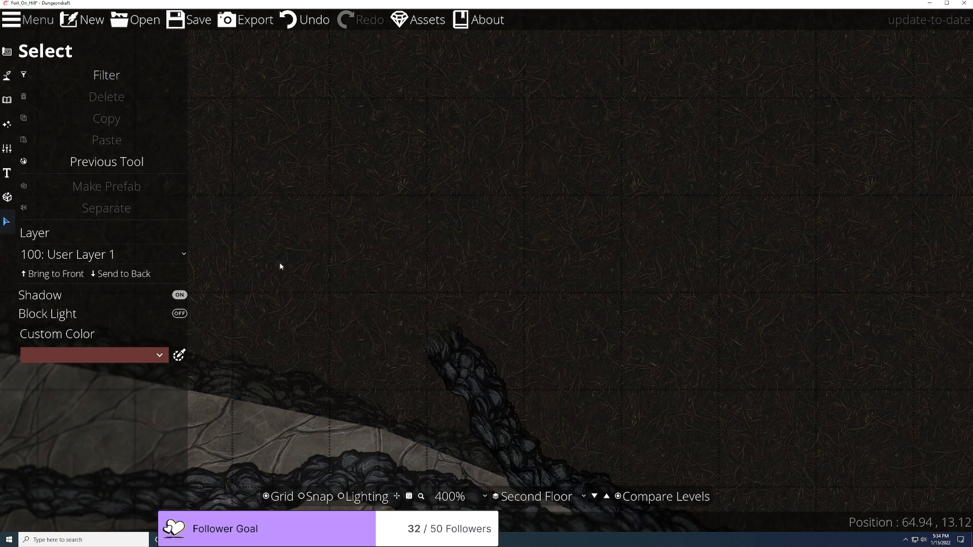
{"action": "left_click", "coordinate": [8, 80]}
Step: Switch to single-object placement and set the object scale to 0.5
{"action": "left_click", "coordinate": [6, 100]}
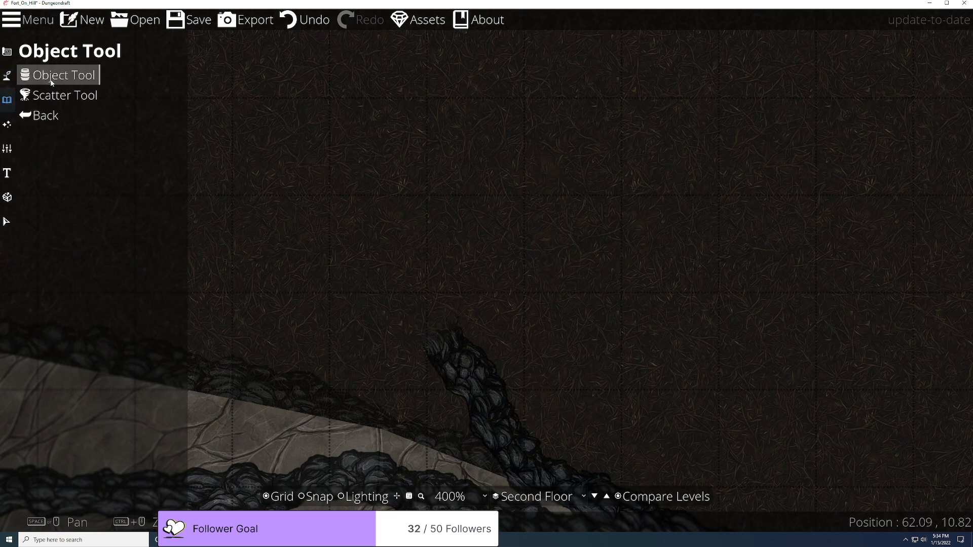
{"action": "left_click", "coordinate": [56, 74]}
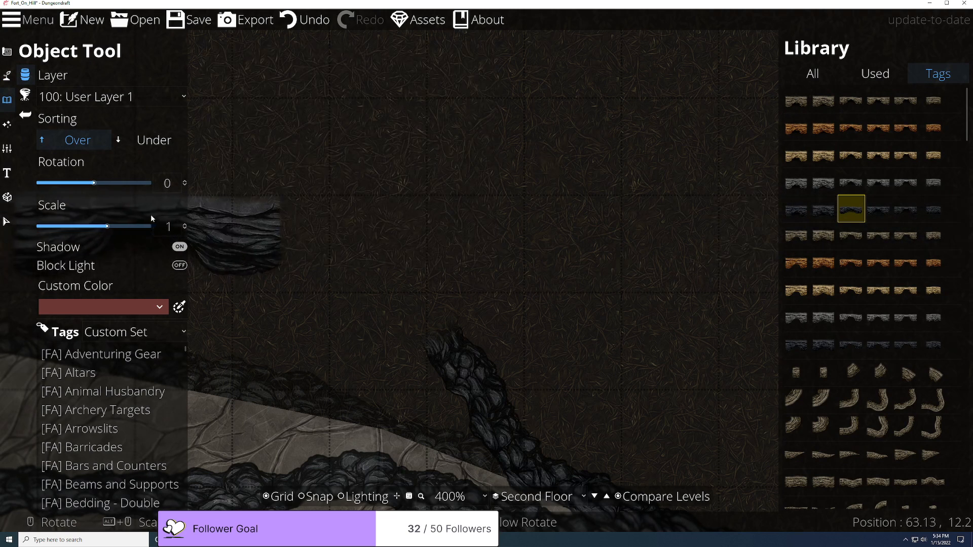
{"action": "left_click", "coordinate": [184, 224]}
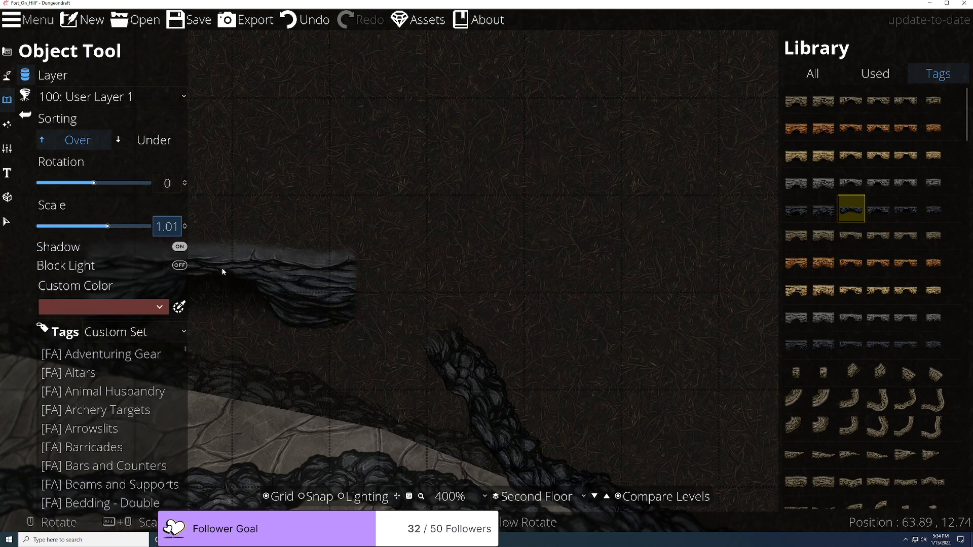
{"action": "key", "text": "ctrl+a"}
{"action": "type", "text": "0.5"}
Step: Rotate the cliff-stone piece to -155° and place it capping the rocky branch
{"action": "scroll", "coordinate": [202, 273], "scroll_direction": "down", "scroll_amount": 6}
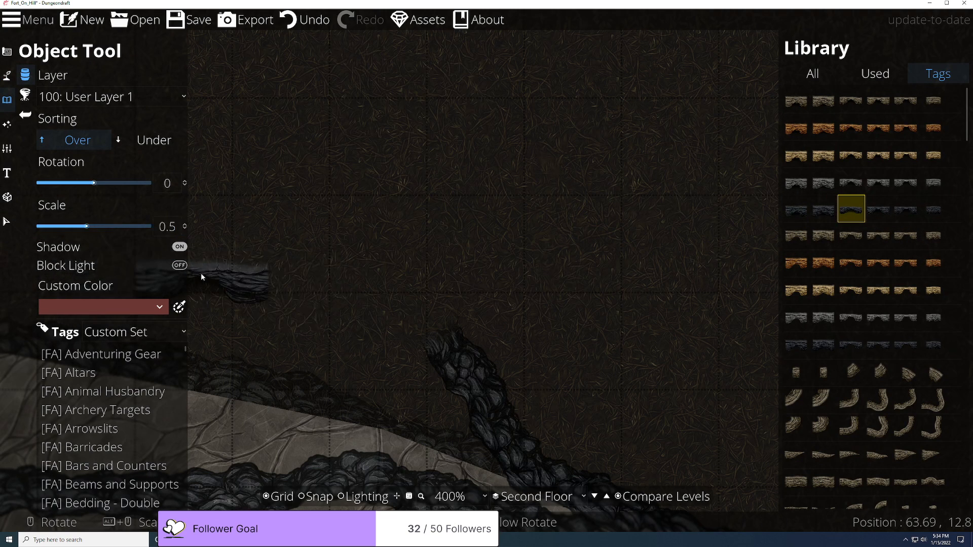
{"action": "scroll", "coordinate": [401, 322], "scroll_direction": "up", "scroll_amount": 6}
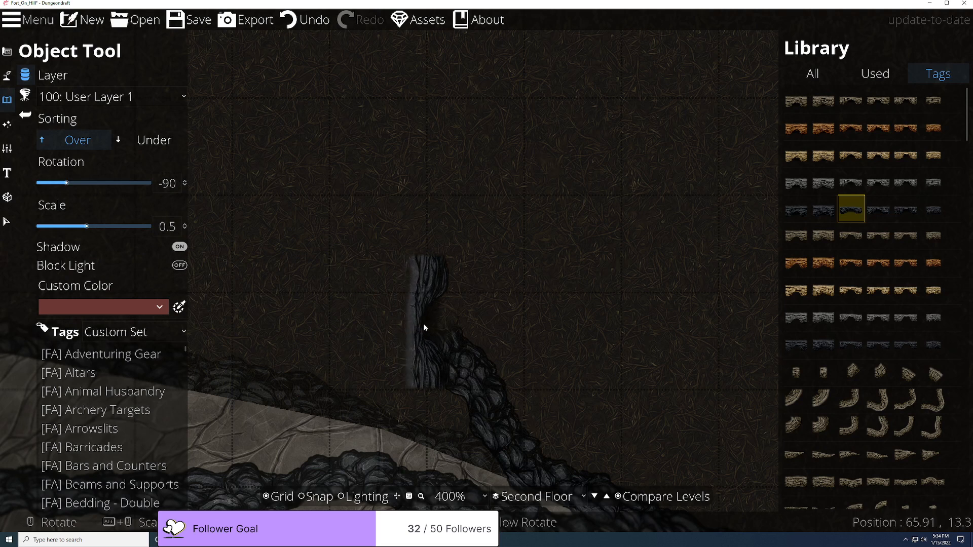
{"action": "scroll", "coordinate": [424, 321], "scroll_direction": "down", "scroll_amount": 7}
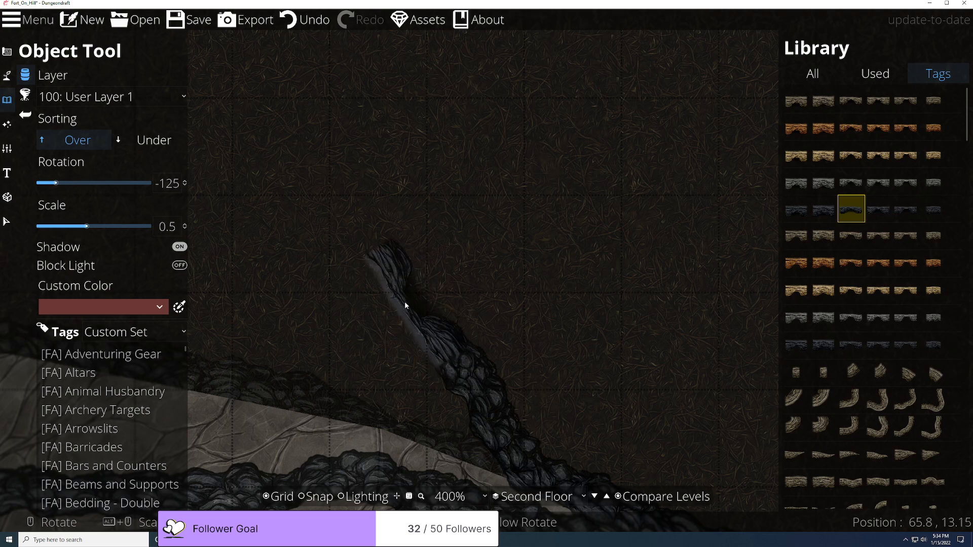
{"action": "scroll", "coordinate": [401, 296], "scroll_direction": "down", "scroll_amount": 2}
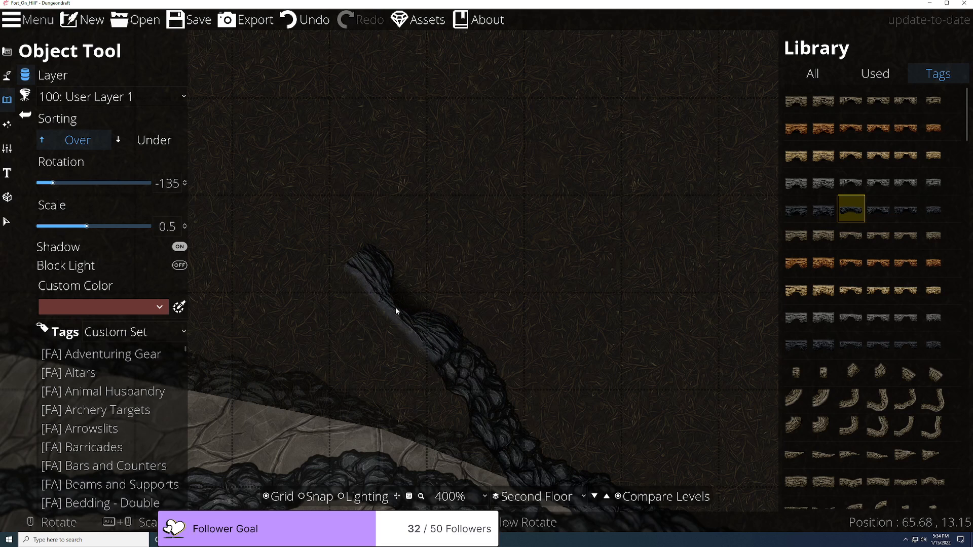
{"action": "scroll", "coordinate": [396, 307], "scroll_direction": "down", "scroll_amount": 1}
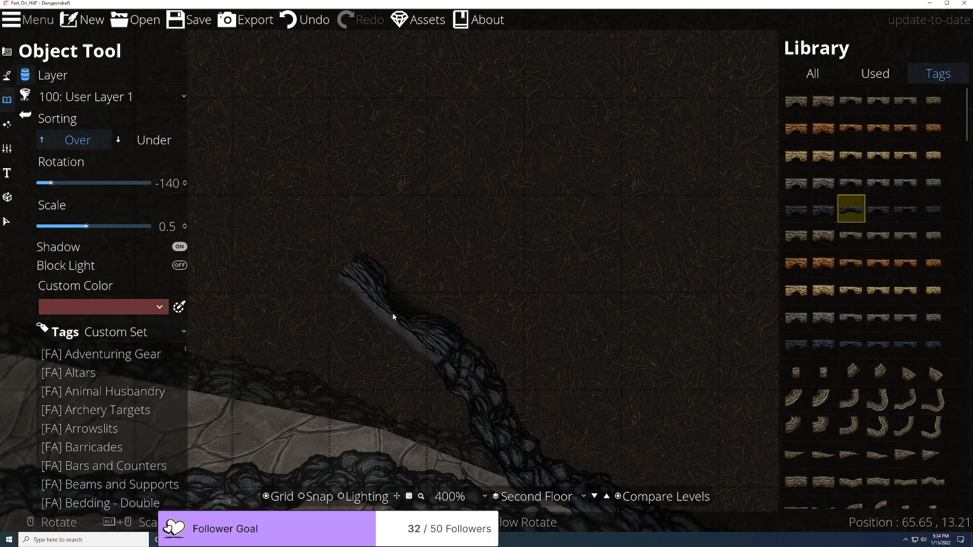
{"action": "scroll", "coordinate": [393, 315], "scroll_direction": "down", "scroll_amount": 1}
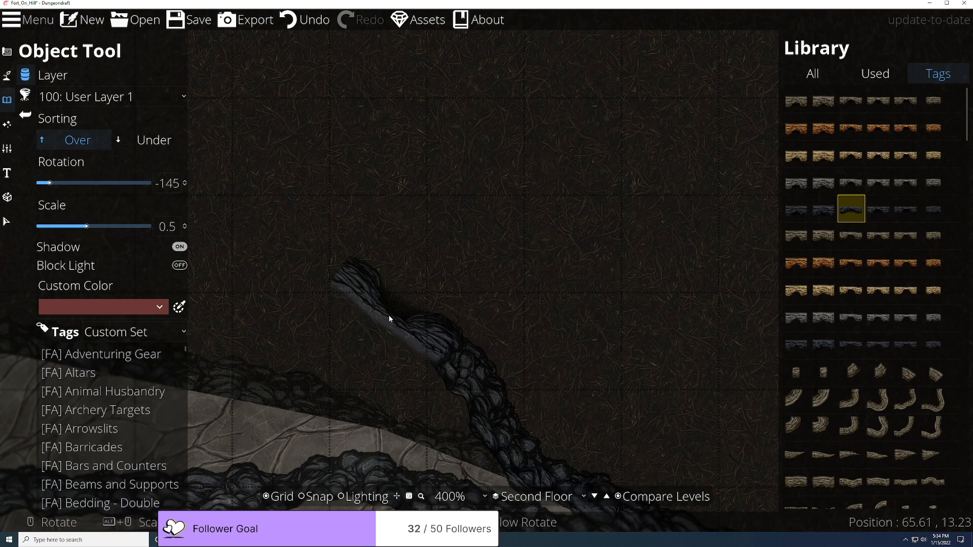
{"action": "scroll", "coordinate": [387, 318], "scroll_direction": "down", "scroll_amount": 1}
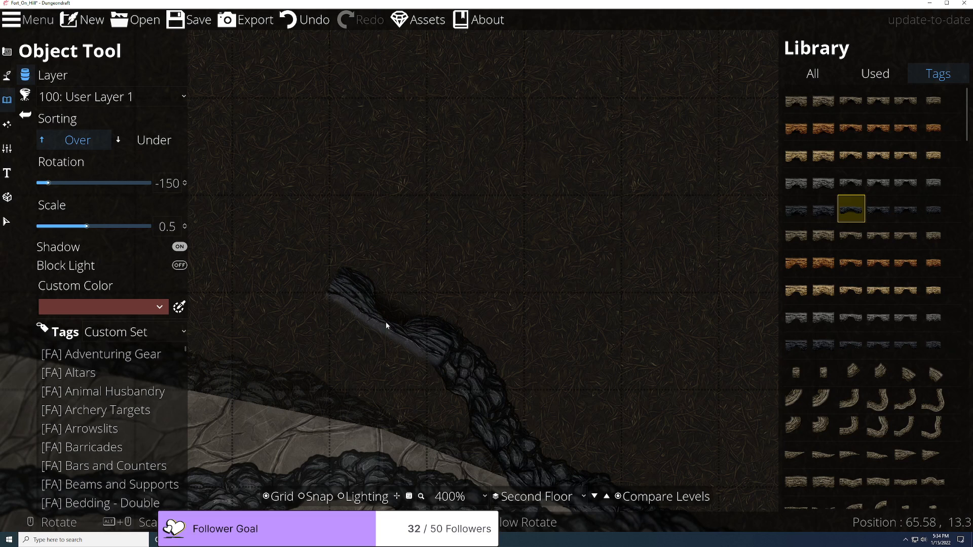
{"action": "scroll", "coordinate": [386, 324], "scroll_direction": "down", "scroll_amount": 1}
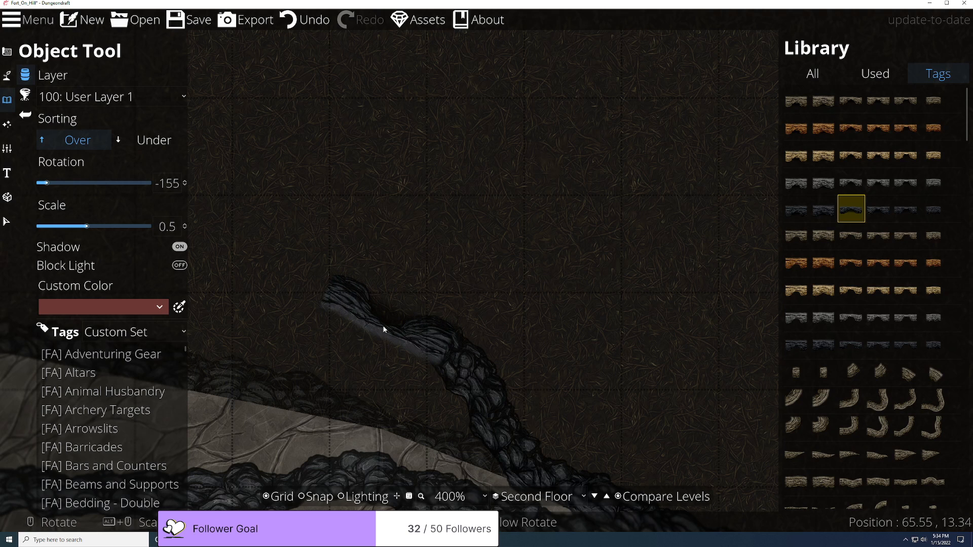
{"action": "scroll", "coordinate": [384, 330], "scroll_direction": "up", "scroll_amount": 1}
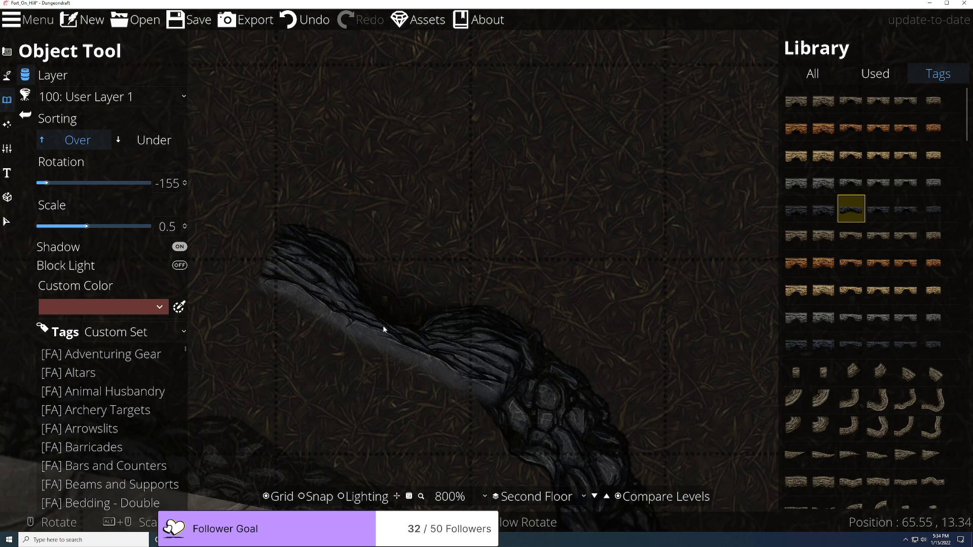
{"action": "scroll", "coordinate": [325, 400], "scroll_direction": "down", "scroll_amount": 3}
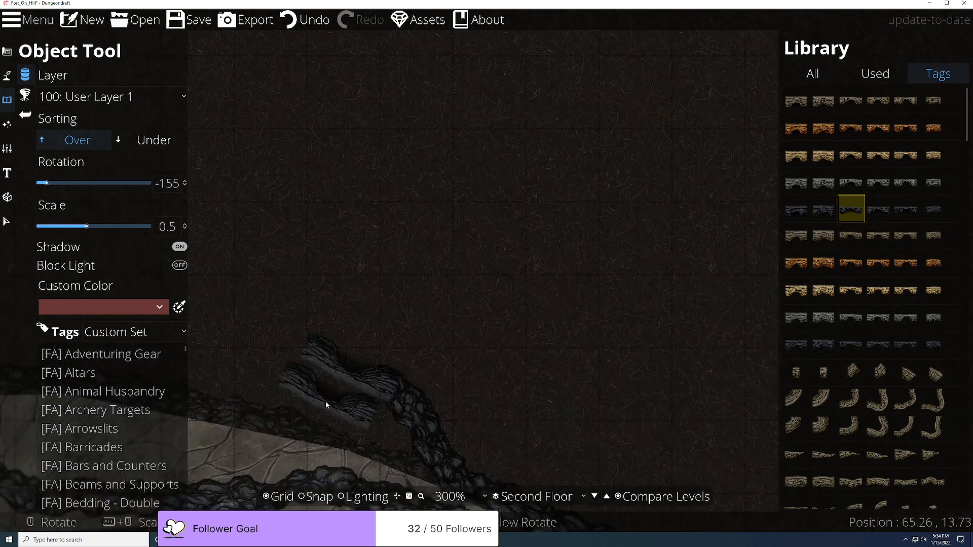
{"action": "scroll", "coordinate": [361, 390], "scroll_direction": "down", "scroll_amount": 2}
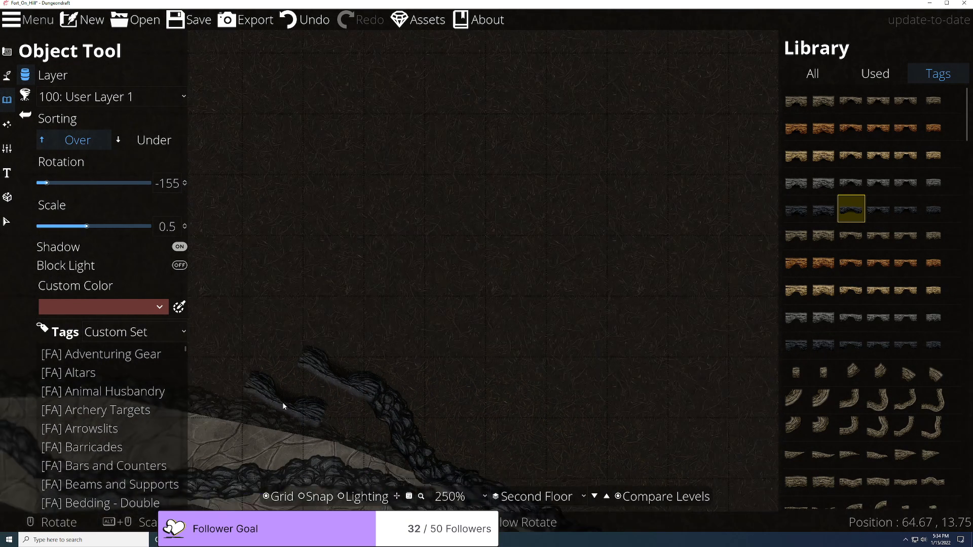
{"action": "left_click_drag", "start_coordinate": [361, 391], "coordinate": [555, 315]}
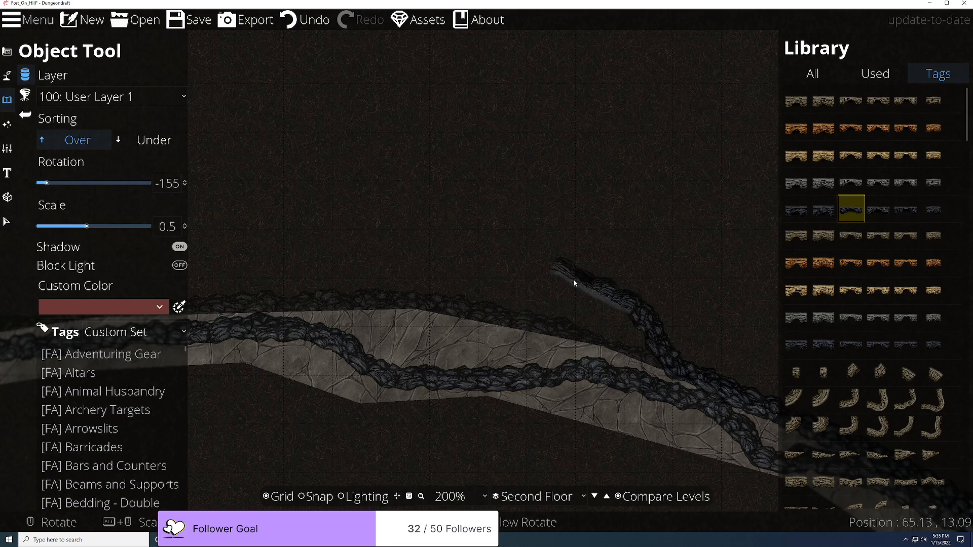
{"action": "left_click_drag", "start_coordinate": [565, 306], "coordinate": [479, 317]}
Step: Switch to the Path Tool and center the hill path band in view
{"action": "left_click", "coordinate": [7, 76]}
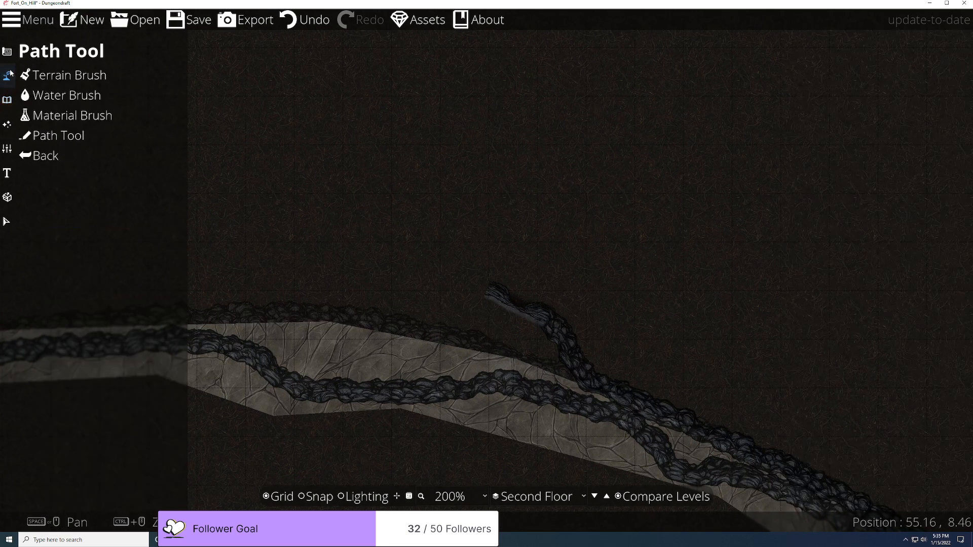
{"action": "left_click", "coordinate": [61, 142]}
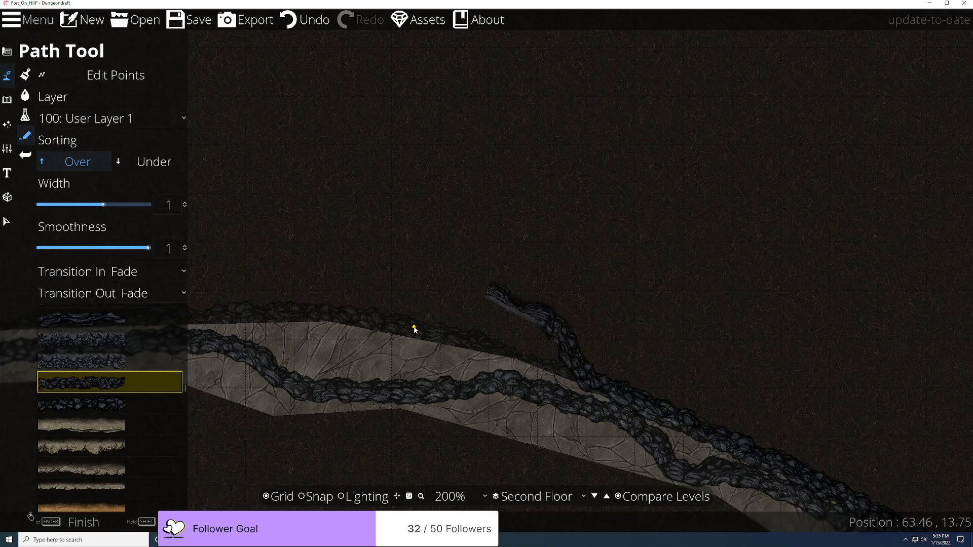
{"action": "scroll", "coordinate": [415, 330], "scroll_direction": "up", "scroll_amount": 2}
{"action": "scroll", "coordinate": [414, 329], "scroll_direction": "down", "scroll_amount": 2}
{"action": "left_click_drag", "start_coordinate": [442, 432], "coordinate": [682, 72]}
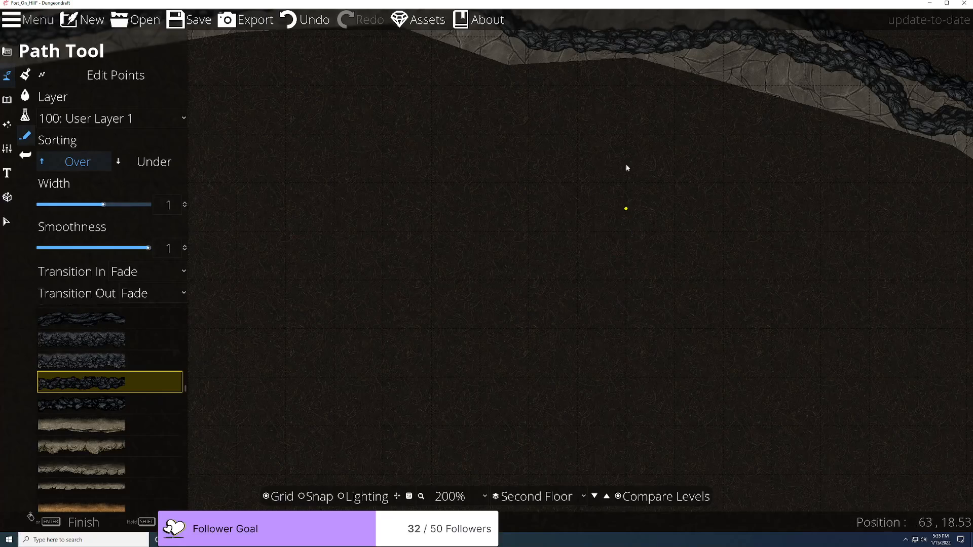
{"action": "scroll", "coordinate": [599, 248], "scroll_direction": "down", "scroll_amount": 3}
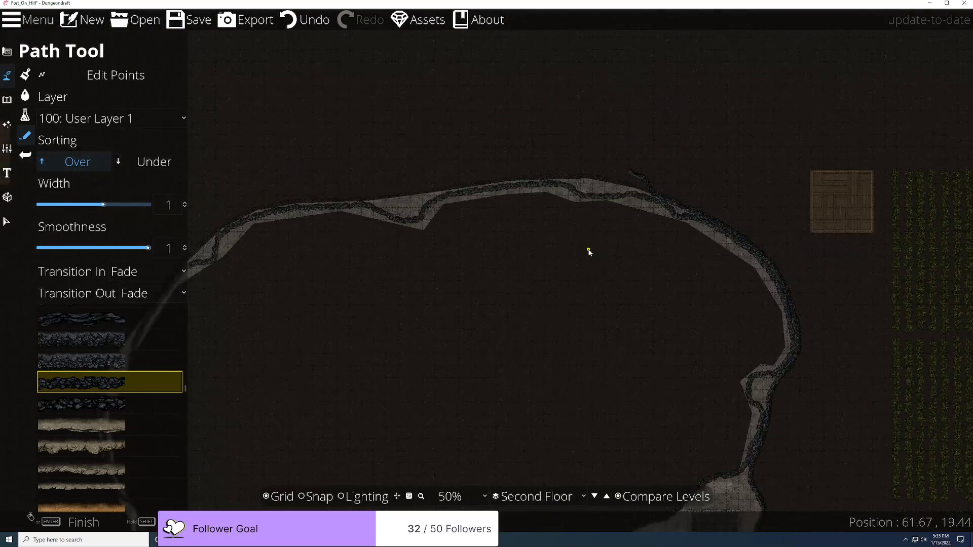
{"action": "scroll", "coordinate": [590, 252], "scroll_direction": "up", "scroll_amount": 2}
{"action": "left_click_drag", "start_coordinate": [636, 141], "coordinate": [539, 351]}
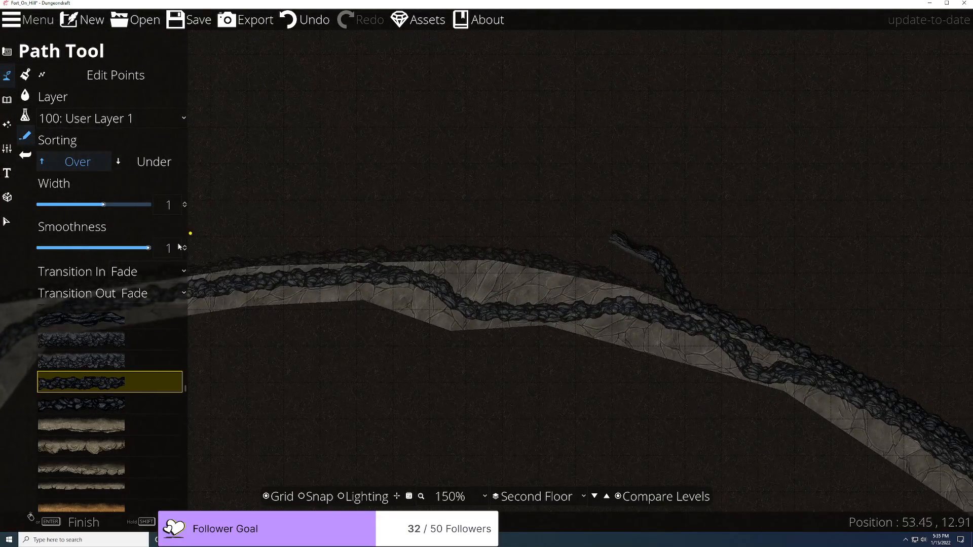
Step: Set both Transition In and Transition Out to None and turn grid snapping on
{"action": "left_click", "coordinate": [136, 271]}
{"action": "left_click", "coordinate": [135, 289]}
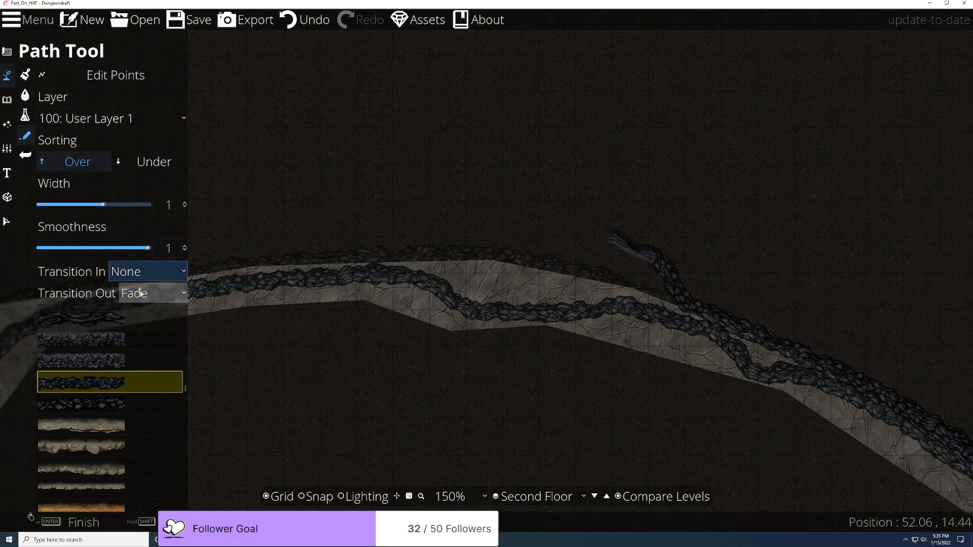
{"action": "left_click", "coordinate": [140, 293]}
{"action": "left_click", "coordinate": [150, 321]}
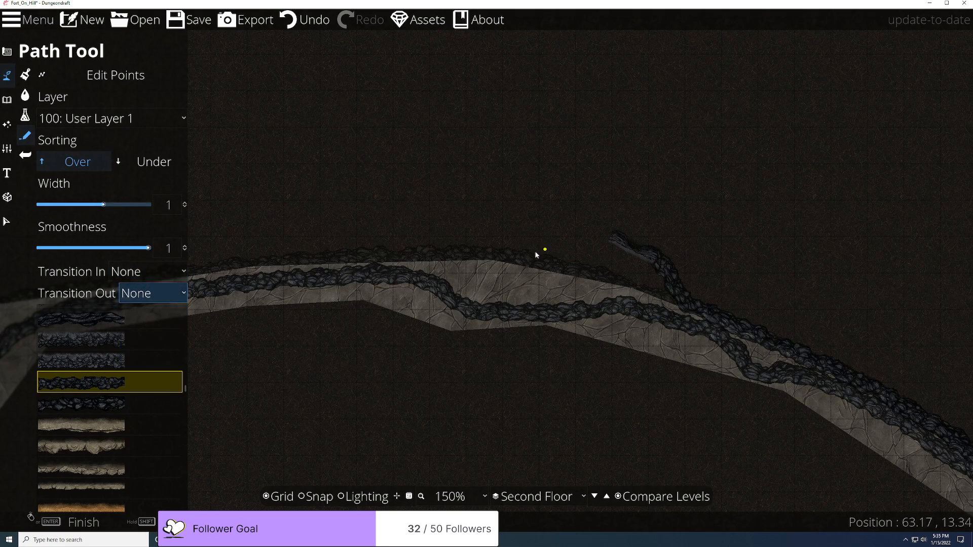
{"action": "left_click", "coordinate": [319, 498]}
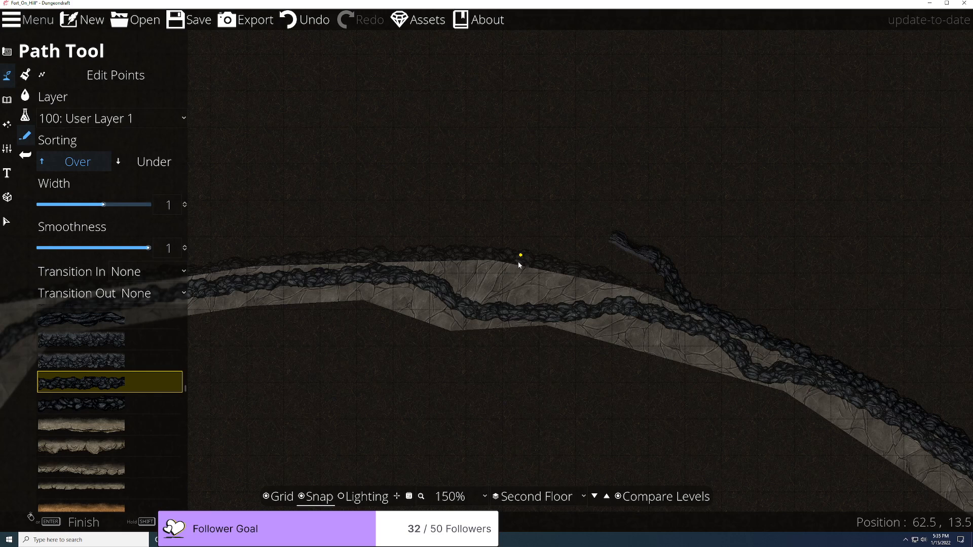
Step: Start the rock cliff path at the cave cliff, then turn grid snapping off
{"action": "scroll", "coordinate": [525, 274], "scroll_direction": "up", "scroll_amount": 3}
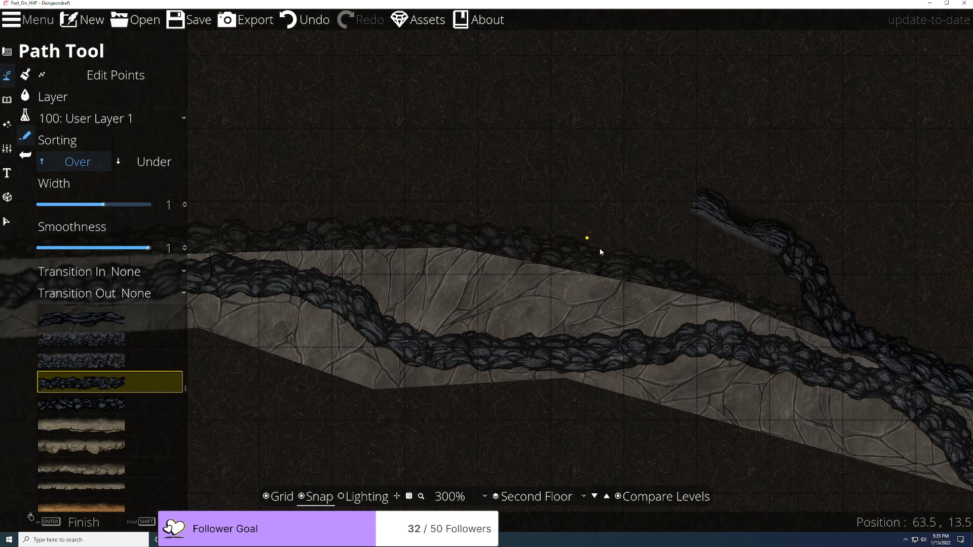
{"action": "scroll", "coordinate": [577, 243], "scroll_direction": "down", "scroll_amount": 2}
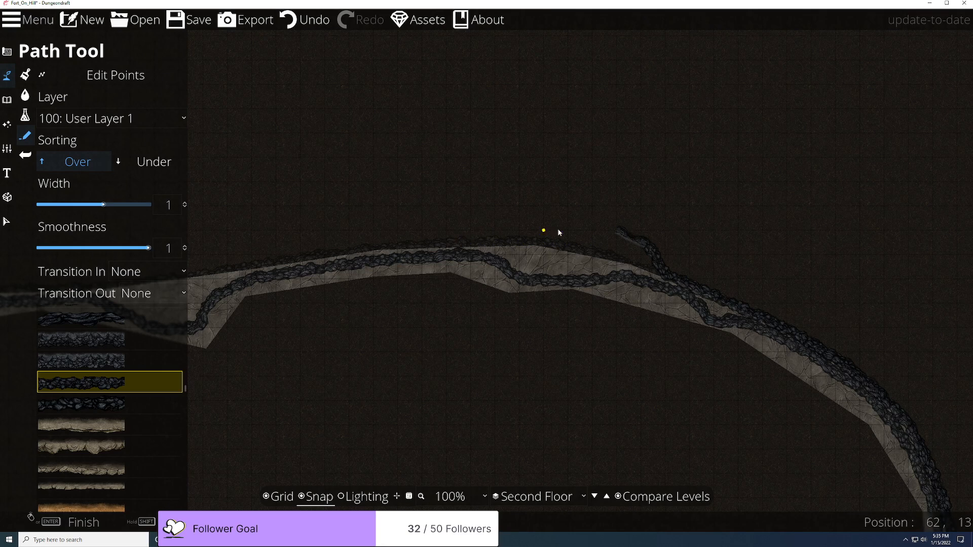
{"action": "scroll", "coordinate": [507, 243], "scroll_direction": "up", "scroll_amount": 2}
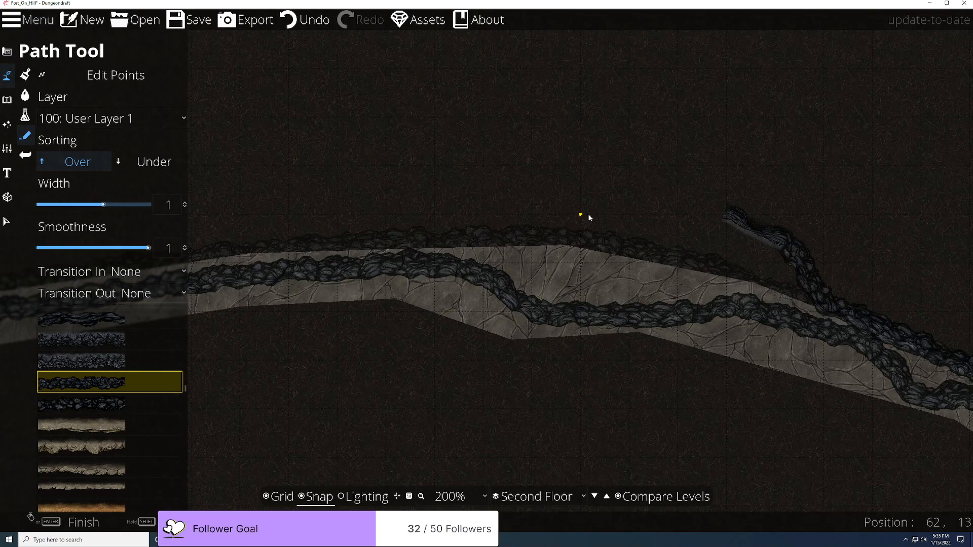
{"action": "left_click", "coordinate": [575, 219]}
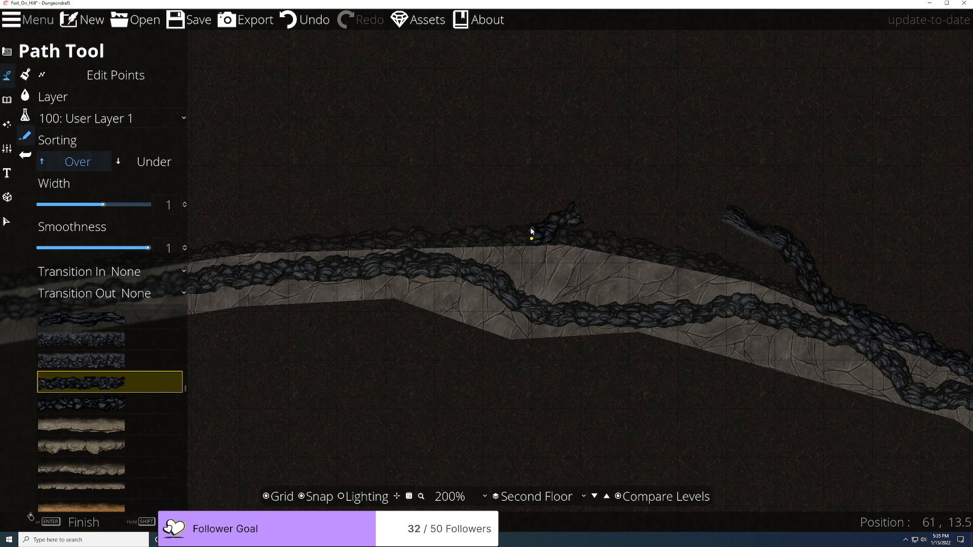
{"action": "left_click", "coordinate": [300, 497]}
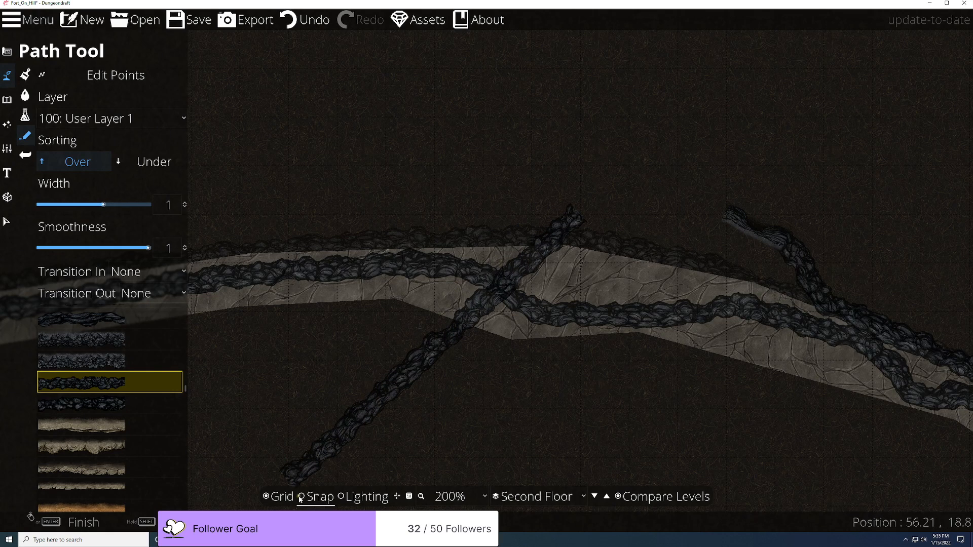
Step: Trace the rocky path leftward along the hill path's upper edge
{"action": "scroll", "coordinate": [557, 217], "scroll_direction": "up", "scroll_amount": 4}
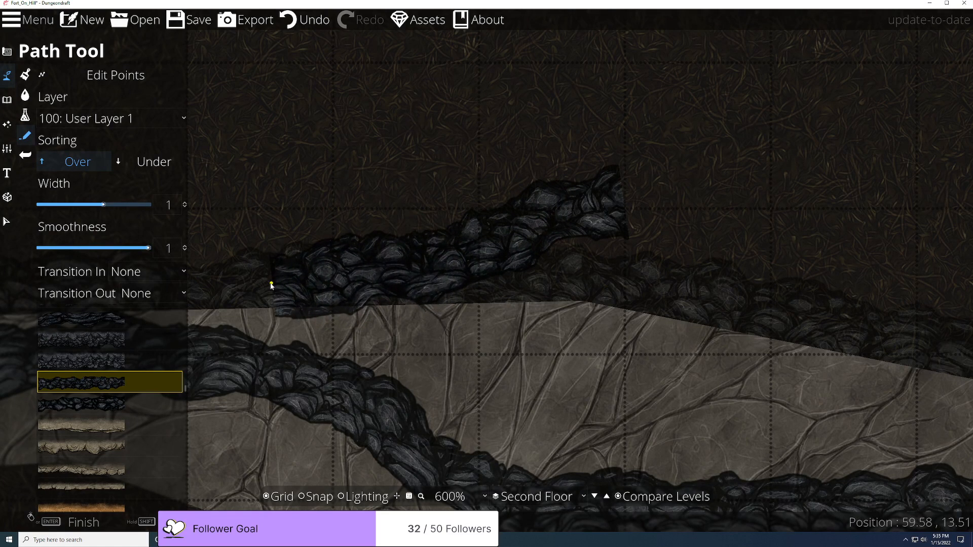
{"action": "scroll", "coordinate": [270, 286], "scroll_direction": "down", "scroll_amount": 3}
{"action": "left_click_drag", "start_coordinate": [270, 286], "coordinate": [418, 270]}
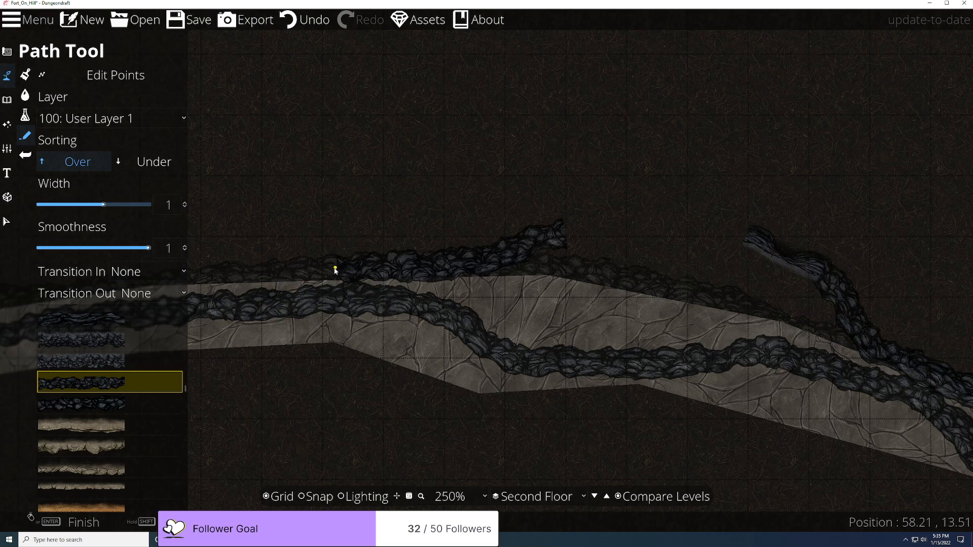
{"action": "left_click_drag", "start_coordinate": [332, 272], "coordinate": [576, 267]}
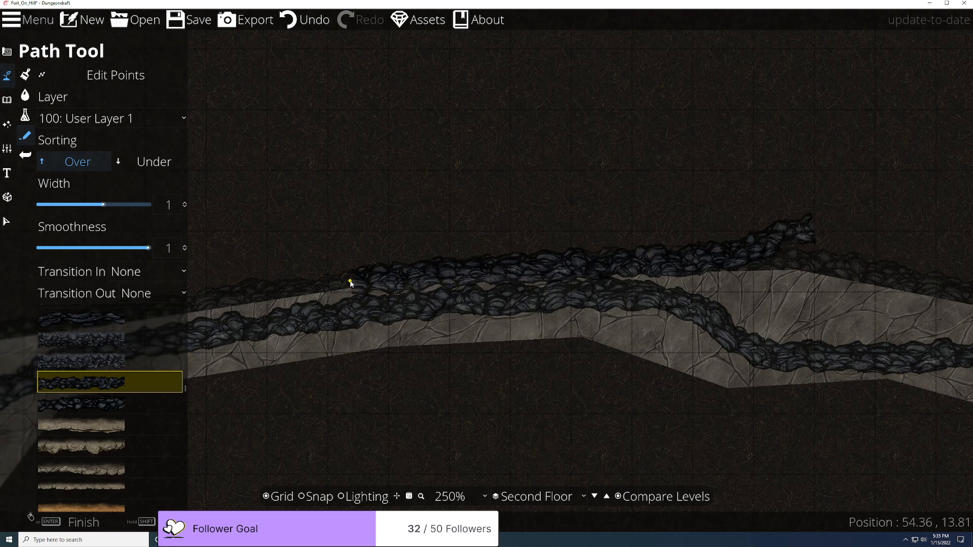
{"action": "left_click_drag", "start_coordinate": [332, 280], "coordinate": [685, 243]}
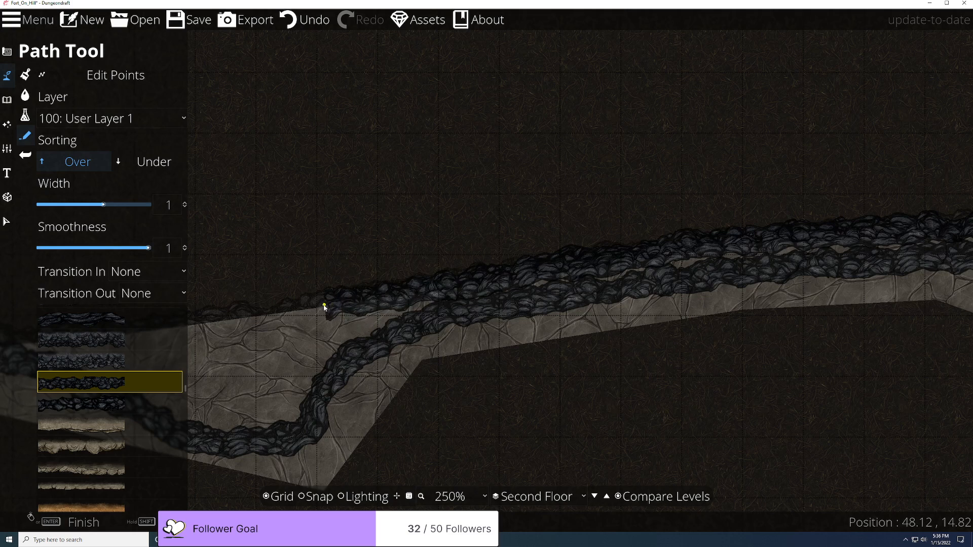
{"action": "left_click_drag", "start_coordinate": [323, 306], "coordinate": [695, 232]}
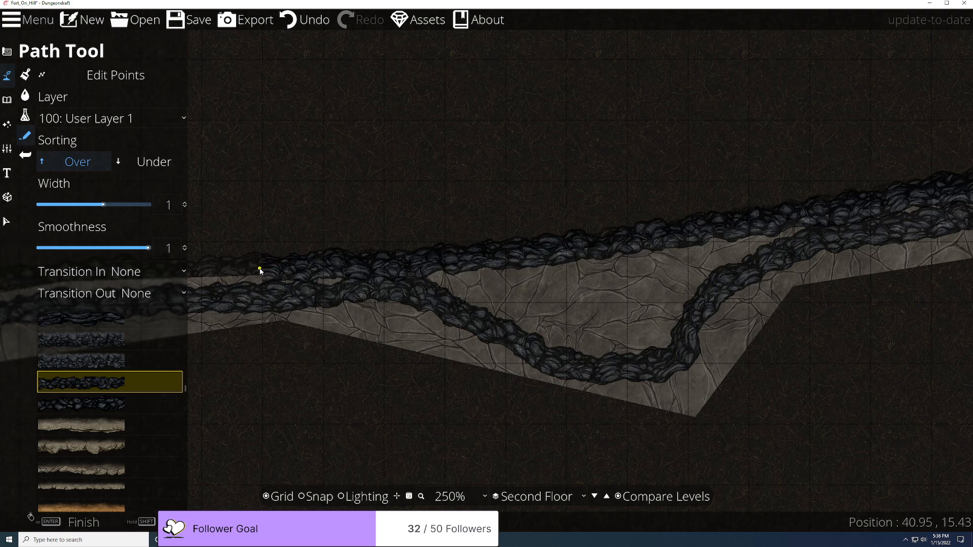
{"action": "left_click_drag", "start_coordinate": [257, 265], "coordinate": [641, 246]}
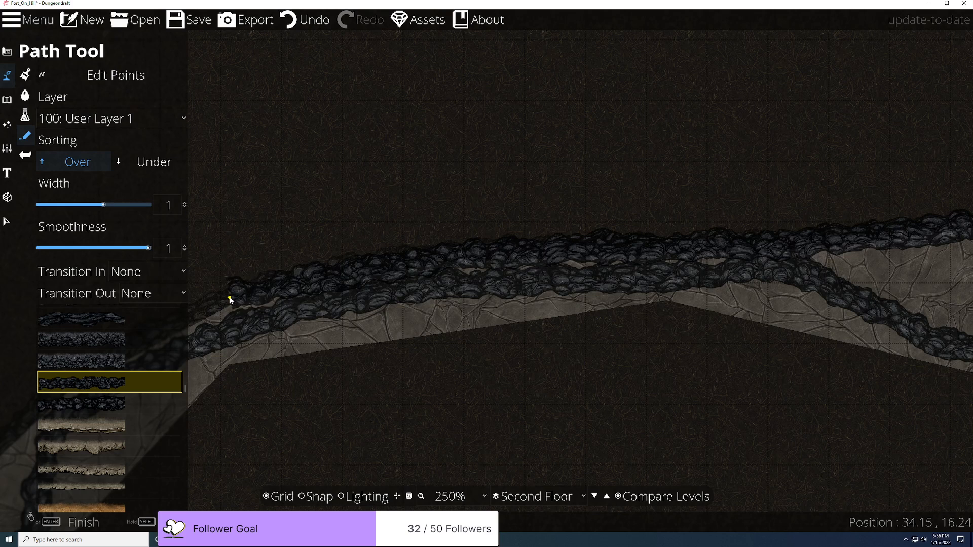
Step: Place rocky path points down the second floor's narrow diagonal ramp edge toward the hill
{"action": "left_click", "coordinate": [230, 299]}
{"action": "left_click_drag", "start_coordinate": [238, 300], "coordinate": [313, 285]}
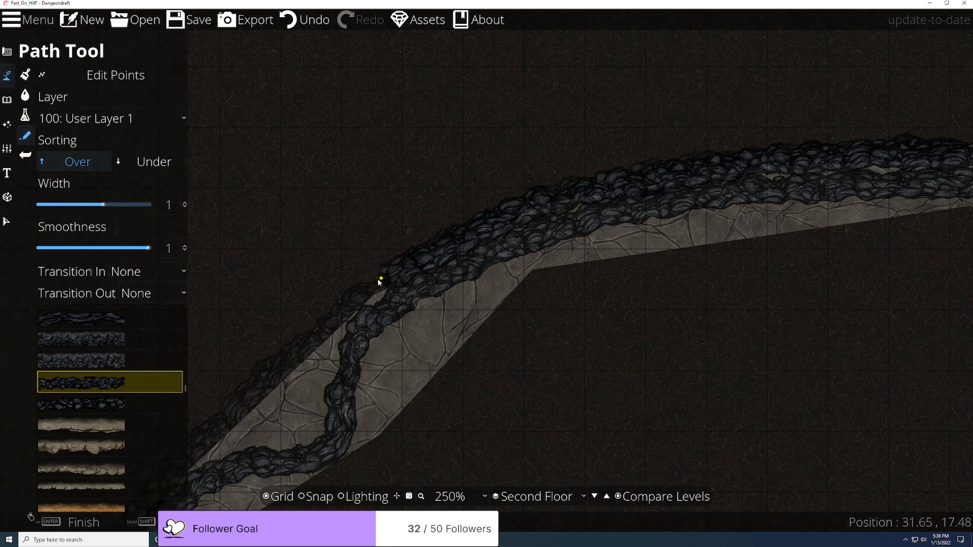
{"action": "left_click_drag", "start_coordinate": [358, 303], "coordinate": [531, 166]}
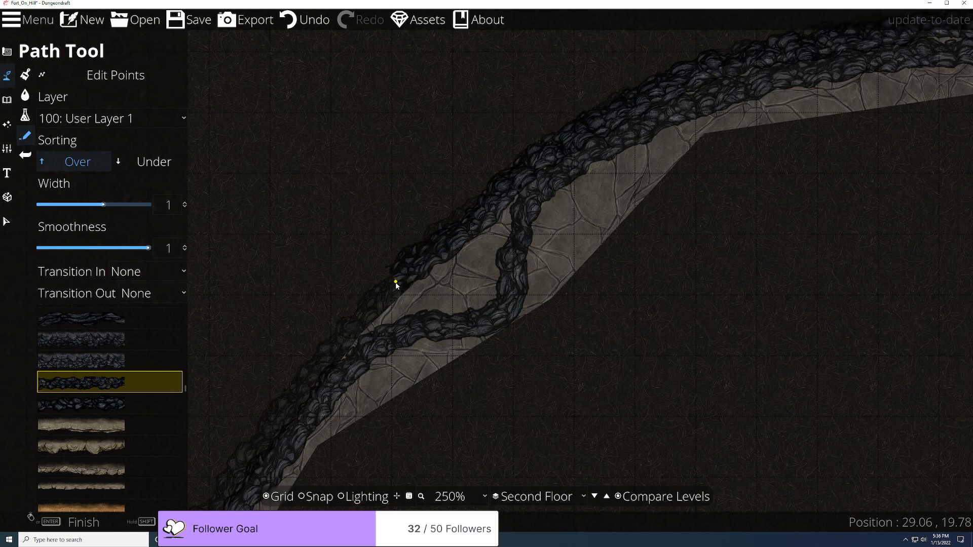
{"action": "left_click_drag", "start_coordinate": [393, 292], "coordinate": [603, 199]}
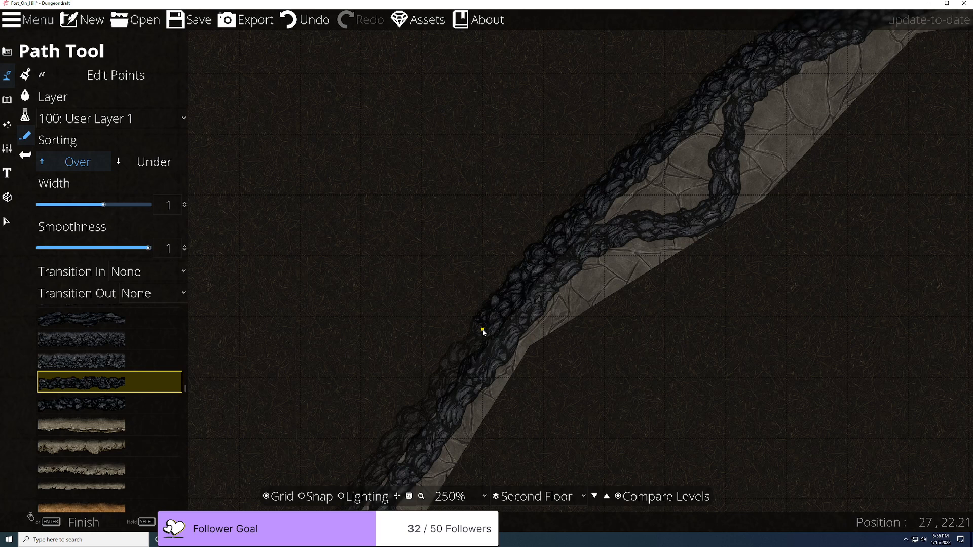
{"action": "left_click_drag", "start_coordinate": [470, 346], "coordinate": [580, 217]}
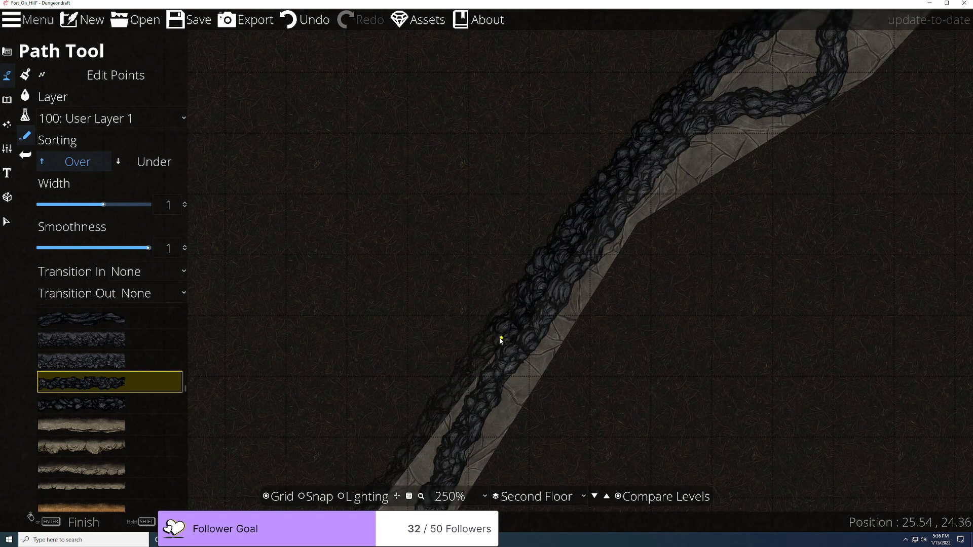
{"action": "left_click_drag", "start_coordinate": [498, 342], "coordinate": [624, 217]}
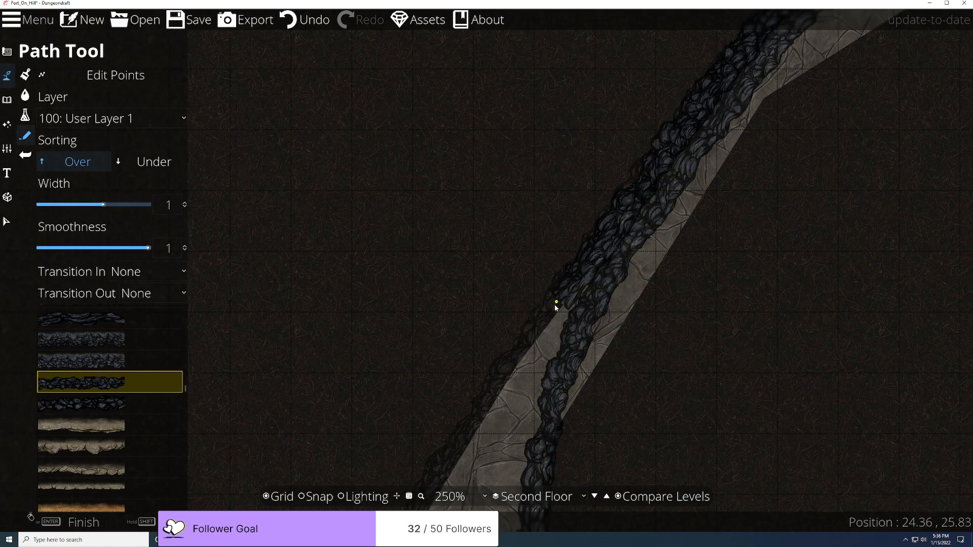
{"action": "left_click_drag", "start_coordinate": [517, 360], "coordinate": [652, 168]}
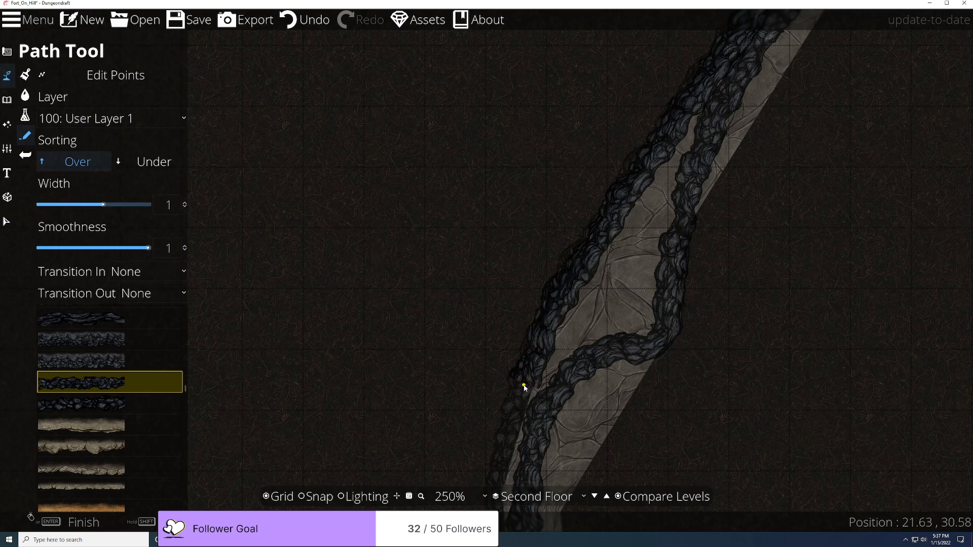
{"action": "left_click", "coordinate": [522, 387]}
{"action": "left_click_drag", "start_coordinate": [523, 387], "coordinate": [677, 40]}
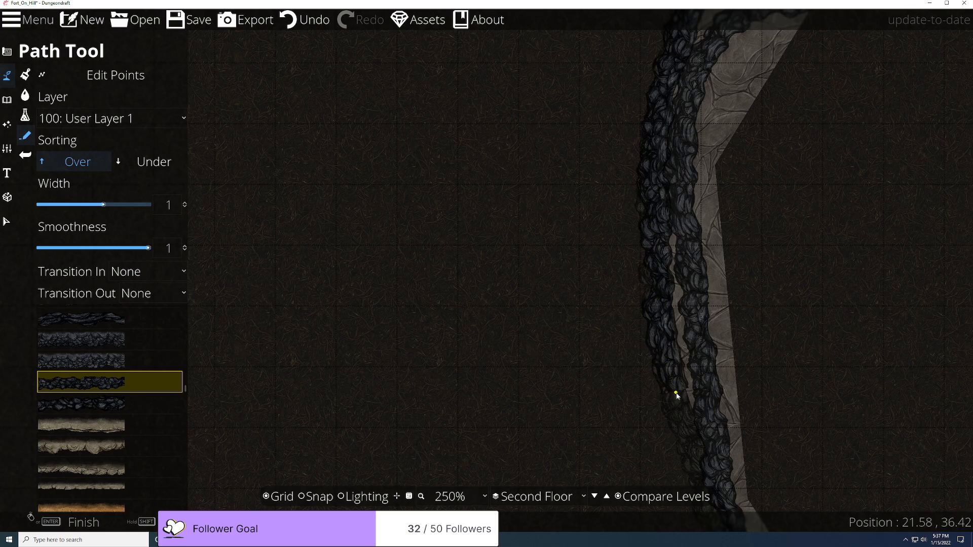
{"action": "left_click_drag", "start_coordinate": [684, 409], "coordinate": [462, 160]}
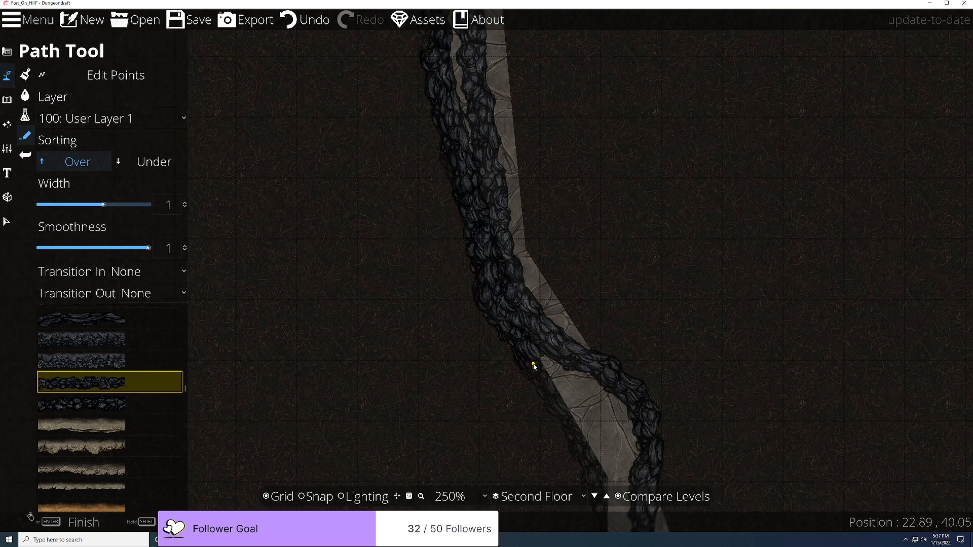
{"action": "left_click_drag", "start_coordinate": [534, 366], "coordinate": [430, 182]}
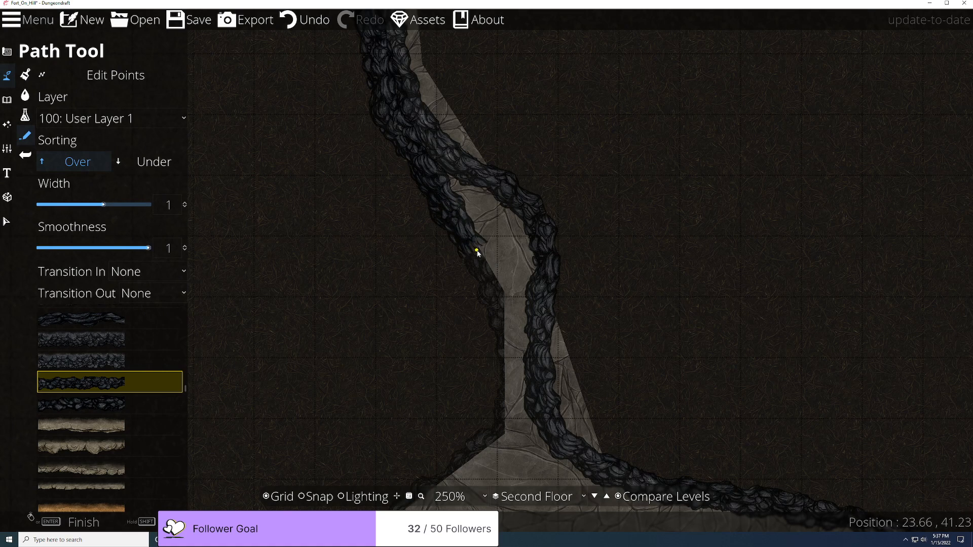
Step: Extend the rocky edge from the ramp down the hill's left side toward the stone room
{"action": "left_click_drag", "start_coordinate": [480, 256], "coordinate": [504, 109]}
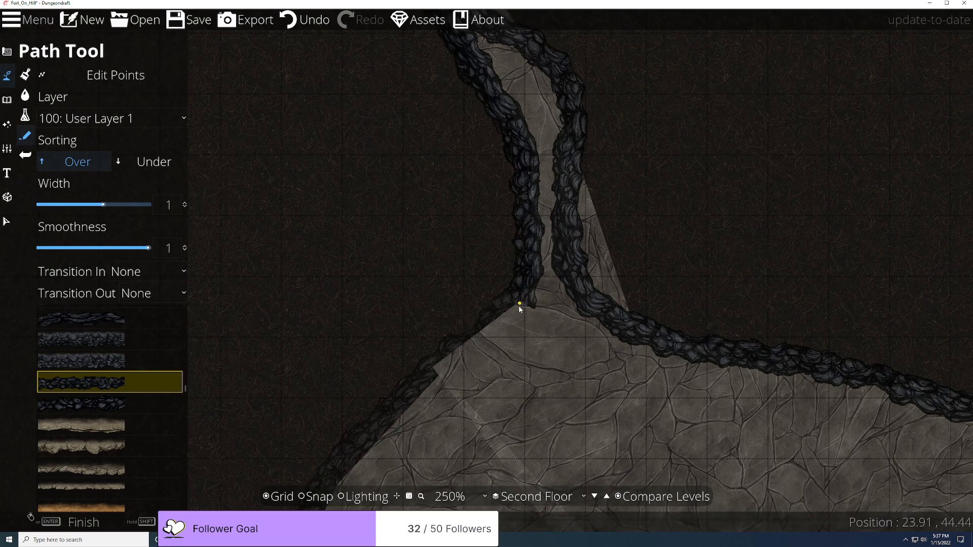
{"action": "left_click_drag", "start_coordinate": [477, 333], "coordinate": [595, 198]}
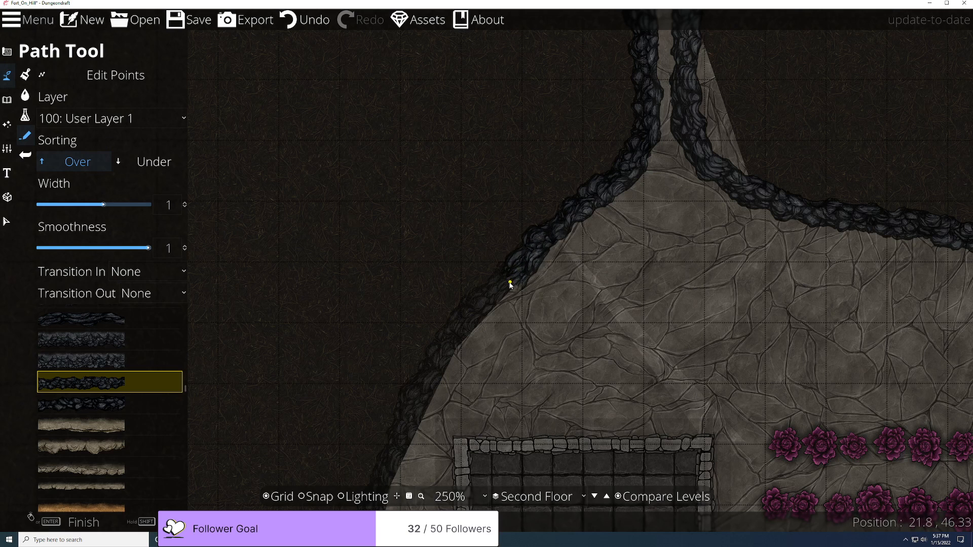
{"action": "left_click_drag", "start_coordinate": [506, 284], "coordinate": [617, 179]}
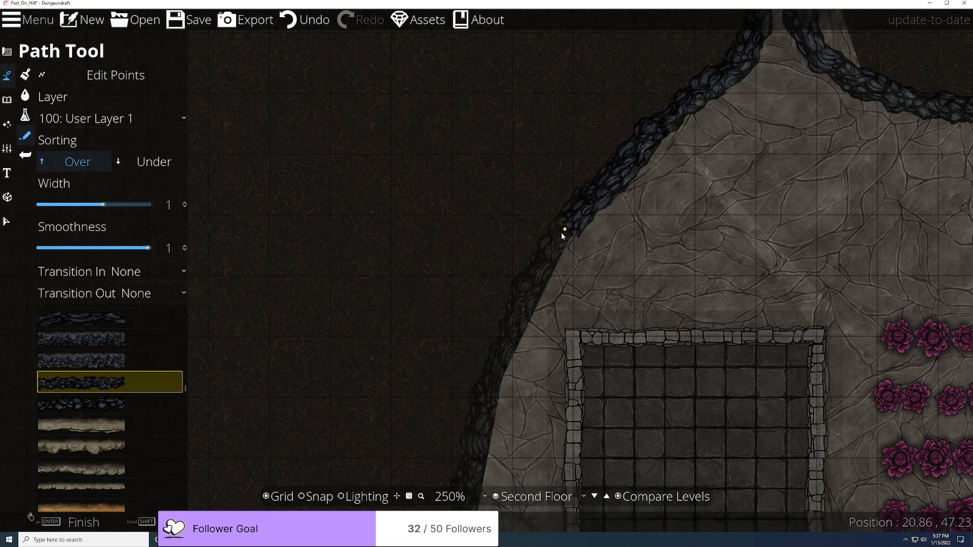
{"action": "left_click_drag", "start_coordinate": [525, 304], "coordinate": [574, 223]}
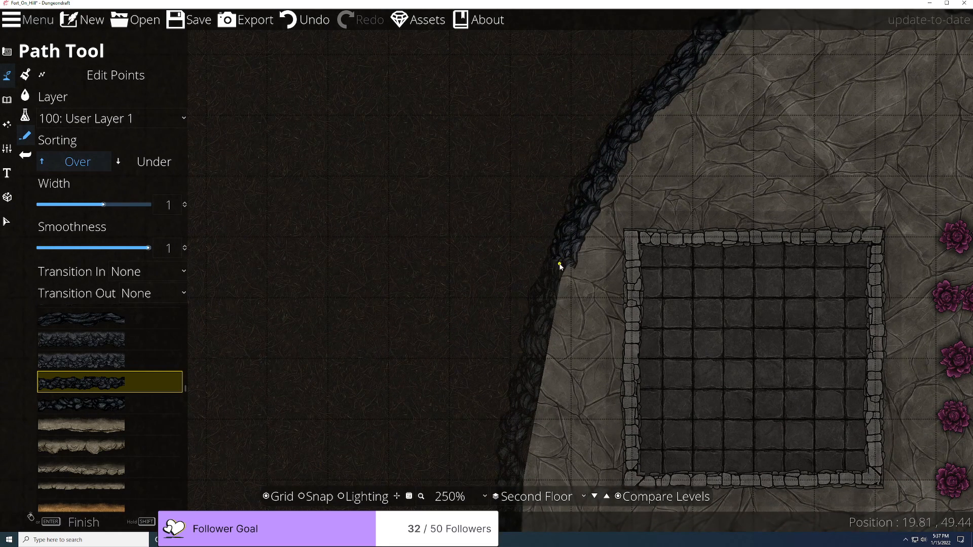
{"action": "left_click_drag", "start_coordinate": [556, 268], "coordinate": [582, 174]}
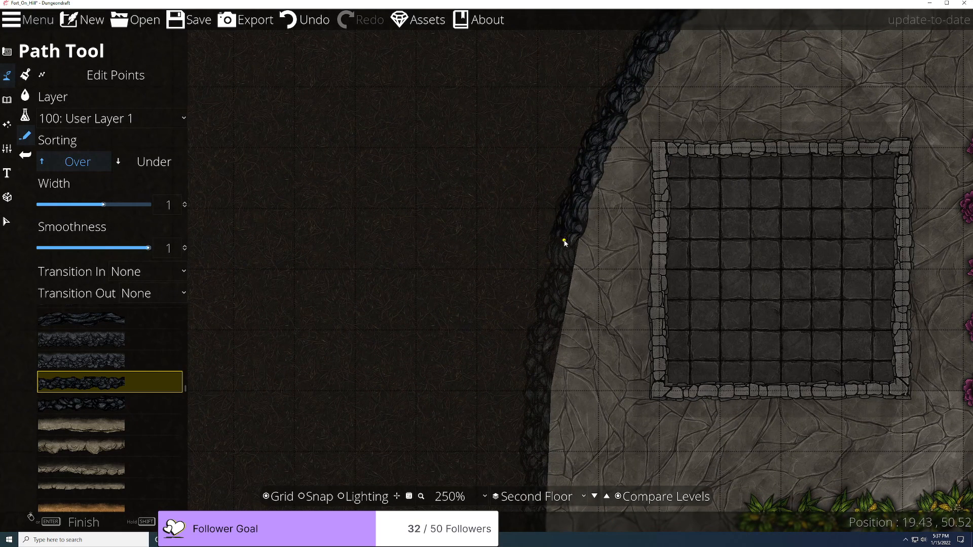
{"action": "left_click", "coordinate": [567, 259]}
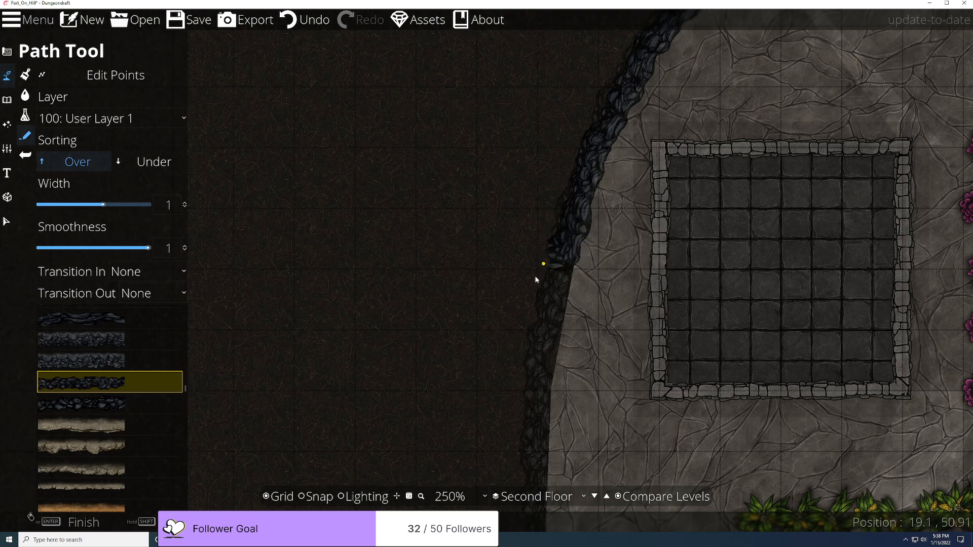
{"action": "left_click", "coordinate": [541, 395]}
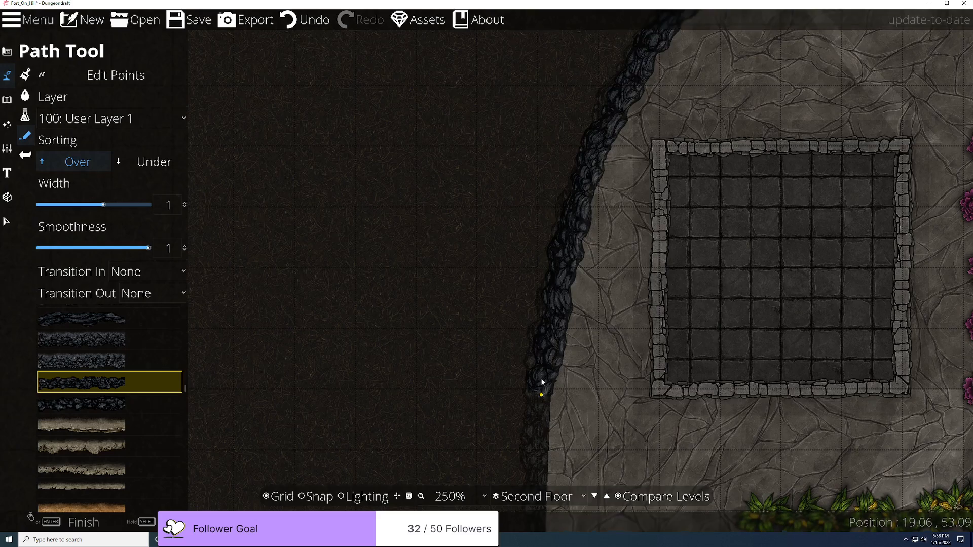
Step: Continue the rocky edge past the plant rows with a bend where the hill curves
{"action": "left_click_drag", "start_coordinate": [542, 393], "coordinate": [483, 91]}
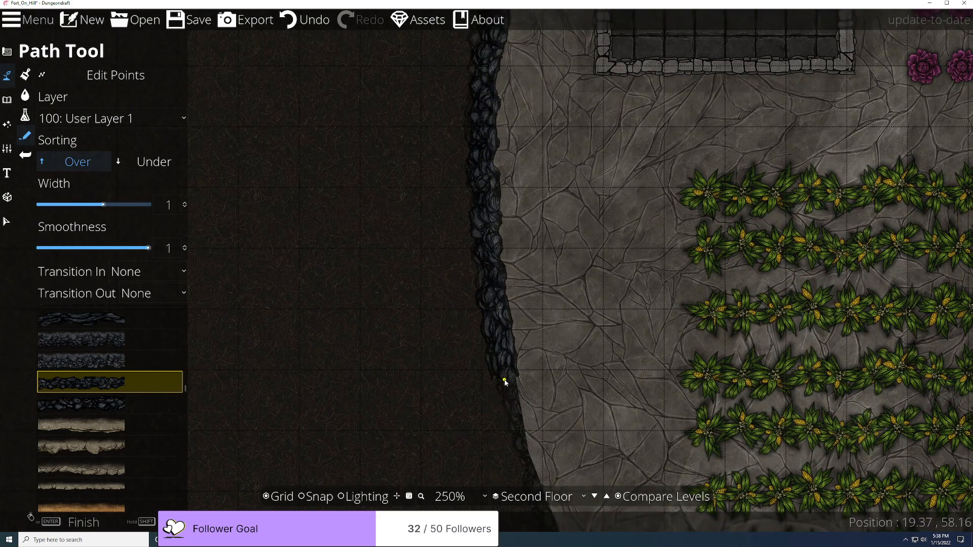
{"action": "left_click_drag", "start_coordinate": [506, 387], "coordinate": [425, 92]}
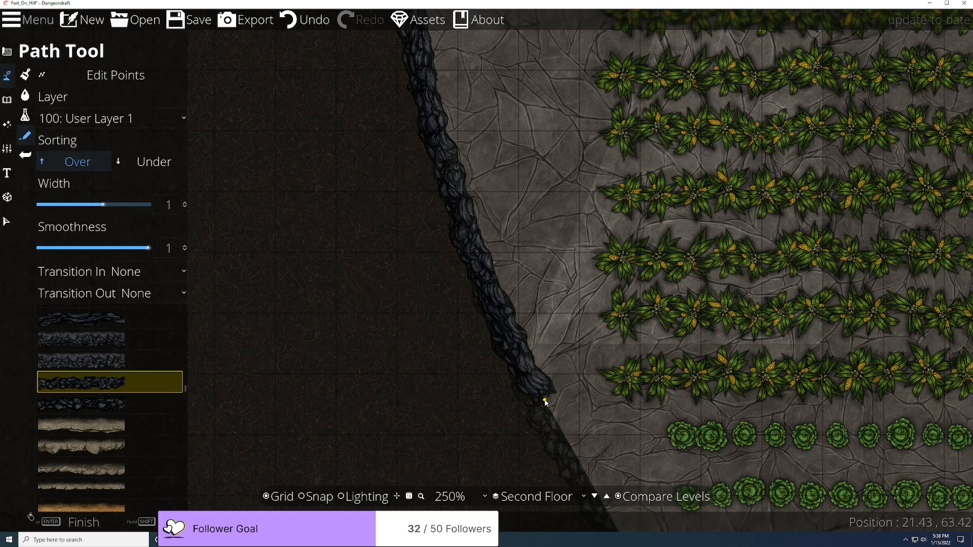
{"action": "scroll", "coordinate": [542, 393], "scroll_direction": "down", "scroll_amount": 5}
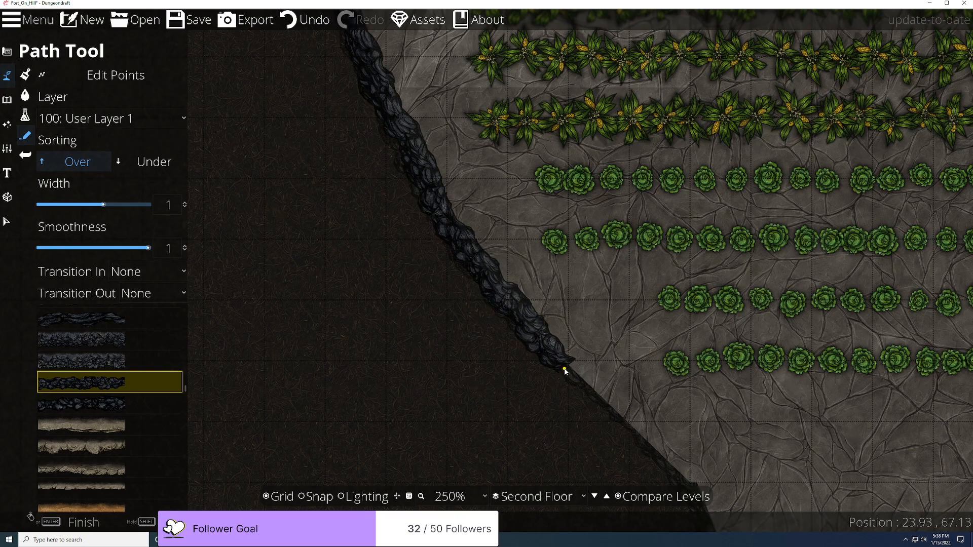
{"action": "scroll", "coordinate": [564, 369], "scroll_direction": "down", "scroll_amount": 5}
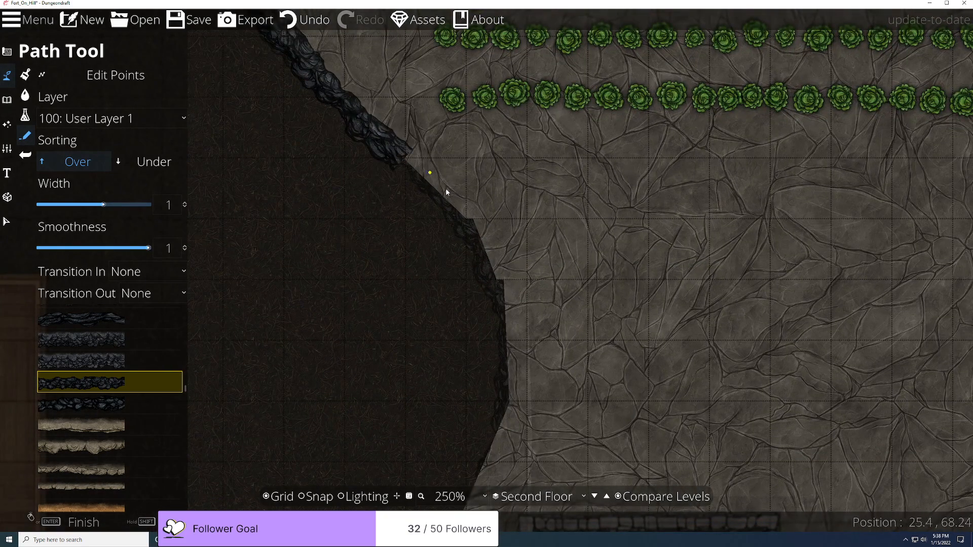
{"action": "left_click", "coordinate": [468, 225]}
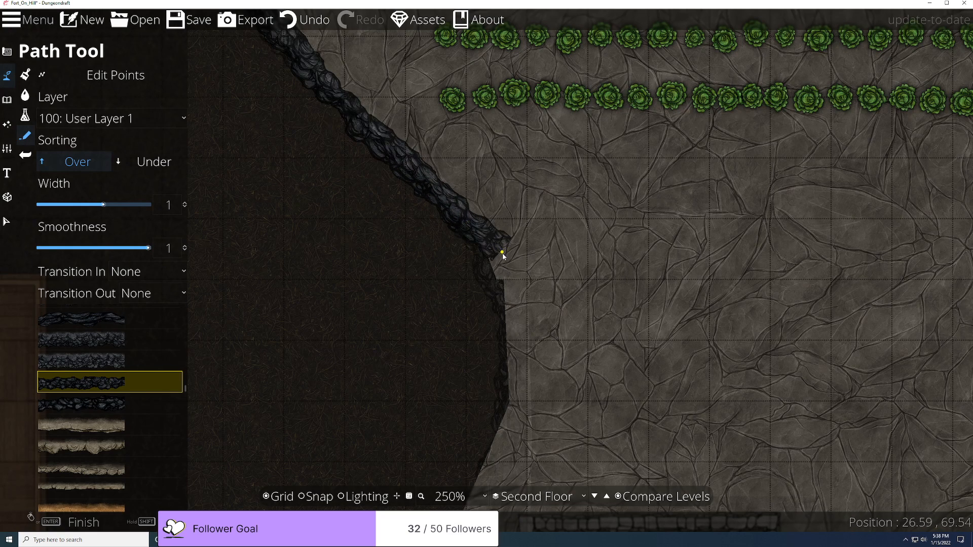
{"action": "left_click", "coordinate": [504, 320]}
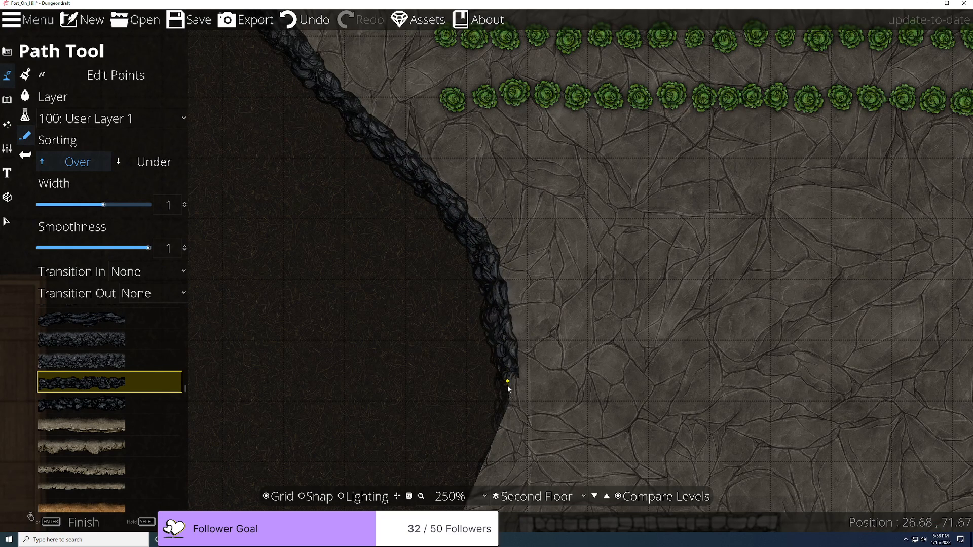
Step: Wrap the rocky edge past the lower room, around the bottom corner and rightward along the bottom
{"action": "left_click_drag", "start_coordinate": [506, 409], "coordinate": [543, 158]}
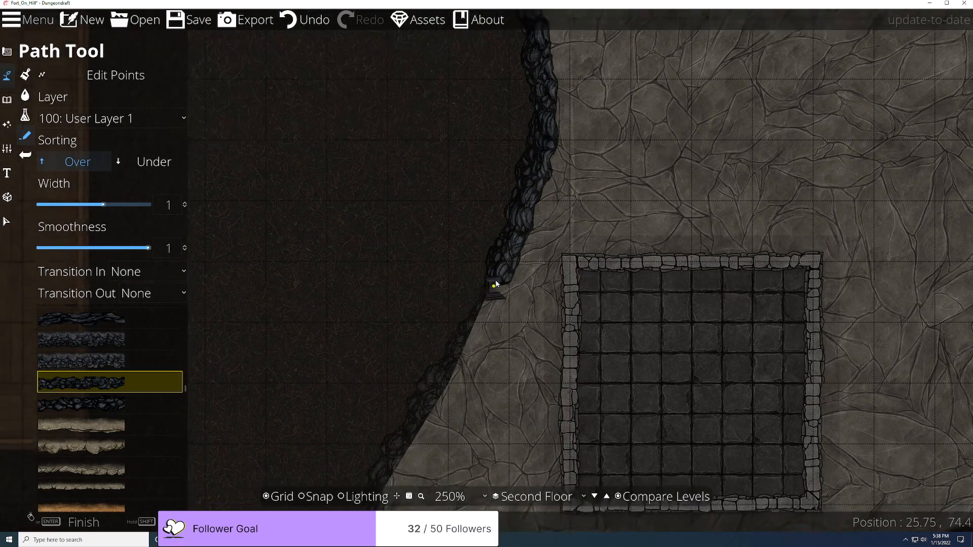
{"action": "left_click_drag", "start_coordinate": [494, 284], "coordinate": [576, 152]}
{"action": "left_click", "coordinate": [531, 237]}
{"action": "left_click_drag", "start_coordinate": [533, 235], "coordinate": [578, 149]}
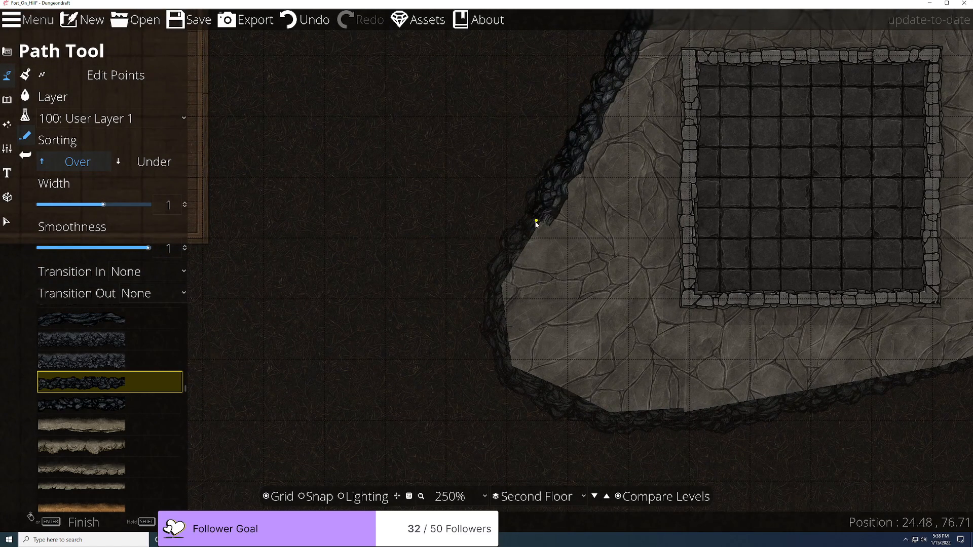
{"action": "left_click", "coordinate": [513, 247]}
{"action": "left_click_drag", "start_coordinate": [513, 246], "coordinate": [542, 137]}
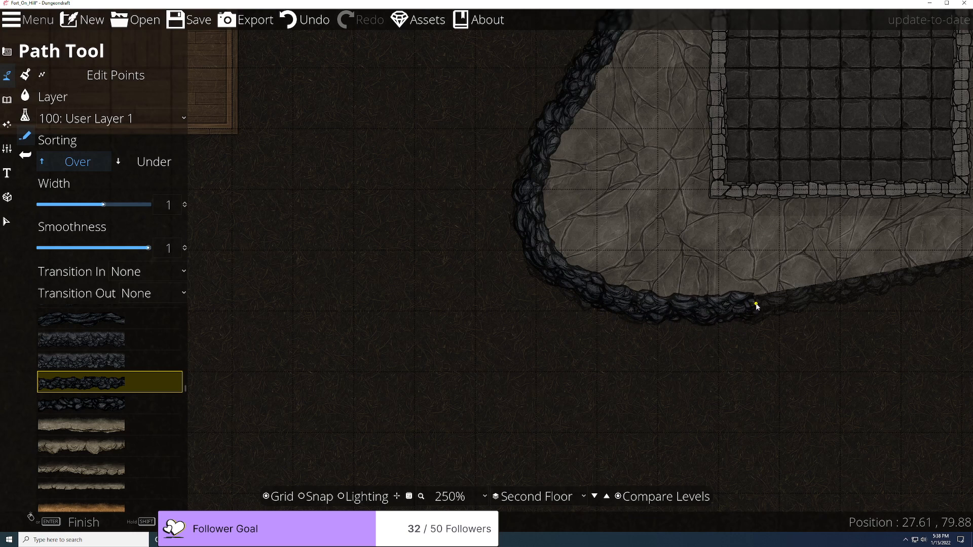
{"action": "left_click_drag", "start_coordinate": [837, 296], "coordinate": [495, 307]}
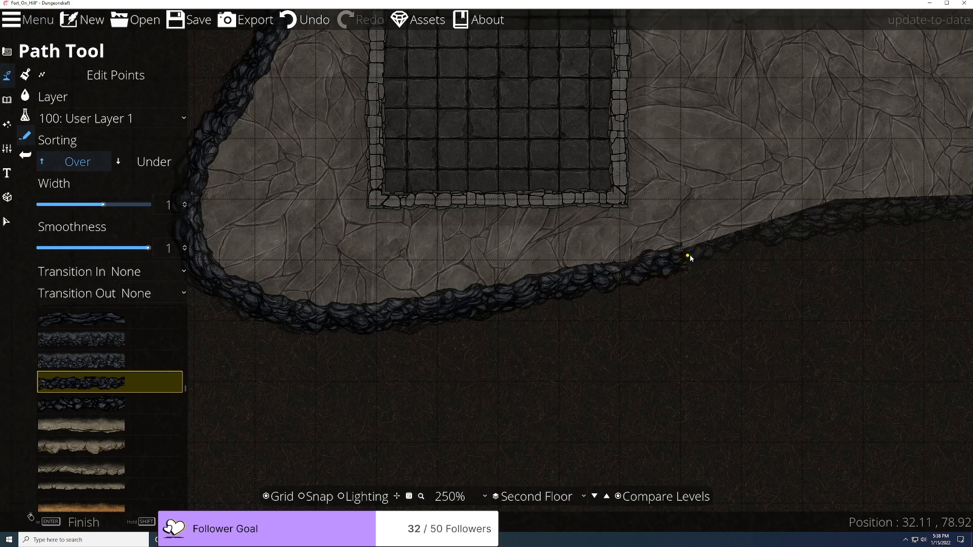
{"action": "left_click_drag", "start_coordinate": [841, 243], "coordinate": [376, 272]}
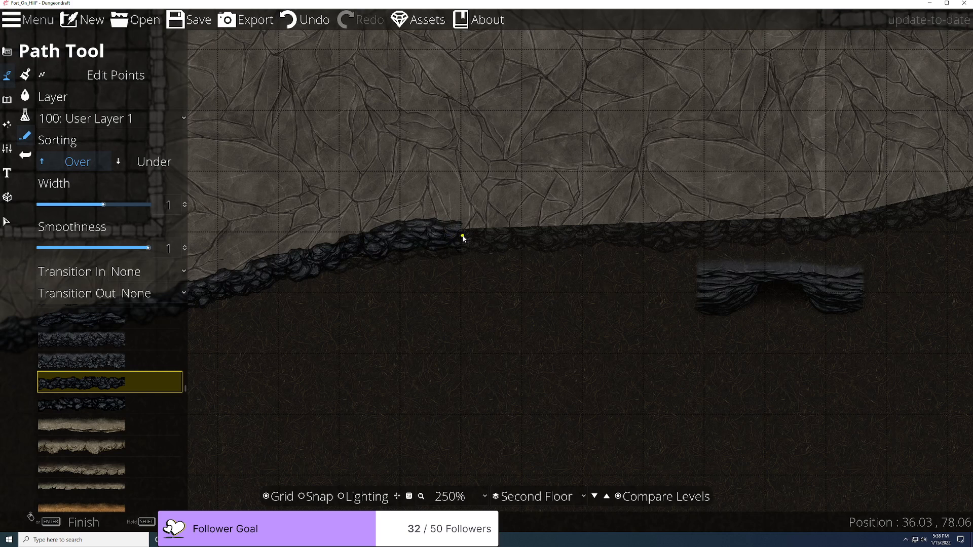
Step: Turn grid snapping on and finish the rocky cliff-edge path
{"action": "left_click", "coordinate": [316, 496]}
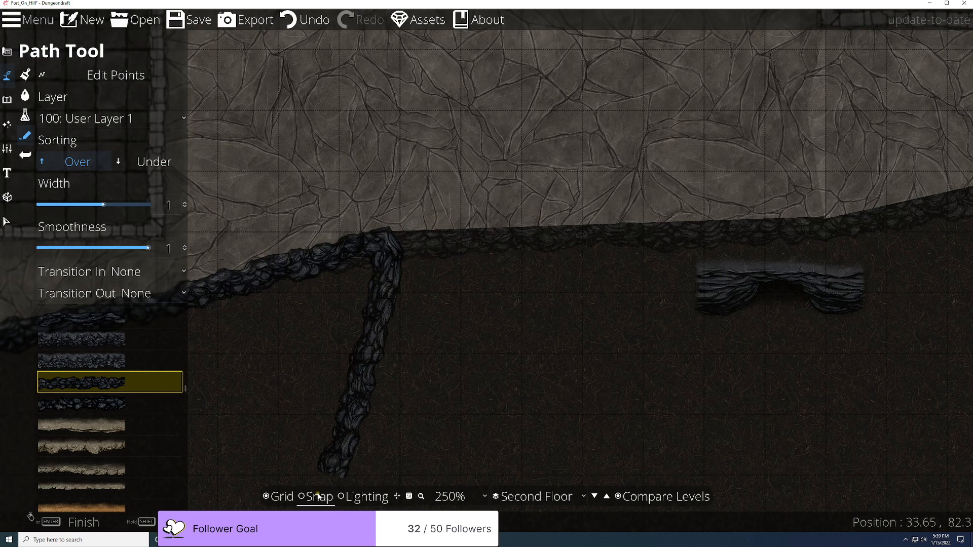
{"action": "right_click", "coordinate": [527, 234]}
{"action": "left_click_drag", "start_coordinate": [565, 338], "coordinate": [420, 368]}
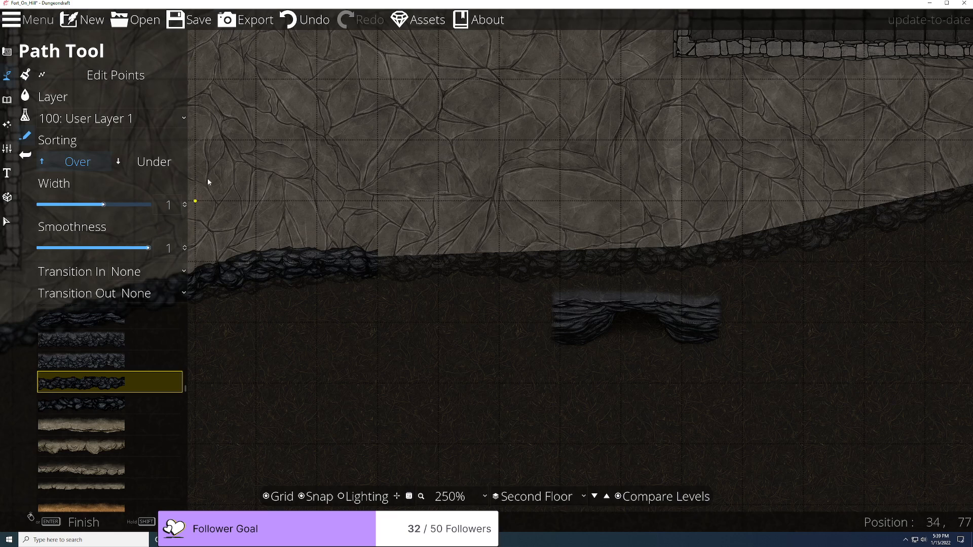
Step: Set both Transition In and Transition Out to Fade for new paths
{"action": "left_click", "coordinate": [136, 272]}
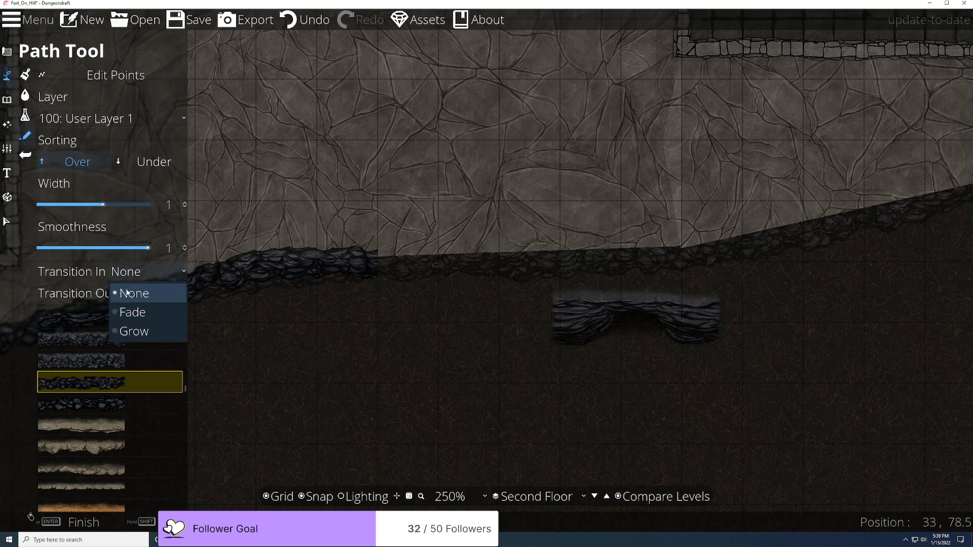
{"action": "left_click", "coordinate": [133, 310]}
{"action": "left_click", "coordinate": [140, 294]}
{"action": "left_click", "coordinate": [135, 333]}
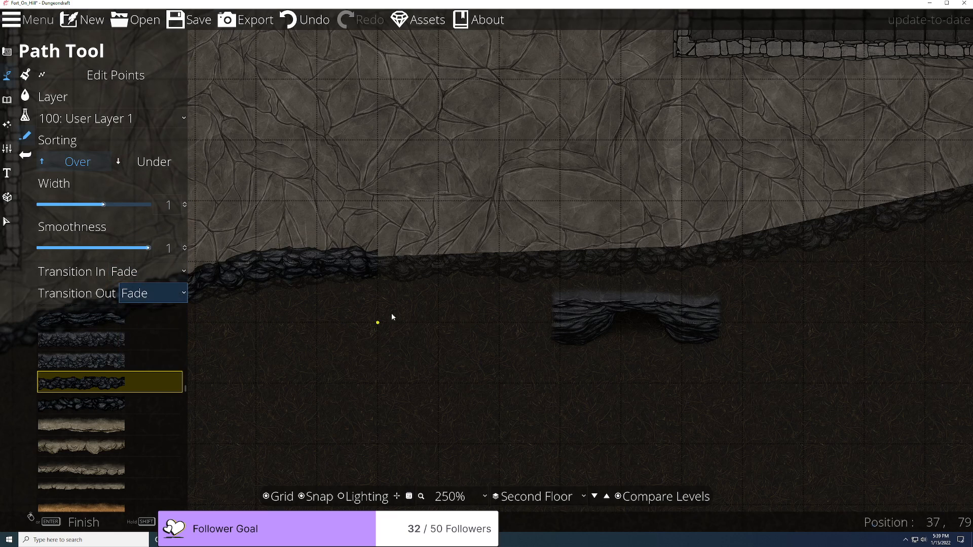
{"action": "scroll", "coordinate": [575, 246], "scroll_direction": "down", "scroll_amount": 6}
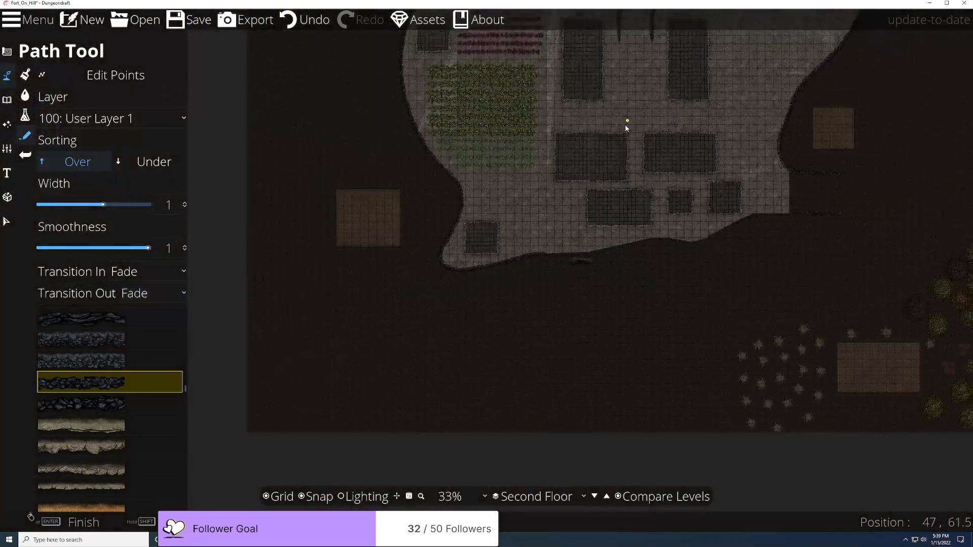
Step: Move the view to the existing rock wall's end, turn snapping off and zoom in
{"action": "left_click_drag", "start_coordinate": [627, 121], "coordinate": [497, 347]}
{"action": "left_click_drag", "start_coordinate": [555, 171], "coordinate": [471, 373]}
{"action": "scroll", "coordinate": [471, 373], "scroll_direction": "up", "scroll_amount": 6}
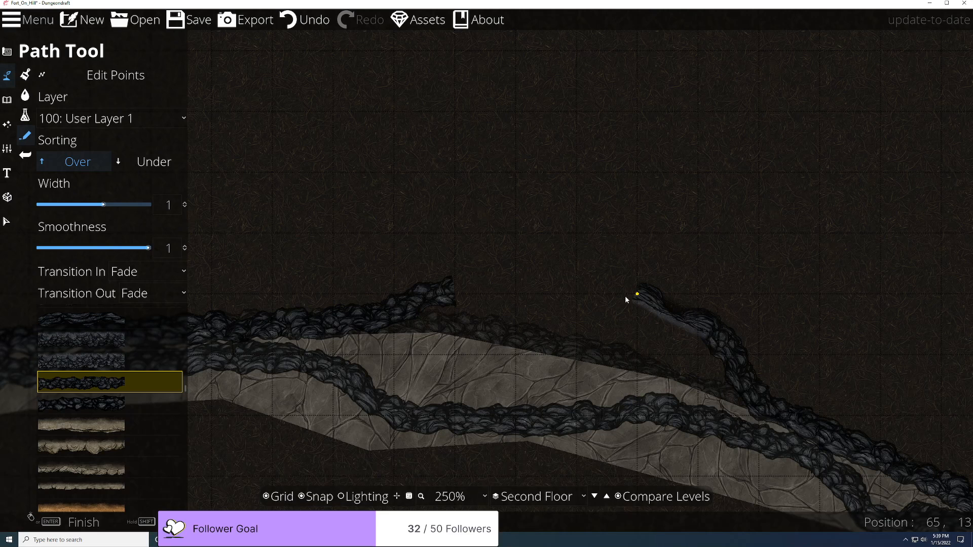
{"action": "left_click", "coordinate": [314, 497]}
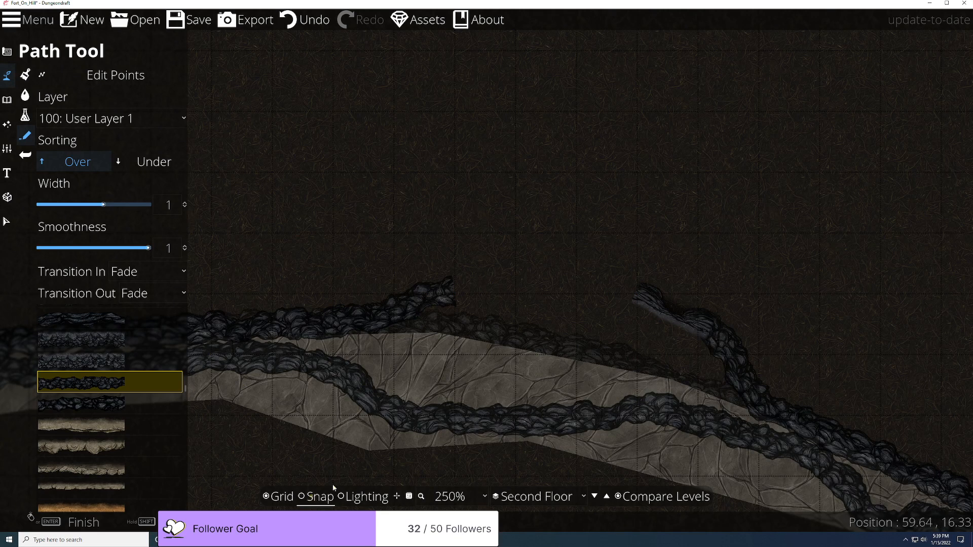
{"action": "scroll", "coordinate": [436, 298], "scroll_direction": "up", "scroll_amount": 2}
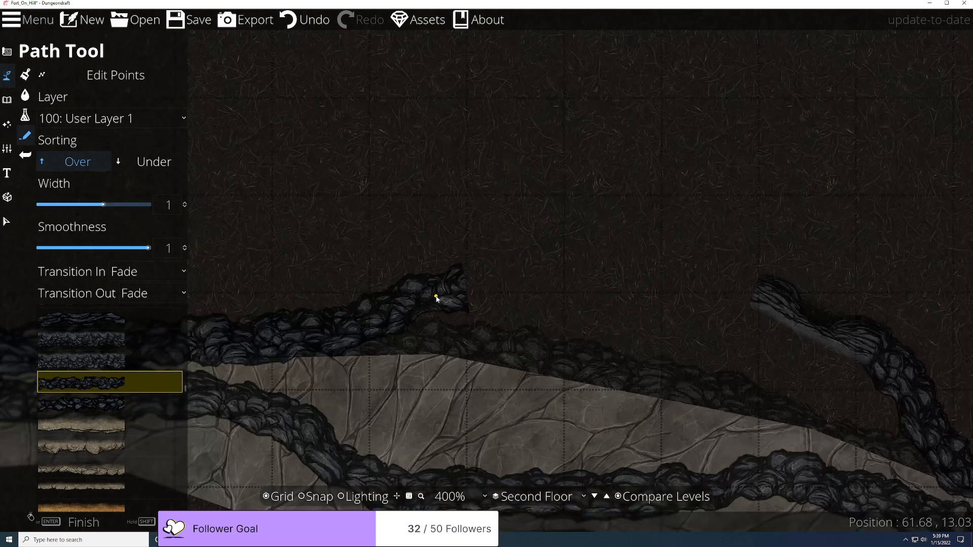
Step: Try short rock path segments leftward from the wall's end, undoing each attempt
{"action": "left_click", "coordinate": [441, 296]}
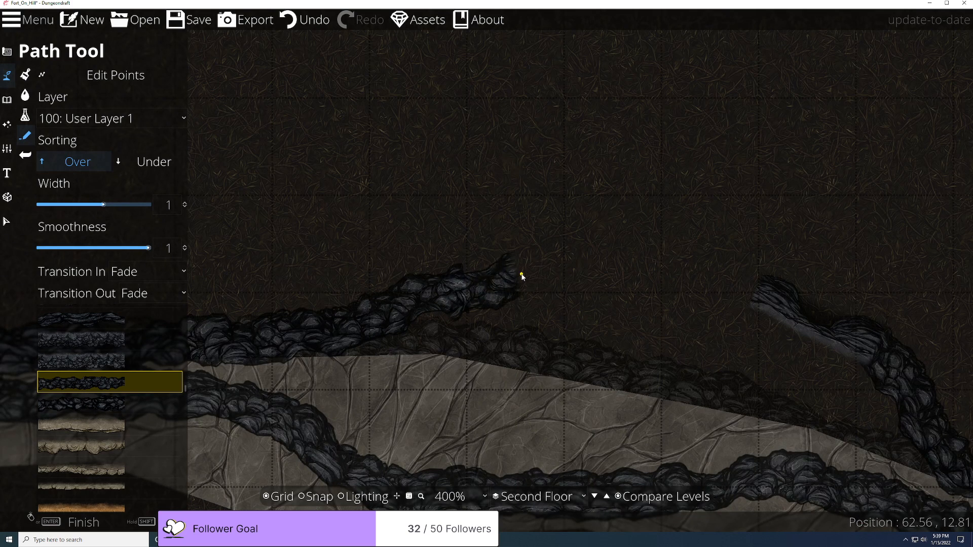
{"action": "key", "text": "ctrl+z"}
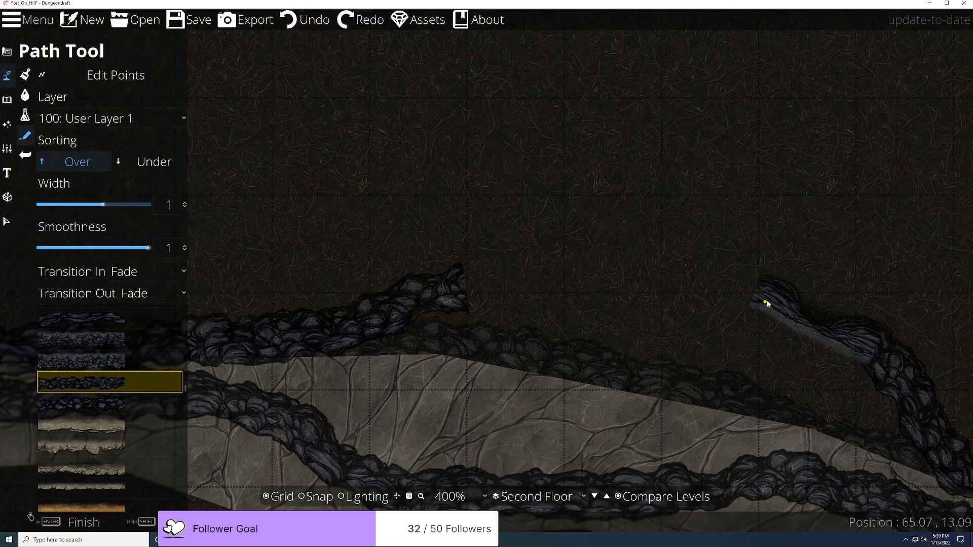
{"action": "mouse_move", "coordinate": [712, 286]}
{"action": "left_mouse_down"}
{"action": "mouse_move", "coordinate": [615, 348]}
{"action": "mouse_move", "coordinate": [391, 343]}
{"action": "left_mouse_up"}
{"action": "left_click", "coordinate": [418, 299]}
{"action": "right_click", "coordinate": [388, 302]}
{"action": "key", "text": "ctrl+z"}
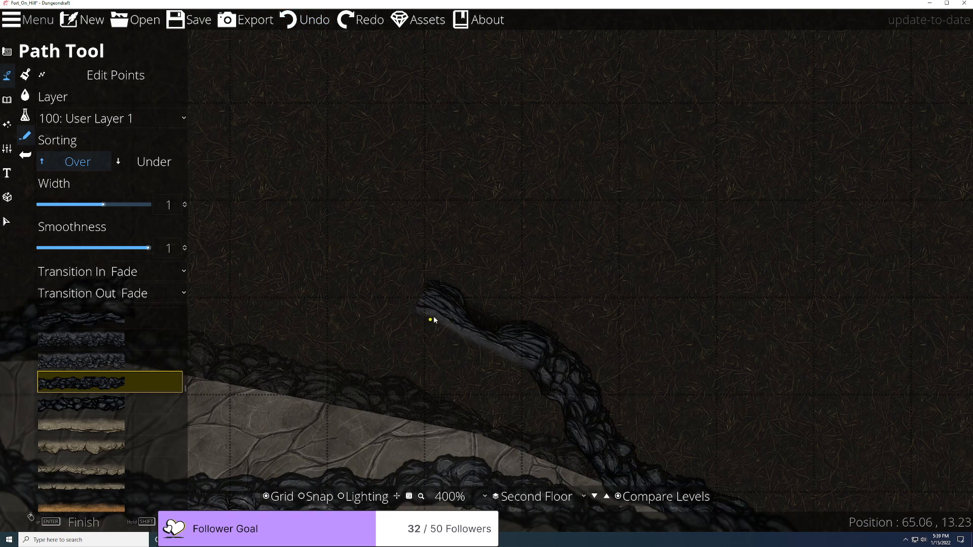
{"action": "right_click", "coordinate": [356, 297]}
{"action": "key", "text": "ctrl+z"}
Step: Restart the rock path near the wall's end and extend it leftward
{"action": "left_click", "coordinate": [426, 301]}
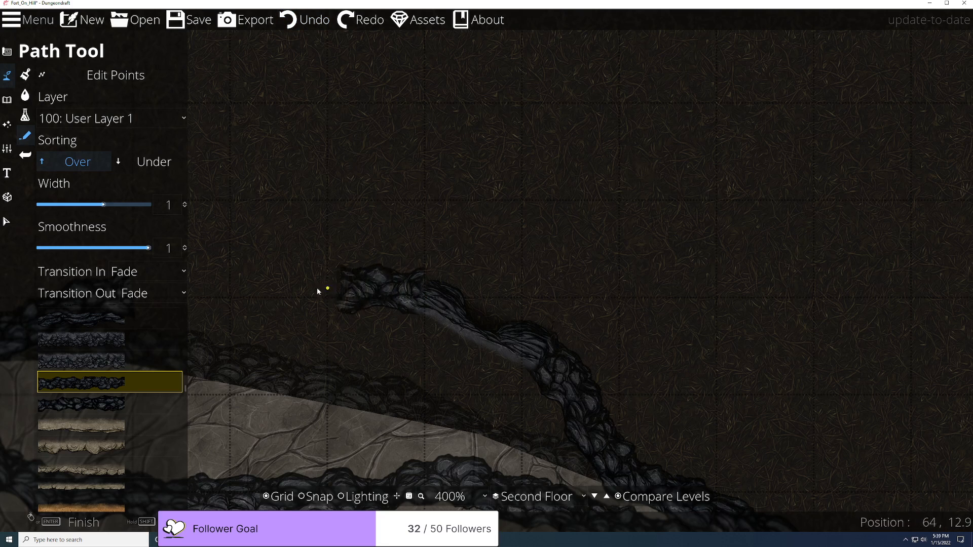
{"action": "right_click", "coordinate": [284, 300]}
{"action": "key", "text": "ctrl+z"}
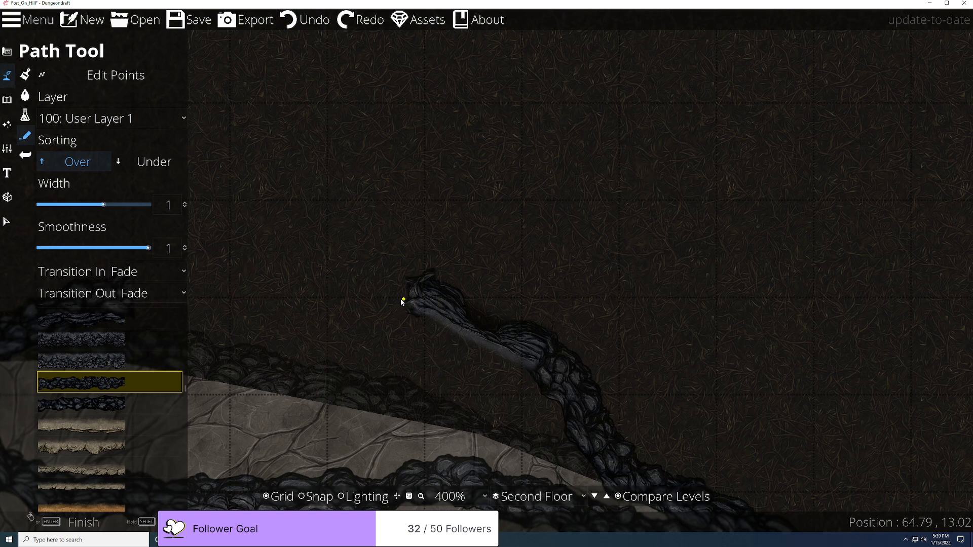
{"action": "right_click", "coordinate": [397, 305]}
{"action": "key", "text": "ctrl+z"}
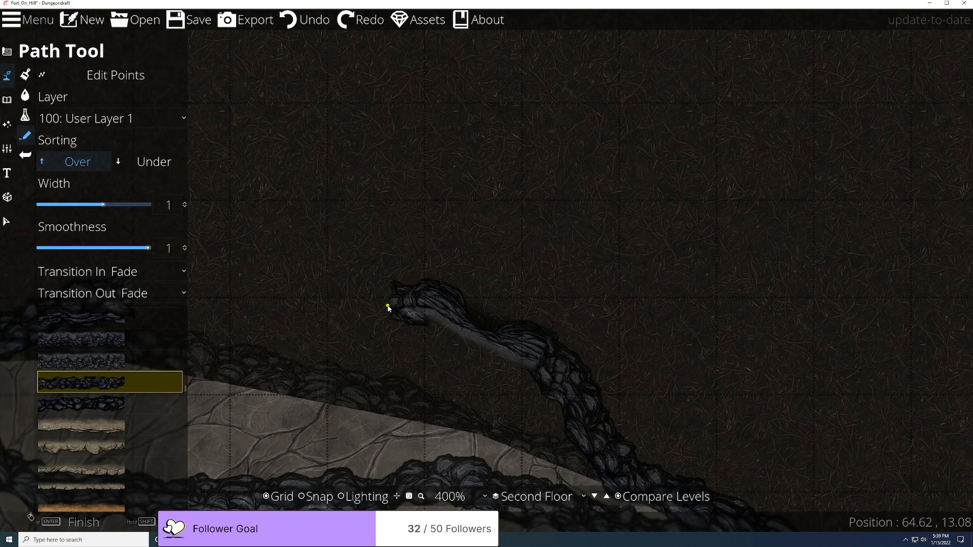
{"action": "left_click_drag", "start_coordinate": [306, 300], "coordinate": [494, 295]}
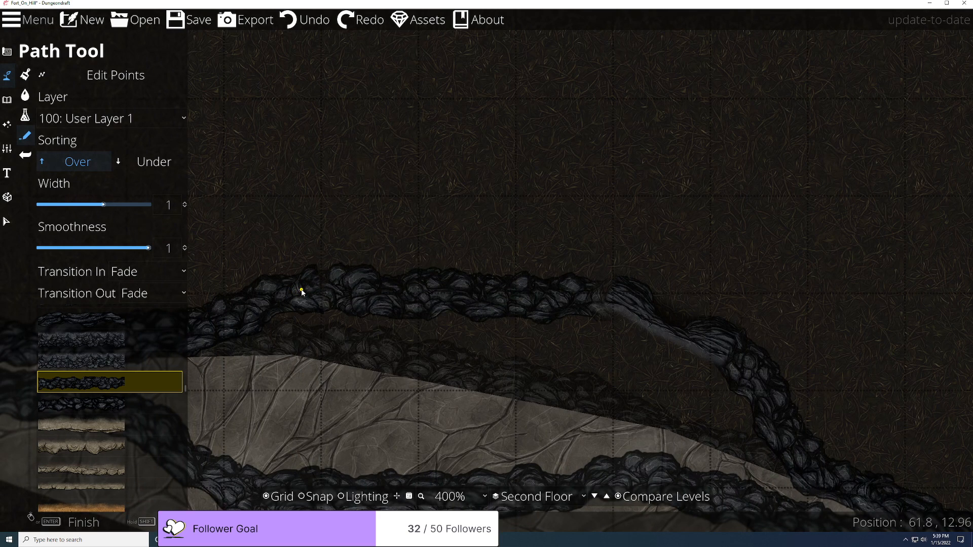
{"action": "scroll", "coordinate": [300, 292], "scroll_direction": "up", "scroll_amount": 2}
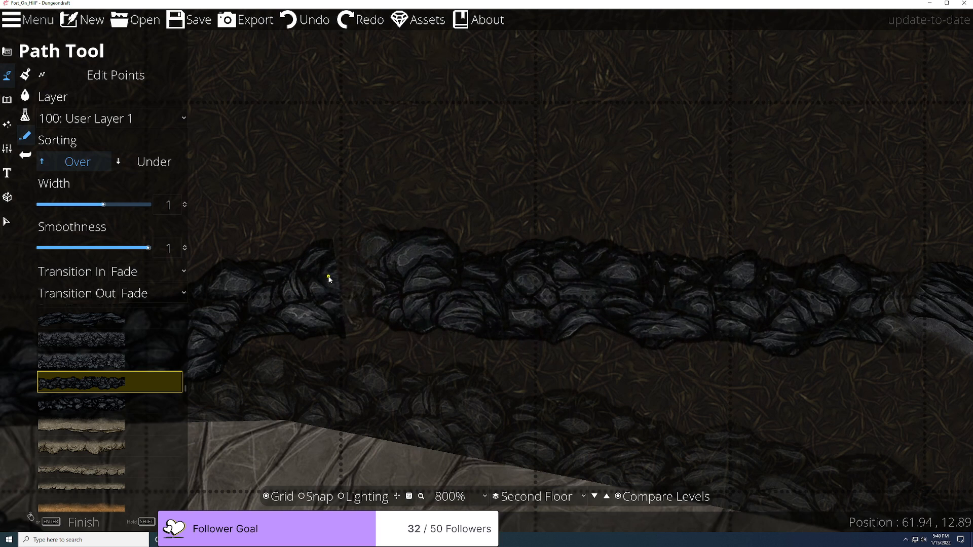
Step: Commit the rock path, zoom in on the fort's south cave entrance, and undo a stray path start
{"action": "left_click", "coordinate": [259, 294]}
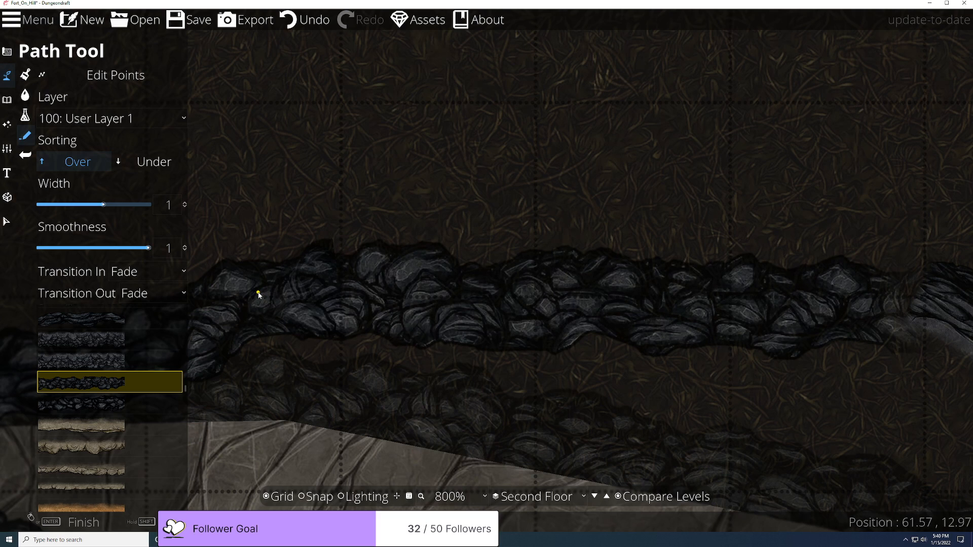
{"action": "scroll", "coordinate": [611, 435], "scroll_direction": "down", "scroll_amount": 4}
{"action": "scroll", "coordinate": [429, 278], "scroll_direction": "down", "scroll_amount": 5}
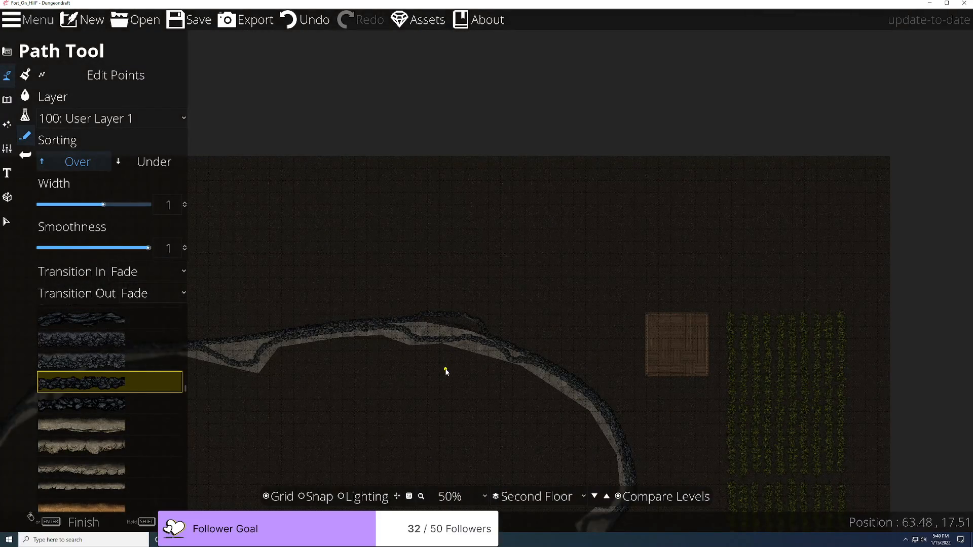
{"action": "left_click_drag", "start_coordinate": [419, 387], "coordinate": [656, 37]}
{"action": "left_click_drag", "start_coordinate": [532, 381], "coordinate": [713, 4]}
{"action": "scroll", "coordinate": [648, 437], "scroll_direction": "up", "scroll_amount": 3}
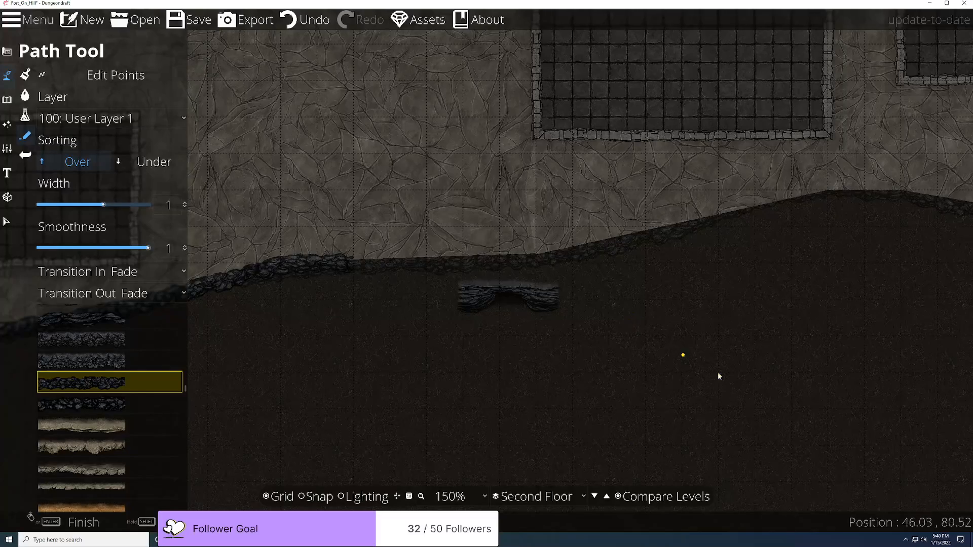
{"action": "scroll", "coordinate": [515, 363], "scroll_direction": "up", "scroll_amount": 2}
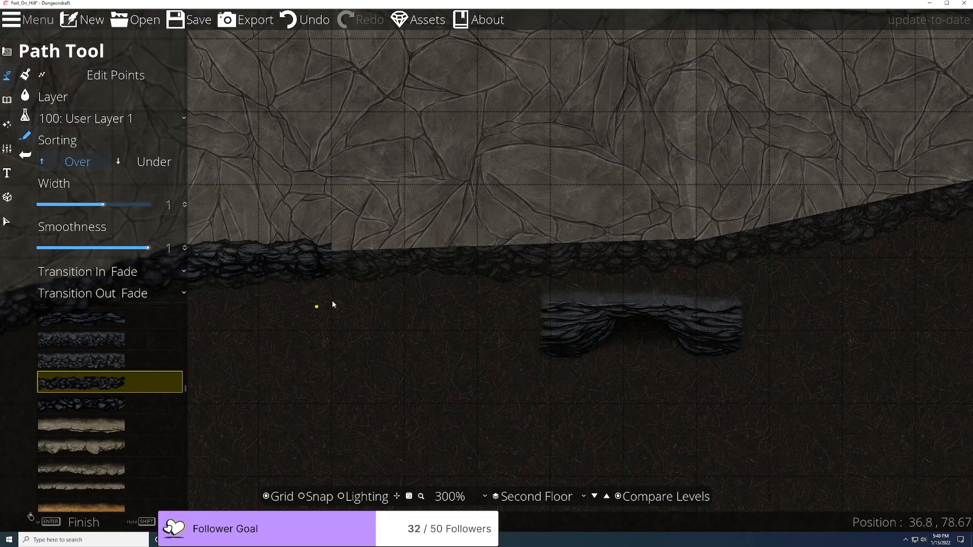
{"action": "left_click", "coordinate": [538, 328]}
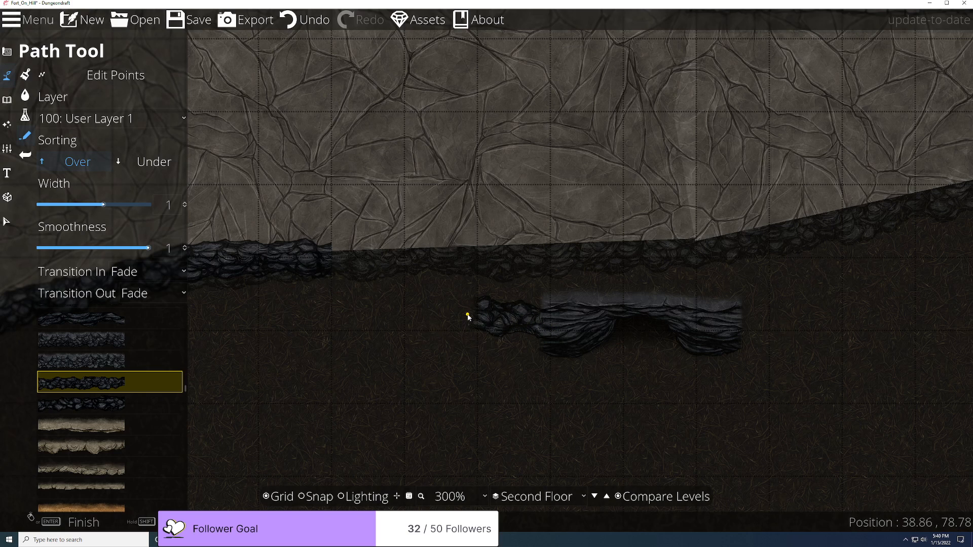
{"action": "key", "text": "ctrl+z"}
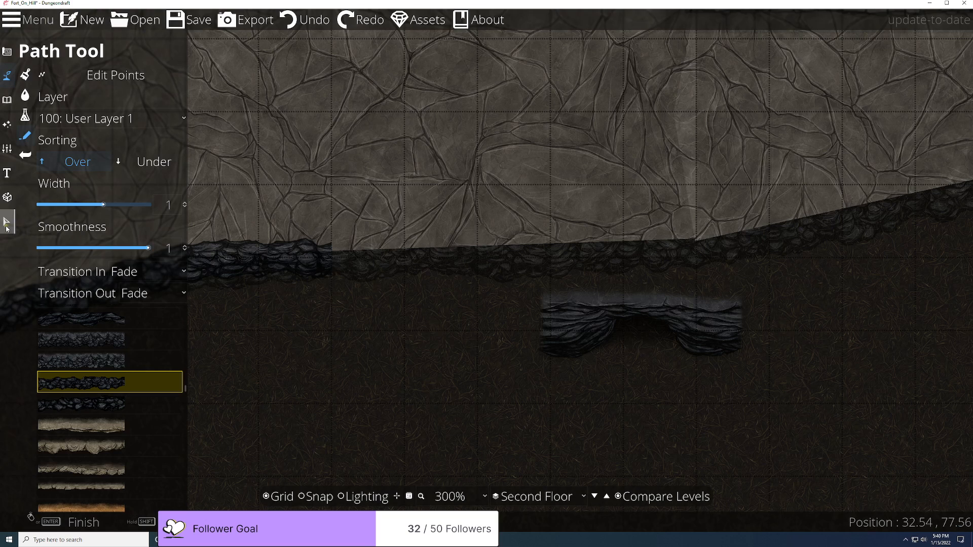
Step: Select the cliff cave entrance piece on the map
{"action": "left_click", "coordinate": [7, 221]}
{"action": "left_click", "coordinate": [571, 317]}
{"action": "left_click", "coordinate": [597, 320]}
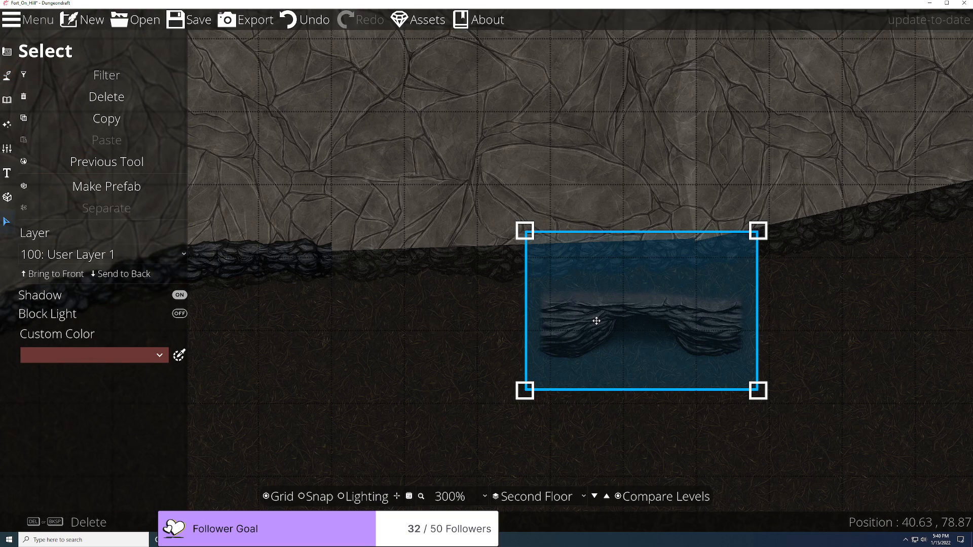
Step: Place a Cliff Entrance Shadow Stone Volcanic A4 3x2 object from the Library onto the cave
{"action": "left_click", "coordinate": [6, 76]}
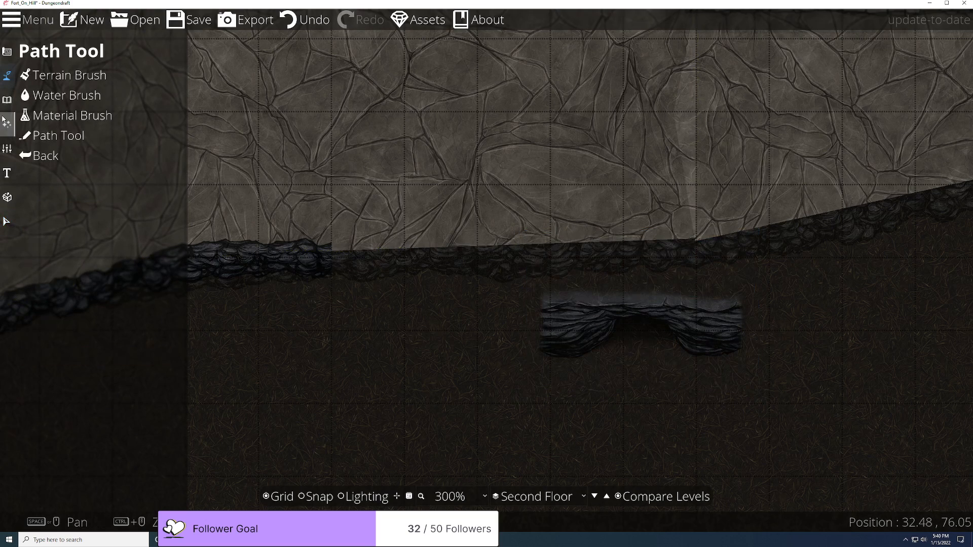
{"action": "left_click", "coordinate": [5, 121]}
{"action": "left_click", "coordinate": [6, 100]}
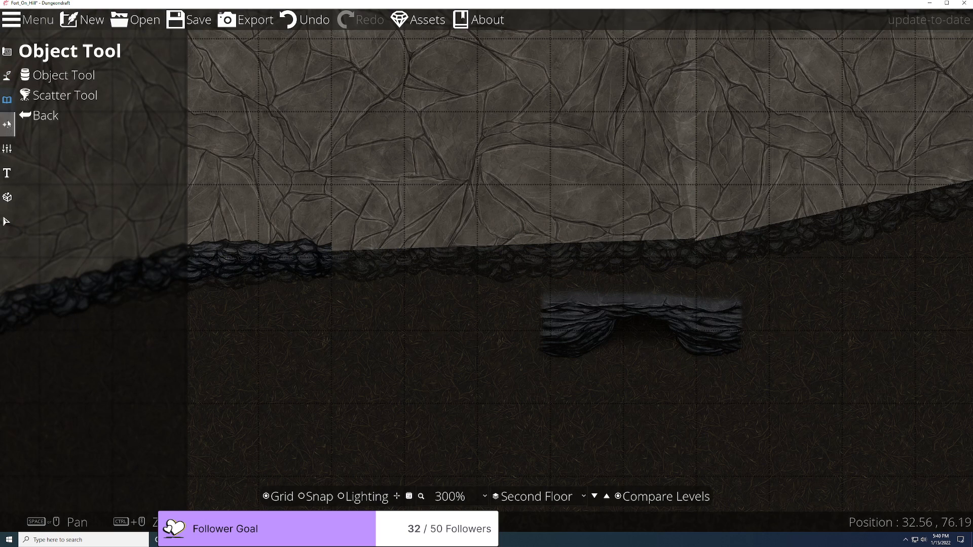
{"action": "left_click", "coordinate": [44, 75]}
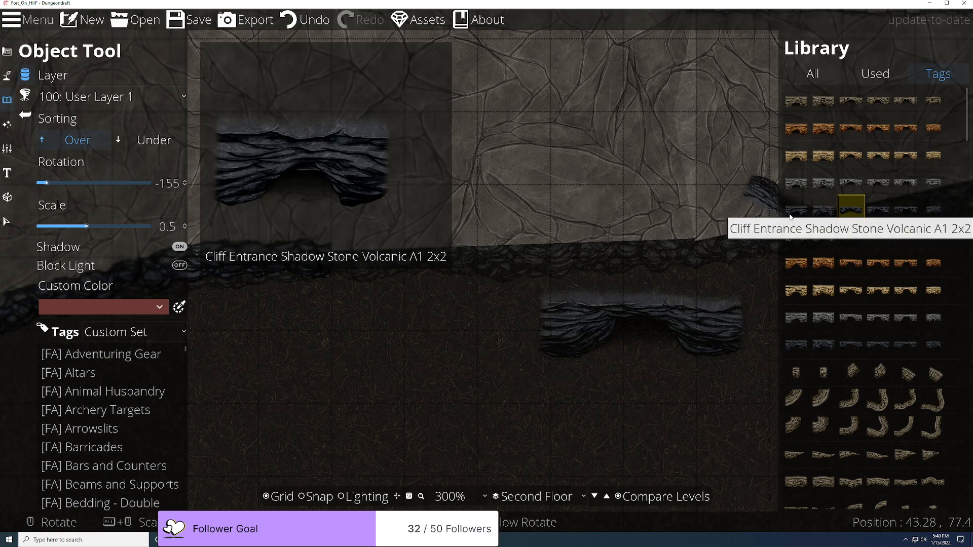
{"action": "left_click", "coordinate": [880, 215]}
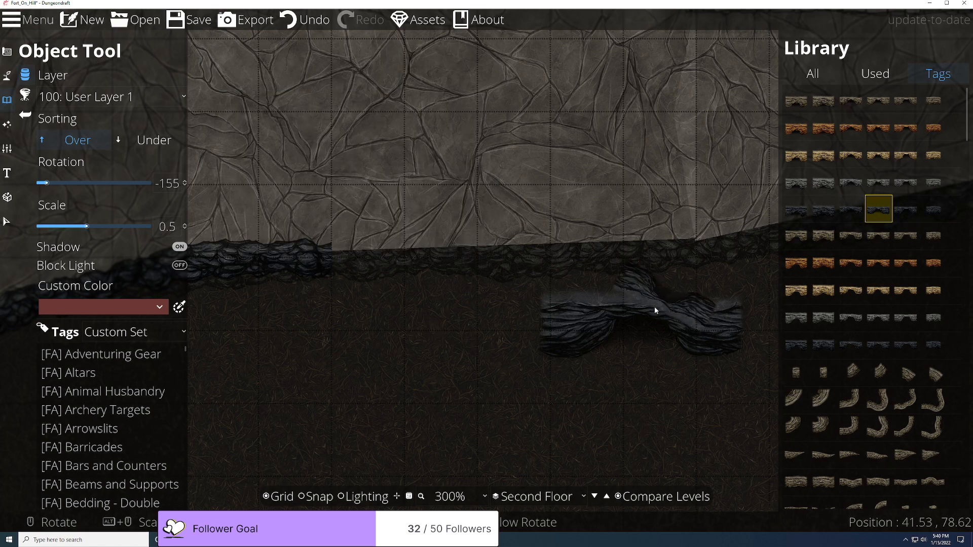
{"action": "left_click", "coordinate": [636, 316]}
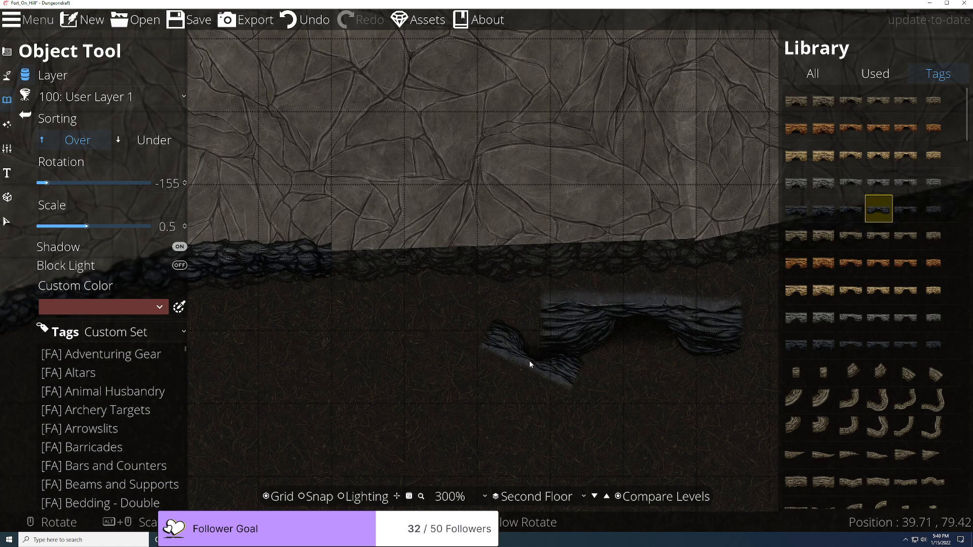
{"action": "scroll", "coordinate": [625, 369], "scroll_direction": "up", "scroll_amount": 5}
{"action": "scroll", "coordinate": [618, 357], "scroll_direction": "down", "scroll_amount": 5}
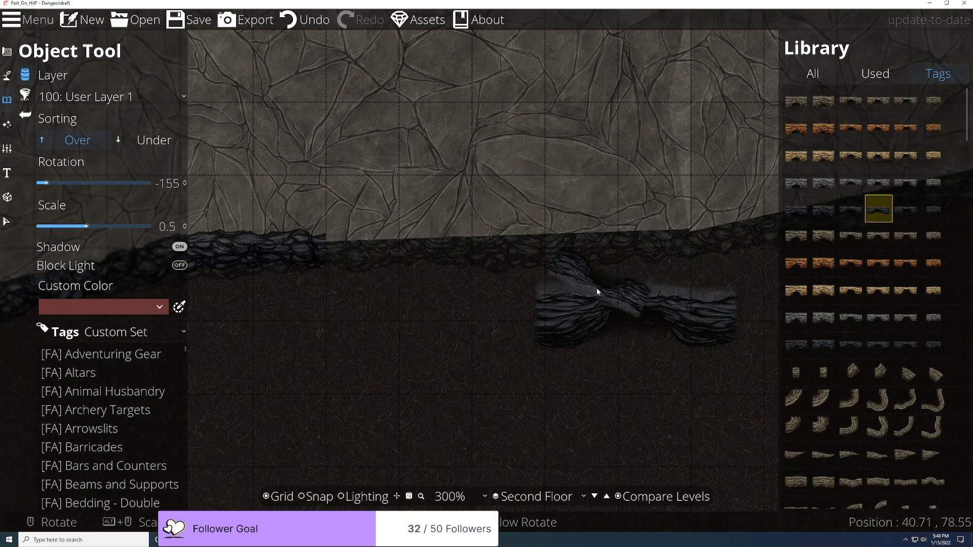
{"action": "mouse_move", "coordinate": [946, 200]}
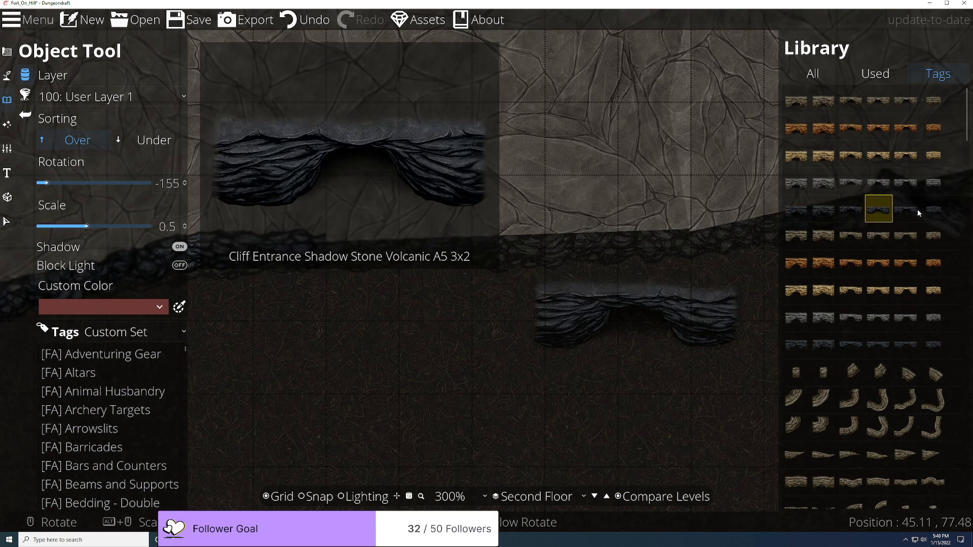
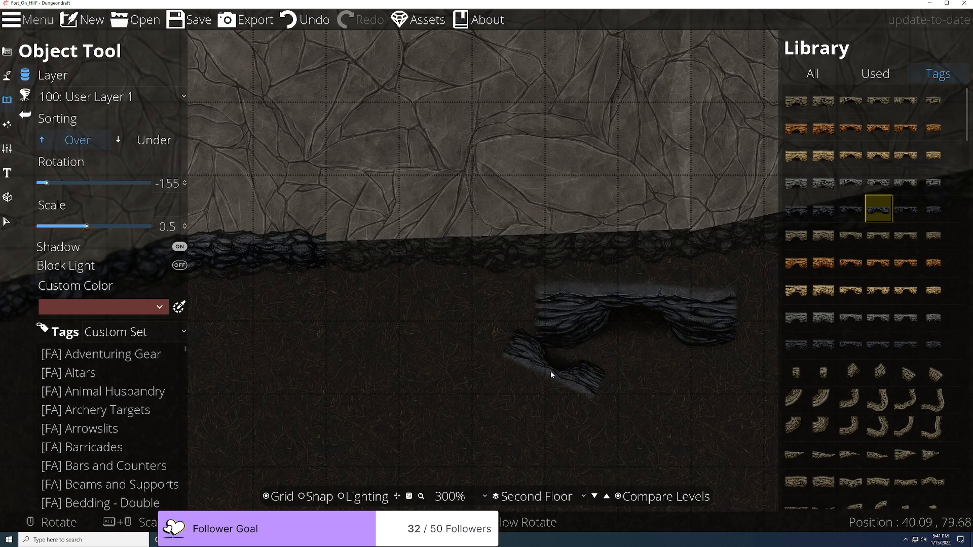
Step: At the rocky wall junction, select the second floor's stone floor shape with the Design Pattern Shape Tool
{"action": "scroll", "coordinate": [578, 275], "scroll_direction": "down", "scroll_amount": 5}
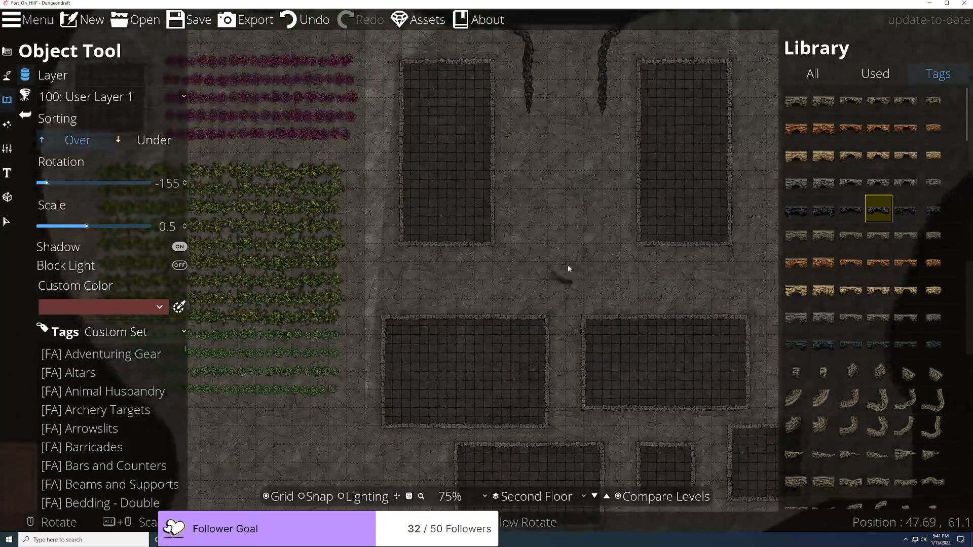
{"action": "left_click_drag", "start_coordinate": [614, 106], "coordinate": [473, 462]}
{"action": "left_click_drag", "start_coordinate": [634, 264], "coordinate": [467, 431]}
{"action": "scroll", "coordinate": [476, 416], "scroll_direction": "up", "scroll_amount": 5}
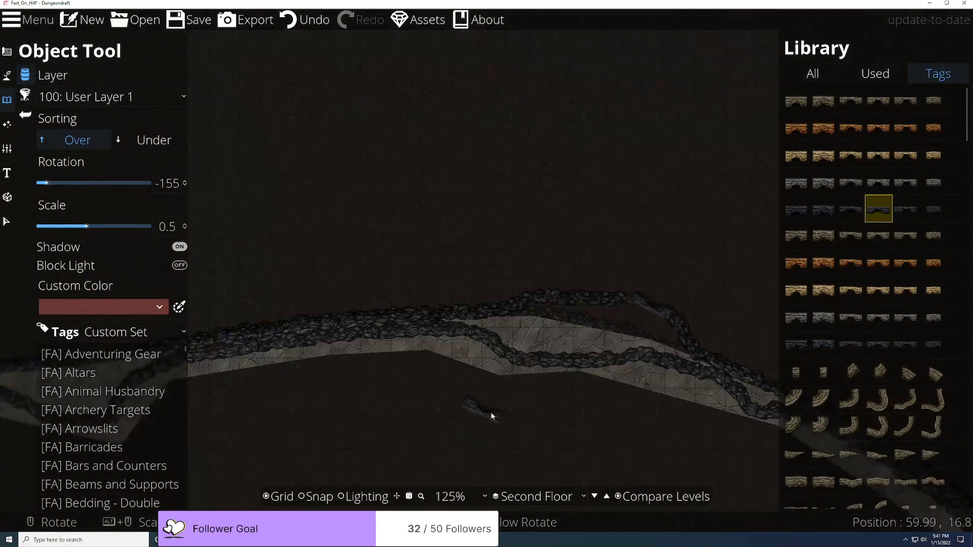
{"action": "left_click_drag", "start_coordinate": [655, 320], "coordinate": [220, 332]}
{"action": "scroll", "coordinate": [265, 364], "scroll_direction": "up", "scroll_amount": 5}
{"action": "left_click_drag", "start_coordinate": [266, 365], "coordinate": [484, 281]}
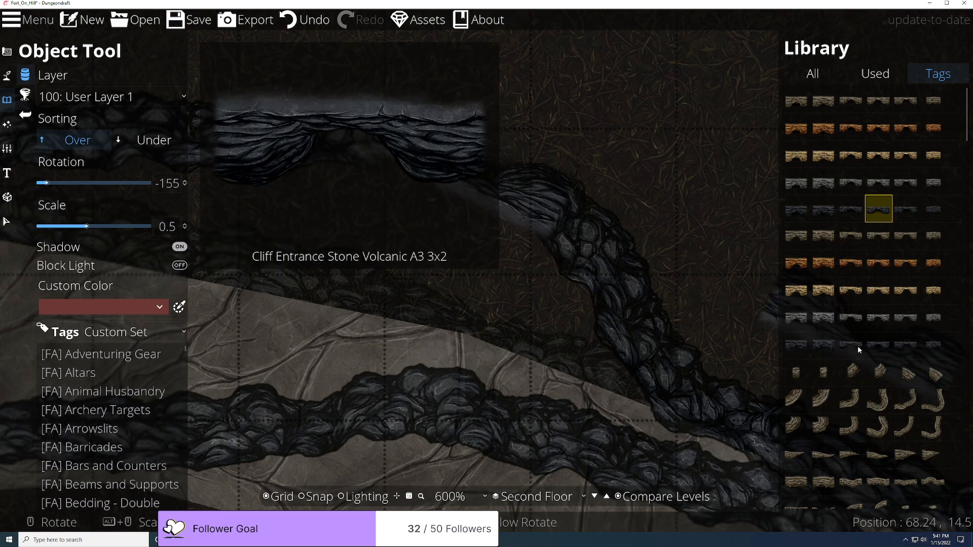
{"action": "scroll", "coordinate": [858, 346], "scroll_direction": "down", "scroll_amount": 5}
{"action": "scroll", "coordinate": [859, 348], "scroll_direction": "up", "scroll_amount": 5}
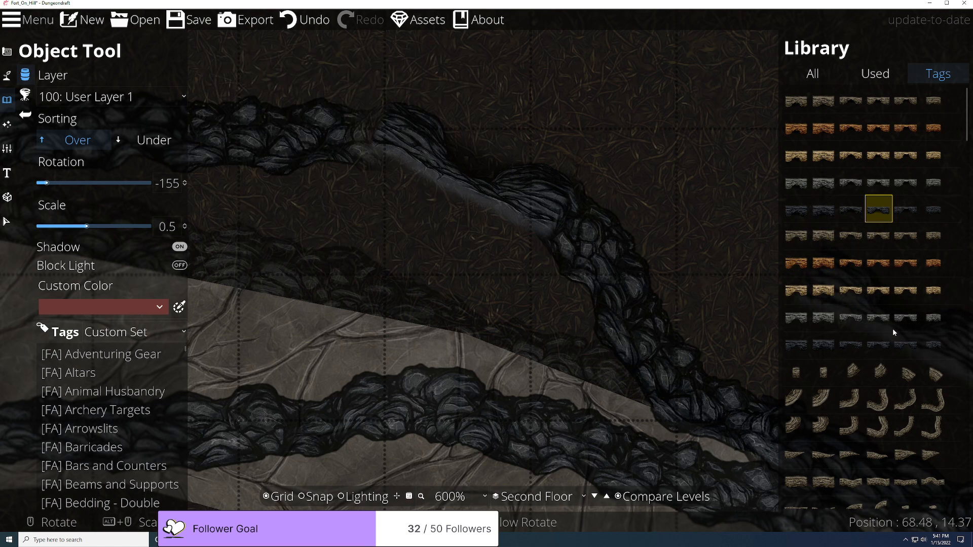
{"action": "scroll", "coordinate": [892, 322], "scroll_direction": "down", "scroll_amount": 5}
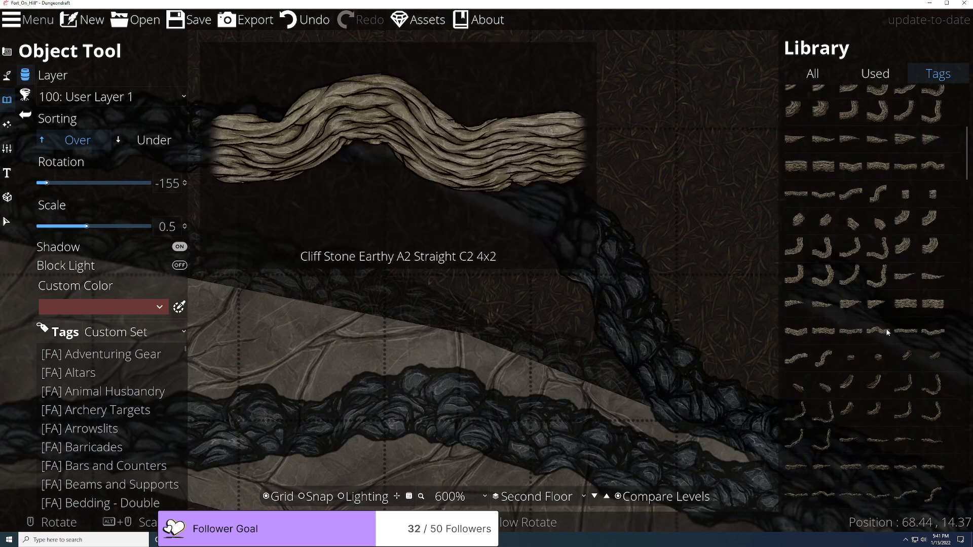
{"action": "scroll", "coordinate": [887, 332], "scroll_direction": "down", "scroll_amount": 10}
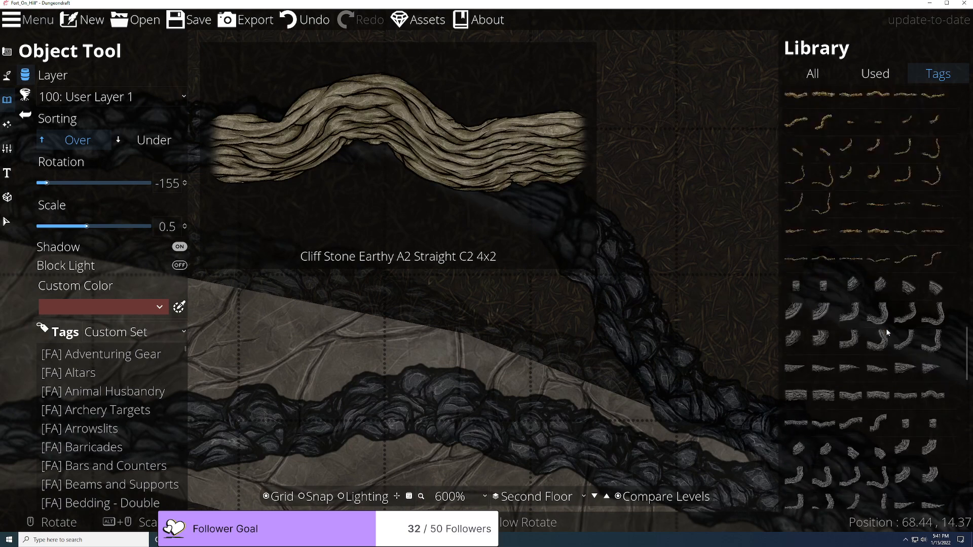
{"action": "scroll", "coordinate": [887, 331], "scroll_direction": "down", "scroll_amount": 6}
{"action": "scroll", "coordinate": [888, 332], "scroll_direction": "up", "scroll_amount": 15}
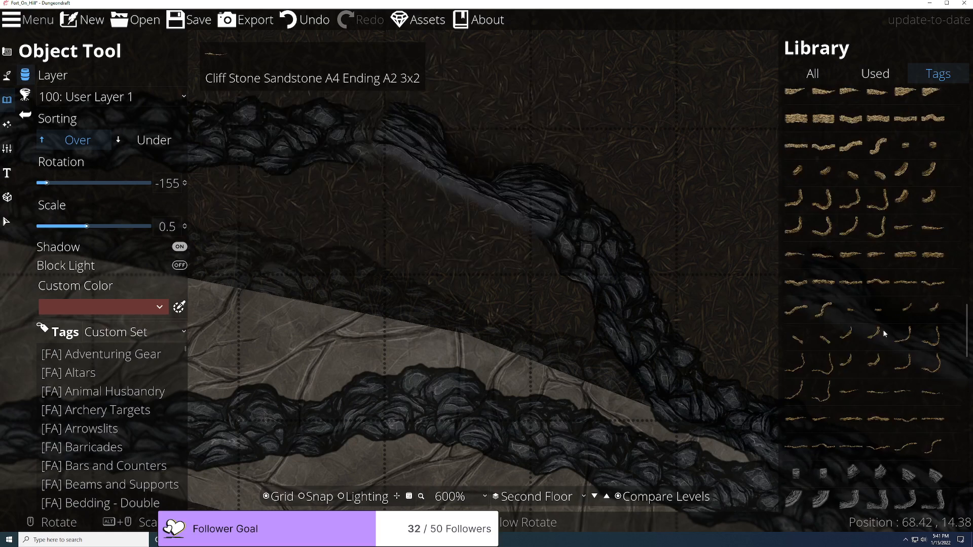
{"action": "scroll", "coordinate": [883, 332], "scroll_direction": "up", "scroll_amount": 10}
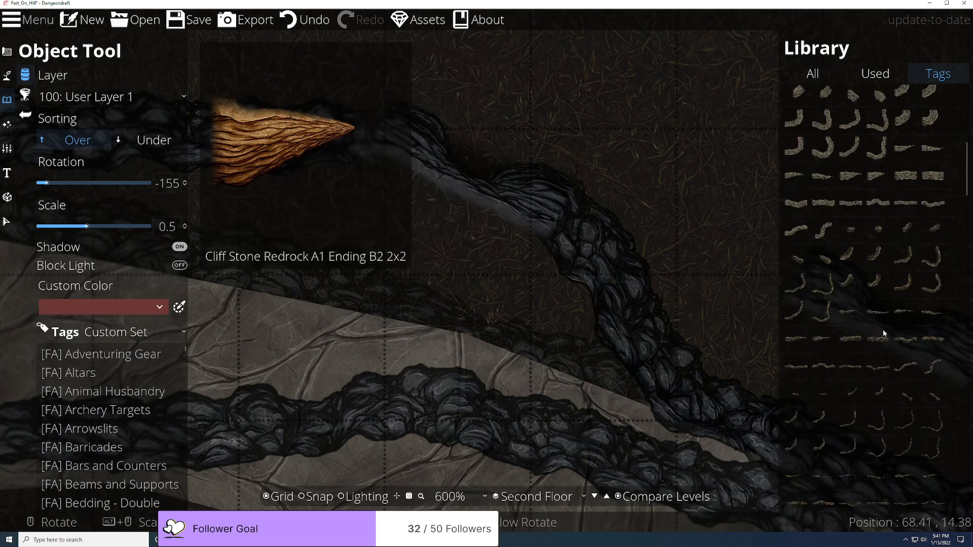
{"action": "scroll", "coordinate": [883, 329], "scroll_direction": "up", "scroll_amount": 5}
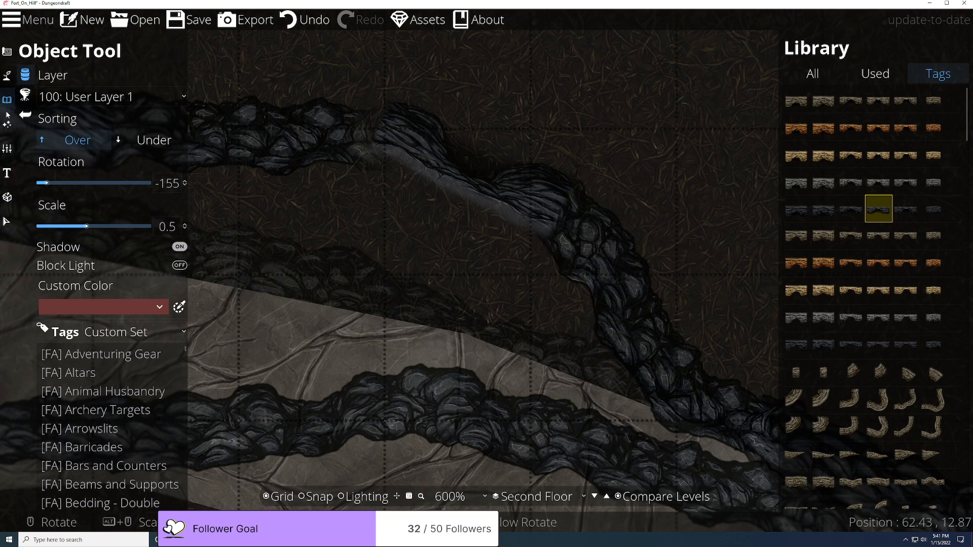
{"action": "left_click", "coordinate": [4, 126]}
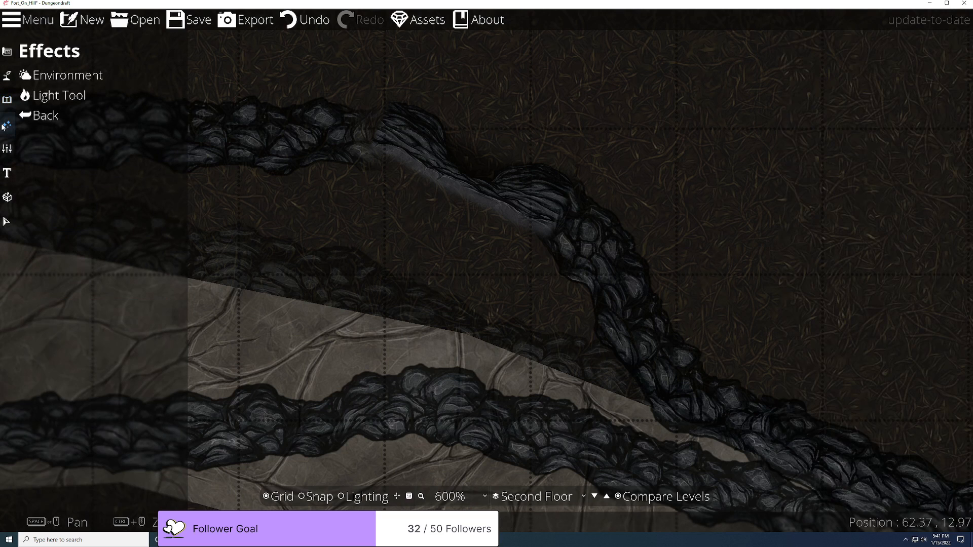
{"action": "left_click", "coordinate": [7, 77]}
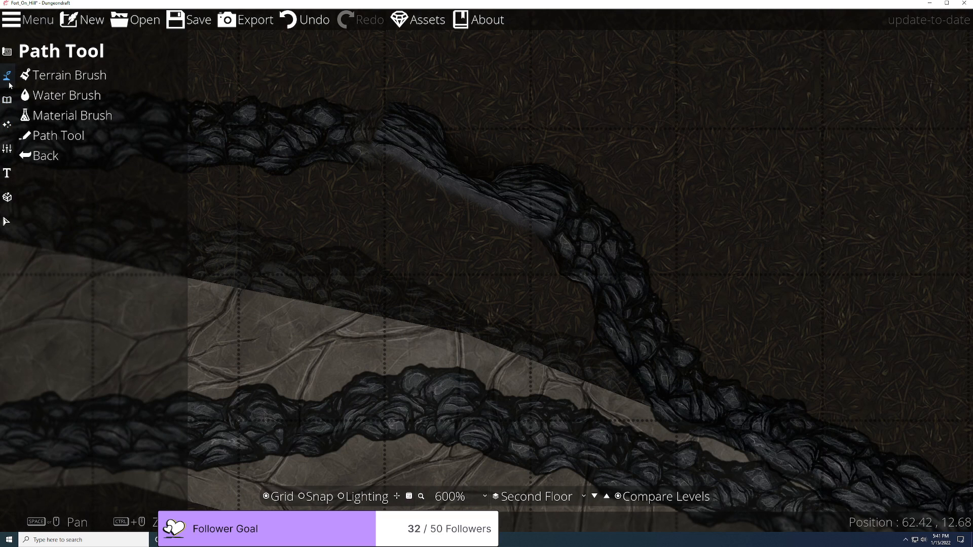
{"action": "left_click", "coordinate": [8, 100]}
{"action": "left_click", "coordinate": [10, 58]}
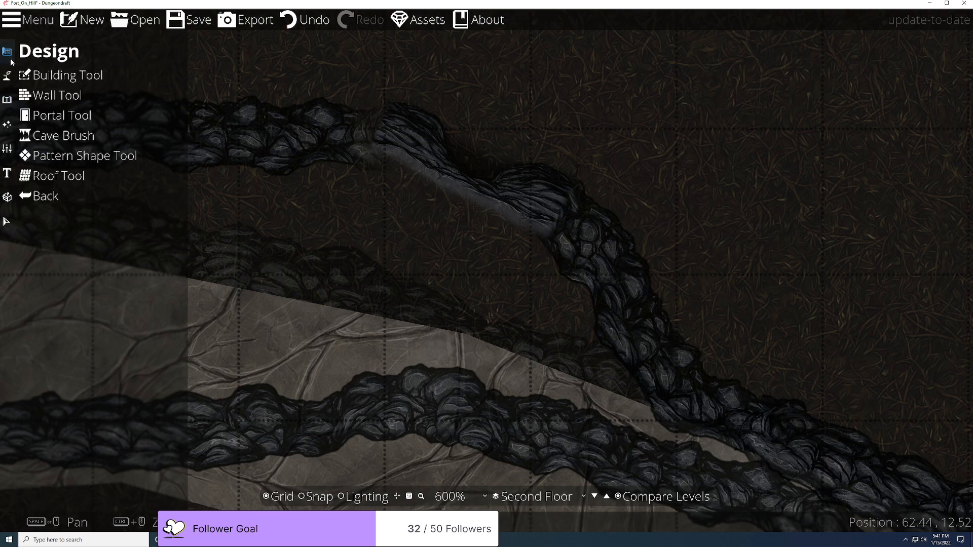
{"action": "left_click", "coordinate": [66, 156]}
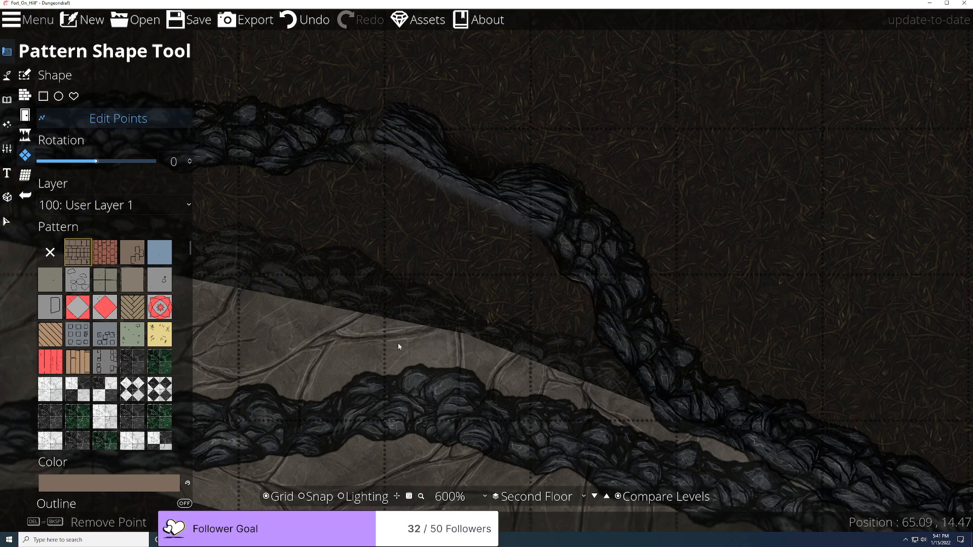
{"action": "left_click", "coordinate": [466, 333]}
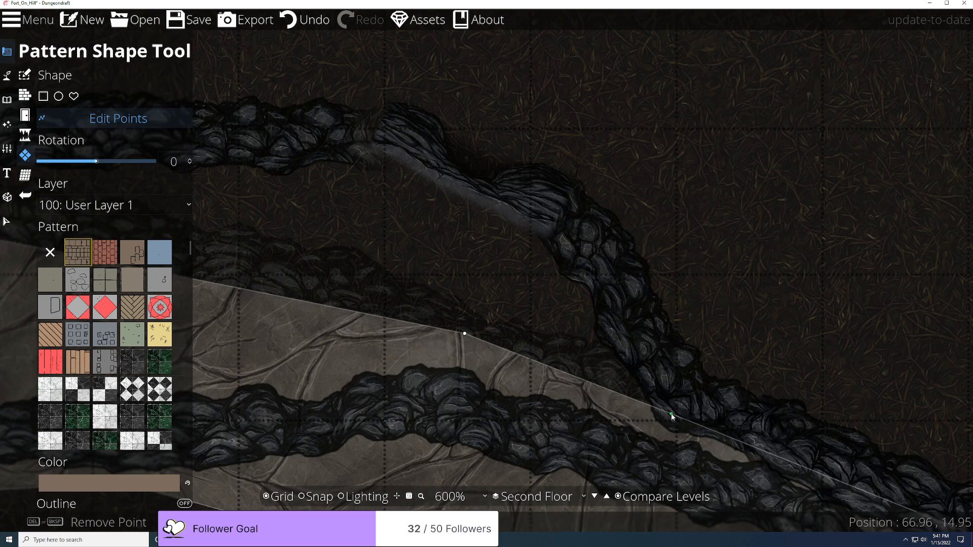
Step: Pull a floor corner and a new edge point up against the cliff wall
{"action": "left_click_drag", "start_coordinate": [464, 333], "coordinate": [538, 217]}
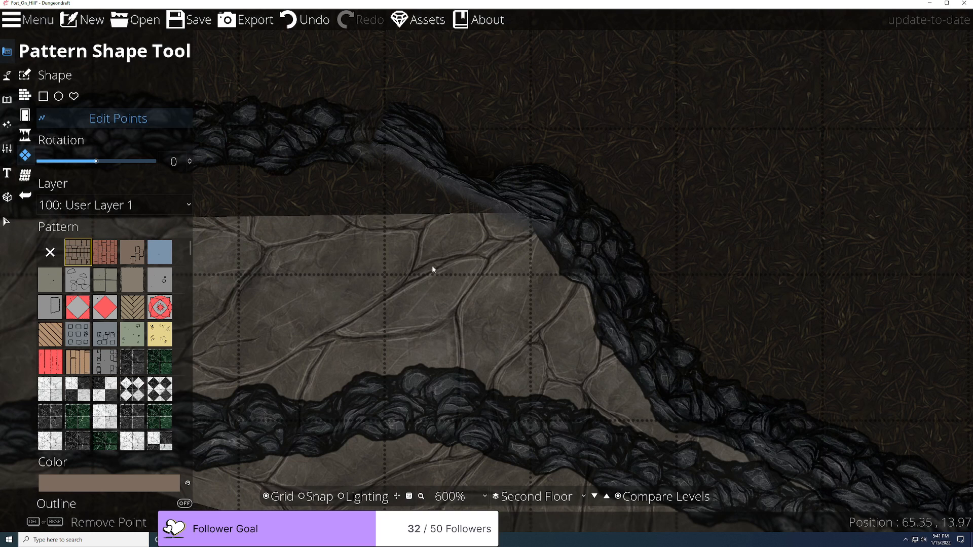
{"action": "scroll", "coordinate": [429, 255], "scroll_direction": "up", "scroll_amount": 2}
{"action": "scroll", "coordinate": [430, 254], "scroll_direction": "down", "scroll_amount": 3}
{"action": "left_click_drag", "start_coordinate": [360, 229], "coordinate": [376, 179]}
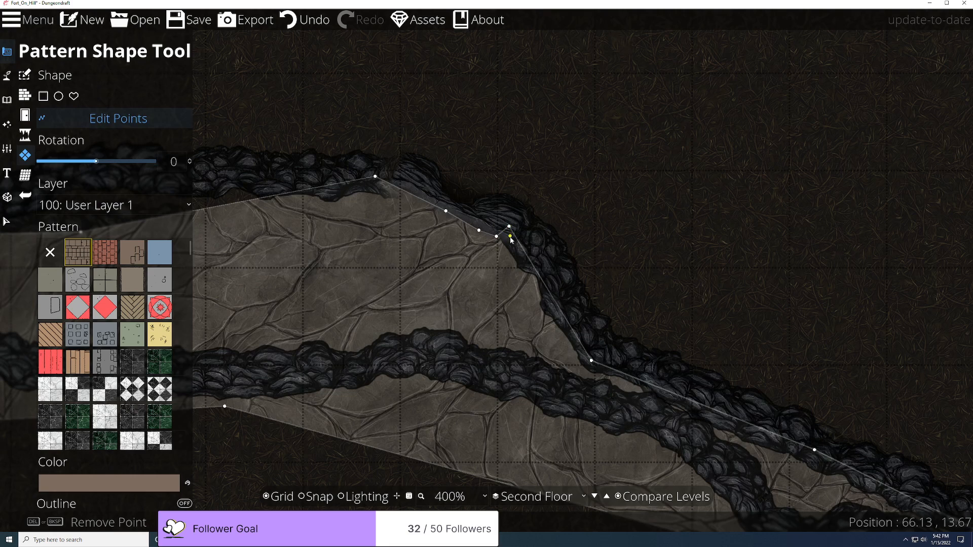
{"action": "left_click_drag", "start_coordinate": [509, 241], "coordinate": [508, 242]}
{"action": "scroll", "coordinate": [395, 274], "scroll_direction": "up", "scroll_amount": 2}
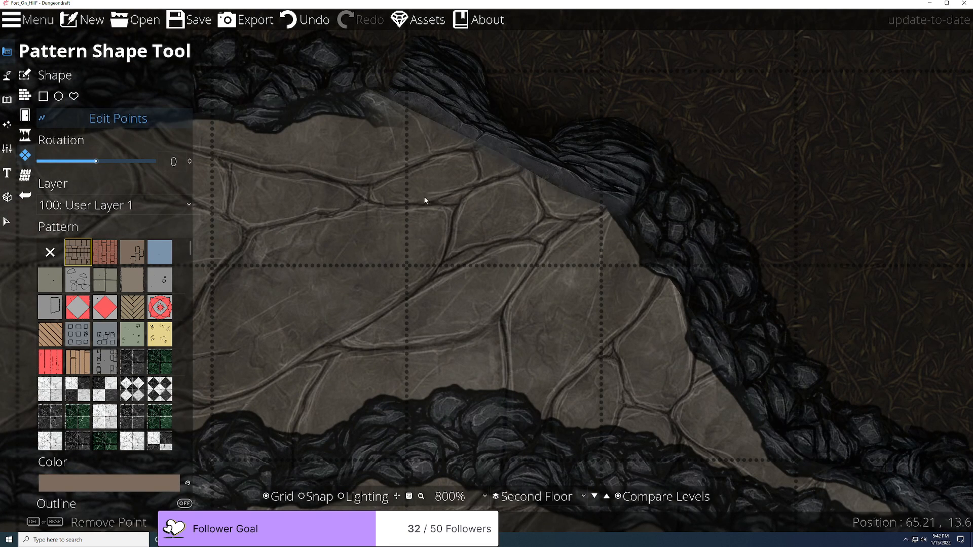
{"action": "scroll", "coordinate": [368, 259], "scroll_direction": "down", "scroll_amount": 2}
{"action": "left_click_drag", "start_coordinate": [364, 259], "coordinate": [562, 360]}
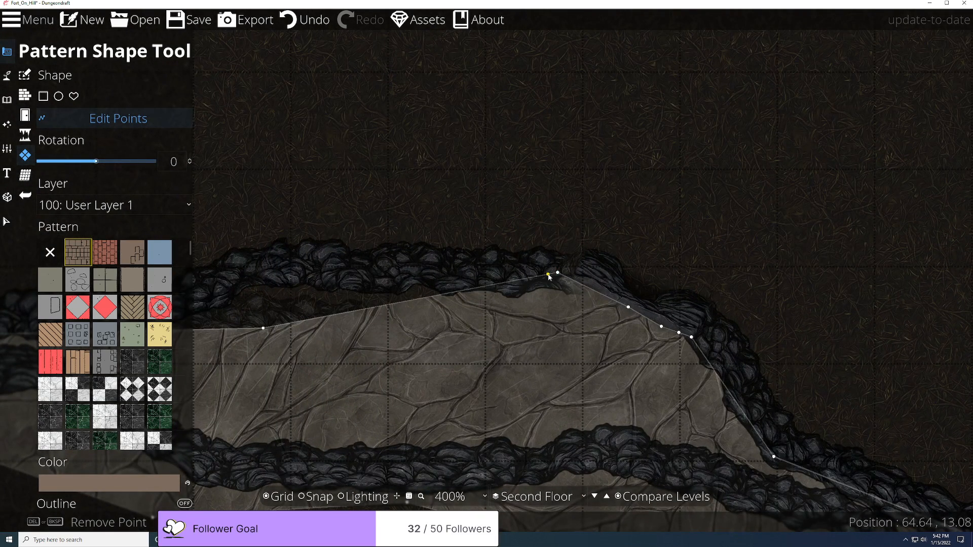
Step: Add and move points so the floor's top and left edges follow the cliff walls
{"action": "left_click_drag", "start_coordinate": [548, 276], "coordinate": [583, 285]}
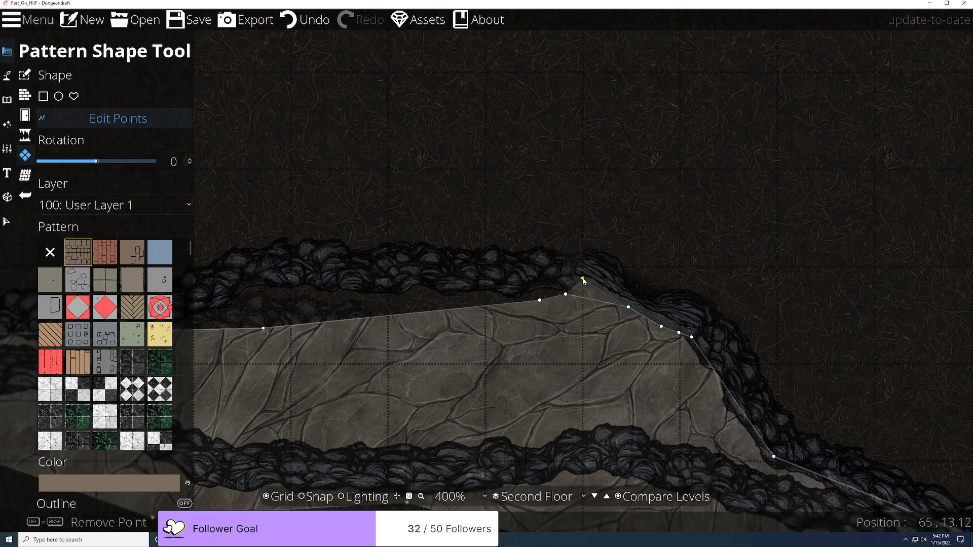
{"action": "left_click", "coordinate": [555, 298]}
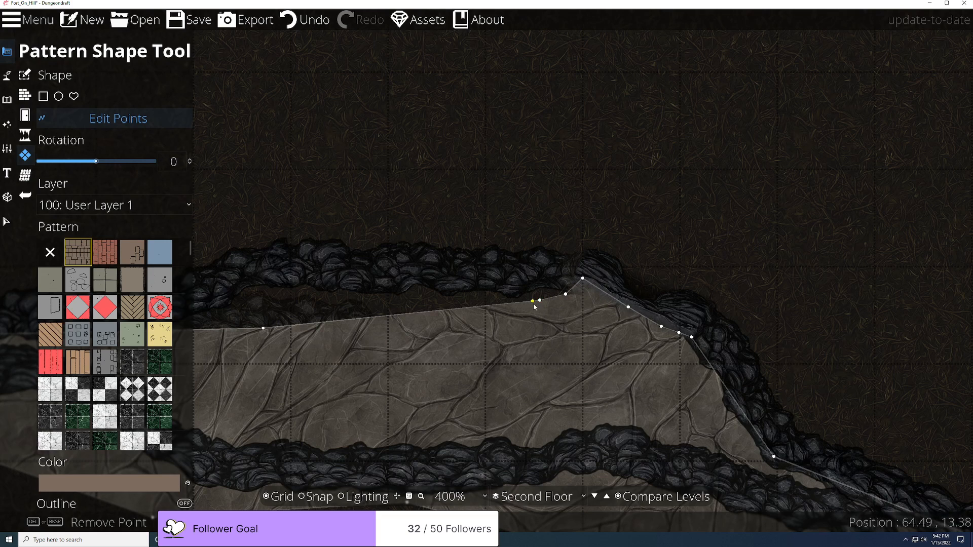
{"action": "left_click_drag", "start_coordinate": [540, 301], "coordinate": [436, 290]}
{"action": "left_click", "coordinate": [333, 305]}
{"action": "left_click_drag", "start_coordinate": [330, 313], "coordinate": [289, 273]}
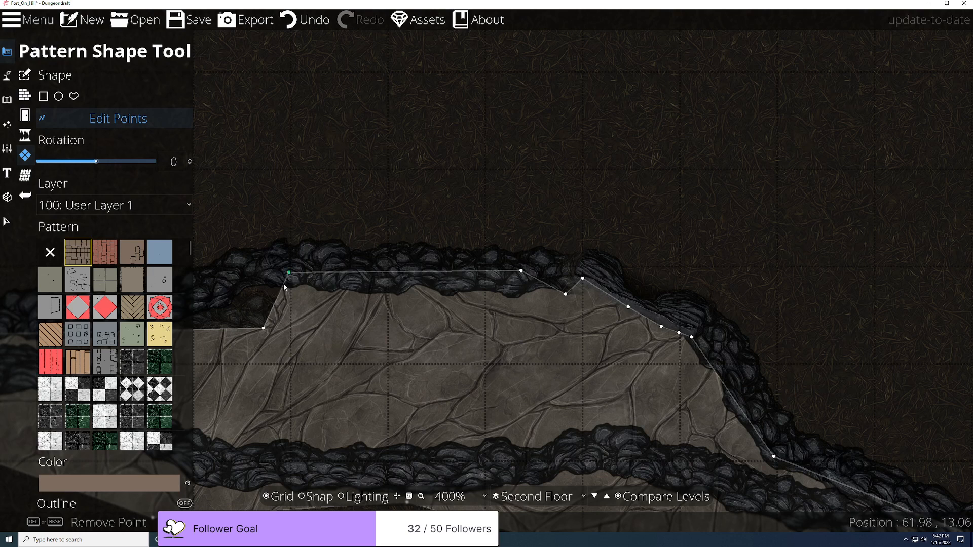
{"action": "left_click_drag", "start_coordinate": [231, 329], "coordinate": [187, 294]}
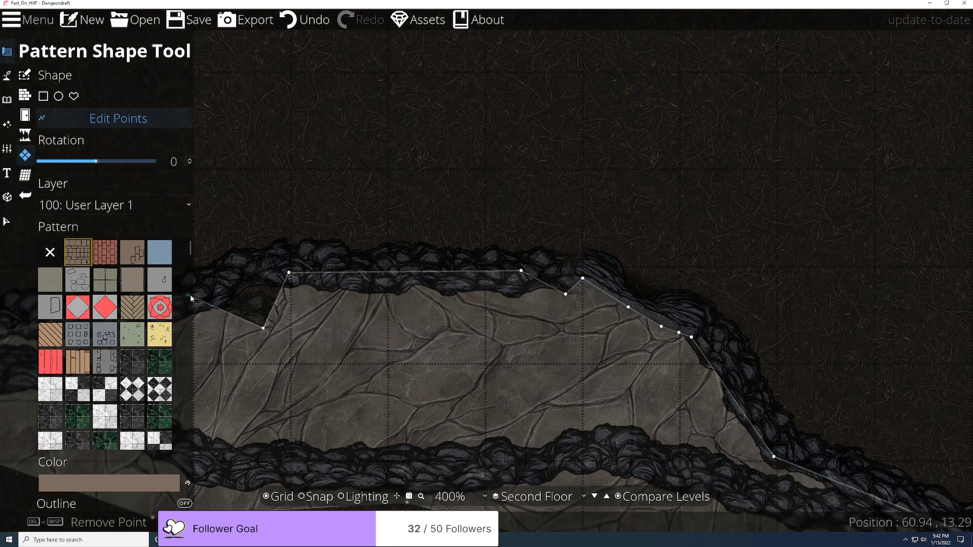
{"action": "left_click_drag", "start_coordinate": [263, 327], "coordinate": [253, 273]}
{"action": "left_click", "coordinate": [251, 309]}
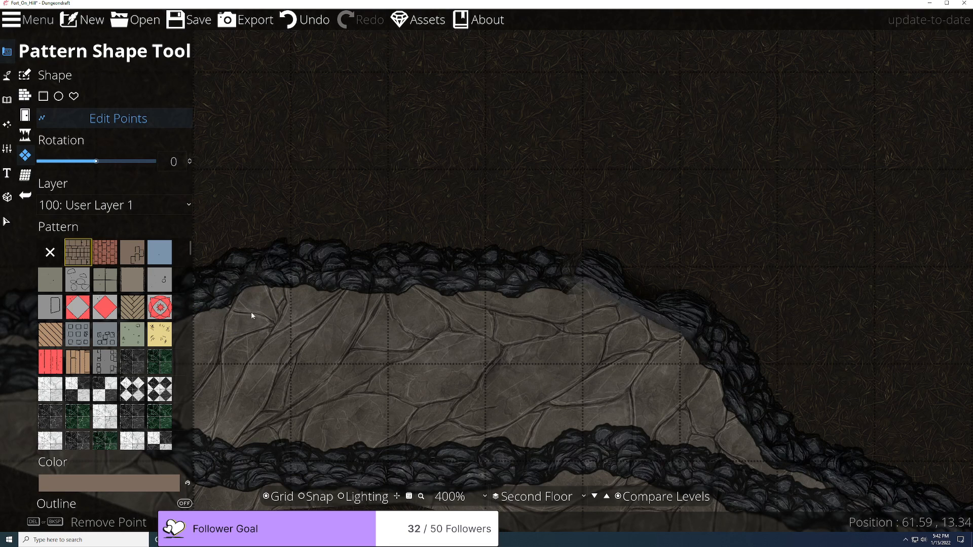
{"action": "scroll", "coordinate": [357, 373], "scroll_direction": "down", "scroll_amount": 2}
{"action": "scroll", "coordinate": [390, 378], "scroll_direction": "up", "scroll_amount": 2}
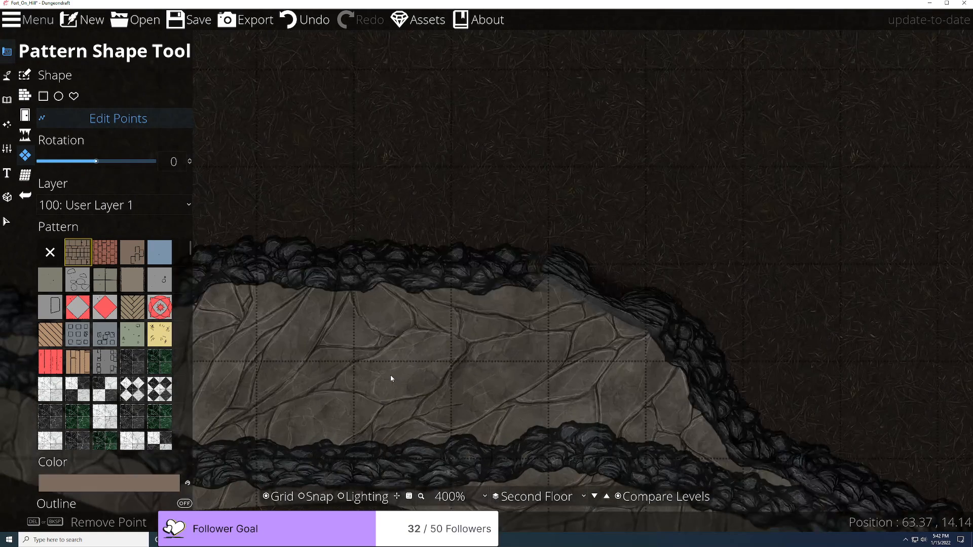
{"action": "scroll", "coordinate": [755, 221], "scroll_direction": "up", "scroll_amount": 2}
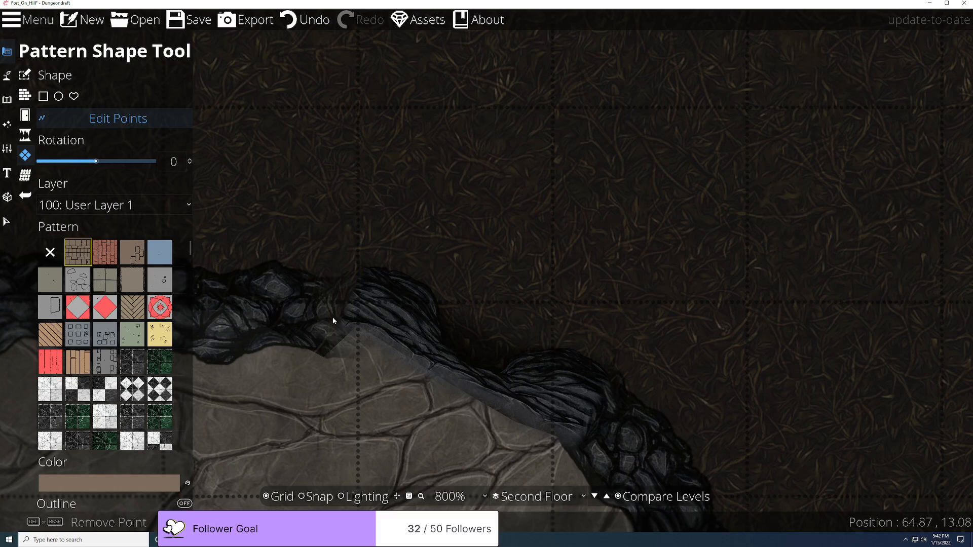
{"action": "scroll", "coordinate": [333, 321], "scroll_direction": "down", "scroll_amount": 3}
{"action": "scroll", "coordinate": [333, 321], "scroll_direction": "up", "scroll_amount": 3}
{"action": "scroll", "coordinate": [339, 297], "scroll_direction": "down", "scroll_amount": 4}
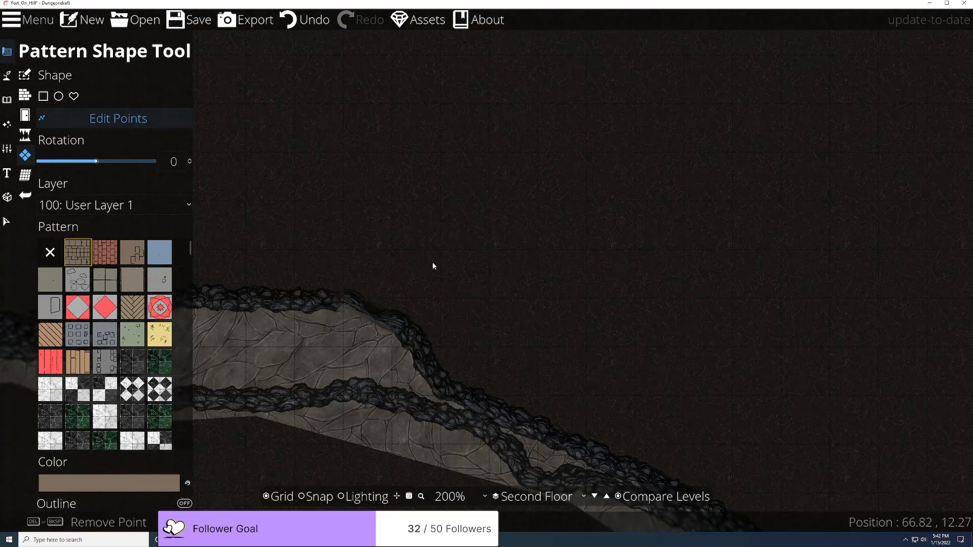
{"action": "left_click_drag", "start_coordinate": [433, 269], "coordinate": [580, 286]}
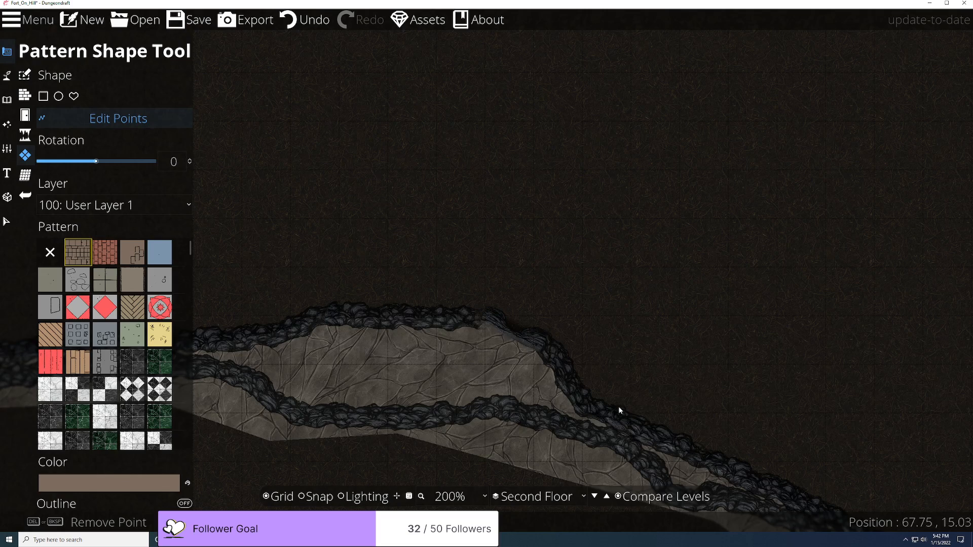
Step: Hide the lower floor so the second floor is viewed on its own
{"action": "left_click", "coordinate": [618, 497]}
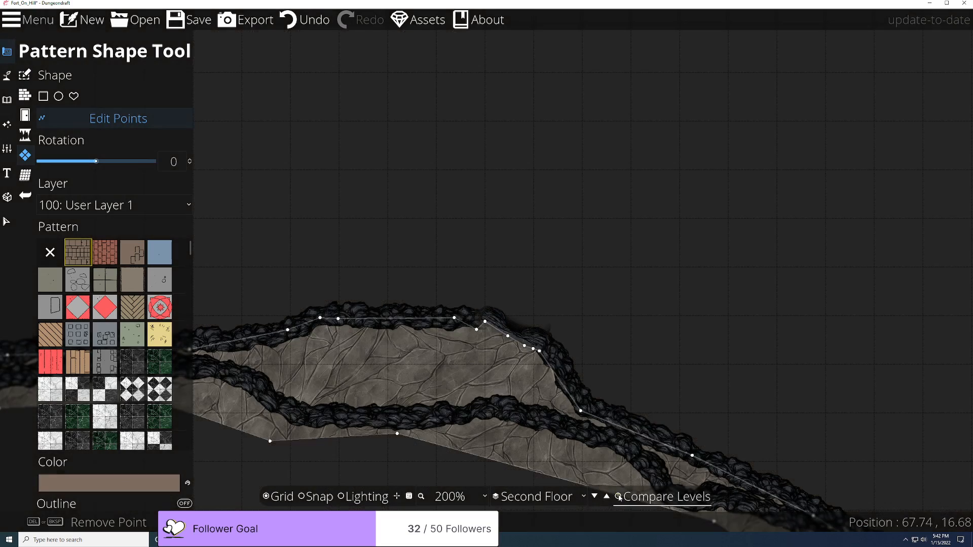
{"action": "scroll", "coordinate": [586, 389], "scroll_direction": "up", "scroll_amount": 3}
{"action": "scroll", "coordinate": [563, 373], "scroll_direction": "down", "scroll_amount": 2}
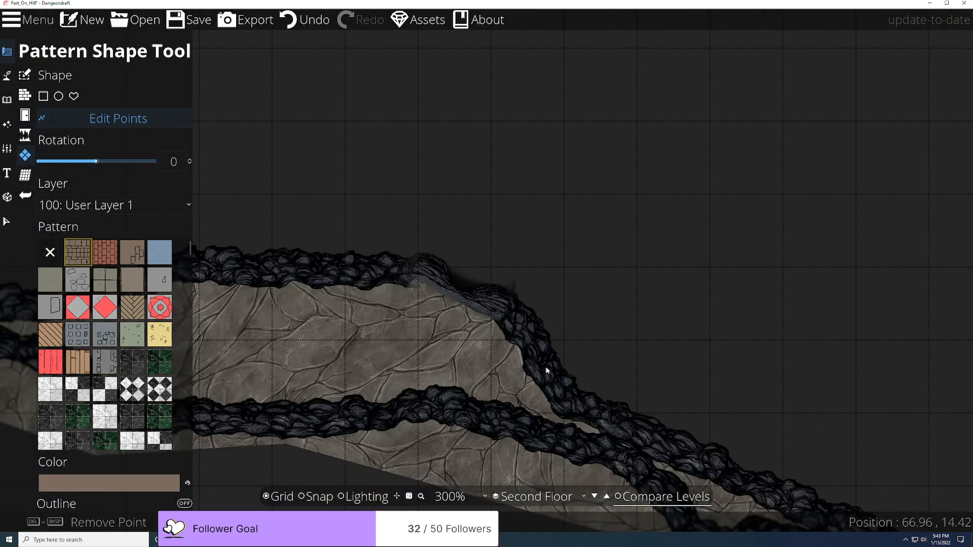
{"action": "scroll", "coordinate": [420, 332], "scroll_direction": "up", "scroll_amount": 2}
Step: Add and raise points so the floor's top edge tucks under the curving wall, then return to Select
{"action": "left_click", "coordinate": [518, 249]}
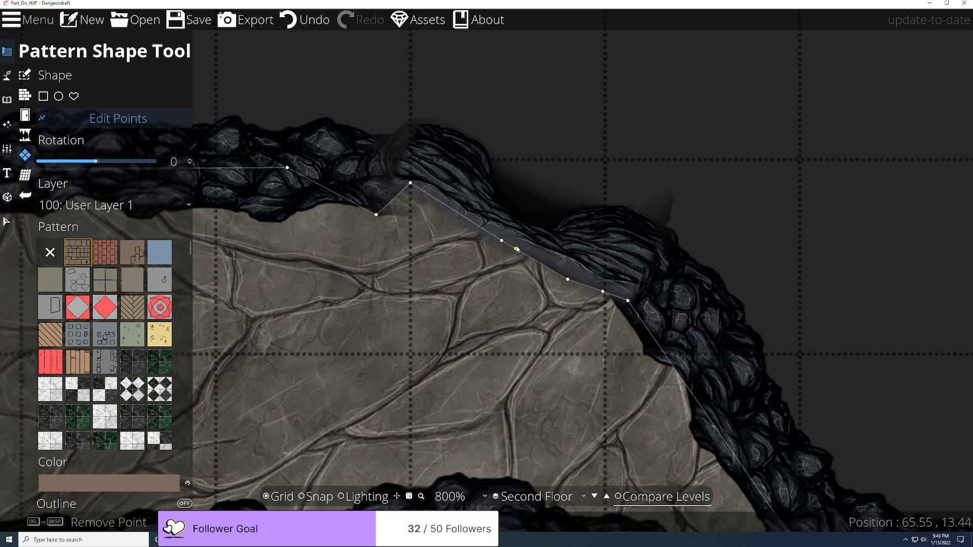
{"action": "left_click", "coordinate": [523, 300]}
{"action": "left_click", "coordinate": [556, 286]}
{"action": "left_click_drag", "start_coordinate": [569, 281], "coordinate": [572, 270]}
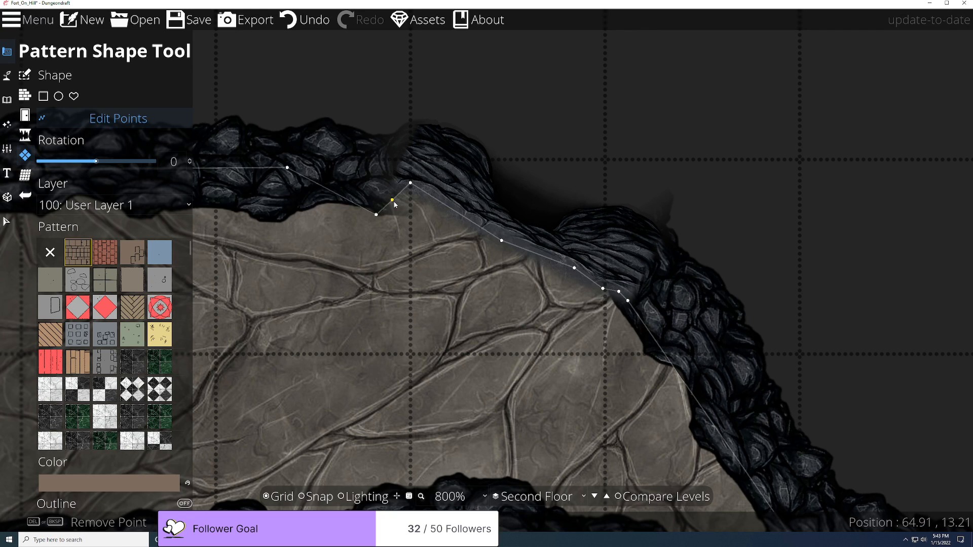
{"action": "left_click", "coordinate": [344, 179]}
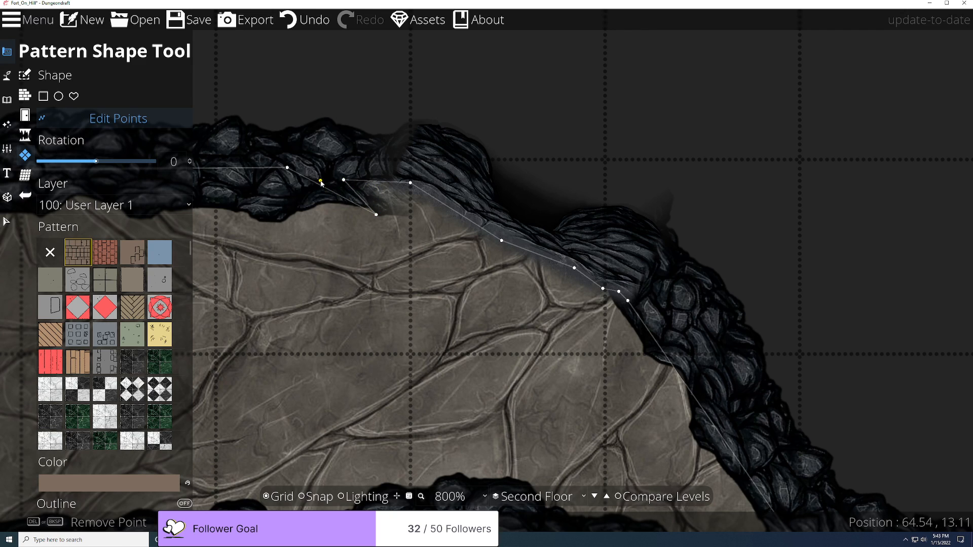
{"action": "scroll", "coordinate": [329, 229], "scroll_direction": "down", "scroll_amount": 4}
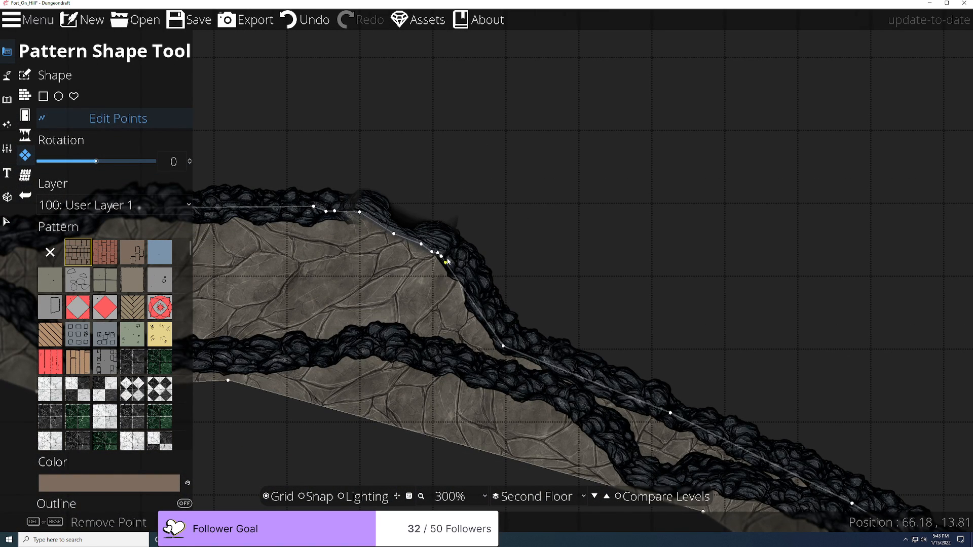
{"action": "scroll", "coordinate": [299, 244], "scroll_direction": "up", "scroll_amount": 4}
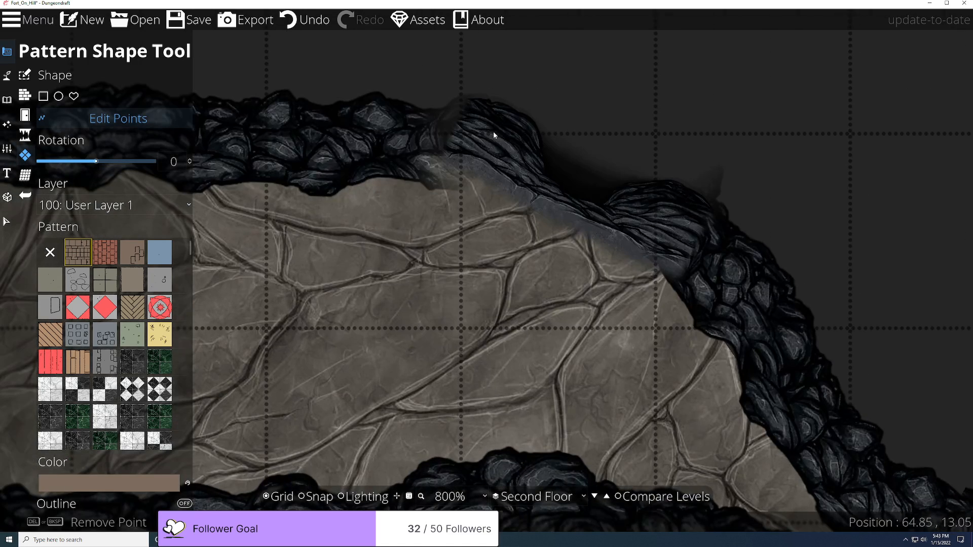
{"action": "scroll", "coordinate": [557, 126], "scroll_direction": "down", "scroll_amount": 5}
{"action": "scroll", "coordinate": [612, 202], "scroll_direction": "up", "scroll_amount": 4}
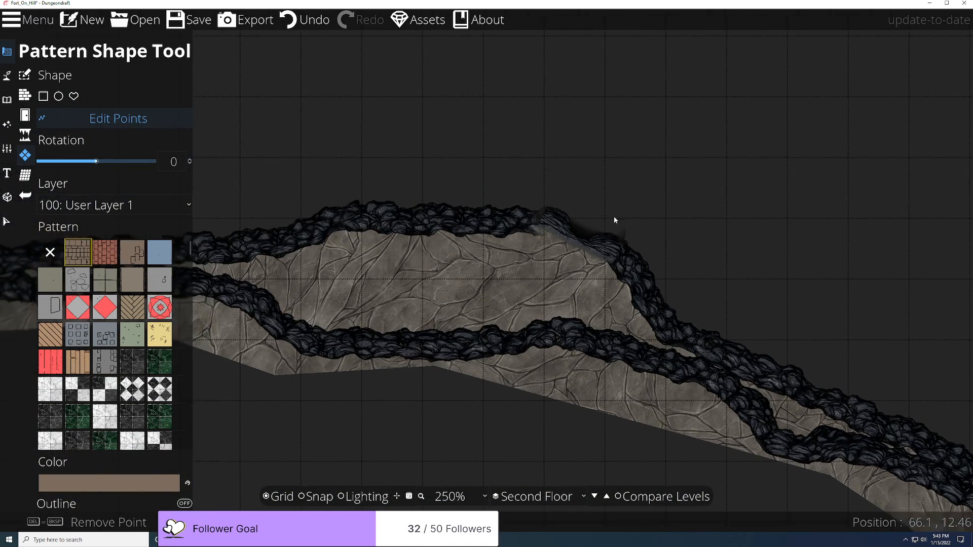
{"action": "left_click", "coordinate": [7, 222]}
Step: Select the rock wall path with the Terrain Path Tool in Edit Points mode
{"action": "left_click", "coordinate": [10, 101]}
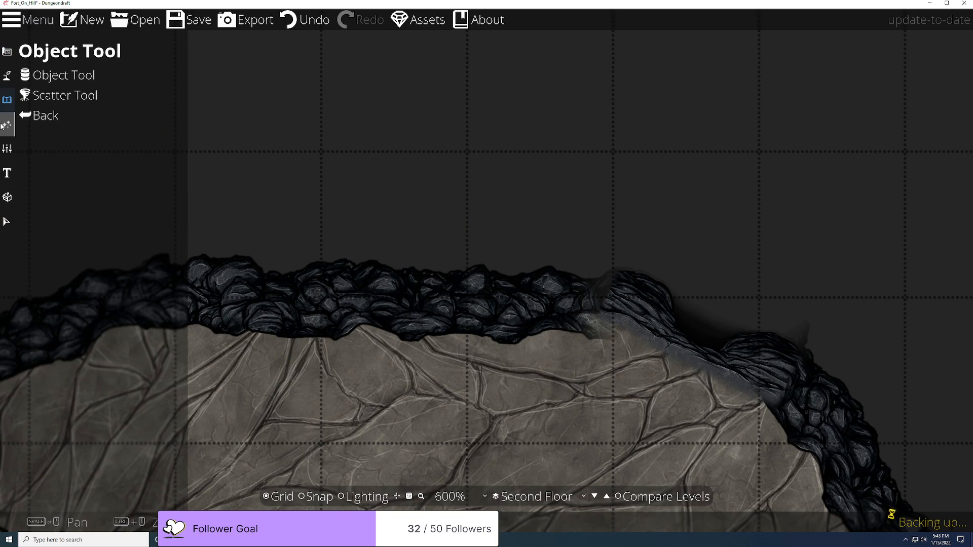
{"action": "left_click", "coordinate": [8, 124]}
{"action": "left_click", "coordinate": [8, 76]}
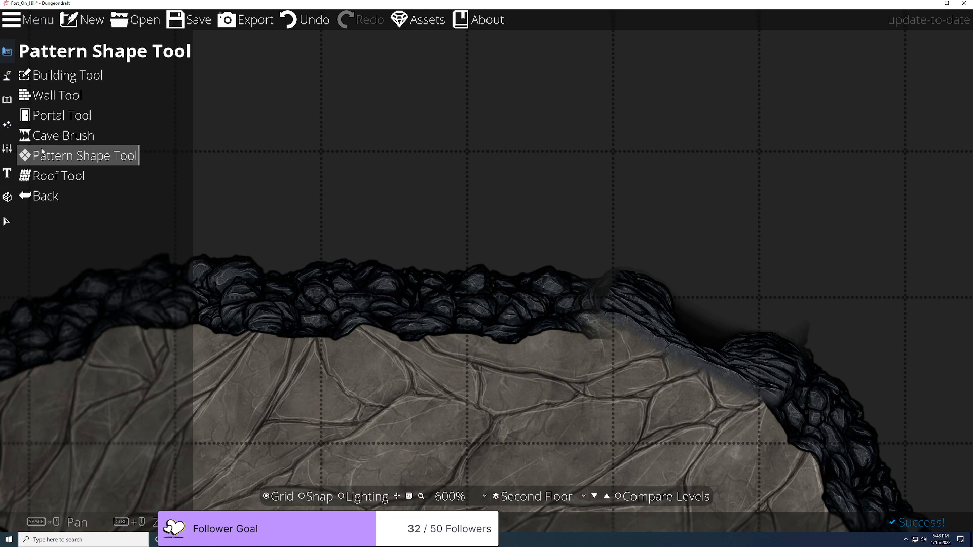
{"action": "left_click", "coordinate": [7, 76]}
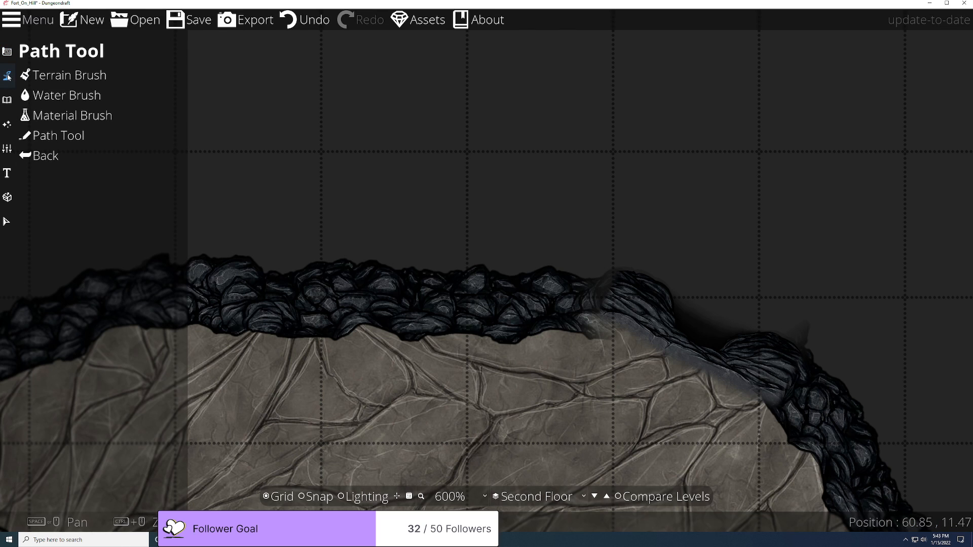
{"action": "left_click", "coordinate": [55, 135]}
{"action": "left_click", "coordinate": [107, 75]}
{"action": "left_click", "coordinate": [586, 296]}
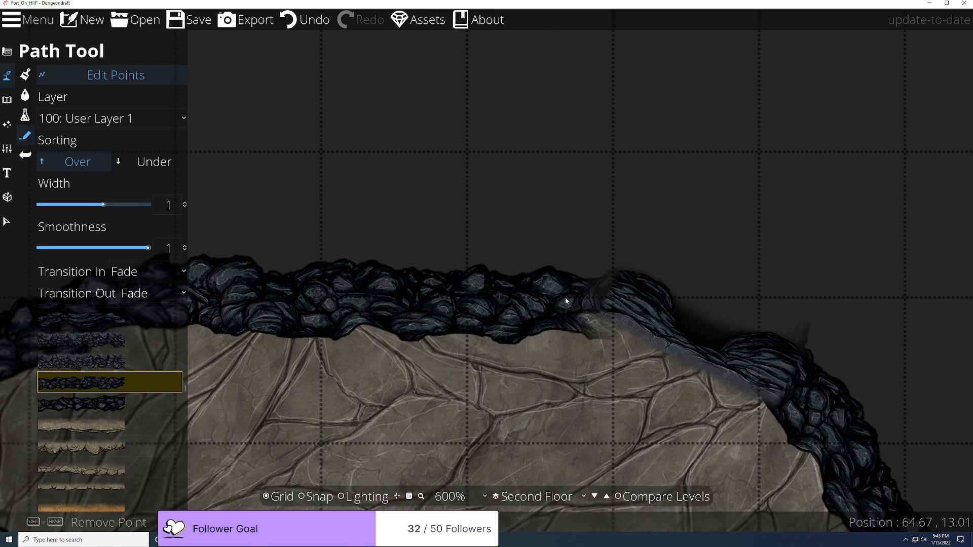
Step: Add a control point and move the wall points to cover the floor's top edge and bend
{"action": "left_click", "coordinate": [584, 310]}
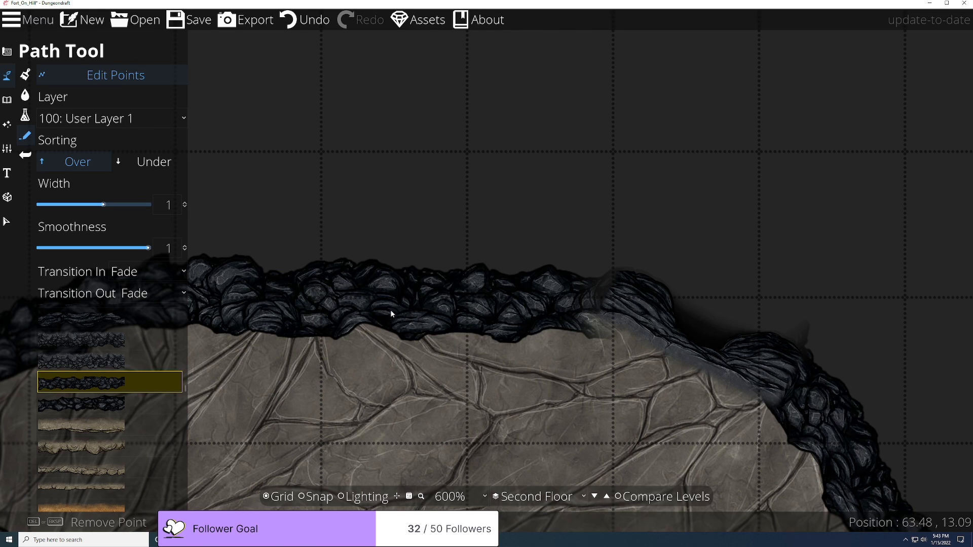
{"action": "scroll", "coordinate": [391, 309], "scroll_direction": "down", "scroll_amount": 3}
{"action": "left_click_drag", "start_coordinate": [396, 310], "coordinate": [499, 316]}
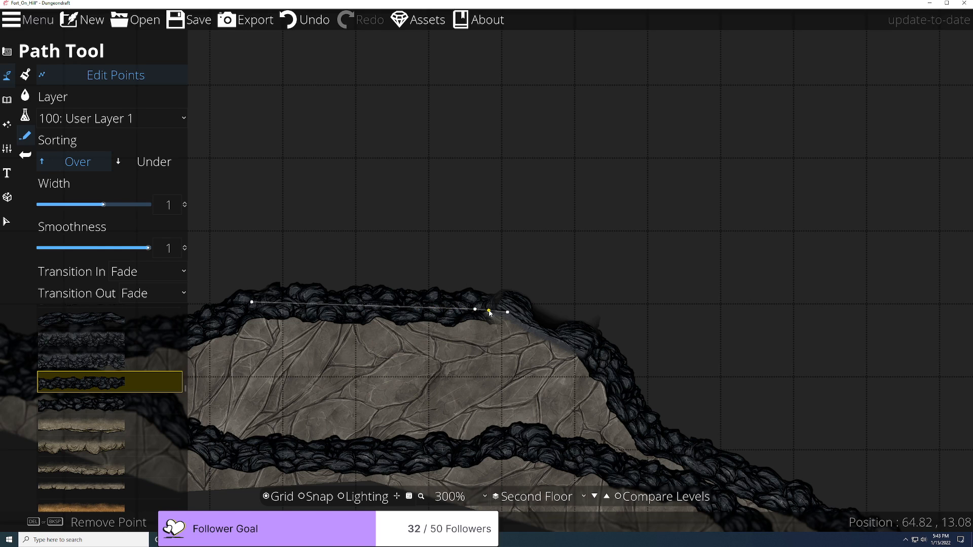
{"action": "scroll", "coordinate": [508, 322], "scroll_direction": "up", "scroll_amount": 3}
{"action": "scroll", "coordinate": [508, 327], "scroll_direction": "up", "scroll_amount": 2}
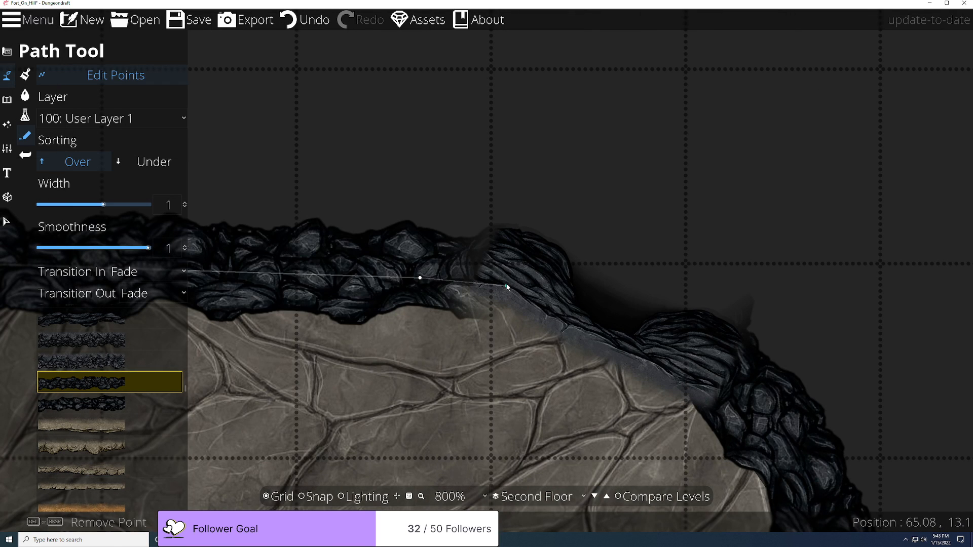
{"action": "left_click_drag", "start_coordinate": [512, 292], "coordinate": [542, 301]}
{"action": "left_click_drag", "start_coordinate": [479, 296], "coordinate": [502, 269]}
{"action": "left_click", "coordinate": [760, 301]}
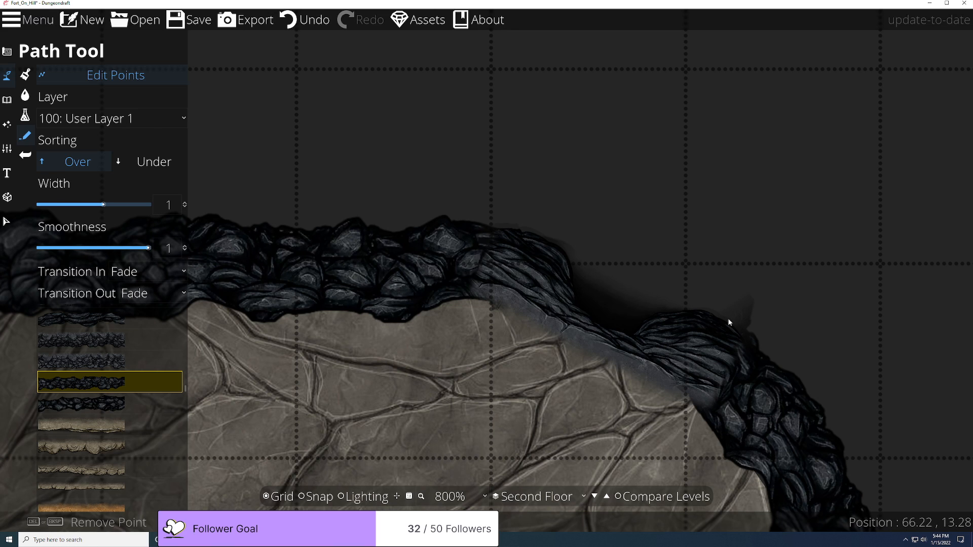
Step: Remove the top point of the wall path at the right-hand bend
{"action": "scroll", "coordinate": [817, 348], "scroll_direction": "down", "scroll_amount": 5}
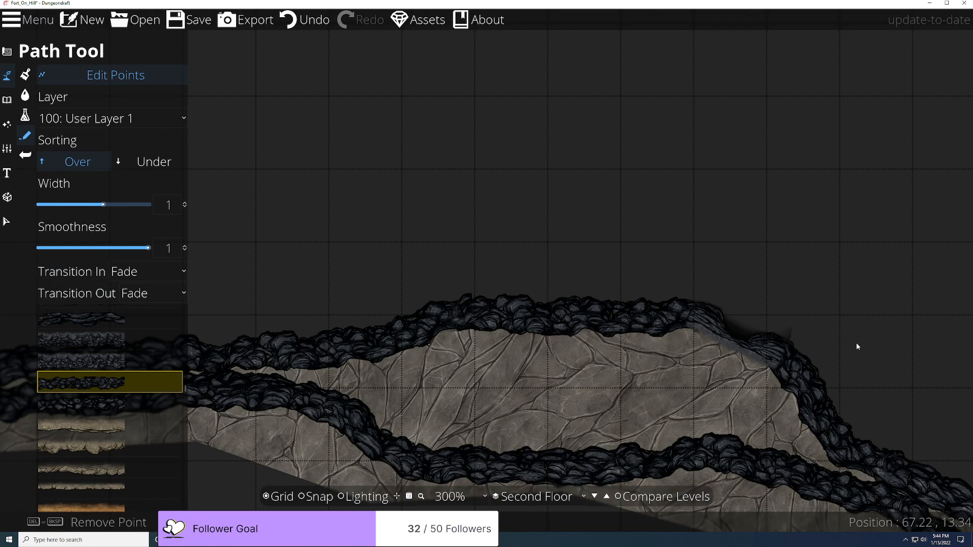
{"action": "scroll", "coordinate": [855, 344], "scroll_direction": "up", "scroll_amount": 5}
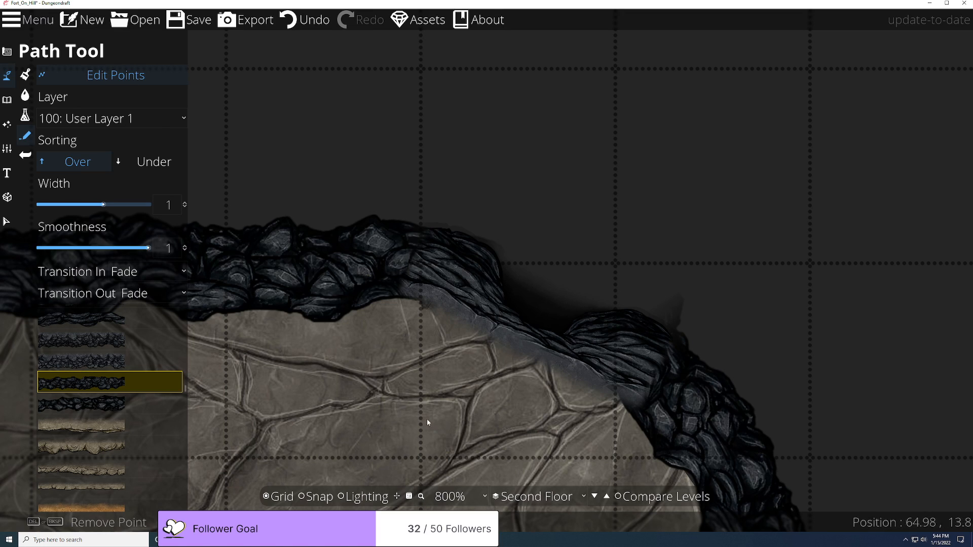
{"action": "left_click_drag", "start_coordinate": [815, 373], "coordinate": [633, 318]}
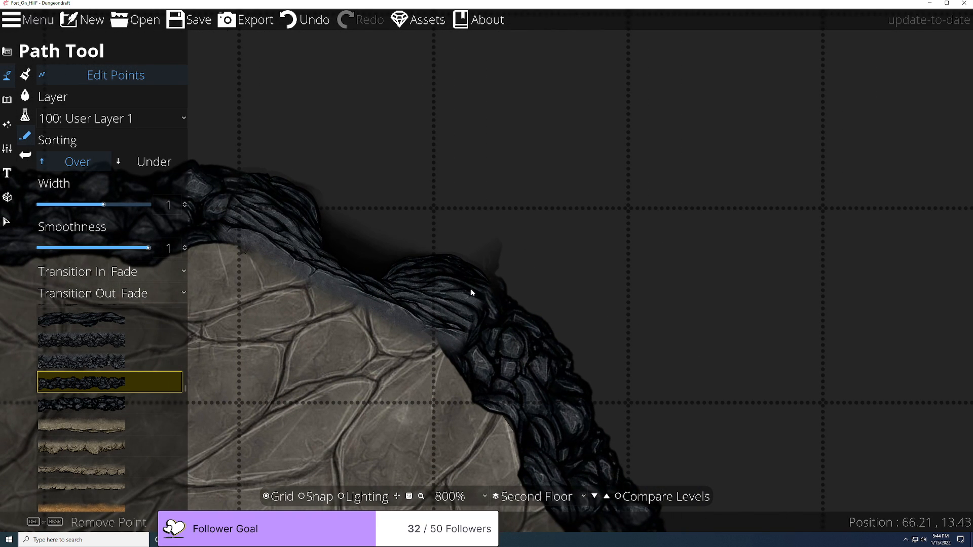
{"action": "left_click", "coordinate": [449, 268]}
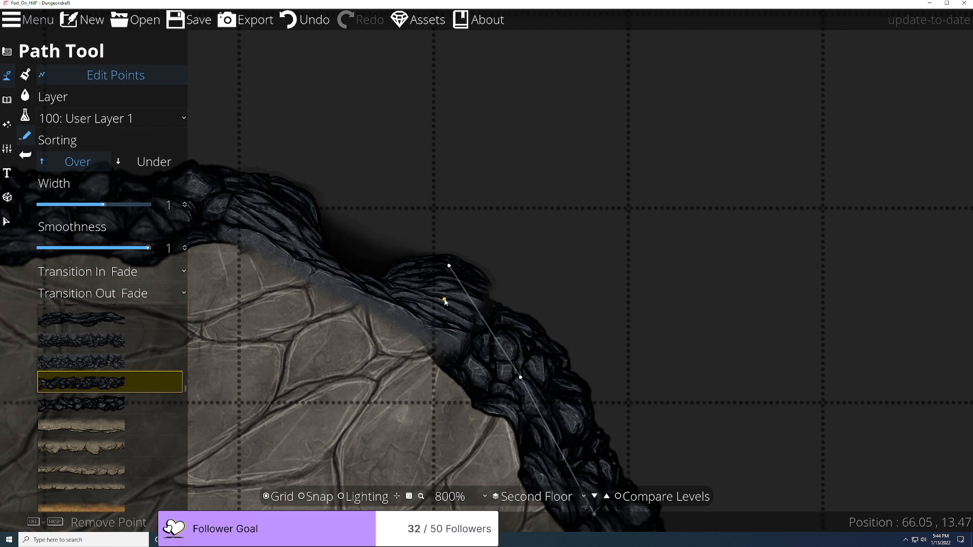
{"action": "left_click", "coordinate": [446, 303]}
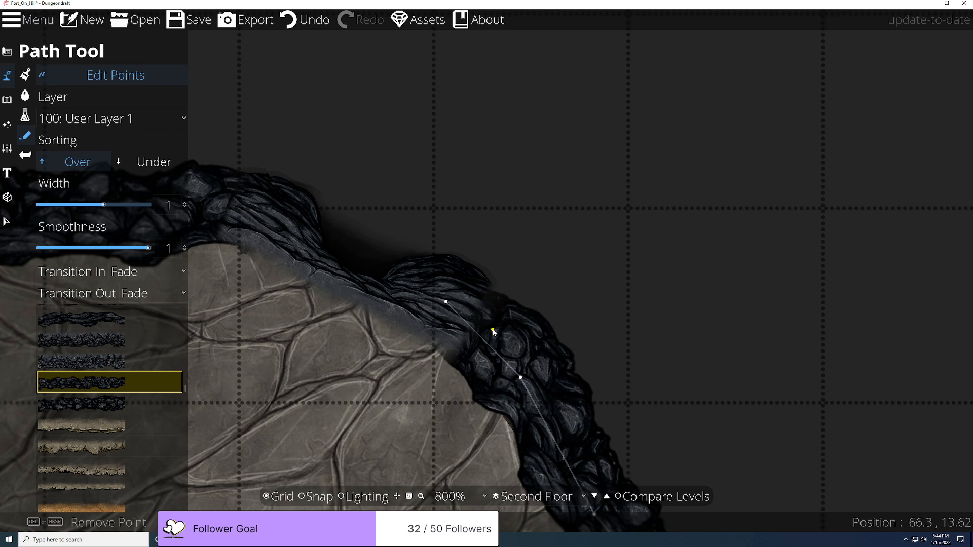
{"action": "left_click", "coordinate": [426, 379]}
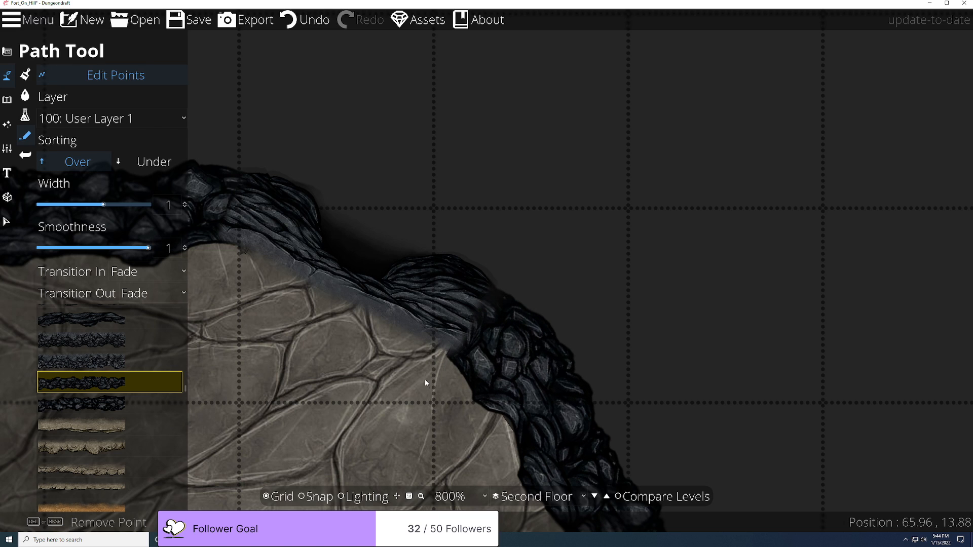
{"action": "scroll", "coordinate": [426, 379], "scroll_direction": "down", "scroll_amount": 4}
{"action": "scroll", "coordinate": [464, 375], "scroll_direction": "up", "scroll_amount": 3}
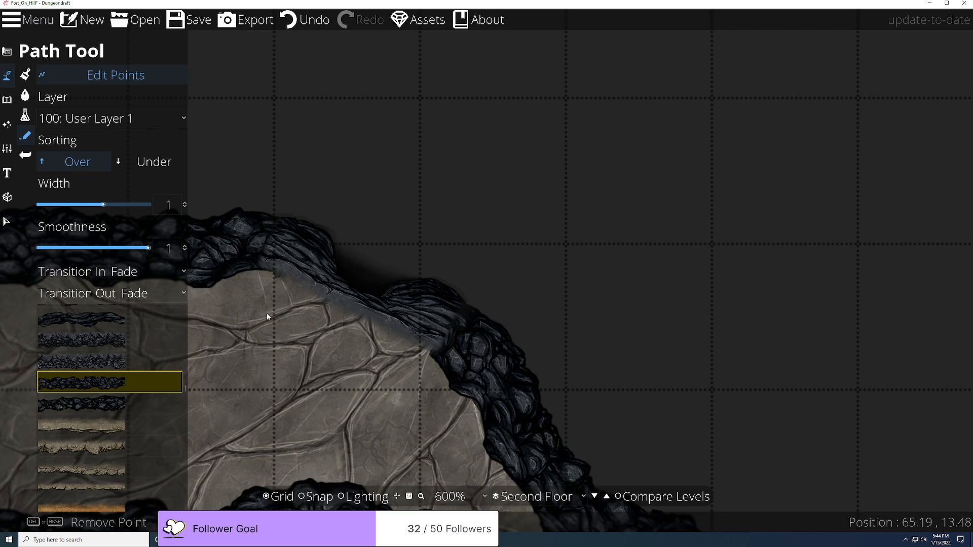
{"action": "scroll", "coordinate": [268, 315], "scroll_direction": "up", "scroll_amount": 1}
{"action": "left_click", "coordinate": [224, 246]}
{"action": "scroll", "coordinate": [224, 246], "scroll_direction": "down", "scroll_amount": 11}
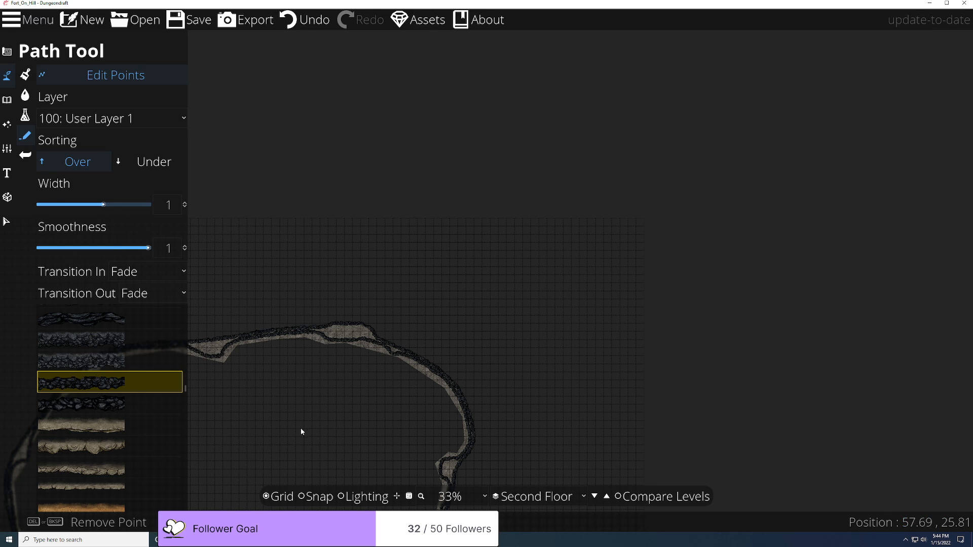
Step: Browse the volcanic Cliff Entrance stones in the Object library, then select the existing cliff arch below the fort
{"action": "scroll", "coordinate": [301, 429], "scroll_direction": "down", "scroll_amount": 2}
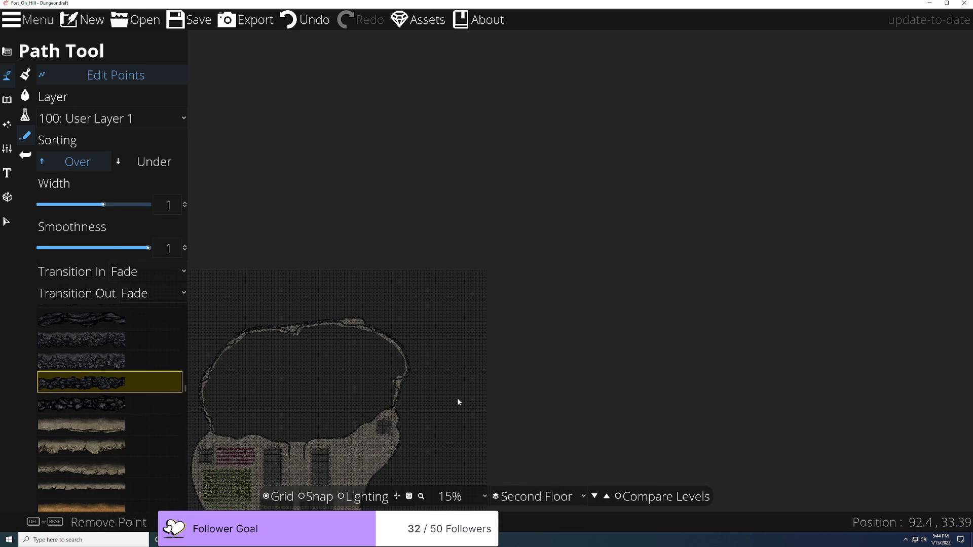
{"action": "left_click_drag", "start_coordinate": [445, 414], "coordinate": [625, 137]}
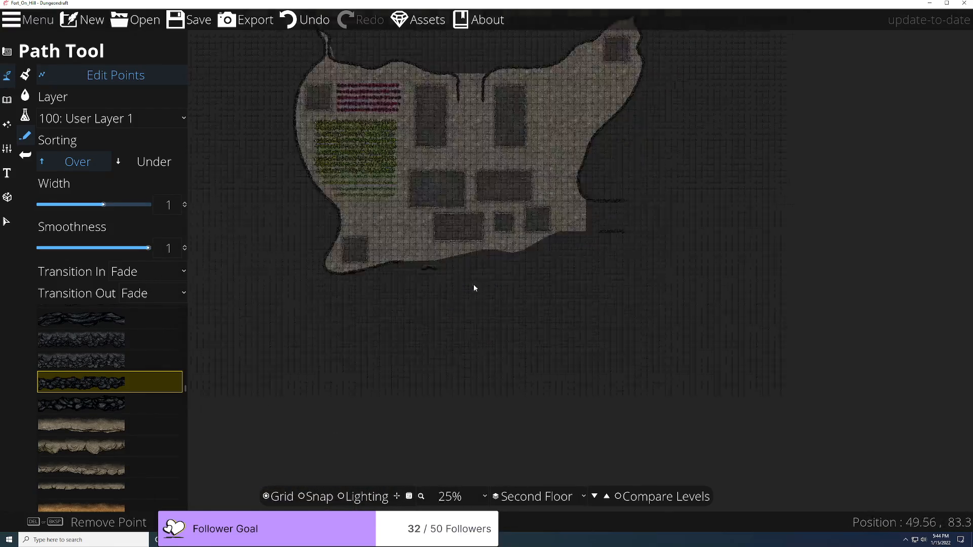
{"action": "scroll", "coordinate": [476, 287], "scroll_direction": "up", "scroll_amount": 5}
{"action": "scroll", "coordinate": [436, 406], "scroll_direction": "up", "scroll_amount": 4}
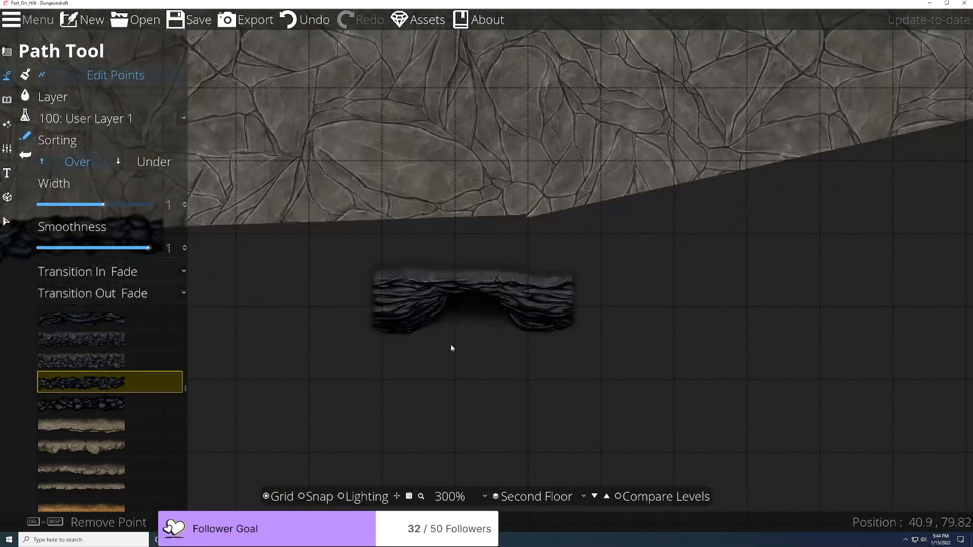
{"action": "left_click", "coordinate": [6, 99]}
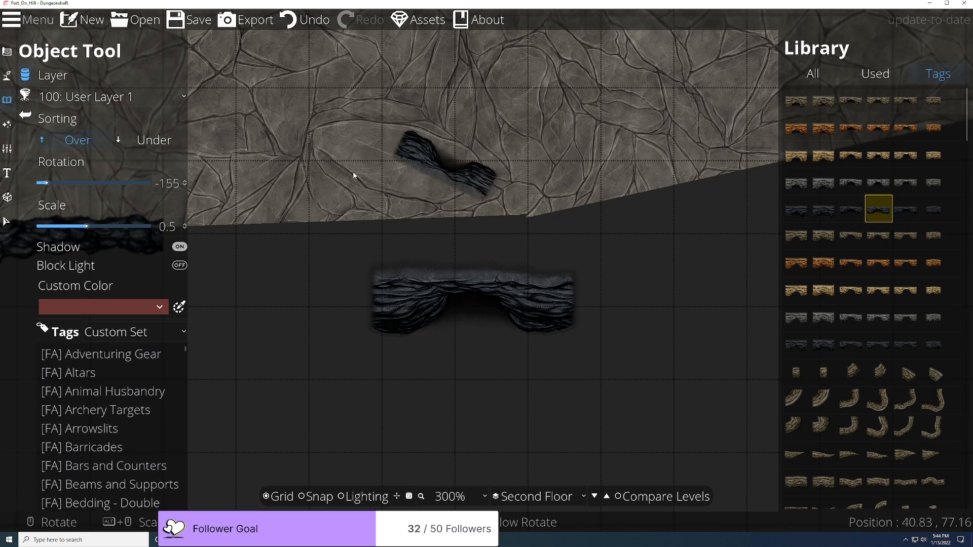
{"action": "mouse_move", "coordinate": [900, 209]}
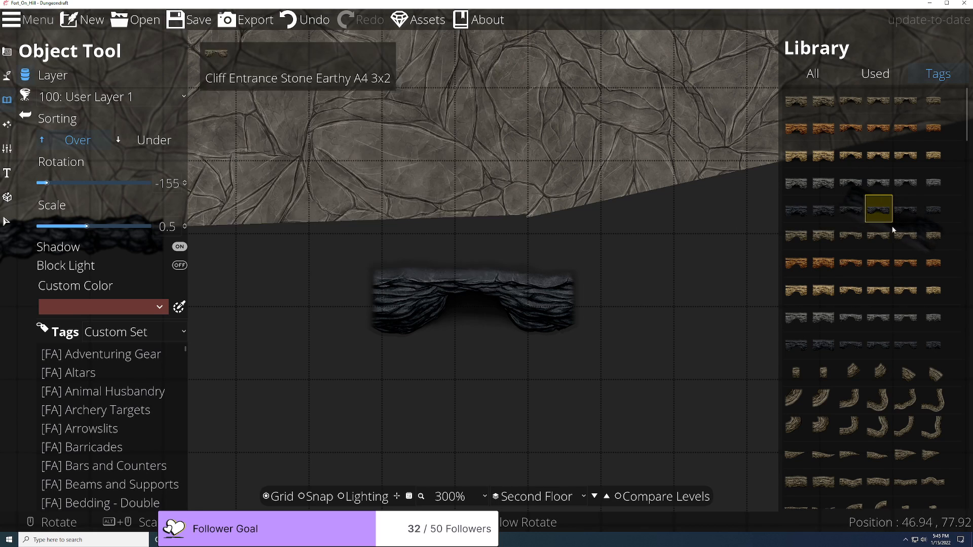
{"action": "left_click", "coordinate": [916, 213]}
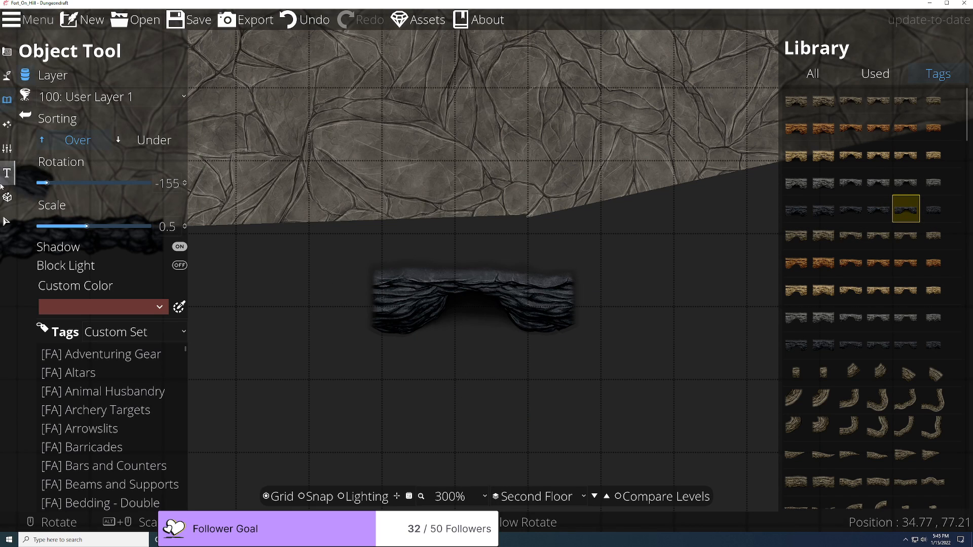
{"action": "left_click", "coordinate": [7, 222]}
{"action": "left_click", "coordinate": [489, 306]}
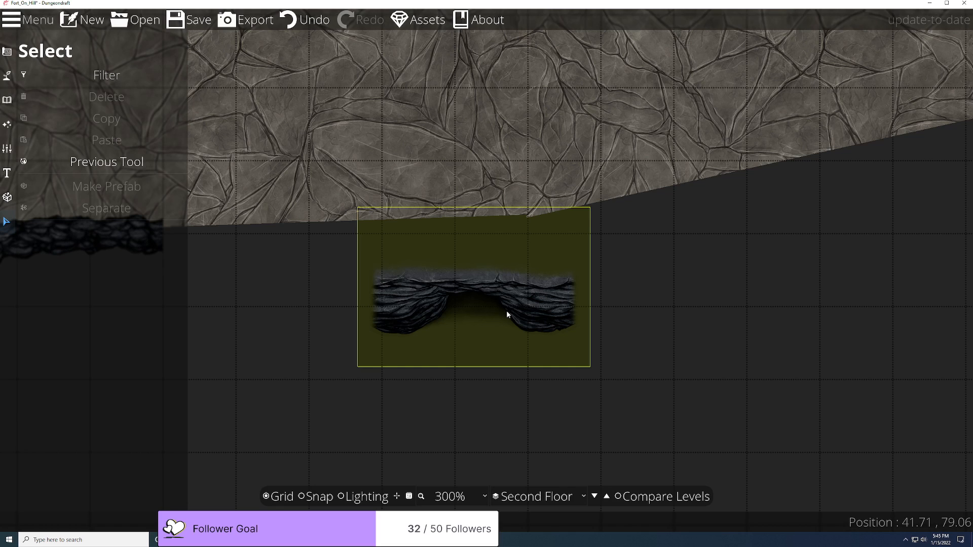
Step: Delete the stray volcanic cliff entrance arch from the second floor
{"action": "left_click_drag", "start_coordinate": [545, 299], "coordinate": [471, 316]}
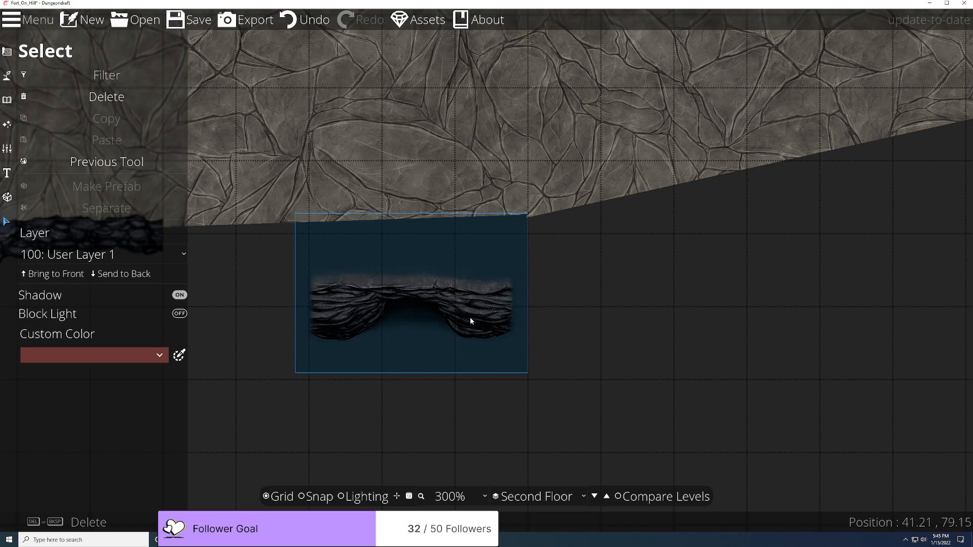
{"action": "key", "text": "Delete"}
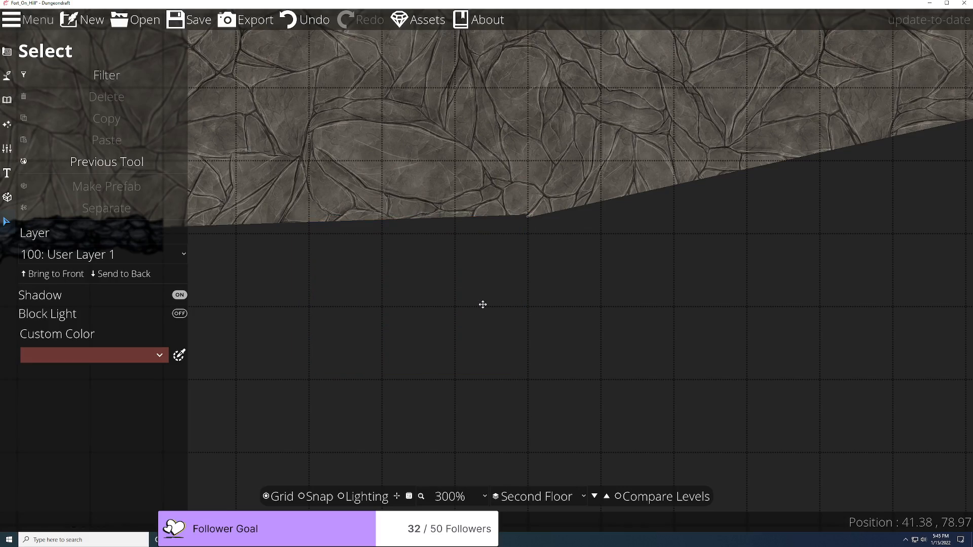
{"action": "scroll", "coordinate": [483, 304], "scroll_direction": "down", "scroll_amount": 15}
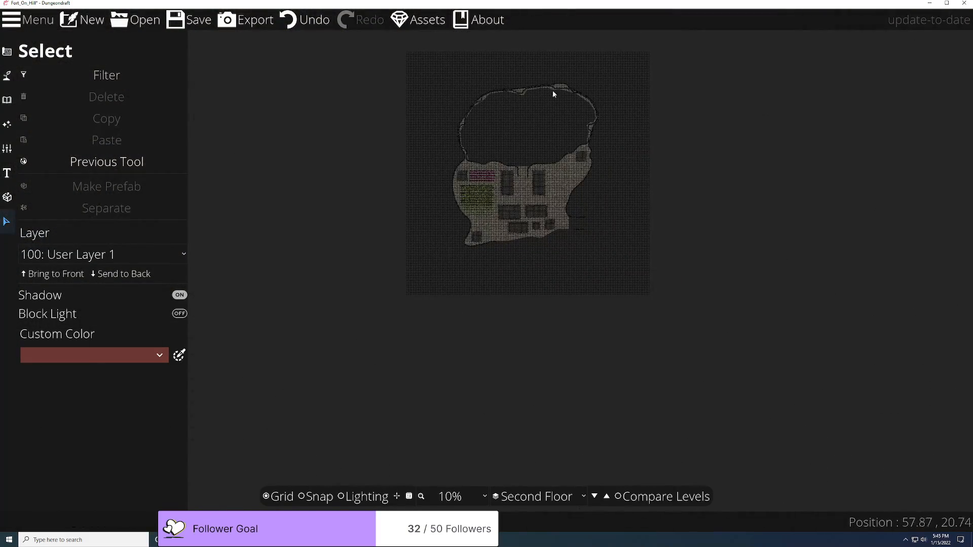
{"action": "scroll", "coordinate": [557, 90], "scroll_direction": "up", "scroll_amount": 6}
{"action": "scroll", "coordinate": [557, 87], "scroll_direction": "up", "scroll_amount": 11}
{"action": "scroll", "coordinate": [535, 168], "scroll_direction": "down", "scroll_amount": 15}
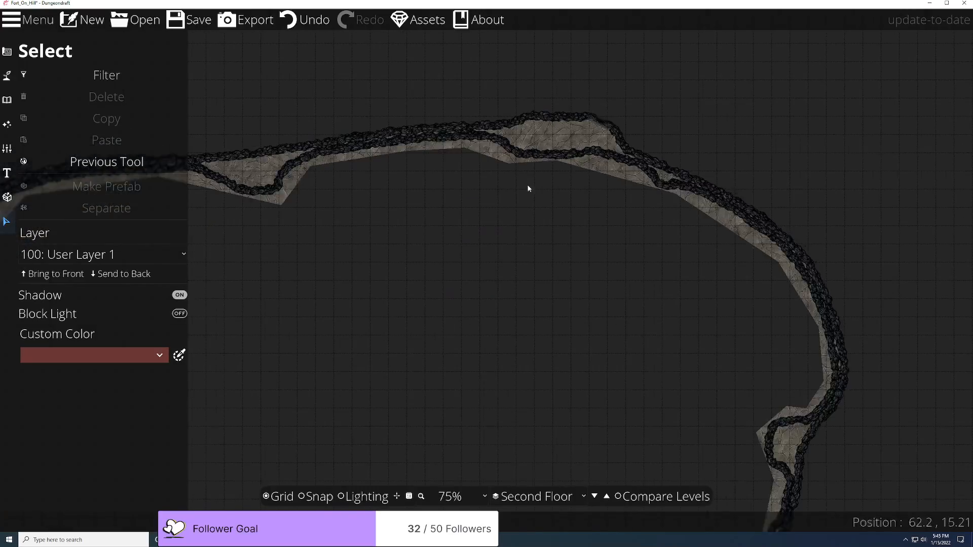
{"action": "scroll", "coordinate": [528, 413], "scroll_direction": "up", "scroll_amount": 8}
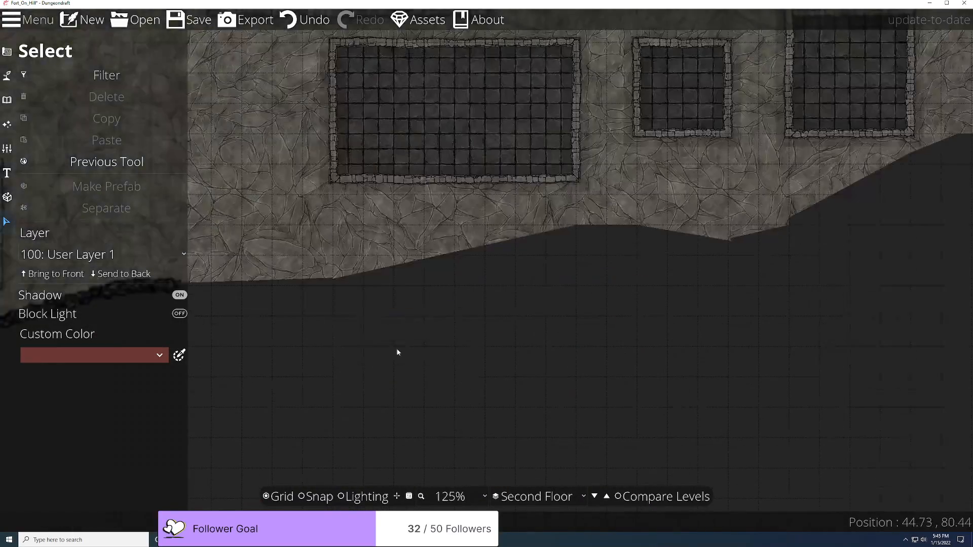
Step: Choose a dark cliff piece in the Object Tool near the floor's lower edge
{"action": "left_click_drag", "start_coordinate": [415, 337], "coordinate": [571, 370]}
{"action": "scroll", "coordinate": [558, 374], "scroll_direction": "up", "scroll_amount": 3}
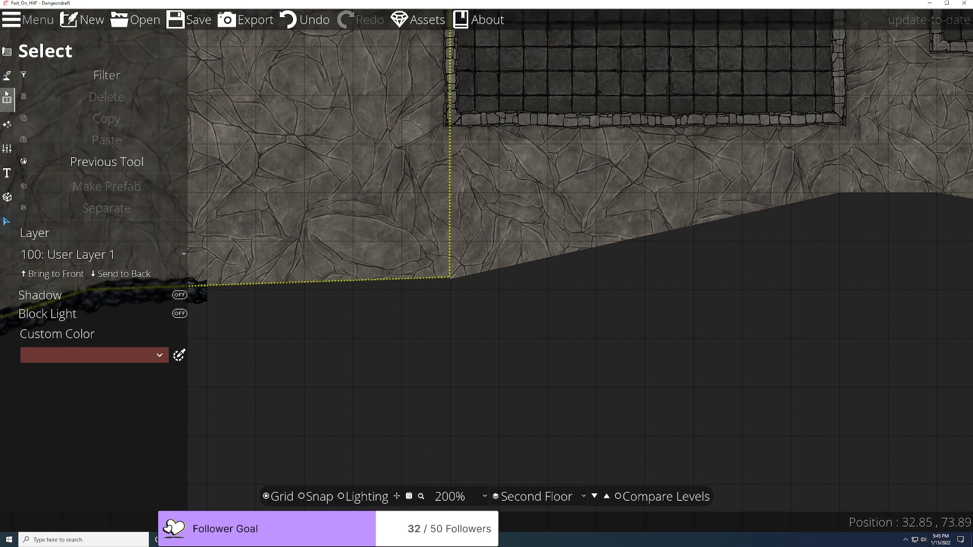
{"action": "left_click", "coordinate": [7, 96]}
{"action": "left_click", "coordinate": [61, 75]}
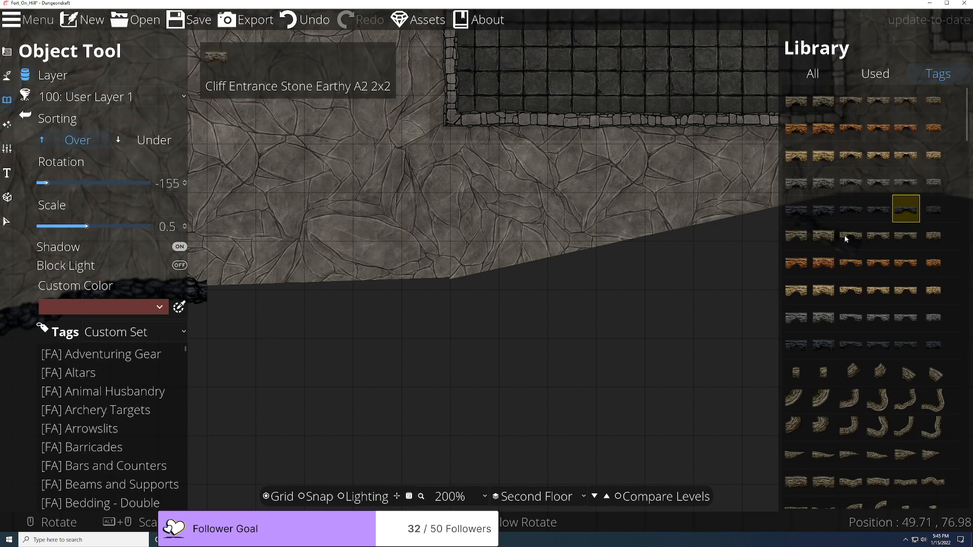
Step: Enable grid snapping and place a dark cliff piece at the floor's lower edge
{"action": "scroll", "coordinate": [397, 367], "scroll_direction": "up", "scroll_amount": 6}
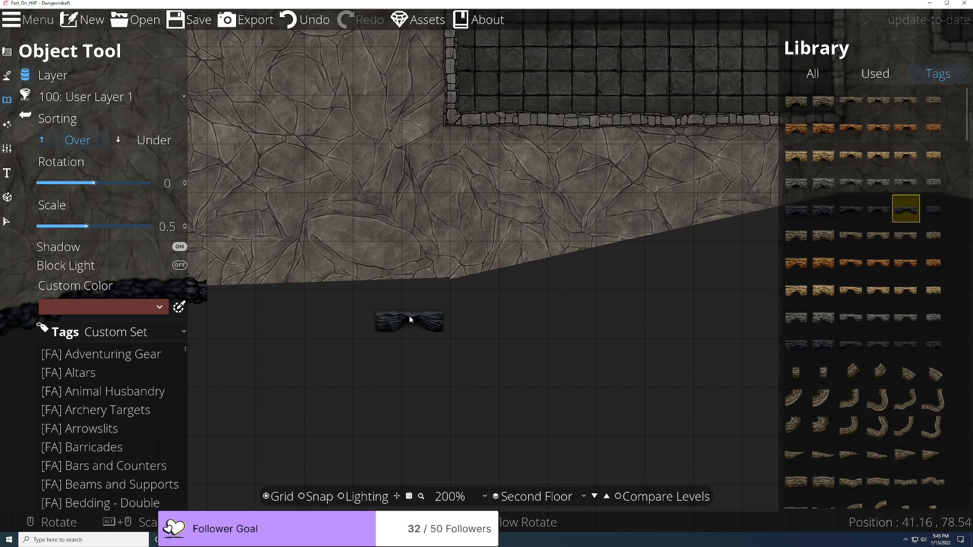
{"action": "left_click_drag", "start_coordinate": [409, 318], "coordinate": [472, 323]}
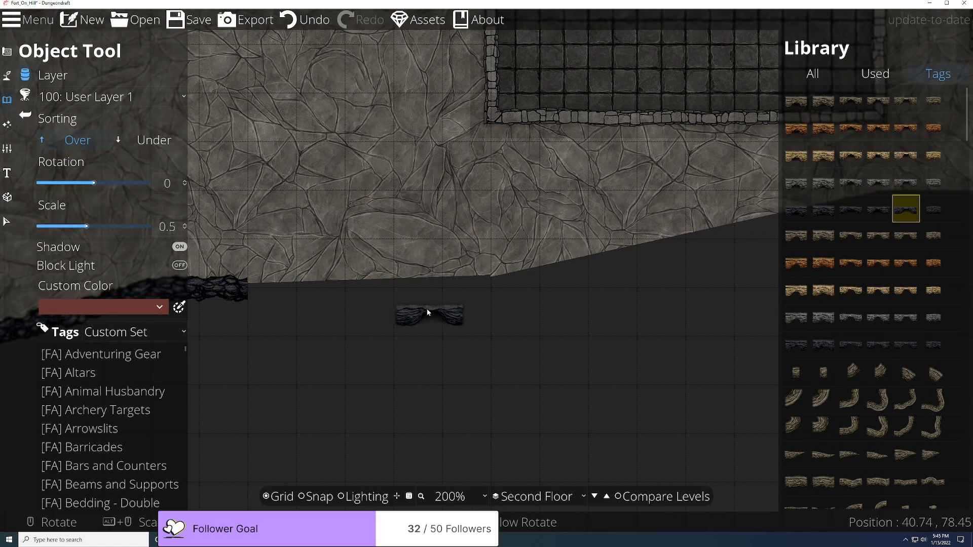
{"action": "left_click", "coordinate": [318, 496]}
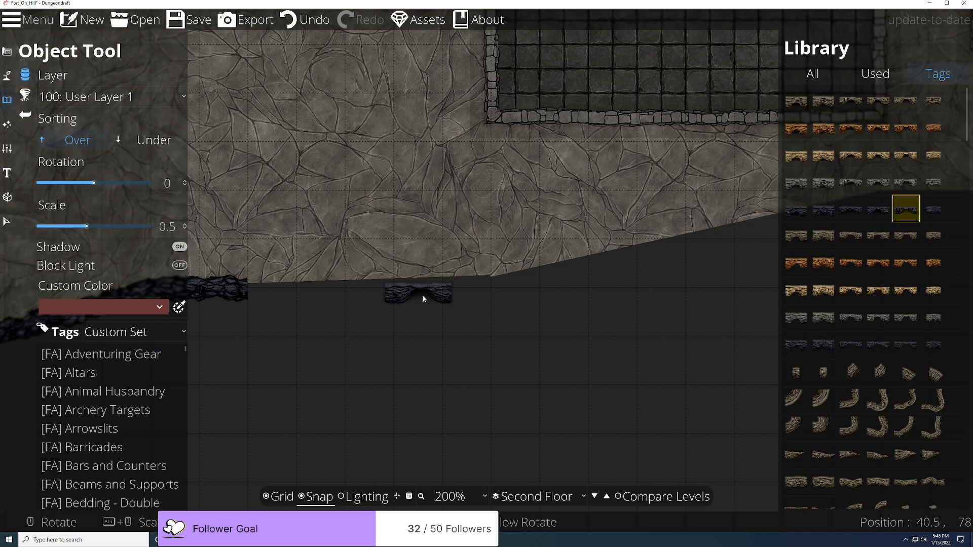
{"action": "left_click", "coordinate": [423, 299]}
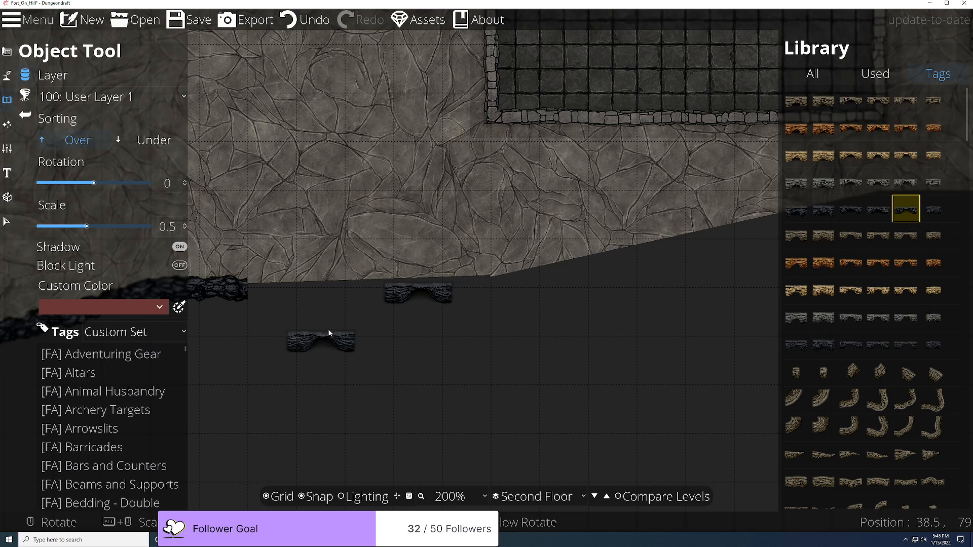
{"action": "left_click", "coordinate": [179, 248]}
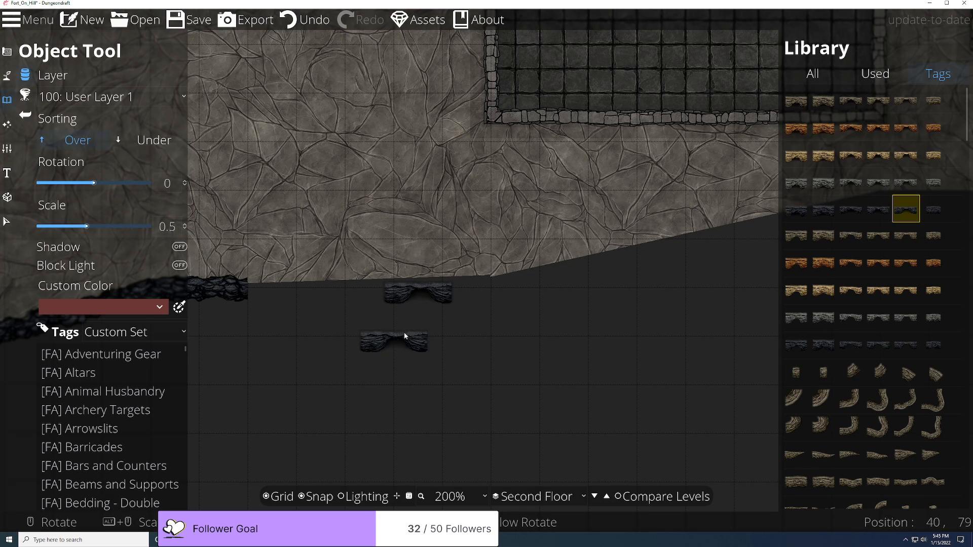
Step: Undo the extra placements, leaving one shadowless cliff piece against the floor edge
{"action": "key", "text": "ctrl+z"}
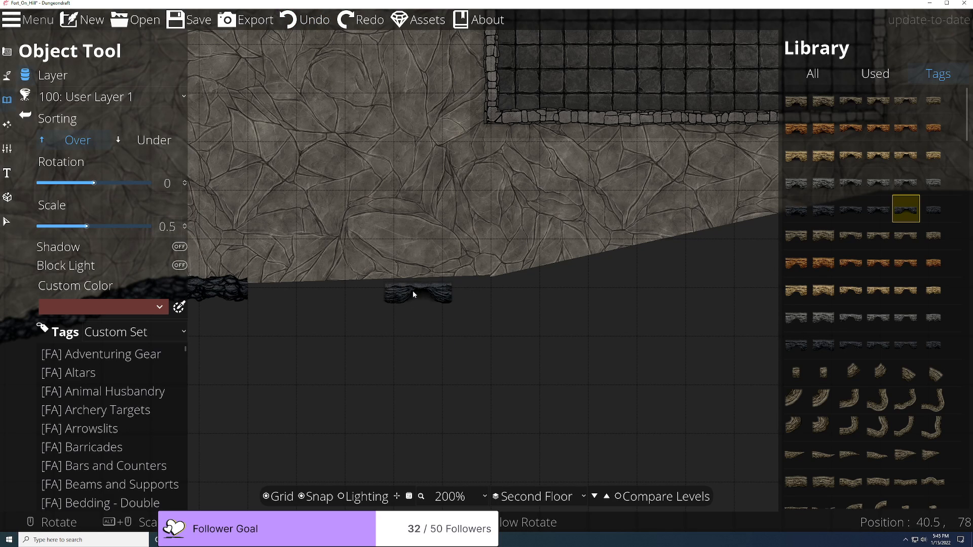
{"action": "left_click", "coordinate": [413, 291]}
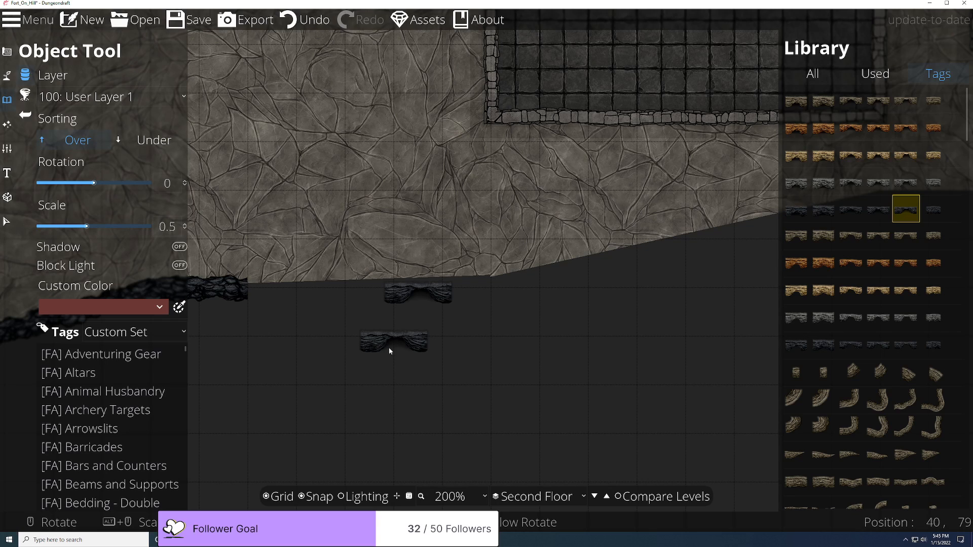
{"action": "left_click", "coordinate": [179, 247]}
{"action": "left_click", "coordinate": [420, 317]}
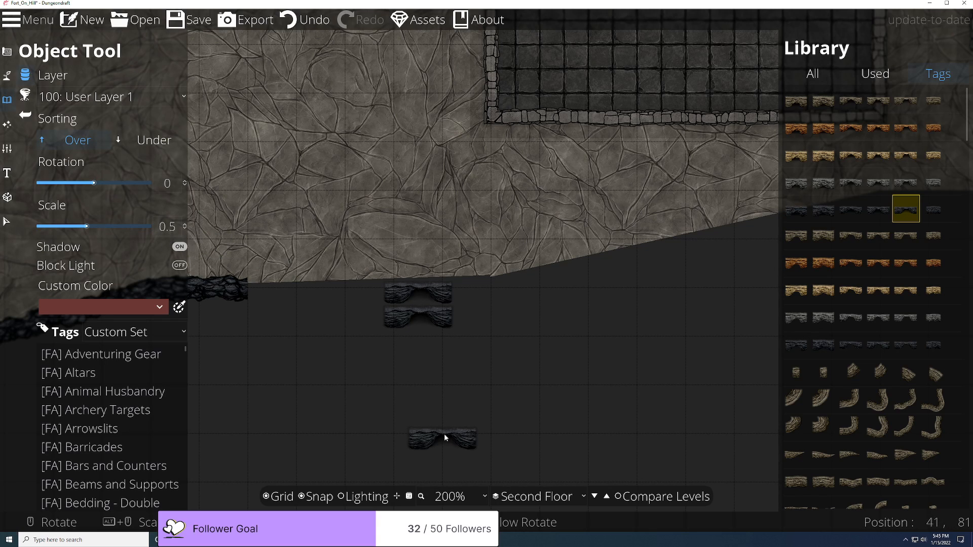
{"action": "key", "text": "ctrl+z"}
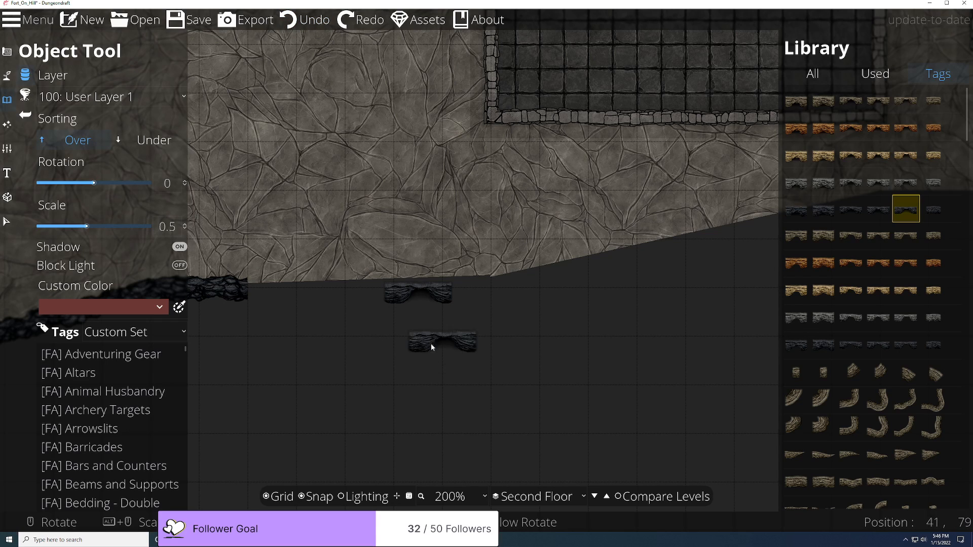
{"action": "left_click", "coordinate": [417, 289]}
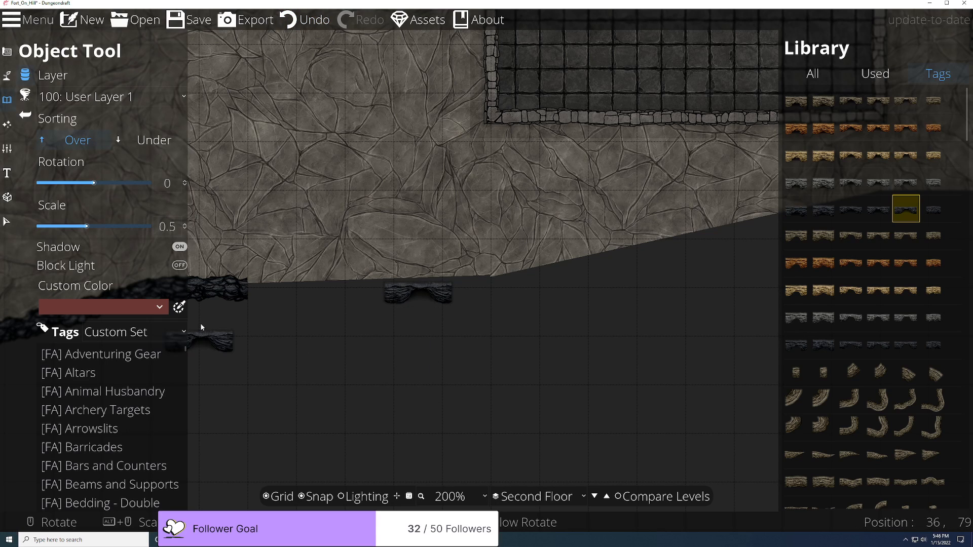
{"action": "key", "text": "ctrl+z"}
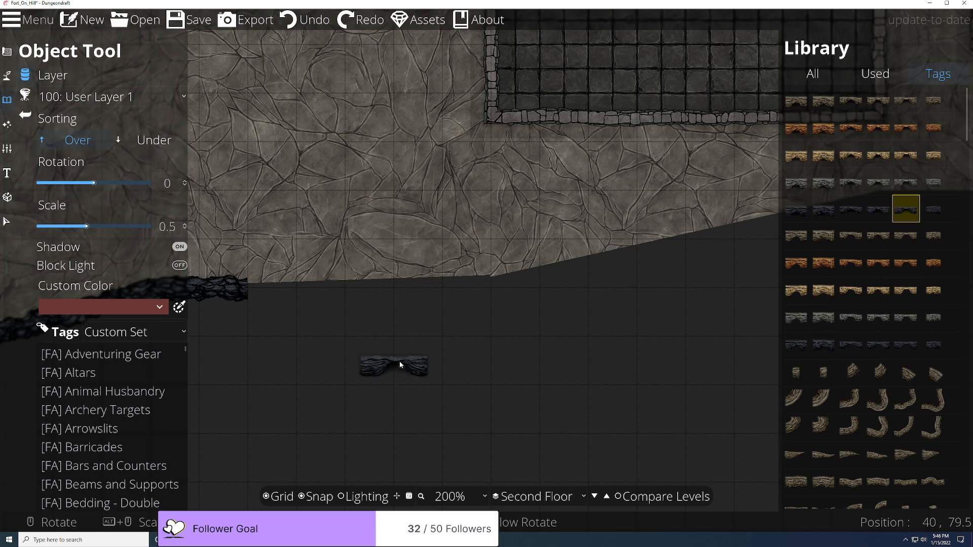
{"action": "left_click", "coordinate": [184, 247]}
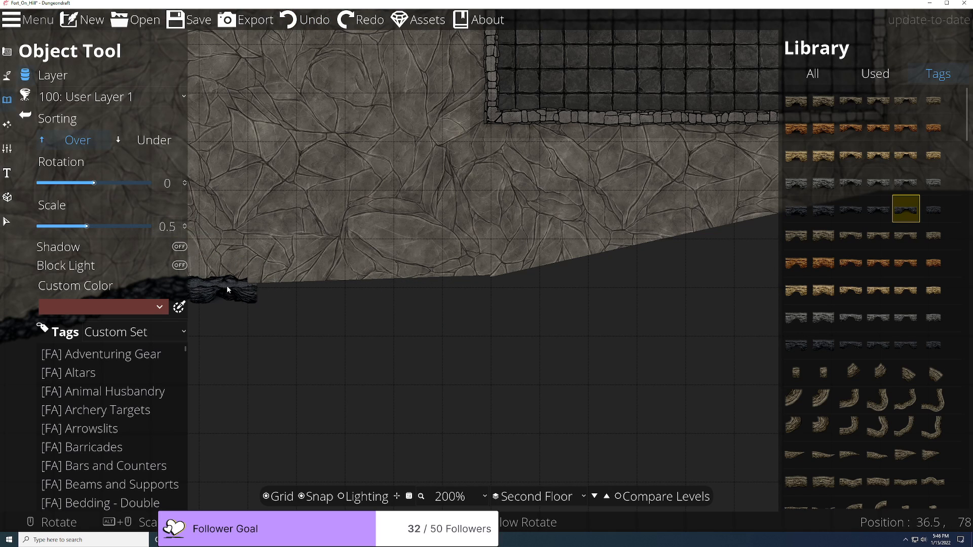
{"action": "left_click", "coordinate": [418, 289]}
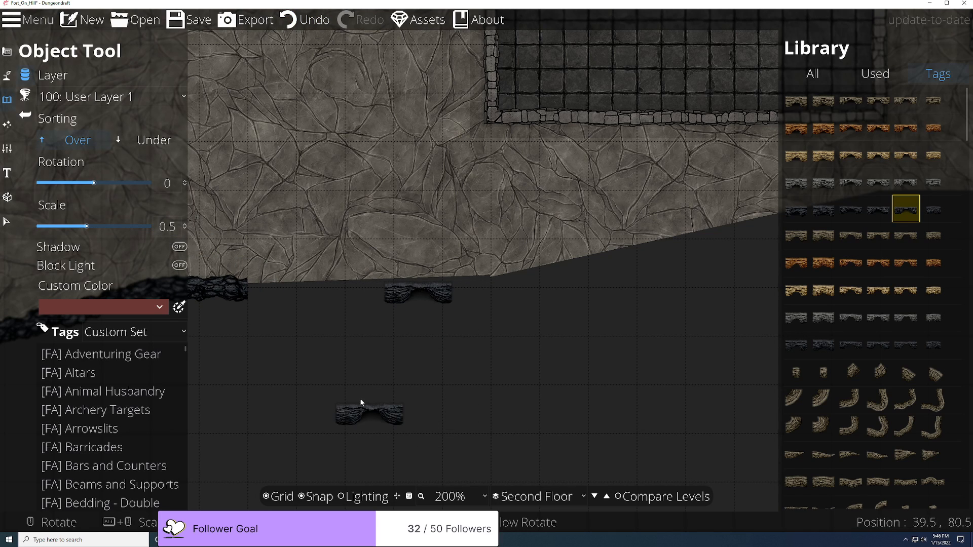
Step: Center the view on the cliff gap and switch to the path tools
{"action": "scroll", "coordinate": [363, 402], "scroll_direction": "down", "scroll_amount": 2}
{"action": "scroll", "coordinate": [470, 381], "scroll_direction": "up", "scroll_amount": 4}
{"action": "scroll", "coordinate": [470, 379], "scroll_direction": "up", "scroll_amount": 1}
{"action": "left_click_drag", "start_coordinate": [501, 327], "coordinate": [476, 422]}
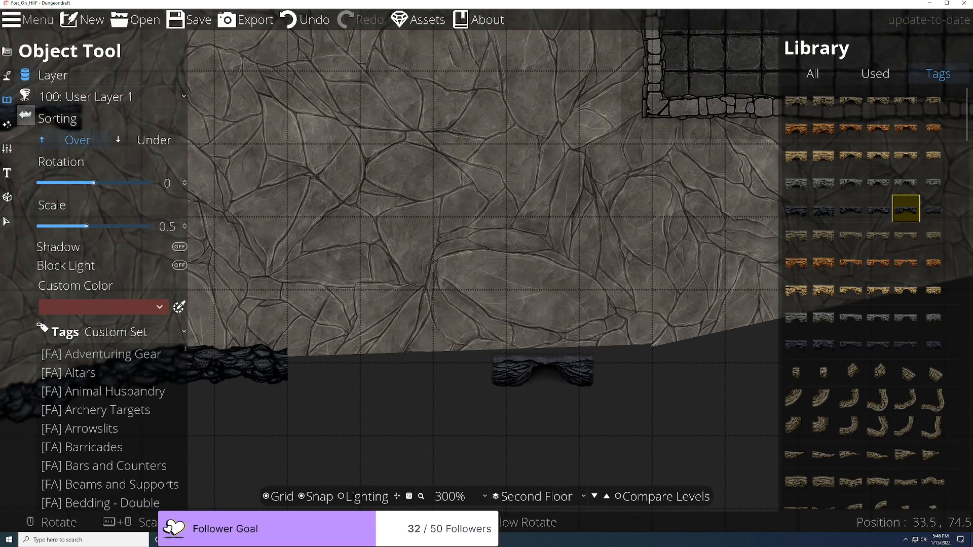
{"action": "left_click", "coordinate": [7, 75]}
Step: Set path Transition In and Out to None and start a new cliff path with grid snapping off
{"action": "left_click", "coordinate": [52, 136]}
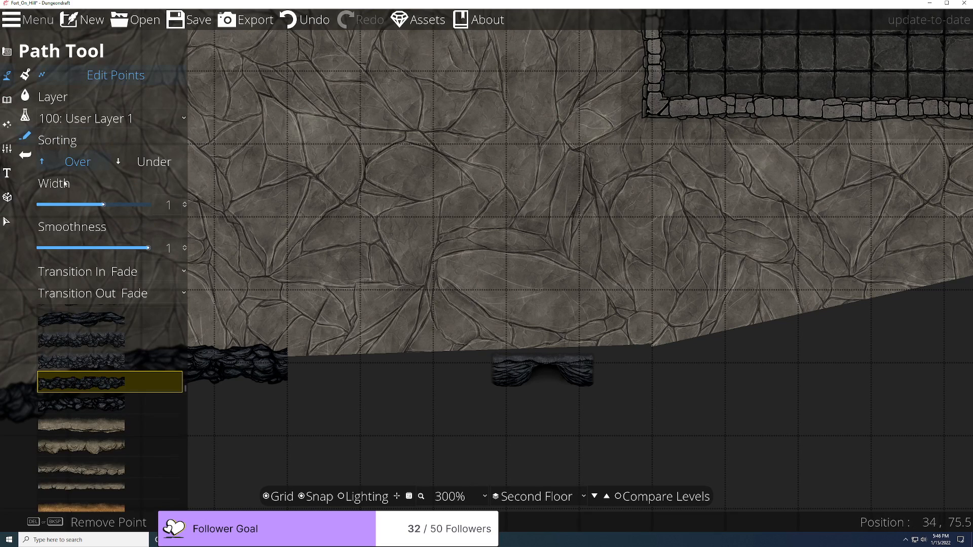
{"action": "left_click", "coordinate": [131, 273]}
{"action": "left_click", "coordinate": [134, 293]}
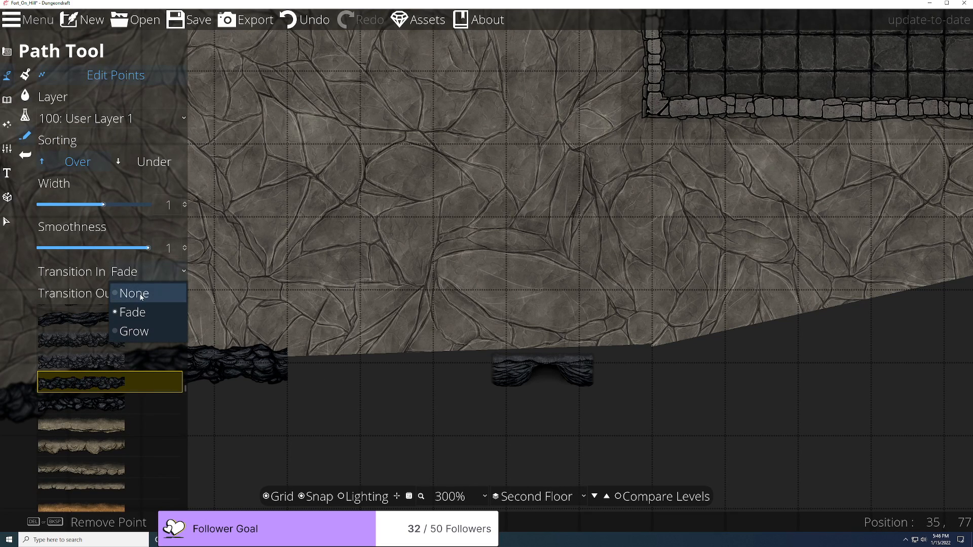
{"action": "left_click", "coordinate": [152, 293]}
{"action": "left_click", "coordinate": [134, 314]}
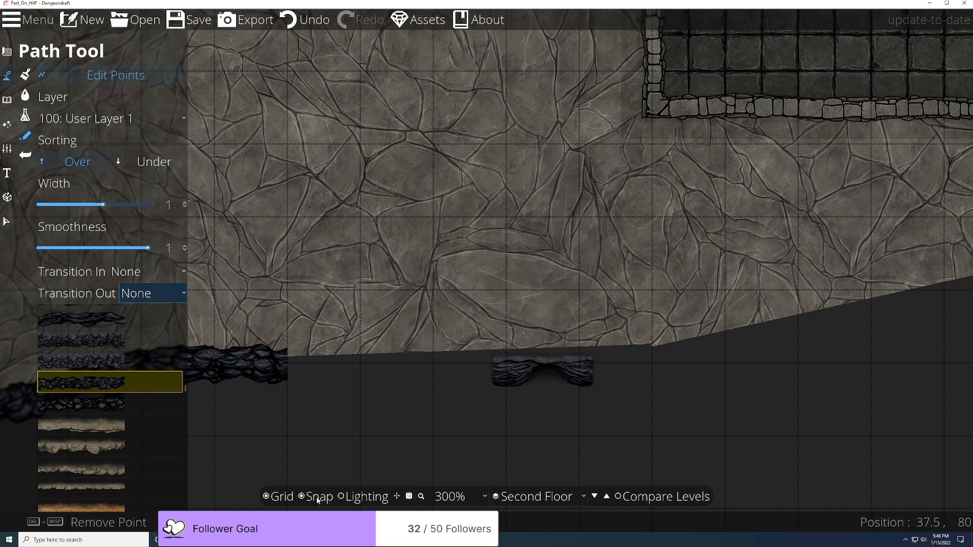
{"action": "left_click", "coordinate": [89, 81]}
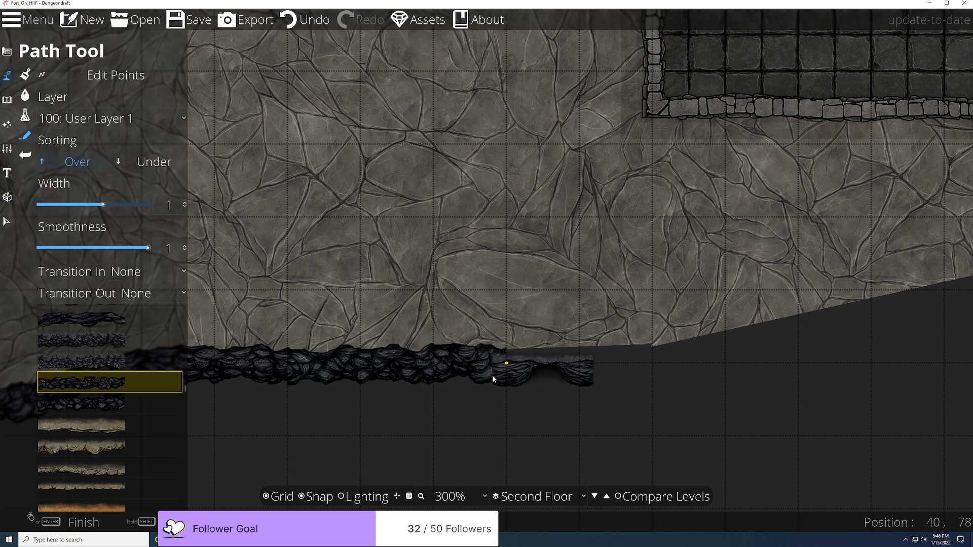
{"action": "left_click", "coordinate": [316, 496]}
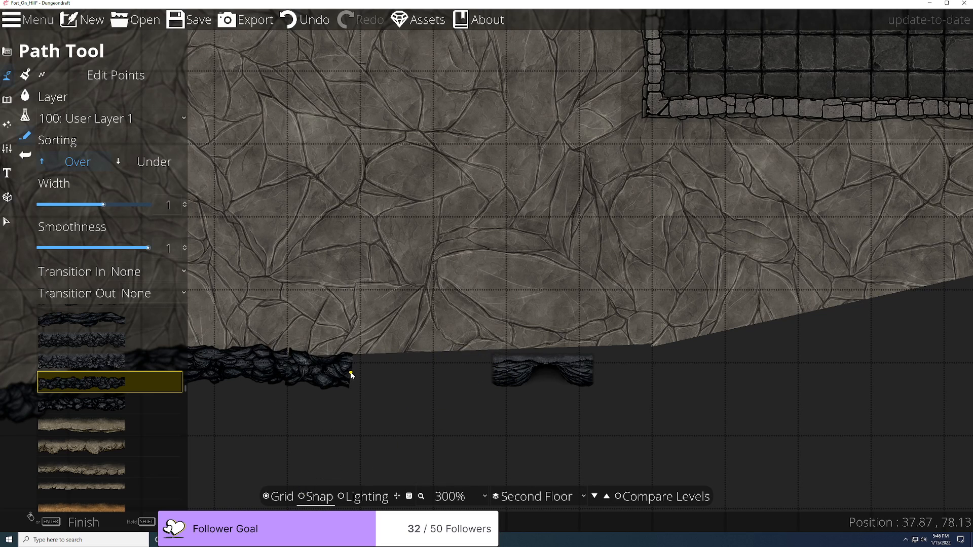
Step: Undo the last path segment, set the path start to fade in, and re-enable grid snapping
{"action": "key", "text": "ctrl+z"}
{"action": "left_click", "coordinate": [150, 276]}
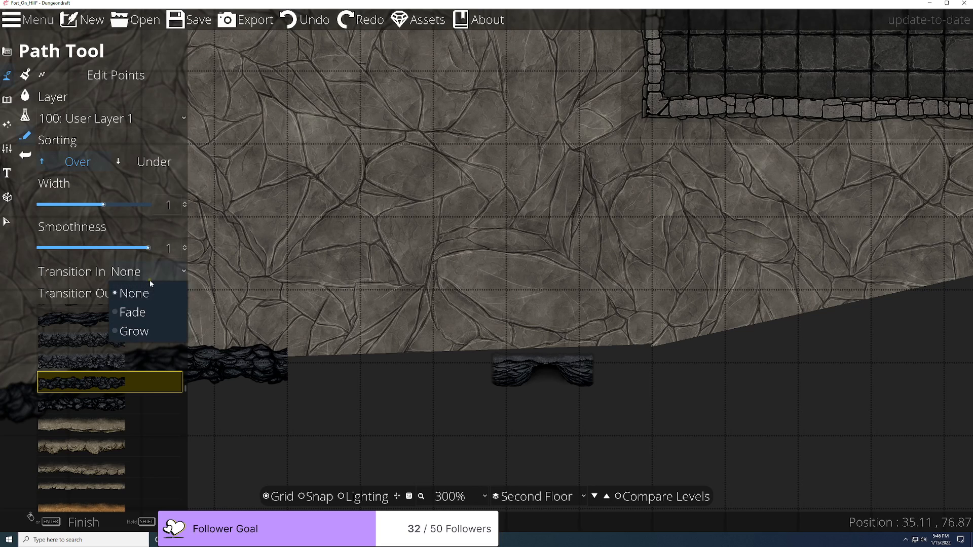
{"action": "left_click", "coordinate": [155, 313]}
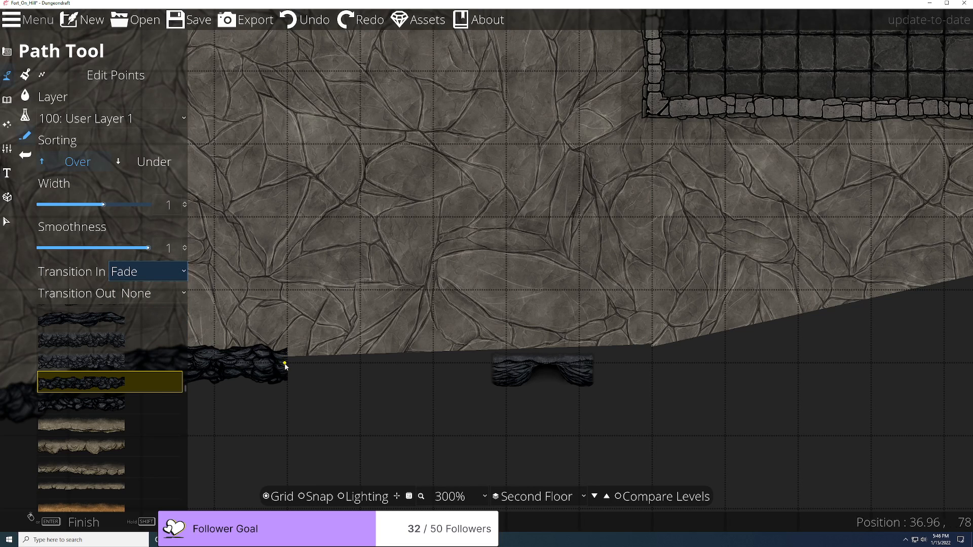
{"action": "left_click", "coordinate": [307, 496]}
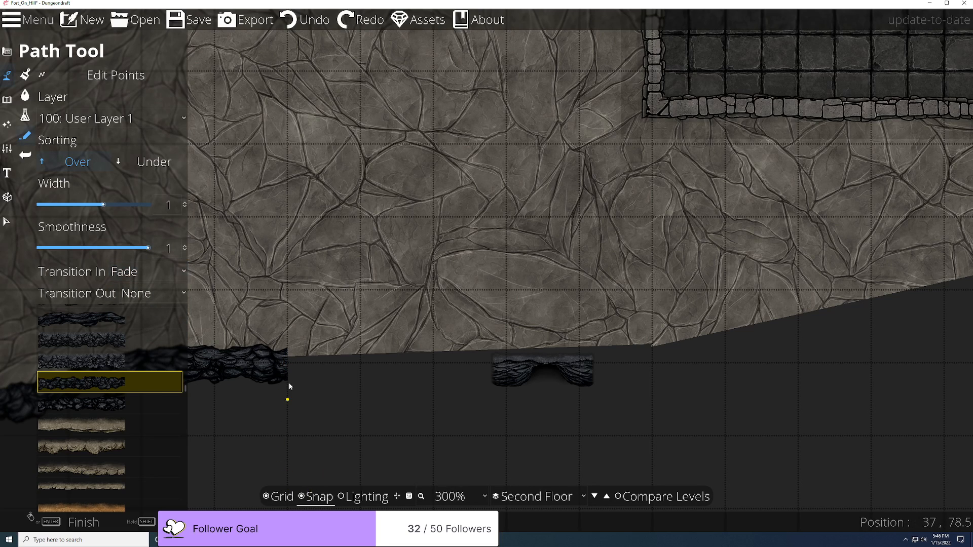
Step: Extend the rocky cliff path down past the floor edge and along the bottom, with snapping off
{"action": "left_click", "coordinate": [388, 376]}
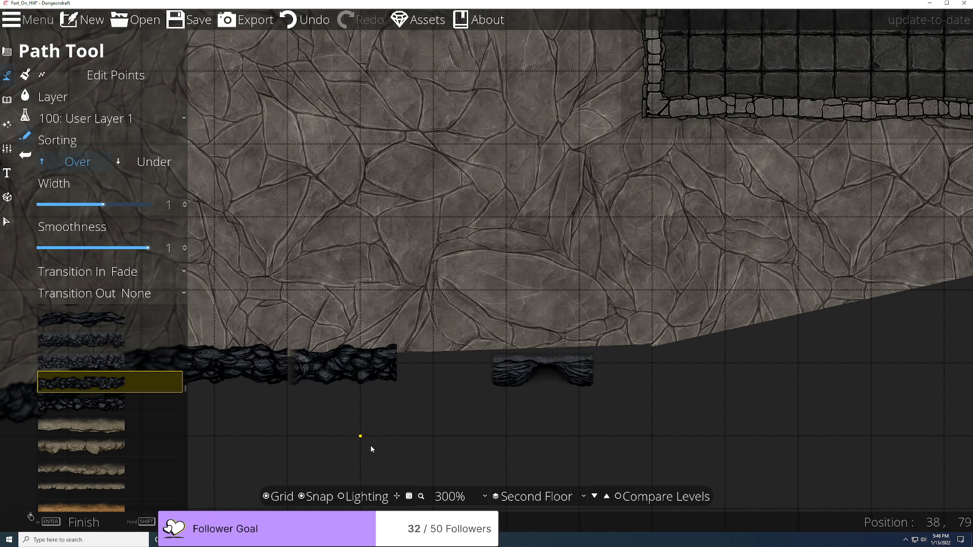
{"action": "key", "text": "ctrl+z"}
{"action": "left_click", "coordinate": [361, 379]}
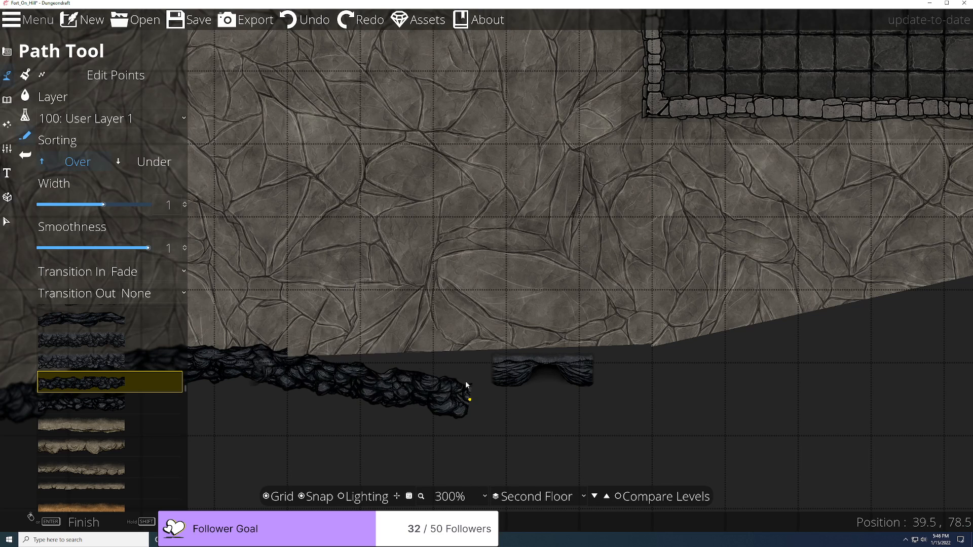
{"action": "left_click", "coordinate": [310, 497]}
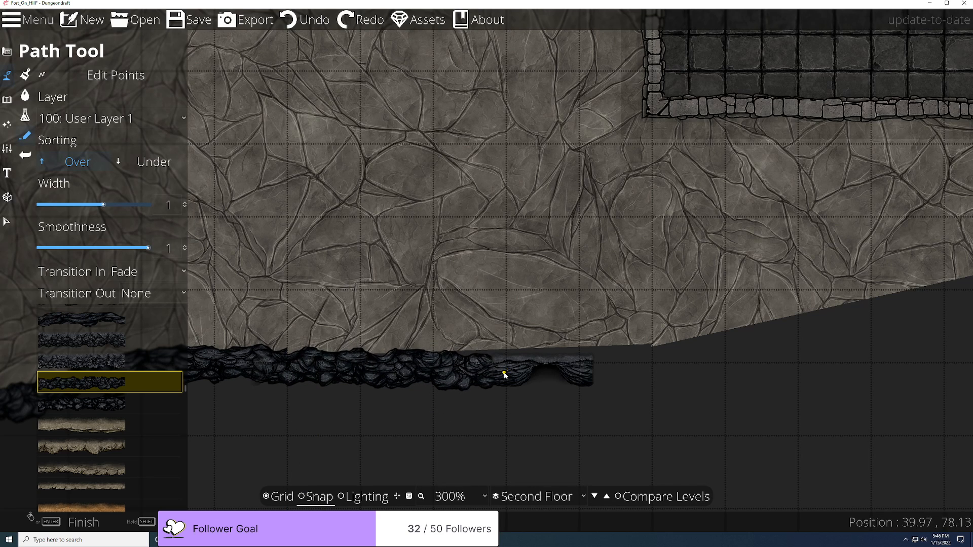
{"action": "scroll", "coordinate": [504, 375], "scroll_direction": "up", "scroll_amount": 5}
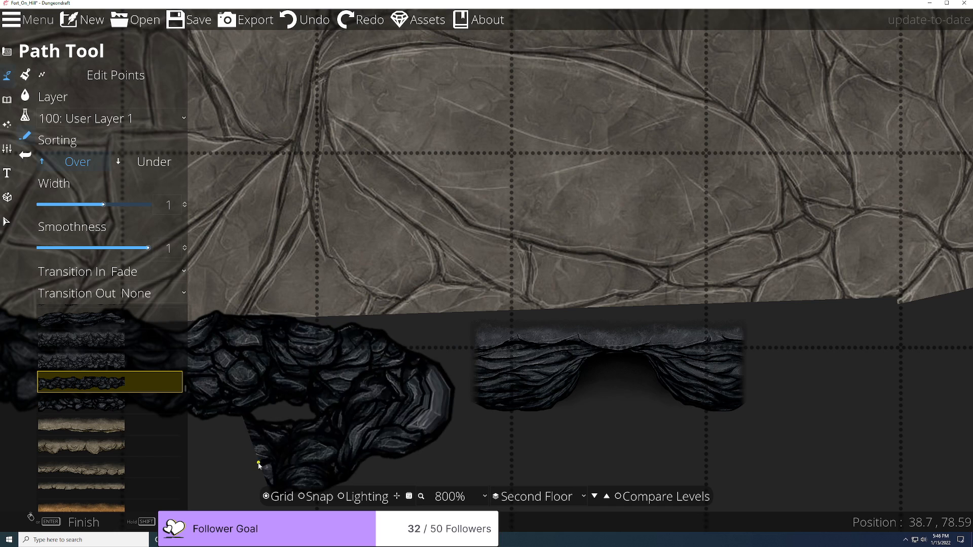
{"action": "left_click", "coordinate": [535, 374]}
{"action": "scroll", "coordinate": [385, 458], "scroll_direction": "down", "scroll_amount": 2}
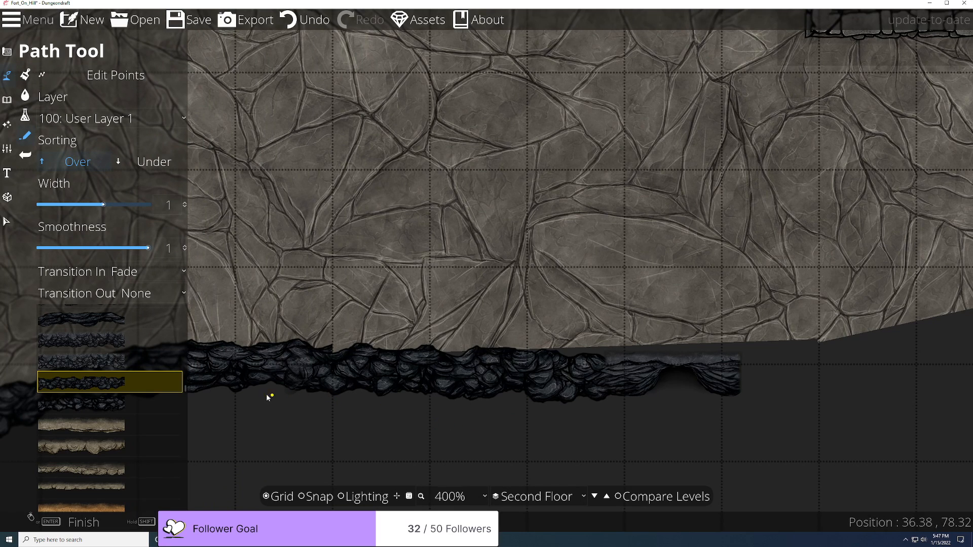
{"action": "scroll", "coordinate": [265, 405], "scroll_direction": "up", "scroll_amount": 2}
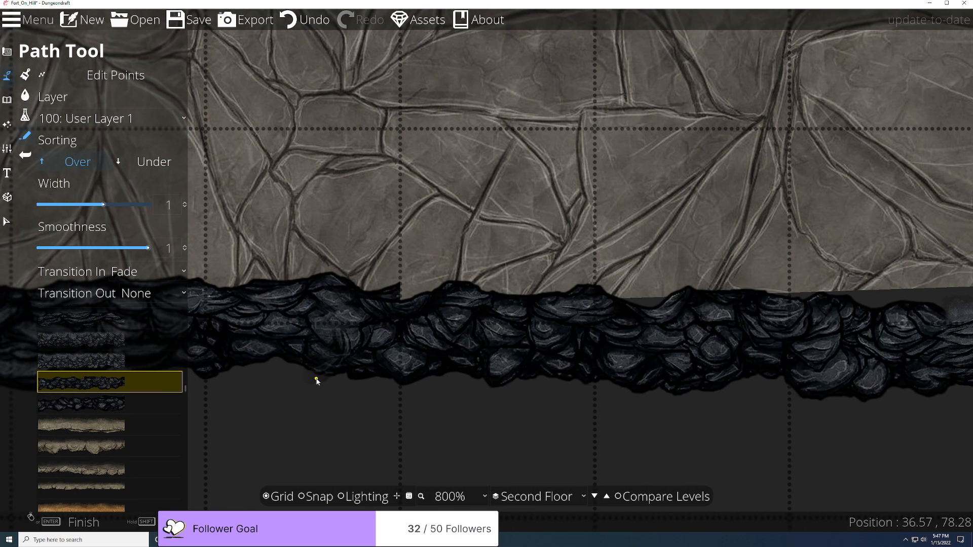
Step: Nudge a path point upward so the rock edge meets the stone floor's edge
{"action": "left_click", "coordinate": [114, 75]}
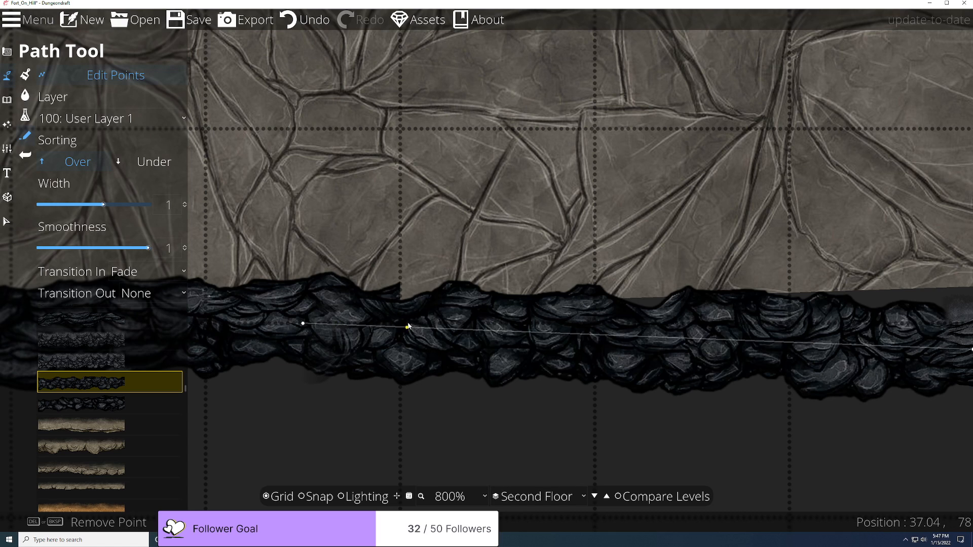
{"action": "left_click_drag", "start_coordinate": [302, 326], "coordinate": [298, 313]}
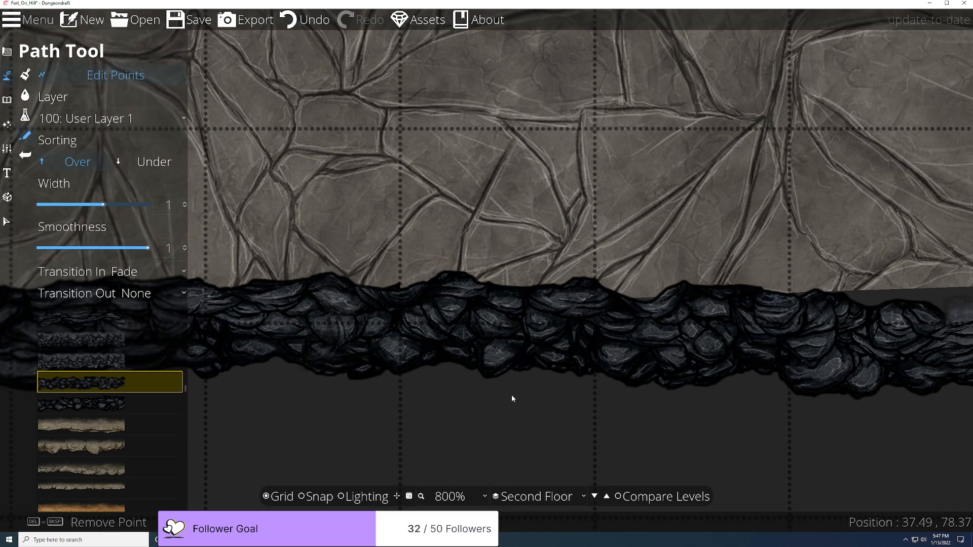
{"action": "scroll", "coordinate": [598, 436], "scroll_direction": "down", "scroll_amount": 4}
{"action": "scroll", "coordinate": [486, 401], "scroll_direction": "up", "scroll_amount": 3}
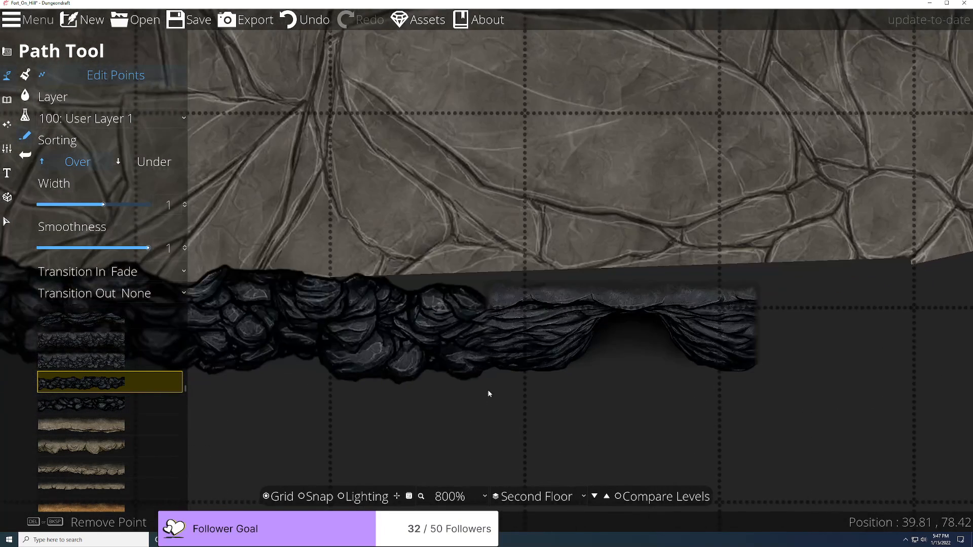
{"action": "scroll", "coordinate": [538, 392], "scroll_direction": "down", "scroll_amount": 3}
{"action": "left_click_drag", "start_coordinate": [608, 395], "coordinate": [500, 423]}
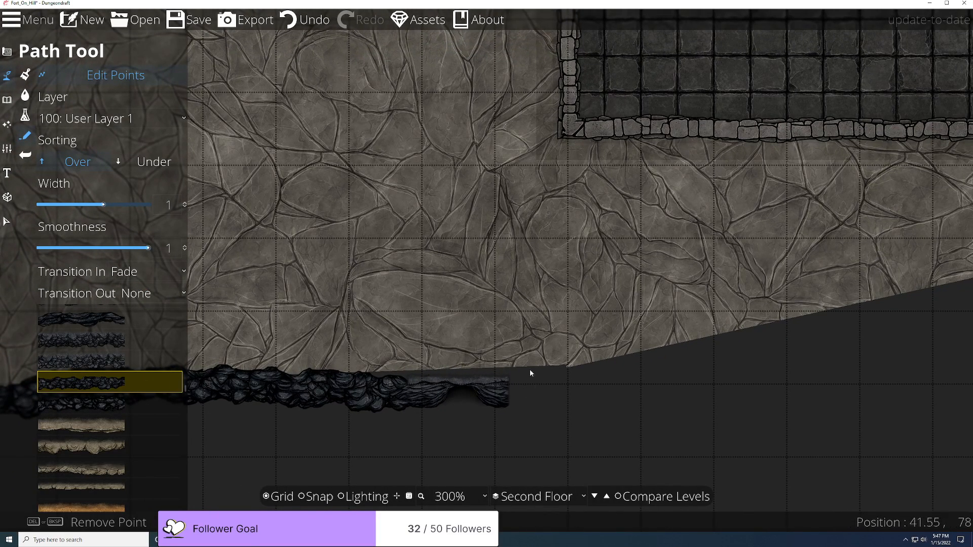
{"action": "left_click", "coordinate": [152, 269]}
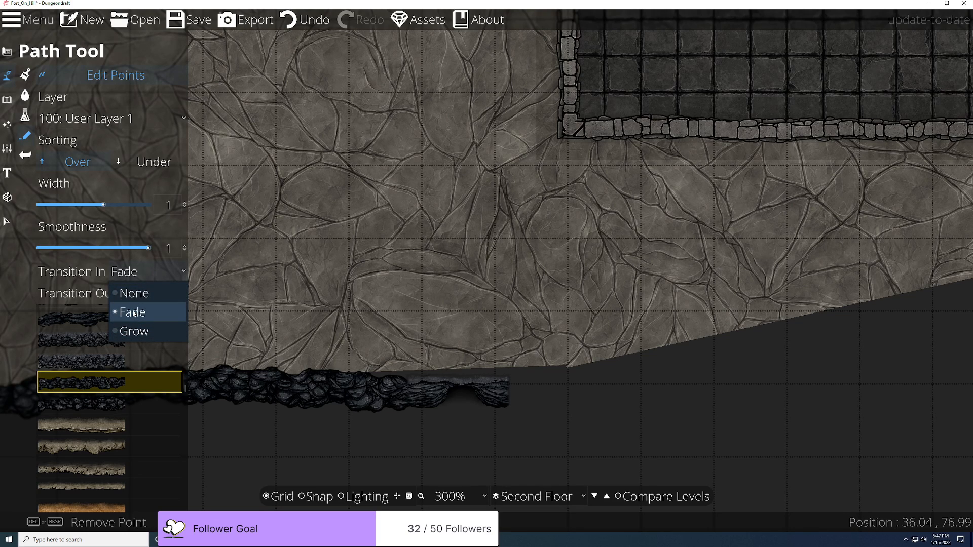
Step: Set the rock path's Transition In to None and Transition Out to Fade, with Snap on
{"action": "left_click", "coordinate": [134, 294]}
{"action": "left_click", "coordinate": [138, 298]}
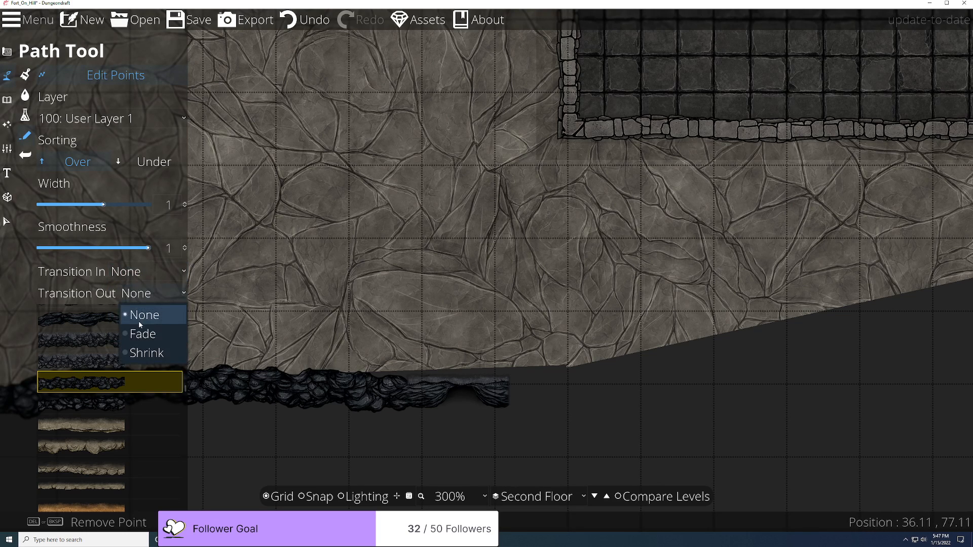
{"action": "left_click", "coordinate": [140, 335]}
{"action": "scroll", "coordinate": [545, 415], "scroll_direction": "up", "scroll_amount": 4}
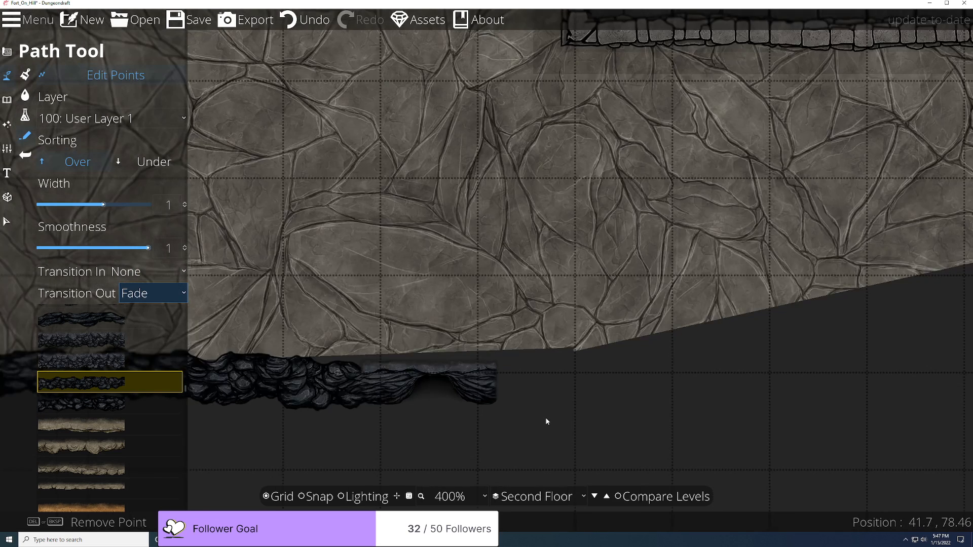
{"action": "left_click", "coordinate": [315, 497]}
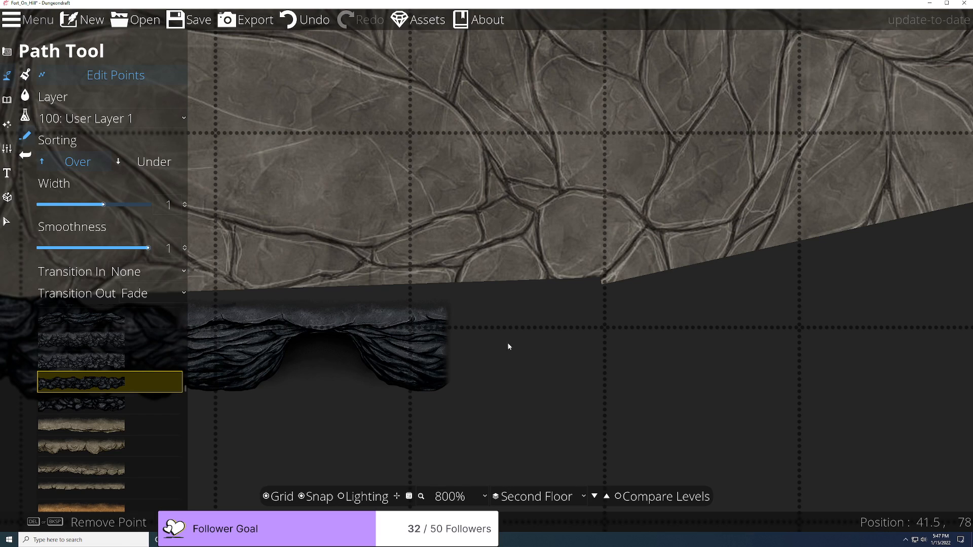
Step: Start a new rocky path at a grid corner beside the placed cliff piece
{"action": "left_click", "coordinate": [422, 337]}
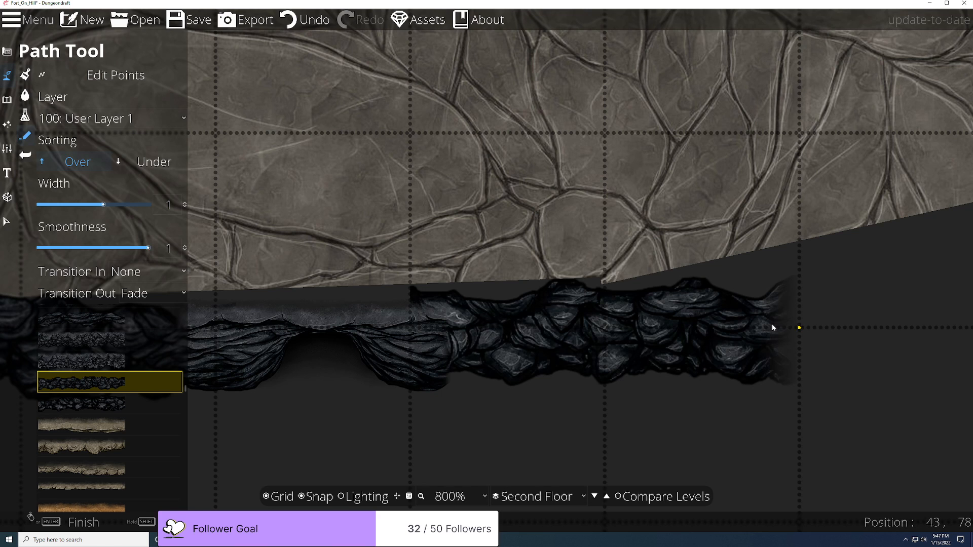
{"action": "scroll", "coordinate": [771, 324], "scroll_direction": "down", "scroll_amount": 2}
{"action": "key", "text": "ctrl+z"}
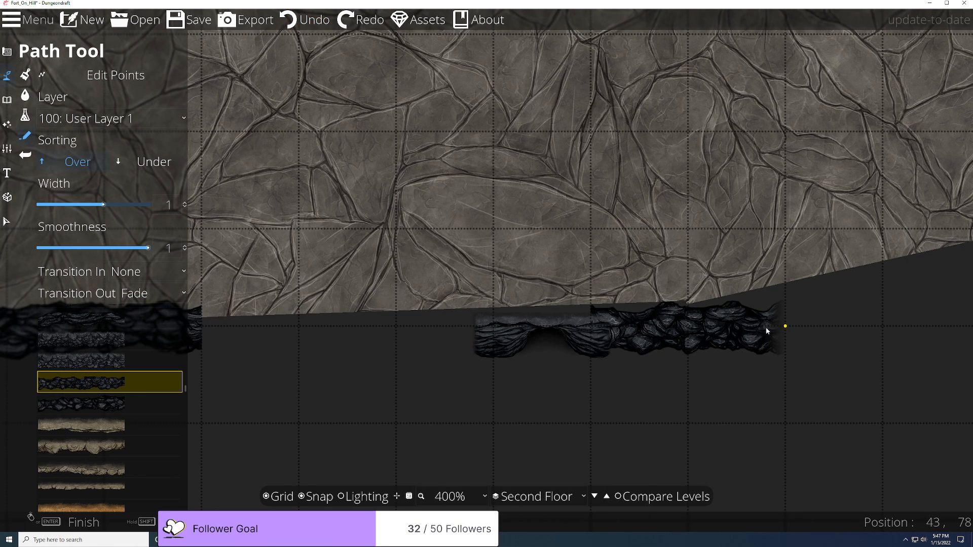
{"action": "left_click", "coordinate": [357, 20]}
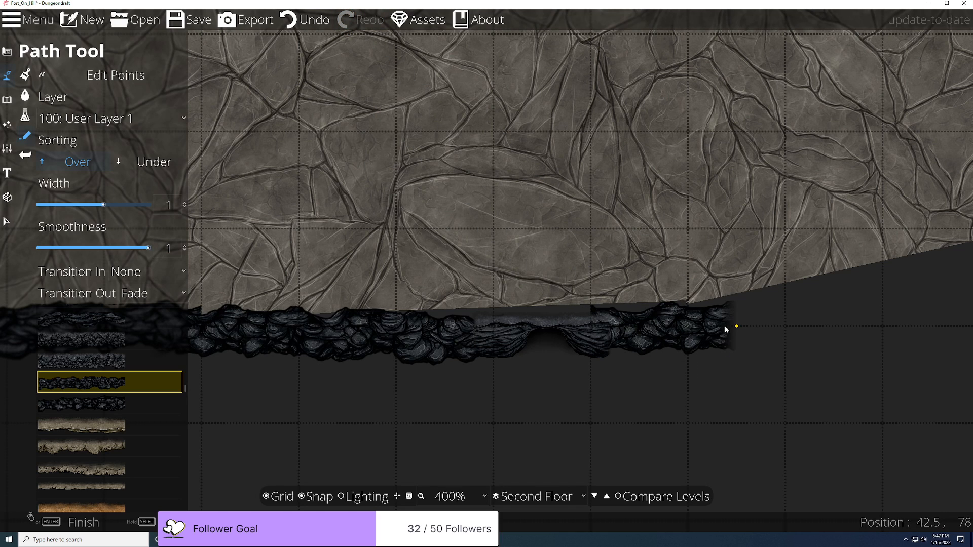
{"action": "key", "text": "ctrl+z"}
Step: Run the rock path right along snapped points and up the slope, then finish it
{"action": "left_click_drag", "start_coordinate": [704, 380], "coordinate": [546, 385]}
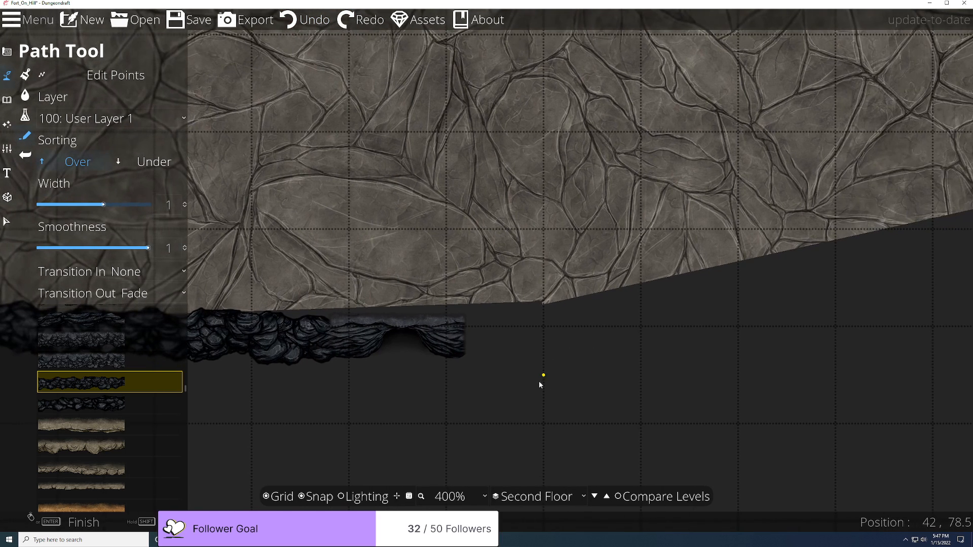
{"action": "left_click", "coordinate": [316, 497]}
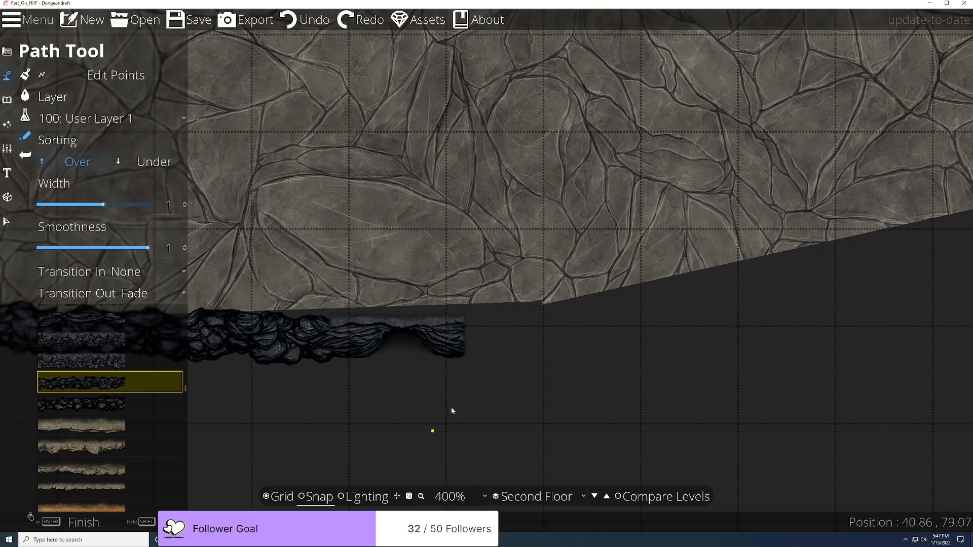
{"action": "left_click", "coordinate": [523, 327]}
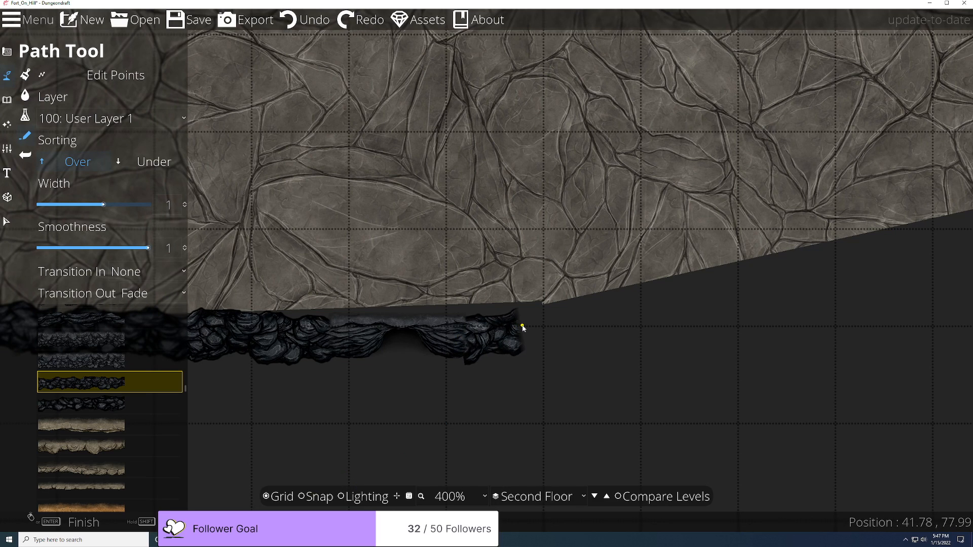
{"action": "key", "text": "ctrl+z"}
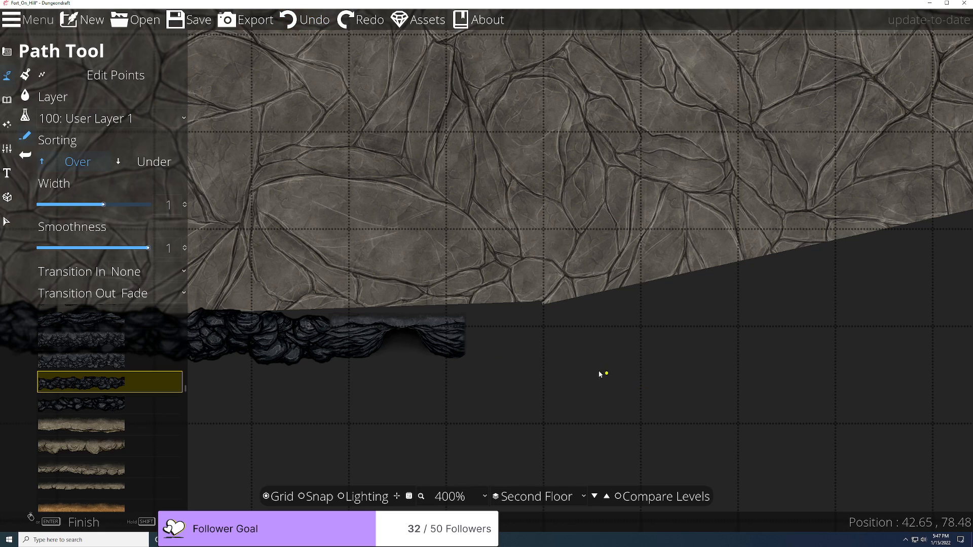
{"action": "left_click", "coordinate": [302, 497]}
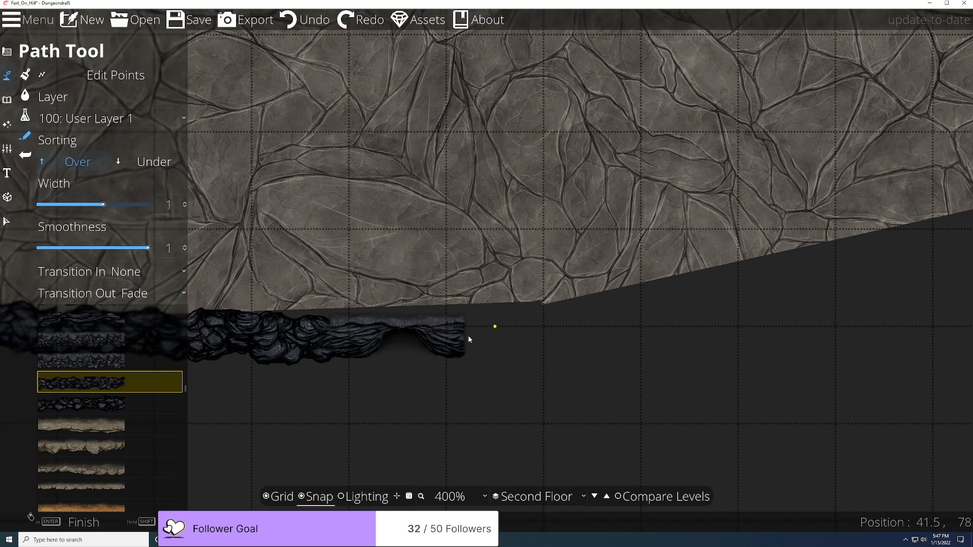
{"action": "left_click", "coordinate": [541, 327]}
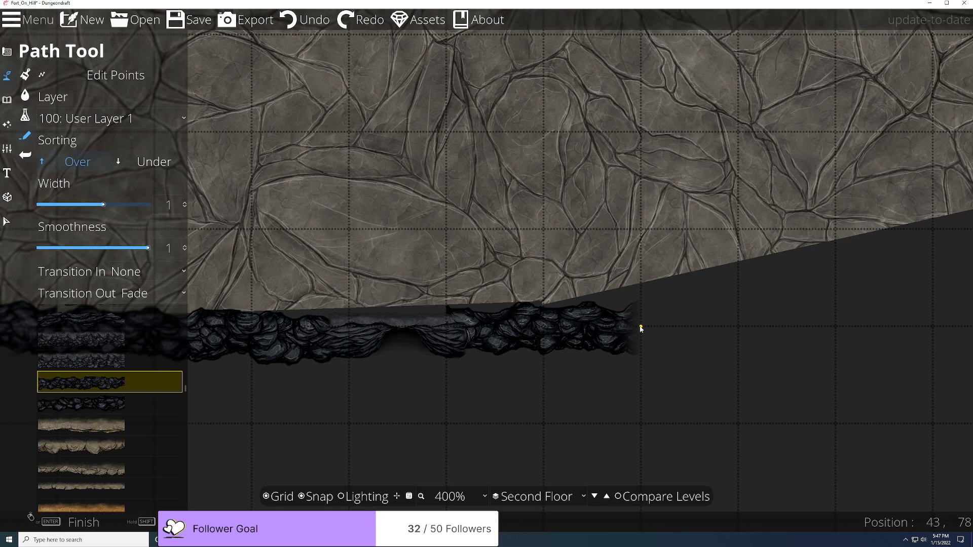
{"action": "left_click", "coordinate": [662, 315]}
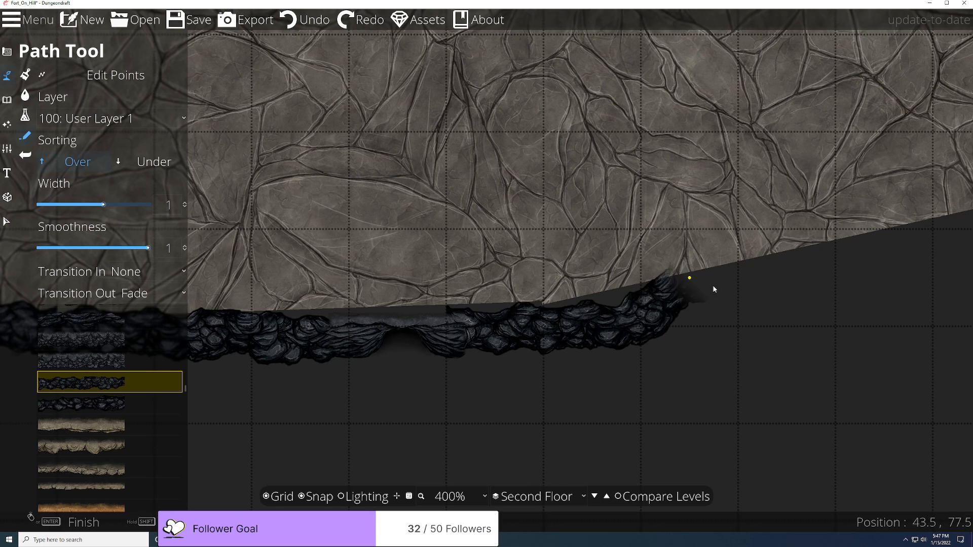
{"action": "right_click", "coordinate": [725, 284]}
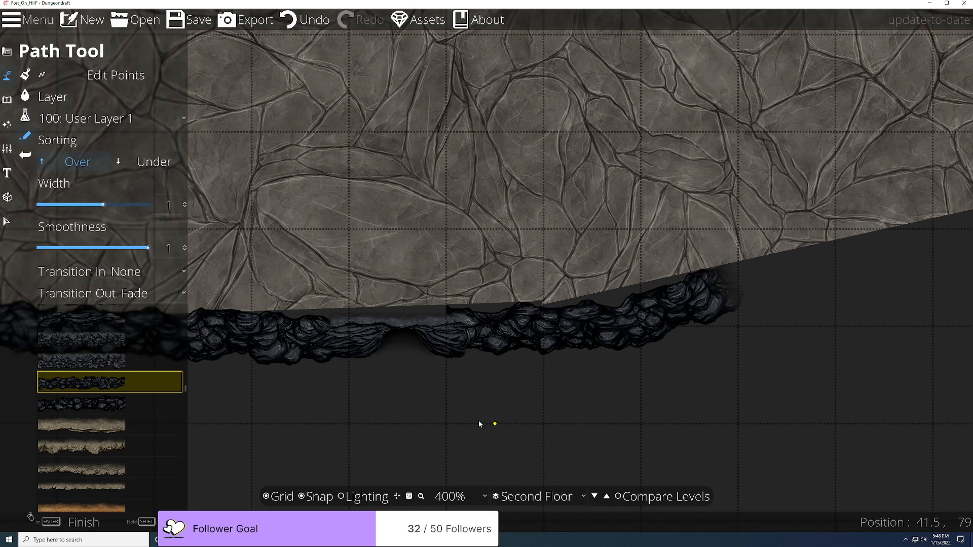
{"action": "scroll", "coordinate": [469, 409], "scroll_direction": "up", "scroll_amount": 3}
{"action": "left_click", "coordinate": [115, 75]}
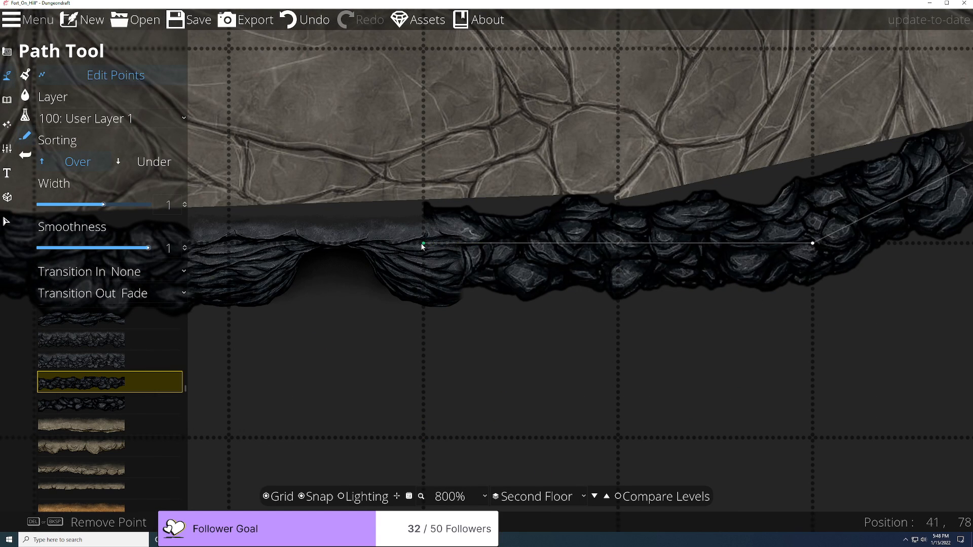
{"action": "left_click_drag", "start_coordinate": [420, 255], "coordinate": [475, 262]}
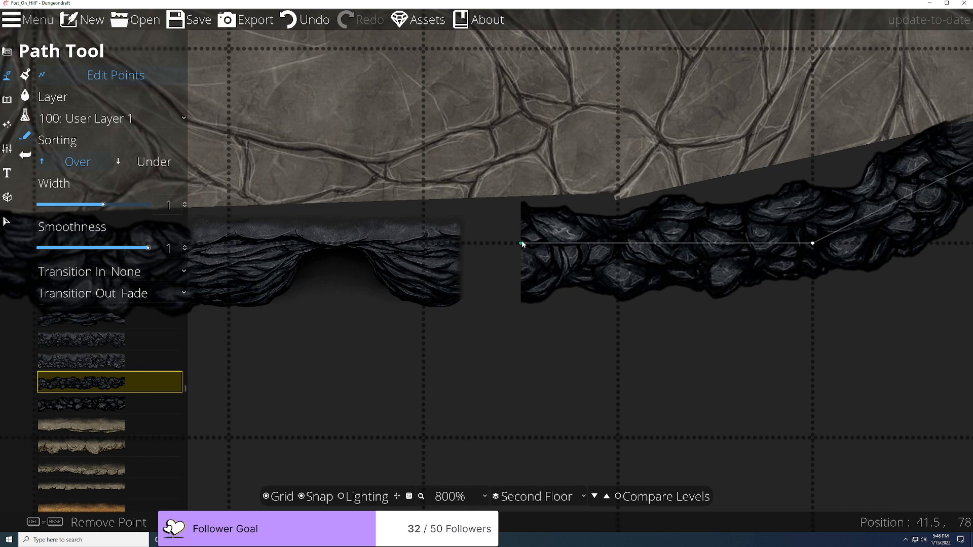
{"action": "left_click_drag", "start_coordinate": [500, 243], "coordinate": [432, 246]}
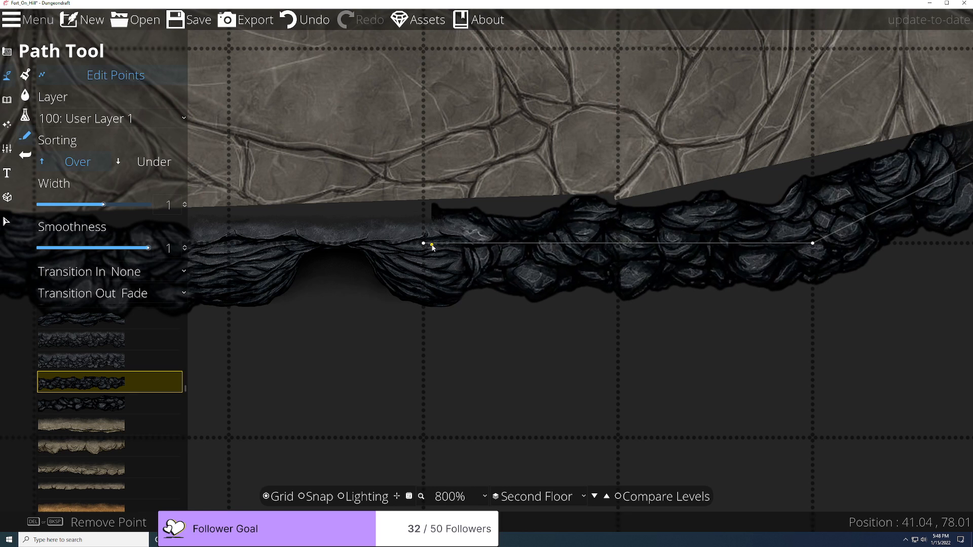
{"action": "scroll", "coordinate": [570, 418], "scroll_direction": "down", "scroll_amount": 2}
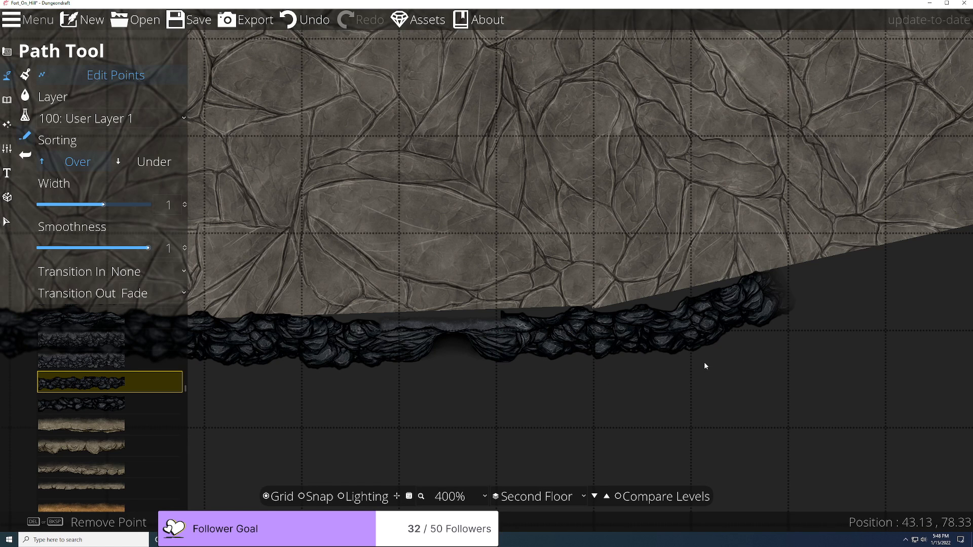
{"action": "scroll", "coordinate": [704, 362], "scroll_direction": "down", "scroll_amount": 1}
{"action": "left_click_drag", "start_coordinate": [789, 371], "coordinate": [386, 378]}
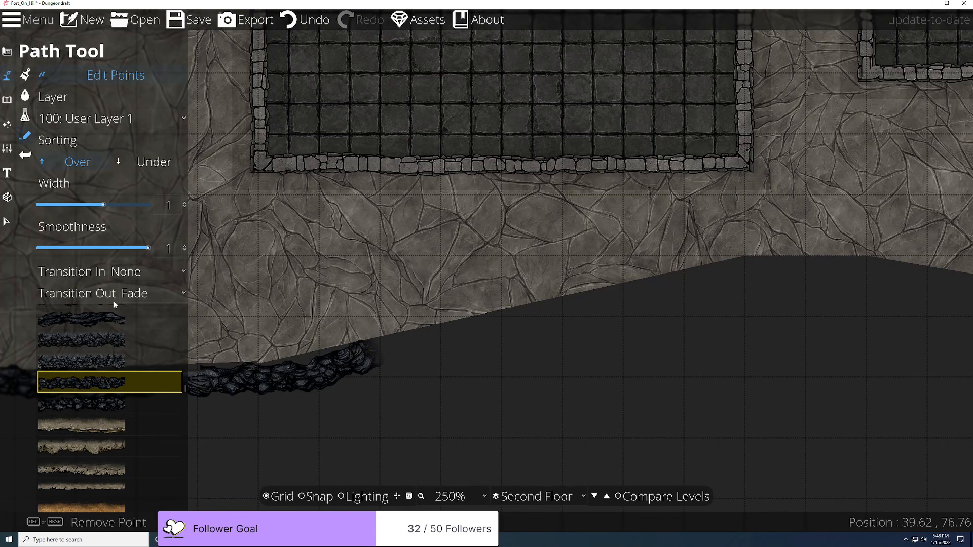
Step: Set the path to end without fading, turn Snap on, and pull the stone path's middle upward
{"action": "left_click", "coordinate": [145, 293]}
{"action": "left_click", "coordinate": [166, 316]}
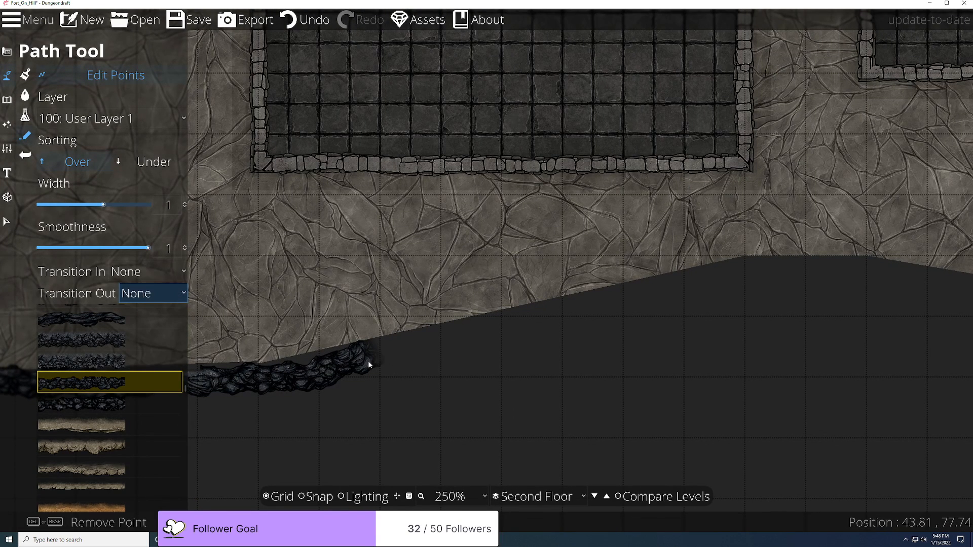
{"action": "scroll", "coordinate": [331, 411], "scroll_direction": "up", "scroll_amount": 3}
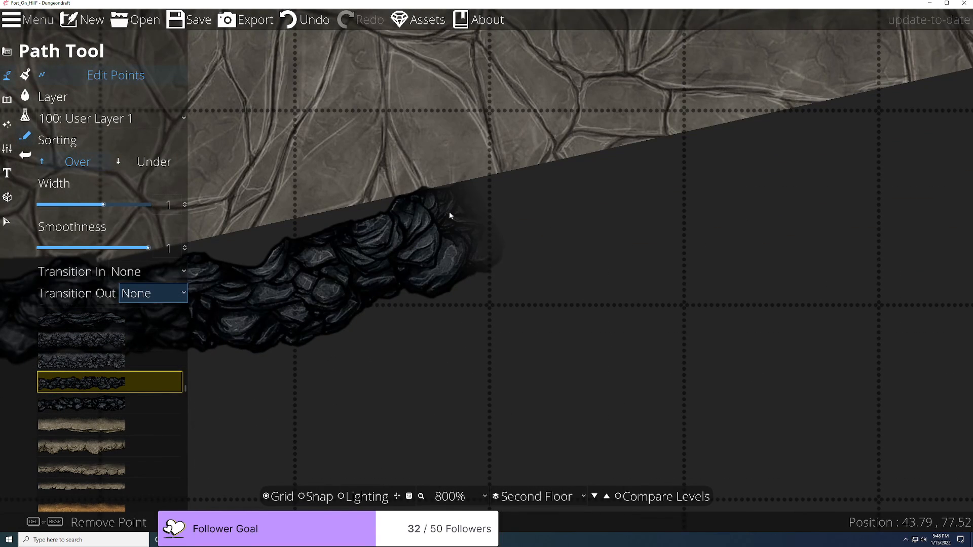
{"action": "left_click", "coordinate": [316, 496]}
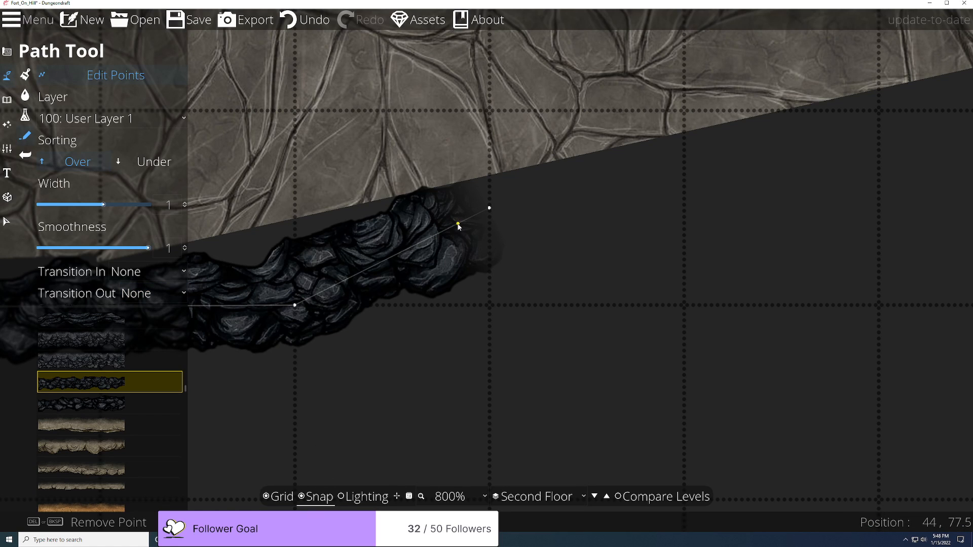
{"action": "left_click_drag", "start_coordinate": [414, 245], "coordinate": [398, 213]}
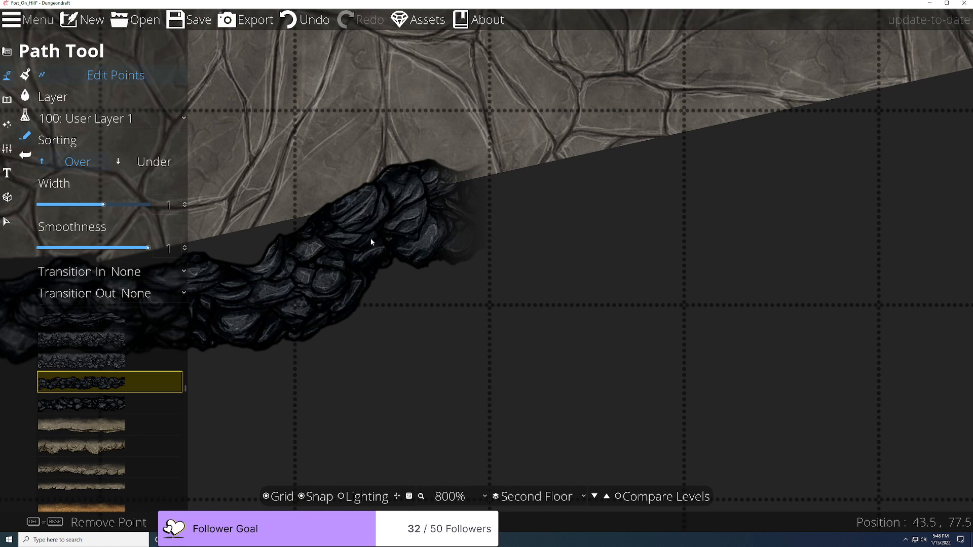
Step: Start a new rock path at the existing rock edge's end, then turn Snap off
{"action": "left_click", "coordinate": [463, 181]}
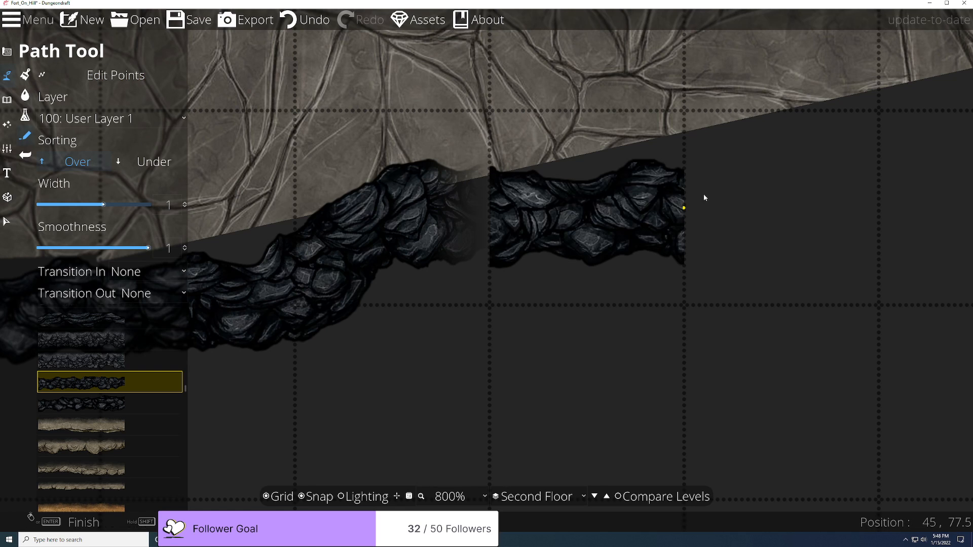
{"action": "right_click", "coordinate": [689, 197]}
{"action": "key", "text": "ctrl+z"}
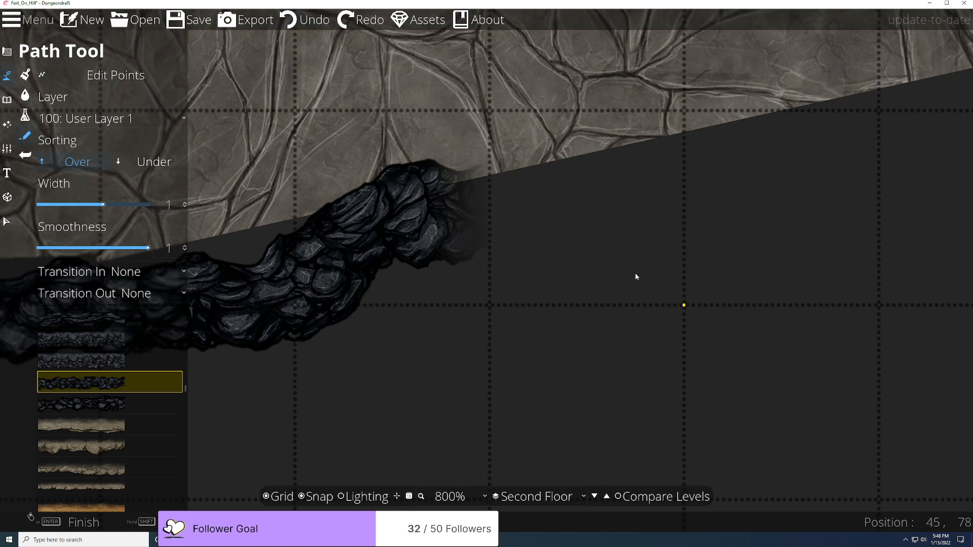
{"action": "left_click", "coordinate": [425, 217]}
{"action": "scroll", "coordinate": [661, 197], "scroll_direction": "down", "scroll_amount": 5}
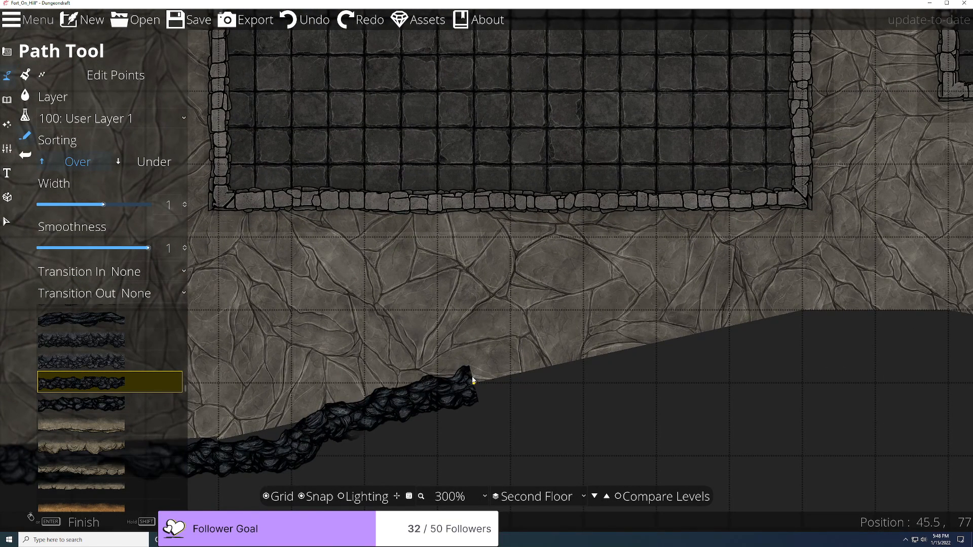
{"action": "left_click", "coordinate": [311, 498]}
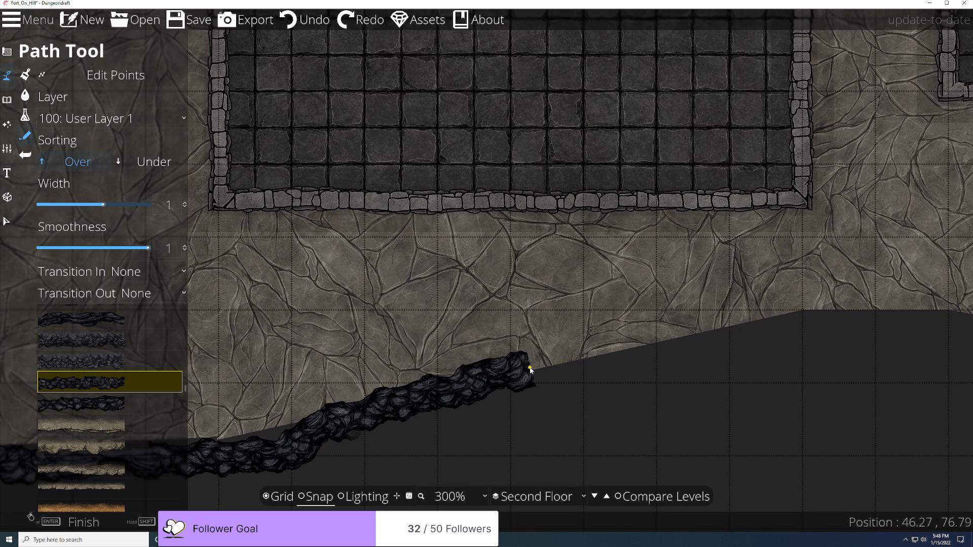
Step: Place points along the slope's bottom edge, ending the path on the existing rock edge at the gap
{"action": "left_click", "coordinate": [802, 310]}
{"action": "scroll", "coordinate": [802, 308], "scroll_direction": "down", "scroll_amount": 2}
{"action": "left_click_drag", "start_coordinate": [817, 310], "coordinate": [374, 339]}
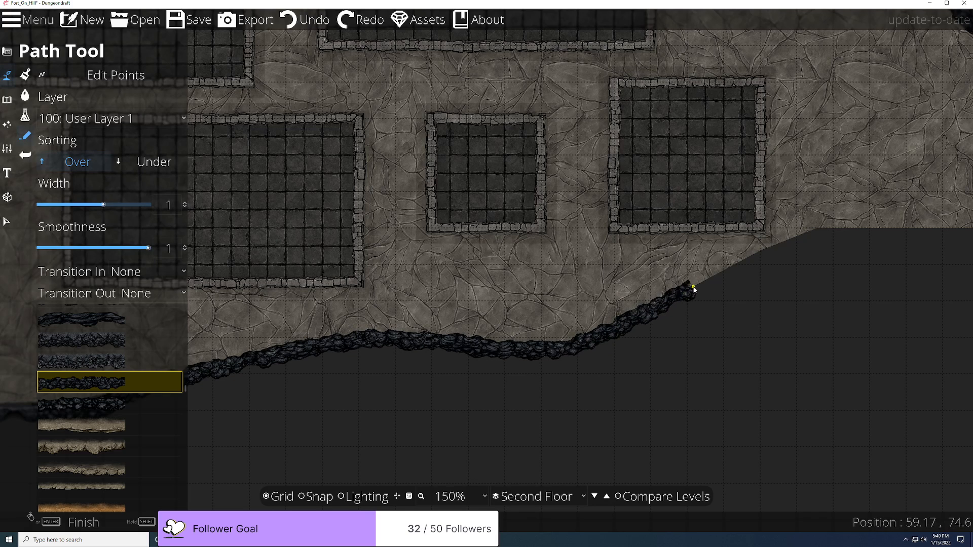
{"action": "left_click", "coordinate": [700, 286]}
{"action": "left_click_drag", "start_coordinate": [699, 286], "coordinate": [251, 394]}
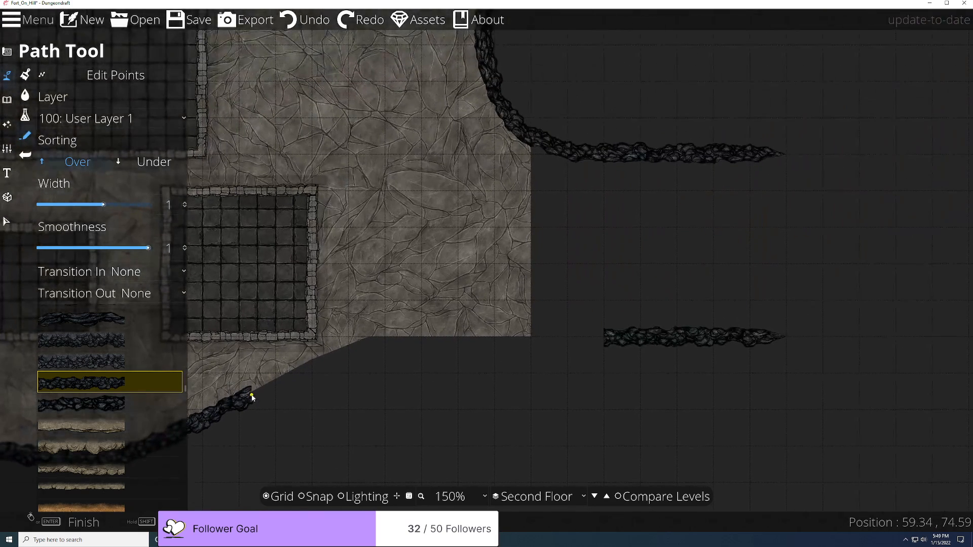
{"action": "left_click", "coordinate": [380, 336]}
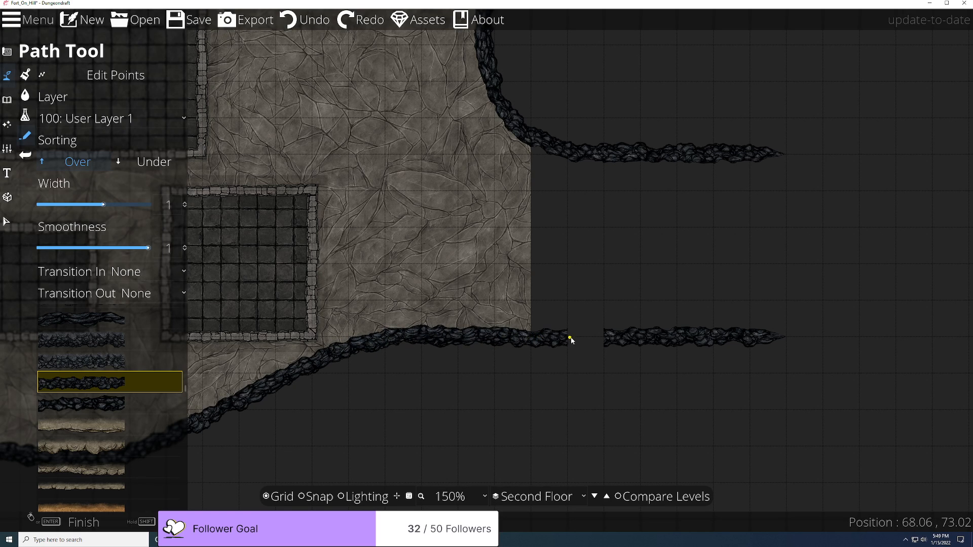
{"action": "scroll", "coordinate": [597, 339], "scroll_direction": "up", "scroll_amount": 2}
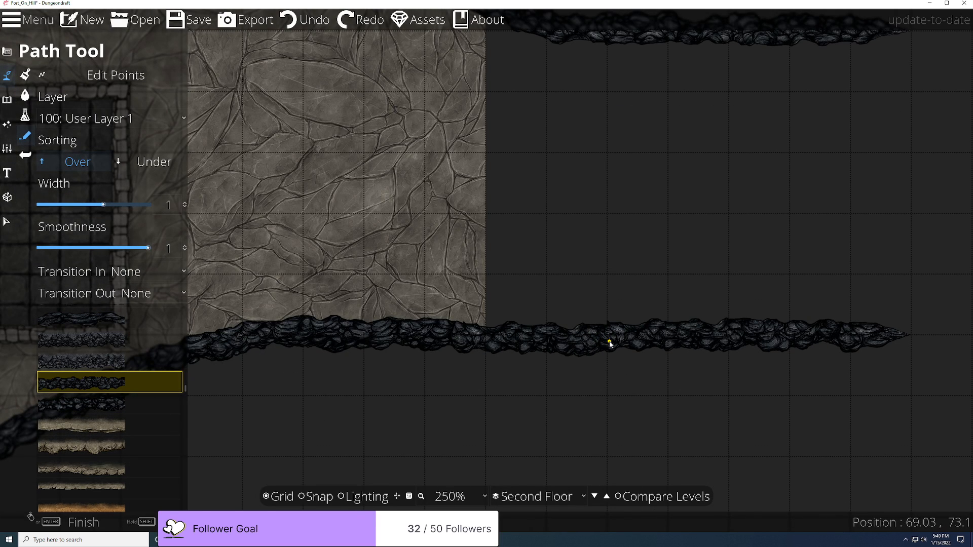
{"action": "left_click", "coordinate": [609, 344]}
{"action": "scroll", "coordinate": [637, 400], "scroll_direction": "up", "scroll_amount": 4}
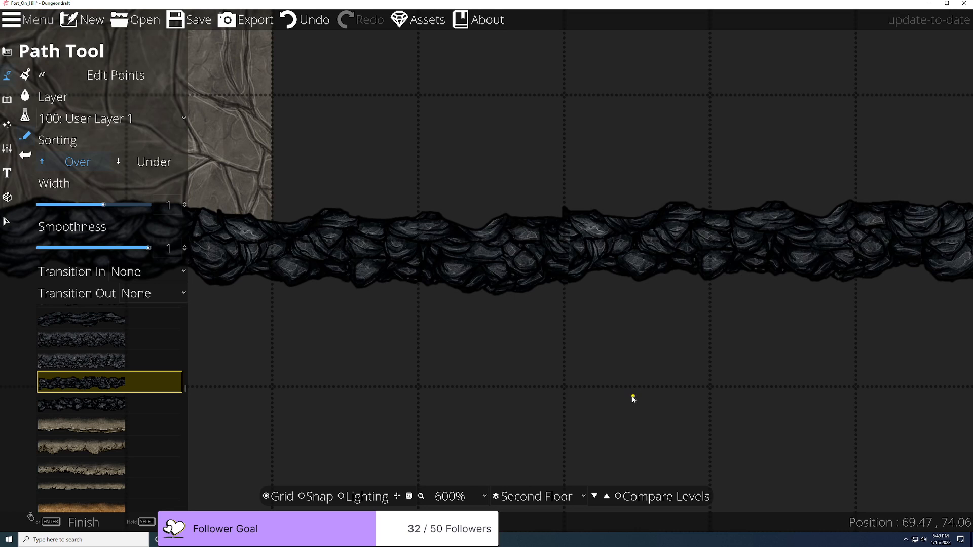
{"action": "scroll", "coordinate": [559, 378], "scroll_direction": "down", "scroll_amount": 4}
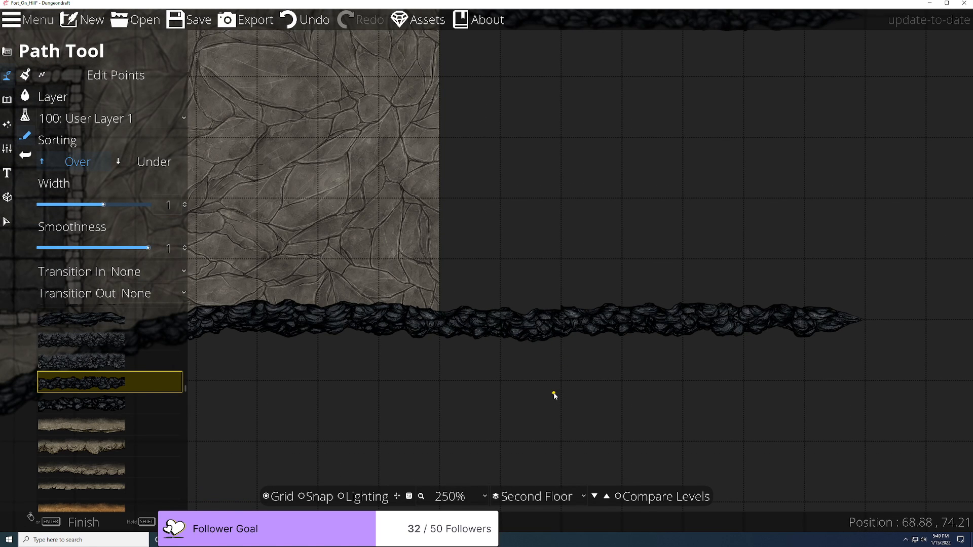
{"action": "scroll", "coordinate": [572, 324], "scroll_direction": "up", "scroll_amount": 5}
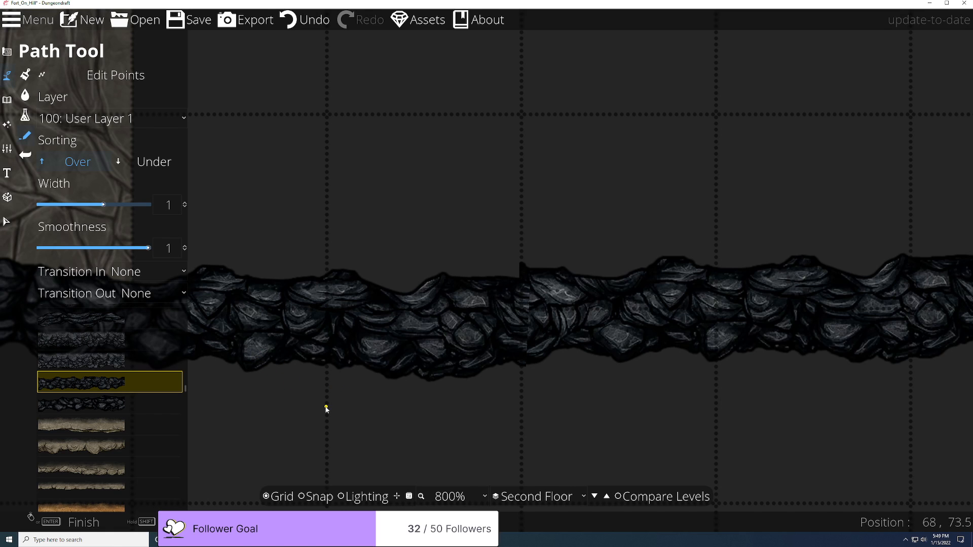
Step: Drag the new rock path's endpoint up onto the existing rock edge to close the seam
{"action": "left_click", "coordinate": [116, 75]}
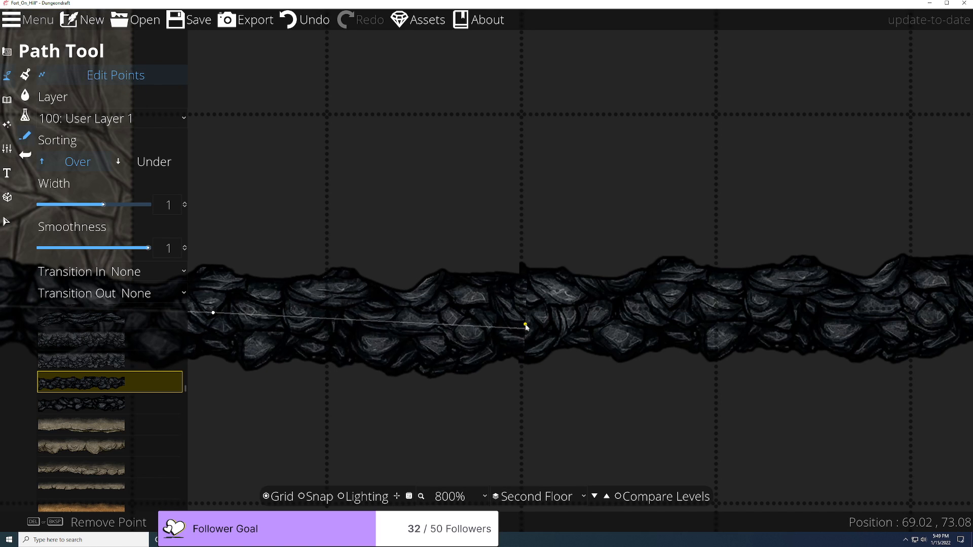
{"action": "mouse_move", "coordinate": [524, 335]}
{"action": "left_mouse_down"}
{"action": "mouse_move", "coordinate": [572, 324]}
{"action": "mouse_move", "coordinate": [559, 315]}
{"action": "mouse_move", "coordinate": [504, 322]}
{"action": "mouse_move", "coordinate": [531, 315]}
{"action": "mouse_move", "coordinate": [578, 329]}
{"action": "mouse_move", "coordinate": [533, 318]}
{"action": "left_mouse_up"}
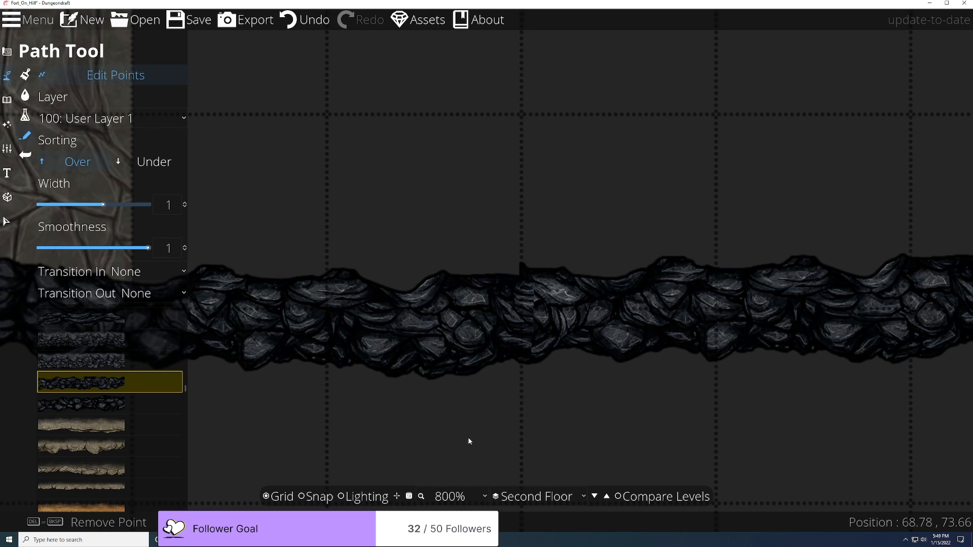
{"action": "scroll", "coordinate": [513, 272], "scroll_direction": "down", "scroll_amount": 5}
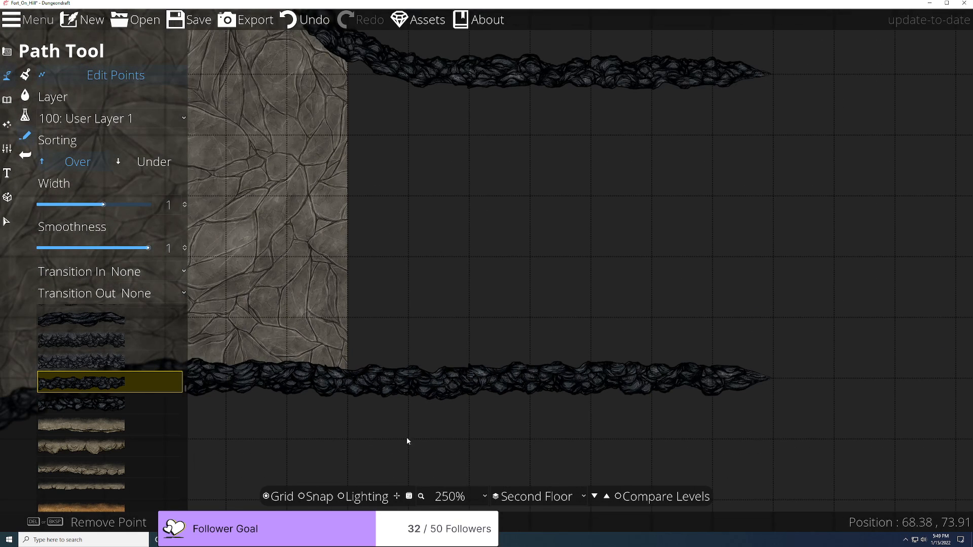
Step: Save the map and pan back to the sloped rock edge
{"action": "left_click", "coordinate": [188, 19]}
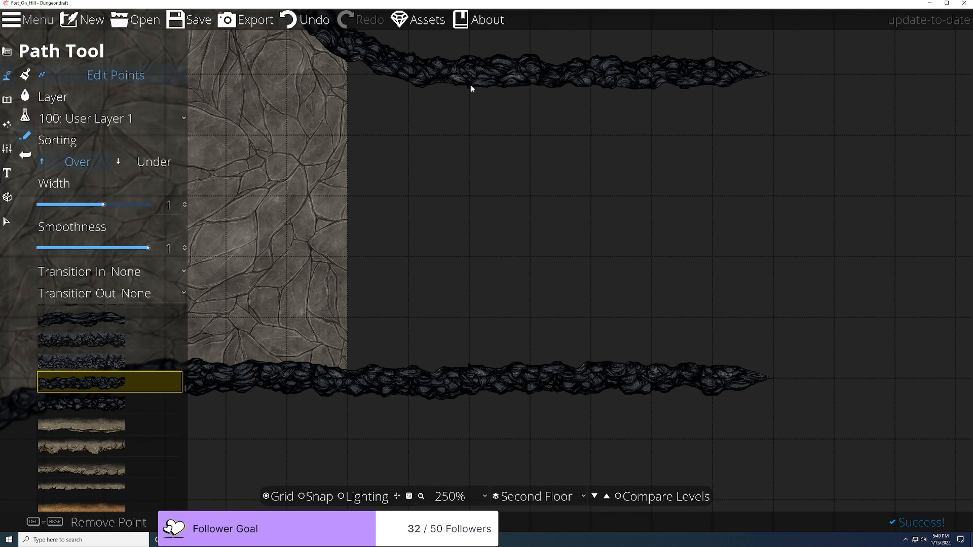
{"action": "scroll", "coordinate": [376, 435], "scroll_direction": "down", "scroll_amount": 1}
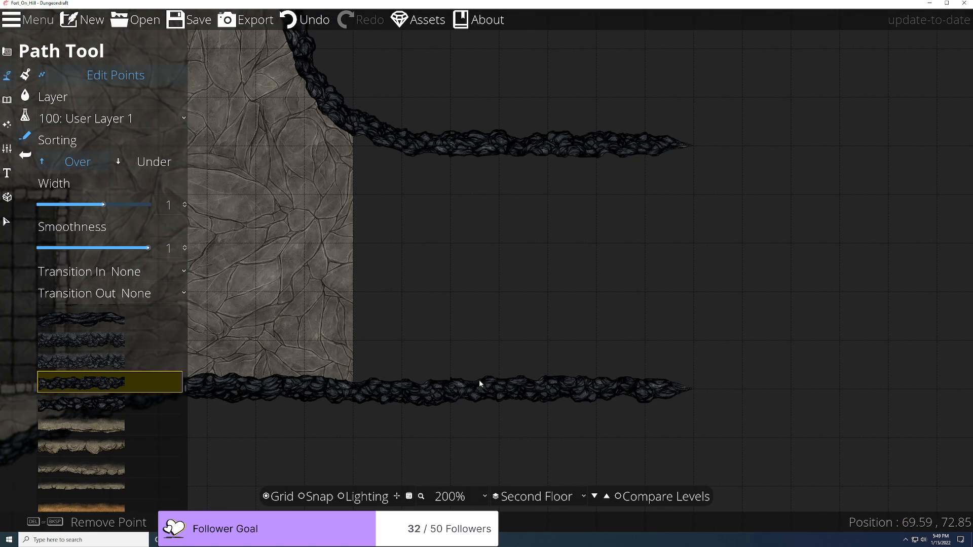
{"action": "left_click_drag", "start_coordinate": [339, 452], "coordinate": [821, 276]}
{"action": "left_click_drag", "start_coordinate": [372, 397], "coordinate": [349, 402]}
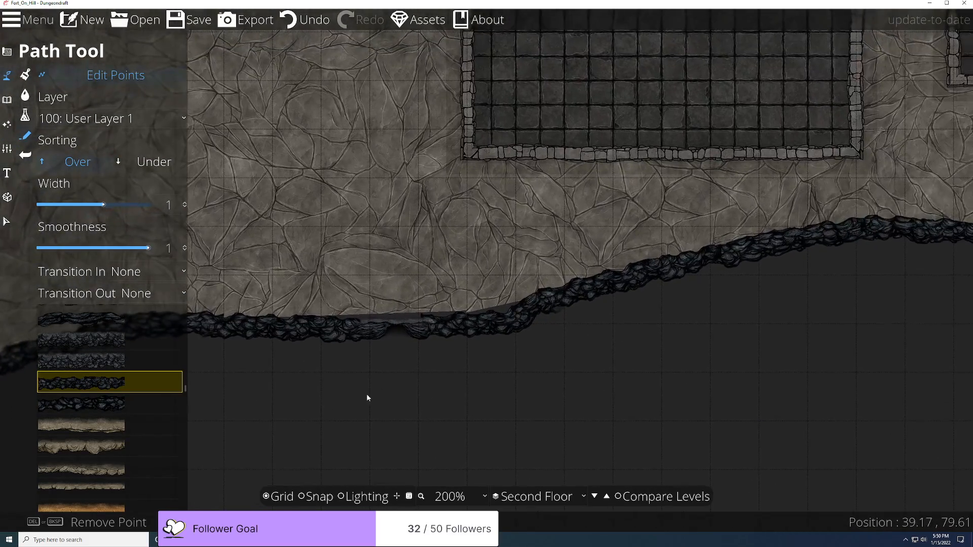
Step: Move the rock path's bend and end points up so the path follows the sloped ground edge
{"action": "scroll", "coordinate": [516, 374], "scroll_direction": "up", "scroll_amount": 3}
{"action": "left_click_drag", "start_coordinate": [651, 291], "coordinate": [509, 413]}
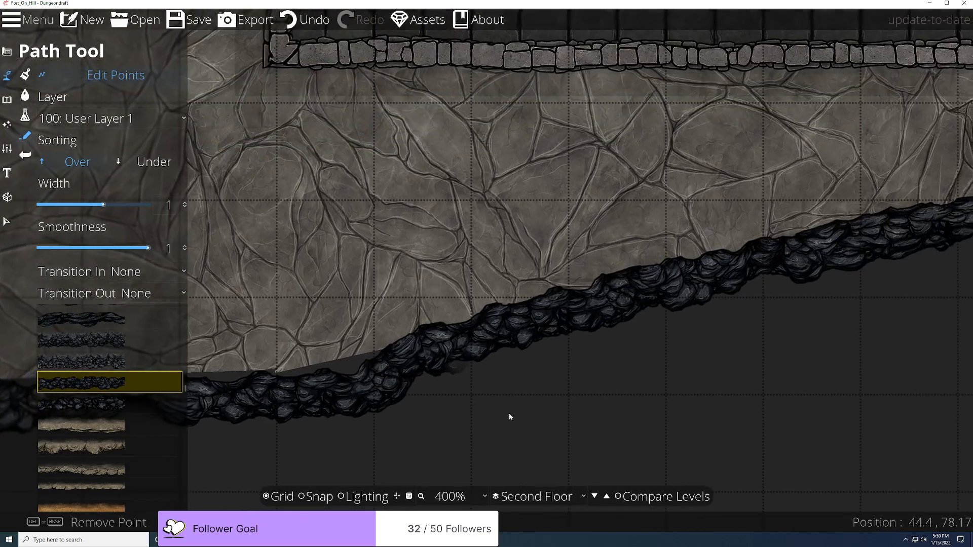
{"action": "scroll", "coordinate": [488, 414], "scroll_direction": "up", "scroll_amount": 3}
{"action": "left_click_drag", "start_coordinate": [464, 357], "coordinate": [487, 416]}
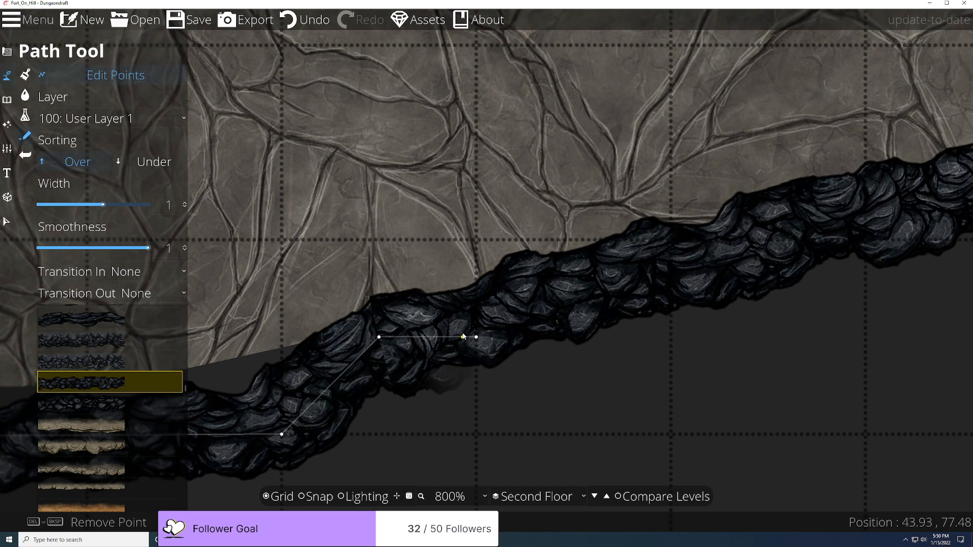
{"action": "left_click", "coordinate": [440, 336]}
{"action": "mouse_move", "coordinate": [441, 337]}
{"action": "left_mouse_down"}
{"action": "mouse_move", "coordinate": [446, 351]}
{"action": "mouse_move", "coordinate": [449, 328]}
{"action": "mouse_move", "coordinate": [429, 308]}
{"action": "mouse_move", "coordinate": [423, 330]}
{"action": "mouse_move", "coordinate": [441, 329]}
{"action": "left_mouse_up"}
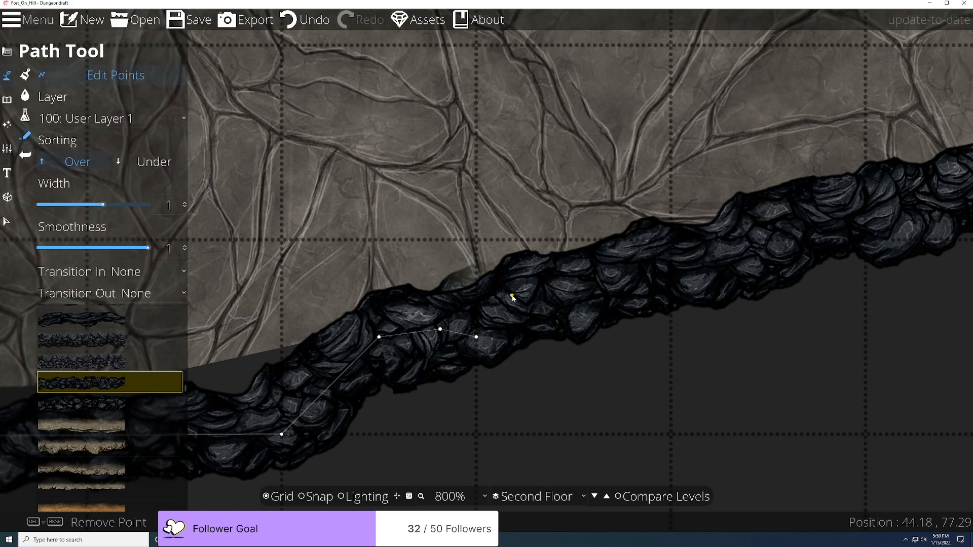
{"action": "scroll", "coordinate": [527, 397], "scroll_direction": "down", "scroll_amount": 5}
{"action": "scroll", "coordinate": [527, 401], "scroll_direction": "up", "scroll_amount": 5}
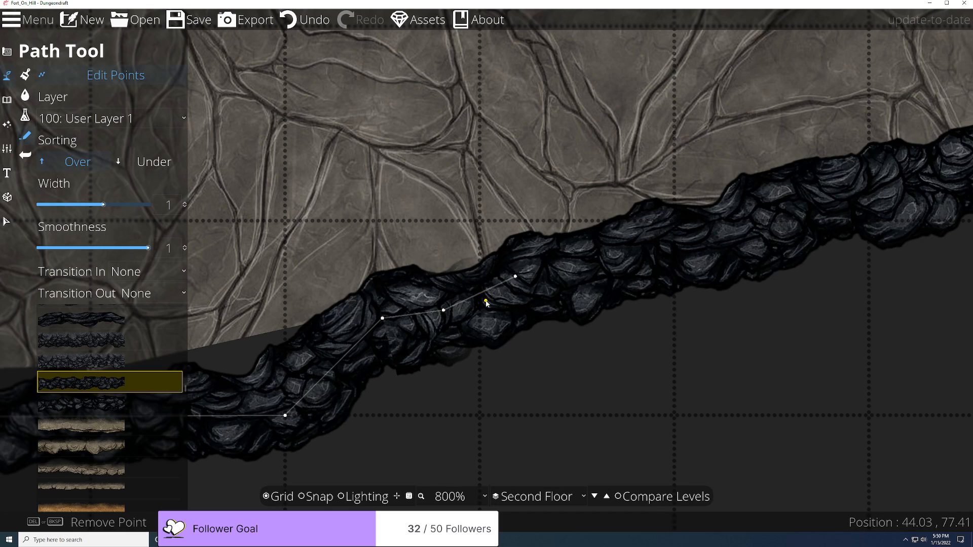
{"action": "left_click", "coordinate": [559, 275]}
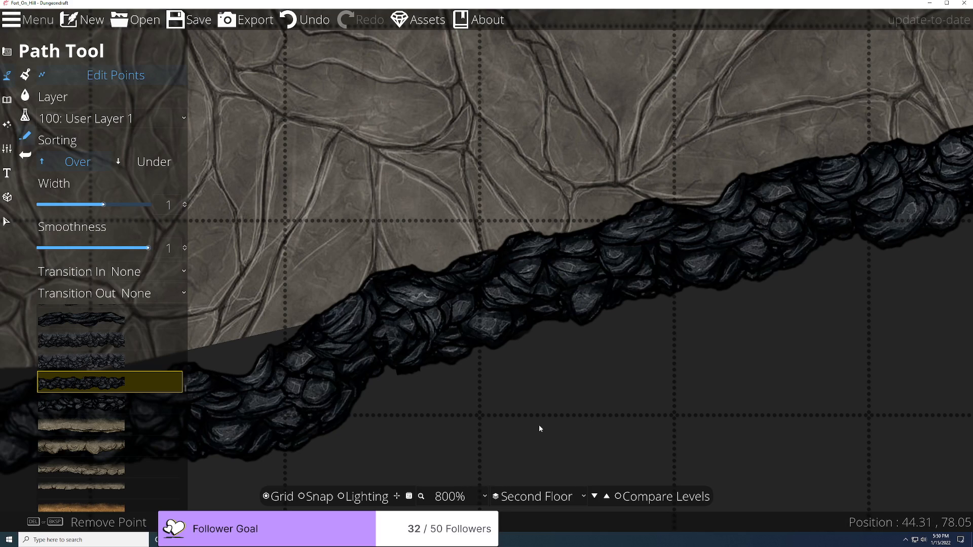
{"action": "scroll", "coordinate": [537, 428], "scroll_direction": "down", "scroll_amount": 3}
{"action": "left_click_drag", "start_coordinate": [524, 432], "coordinate": [698, 364]}
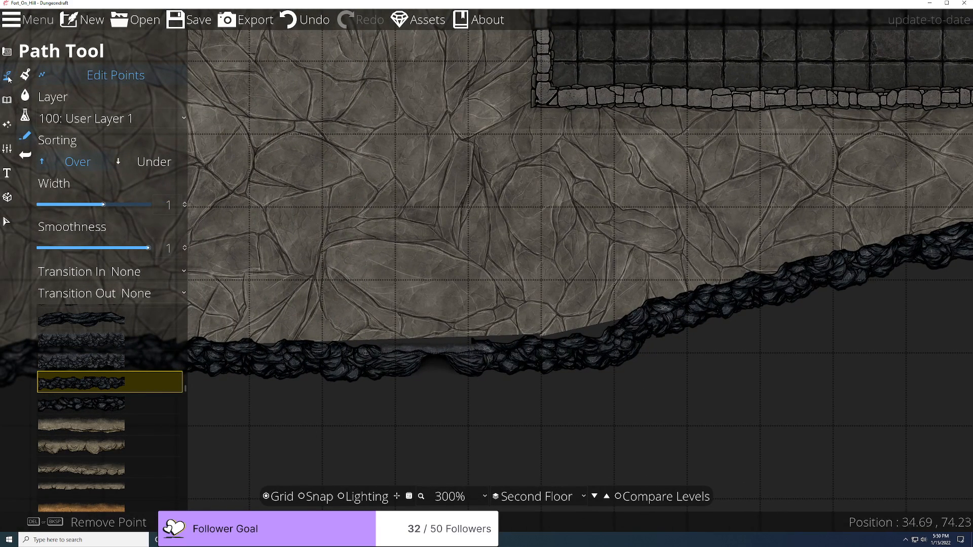
{"action": "left_click", "coordinate": [7, 51]}
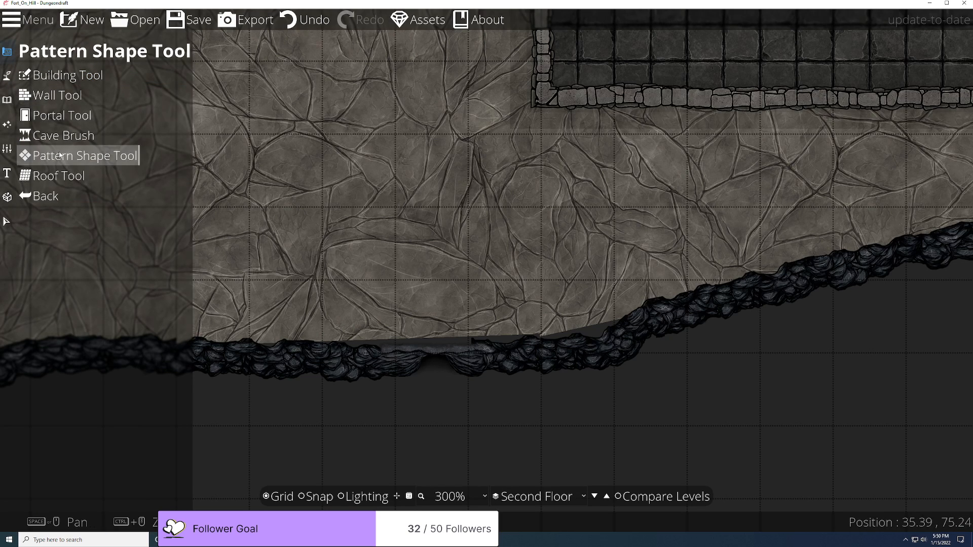
Step: Select the Pattern Shape Tool, look over the fort and cliff gap, and save the map
{"action": "left_click", "coordinate": [77, 154]}
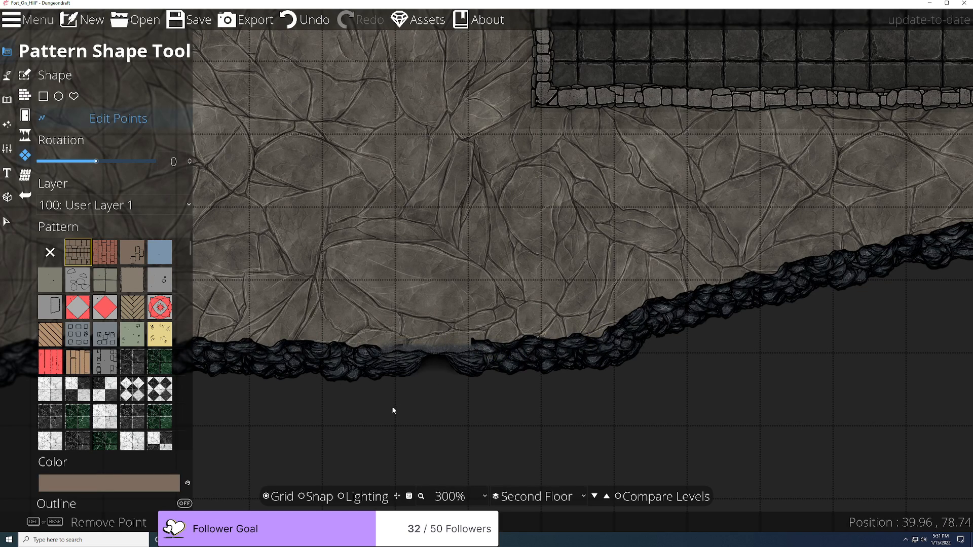
{"action": "scroll", "coordinate": [391, 413], "scroll_direction": "down", "scroll_amount": 5}
{"action": "left_click_drag", "start_coordinate": [388, 413], "coordinate": [240, 416]}
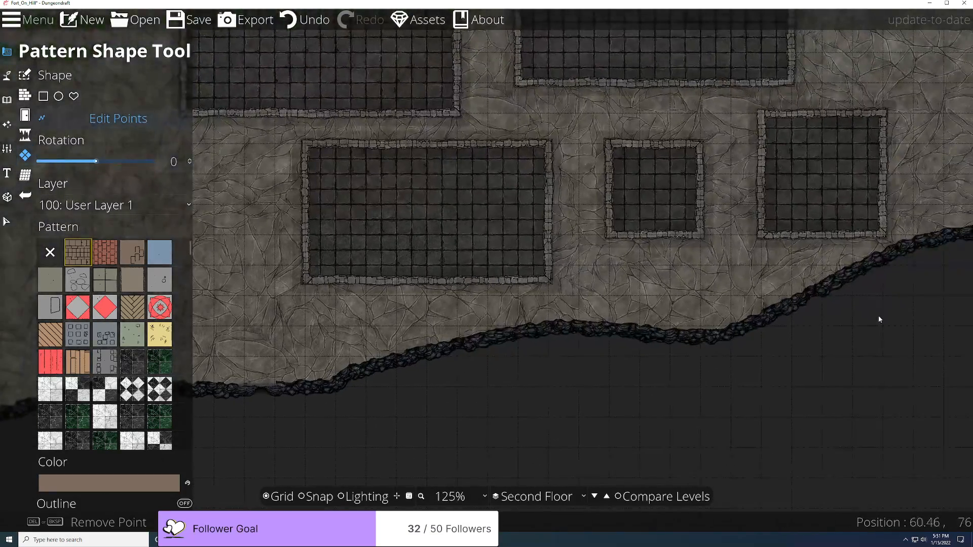
{"action": "left_click_drag", "start_coordinate": [879, 318], "coordinate": [311, 469]}
{"action": "left_click", "coordinate": [186, 15]}
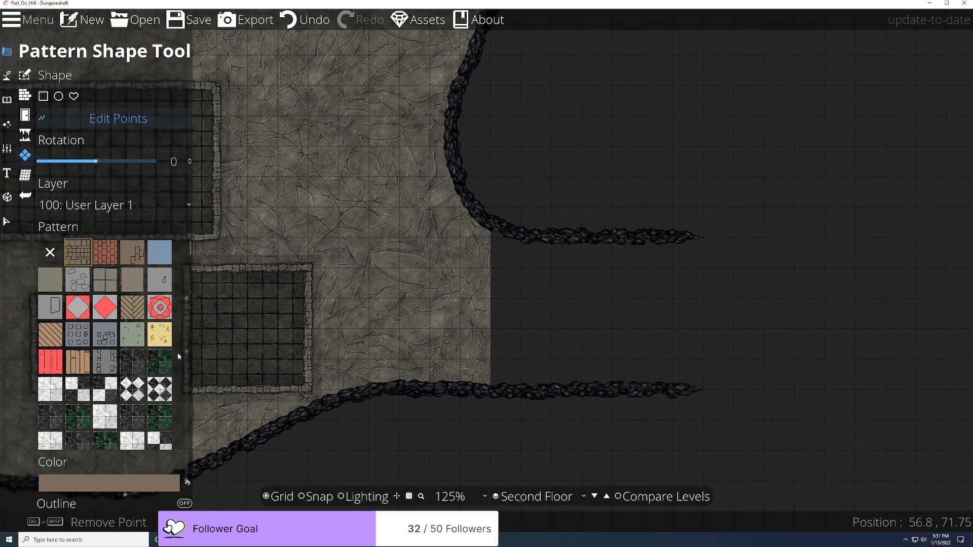
{"action": "scroll", "coordinate": [412, 327], "scroll_direction": "down", "scroll_amount": 6}
{"action": "left_click_drag", "start_coordinate": [340, 375], "coordinate": [627, 328]}
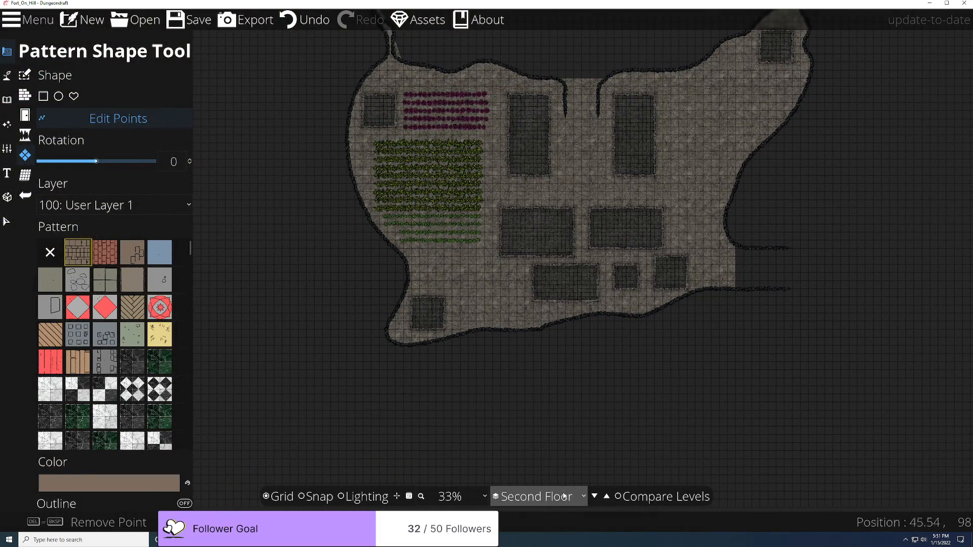
Step: Switch to the First Floor and center the view on the dark cliff edge
{"action": "left_click", "coordinate": [536, 497]}
{"action": "left_click", "coordinate": [531, 522]}
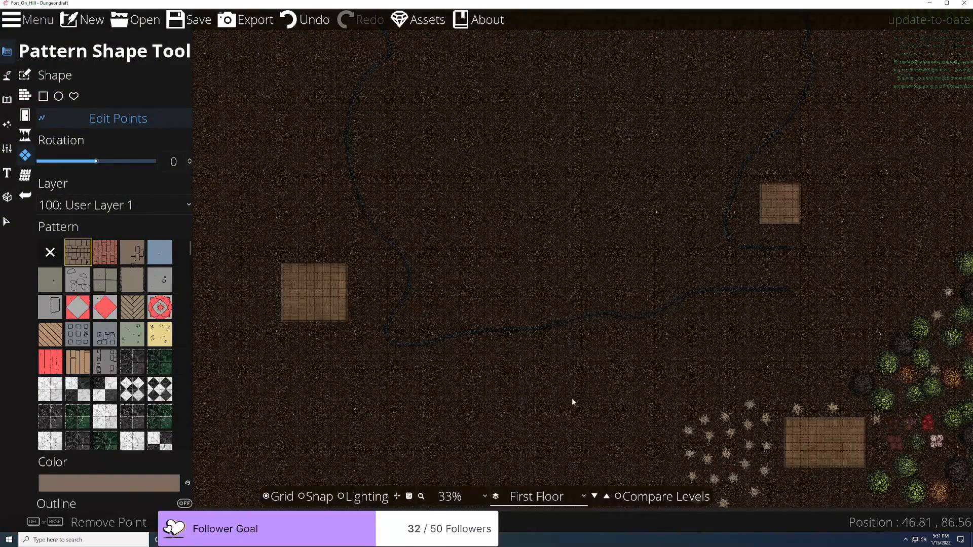
{"action": "scroll", "coordinate": [471, 328], "scroll_direction": "up", "scroll_amount": 4}
{"action": "left_click_drag", "start_coordinate": [419, 250], "coordinate": [550, 385]}
{"action": "scroll", "coordinate": [498, 403], "scroll_direction": "up", "scroll_amount": 2}
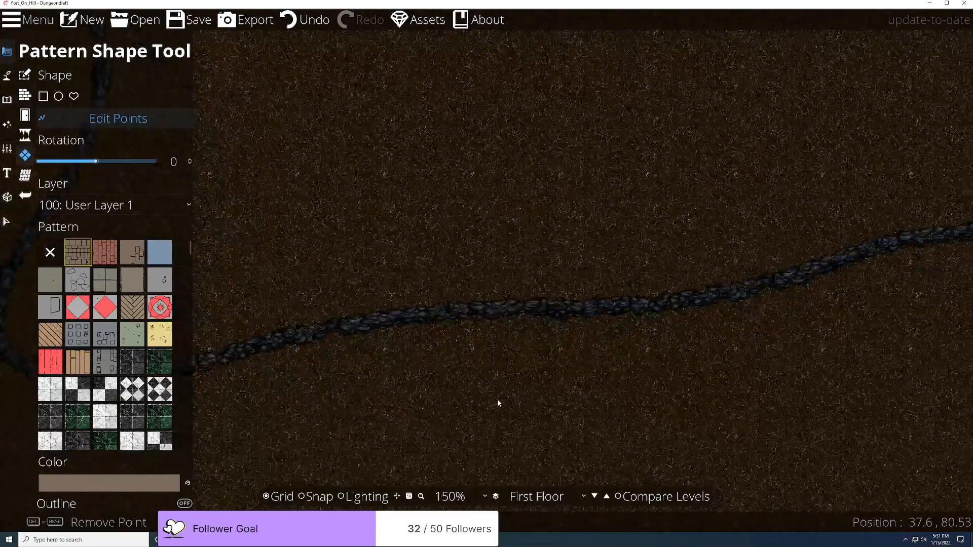
{"action": "scroll", "coordinate": [499, 403], "scroll_direction": "up", "scroll_amount": 1}
Step: Turn on Compare Levels against the Second Floor at 79%, with the current floor at 50%
{"action": "left_click", "coordinate": [619, 497]}
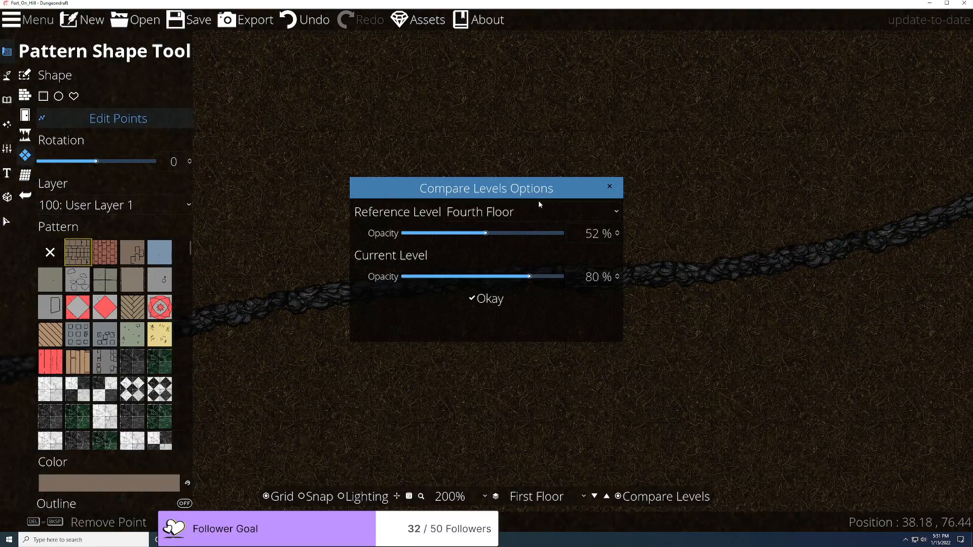
{"action": "left_click", "coordinate": [522, 212]}
{"action": "left_click", "coordinate": [492, 272]}
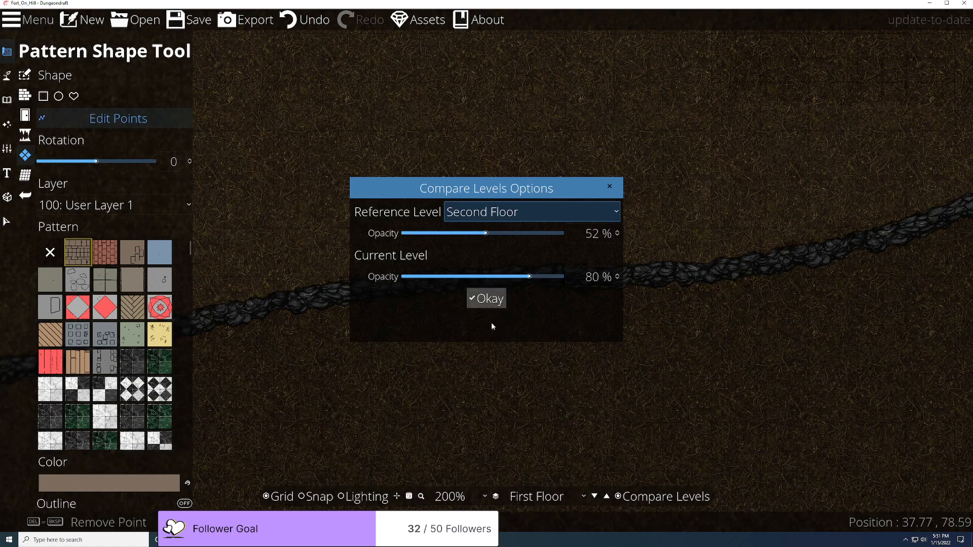
{"action": "left_click_drag", "start_coordinate": [529, 276], "coordinate": [483, 276]}
{"action": "left_click_drag", "start_coordinate": [486, 233], "coordinate": [528, 232]}
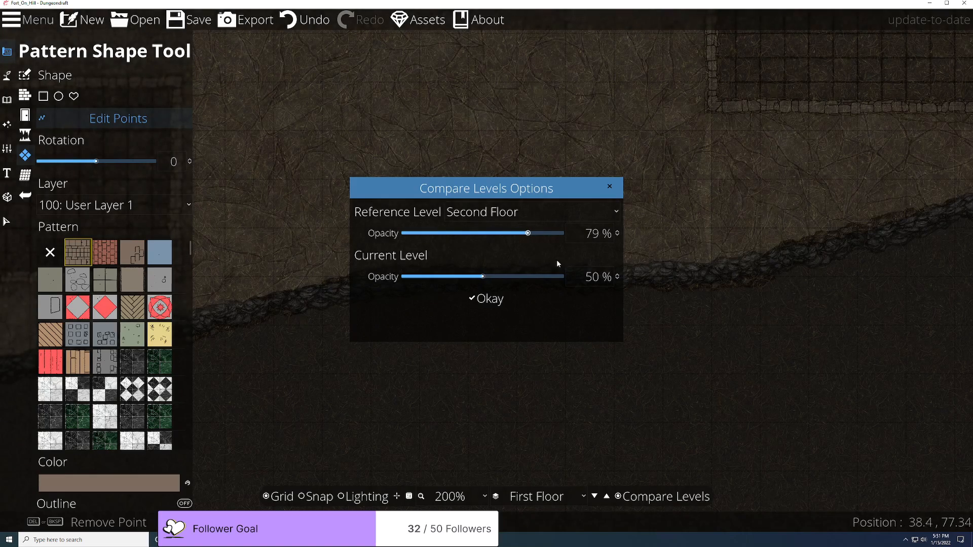
{"action": "left_click", "coordinate": [486, 299]}
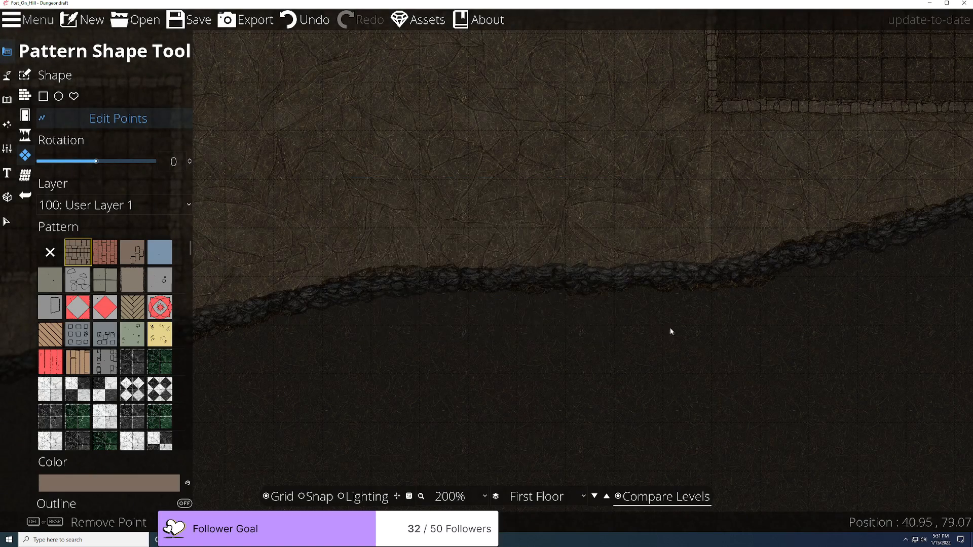
Step: Pan along the rock border to check alignment, then switch to the Select tool (V)
{"action": "scroll", "coordinate": [507, 368], "scroll_direction": "down", "scroll_amount": 4}
{"action": "scroll", "coordinate": [642, 326], "scroll_direction": "up", "scroll_amount": 4}
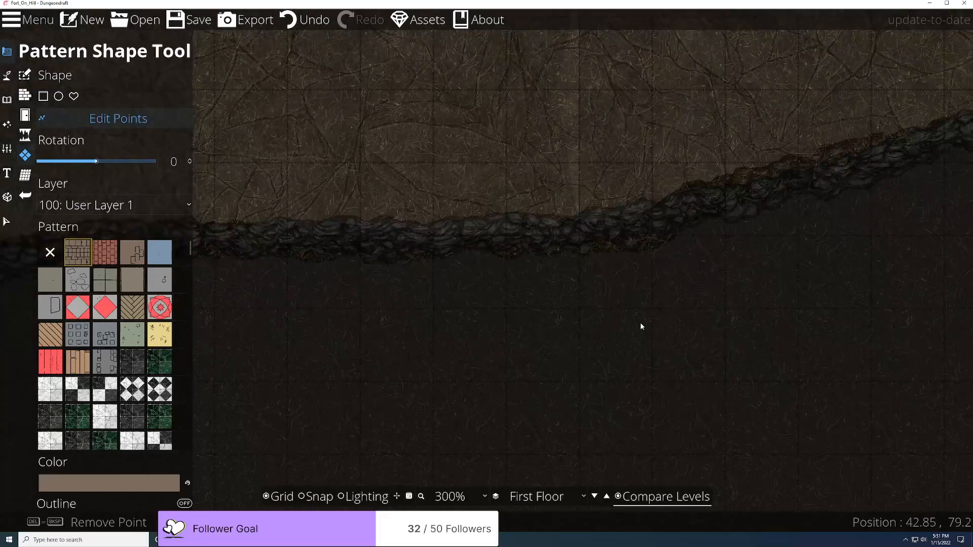
{"action": "scroll", "coordinate": [563, 316], "scroll_direction": "down", "scroll_amount": 2}
{"action": "scroll", "coordinate": [521, 289], "scroll_direction": "up", "scroll_amount": 5}
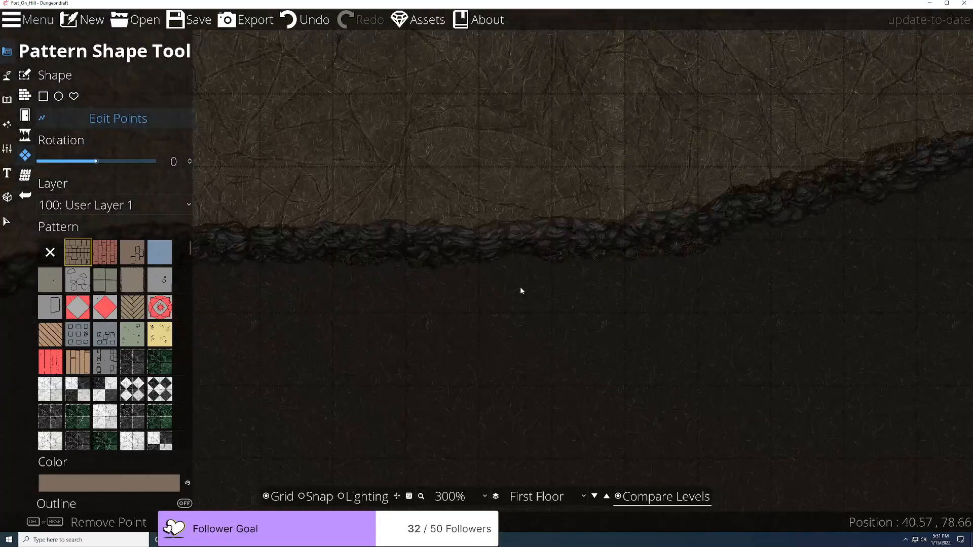
{"action": "scroll", "coordinate": [583, 223], "scroll_direction": "down", "scroll_amount": 7}
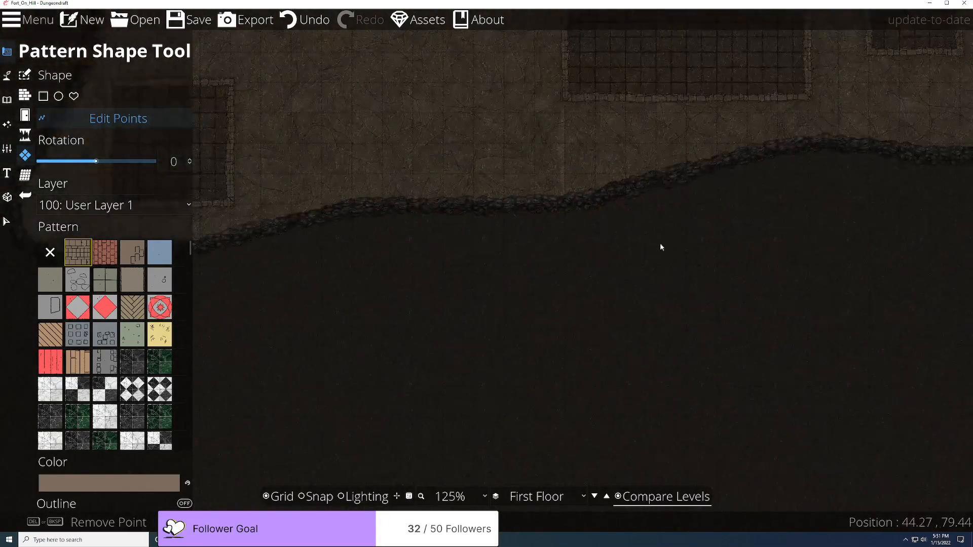
{"action": "left_click_drag", "start_coordinate": [861, 149], "coordinate": [263, 446]}
{"action": "scroll", "coordinate": [474, 335], "scroll_direction": "up", "scroll_amount": 7}
{"action": "scroll", "coordinate": [533, 264], "scroll_direction": "up", "scroll_amount": 1}
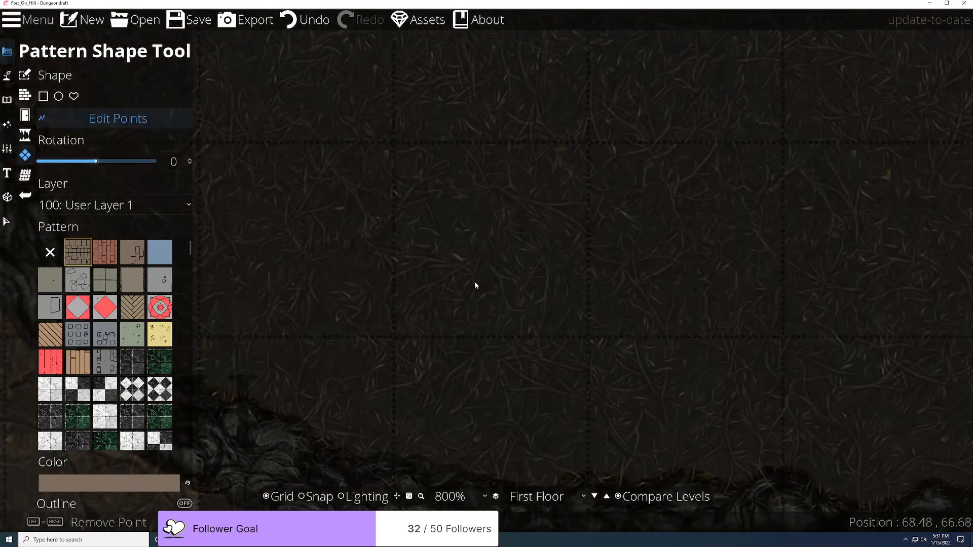
{"action": "left_click_drag", "start_coordinate": [403, 323], "coordinate": [688, 245]}
{"action": "key", "text": "v"}
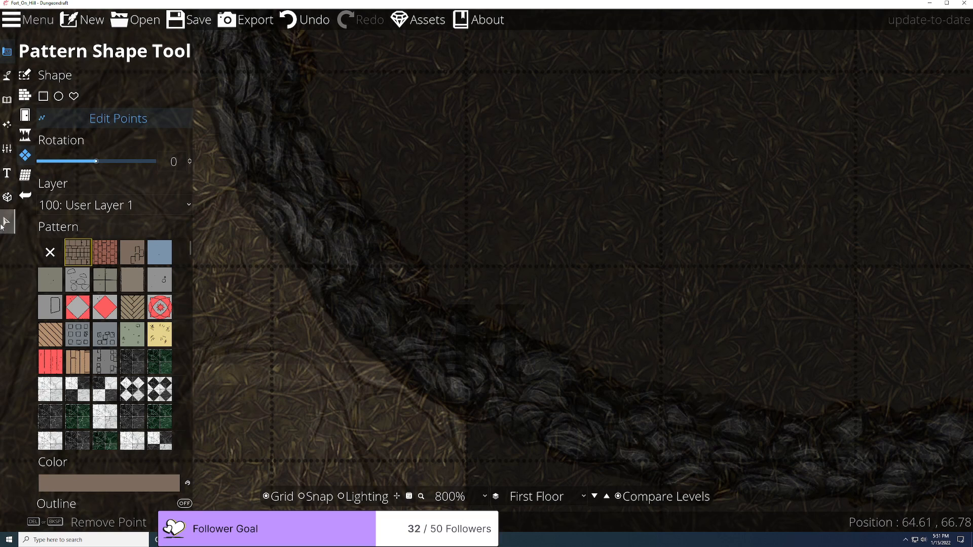
Step: Choose the Text tool and view the Second, Third, then First Floor in turn
{"action": "left_click", "coordinate": [6, 173]}
{"action": "left_click", "coordinate": [537, 496]}
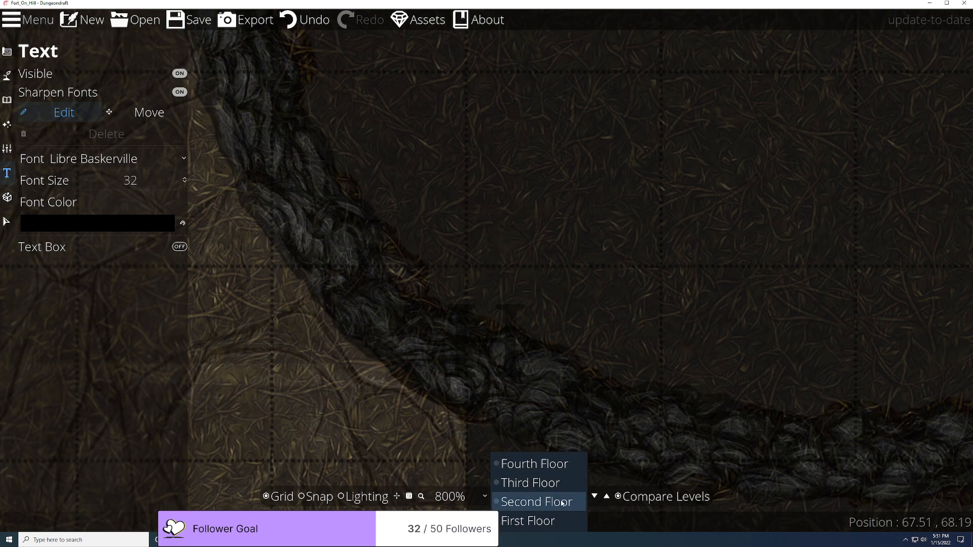
{"action": "left_click", "coordinate": [532, 502]}
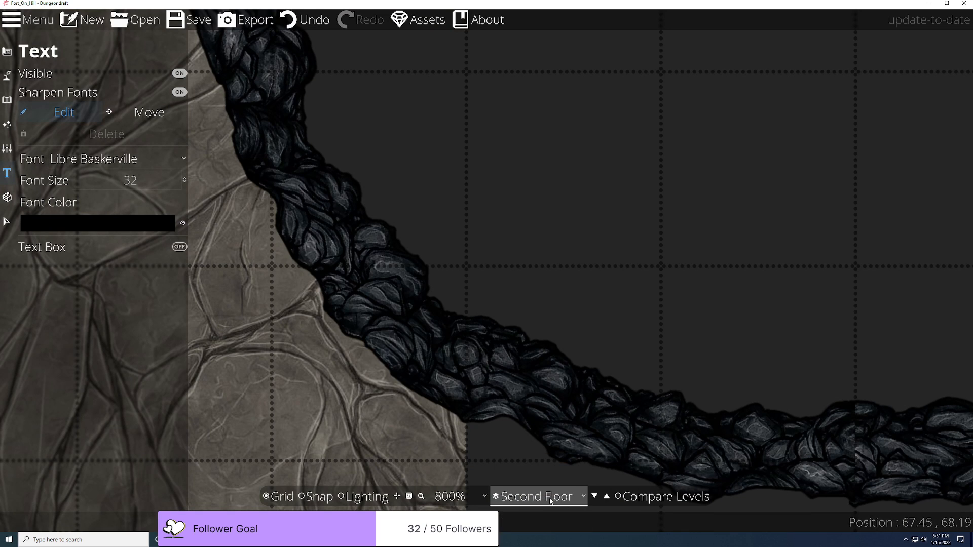
{"action": "left_click", "coordinate": [553, 499]}
{"action": "left_click", "coordinate": [549, 486]}
{"action": "left_click", "coordinate": [549, 499]}
{"action": "left_click", "coordinate": [528, 518]}
Step: Flip between the Second Floor and First Floor again to compare the cliff edge
{"action": "left_click", "coordinate": [441, 342]}
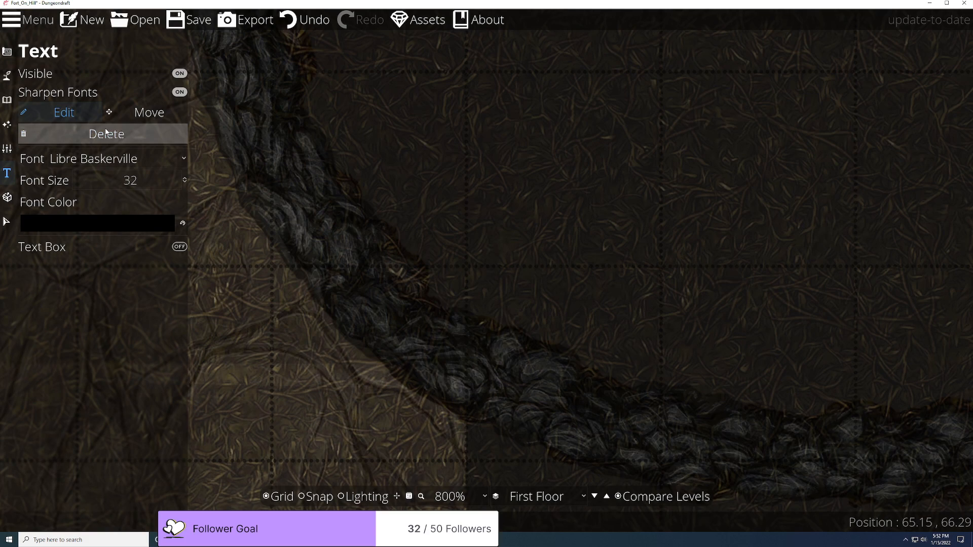
{"action": "scroll", "coordinate": [581, 253], "scroll_direction": "down", "scroll_amount": 4}
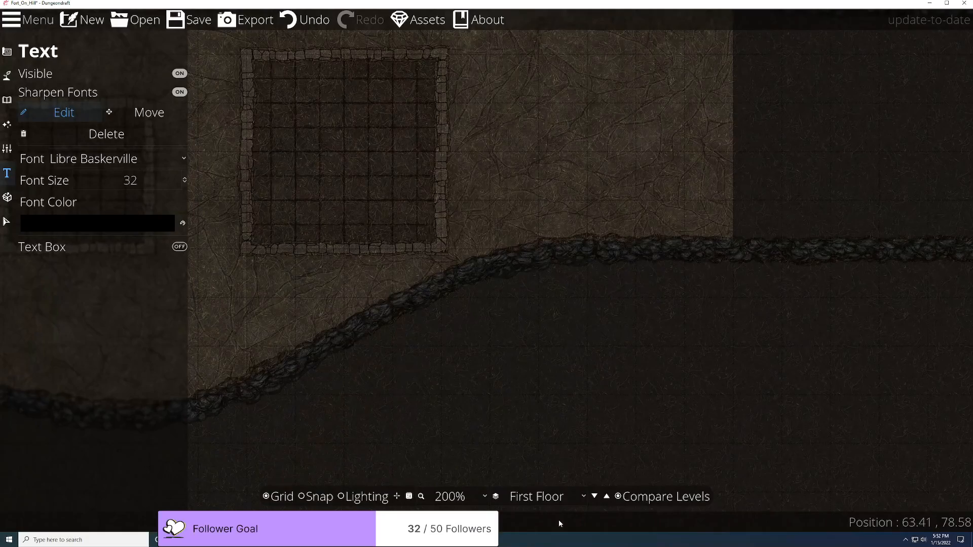
{"action": "left_click", "coordinate": [556, 498]}
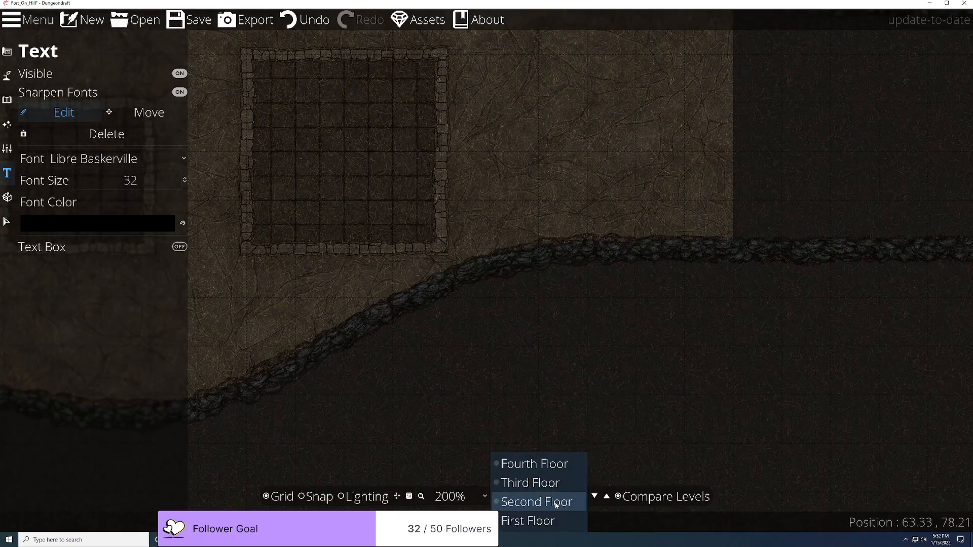
{"action": "left_click", "coordinate": [556, 501]}
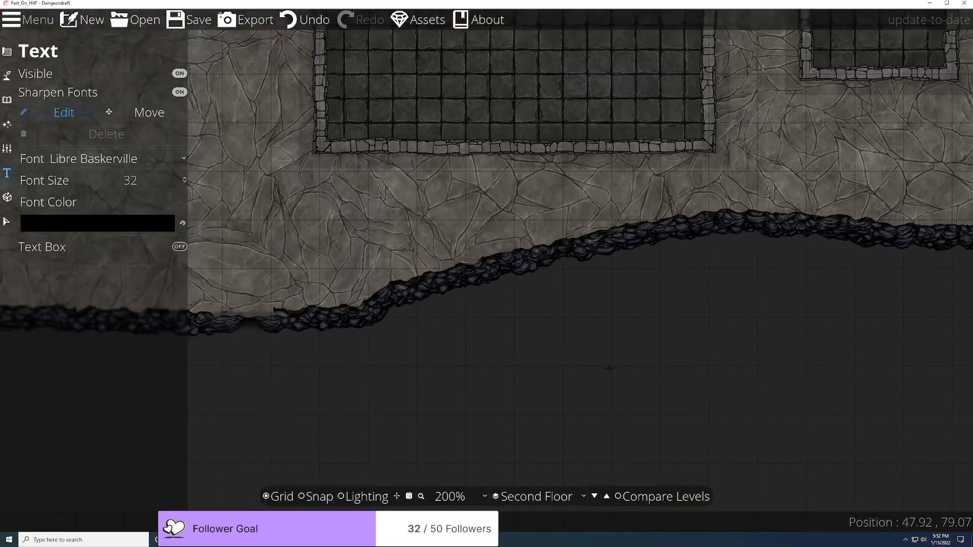
{"action": "left_click", "coordinate": [583, 497]}
{"action": "left_click", "coordinate": [556, 517]}
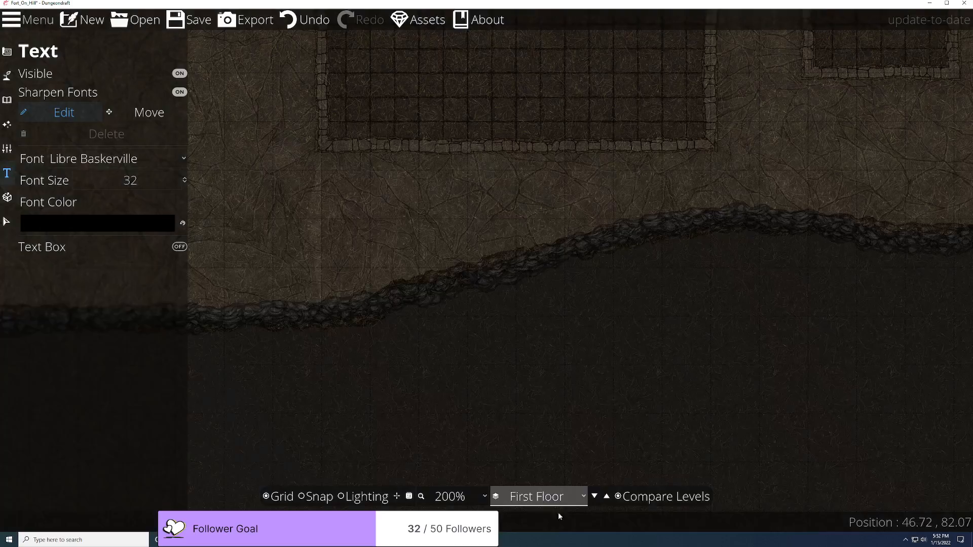
Step: Pan along the cliff wall on the First Floor to its rising end
{"action": "left_click_drag", "start_coordinate": [258, 405], "coordinate": [677, 396]}
{"action": "left_click_drag", "start_coordinate": [401, 374], "coordinate": [556, 353]}
{"action": "scroll", "coordinate": [328, 371], "scroll_direction": "up", "scroll_amount": 2}
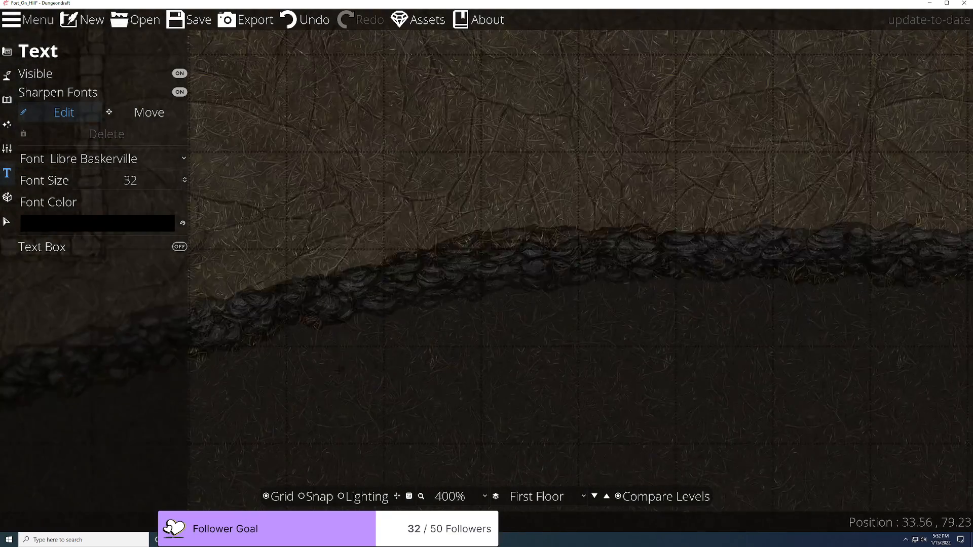
{"action": "scroll", "coordinate": [327, 372], "scroll_direction": "up", "scroll_amount": 1}
{"action": "scroll", "coordinate": [540, 346], "scroll_direction": "down", "scroll_amount": 2}
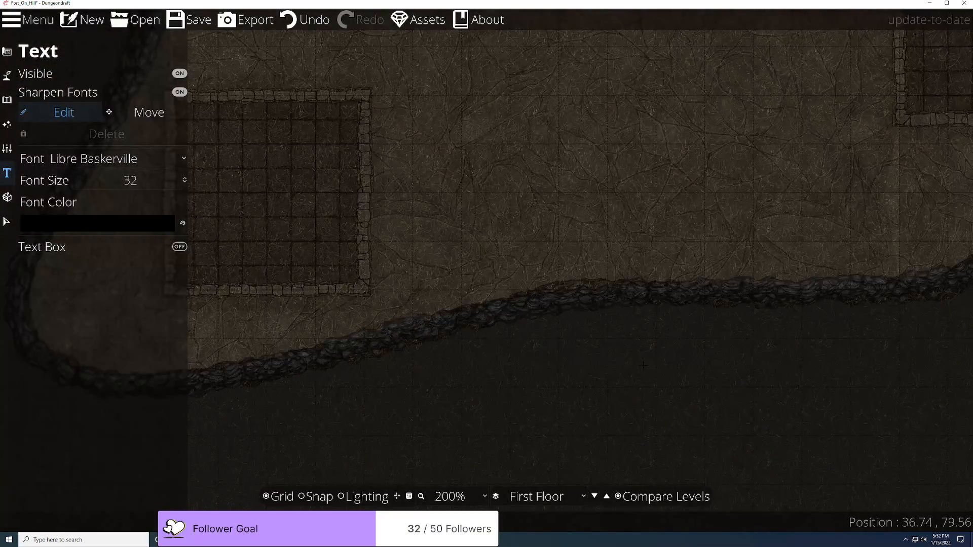
{"action": "left_click_drag", "start_coordinate": [723, 372], "coordinate": [541, 385]}
{"action": "scroll", "coordinate": [495, 361], "scroll_direction": "up", "scroll_amount": 4}
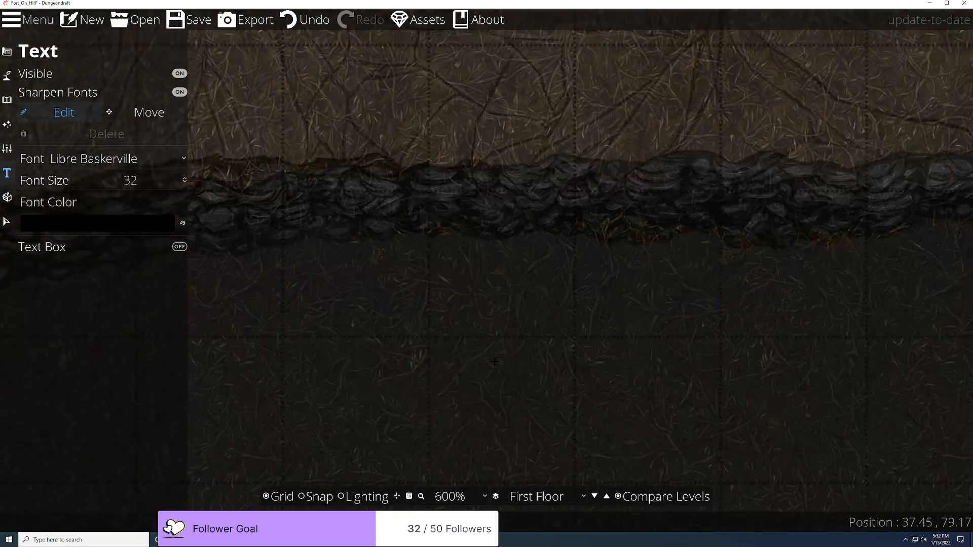
{"action": "scroll", "coordinate": [494, 361], "scroll_direction": "down", "scroll_amount": 1}
{"action": "left_click_drag", "start_coordinate": [698, 315], "coordinate": [556, 314]}
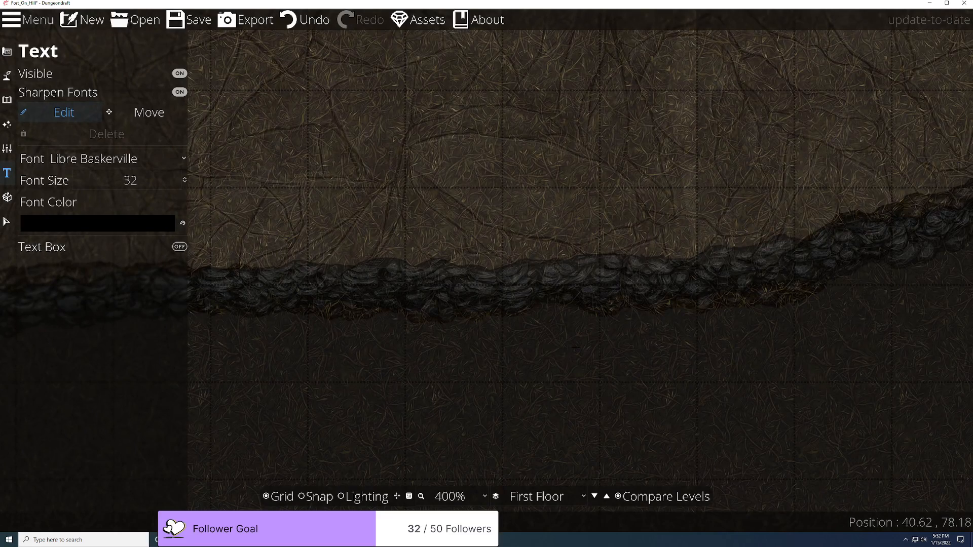
Step: Re-enable Compare Levels with current opacity 25% and the Second Floor as reference
{"action": "left_click", "coordinate": [619, 498]}
{"action": "left_click", "coordinate": [618, 498]}
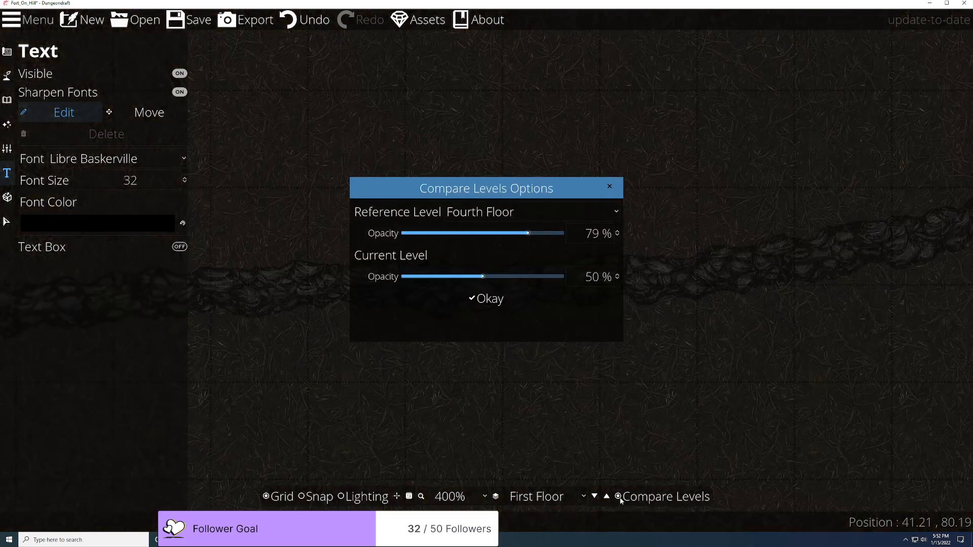
{"action": "left_click_drag", "start_coordinate": [474, 278], "coordinate": [443, 277]}
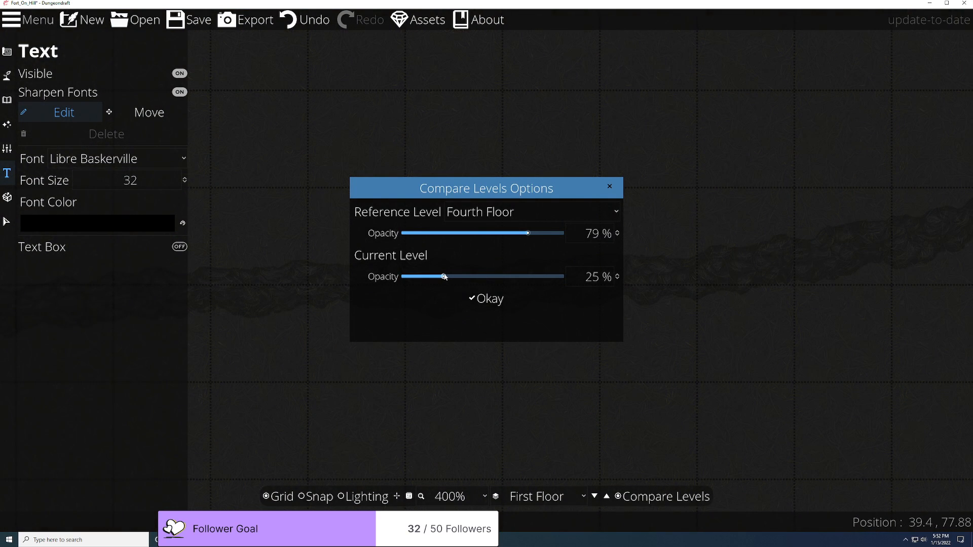
{"action": "left_click", "coordinate": [504, 212]}
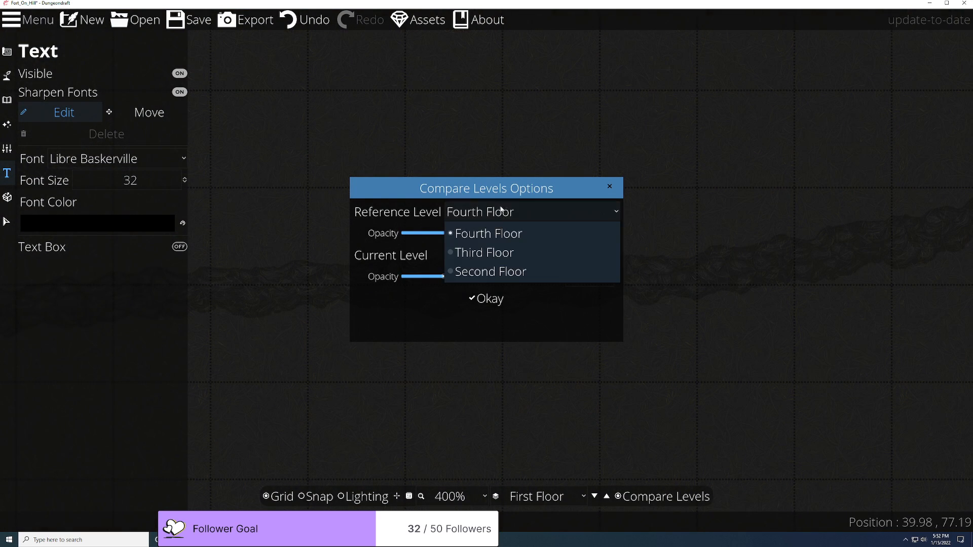
{"action": "left_click", "coordinate": [488, 272]}
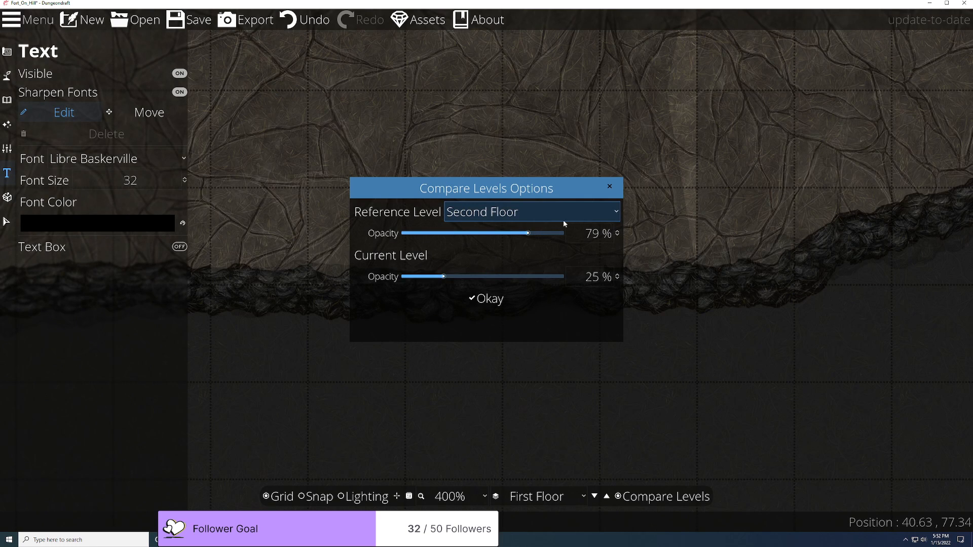
{"action": "left_click", "coordinate": [498, 303]}
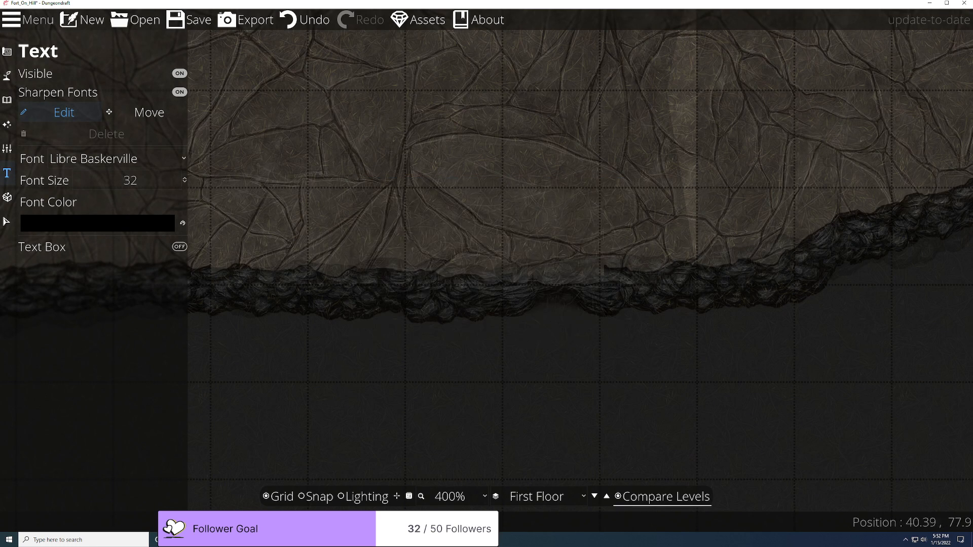
{"action": "scroll", "coordinate": [585, 361], "scroll_direction": "down", "scroll_amount": 5}
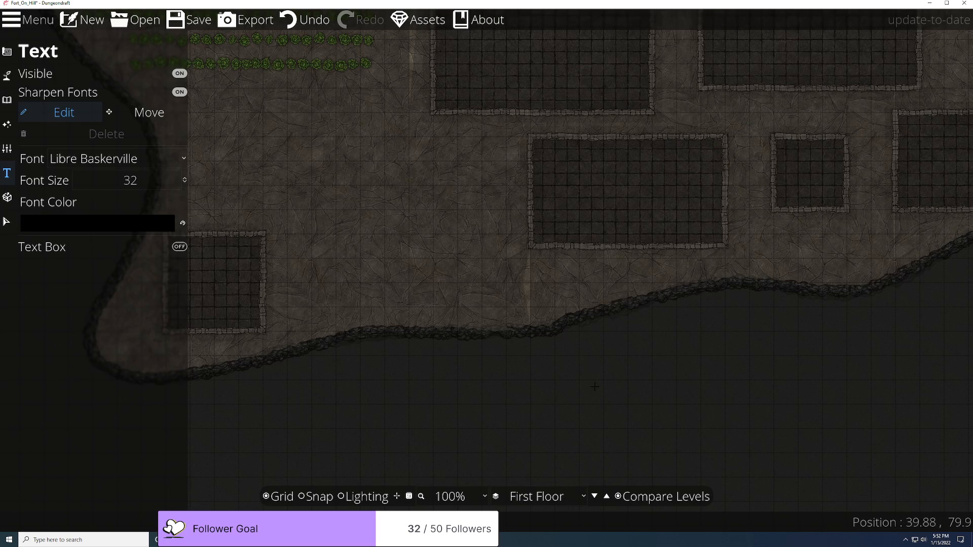
{"action": "left_click", "coordinate": [496, 354]}
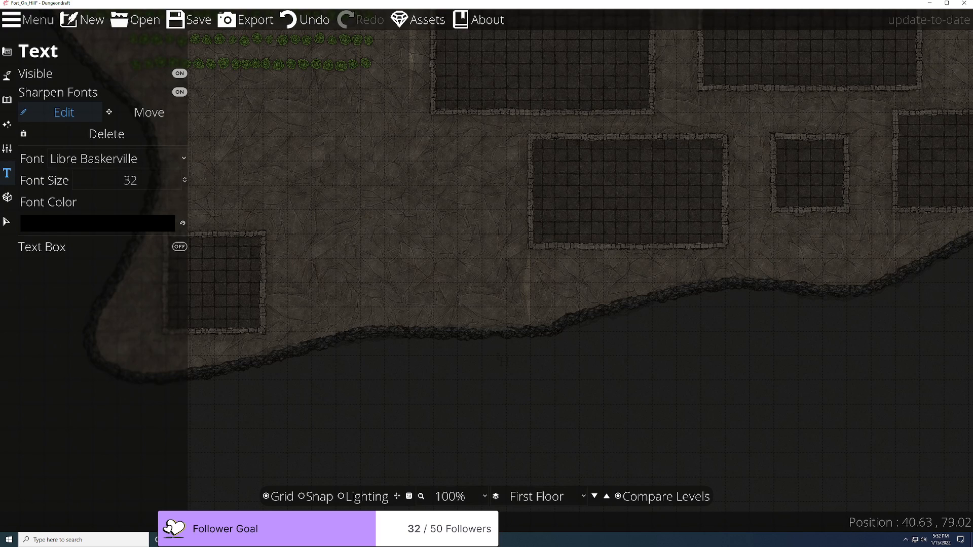
{"action": "scroll", "coordinate": [493, 345], "scroll_direction": "up", "scroll_amount": 3}
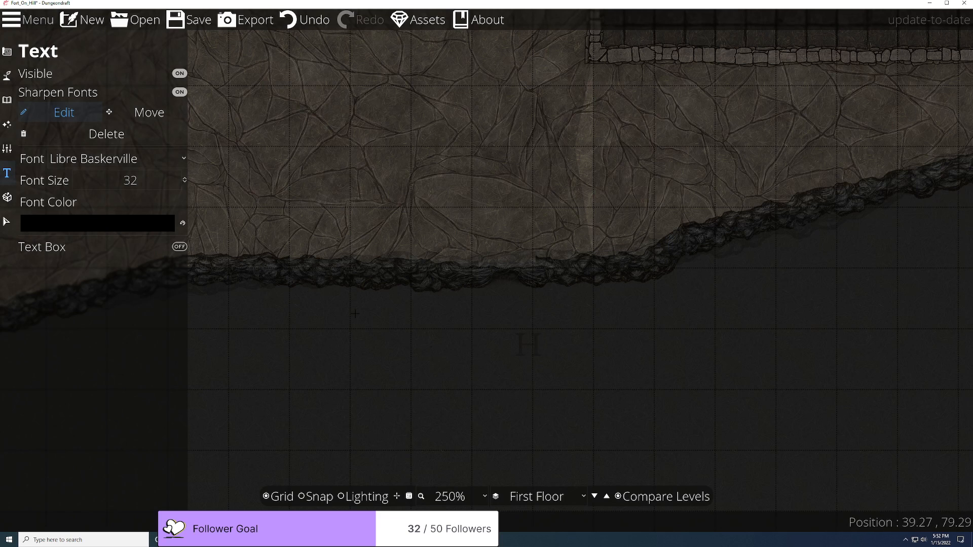
{"action": "left_click", "coordinate": [102, 140]}
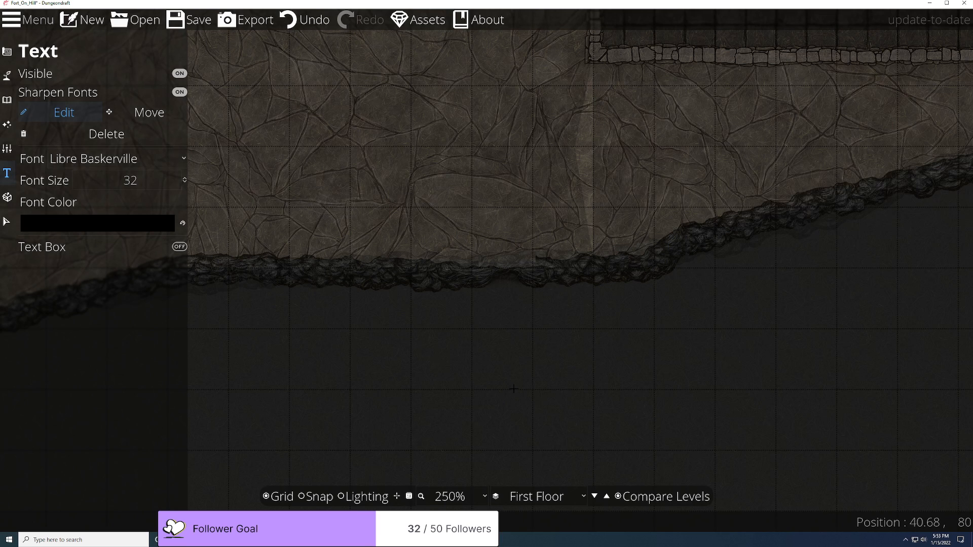
{"action": "scroll", "coordinate": [513, 390], "scroll_direction": "up", "scroll_amount": 2}
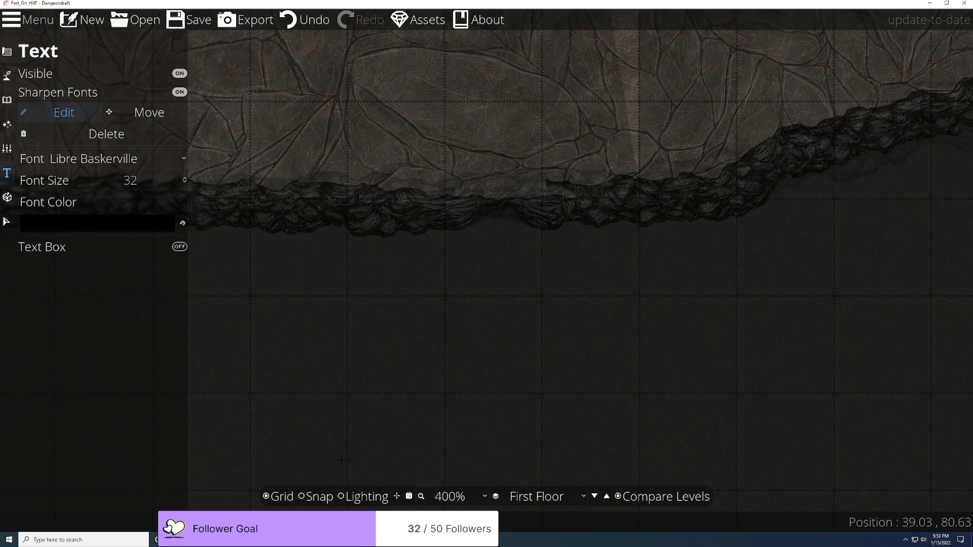
Step: Switch to the Terrain Path Tool and pick the brown dirt path style
{"action": "left_click", "coordinate": [11, 76]}
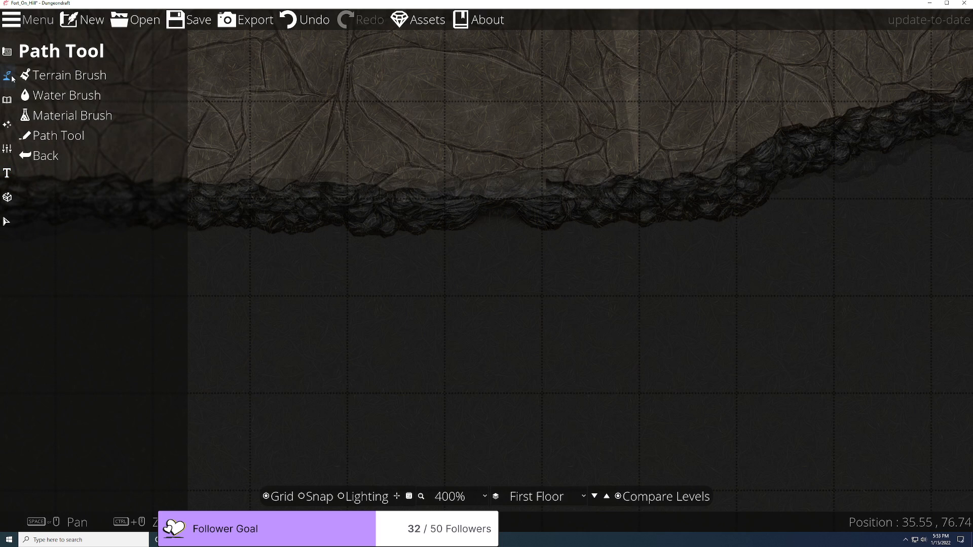
{"action": "left_click", "coordinate": [75, 98]}
{"action": "left_click", "coordinate": [70, 115]}
{"action": "left_click", "coordinate": [57, 135]}
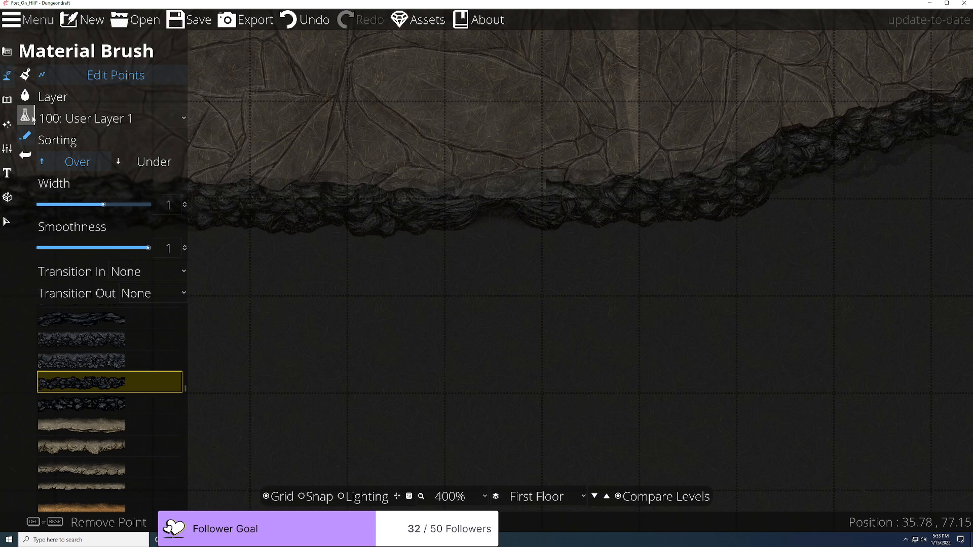
{"action": "scroll", "coordinate": [126, 396], "scroll_direction": "down", "scroll_amount": 10}
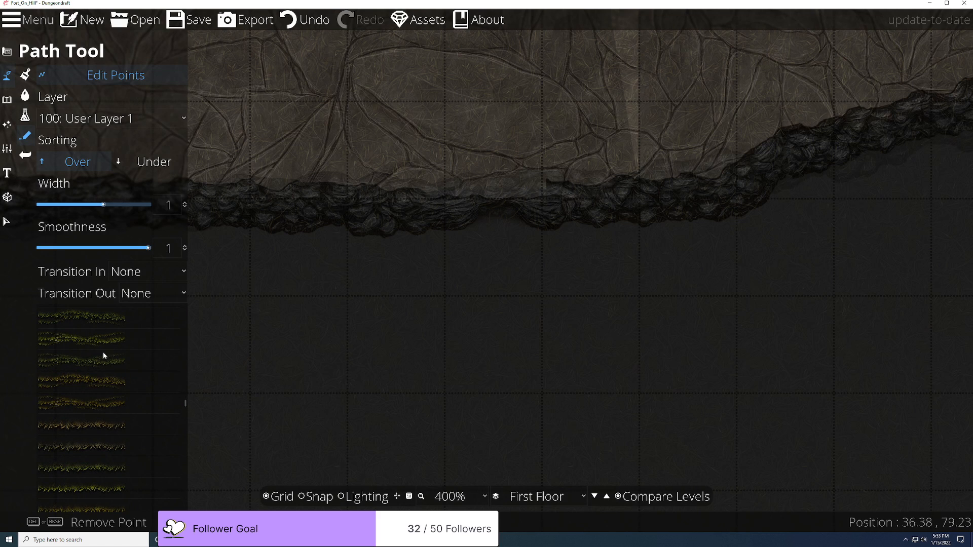
{"action": "scroll", "coordinate": [99, 397], "scroll_direction": "down", "scroll_amount": 6}
{"action": "scroll", "coordinate": [100, 406], "scroll_direction": "down", "scroll_amount": 8}
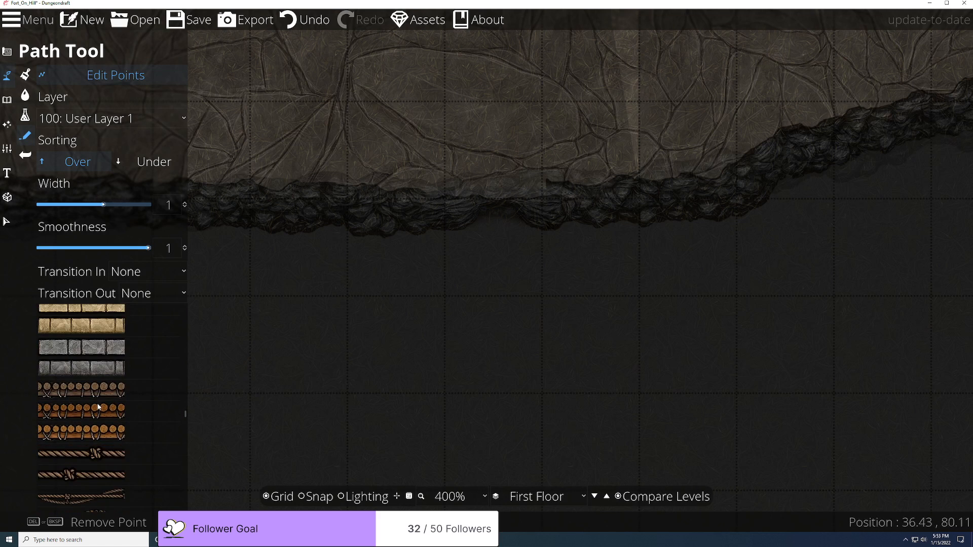
{"action": "left_click_drag", "start_coordinate": [184, 422], "coordinate": [173, 476]}
{"action": "left_click", "coordinate": [96, 423]}
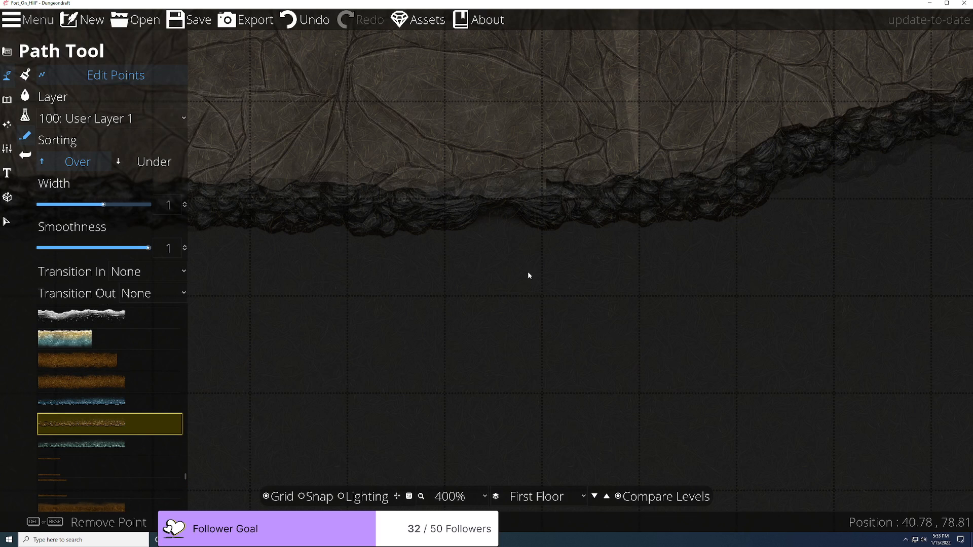
Step: Start a dirt path below the cliff and compare against the Second Floor with a more opaque current floor
{"action": "left_click", "coordinate": [234, 121]}
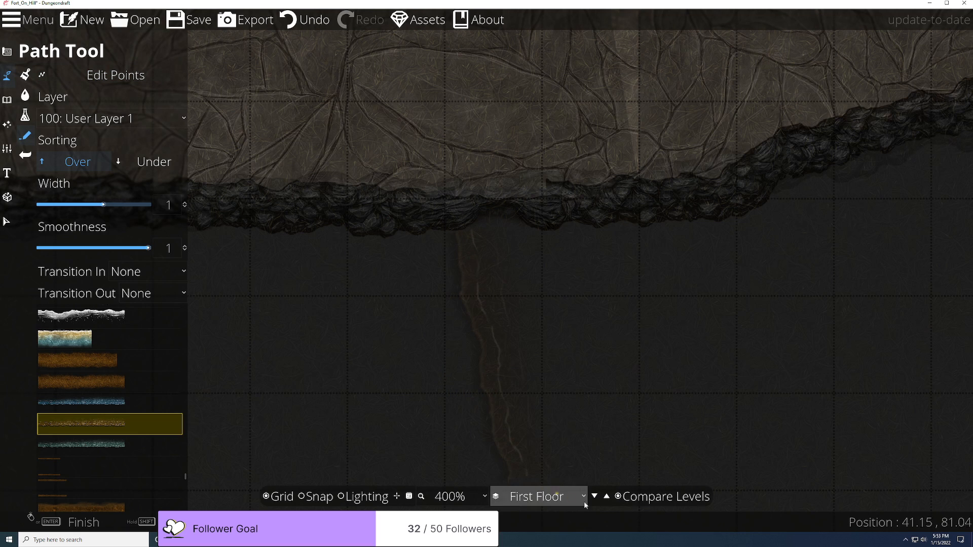
{"action": "left_click", "coordinate": [622, 499]}
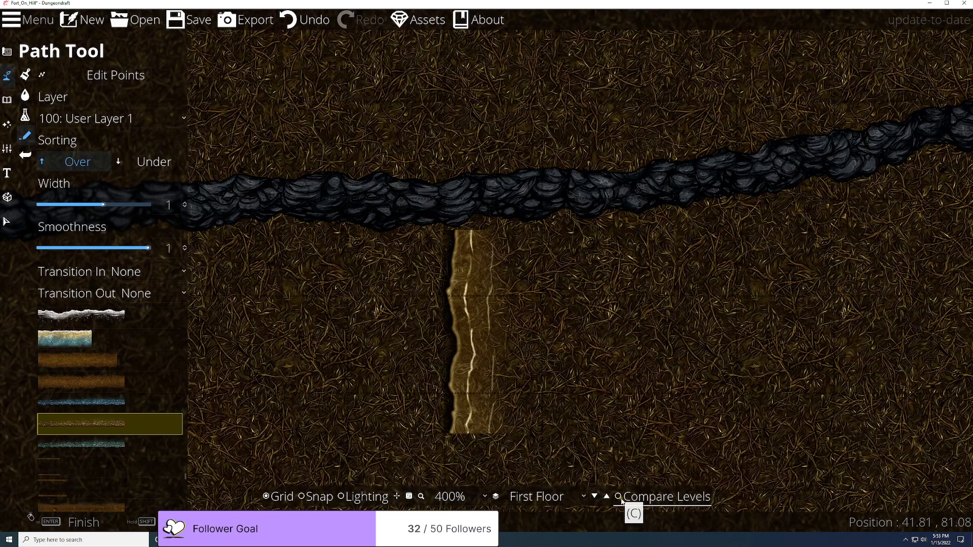
{"action": "left_click", "coordinate": [622, 500]}
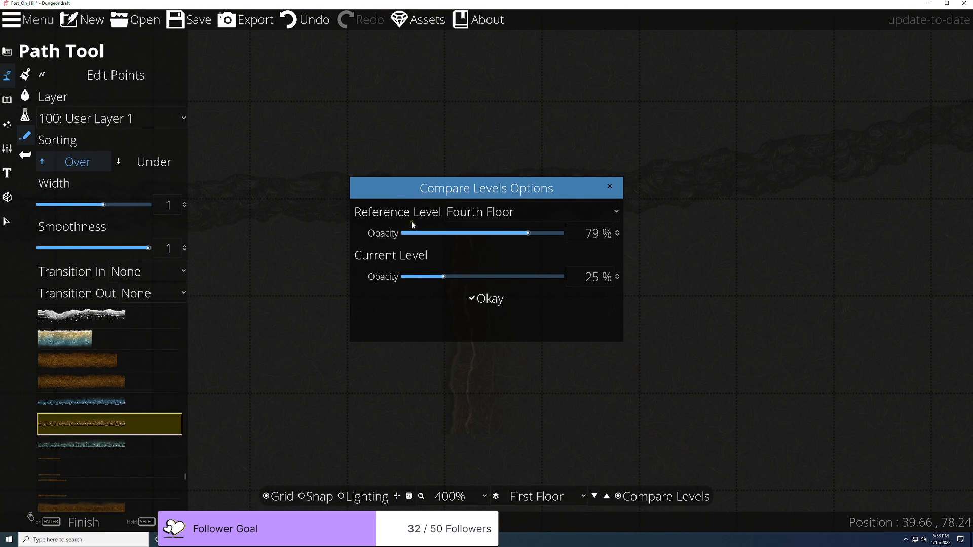
{"action": "left_click", "coordinate": [542, 210]}
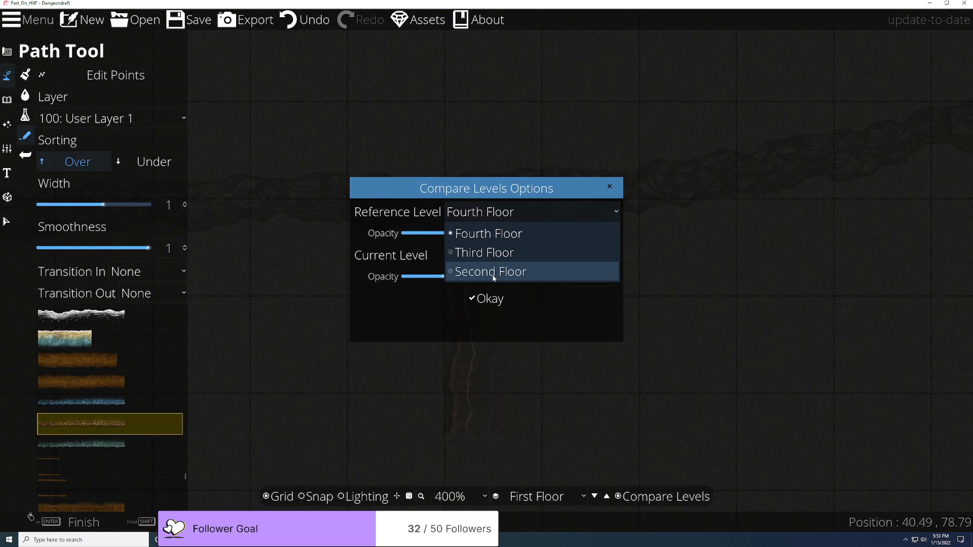
{"action": "left_click", "coordinate": [513, 272]}
{"action": "left_click_drag", "start_coordinate": [486, 275], "coordinate": [538, 285]}
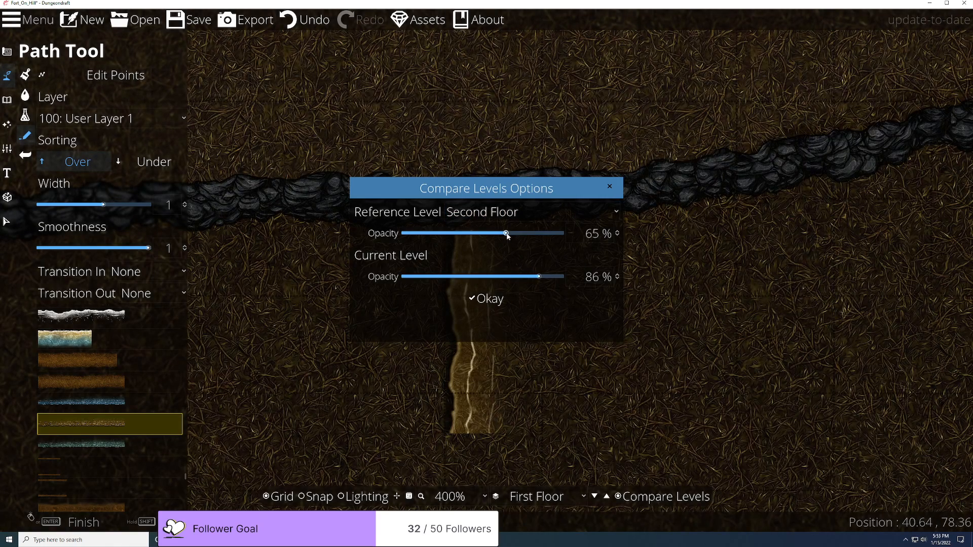
{"action": "left_click", "coordinate": [489, 296]}
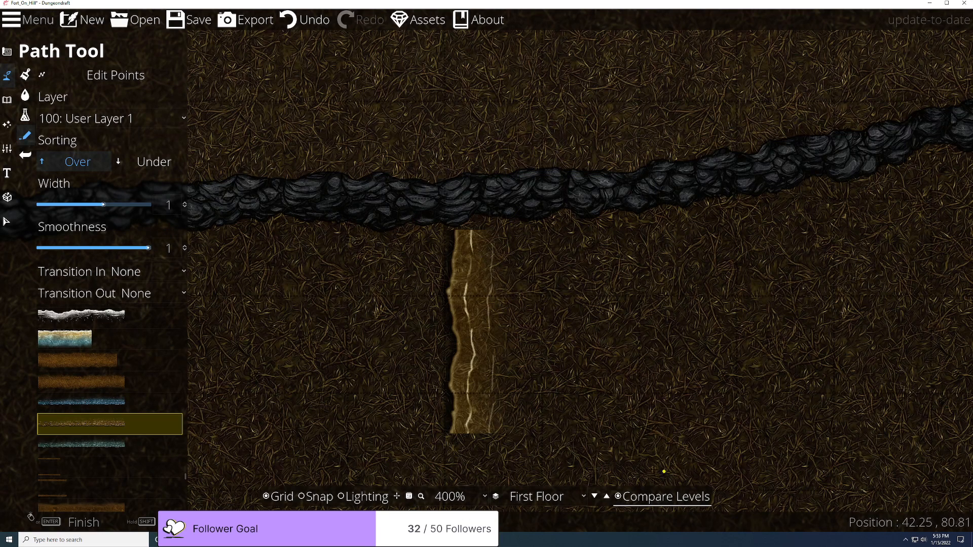
Step: Fade the current floor to about 51% and reconfirm the Second Floor as reference
{"action": "left_click", "coordinate": [618, 498]}
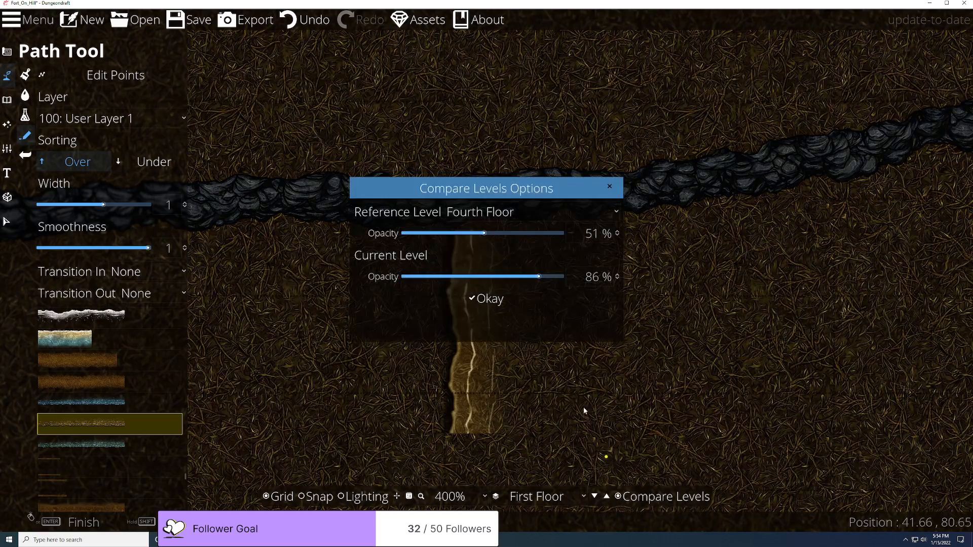
{"action": "left_click_drag", "start_coordinate": [538, 276], "coordinate": [488, 276]}
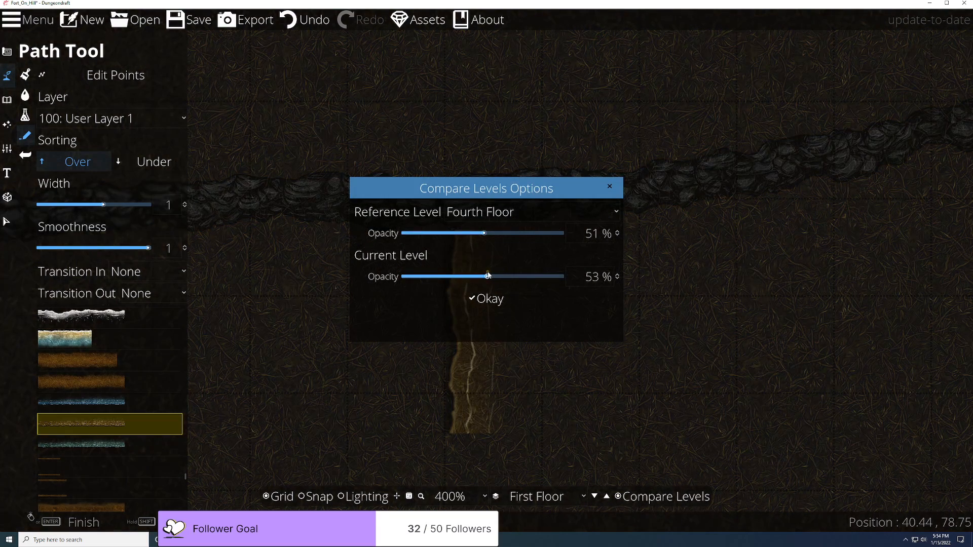
{"action": "left_click", "coordinate": [485, 299]}
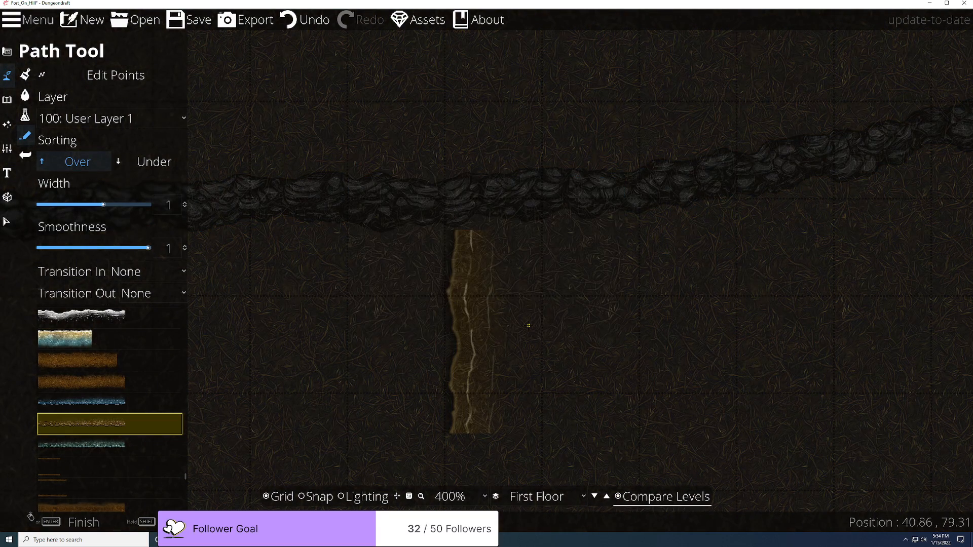
{"action": "left_click", "coordinate": [626, 502]}
{"action": "left_click", "coordinate": [626, 502]}
{"action": "left_click", "coordinate": [501, 220]}
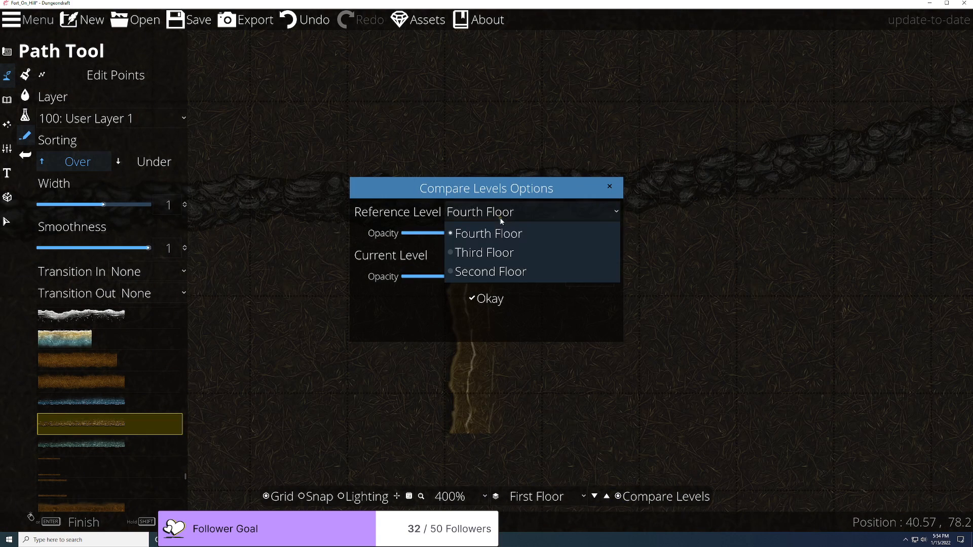
{"action": "left_click", "coordinate": [479, 272]}
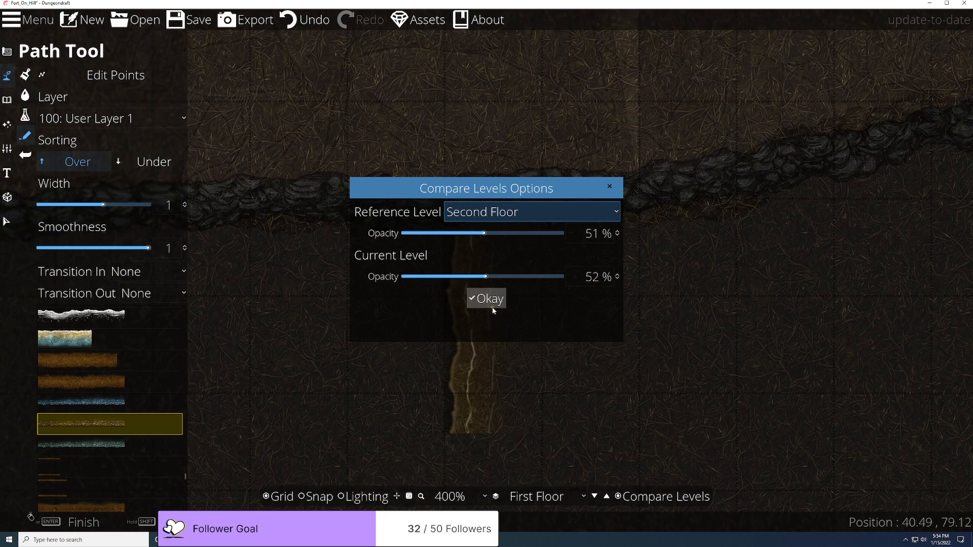
{"action": "left_click", "coordinate": [492, 307]}
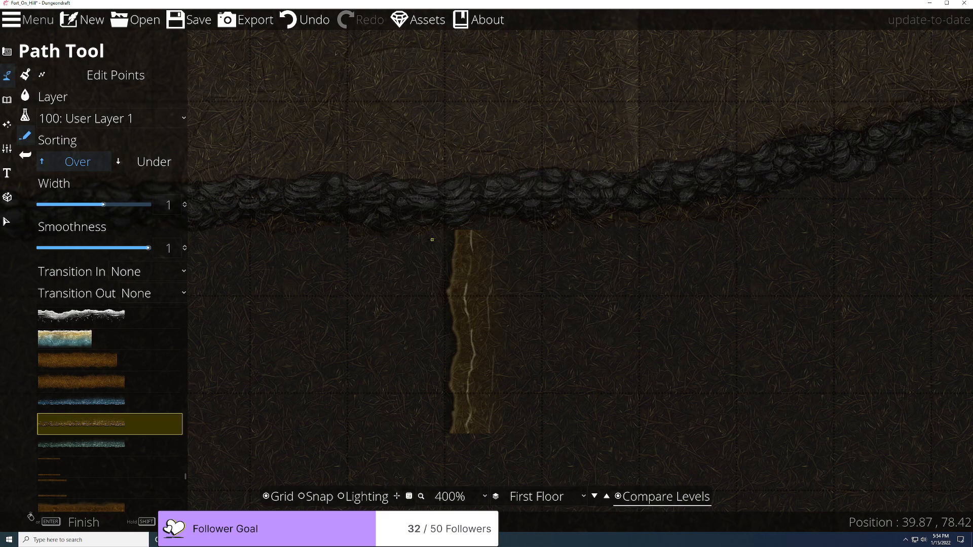
Step: Zoom in and overlay the Second Floor reference at 100% opacity over the First Floor
{"action": "scroll", "coordinate": [432, 240], "scroll_direction": "up", "scroll_amount": 3}
{"action": "scroll", "coordinate": [432, 239], "scroll_direction": "down", "scroll_amount": 10}
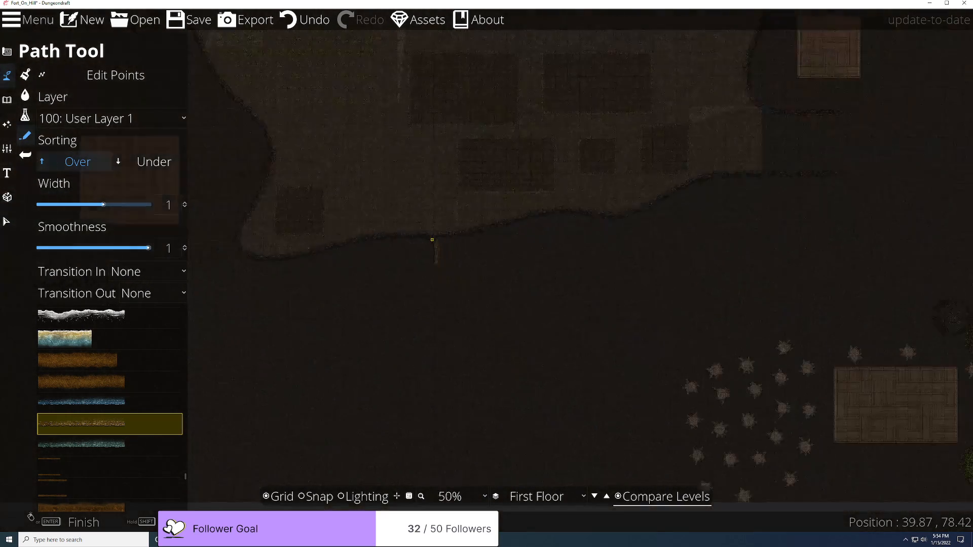
{"action": "scroll", "coordinate": [432, 240], "scroll_direction": "up", "scroll_amount": 5}
{"action": "scroll", "coordinate": [431, 240], "scroll_direction": "up", "scroll_amount": 4}
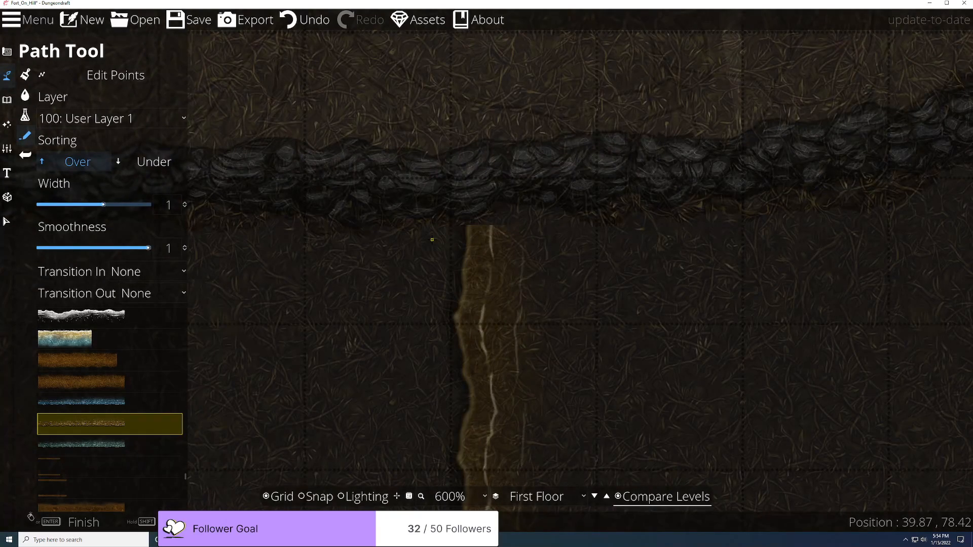
{"action": "left_click", "coordinate": [618, 497]}
{"action": "right_click", "coordinate": [619, 498]}
{"action": "left_click_drag", "start_coordinate": [482, 238], "coordinate": [535, 235]}
{"action": "left_click", "coordinate": [522, 213]}
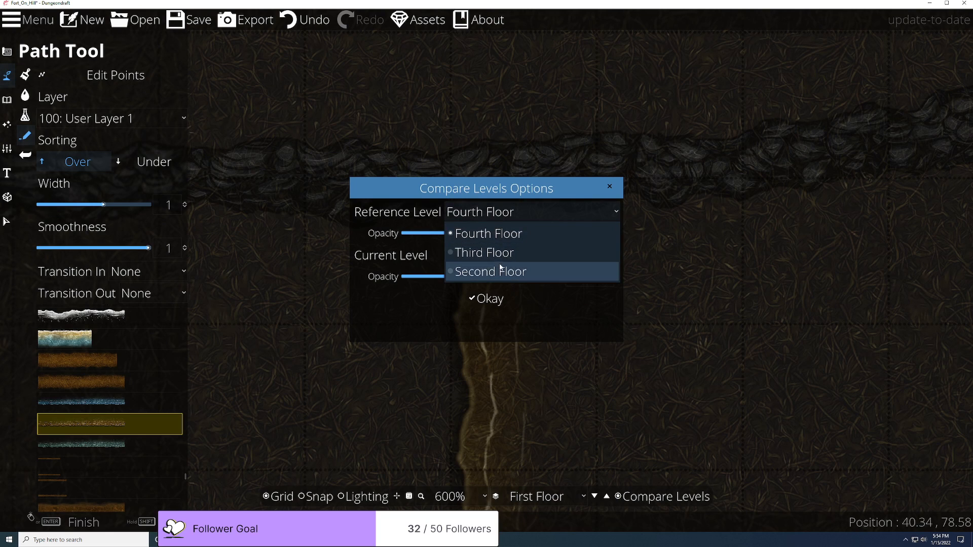
{"action": "left_click", "coordinate": [500, 270]}
{"action": "left_click", "coordinate": [530, 234]}
{"action": "left_click_drag", "start_coordinate": [503, 231], "coordinate": [561, 235]}
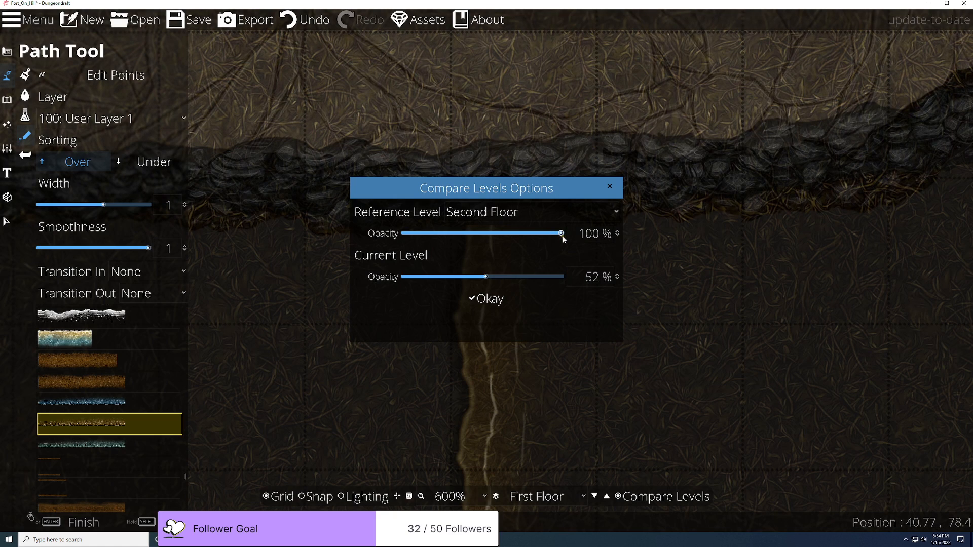
{"action": "left_click", "coordinate": [486, 299]}
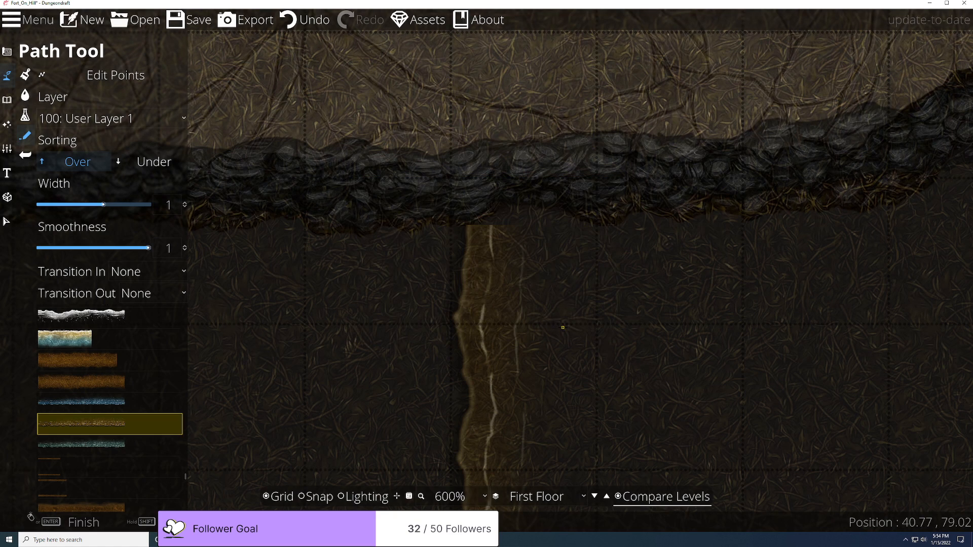
Step: Draw a second dirt path up to the rock wall edge and check it with level comparison off
{"action": "scroll", "coordinate": [545, 283], "scroll_direction": "down", "scroll_amount": 2}
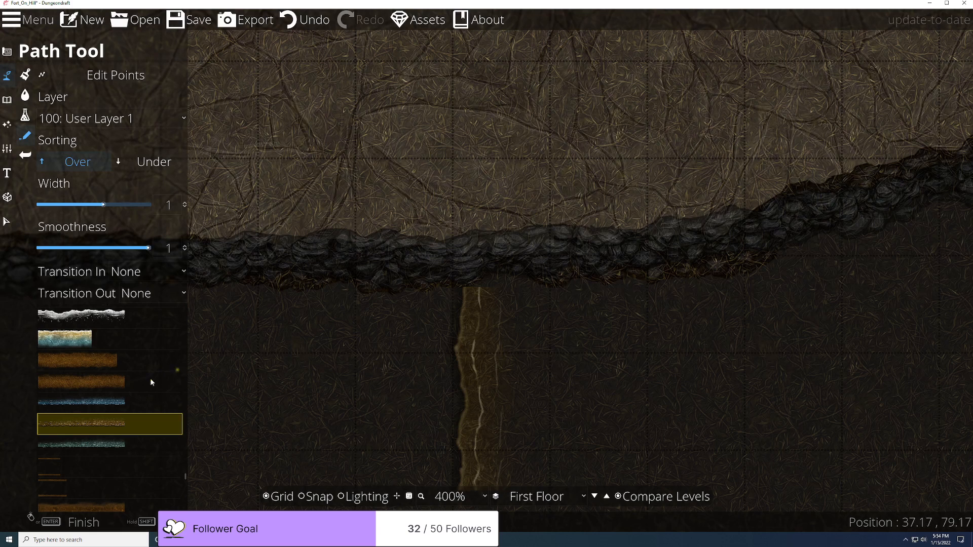
{"action": "left_click", "coordinate": [555, 474]}
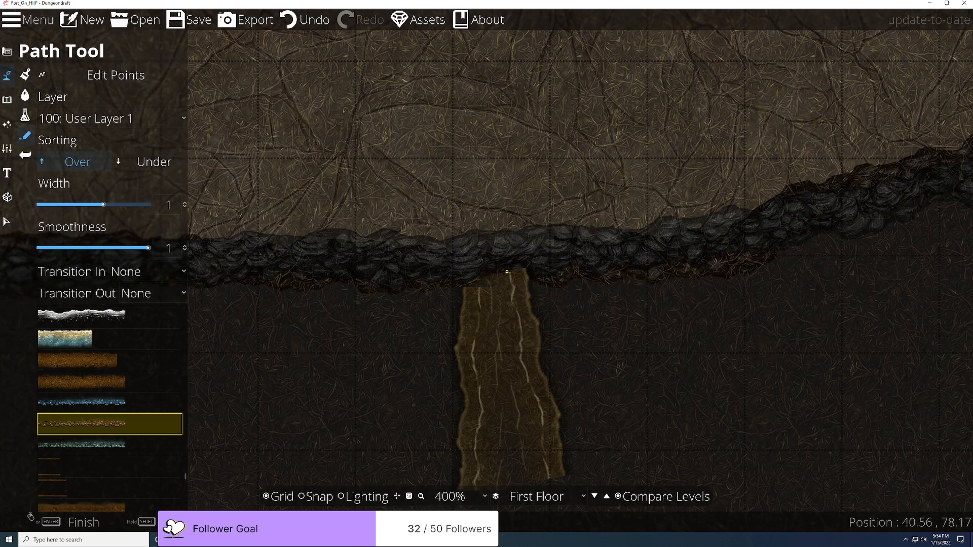
{"action": "scroll", "coordinate": [506, 272], "scroll_direction": "up", "scroll_amount": 2}
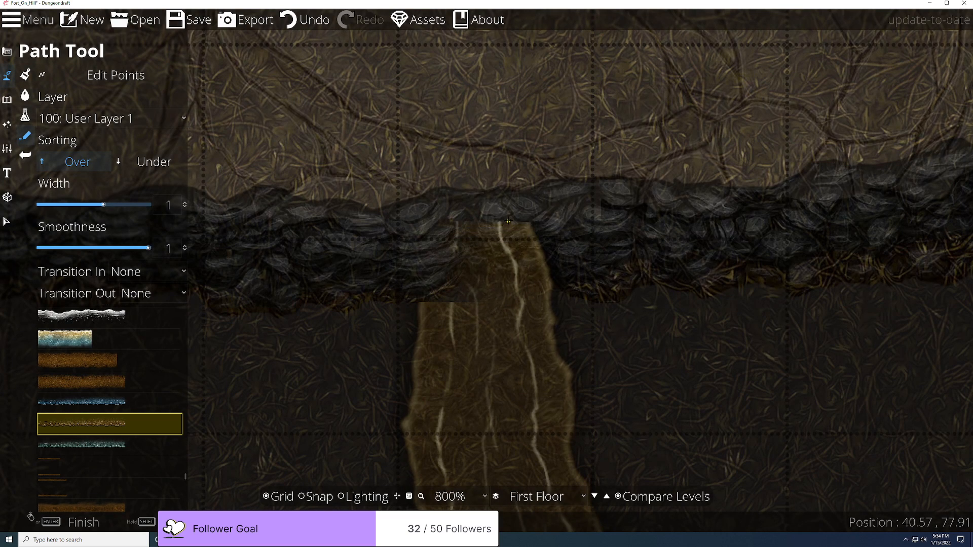
{"action": "left_click", "coordinate": [497, 220]}
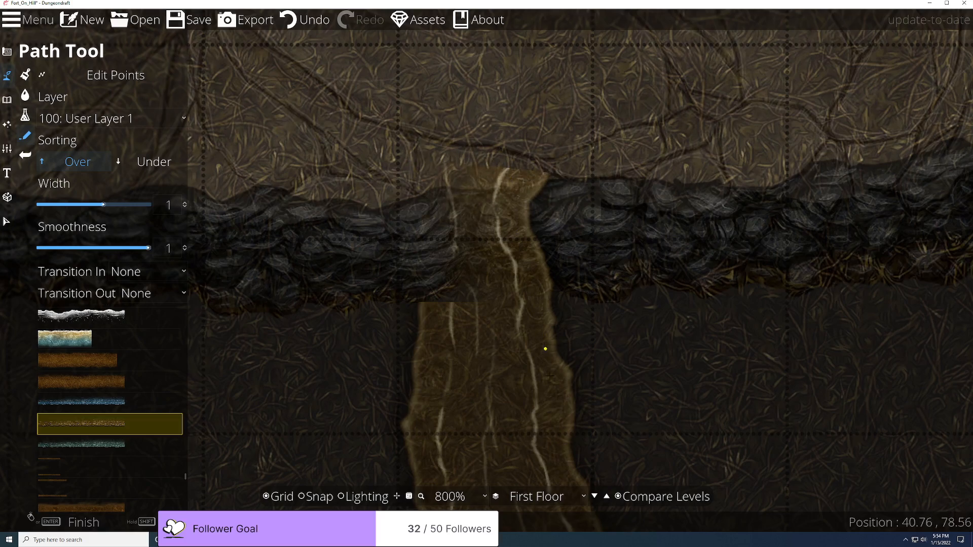
{"action": "left_click", "coordinate": [619, 497]}
{"action": "scroll", "coordinate": [578, 344], "scroll_direction": "down", "scroll_amount": 5}
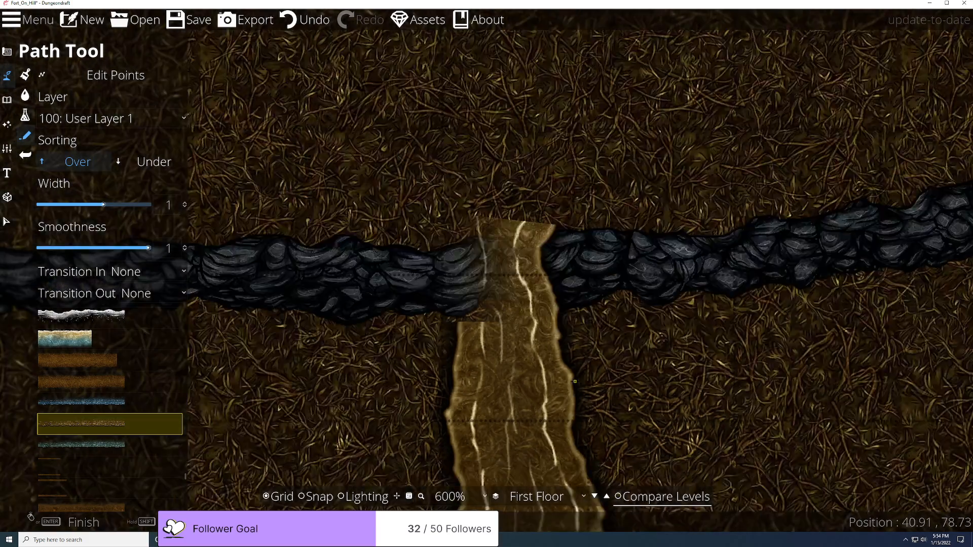
{"action": "scroll", "coordinate": [578, 345], "scroll_direction": "up", "scroll_amount": 5}
{"action": "left_click", "coordinate": [170, 168]}
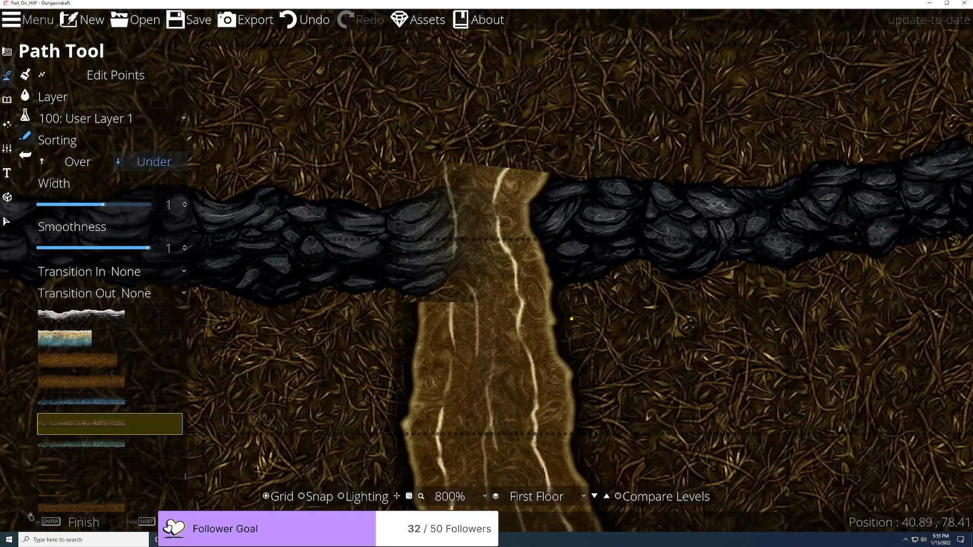
Step: Undo the drawn path and redraw the tan path strip across the cliff line
{"action": "key", "text": "ctrl+z"}
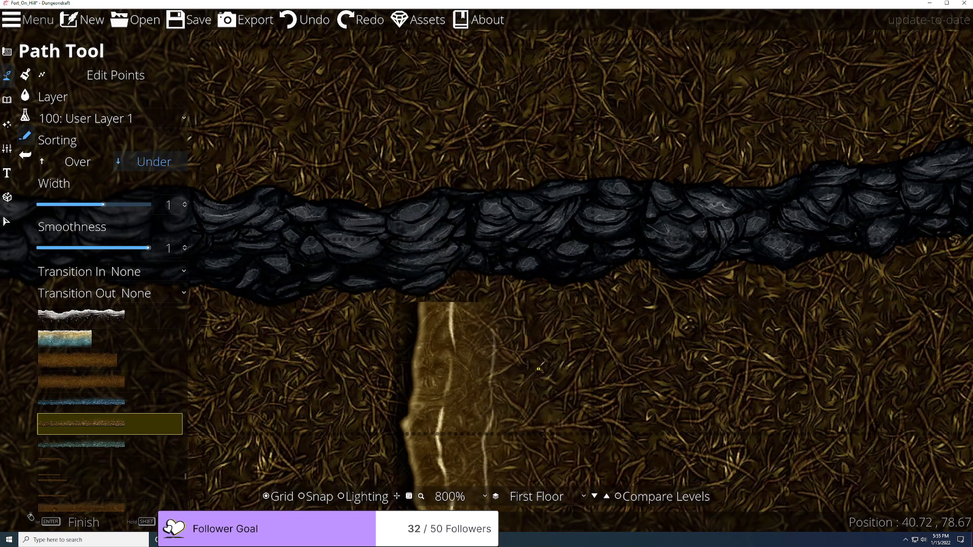
{"action": "key", "text": "ctrl+z"}
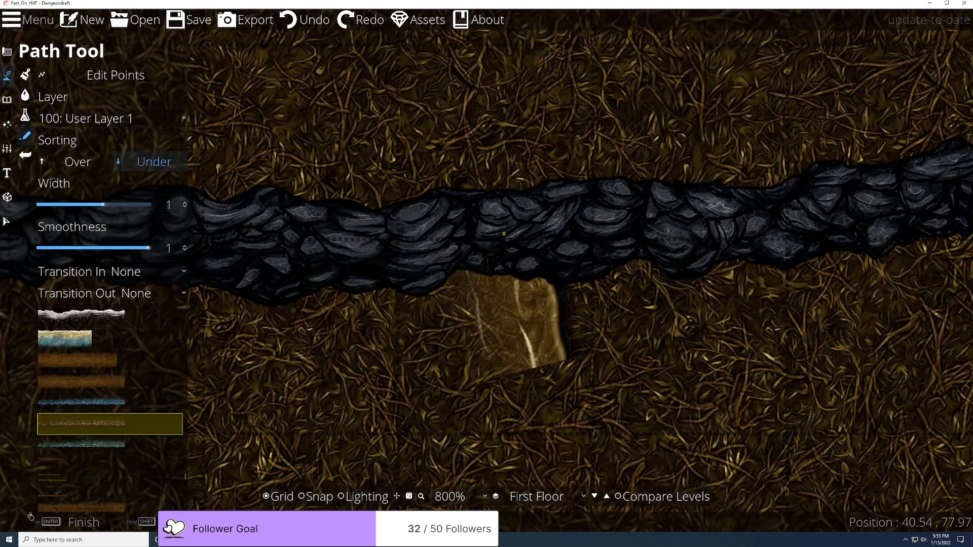
{"action": "scroll", "coordinate": [504, 233], "scroll_direction": "down", "scroll_amount": 4}
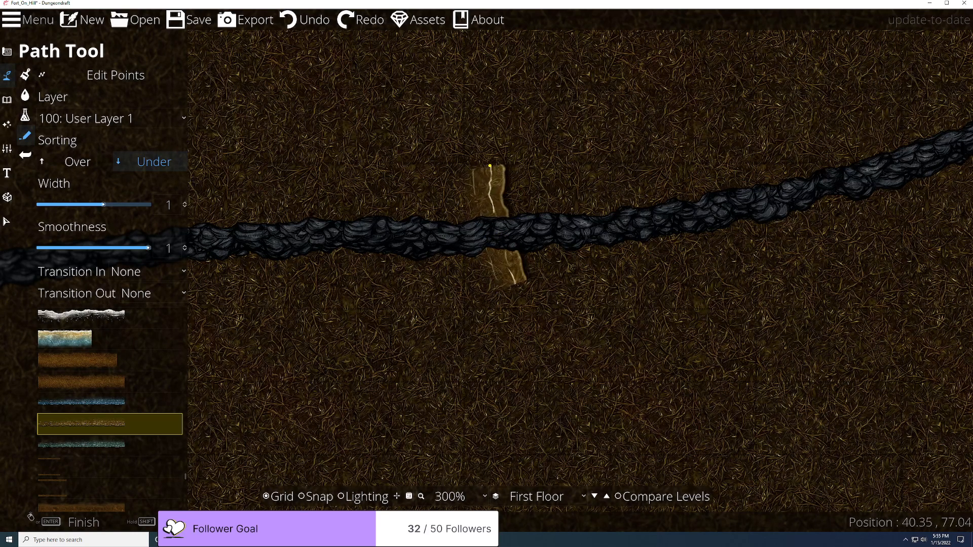
{"action": "left_click", "coordinate": [499, 119]}
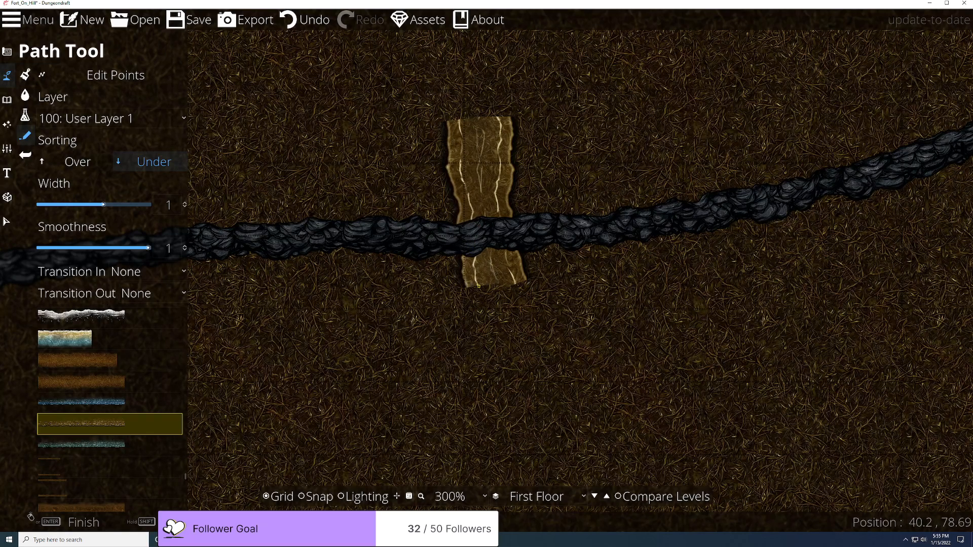
{"action": "scroll", "coordinate": [509, 398], "scroll_direction": "up", "scroll_amount": 3}
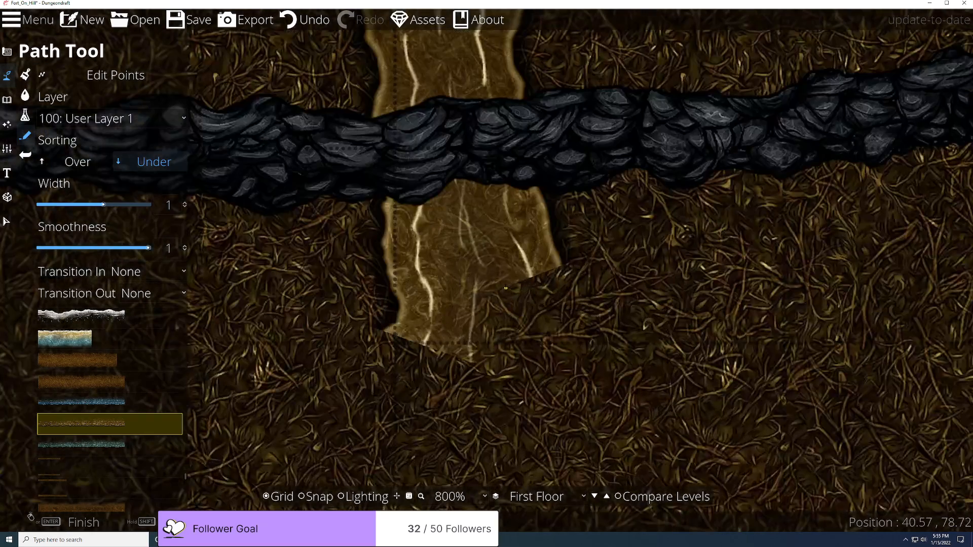
{"action": "scroll", "coordinate": [506, 285], "scroll_direction": "down", "scroll_amount": 5}
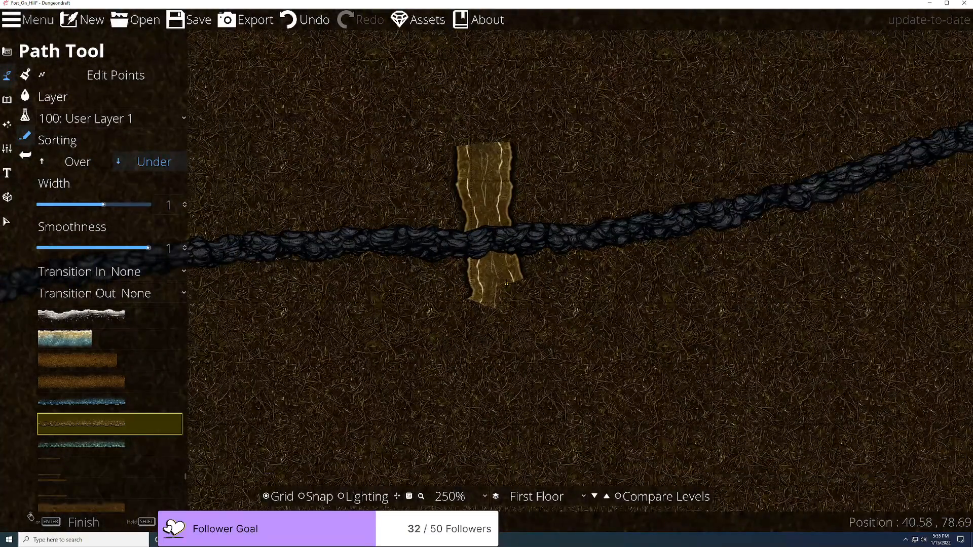
{"action": "scroll", "coordinate": [506, 283], "scroll_direction": "up", "scroll_amount": 3}
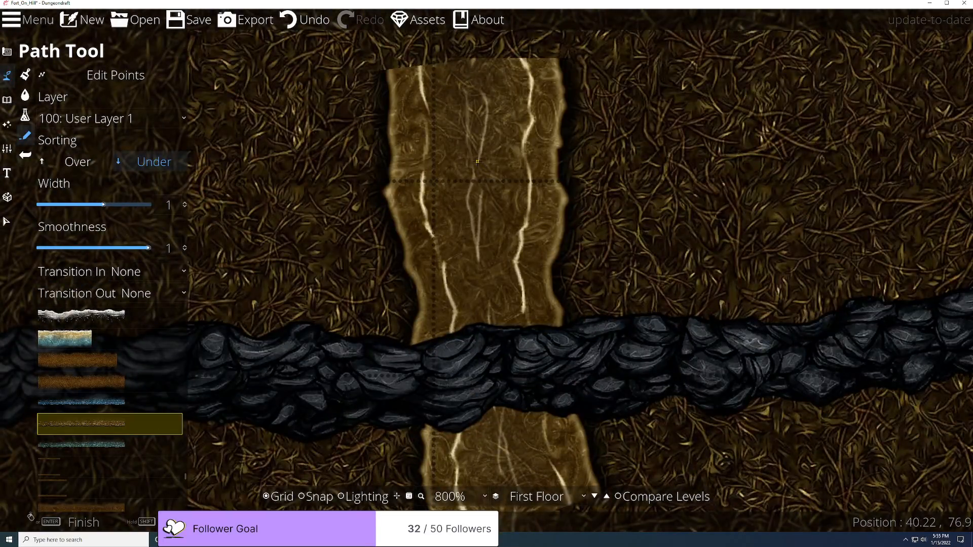
{"action": "scroll", "coordinate": [478, 162], "scroll_direction": "down", "scroll_amount": 5}
{"action": "scroll", "coordinate": [510, 235], "scroll_direction": "up", "scroll_amount": 2}
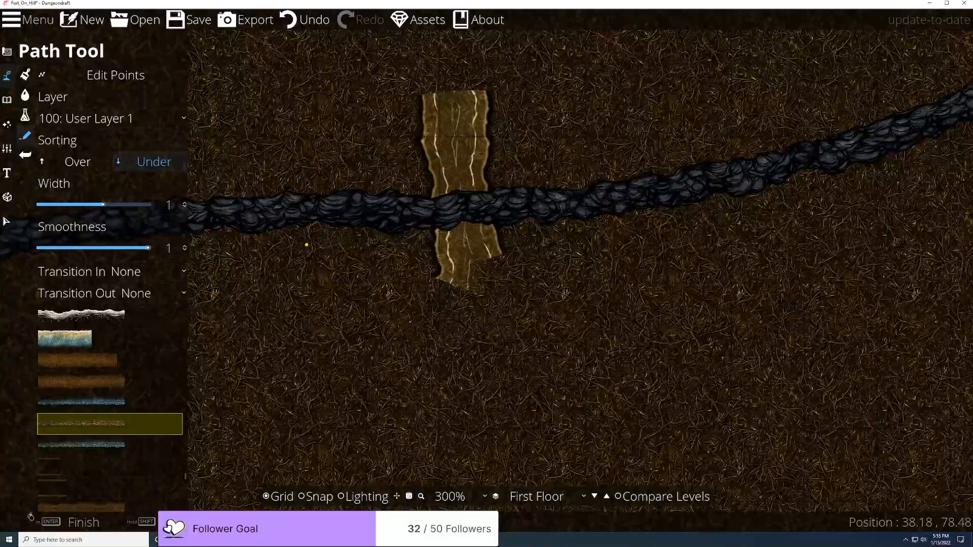
{"action": "left_click", "coordinate": [7, 101]}
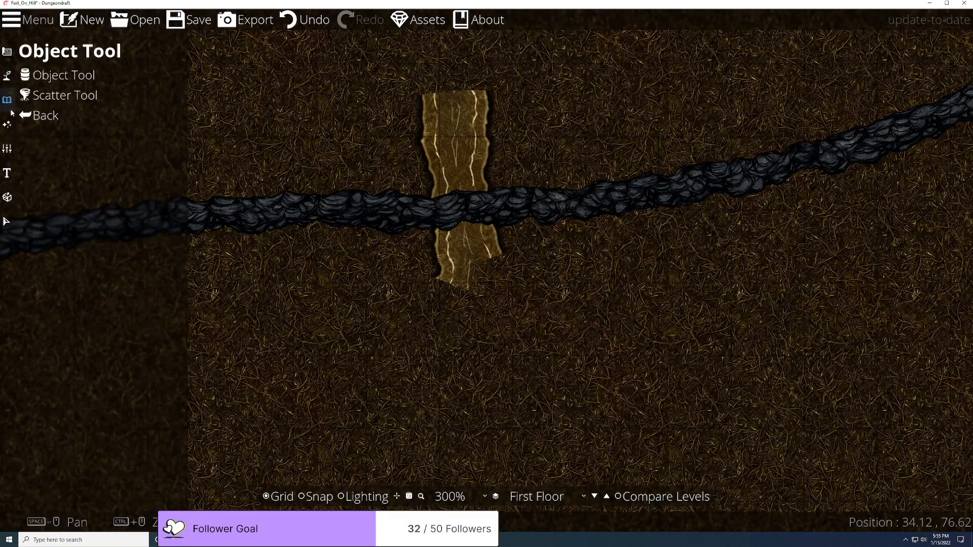
{"action": "left_click", "coordinate": [8, 122]}
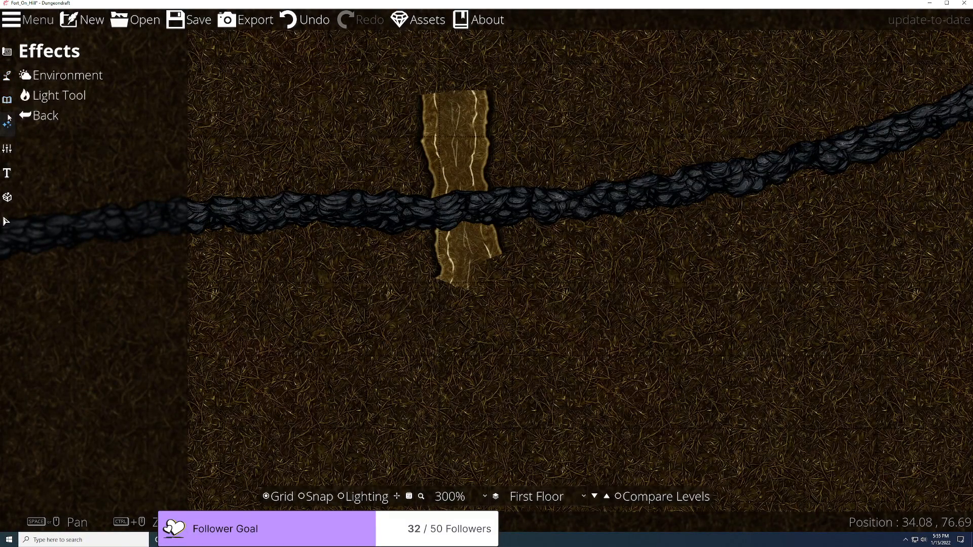
Step: Select the Water Still A 06 terrain brush and try painting above the strip, then undo it
{"action": "left_click", "coordinate": [7, 76]}
{"action": "left_click", "coordinate": [61, 75]}
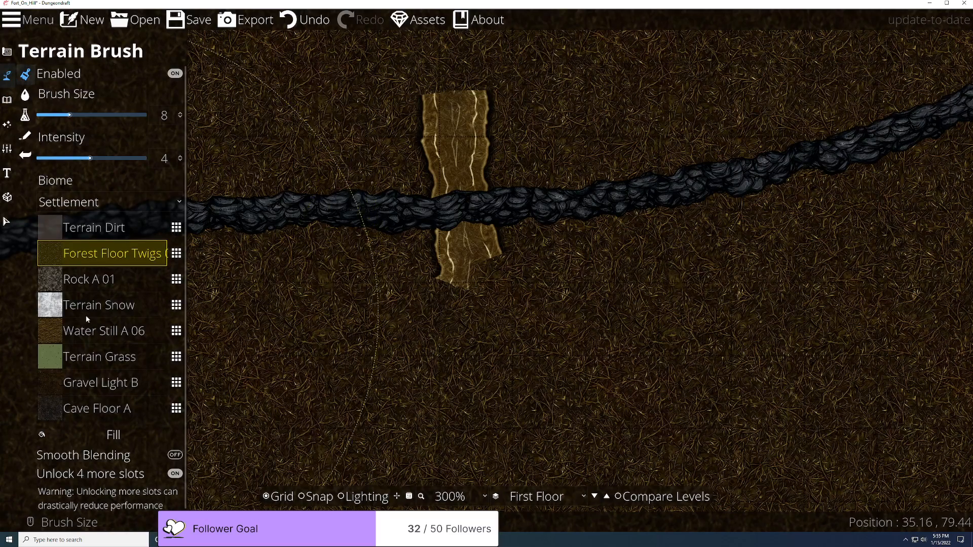
{"action": "left_click", "coordinate": [102, 331]}
{"action": "scroll", "coordinate": [507, 115], "scroll_direction": "down", "scroll_amount": 1}
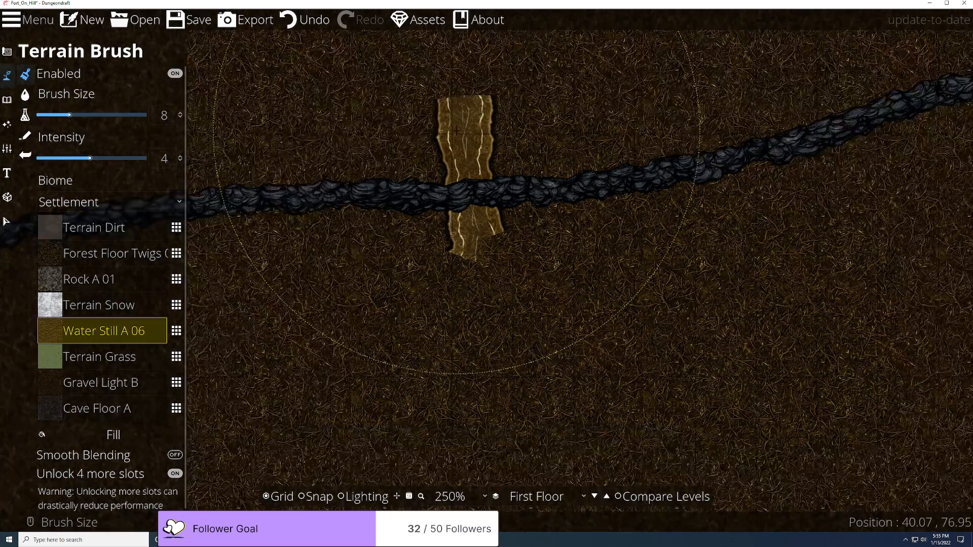
{"action": "scroll", "coordinate": [461, 131], "scroll_direction": "up", "scroll_amount": 1}
{"action": "scroll", "coordinate": [461, 131], "scroll_direction": "down", "scroll_amount": 7}
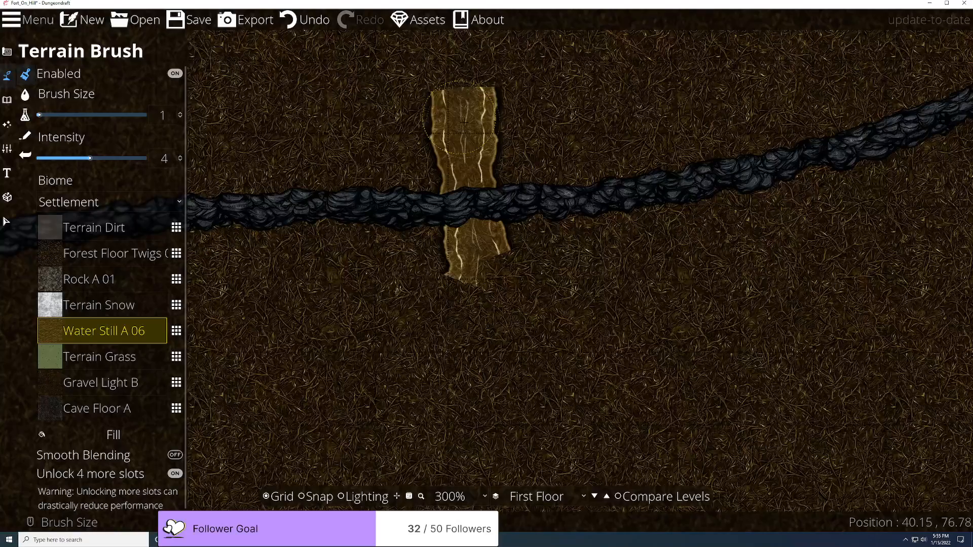
{"action": "scroll", "coordinate": [463, 101], "scroll_direction": "up", "scroll_amount": 10}
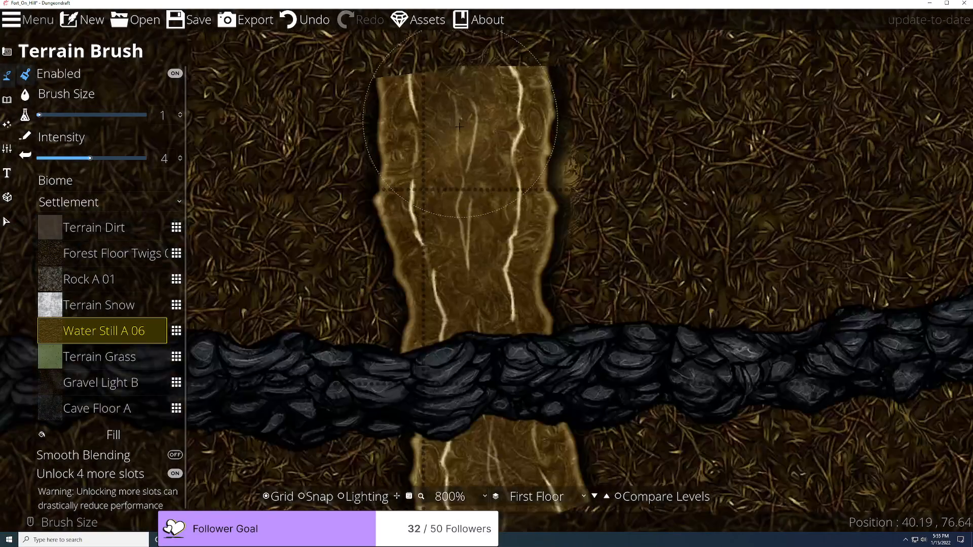
{"action": "mouse_move", "coordinate": [441, 71]}
{"action": "left_mouse_down"}
{"action": "mouse_move", "coordinate": [501, 56]}
{"action": "mouse_move", "coordinate": [454, 65]}
{"action": "mouse_move", "coordinate": [421, 101]}
{"action": "mouse_move", "coordinate": [400, 184]}
{"action": "left_mouse_up"}
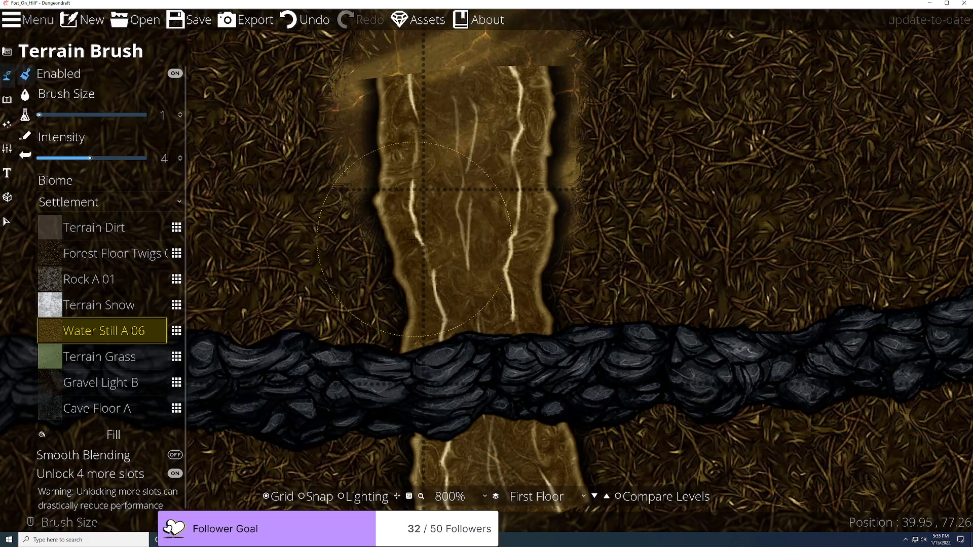
{"action": "key", "text": "ctrl+z"}
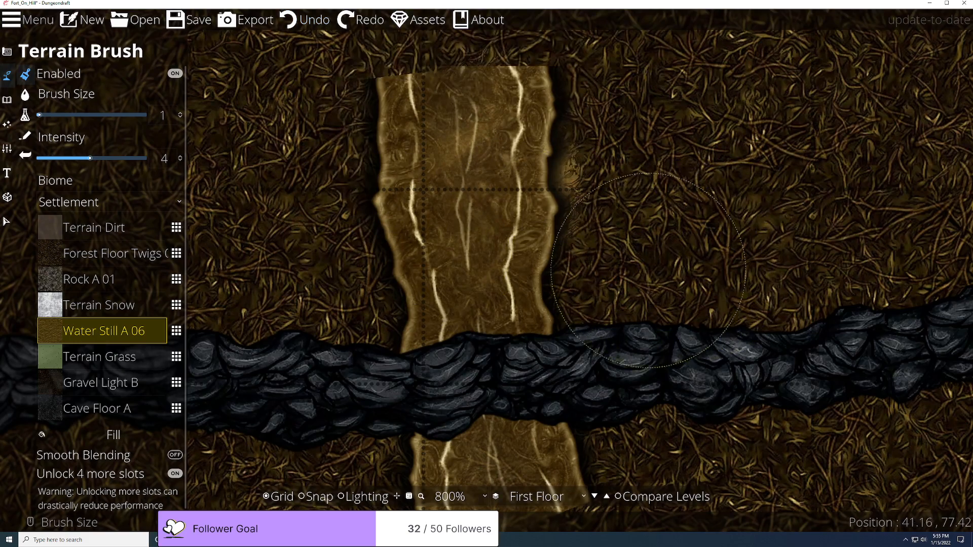
{"action": "key", "text": "ctrl+z"}
Step: Paint Water Still A 06 around the strip's bottom end, undo the extra strokes, and re-enable level comparison
{"action": "scroll", "coordinate": [542, 282], "scroll_direction": "down", "scroll_amount": 5}
{"action": "mouse_move", "coordinate": [540, 406]}
{"action": "left_mouse_down"}
{"action": "mouse_move", "coordinate": [536, 376]}
{"action": "mouse_move", "coordinate": [572, 409]}
{"action": "mouse_move", "coordinate": [515, 354]}
{"action": "mouse_move", "coordinate": [524, 395]}
{"action": "mouse_move", "coordinate": [520, 358]}
{"action": "mouse_move", "coordinate": [638, 414]}
{"action": "mouse_move", "coordinate": [568, 339]}
{"action": "mouse_move", "coordinate": [610, 360]}
{"action": "mouse_move", "coordinate": [673, 431]}
{"action": "left_mouse_up"}
{"action": "scroll", "coordinate": [527, 371], "scroll_direction": "up", "scroll_amount": 5}
{"action": "scroll", "coordinate": [672, 430], "scroll_direction": "down", "scroll_amount": 4}
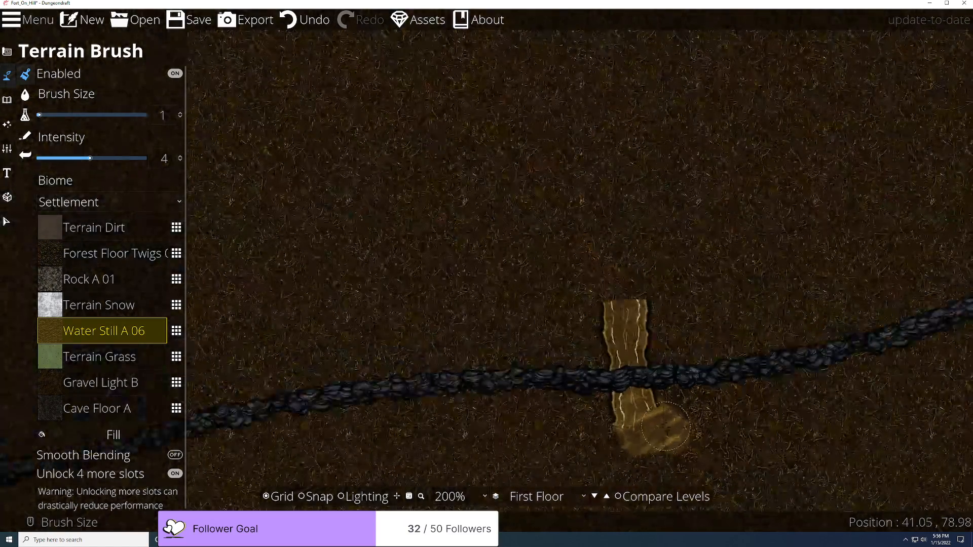
{"action": "scroll", "coordinate": [671, 427], "scroll_direction": "up", "scroll_amount": 3}
{"action": "mouse_move", "coordinate": [639, 335]}
{"action": "left_mouse_down"}
{"action": "mouse_move", "coordinate": [684, 319]}
{"action": "mouse_move", "coordinate": [740, 324]}
{"action": "mouse_move", "coordinate": [790, 400]}
{"action": "mouse_move", "coordinate": [720, 446]}
{"action": "mouse_move", "coordinate": [598, 422]}
{"action": "mouse_move", "coordinate": [649, 307]}
{"action": "mouse_move", "coordinate": [749, 335]}
{"action": "left_mouse_up"}
{"action": "key", "text": "ctrl+z"}
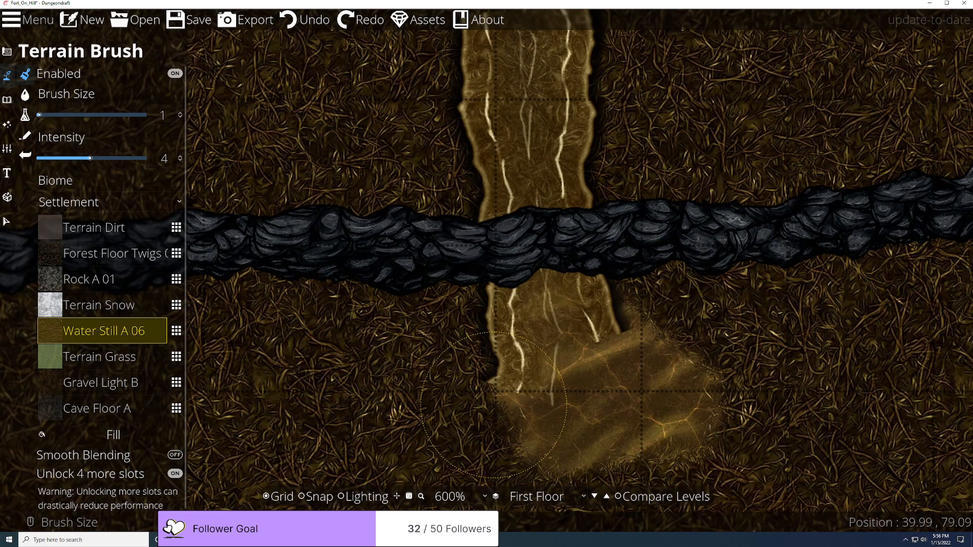
{"action": "key", "text": "ctrl+z"}
{"action": "key", "text": "ctrl+z"}
{"action": "key", "text": "ctrl+z"}
{"action": "key", "text": "ctrl+z"}
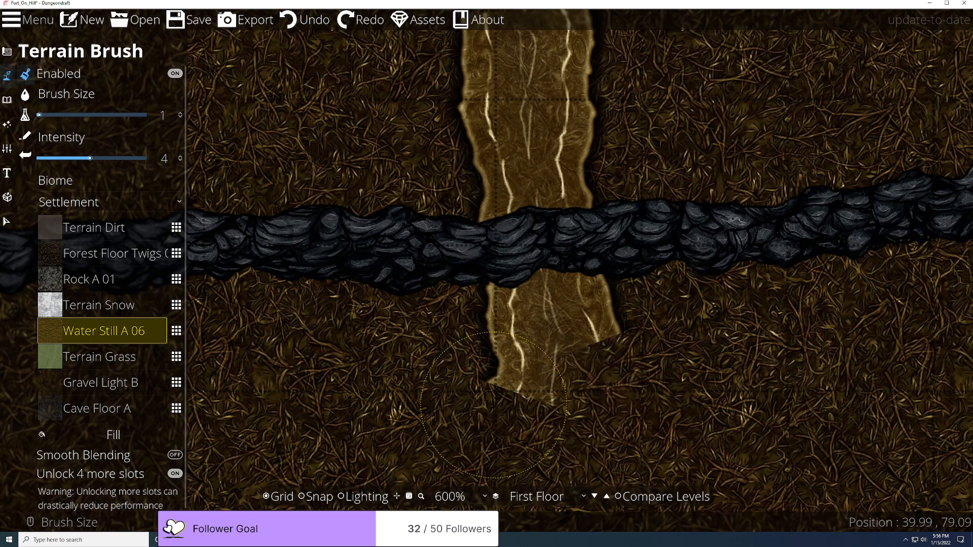
{"action": "key", "text": "ctrl+z"}
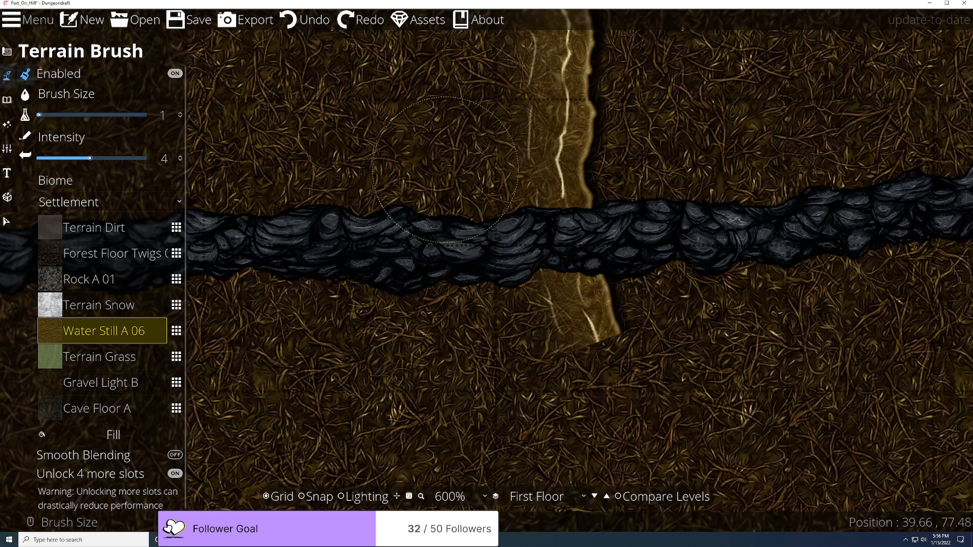
{"action": "left_click", "coordinate": [361, 19]}
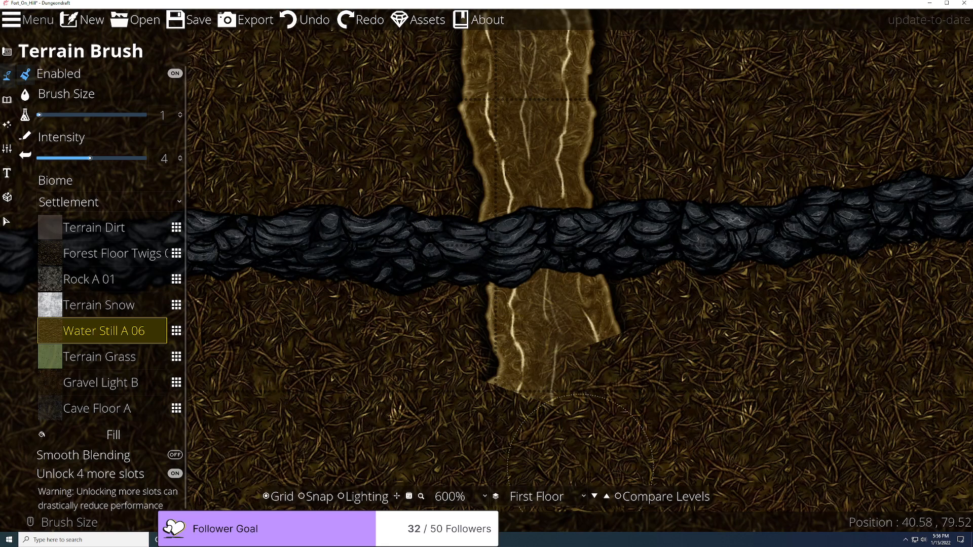
{"action": "left_click", "coordinate": [619, 497]}
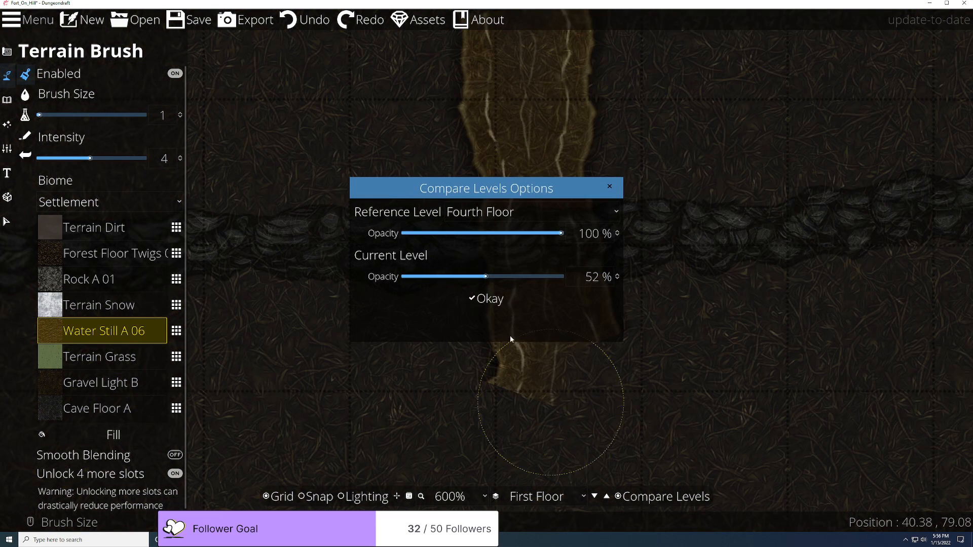
Step: Choose the Second Floor as the comparison reference level and confirm
{"action": "left_click", "coordinate": [483, 213]}
{"action": "left_click", "coordinate": [472, 271]}
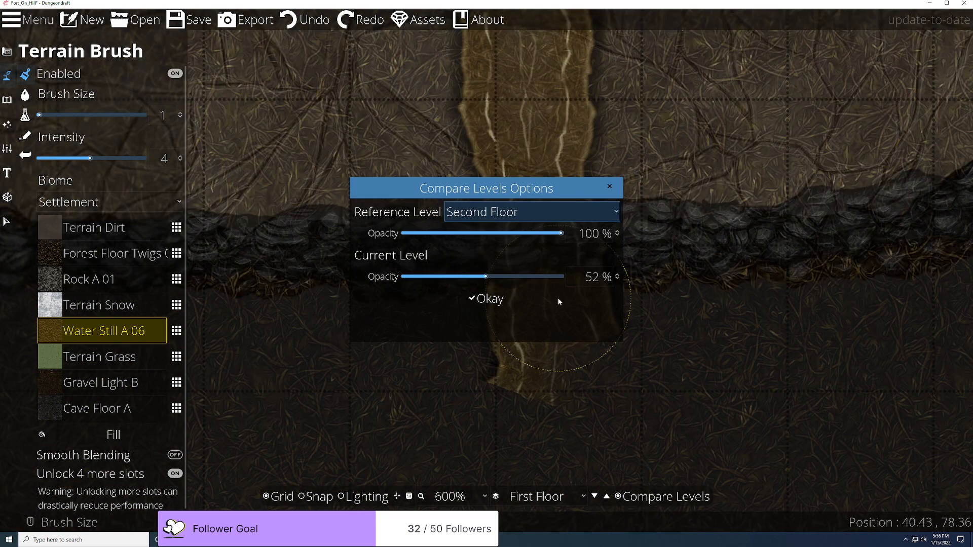
{"action": "left_click", "coordinate": [484, 299]}
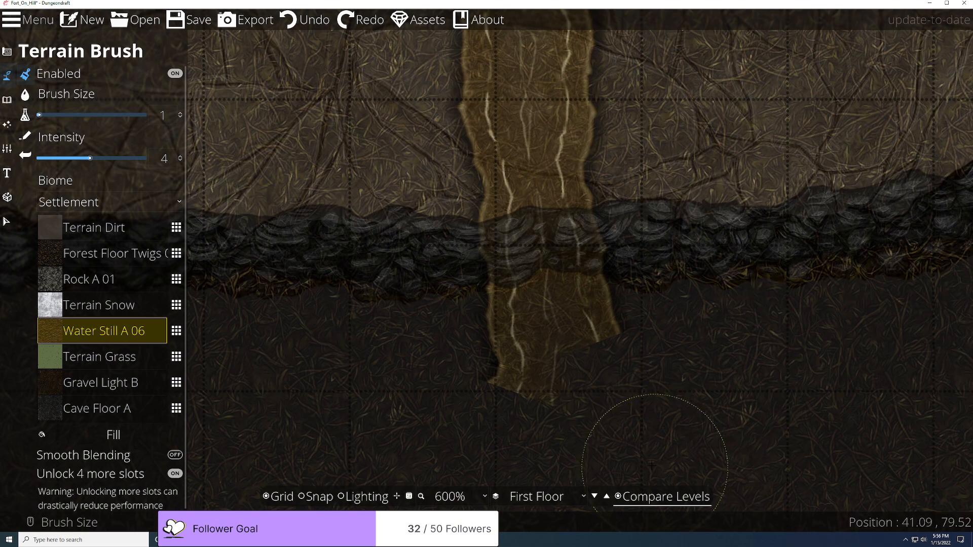
{"action": "left_click", "coordinate": [621, 497]}
{"action": "left_click", "coordinate": [621, 497]}
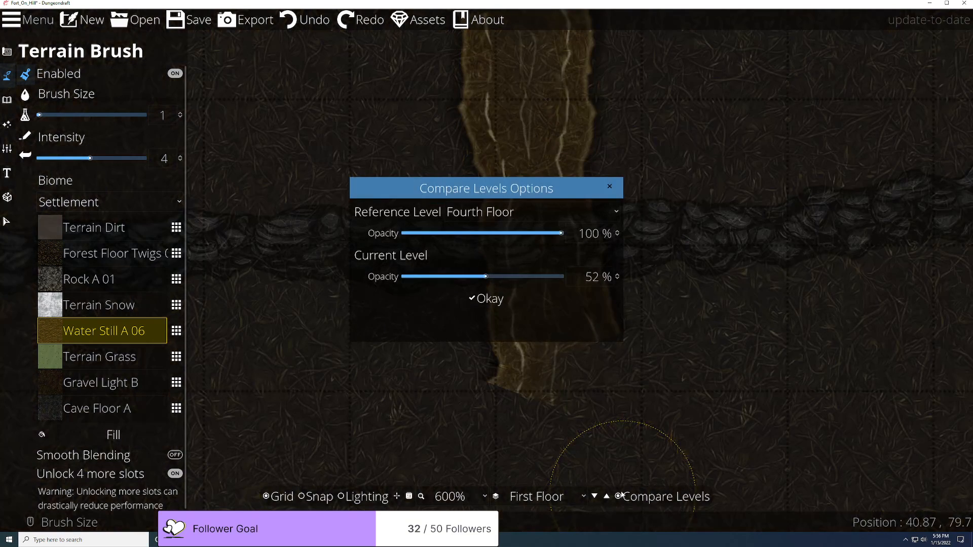
{"action": "left_click", "coordinate": [506, 212]}
{"action": "left_click", "coordinate": [492, 272]}
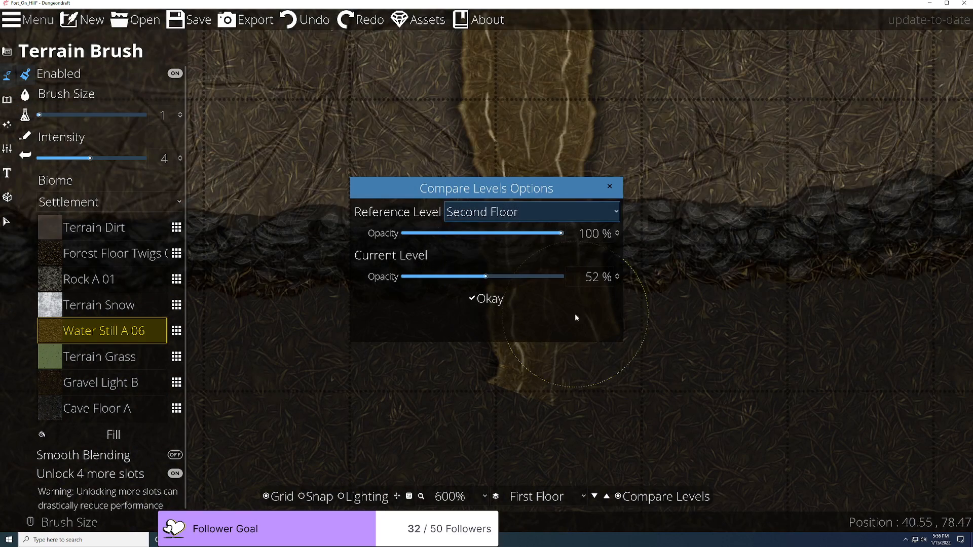
{"action": "left_click", "coordinate": [496, 301]}
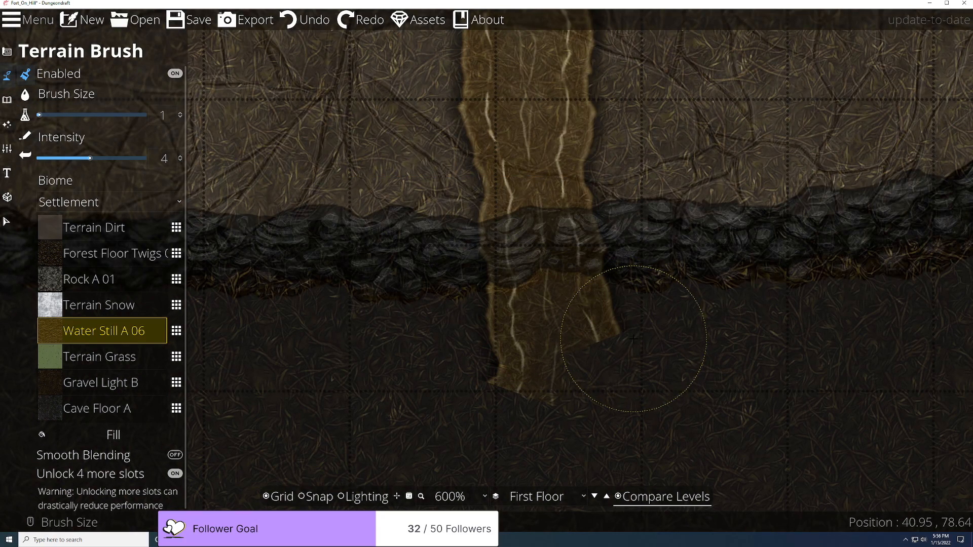
{"action": "scroll", "coordinate": [496, 357], "scroll_direction": "down", "scroll_amount": 4}
{"action": "scroll", "coordinate": [499, 365], "scroll_direction": "up", "scroll_amount": 2}
{"action": "scroll", "coordinate": [499, 365], "scroll_direction": "up", "scroll_amount": 4}
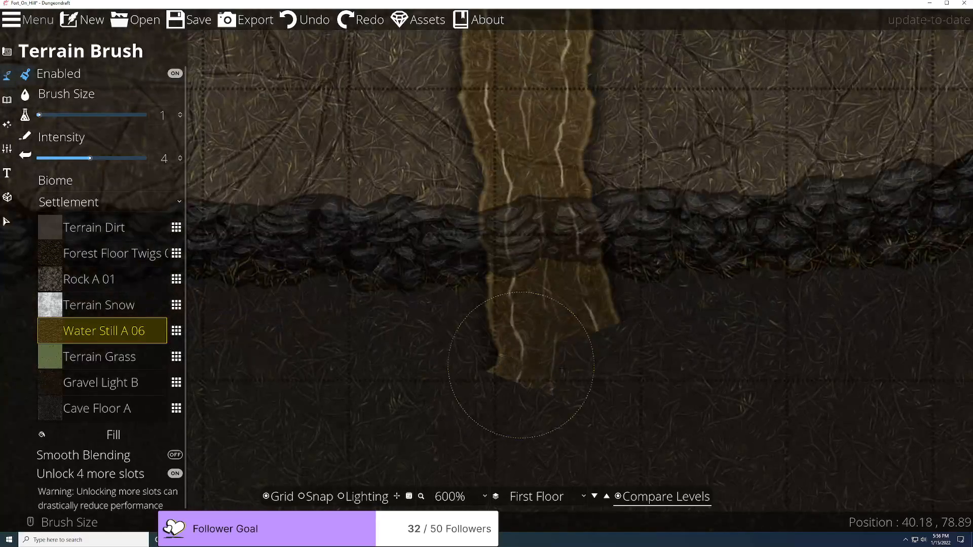
Step: Set the Second Floor reference opacity to 52%
{"action": "left_click", "coordinate": [619, 497]}
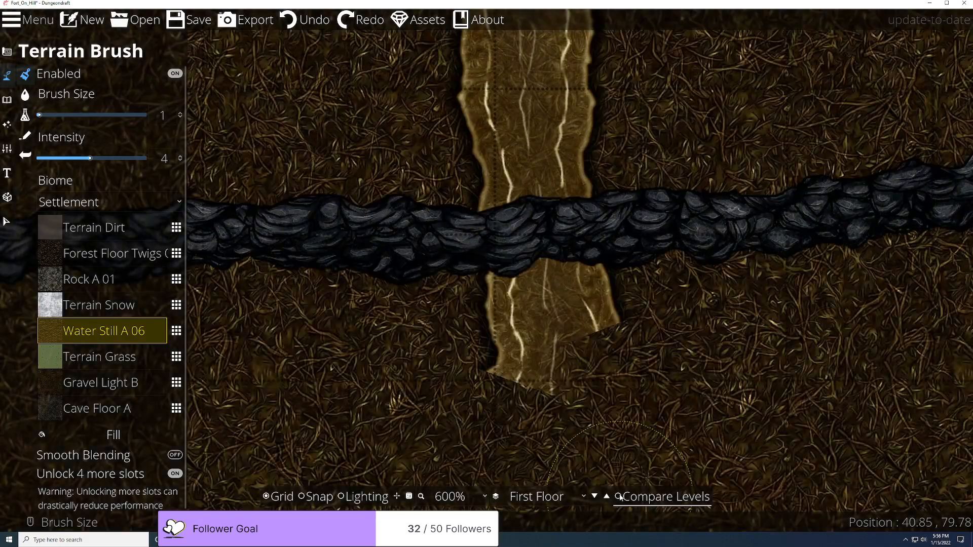
{"action": "left_click", "coordinate": [495, 212]}
{"action": "left_click", "coordinate": [485, 271]}
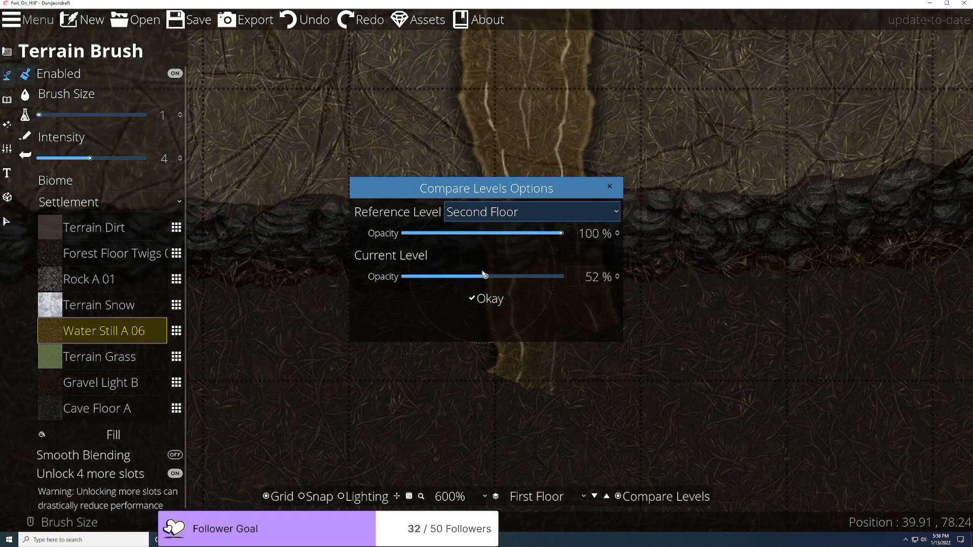
{"action": "left_click", "coordinate": [495, 234]}
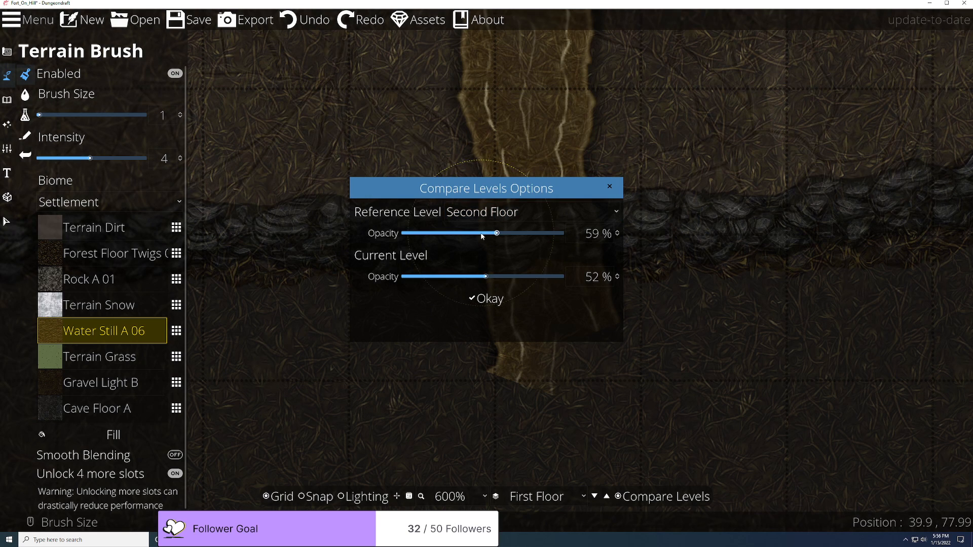
{"action": "left_click", "coordinate": [486, 234]}
{"action": "left_click", "coordinate": [488, 299]}
{"action": "scroll", "coordinate": [463, 386], "scroll_direction": "down", "scroll_amount": 4}
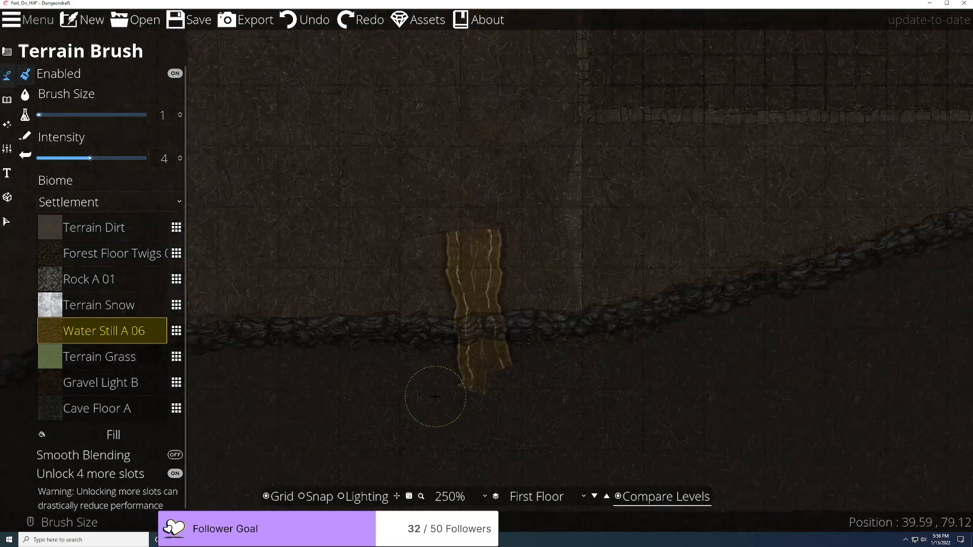
{"action": "scroll", "coordinate": [435, 391], "scroll_direction": "up", "scroll_amount": 2}
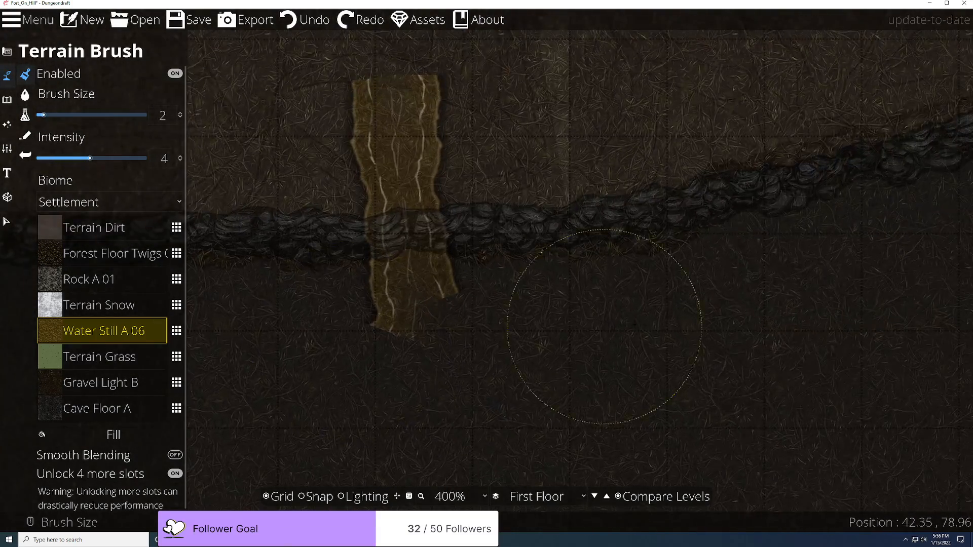
{"action": "scroll", "coordinate": [627, 325], "scroll_direction": "down", "scroll_amount": 4}
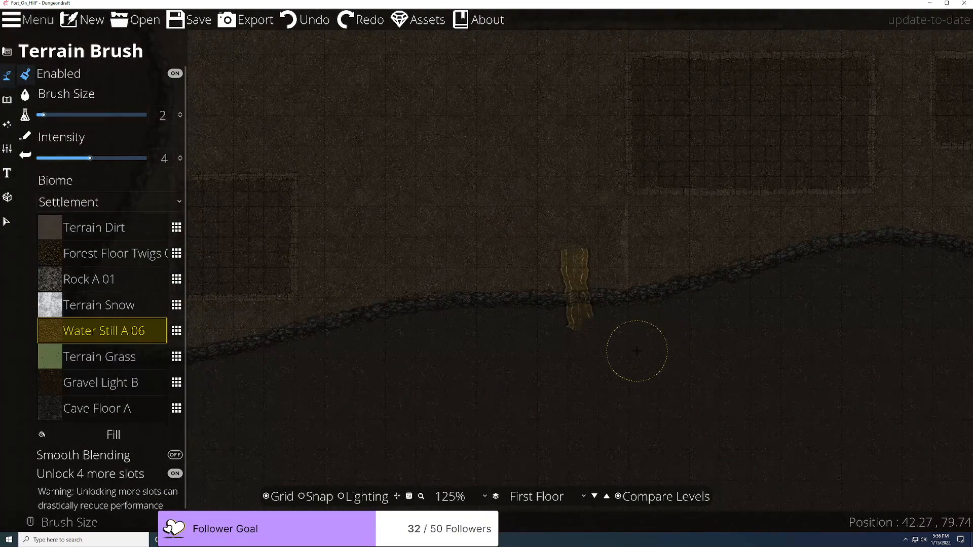
Step: Pan to the cliff gap and fade the First Floor to 24% opacity
{"action": "left_click_drag", "start_coordinate": [481, 378], "coordinate": [237, 379]}
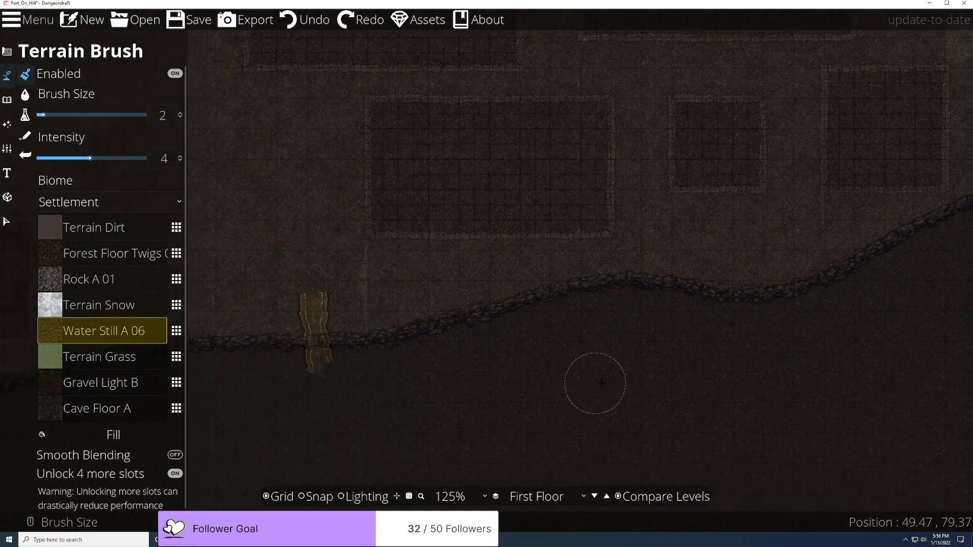
{"action": "scroll", "coordinate": [674, 360], "scroll_direction": "up", "scroll_amount": 1}
{"action": "scroll", "coordinate": [674, 359], "scroll_direction": "up", "scroll_amount": 4}
{"action": "left_click_drag", "start_coordinate": [582, 364], "coordinate": [815, 326]}
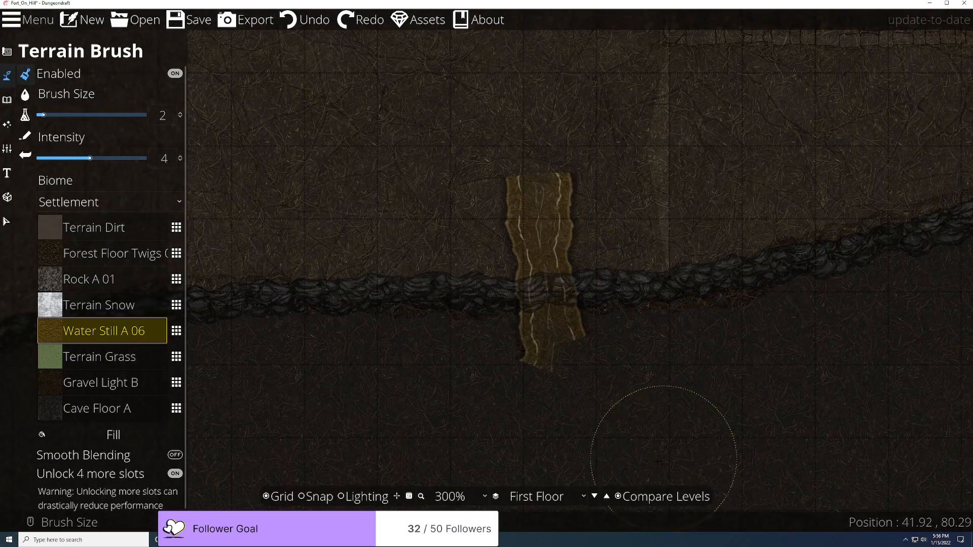
{"action": "left_click", "coordinate": [620, 497]}
{"action": "left_click_drag", "start_coordinate": [450, 276], "coordinate": [442, 277]}
{"action": "left_click", "coordinate": [486, 298]}
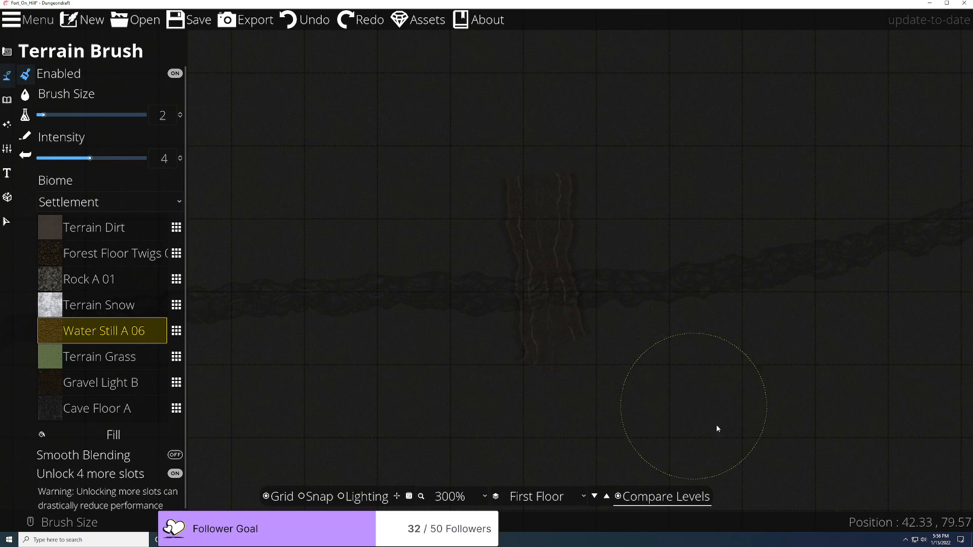
{"action": "scroll", "coordinate": [595, 359], "scroll_direction": "up", "scroll_amount": 5}
{"action": "scroll", "coordinate": [597, 349], "scroll_direction": "down", "scroll_amount": 6}
Step: Overlay the Second Floor reference at 95% opacity while viewing the cliff gap
{"action": "left_click", "coordinate": [619, 497]}
{"action": "left_click", "coordinate": [620, 497]}
{"action": "left_click", "coordinate": [484, 212]}
{"action": "left_click", "coordinate": [485, 272]}
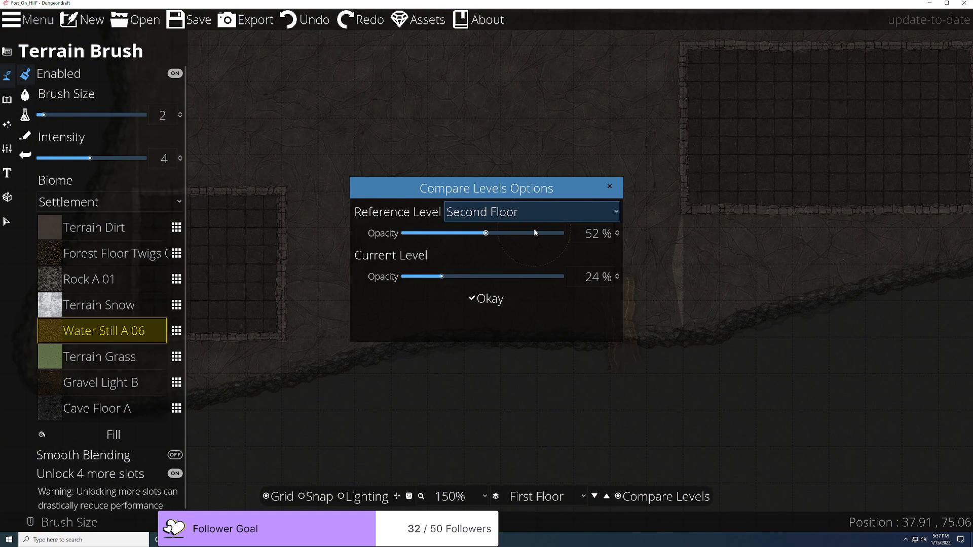
{"action": "left_click_drag", "start_coordinate": [525, 232], "coordinate": [540, 234]}
{"action": "left_click_drag", "start_coordinate": [560, 195], "coordinate": [538, 141]}
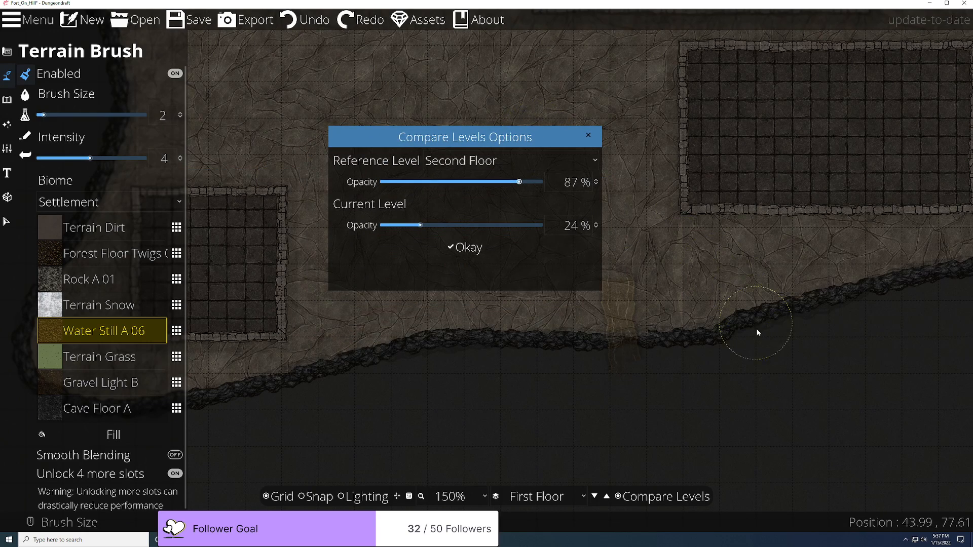
{"action": "left_click_drag", "start_coordinate": [762, 358], "coordinate": [655, 329]}
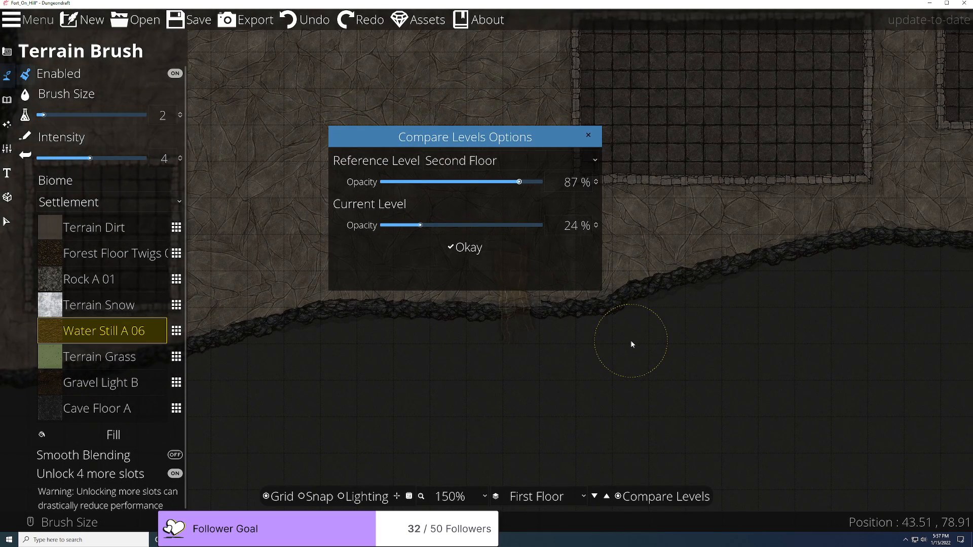
{"action": "left_click", "coordinate": [449, 259]}
{"action": "scroll", "coordinate": [521, 413], "scroll_direction": "up", "scroll_amount": 4}
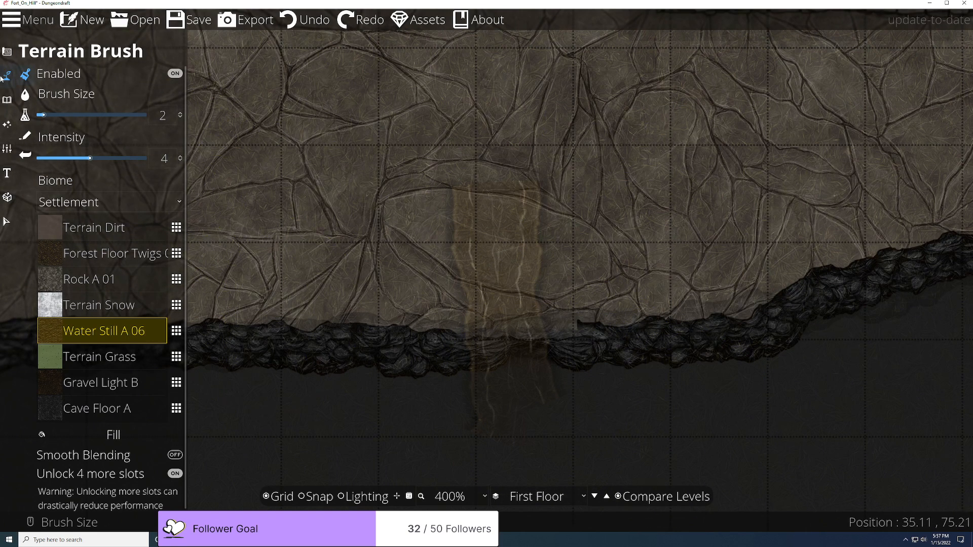
Step: Undo the two leftover water strokes beneath the cliff
{"action": "left_click", "coordinate": [311, 20]}
{"action": "left_click", "coordinate": [310, 20]}
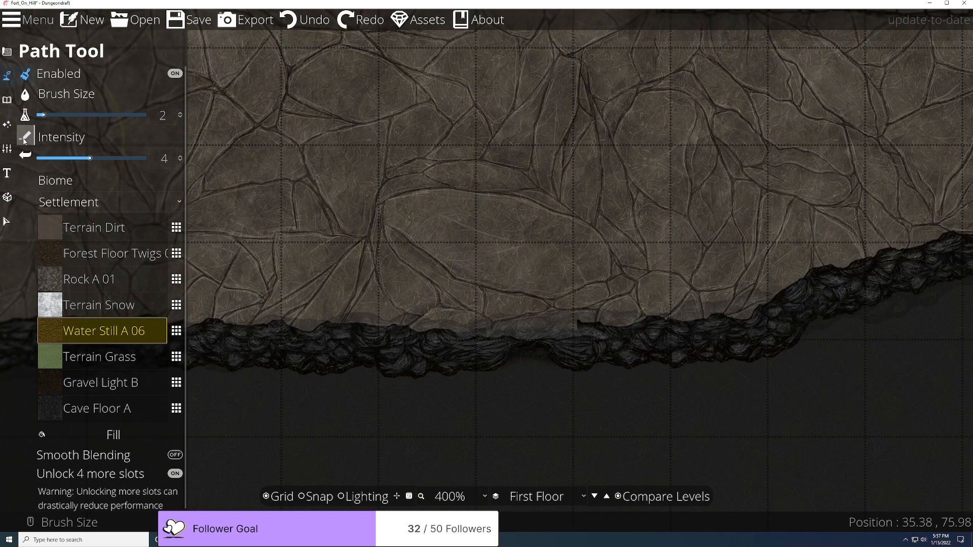
{"action": "left_click", "coordinate": [10, 125]}
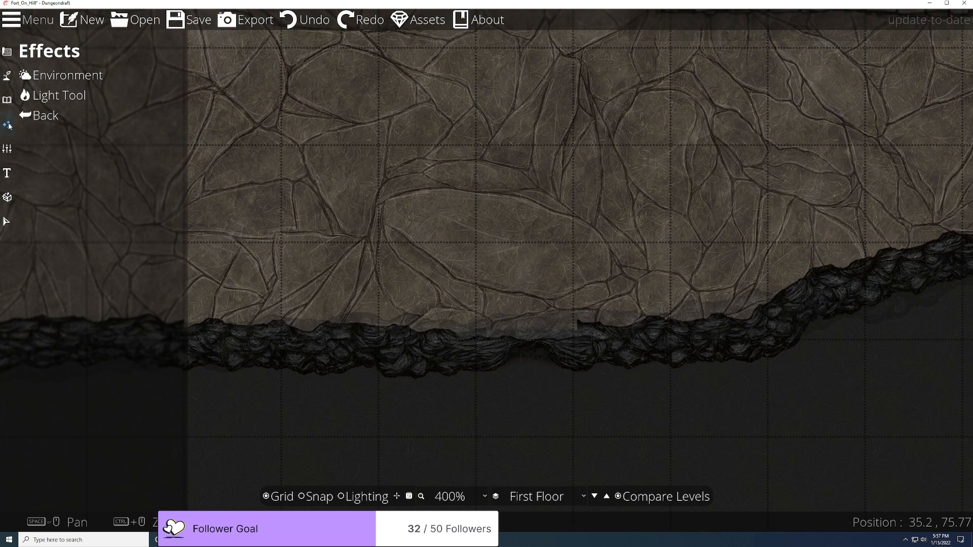
Step: Paint a Water Still A 06 patch from below the cliff edge into the gap, then turn comparison off
{"action": "left_click", "coordinate": [40, 79]}
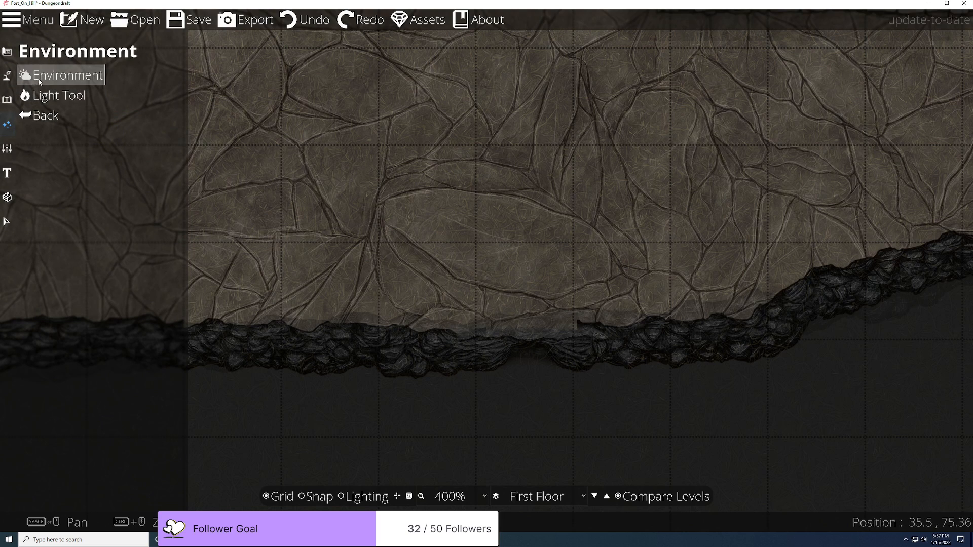
{"action": "left_click", "coordinate": [7, 51]}
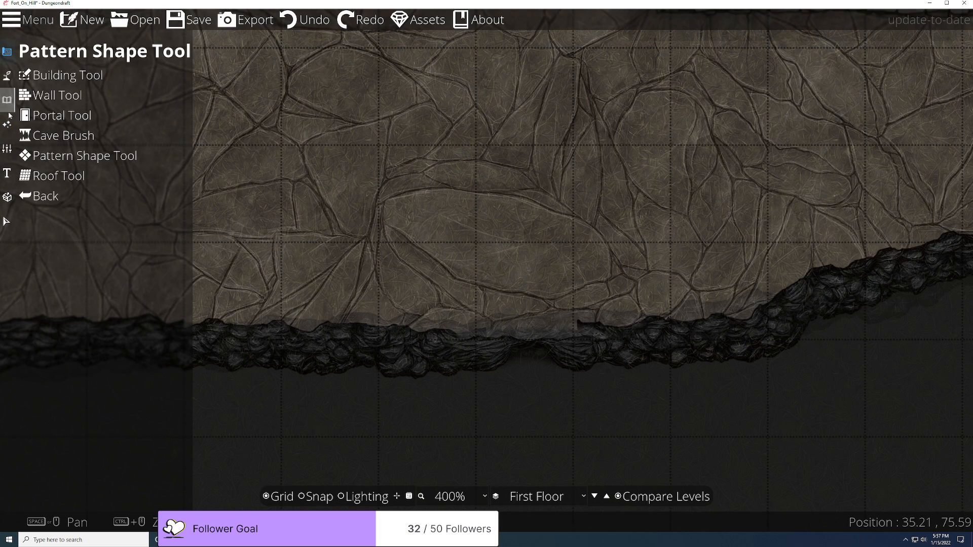
{"action": "left_click", "coordinate": [7, 76]}
{"action": "left_click", "coordinate": [59, 117]}
{"action": "left_click", "coordinate": [62, 76]}
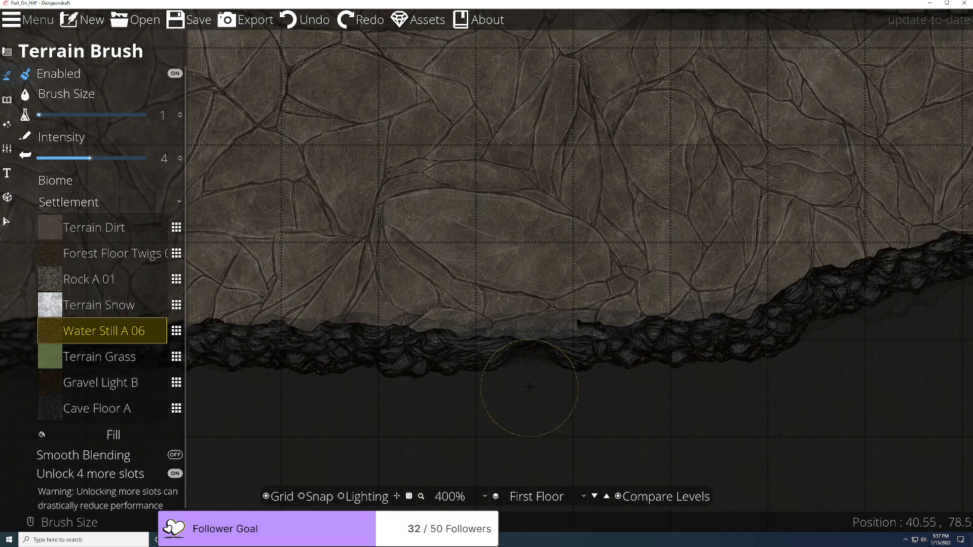
{"action": "left_click", "coordinate": [530, 408]}
{"action": "mouse_move", "coordinate": [530, 408]}
{"action": "left_mouse_down"}
{"action": "mouse_move", "coordinate": [522, 405]}
{"action": "mouse_move", "coordinate": [529, 344]}
{"action": "left_mouse_up"}
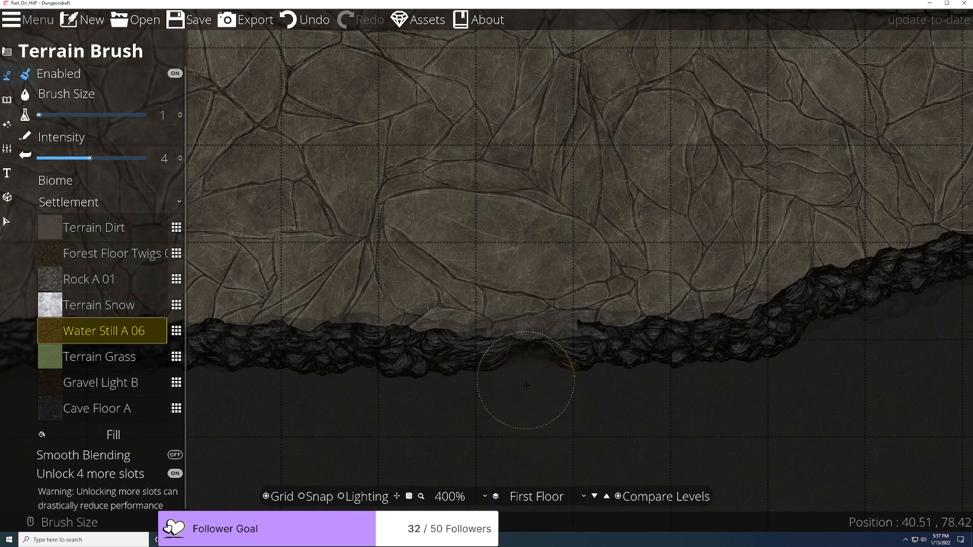
{"action": "scroll", "coordinate": [523, 439], "scroll_direction": "up", "scroll_amount": 3}
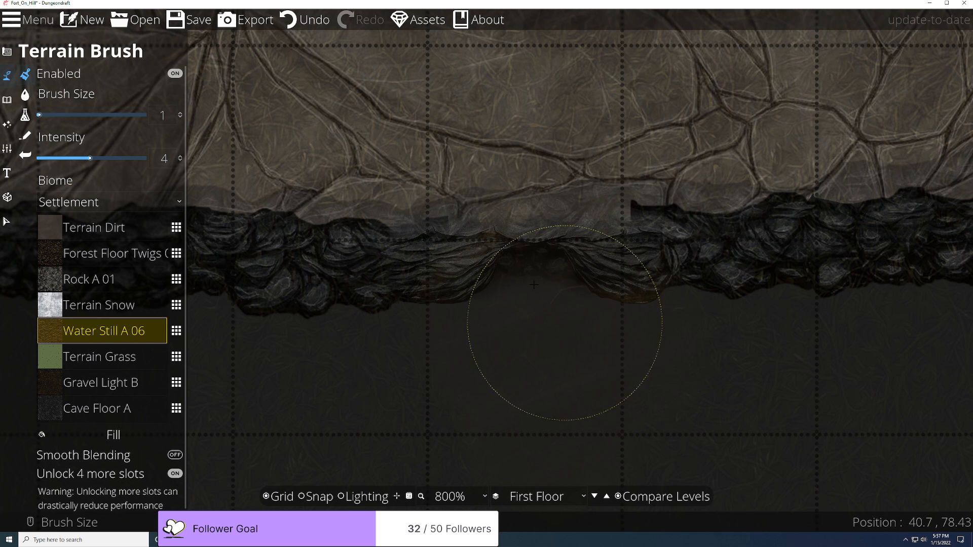
{"action": "left_click", "coordinate": [619, 497]}
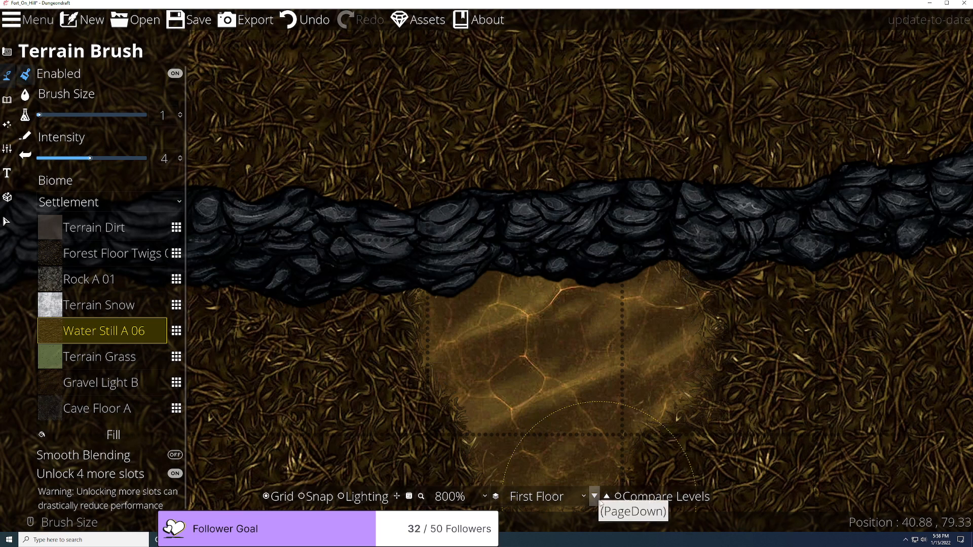
Step: Flip between the First and Second Floor several times to compare them, ending on the First Floor
{"action": "left_click", "coordinate": [595, 499]}
{"action": "left_click", "coordinate": [596, 498]}
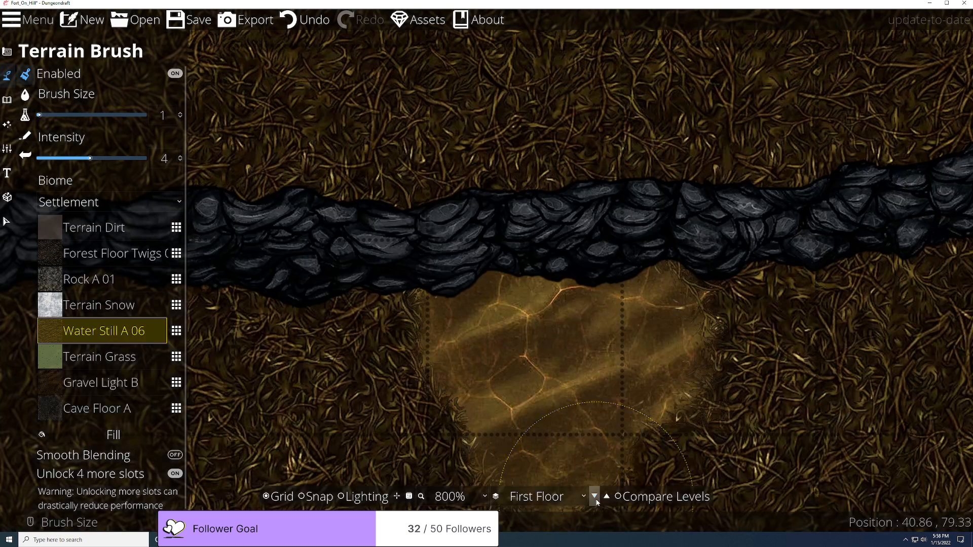
{"action": "left_click", "coordinate": [595, 498]}
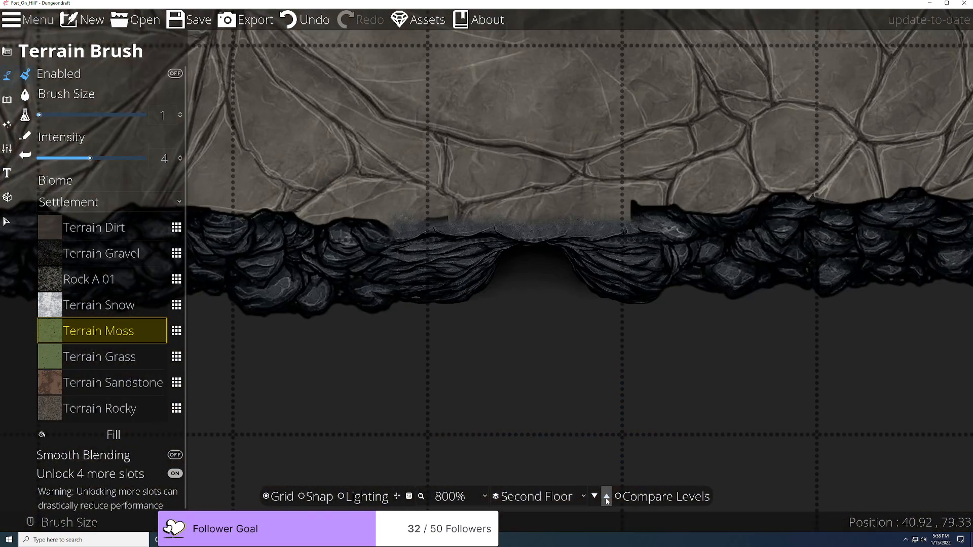
{"action": "left_click", "coordinate": [595, 498]}
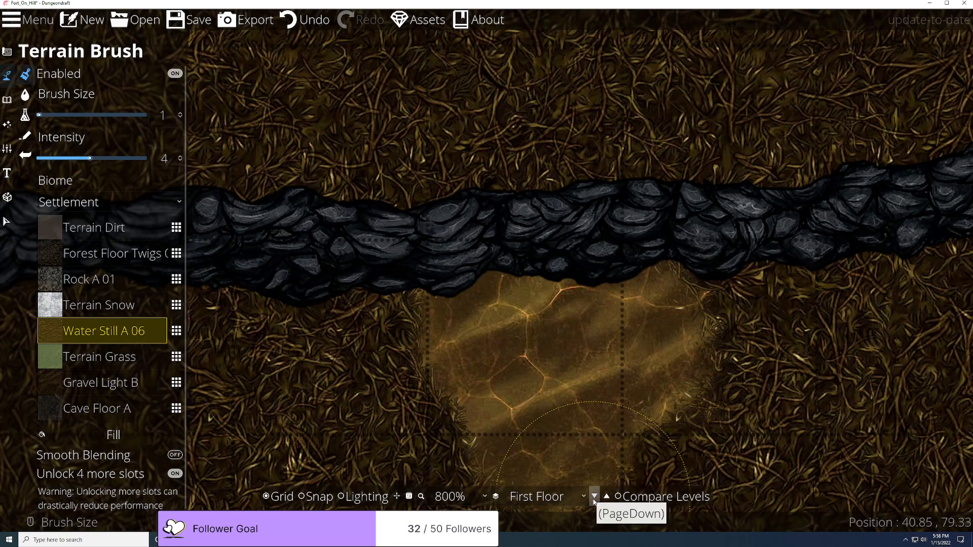
{"action": "left_click", "coordinate": [606, 499]}
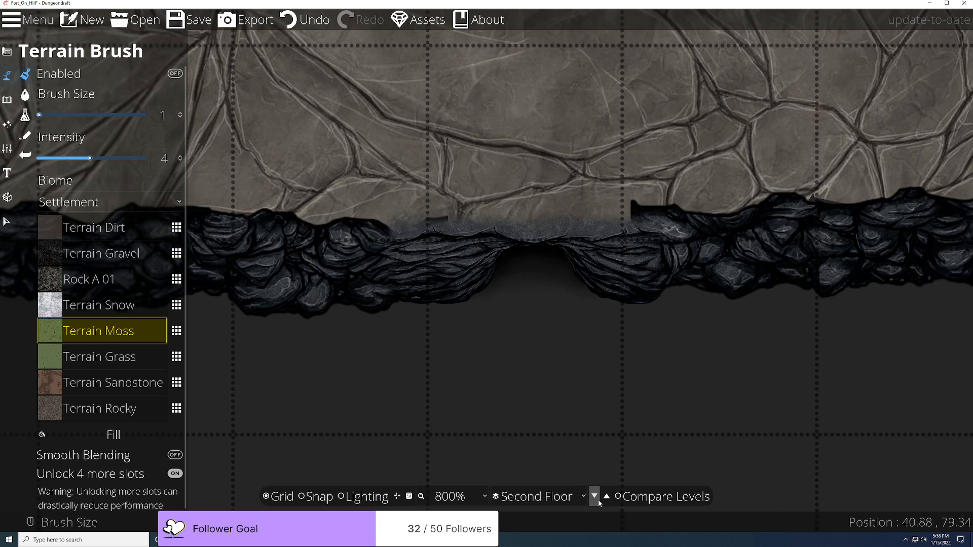
{"action": "left_click", "coordinate": [595, 498]}
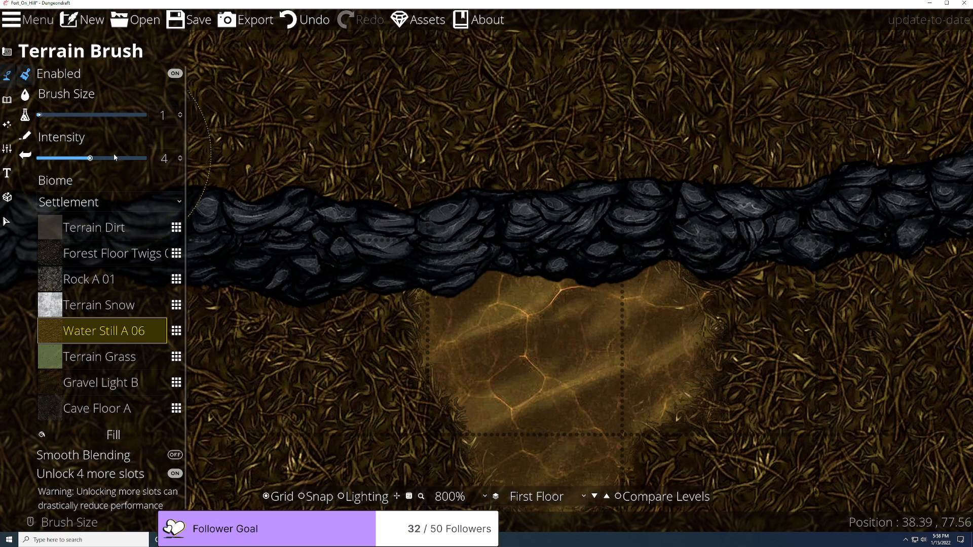
Step: Undo the four painted terrain strokes so plain ground sits below the cliff gap
{"action": "left_click", "coordinate": [7, 100]}
{"action": "left_click", "coordinate": [7, 125]}
{"action": "left_click", "coordinate": [8, 149]}
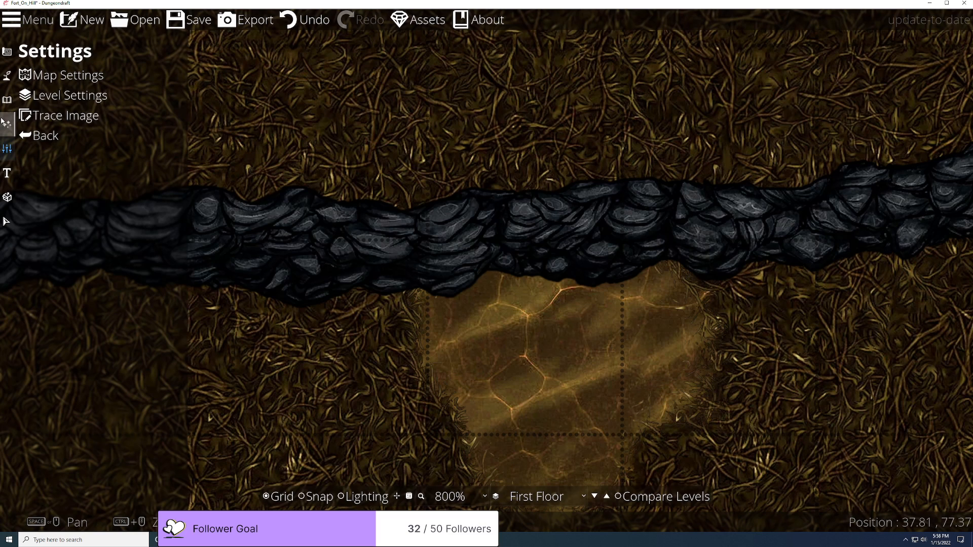
{"action": "left_click", "coordinate": [302, 21]}
{"action": "left_click", "coordinate": [302, 20]}
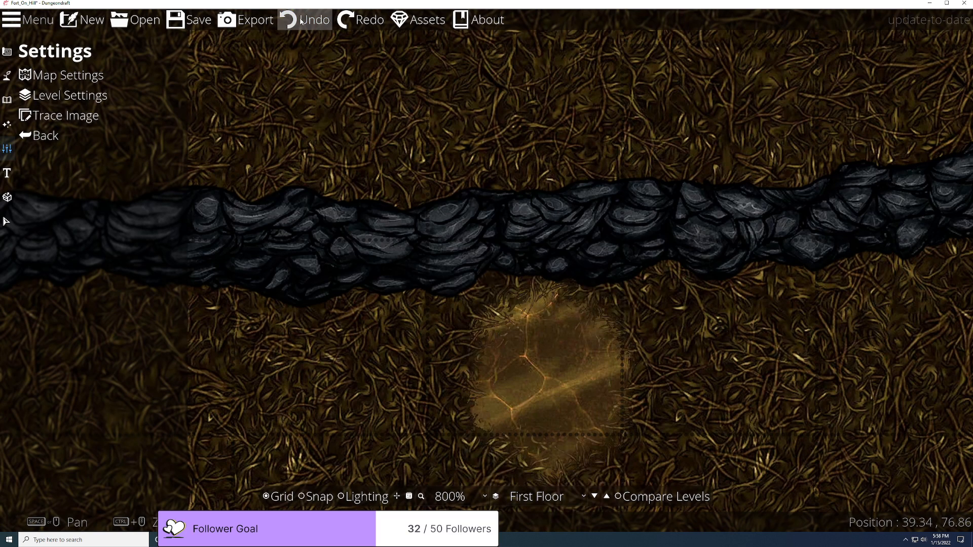
{"action": "left_click", "coordinate": [302, 20]}
{"action": "left_click", "coordinate": [301, 20]}
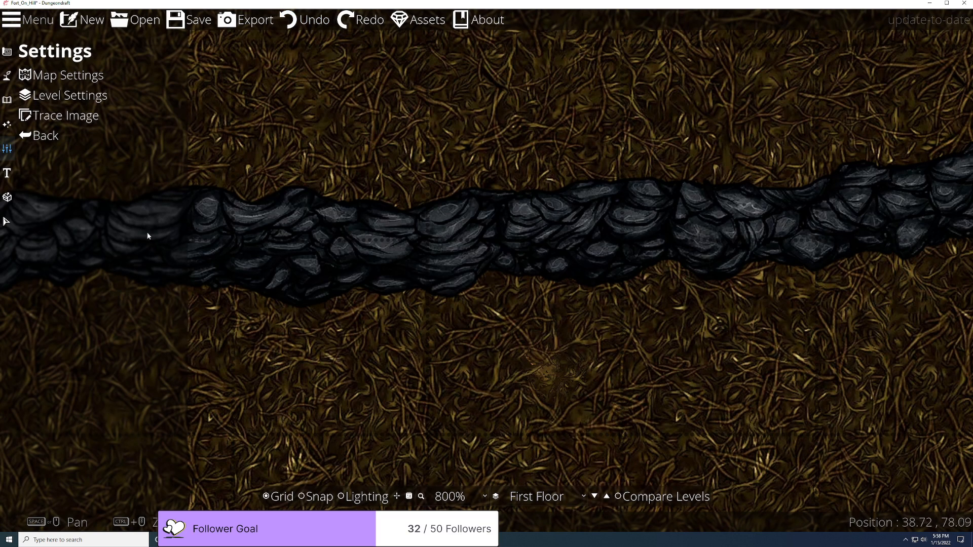
{"action": "left_click", "coordinate": [6, 101]}
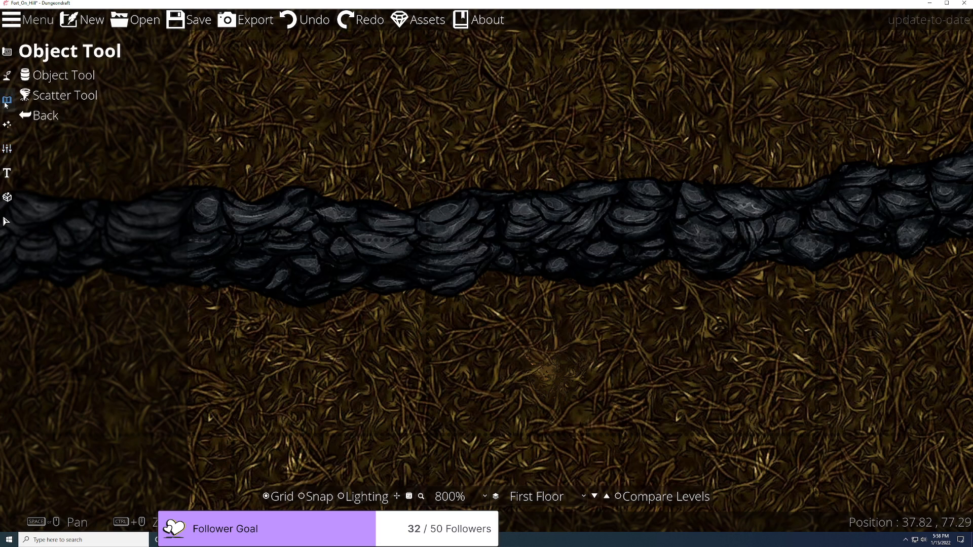
{"action": "left_click", "coordinate": [7, 76]}
Step: Switch to the path tool and compare floors, settling on the First Floor
{"action": "left_click", "coordinate": [43, 155]}
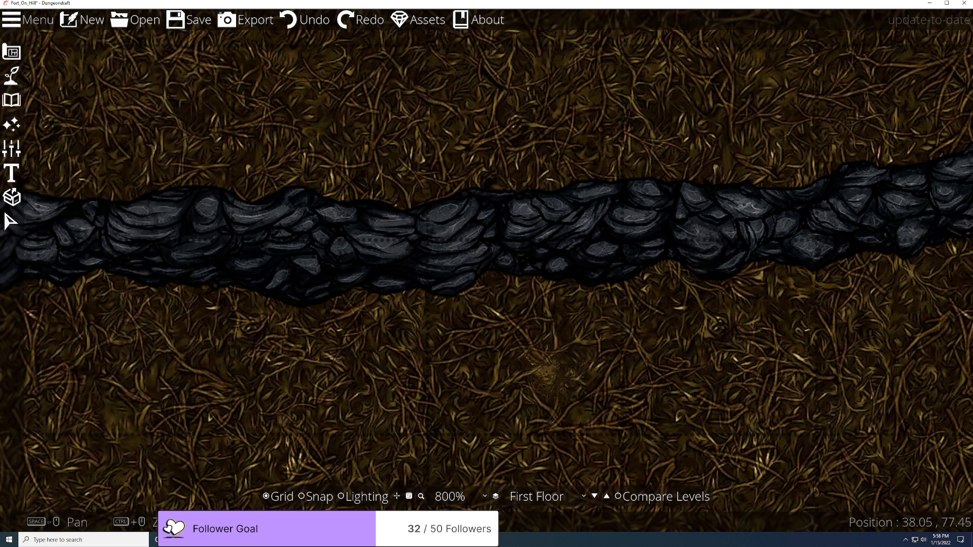
{"action": "left_click", "coordinate": [11, 77]}
{"action": "left_click", "coordinate": [60, 135]}
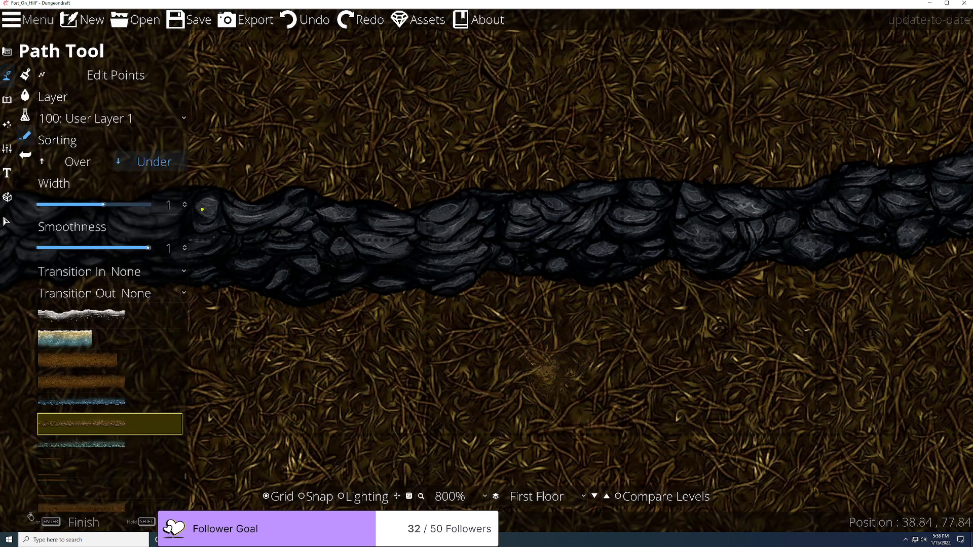
{"action": "left_click", "coordinate": [607, 498]}
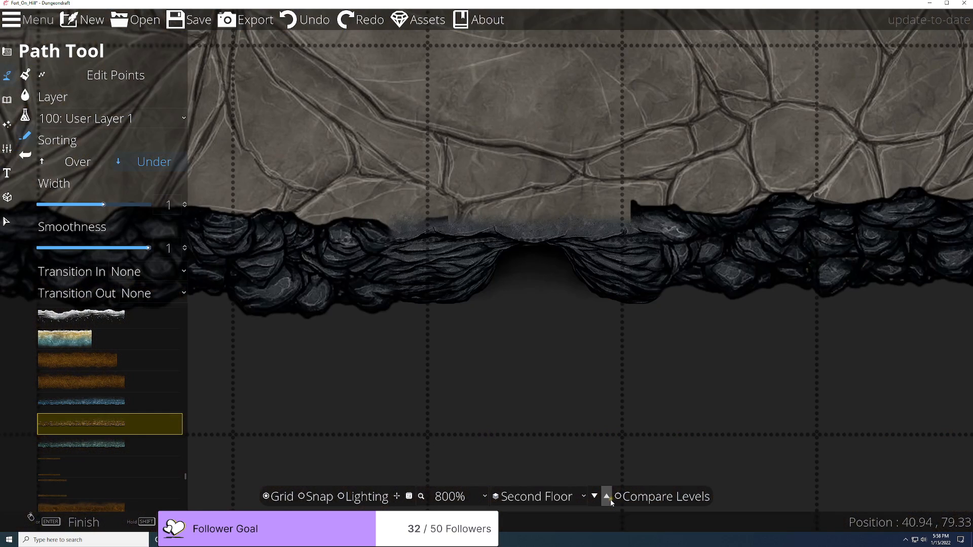
{"action": "left_click", "coordinate": [584, 499]}
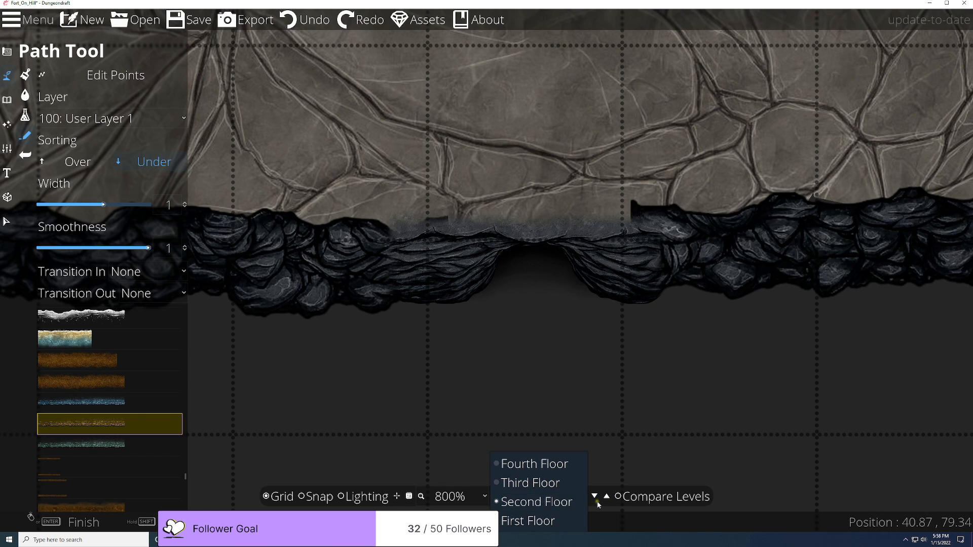
{"action": "left_click", "coordinate": [598, 504]}
{"action": "left_click", "coordinate": [595, 499]}
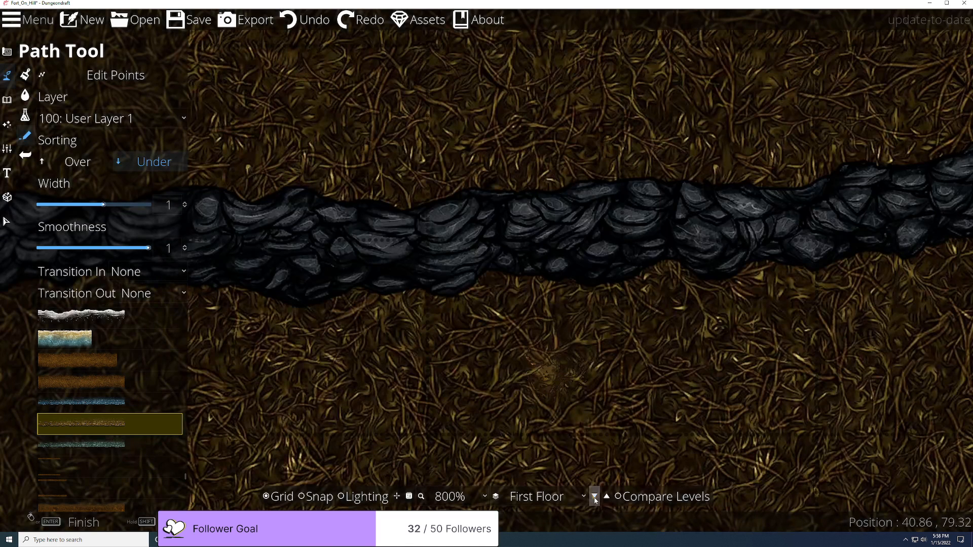
{"action": "left_click", "coordinate": [608, 499]}
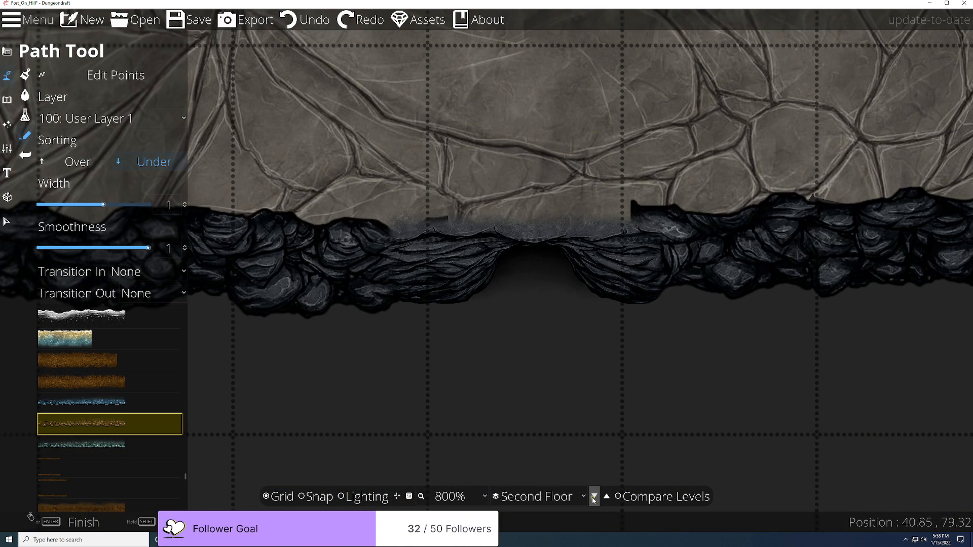
{"action": "left_click", "coordinate": [594, 498]}
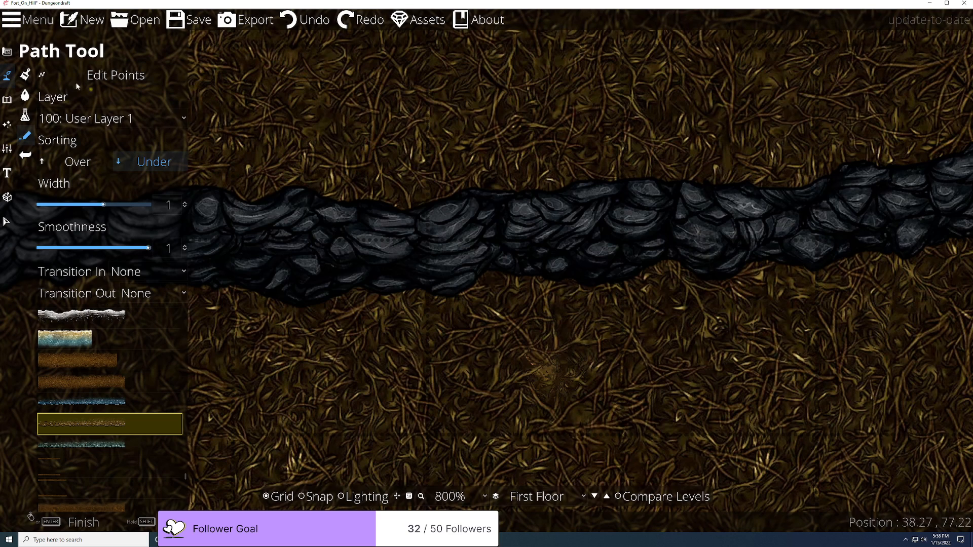
Step: Open the Terrain Brush settings and make Terrain Grass the active texture
{"action": "left_click", "coordinate": [7, 100]}
{"action": "left_click", "coordinate": [7, 75]}
{"action": "left_click", "coordinate": [51, 74]}
{"action": "left_click", "coordinate": [108, 357]}
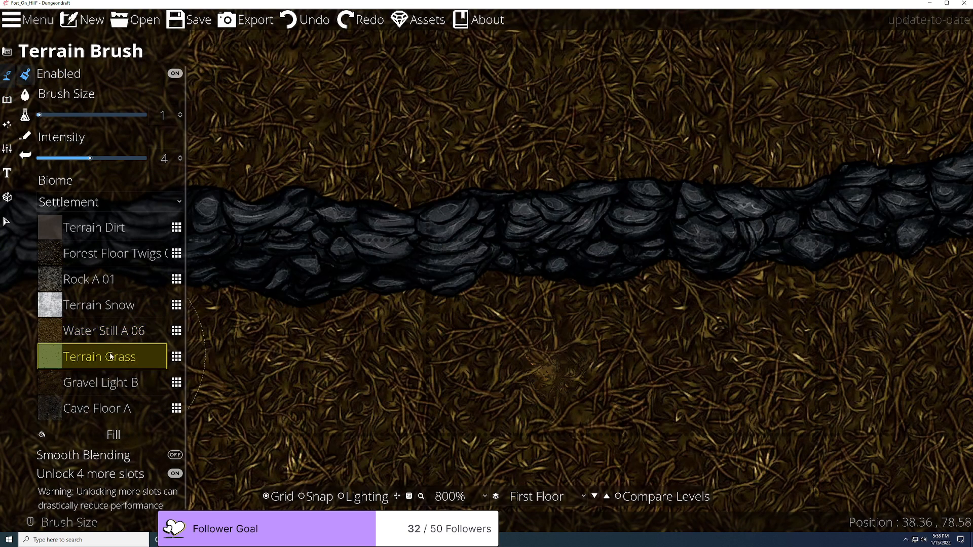
Step: Fill the whole First Floor with Terrain Grass and compare it against the Second Floor
{"action": "left_click", "coordinate": [114, 436]}
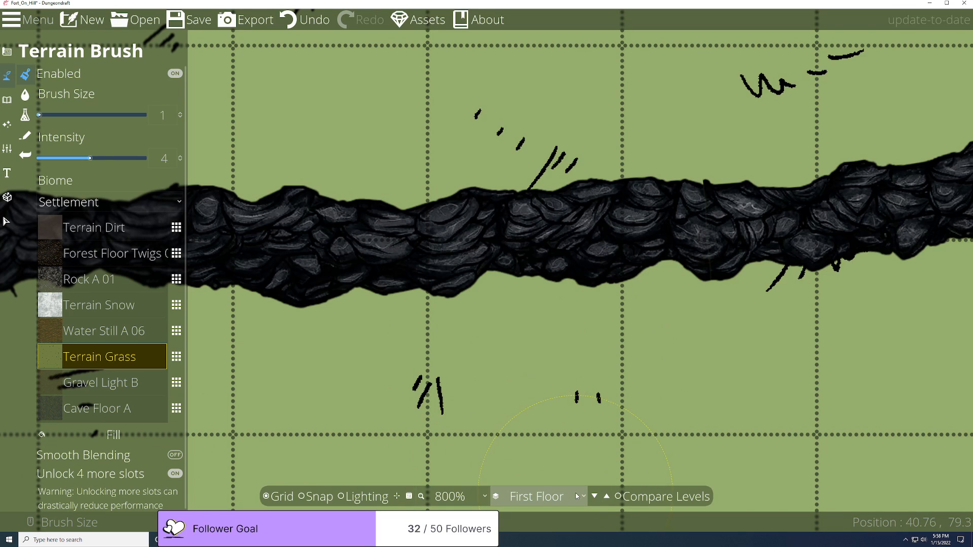
{"action": "left_click", "coordinate": [608, 499]}
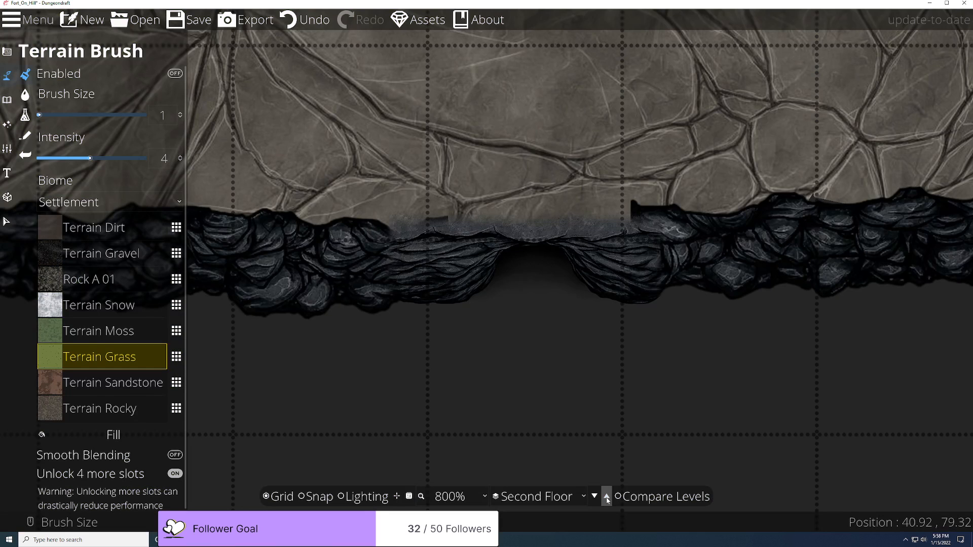
{"action": "left_click", "coordinate": [595, 499]}
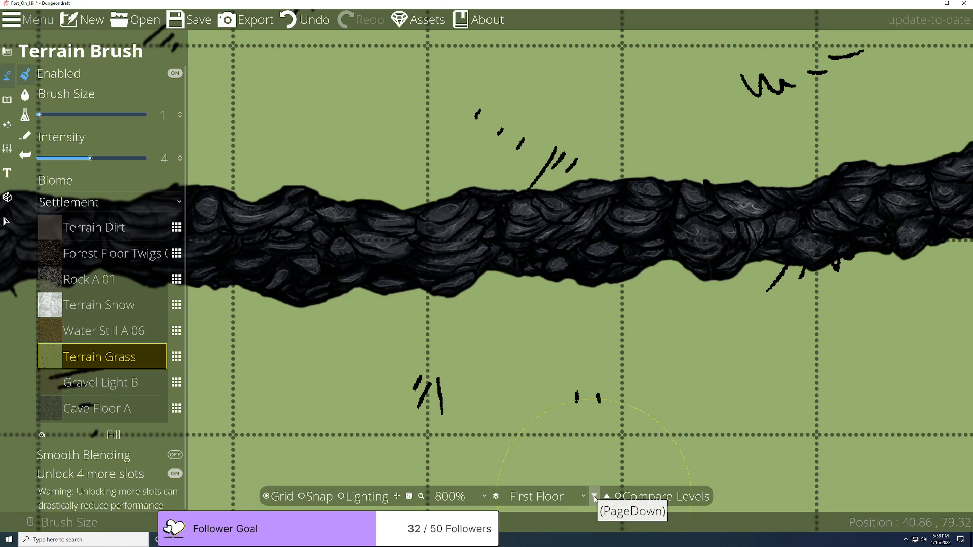
Step: View the Second Floor again via the floor list, then return to the First Floor
{"action": "left_click", "coordinate": [608, 500]}
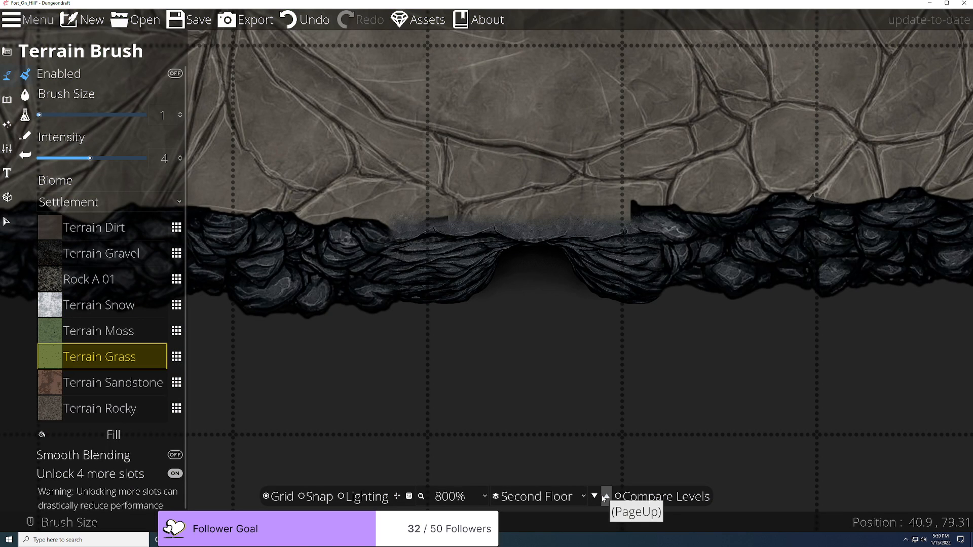
{"action": "left_click", "coordinate": [585, 498]}
{"action": "left_click", "coordinate": [585, 499]}
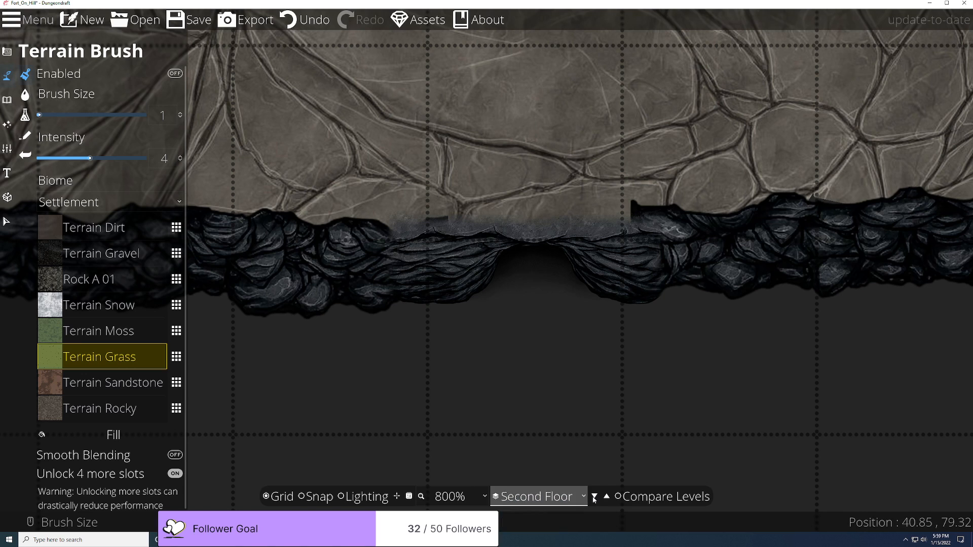
{"action": "left_click", "coordinate": [594, 499]}
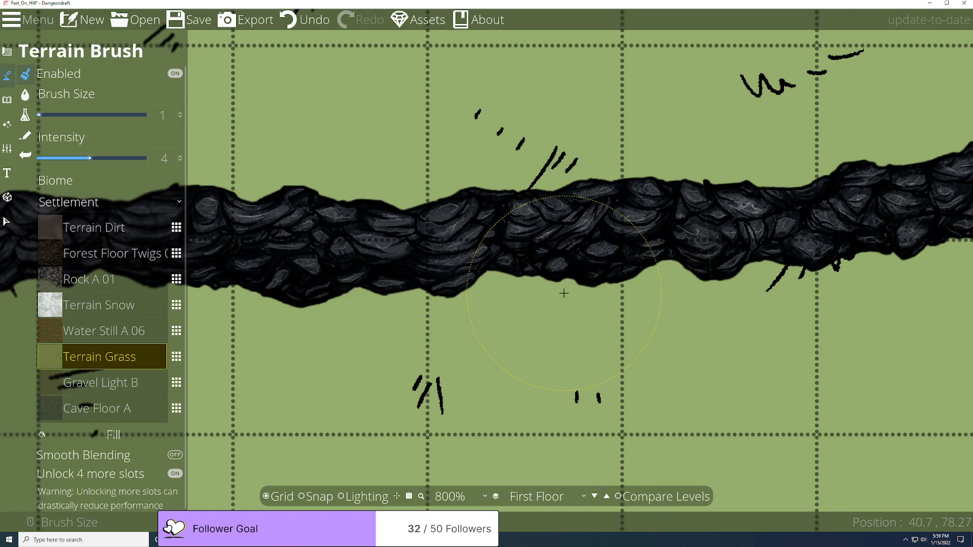
Step: Set Compare Levels with Second Floor as the reference level and shift the view
{"action": "left_click", "coordinate": [620, 498]}
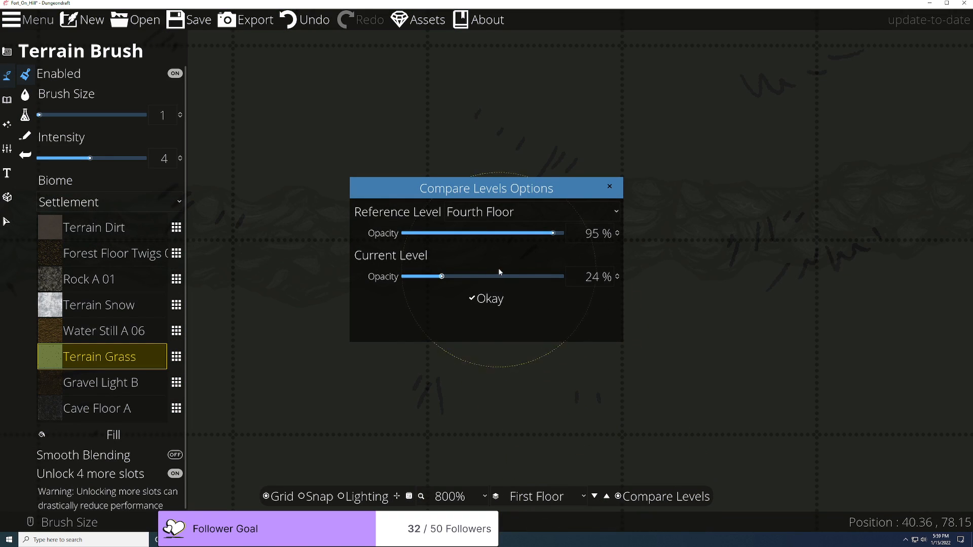
{"action": "left_click", "coordinate": [502, 212]}
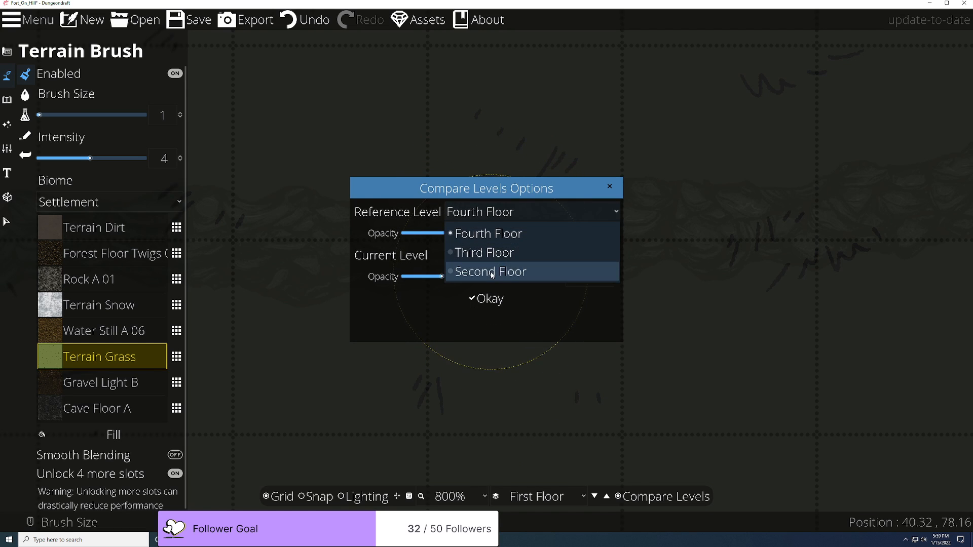
{"action": "left_click", "coordinate": [487, 272]}
{"action": "left_click", "coordinate": [486, 298]}
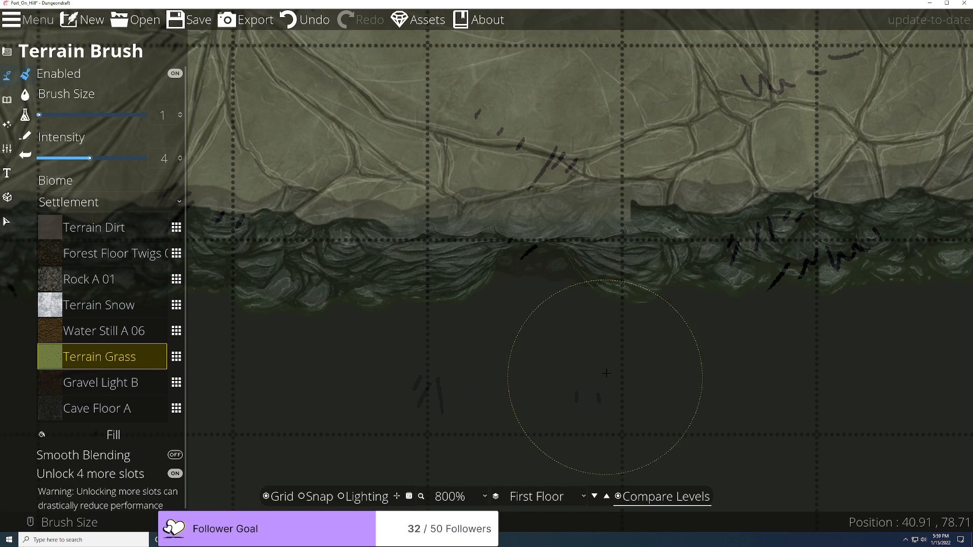
{"action": "key", "text": "Right"}
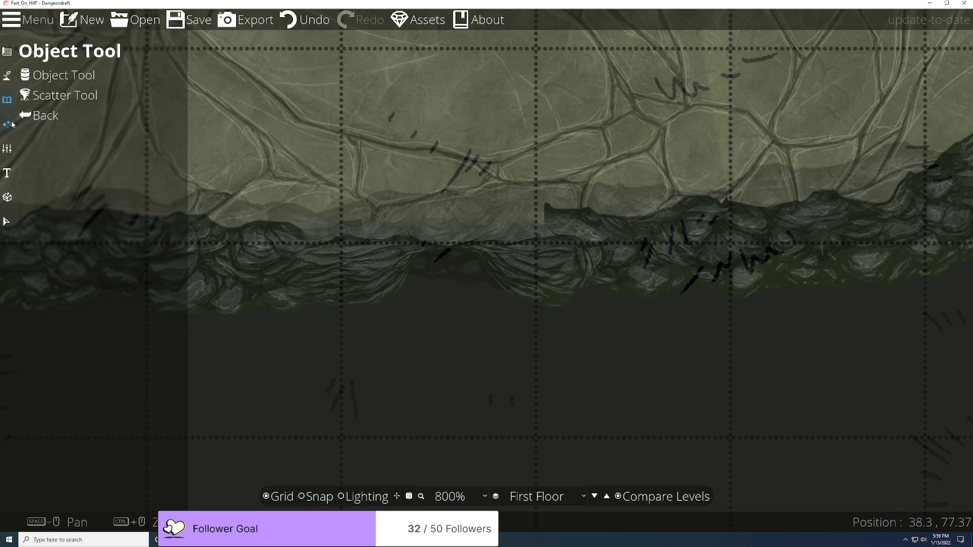
Step: Browse the tool categories toward the building tools
{"action": "mouse_move", "coordinate": [11, 147]}
{"action": "mouse_move", "coordinate": [7, 51]}
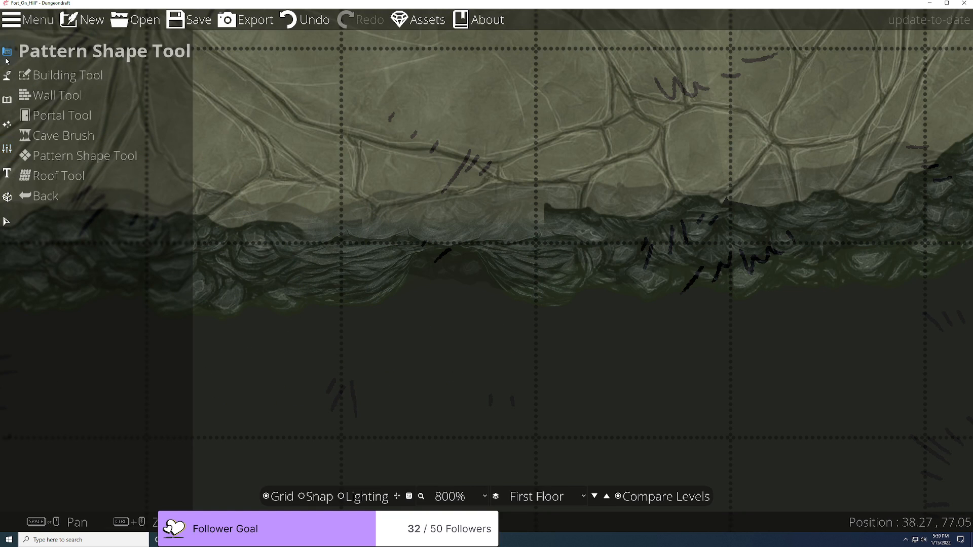
{"action": "left_click", "coordinate": [35, 173]}
{"action": "left_click", "coordinate": [49, 157]}
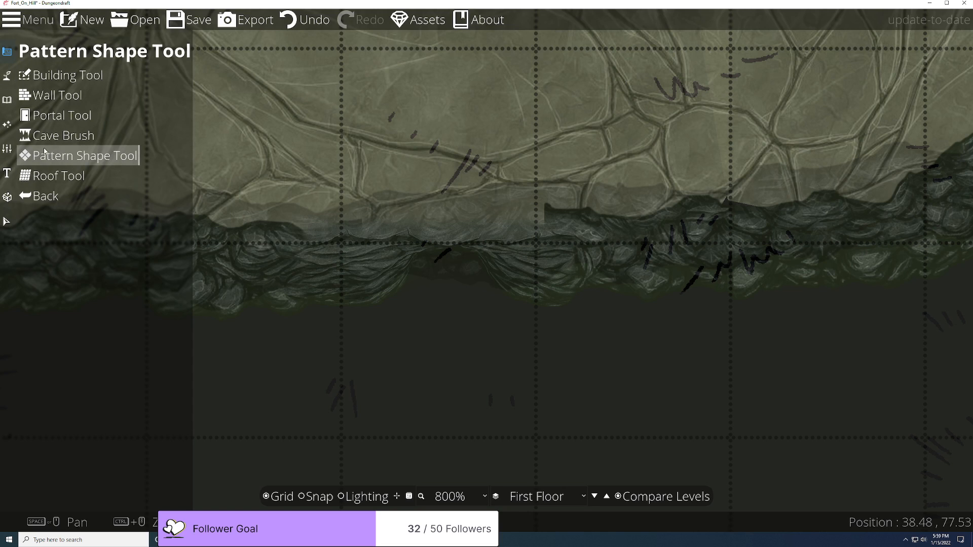
Step: Draw a dirt path from the cliff gap down across the grass, undoing stray segments
{"action": "mouse_move", "coordinate": [7, 76]}
{"action": "left_click", "coordinate": [51, 135]}
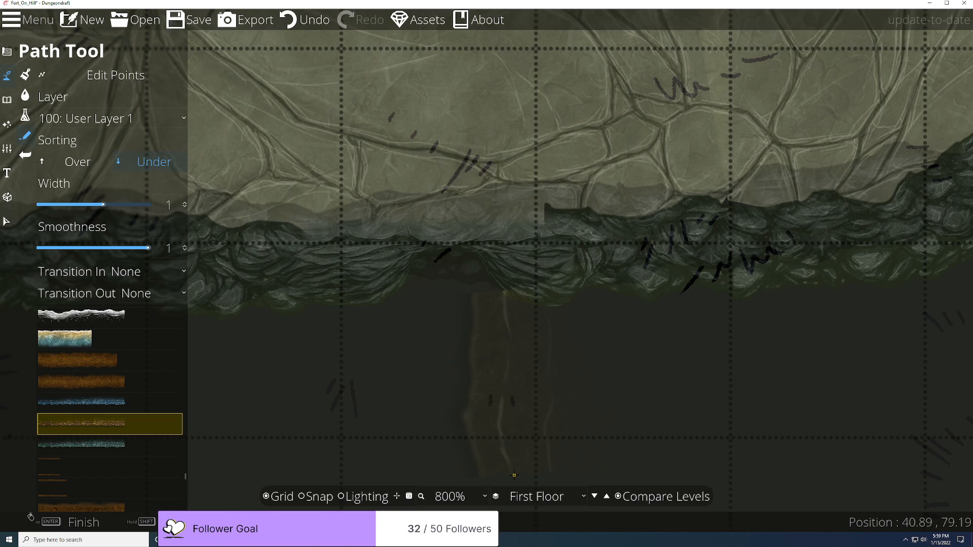
{"action": "key", "text": "ctrl+z"}
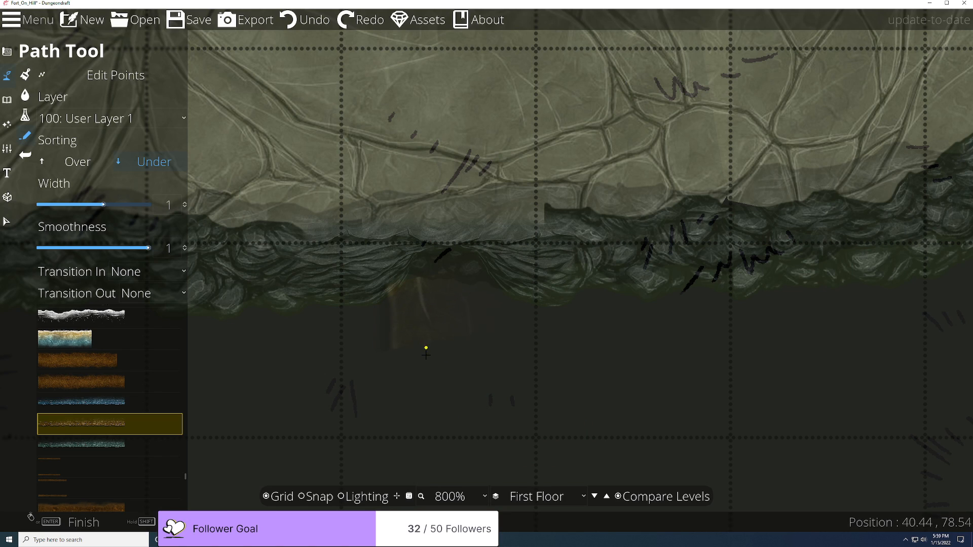
{"action": "key", "text": "ctrl+z"}
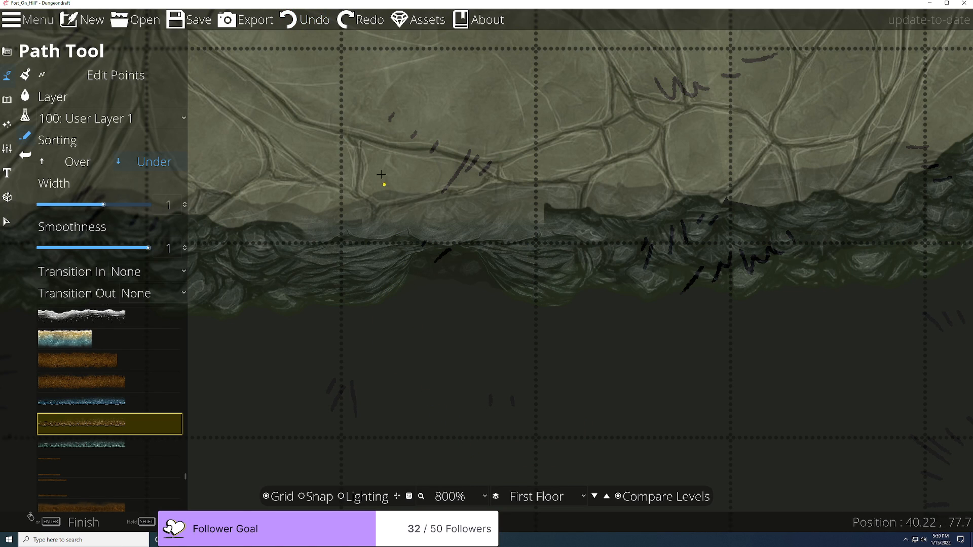
{"action": "left_click", "coordinate": [369, 156]}
{"action": "left_click", "coordinate": [437, 234]}
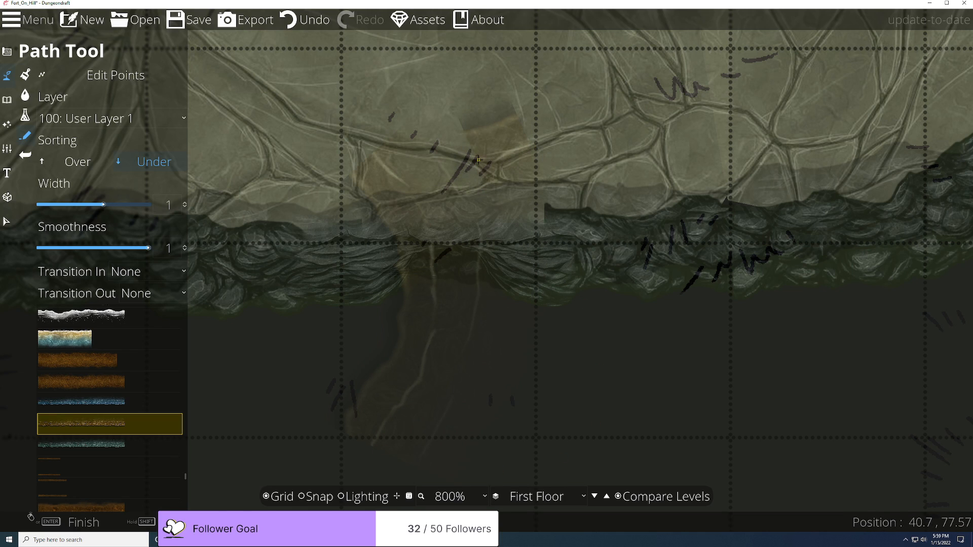
{"action": "key", "text": "ctrl+z"}
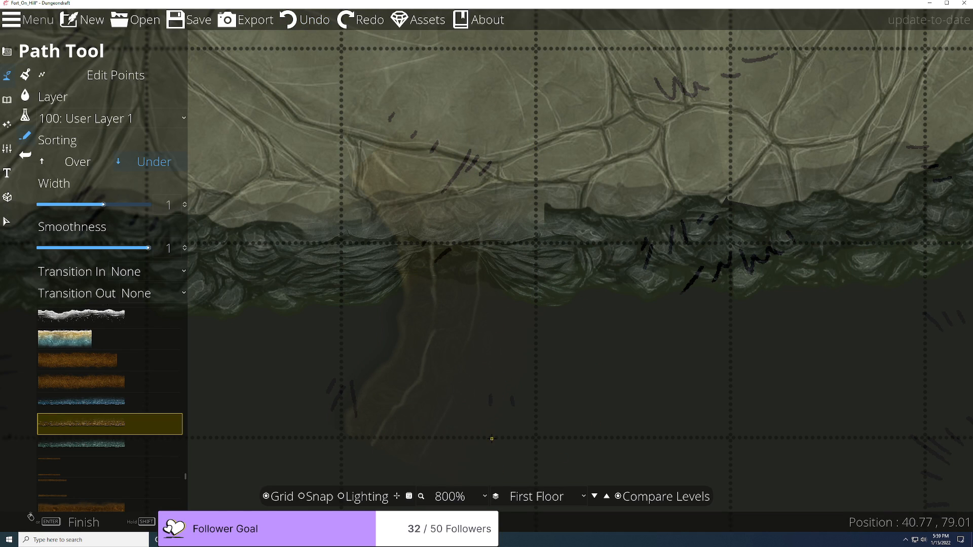
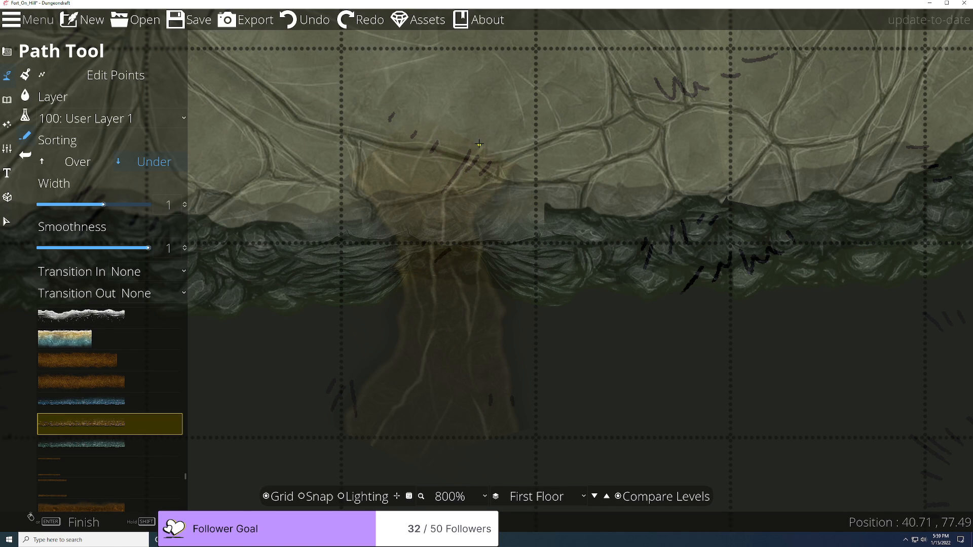
Step: Re-enable Compare Levels against the Second Floor and raise both level opacities, Second Floor to 100%
{"action": "left_click", "coordinate": [449, 128]}
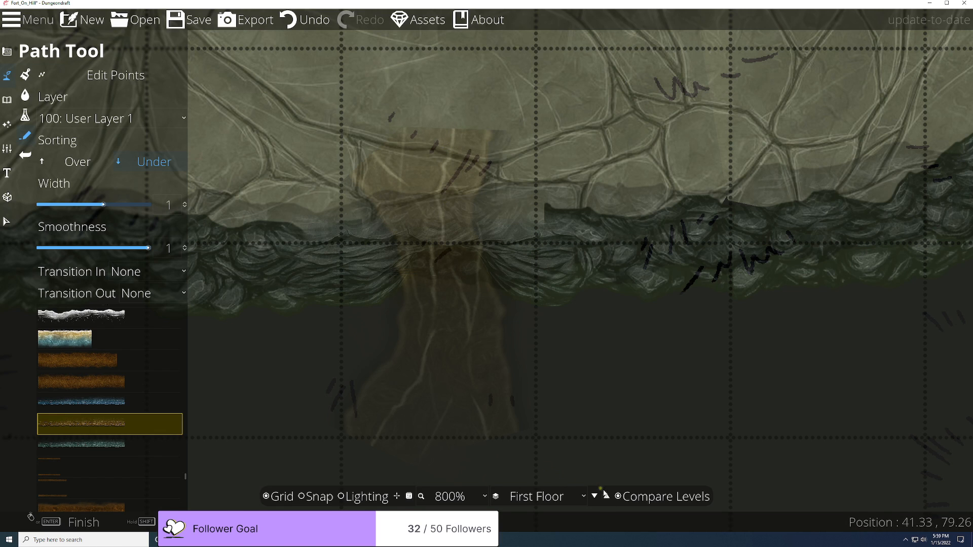
{"action": "left_click", "coordinate": [618, 498]}
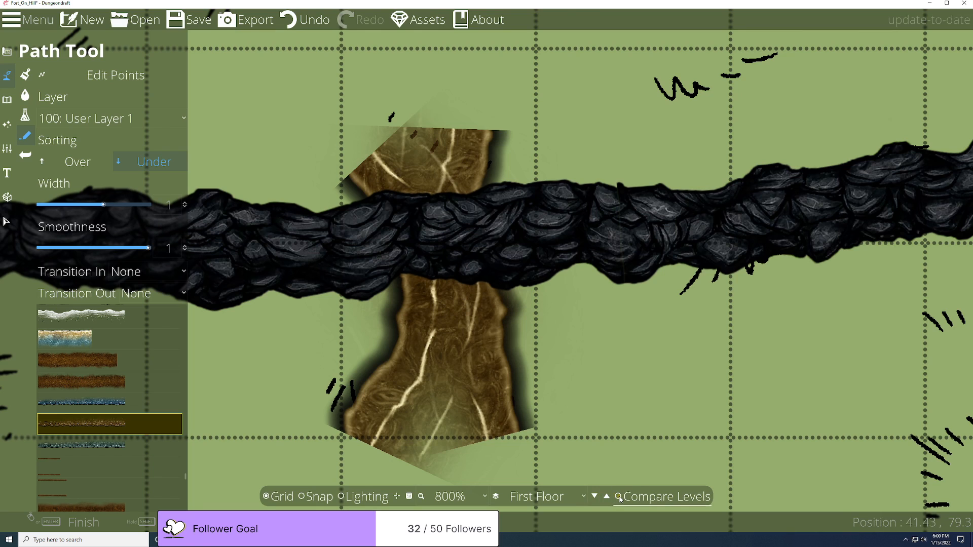
{"action": "left_click", "coordinate": [618, 498]}
{"action": "left_click", "coordinate": [505, 214]}
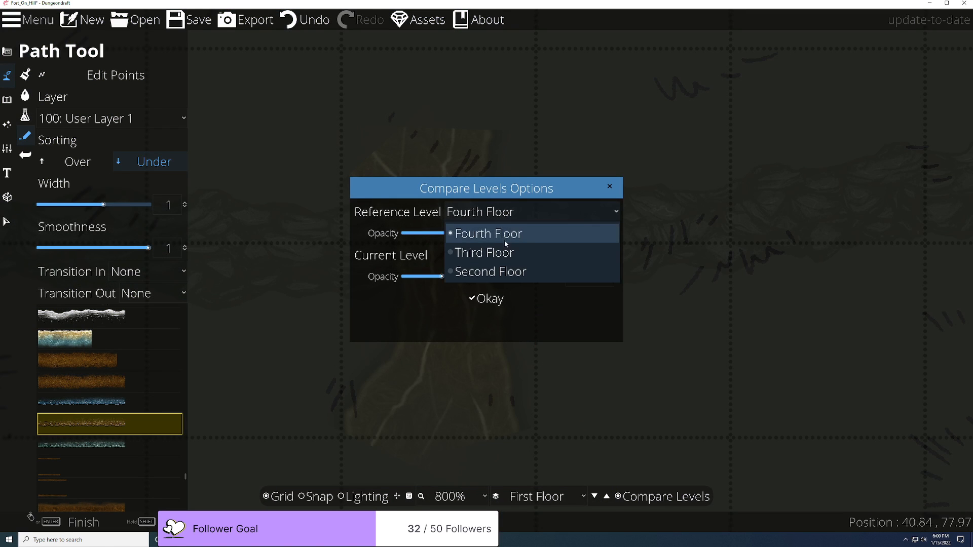
{"action": "left_click", "coordinate": [485, 272]}
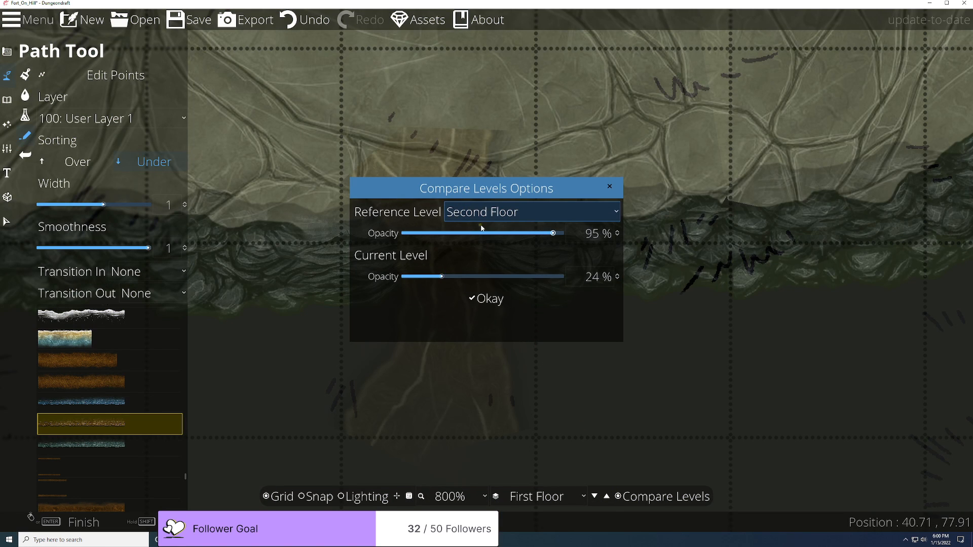
{"action": "left_click", "coordinate": [503, 277]}
{"action": "left_click_drag", "start_coordinate": [504, 283], "coordinate": [533, 281]}
{"action": "left_click_drag", "start_coordinate": [542, 235], "coordinate": [573, 238]}
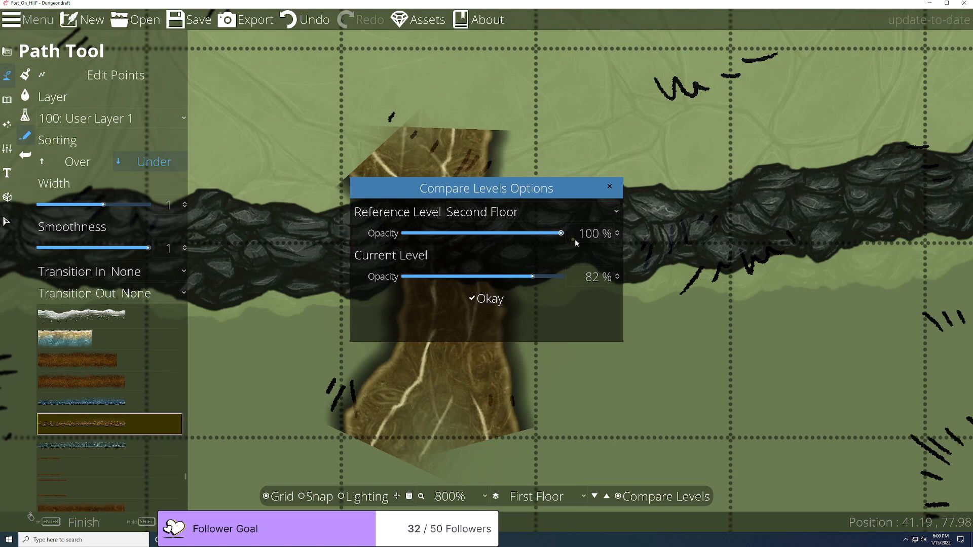
{"action": "left_click", "coordinate": [487, 299]}
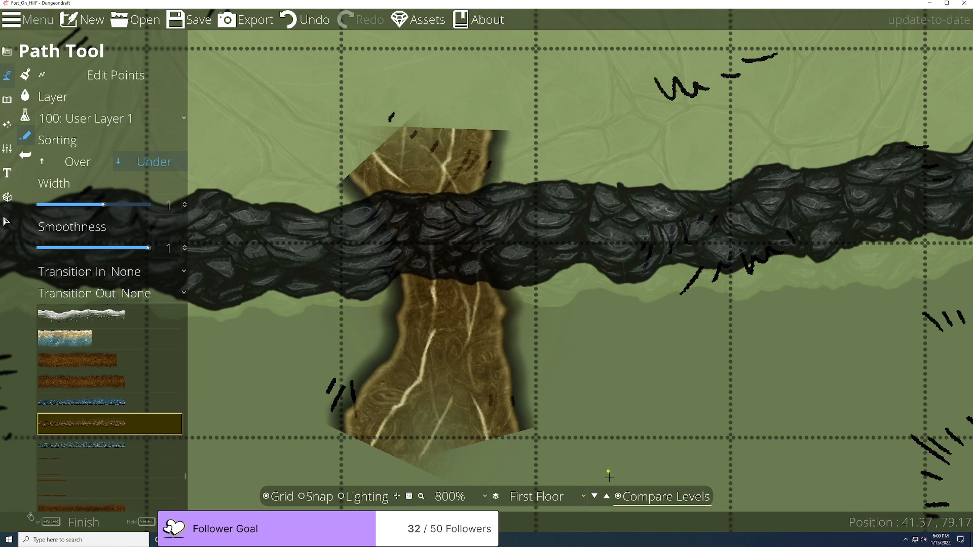
Step: Fade the current level to 44% and the Second Floor overlay down, keeping Second Floor as reference
{"action": "left_click", "coordinate": [618, 496]}
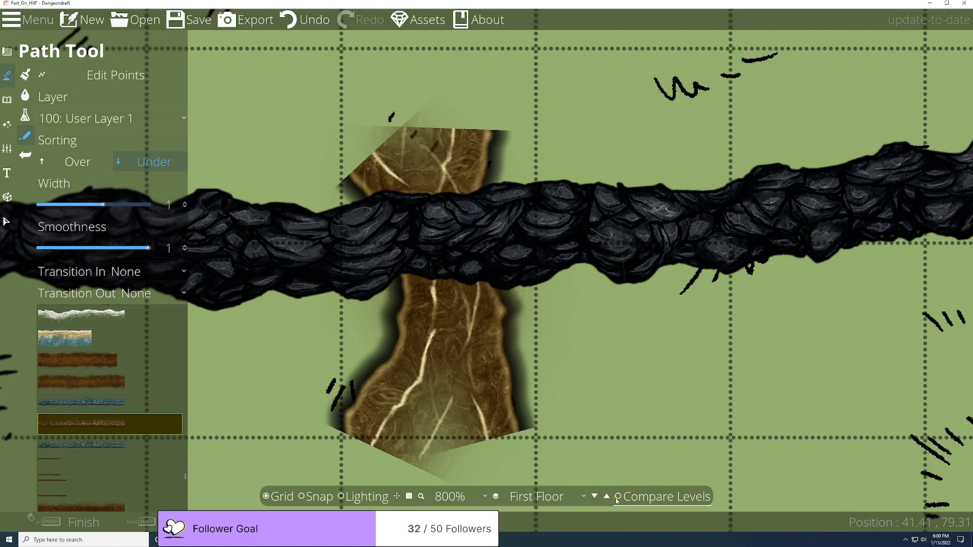
{"action": "left_click", "coordinate": [618, 496]}
{"action": "mouse_move", "coordinate": [502, 277]}
{"action": "left_mouse_down"}
{"action": "mouse_move", "coordinate": [410, 276]}
{"action": "mouse_move", "coordinate": [502, 277]}
{"action": "left_mouse_up"}
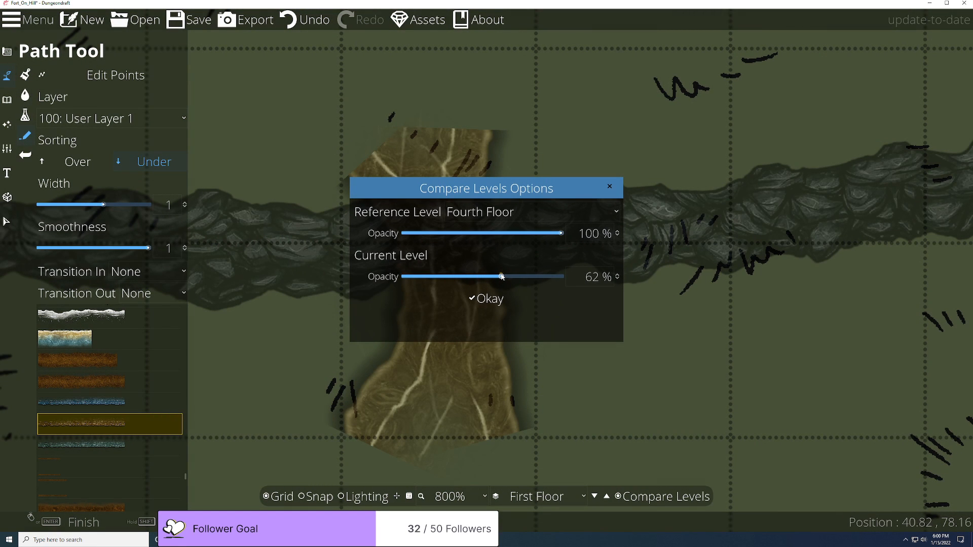
{"action": "left_click_drag", "start_coordinate": [542, 236], "coordinate": [495, 235]}
{"action": "left_click", "coordinate": [469, 213]}
{"action": "left_click", "coordinate": [464, 271]}
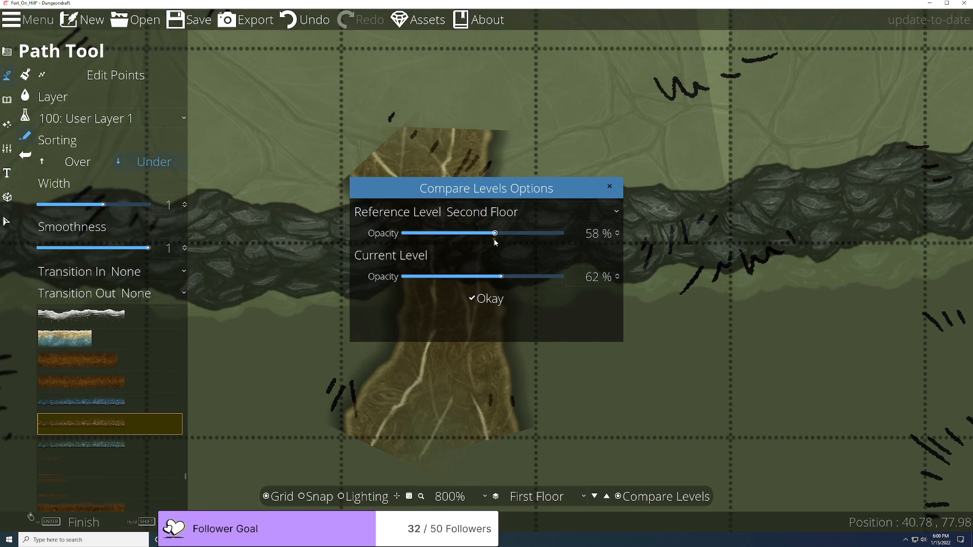
Step: Fine-tune opacities against the map, current level to 16% and Second Floor overlay lower, then close
{"action": "left_click_drag", "start_coordinate": [515, 191], "coordinate": [792, 160]}
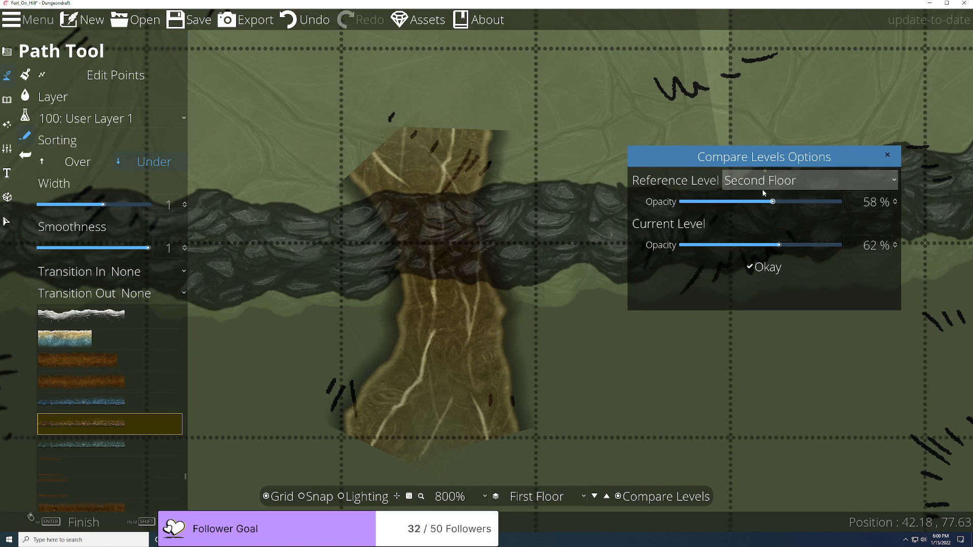
{"action": "left_click_drag", "start_coordinate": [770, 203], "coordinate": [807, 211]}
{"action": "left_click_drag", "start_coordinate": [782, 248], "coordinate": [708, 246]}
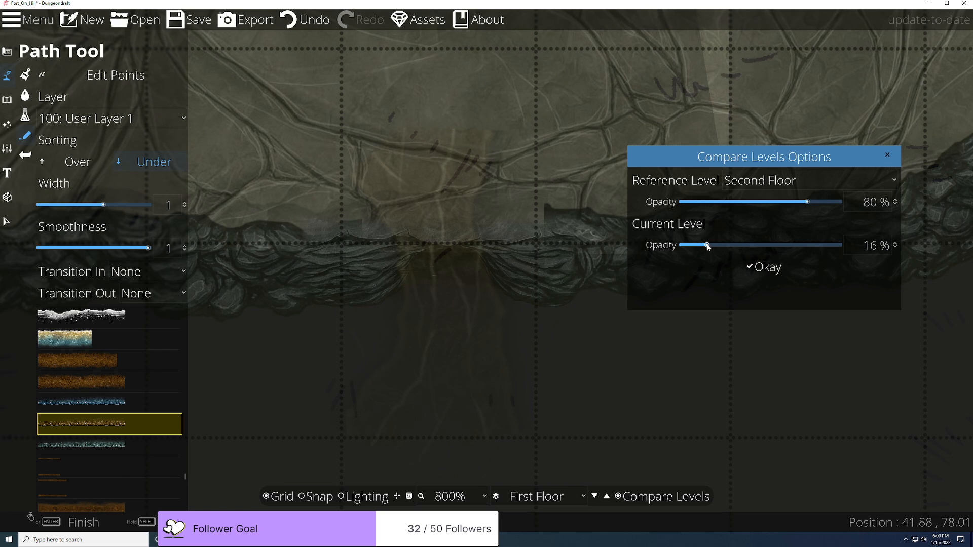
{"action": "mouse_move", "coordinate": [807, 203]}
{"action": "left_mouse_down"}
{"action": "mouse_move", "coordinate": [724, 202]}
{"action": "mouse_move", "coordinate": [843, 202]}
{"action": "mouse_move", "coordinate": [679, 202]}
{"action": "mouse_move", "coordinate": [862, 209]}
{"action": "mouse_move", "coordinate": [659, 208]}
{"action": "mouse_move", "coordinate": [812, 209]}
{"action": "left_mouse_up"}
{"action": "left_click", "coordinate": [887, 155]}
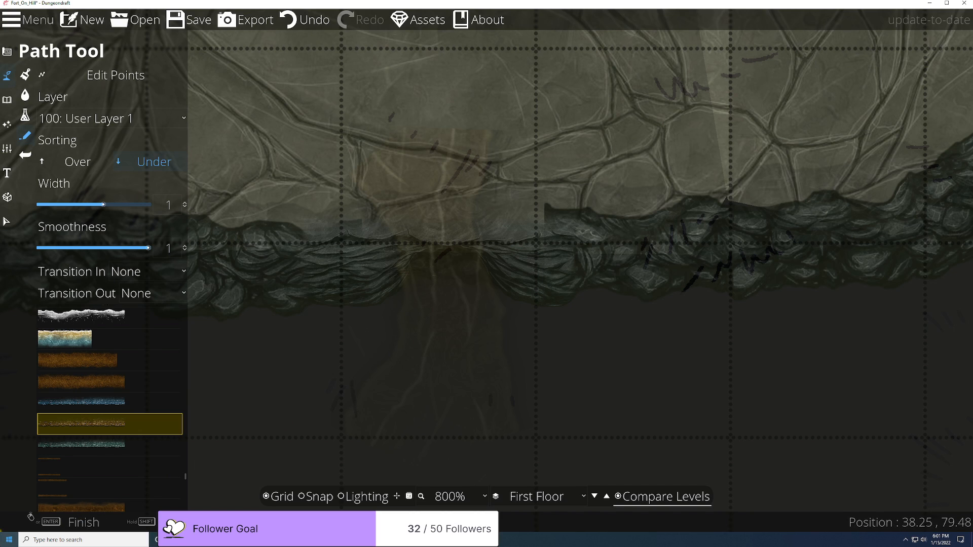
Step: Launch Foundry Virtual Tabletop and enter the administrator password
{"action": "left_click", "coordinate": [9, 539]}
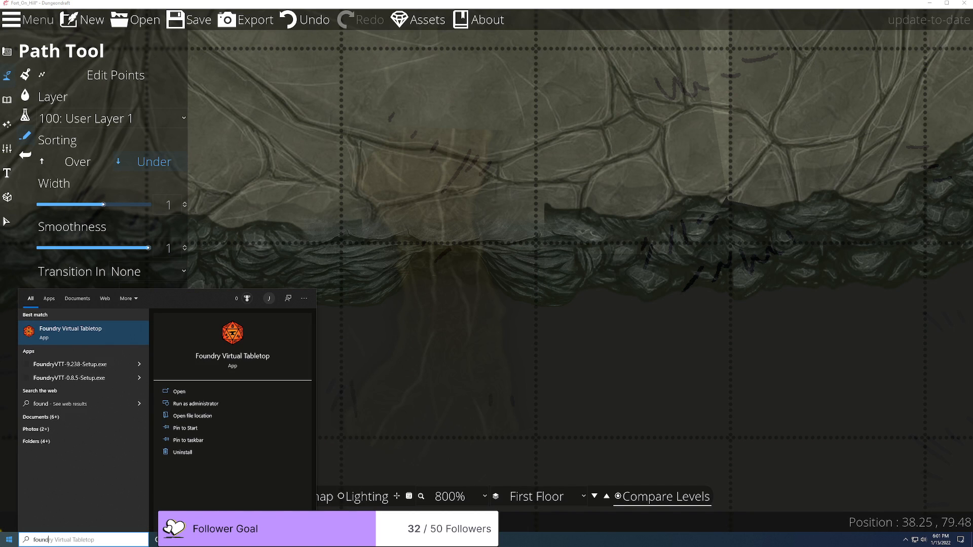
{"action": "key", "text": "Return"}
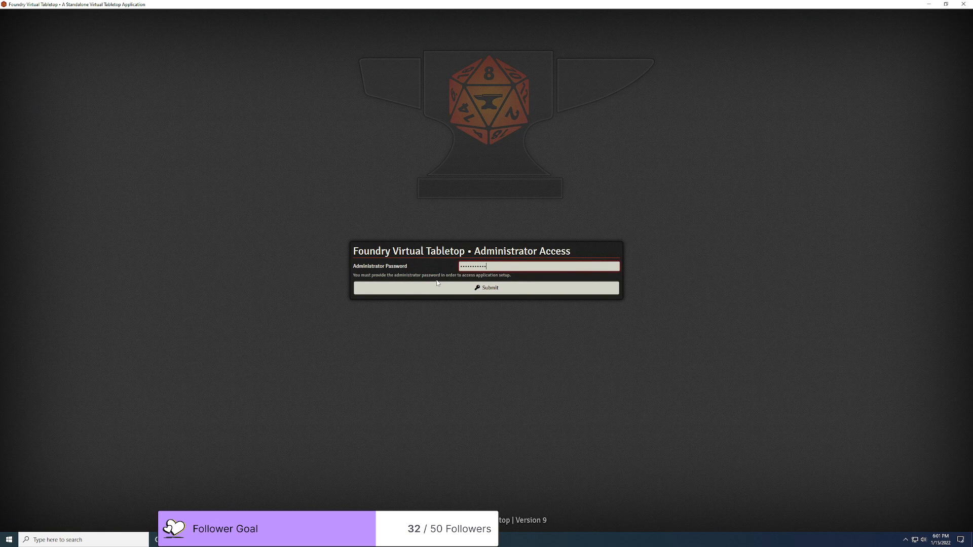
{"action": "key", "text": "Return"}
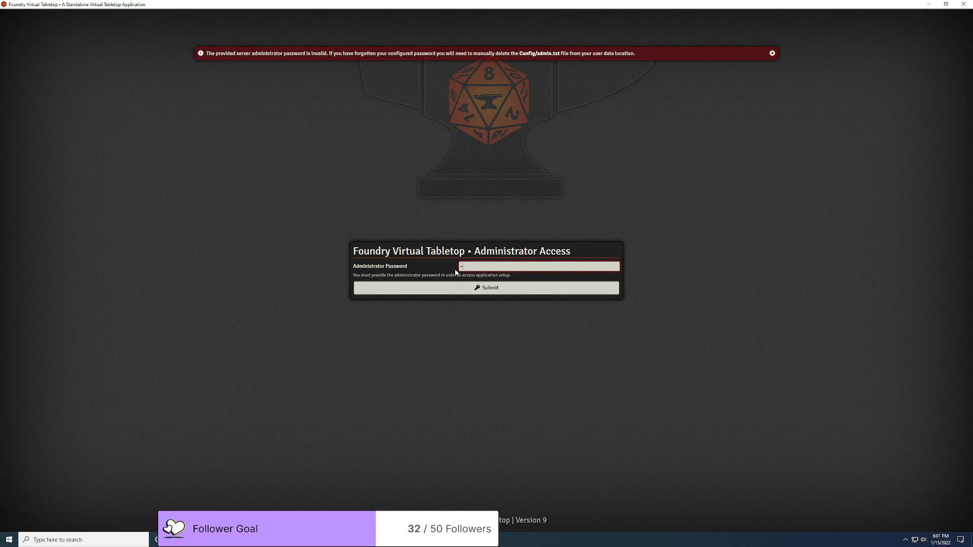
{"action": "key", "text": "Return"}
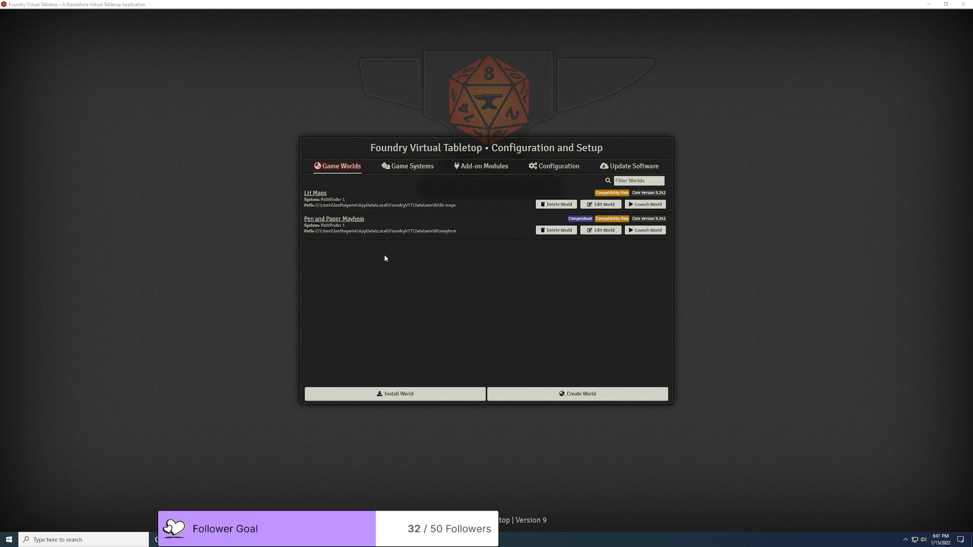
Step: Launch the LH Maps world and join the session as Gamemaster with the user password
{"action": "left_click", "coordinate": [650, 206]}
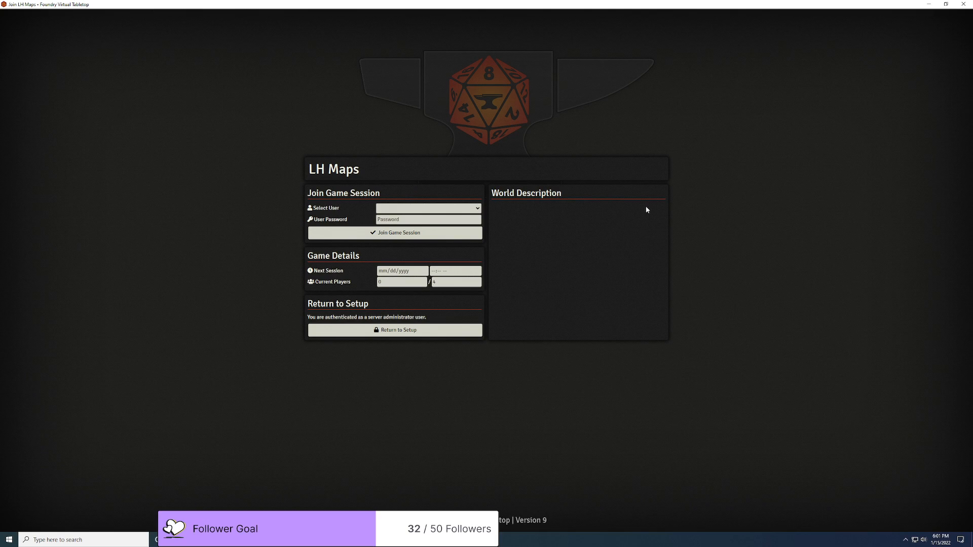
{"action": "left_click", "coordinate": [468, 212]}
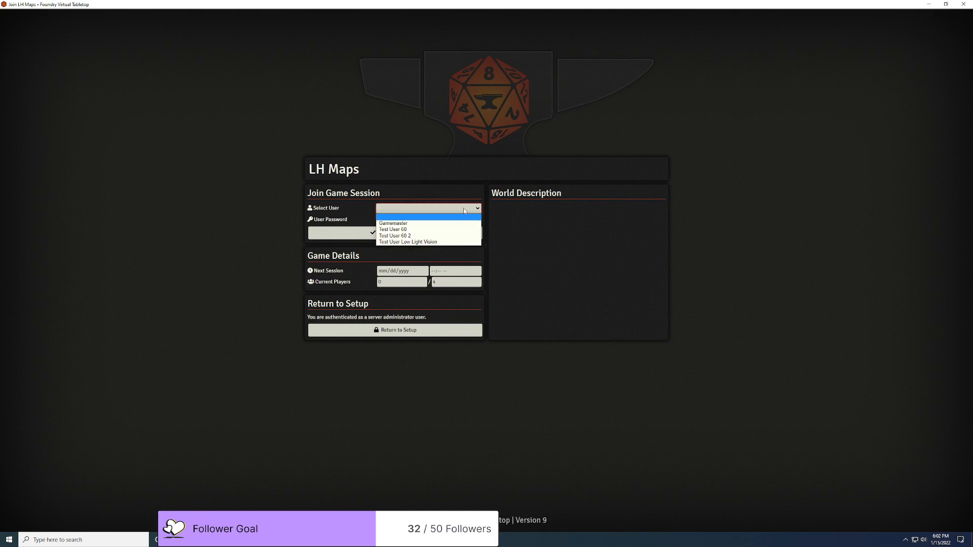
{"action": "left_click", "coordinate": [423, 224]}
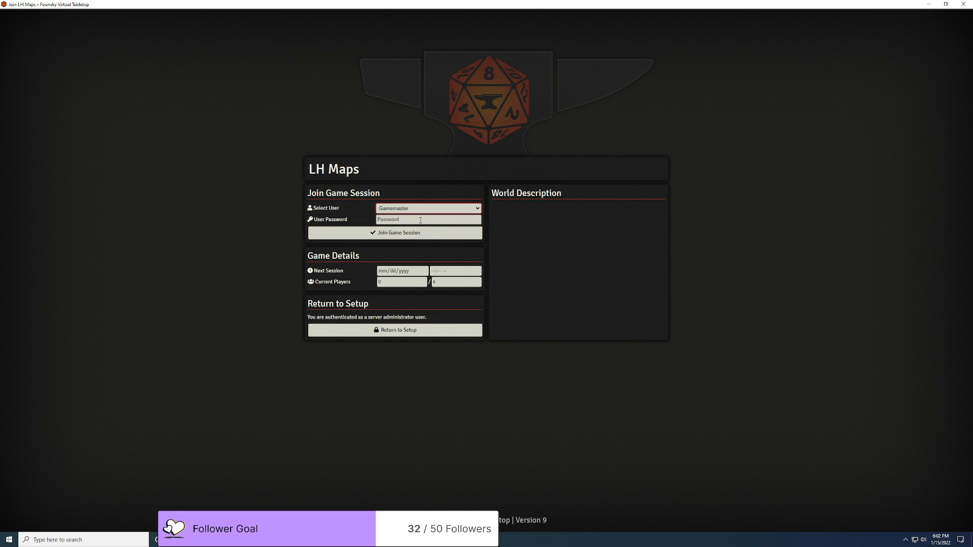
{"action": "type", "text": "•"}
{"action": "key", "text": "Return"}
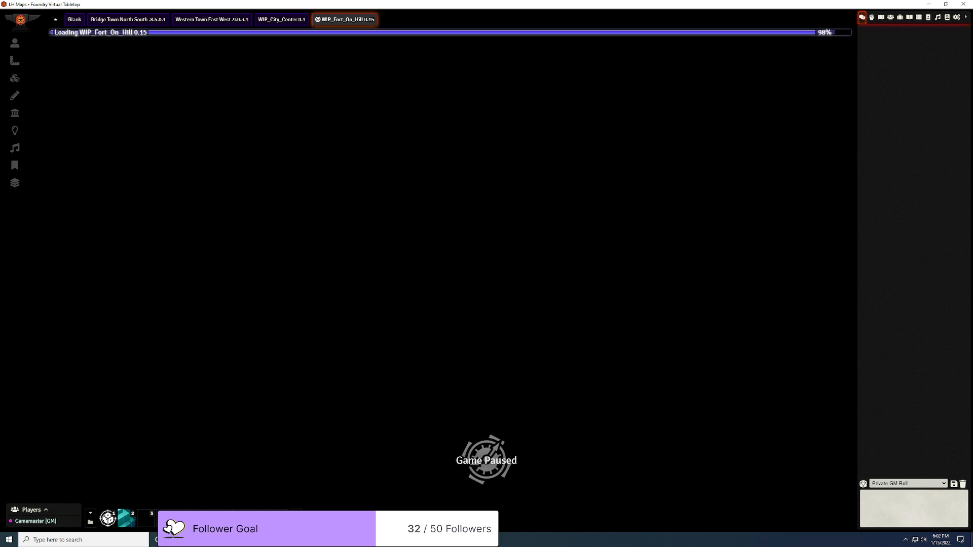
Step: Back in Dungeondraft, confirm WEBP is the export format
{"action": "left_click", "coordinate": [355, 539]}
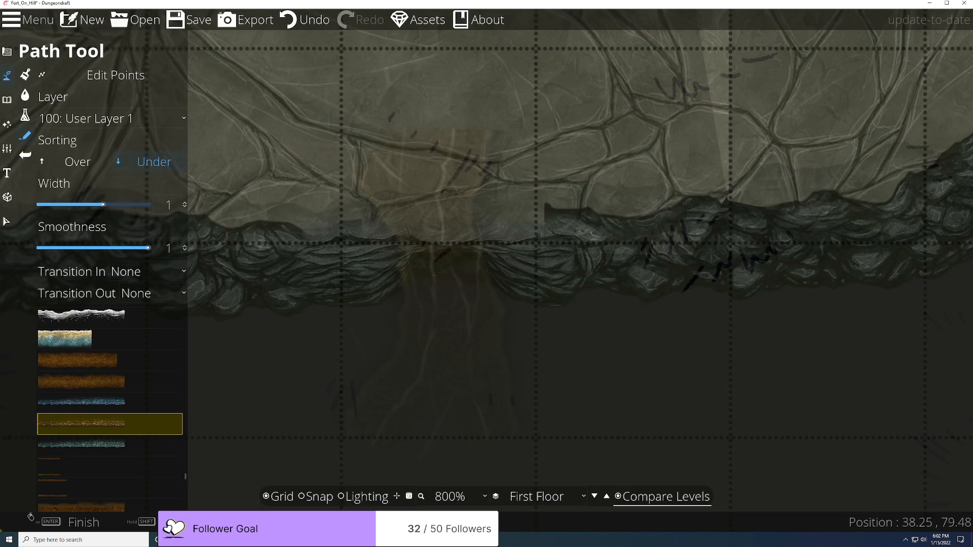
{"action": "left_click", "coordinate": [255, 19]}
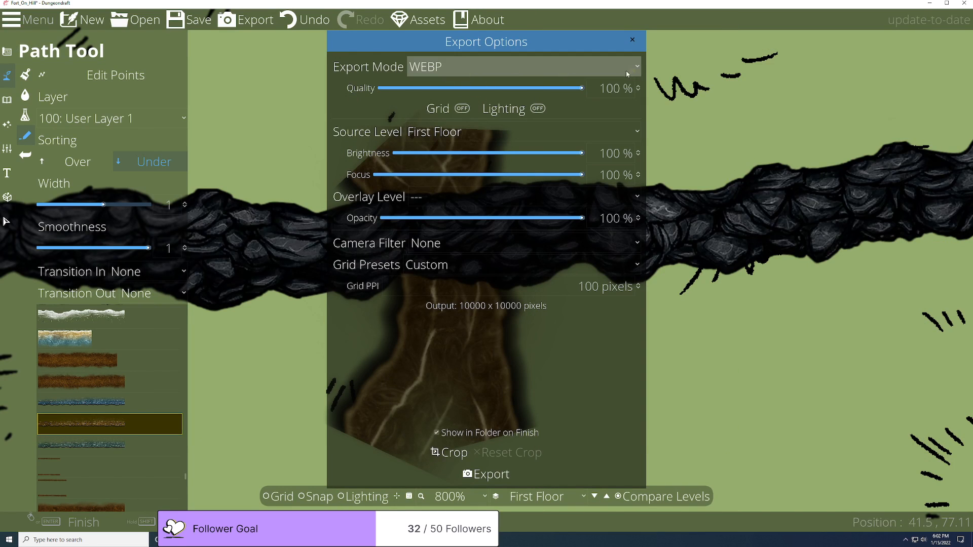
{"action": "left_click", "coordinate": [592, 68]}
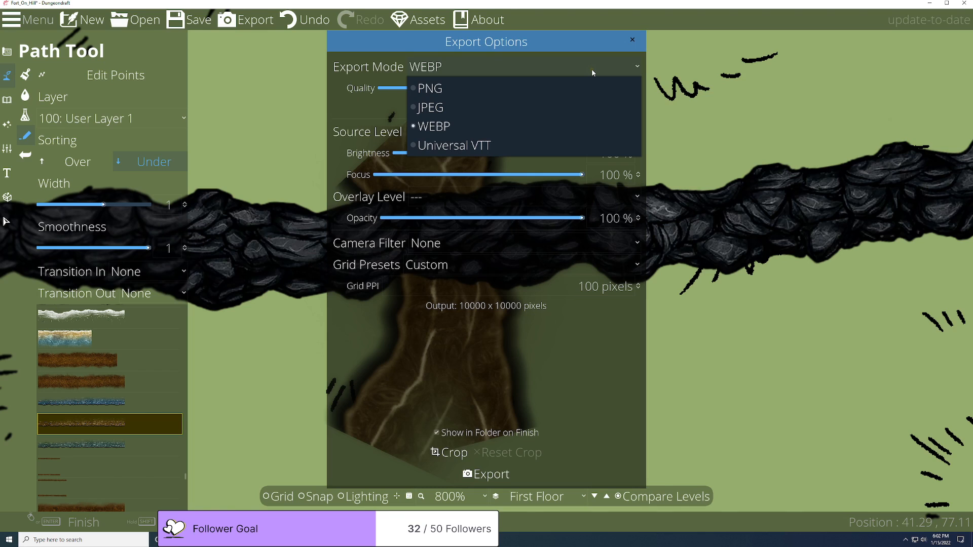
{"action": "left_click", "coordinate": [592, 68]}
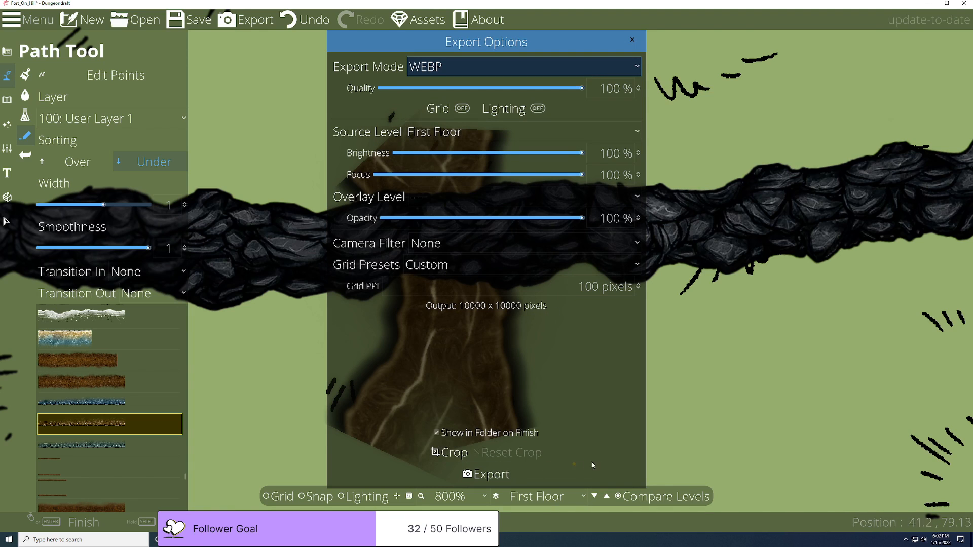
{"action": "left_click", "coordinate": [632, 40]}
Step: Fill the First Floor with the Forest Floor Twigs terrain texture using the Terrain Brush
{"action": "left_click", "coordinate": [8, 100]}
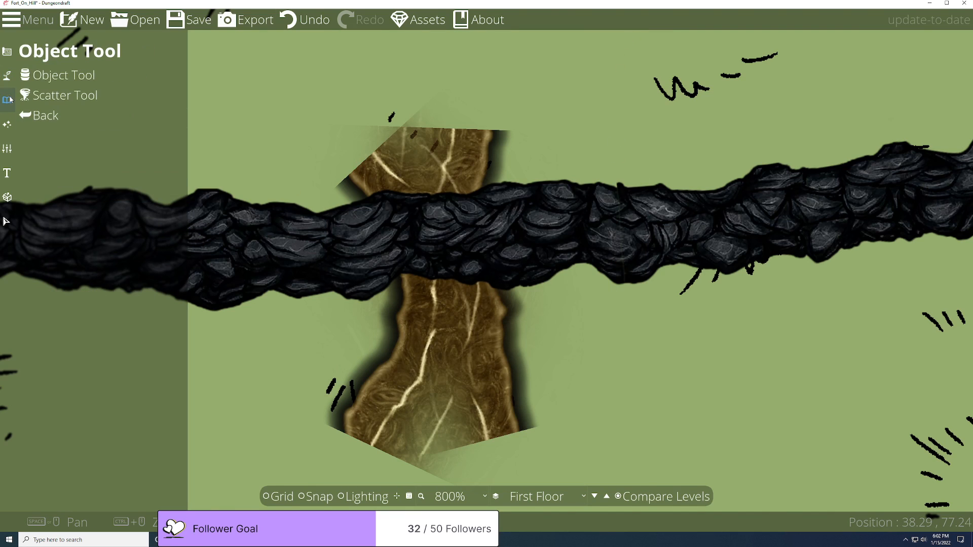
{"action": "left_click", "coordinate": [7, 124]}
{"action": "left_click", "coordinate": [7, 76]}
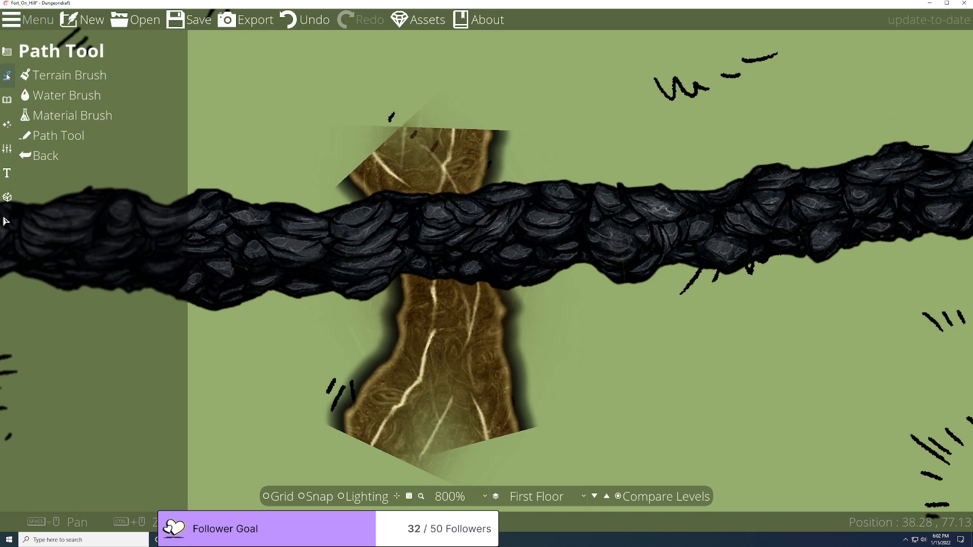
{"action": "left_click", "coordinate": [64, 81]}
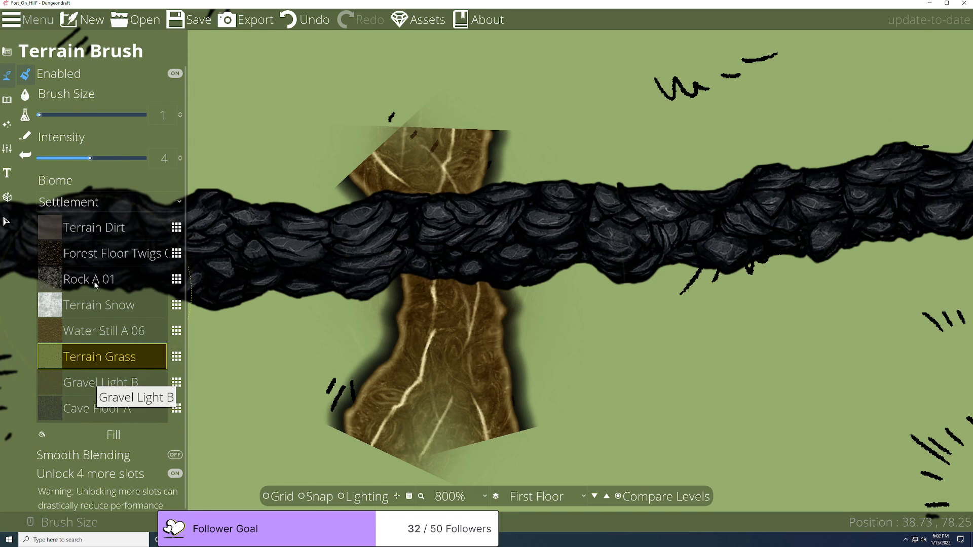
{"action": "left_click", "coordinate": [94, 255]}
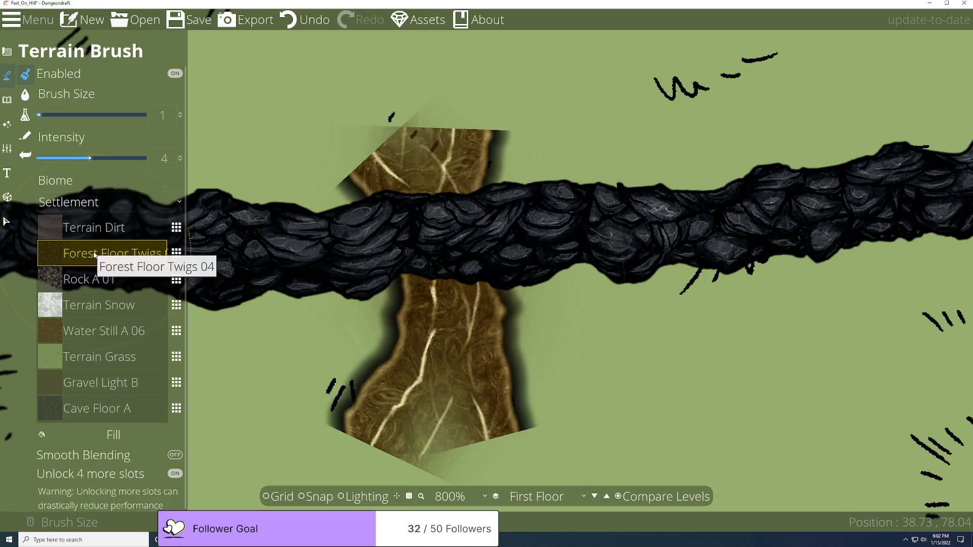
{"action": "left_click", "coordinate": [122, 436]}
{"action": "scroll", "coordinate": [393, 388], "scroll_direction": "down", "scroll_amount": 4}
{"action": "scroll", "coordinate": [365, 405], "scroll_direction": "up", "scroll_amount": 4}
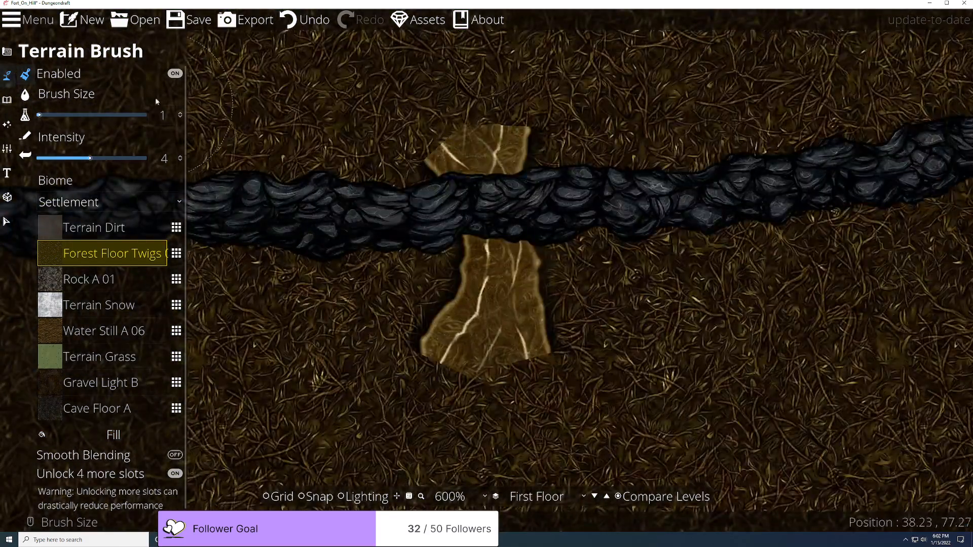
{"action": "left_click", "coordinate": [246, 20]}
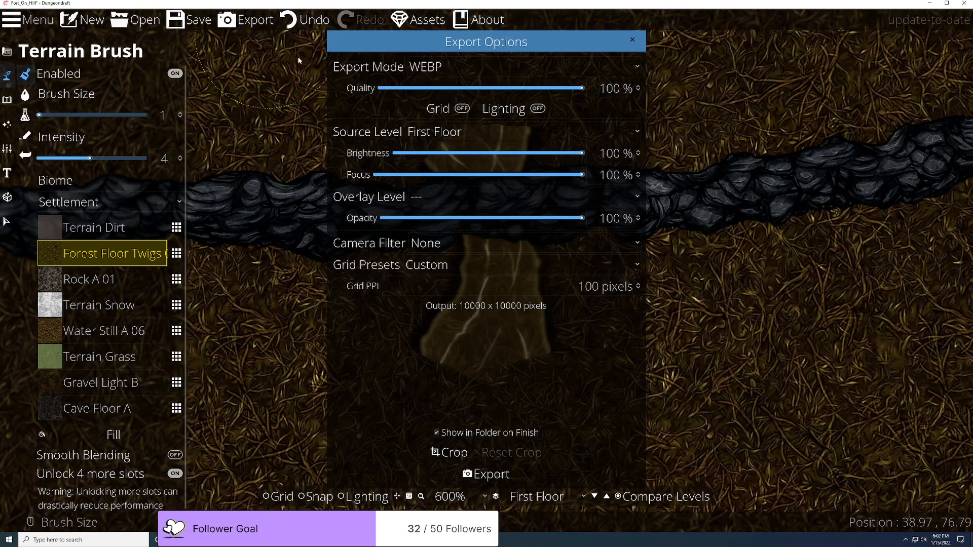
Step: Make Blank the active Foundry scene, then export the First Floor as a 100% quality WEBP
{"action": "left_click", "coordinate": [471, 475]}
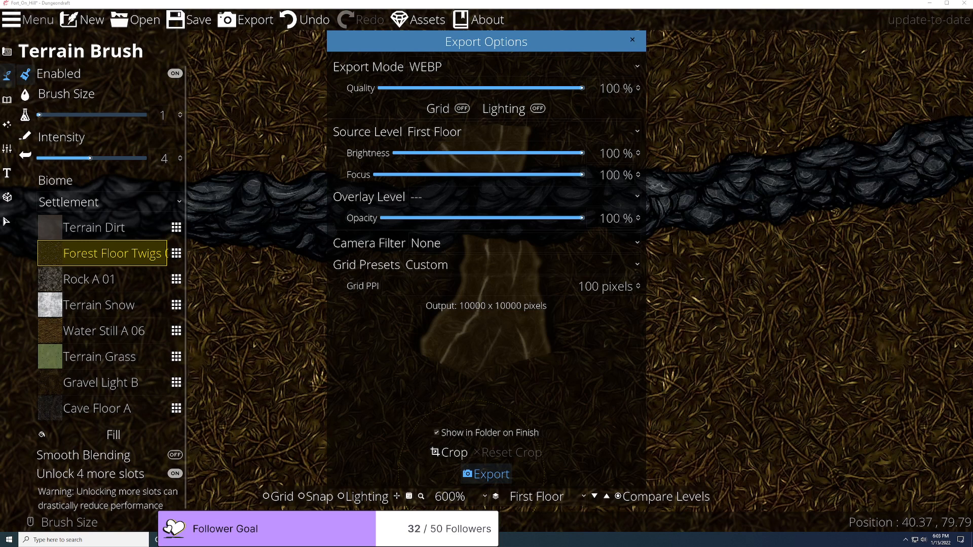
{"action": "key", "text": "alt+Tab"}
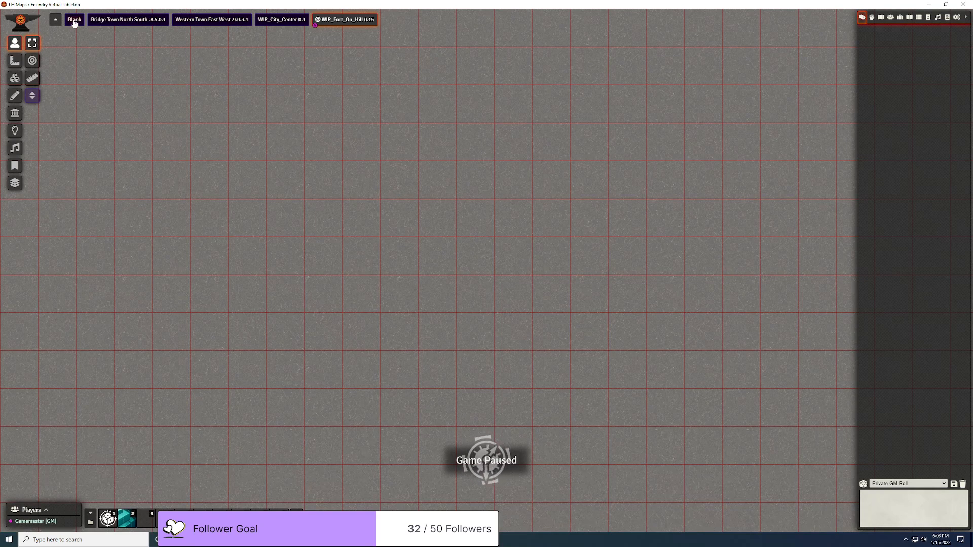
{"action": "left_click", "coordinate": [74, 20]}
{"action": "right_click", "coordinate": [74, 22]}
{"action": "left_click", "coordinate": [85, 33]}
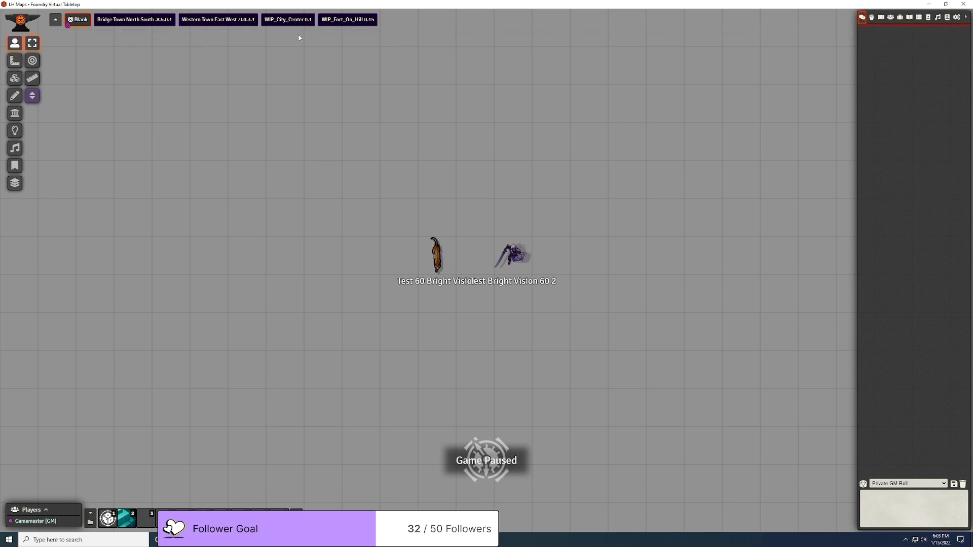
{"action": "left_click", "coordinate": [928, 5]}
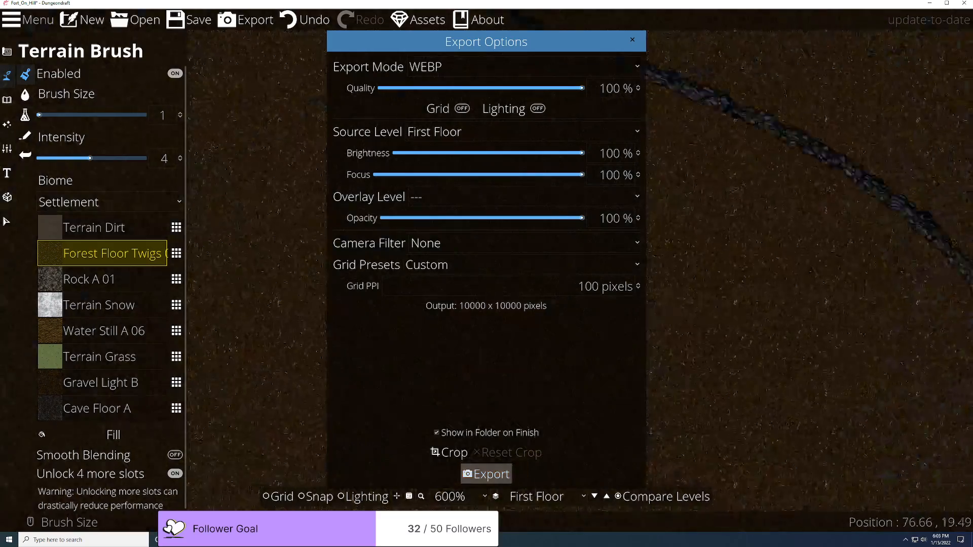
{"action": "left_click", "coordinate": [486, 474]}
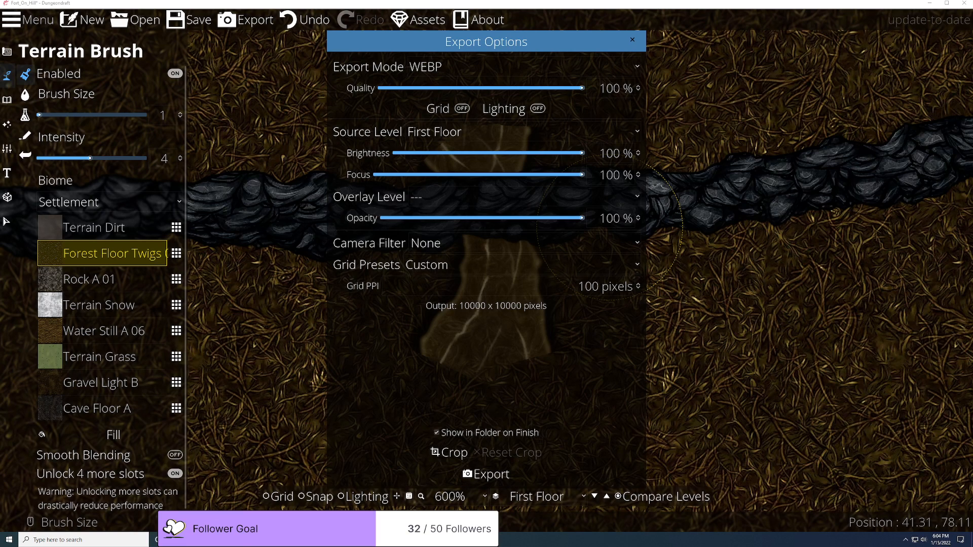
Step: Change the export source level to Second Floor and export it as WEBP
{"action": "left_click", "coordinate": [488, 132]}
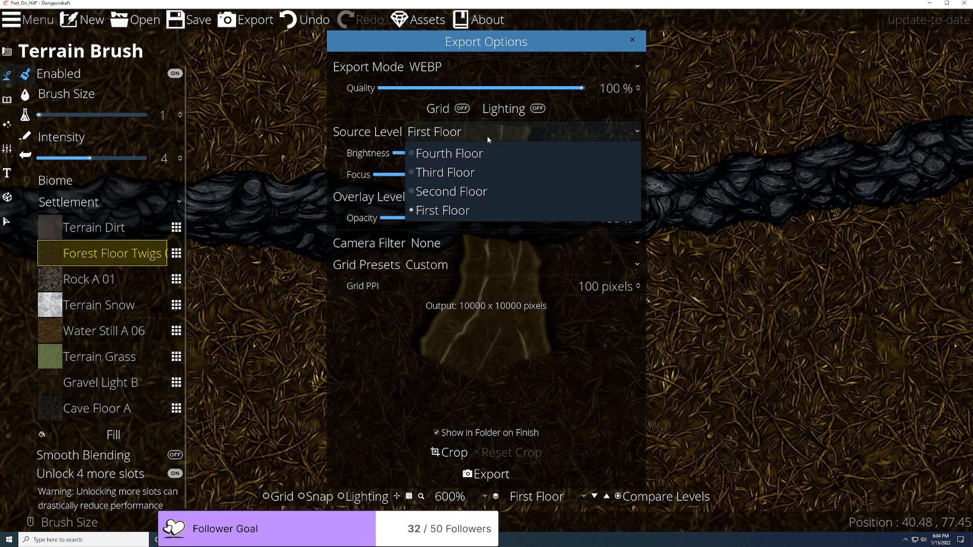
{"action": "left_click", "coordinate": [511, 191]}
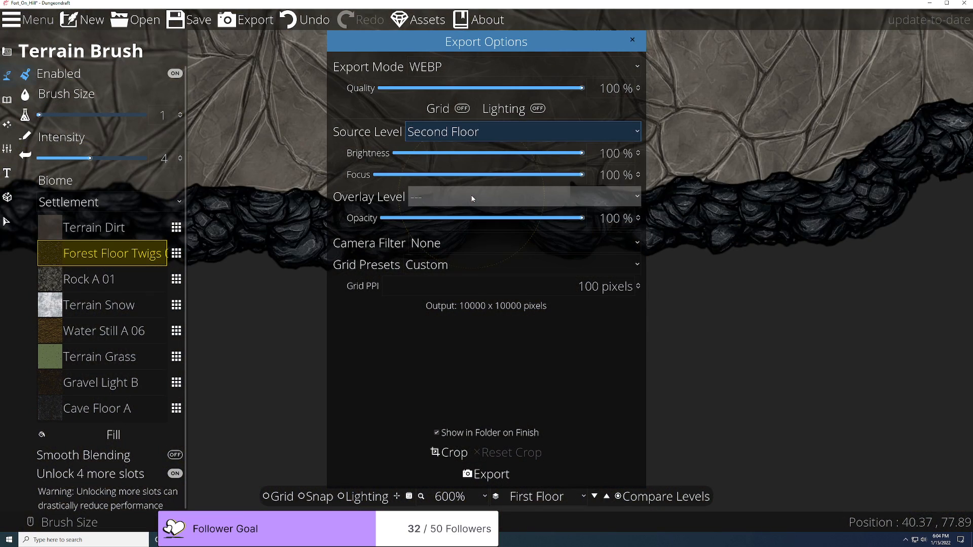
{"action": "left_click", "coordinate": [486, 475]}
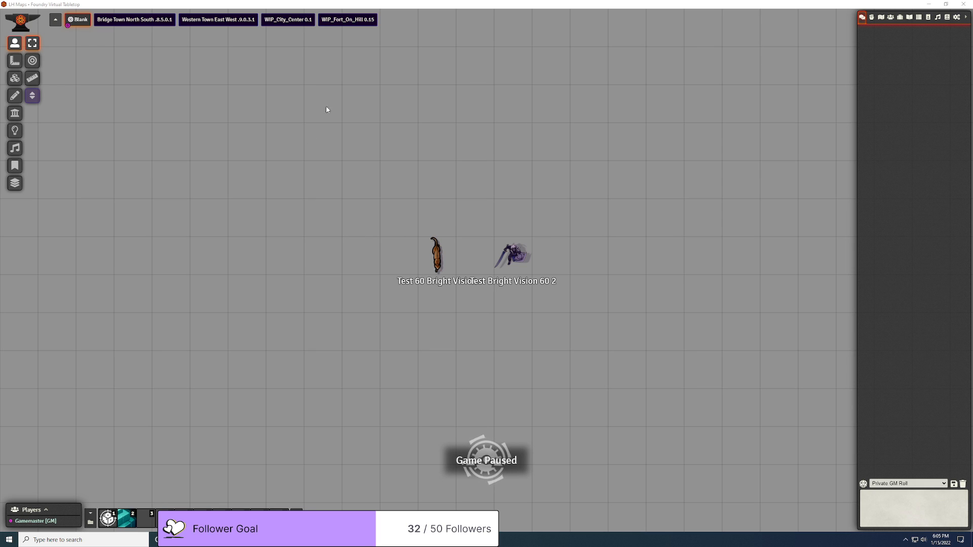
Step: Load the WIP_Fort_On_Hill 0.15 scene and zoom in on the fort
{"action": "left_click", "coordinate": [342, 20]}
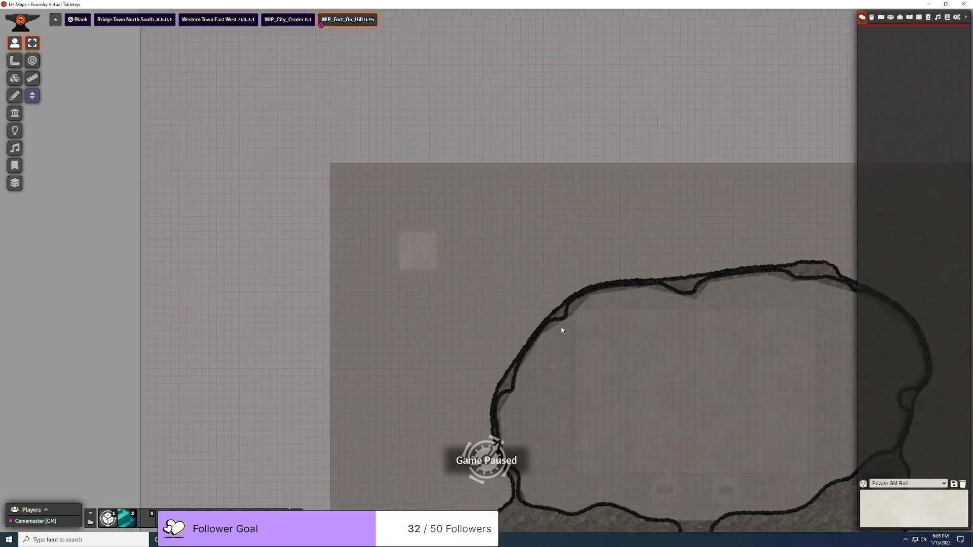
{"action": "left_click_drag", "start_coordinate": [566, 331], "coordinate": [418, 203]}
{"action": "left_click_drag", "start_coordinate": [512, 436], "coordinate": [557, 177]}
{"action": "scroll", "coordinate": [534, 305], "scroll_direction": "up", "scroll_amount": 15}
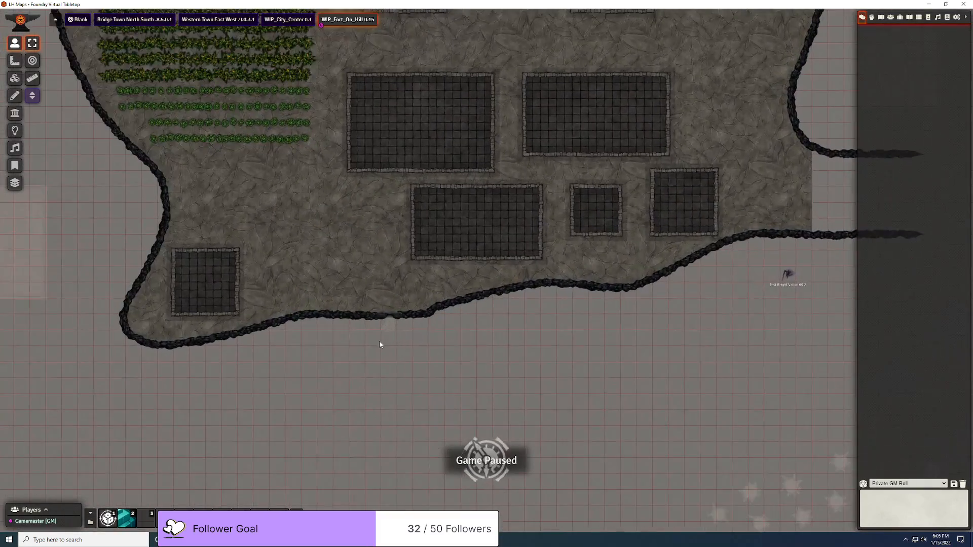
{"action": "scroll", "coordinate": [380, 344], "scroll_direction": "up", "scroll_amount": 6}
{"action": "scroll", "coordinate": [515, 274], "scroll_direction": "up", "scroll_amount": 4}
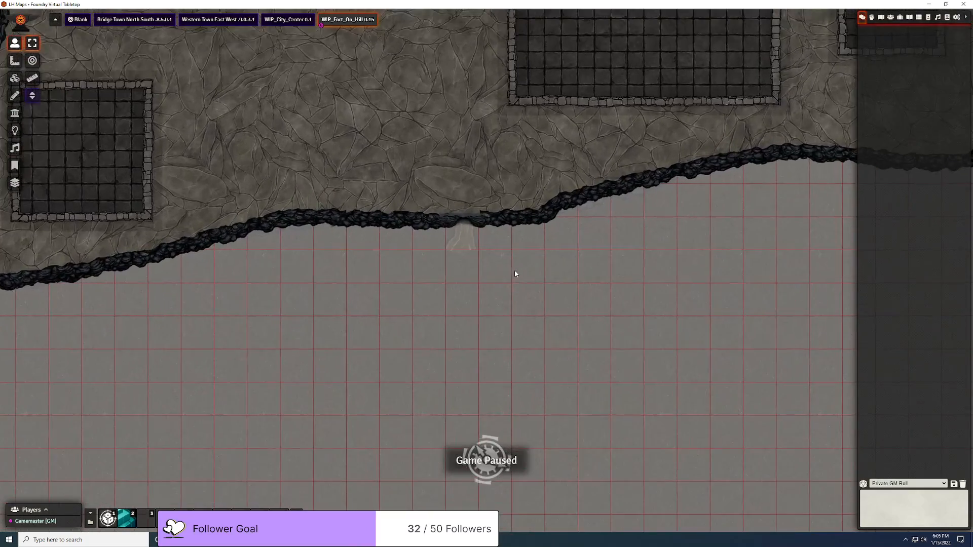
{"action": "scroll", "coordinate": [515, 274], "scroll_direction": "up", "scroll_amount": 5}
Step: In the Levels panel, view the First Floor, then the Second Floor's stone floor
{"action": "key", "text": "2"}
{"action": "left_click", "coordinate": [778, 27]}
{"action": "scroll", "coordinate": [502, 243], "scroll_direction": "up", "scroll_amount": 2}
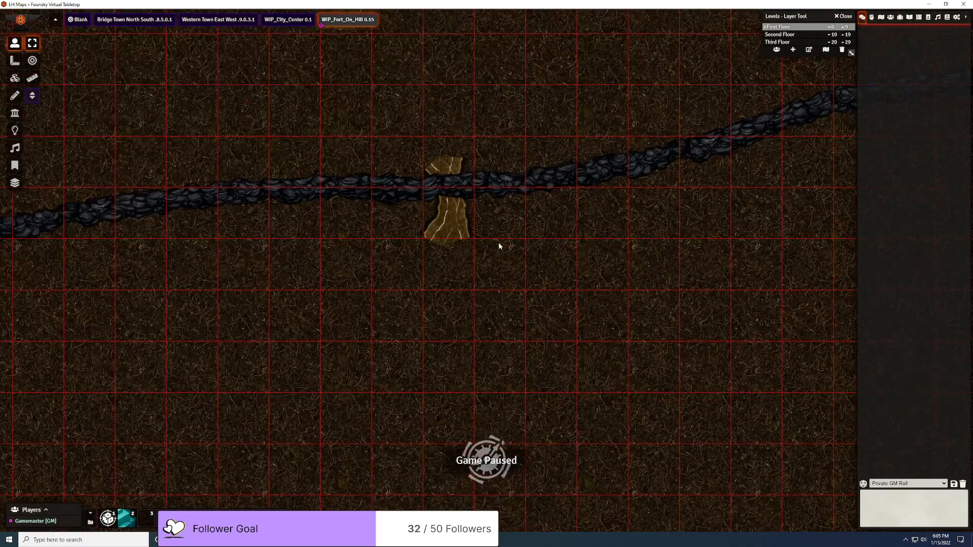
{"action": "scroll", "coordinate": [499, 246], "scroll_direction": "up", "scroll_amount": 4}
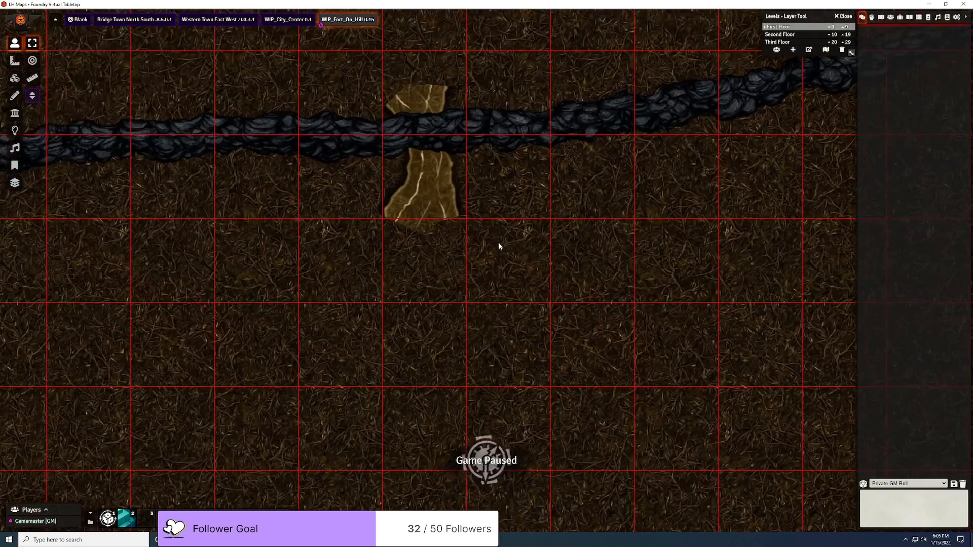
{"action": "left_click", "coordinate": [794, 35]}
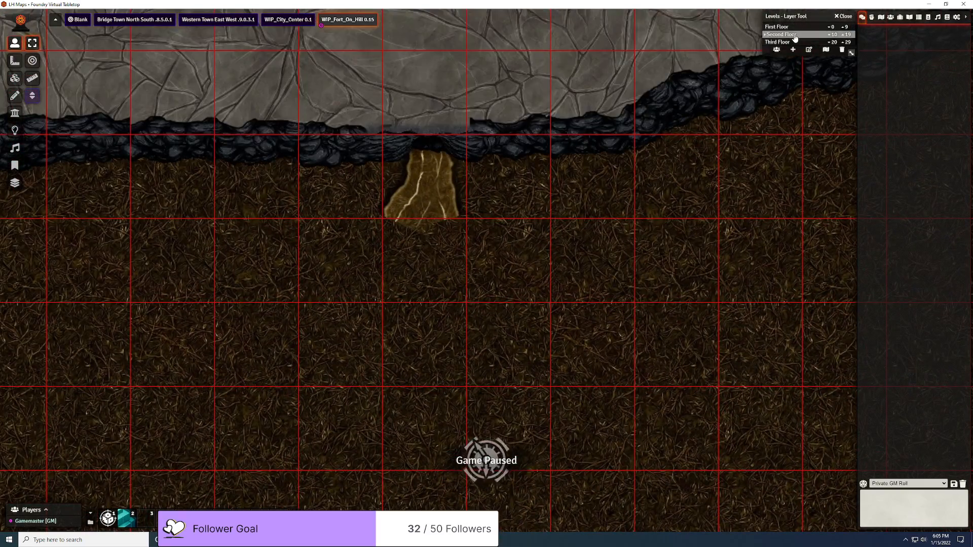
{"action": "scroll", "coordinate": [484, 165], "scroll_direction": "up", "scroll_amount": 3}
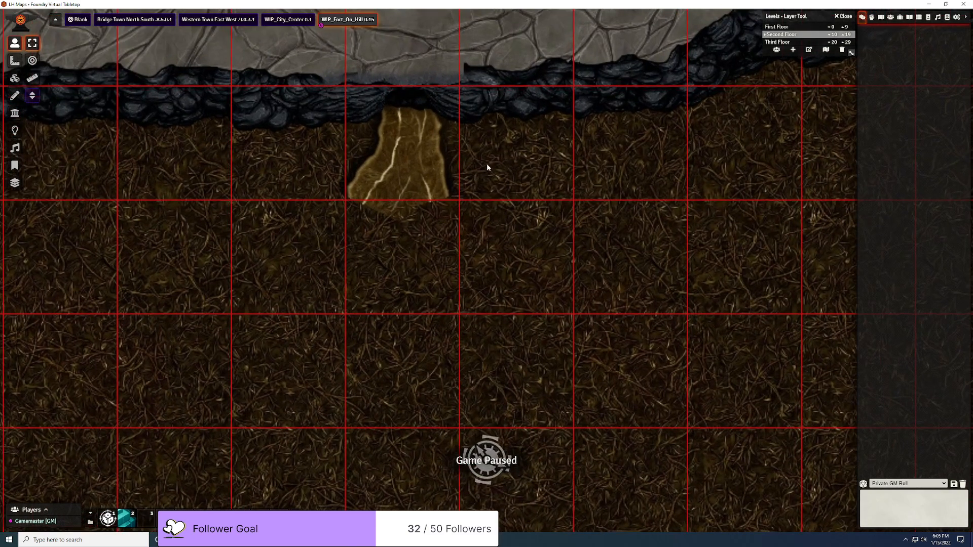
{"action": "left_click_drag", "start_coordinate": [488, 167], "coordinate": [537, 347]}
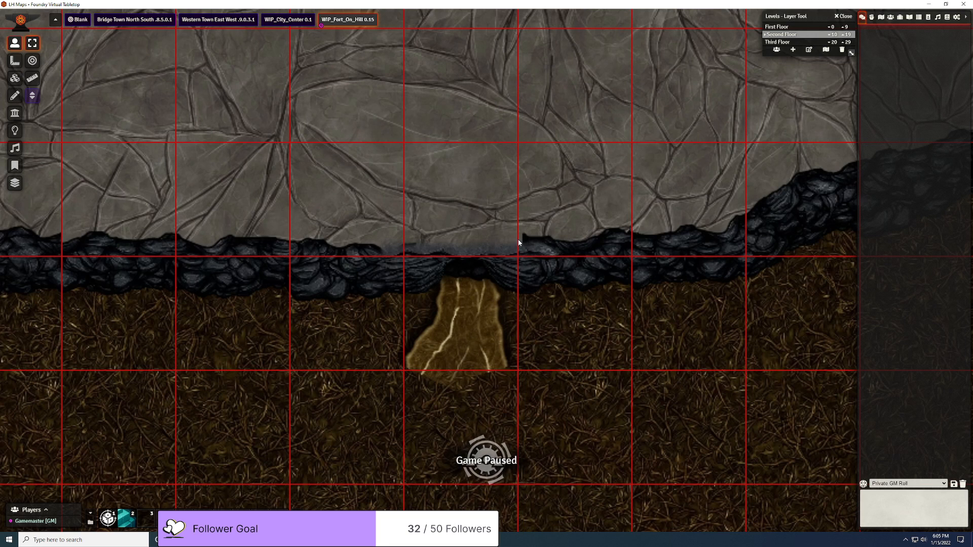
Step: Close Dungeondraft's Export Options and switch editing to the Second Floor level
{"action": "left_click", "coordinate": [299, 539]}
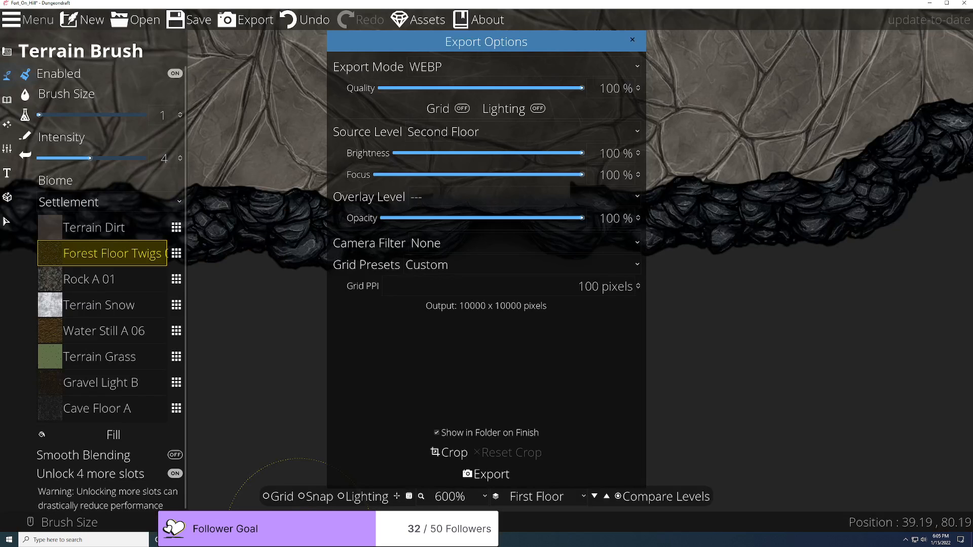
{"action": "left_click", "coordinate": [632, 41]}
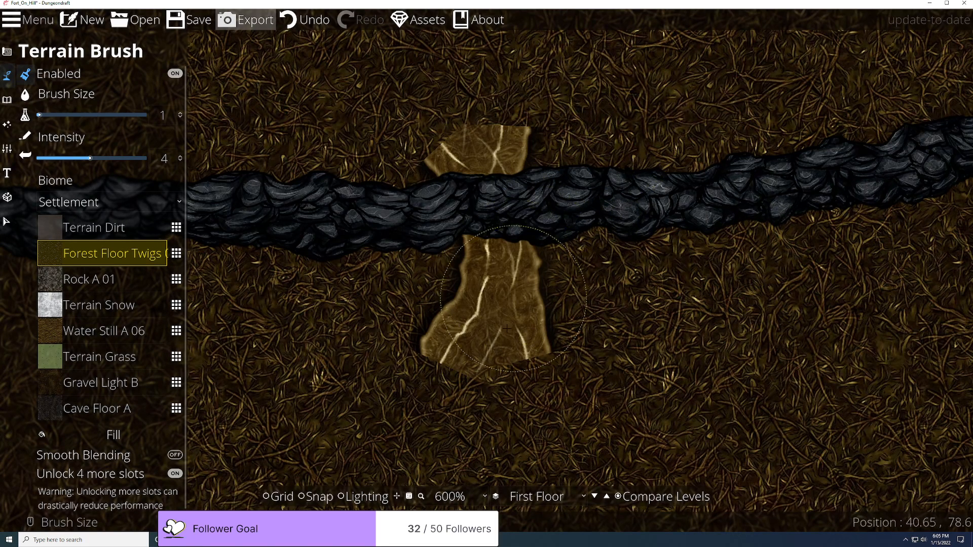
{"action": "left_click", "coordinate": [557, 497]}
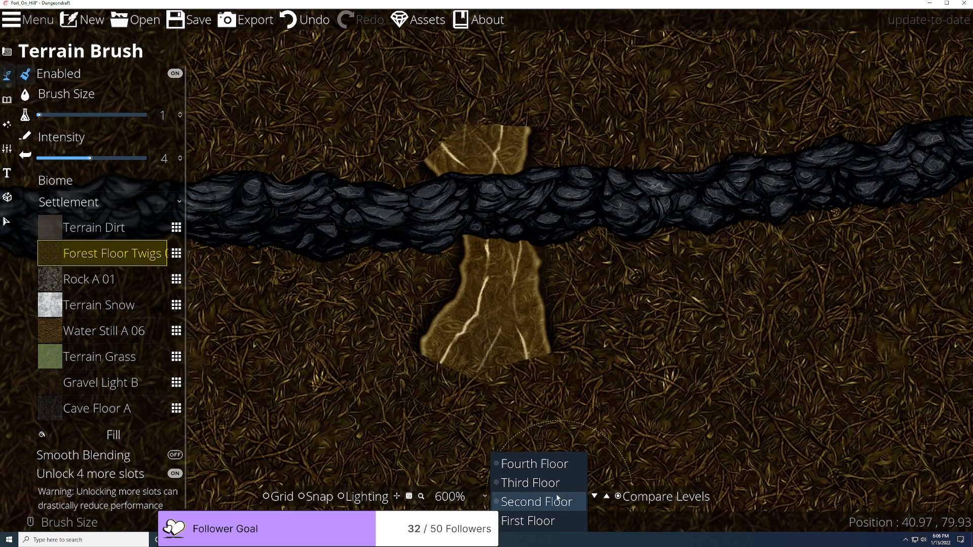
{"action": "left_click", "coordinate": [558, 501]}
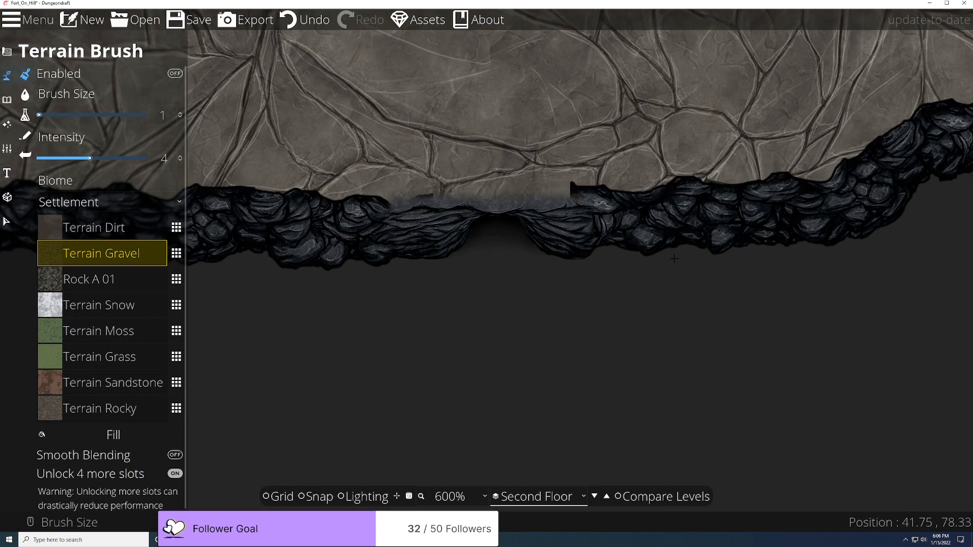
{"action": "scroll", "coordinate": [674, 259], "scroll_direction": "up", "scroll_amount": 2}
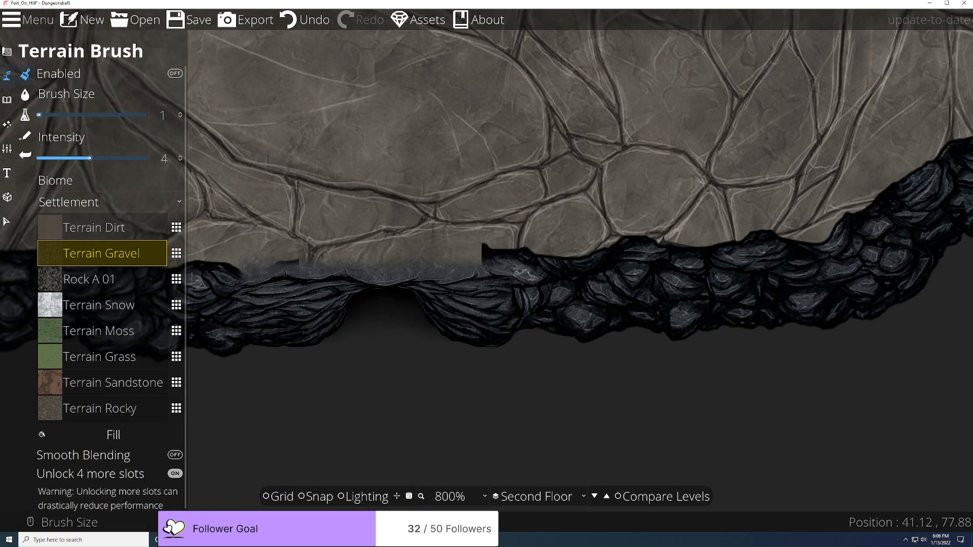
Step: Browse the tool categories to the building tools group
{"action": "left_click", "coordinate": [5, 97]}
{"action": "left_click", "coordinate": [7, 124]}
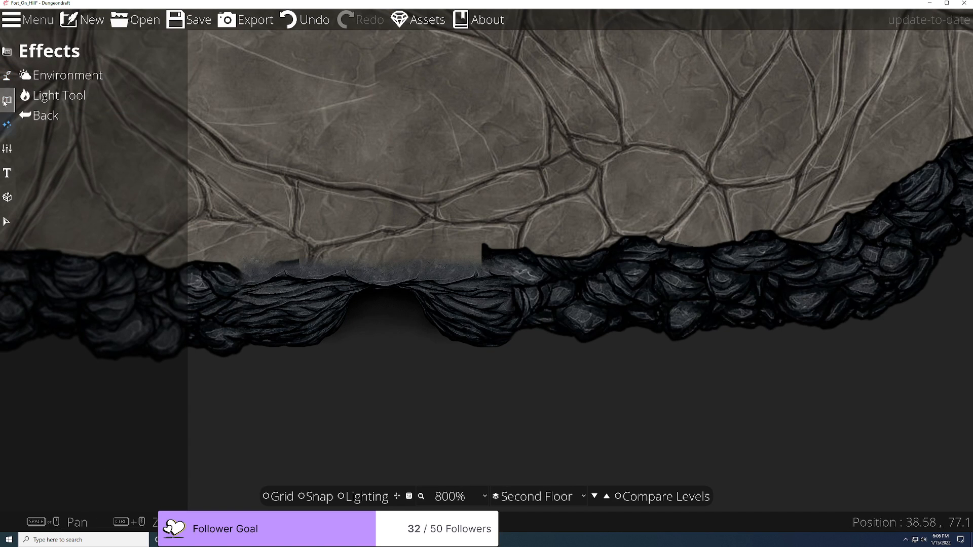
{"action": "left_click", "coordinate": [8, 74]}
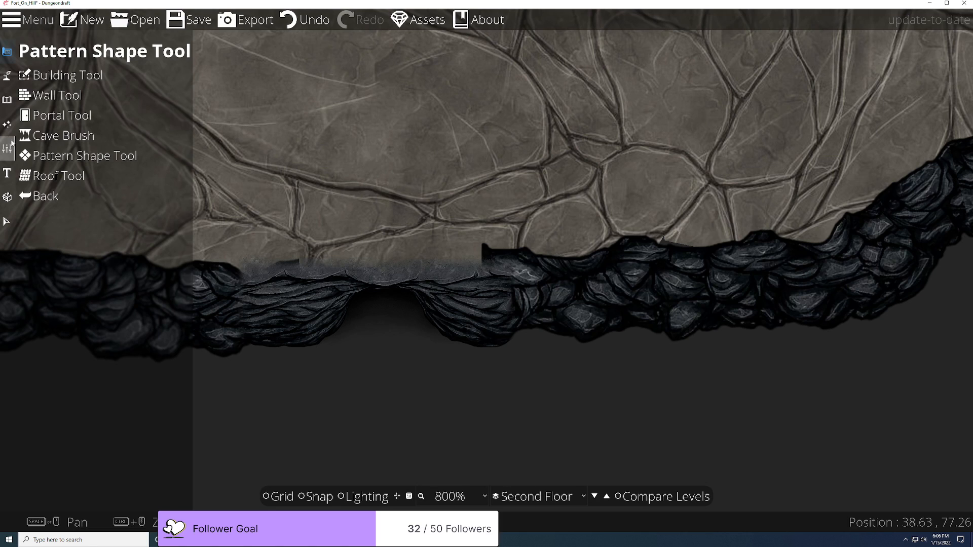
Step: Turn on Edit Points in the Path Tool, test-move a rocky edge point, then undo it
{"action": "mouse_move", "coordinate": [8, 80]}
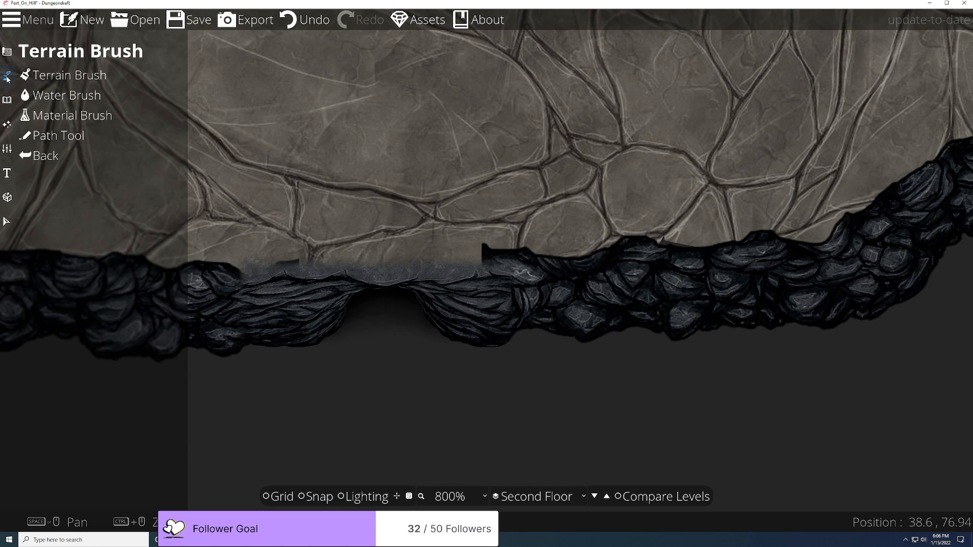
{"action": "left_click", "coordinate": [56, 135]}
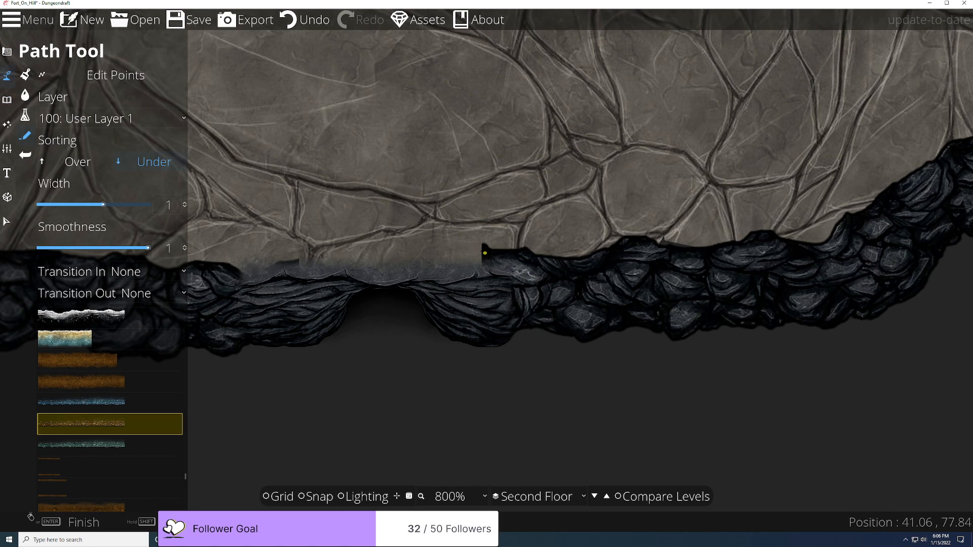
{"action": "left_click", "coordinate": [99, 76]}
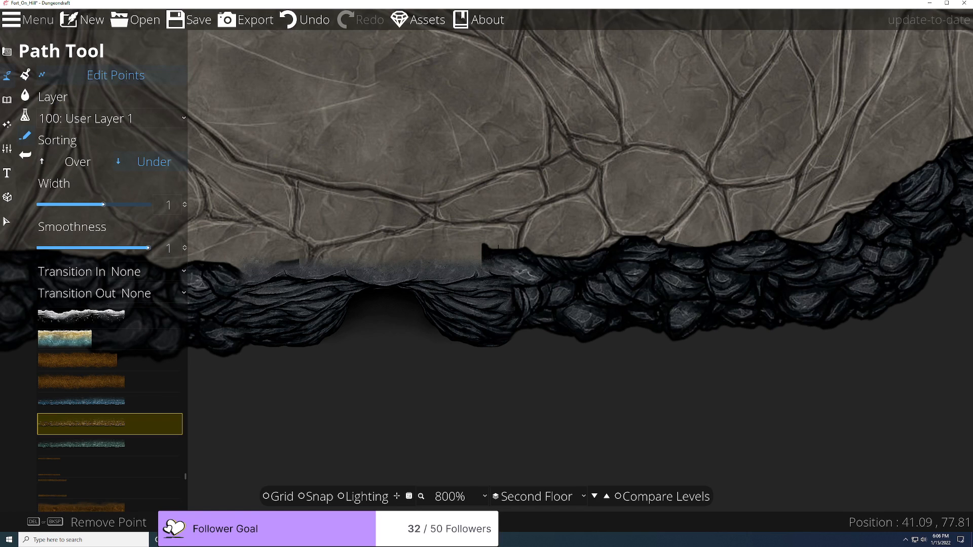
{"action": "left_click_drag", "start_coordinate": [523, 285], "coordinate": [482, 285]}
{"action": "key", "text": "ctrl+z"}
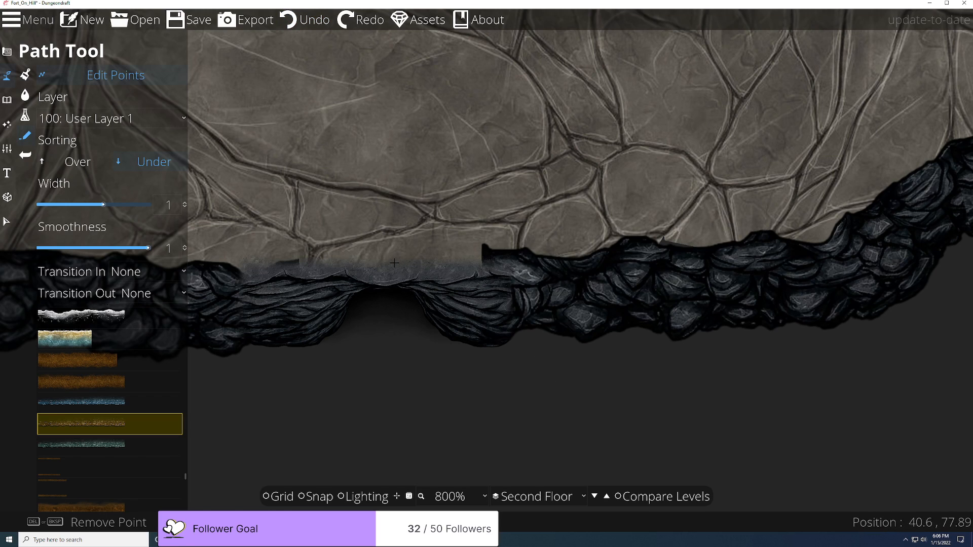
{"action": "scroll", "coordinate": [466, 411], "scroll_direction": "down", "scroll_amount": 5}
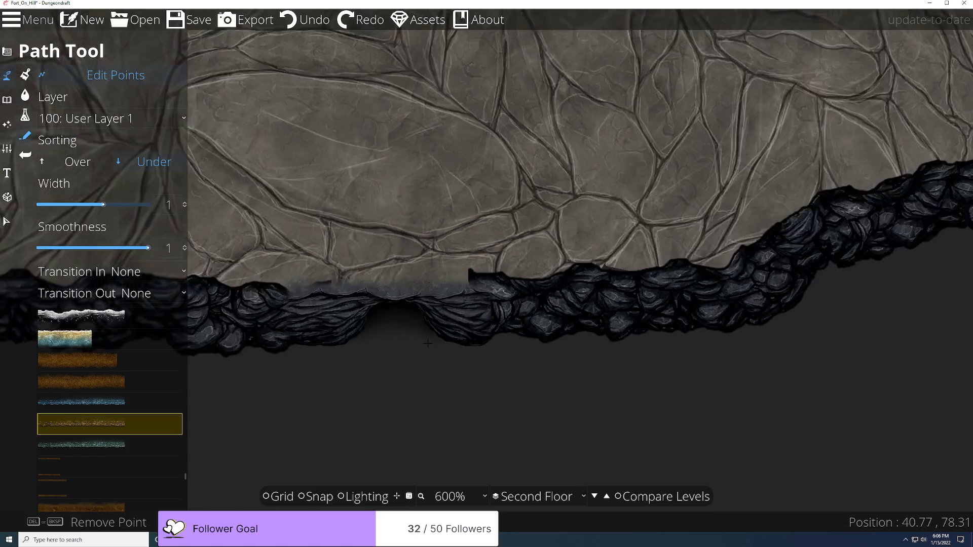
{"action": "scroll", "coordinate": [429, 350], "scroll_direction": "down", "scroll_amount": 2}
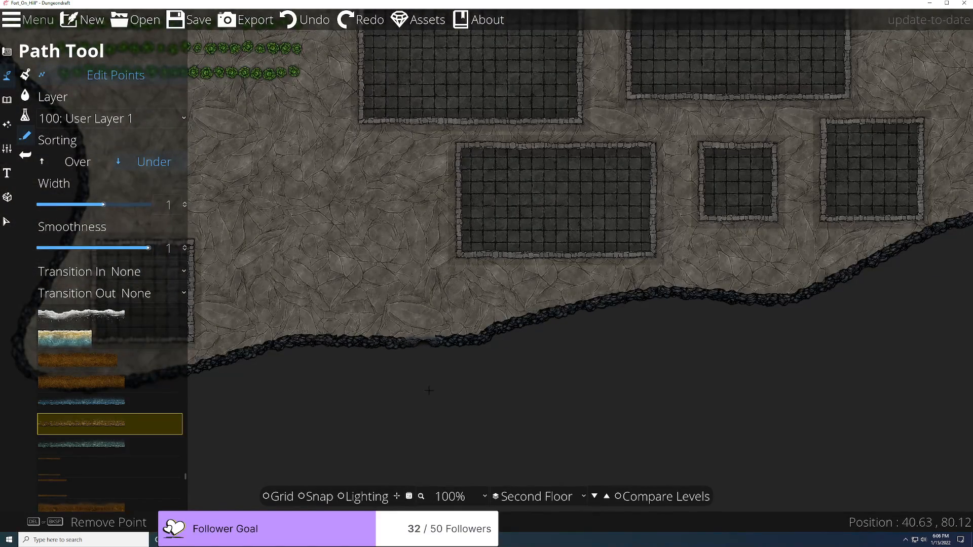
{"action": "left_click", "coordinate": [352, 539]}
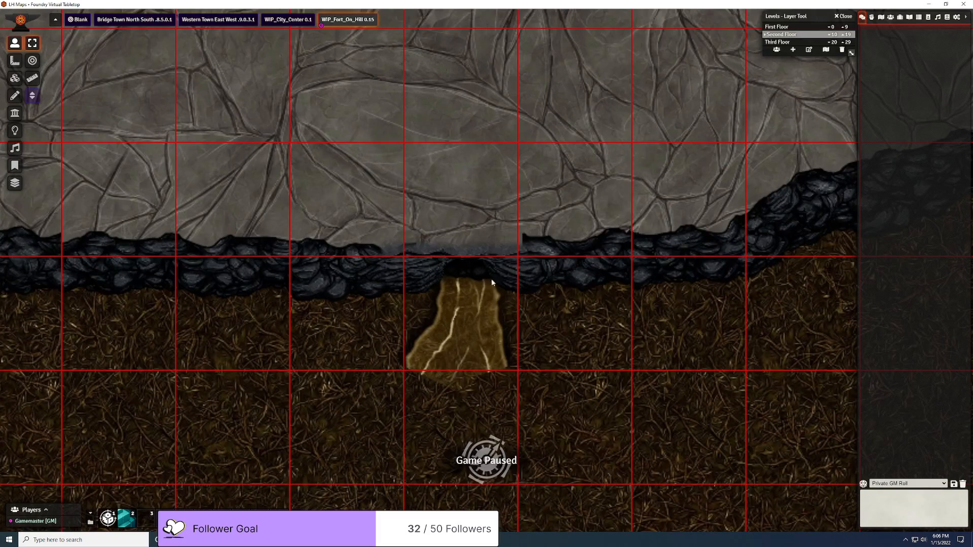
Step: Return to Dungeondraft and switch editing to the First Floor
{"action": "left_click", "coordinate": [929, 4]}
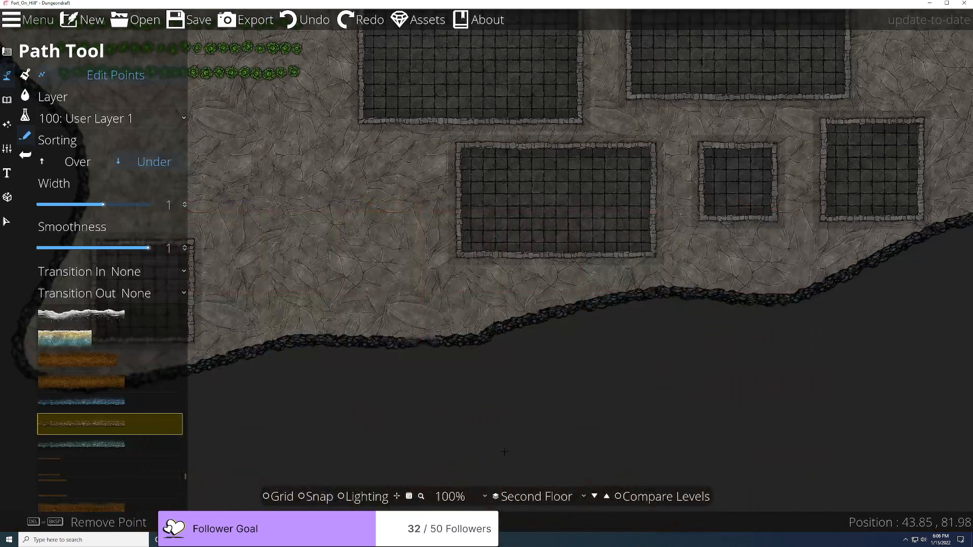
{"action": "left_click", "coordinate": [557, 497]}
{"action": "left_click", "coordinate": [544, 523]}
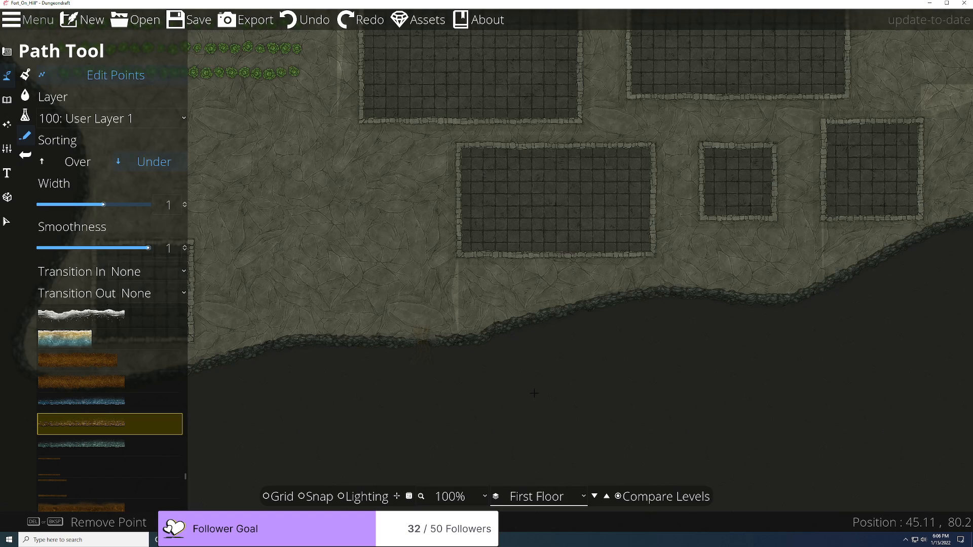
{"action": "scroll", "coordinate": [445, 242], "scroll_direction": "up", "scroll_amount": 5}
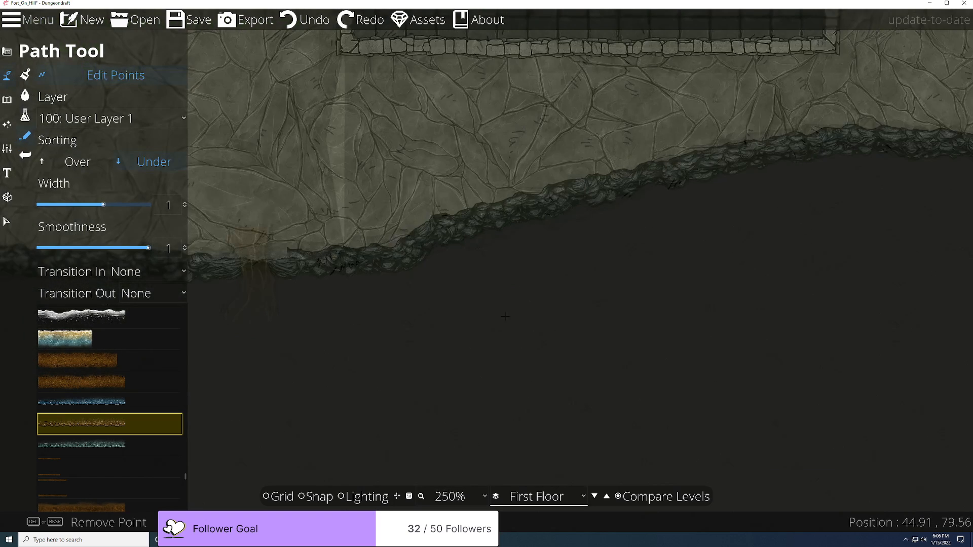
Step: Select and delete the stray shoreline path, then switch Compare Levels off
{"action": "left_click", "coordinate": [6, 222]}
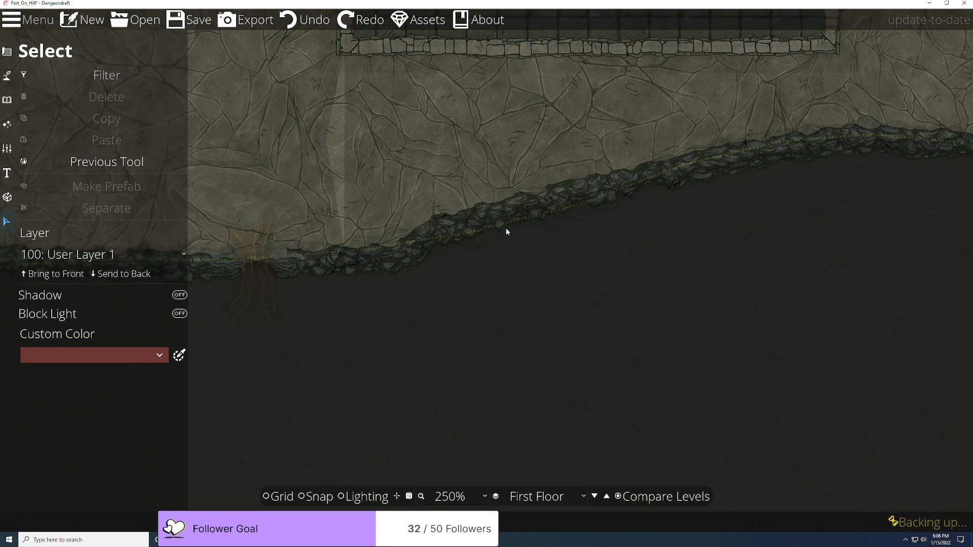
{"action": "scroll", "coordinate": [506, 232], "scroll_direction": "down", "scroll_amount": 5}
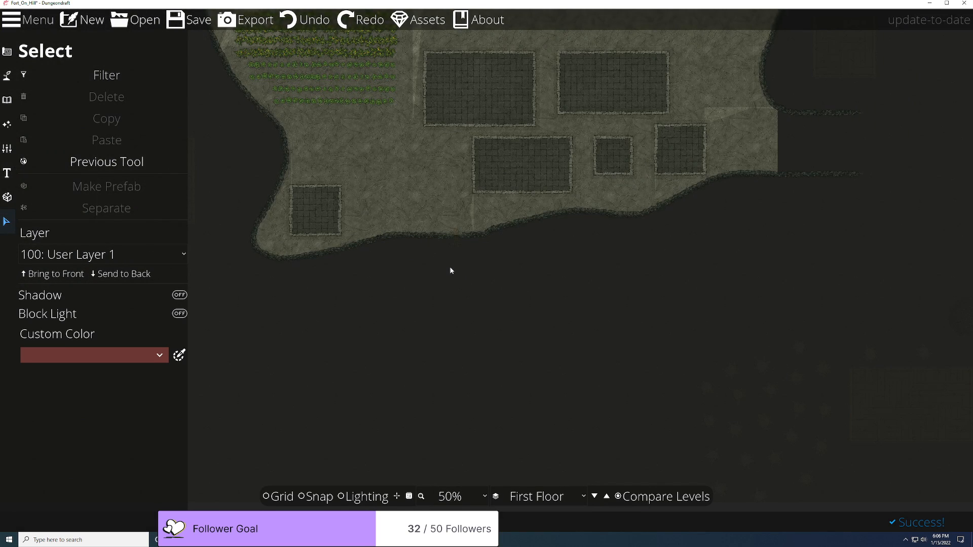
{"action": "scroll", "coordinate": [474, 227], "scroll_direction": "up", "scroll_amount": 3}
{"action": "left_click", "coordinate": [506, 171]}
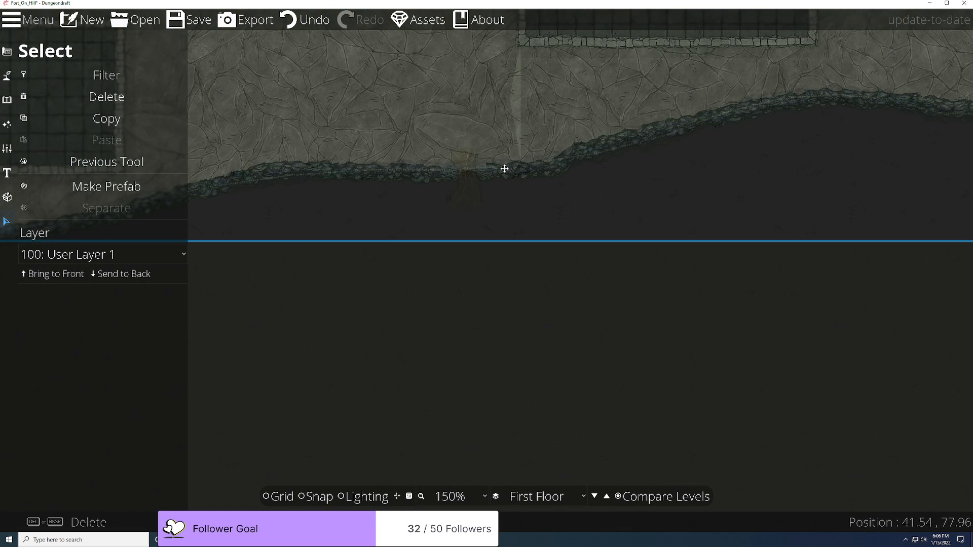
{"action": "scroll", "coordinate": [500, 170], "scroll_direction": "down", "scroll_amount": 6}
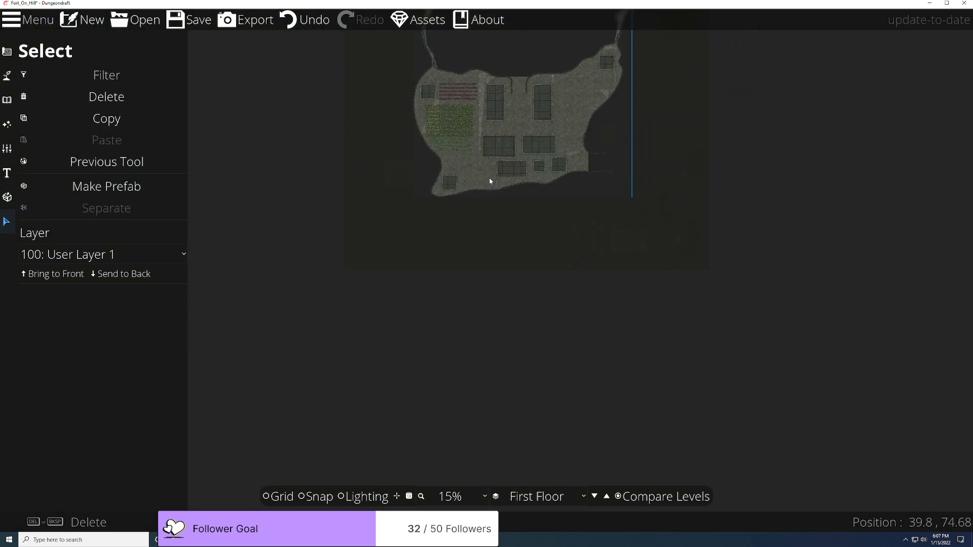
{"action": "scroll", "coordinate": [470, 164], "scroll_direction": "up", "scroll_amount": 6}
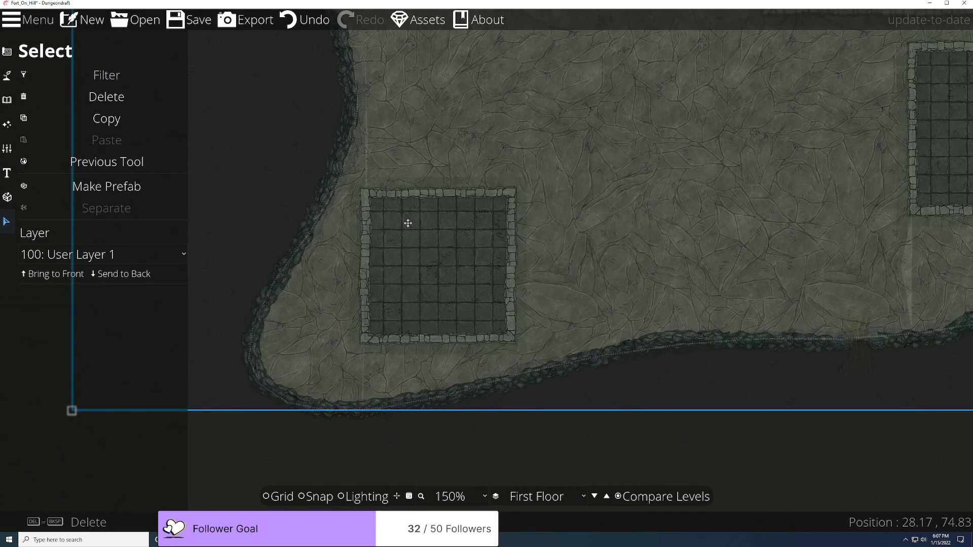
{"action": "key", "text": "Delete"}
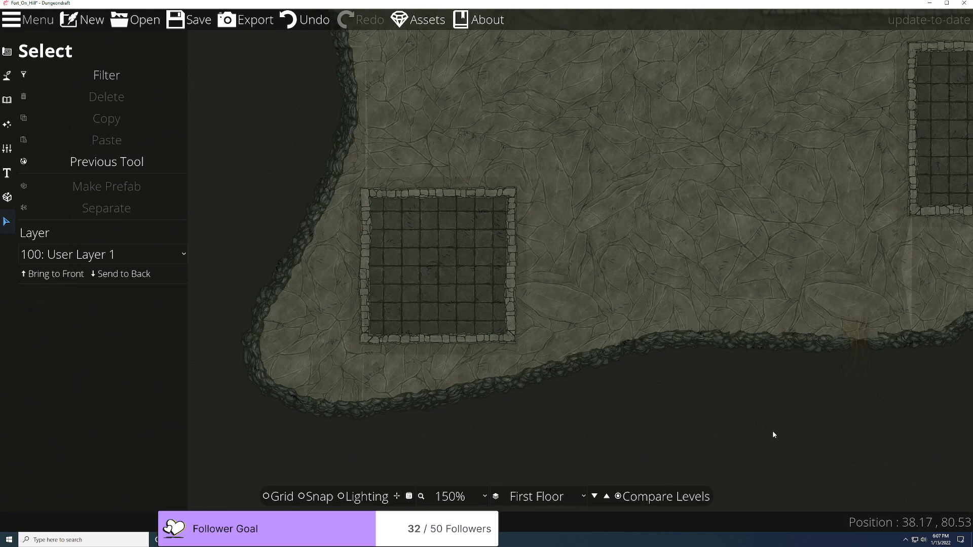
{"action": "left_click", "coordinate": [618, 496]}
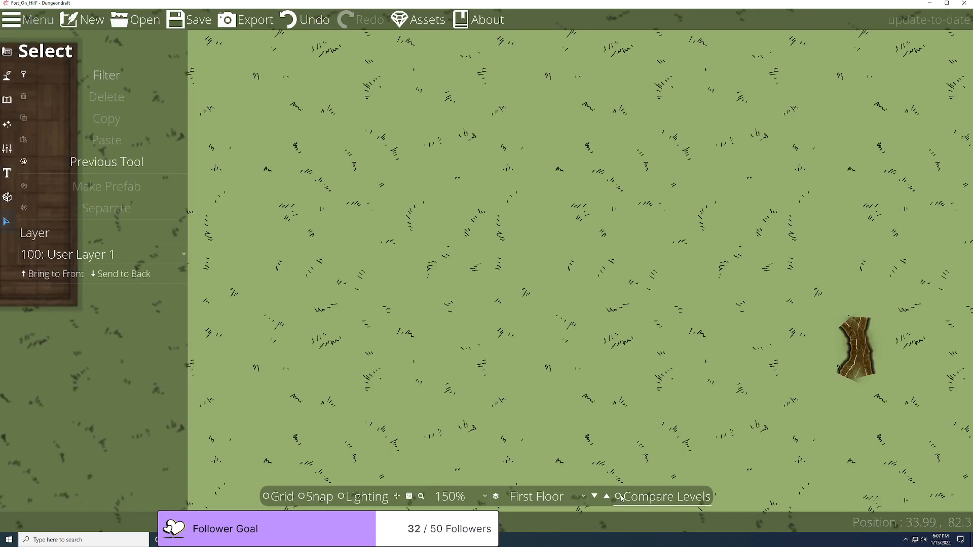
Step: Re-enable Compare Levels with Second Floor as reference at 83% over the first floor at 16%
{"action": "scroll", "coordinate": [638, 381], "scroll_direction": "down", "scroll_amount": 10}
{"action": "scroll", "coordinate": [692, 363], "scroll_direction": "up", "scroll_amount": 7}
{"action": "scroll", "coordinate": [691, 365], "scroll_direction": "down", "scroll_amount": 7}
{"action": "scroll", "coordinate": [690, 365], "scroll_direction": "up", "scroll_amount": 7}
{"action": "scroll", "coordinate": [582, 351], "scroll_direction": "down", "scroll_amount": 3}
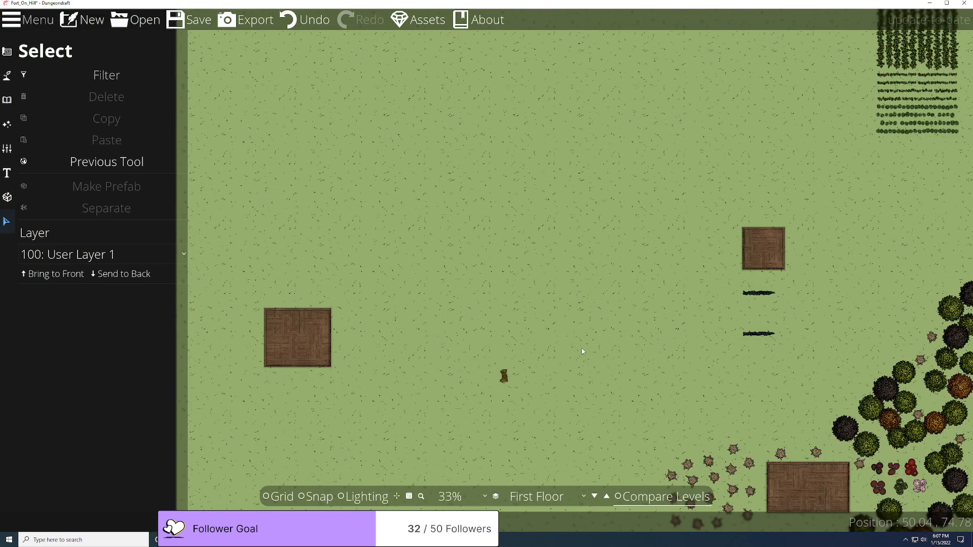
{"action": "scroll", "coordinate": [582, 351], "scroll_direction": "down", "scroll_amount": 3}
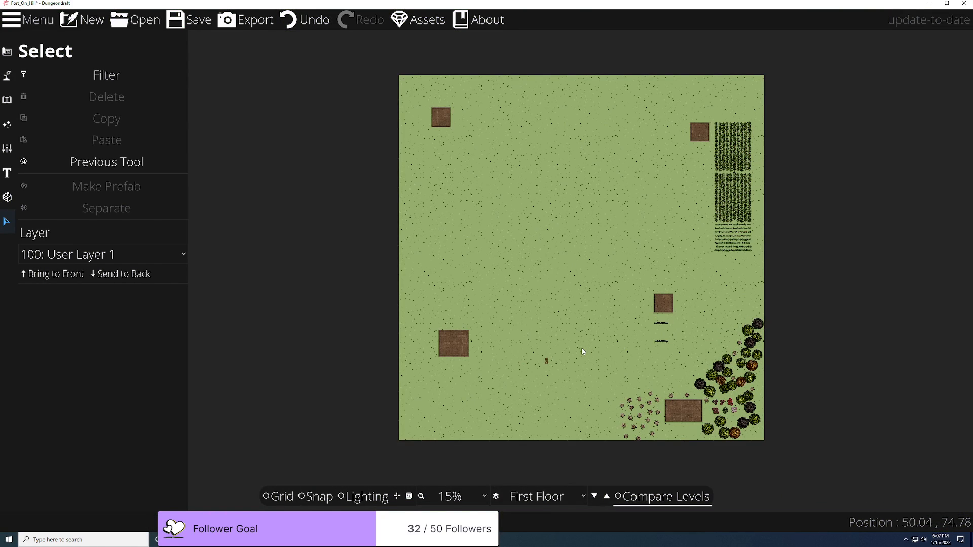
{"action": "left_click", "coordinate": [628, 497]}
{"action": "left_click", "coordinate": [473, 209]}
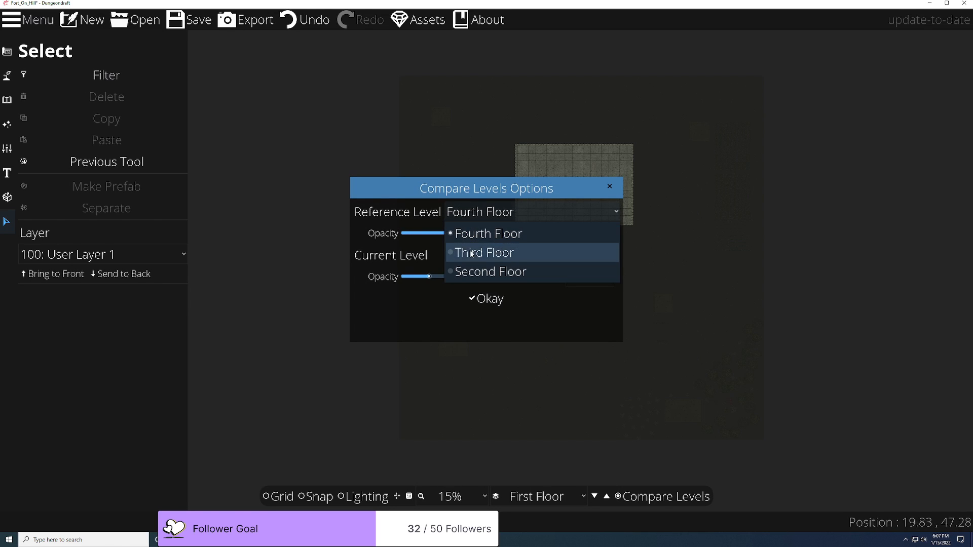
{"action": "left_click", "coordinate": [486, 272]}
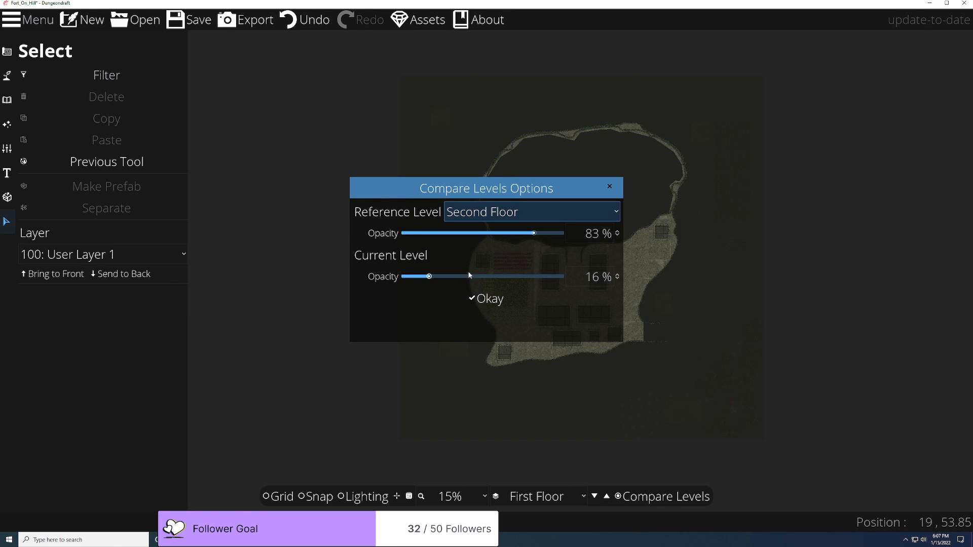
{"action": "left_click", "coordinate": [492, 300]}
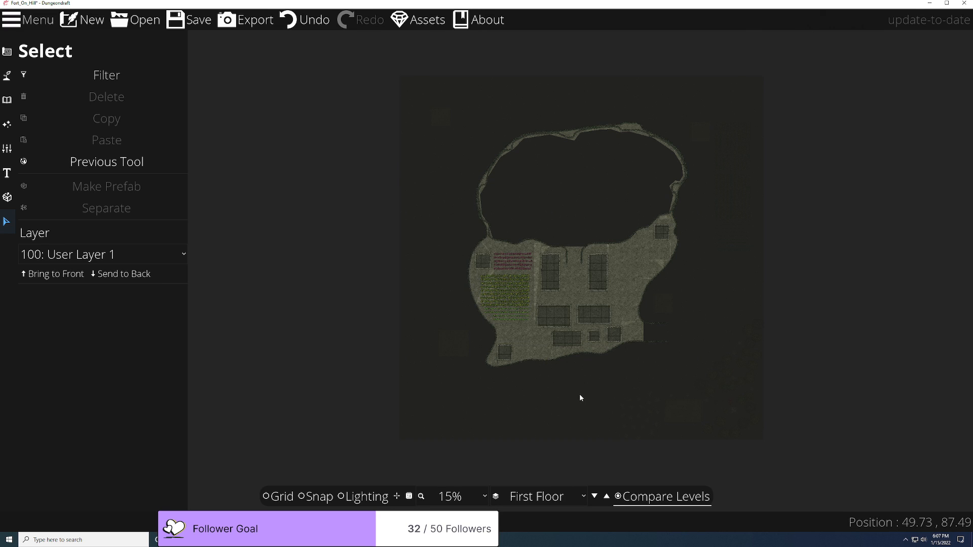
{"action": "scroll", "coordinate": [580, 394], "scroll_direction": "up", "scroll_amount": 5}
{"action": "scroll", "coordinate": [397, 220], "scroll_direction": "down", "scroll_amount": 3}
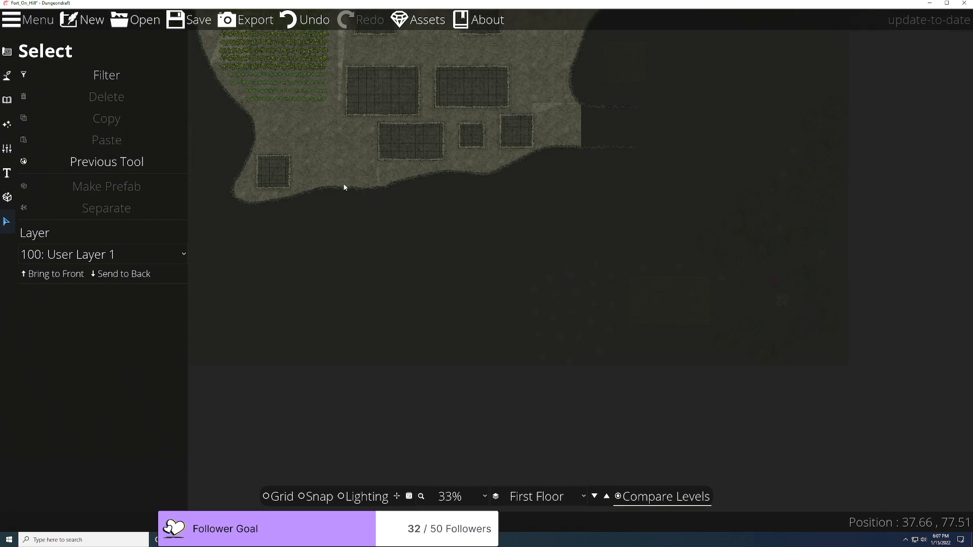
{"action": "scroll", "coordinate": [350, 246], "scroll_direction": "up", "scroll_amount": 1}
{"action": "scroll", "coordinate": [345, 213], "scroll_direction": "up", "scroll_amount": 2}
{"action": "scroll", "coordinate": [557, 355], "scroll_direction": "down", "scroll_amount": 2}
{"action": "scroll", "coordinate": [534, 323], "scroll_direction": "down", "scroll_amount": 2}
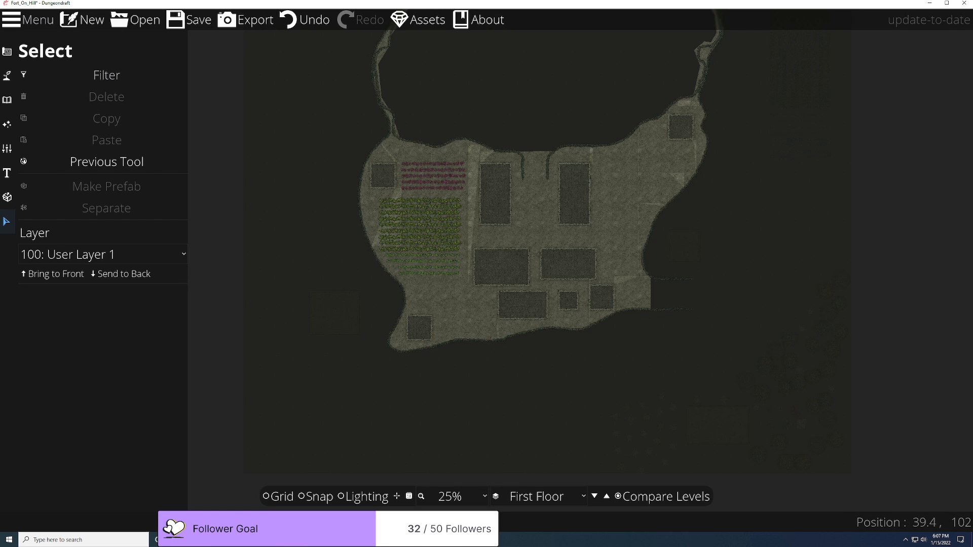
Step: Glance at Foundry VTT, then return to Dungeondraft and dismiss the export settings without exporting
{"action": "key", "text": "alt+Tab"}
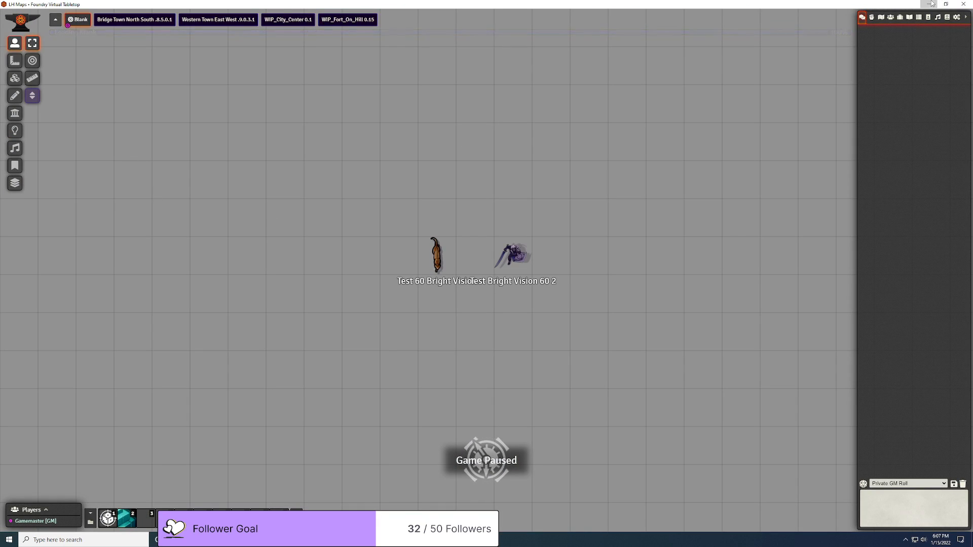
{"action": "key", "text": "alt+Tab"}
{"action": "left_click", "coordinate": [266, 19]}
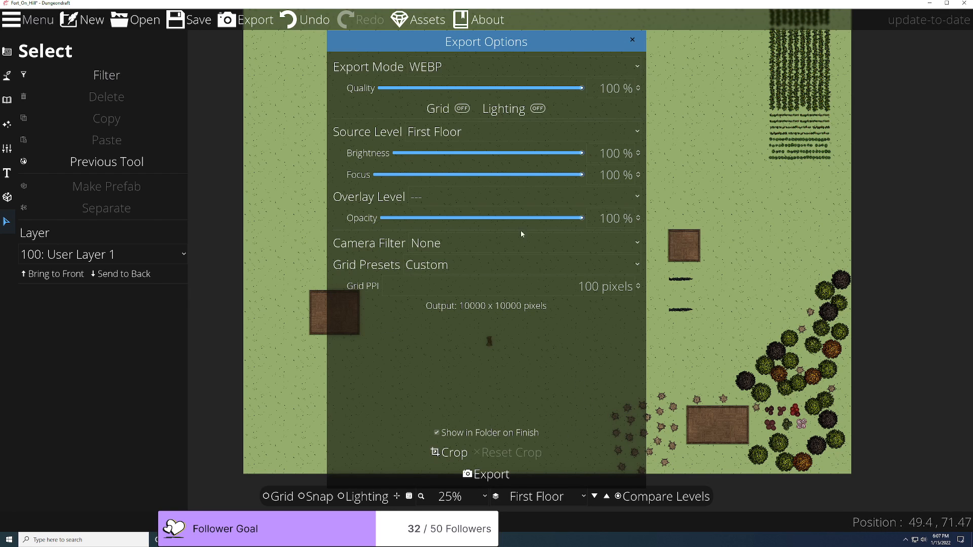
{"action": "left_click", "coordinate": [632, 40]}
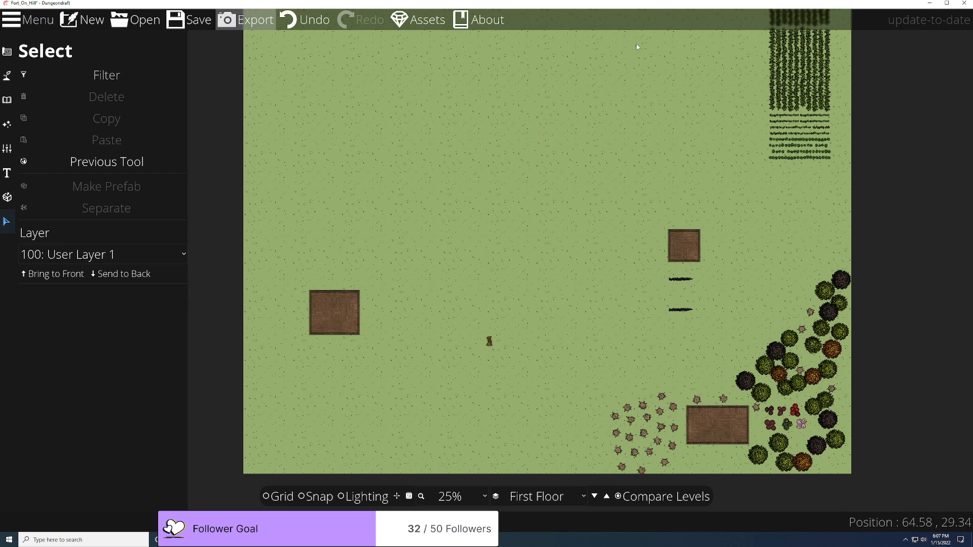
Step: Fill the whole First Floor ground with the Forest Floor Twigs terrain slot
{"action": "left_click", "coordinate": [10, 76]}
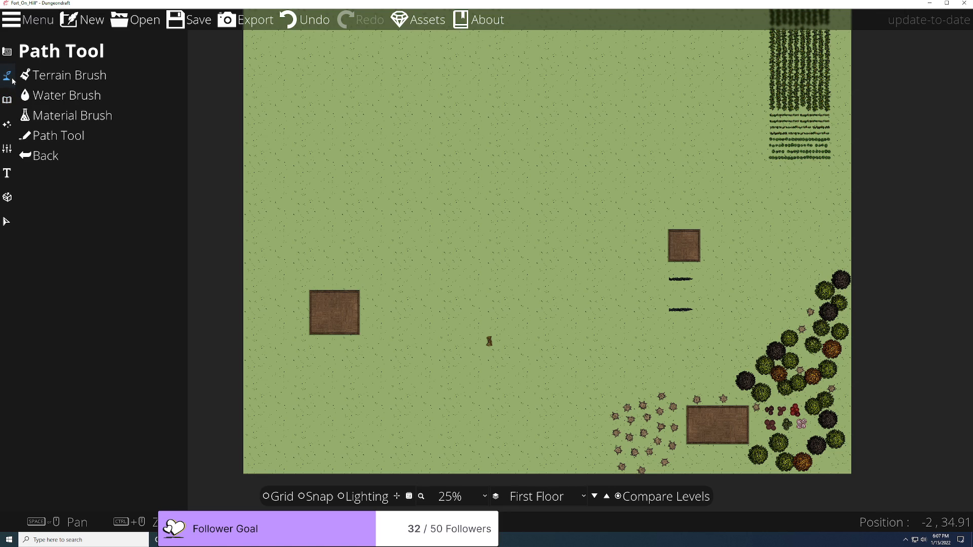
{"action": "left_click", "coordinate": [56, 76]}
{"action": "left_click", "coordinate": [143, 431]}
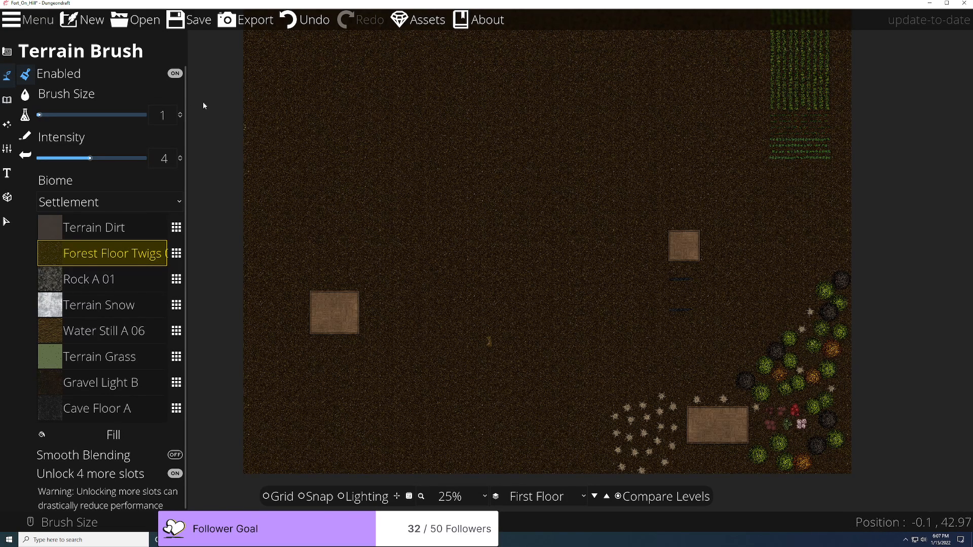
Step: Export the First Floor as a 100%-quality WEBP, check the export folder, then go to Foundry VTT
{"action": "left_click", "coordinate": [230, 22]}
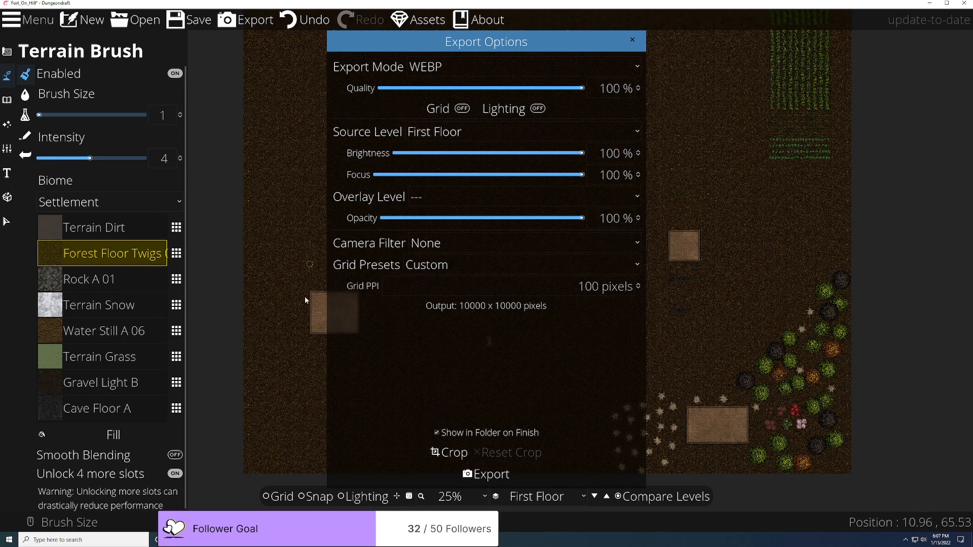
{"action": "left_click", "coordinate": [488, 476]}
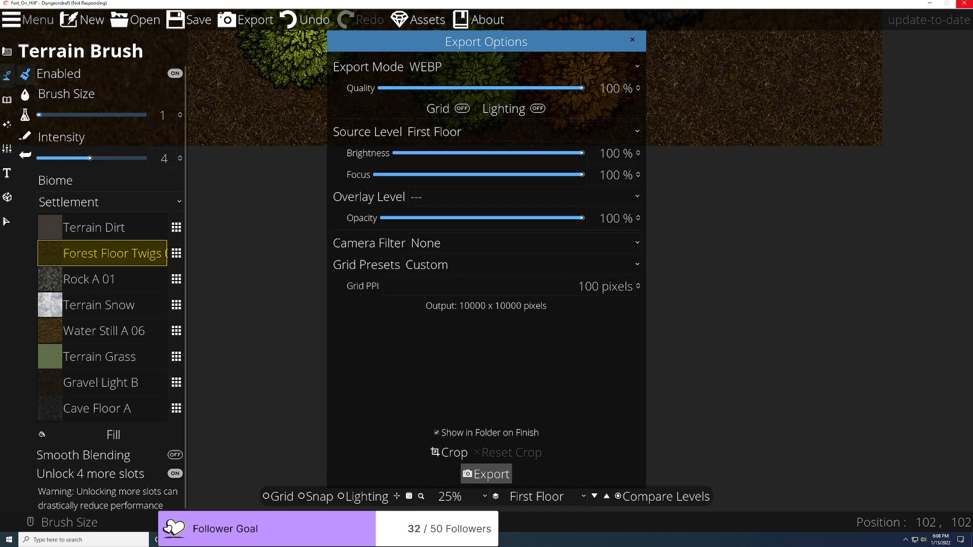
{"action": "mouse_move", "coordinate": [196, 540]}
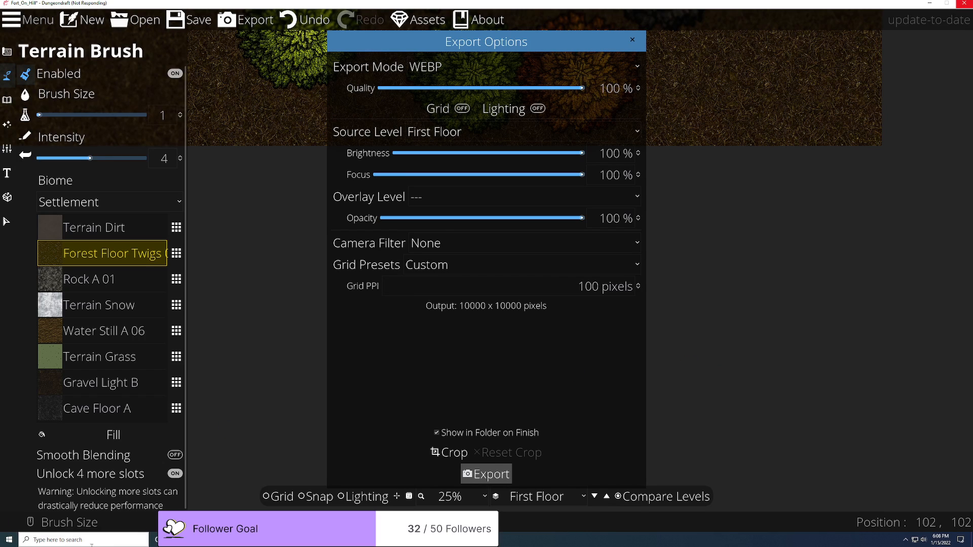
{"action": "left_click", "coordinate": [196, 540]}
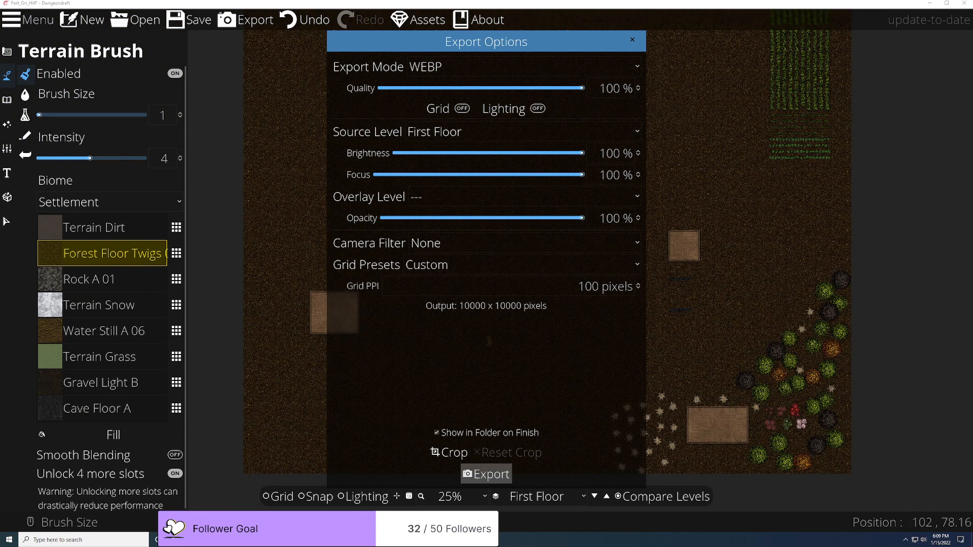
{"action": "left_click", "coordinate": [406, 540]}
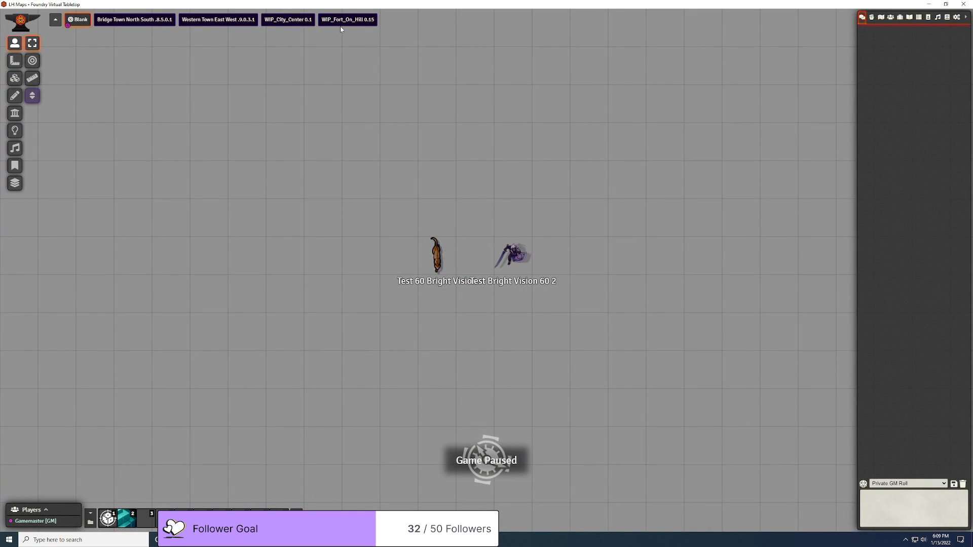
Step: Load the WIP_Fort_On_Hill 0.15 scene and pan toward the fort's southern edge
{"action": "left_click", "coordinate": [343, 21]}
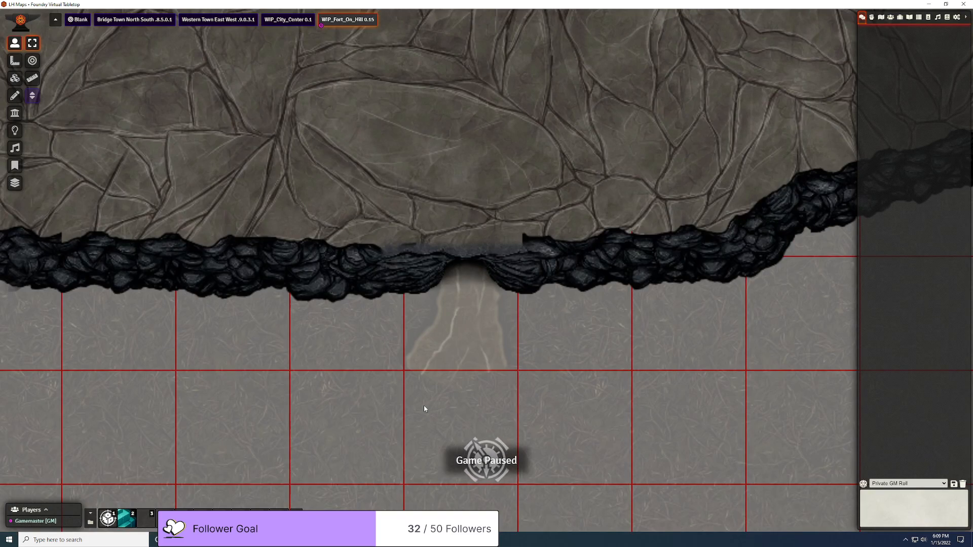
{"action": "scroll", "coordinate": [440, 409], "scroll_direction": "down", "scroll_amount": 15}
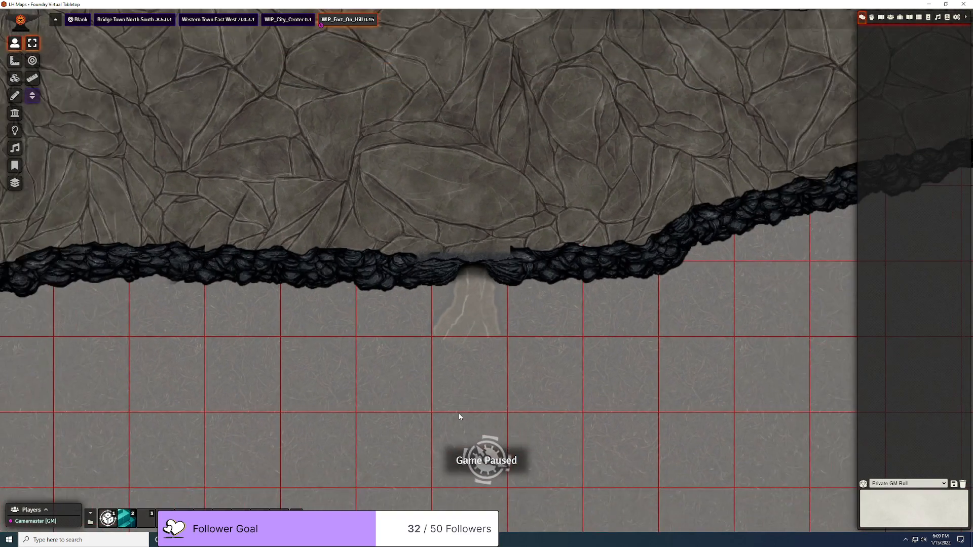
{"action": "scroll", "coordinate": [460, 417], "scroll_direction": "down", "scroll_amount": 10}
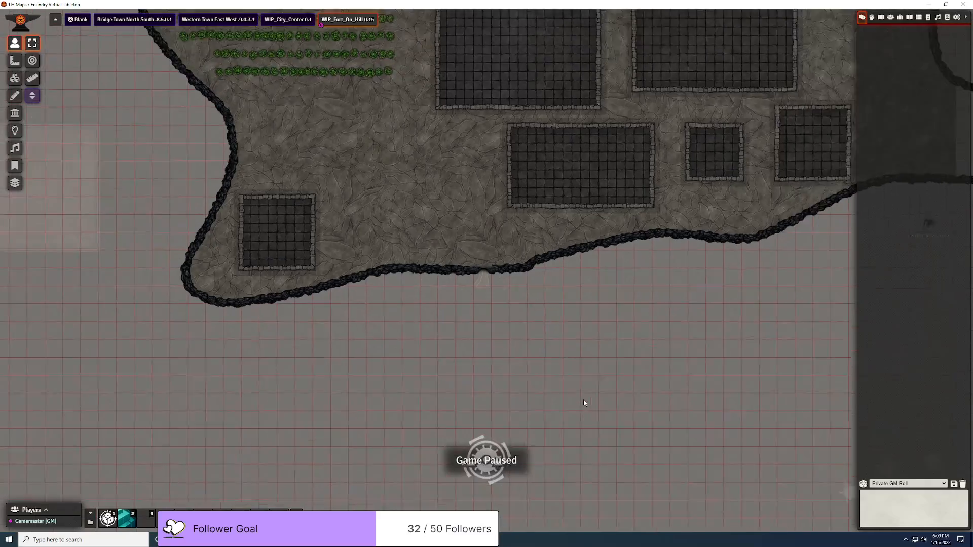
{"action": "left_click_drag", "start_coordinate": [710, 341], "coordinate": [488, 363]}
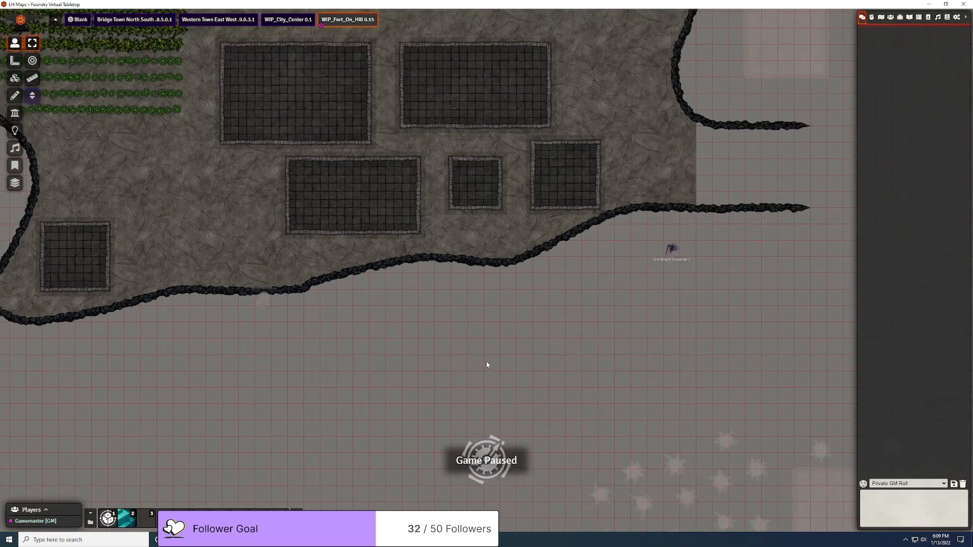
Step: Move the Test Bright Vision 60 2 token onto the forest floor below the cliff and zoom in
{"action": "left_click", "coordinate": [671, 251]}
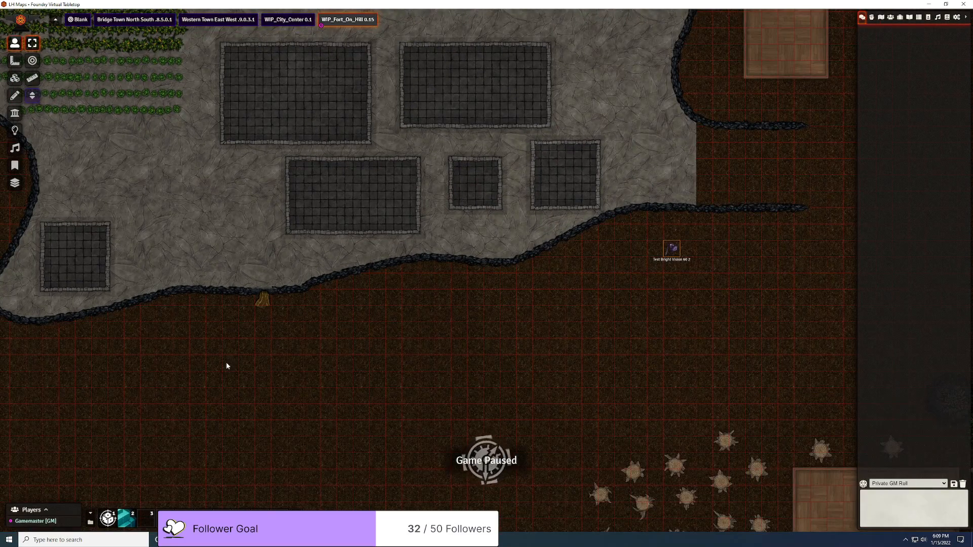
{"action": "scroll", "coordinate": [226, 362], "scroll_direction": "up", "scroll_amount": 5}
{"action": "left_click_drag", "start_coordinate": [718, 244], "coordinate": [202, 352]}
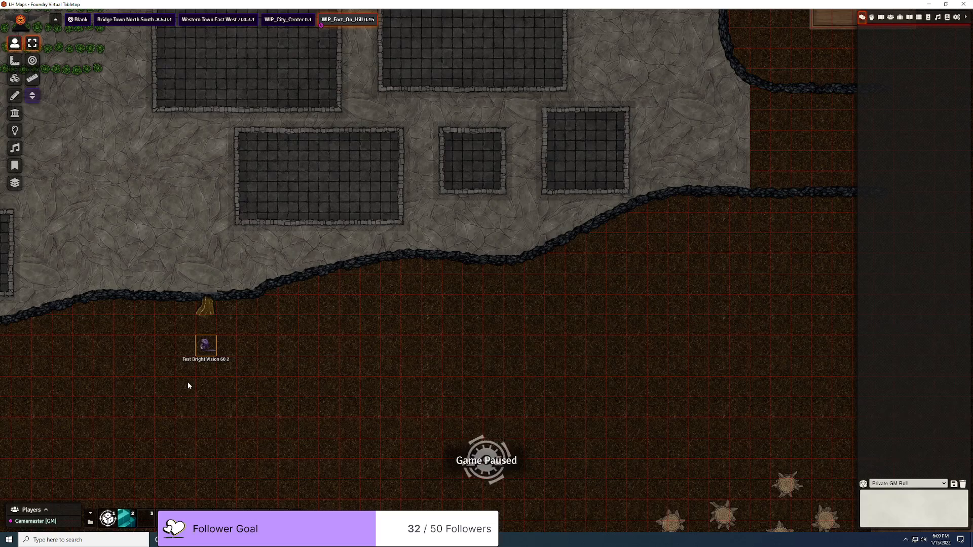
{"action": "scroll", "coordinate": [190, 381], "scroll_direction": "up", "scroll_amount": 3}
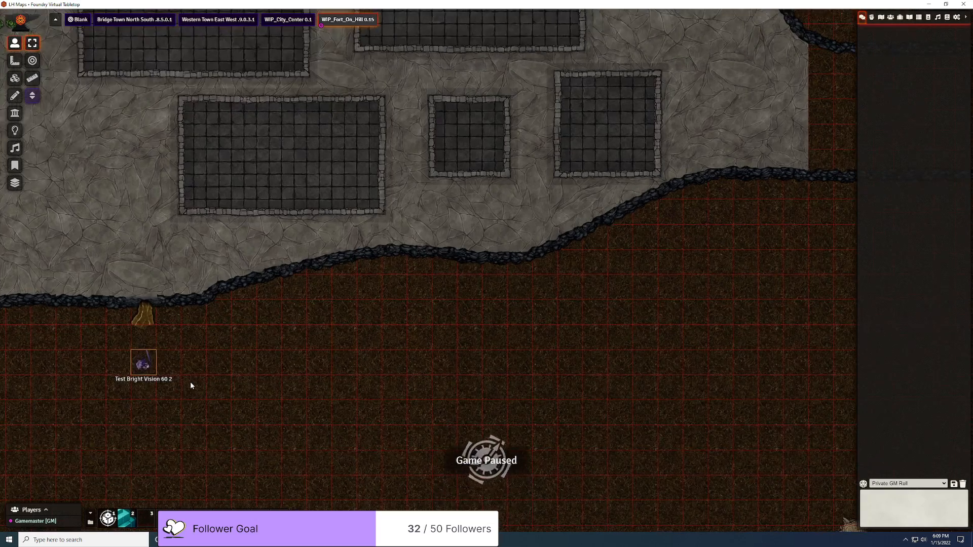
{"action": "left_click_drag", "start_coordinate": [265, 372], "coordinate": [686, 278]}
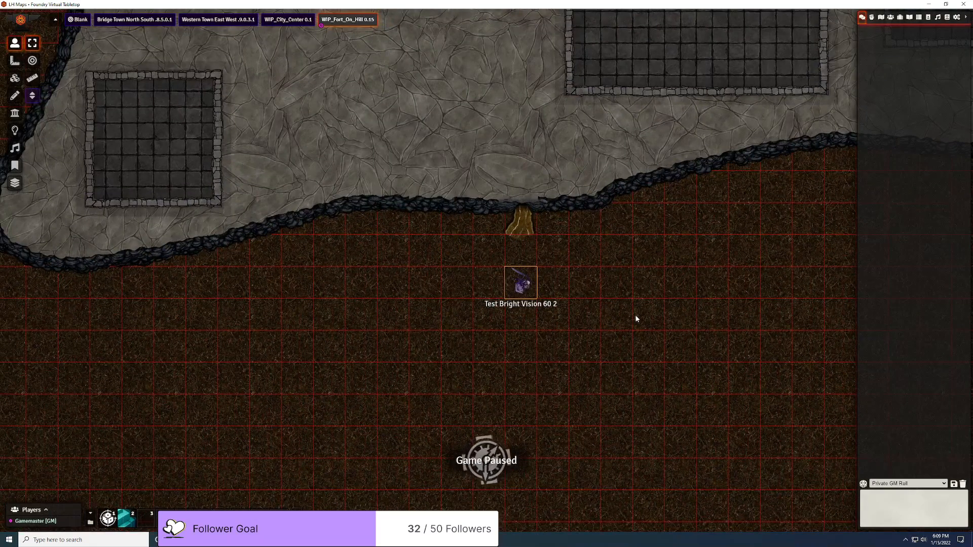
{"action": "scroll", "coordinate": [636, 315], "scroll_direction": "up", "scroll_amount": 5}
{"action": "scroll", "coordinate": [637, 319], "scroll_direction": "up", "scroll_amount": 2}
{"action": "scroll", "coordinate": [643, 308], "scroll_direction": "up", "scroll_amount": 3}
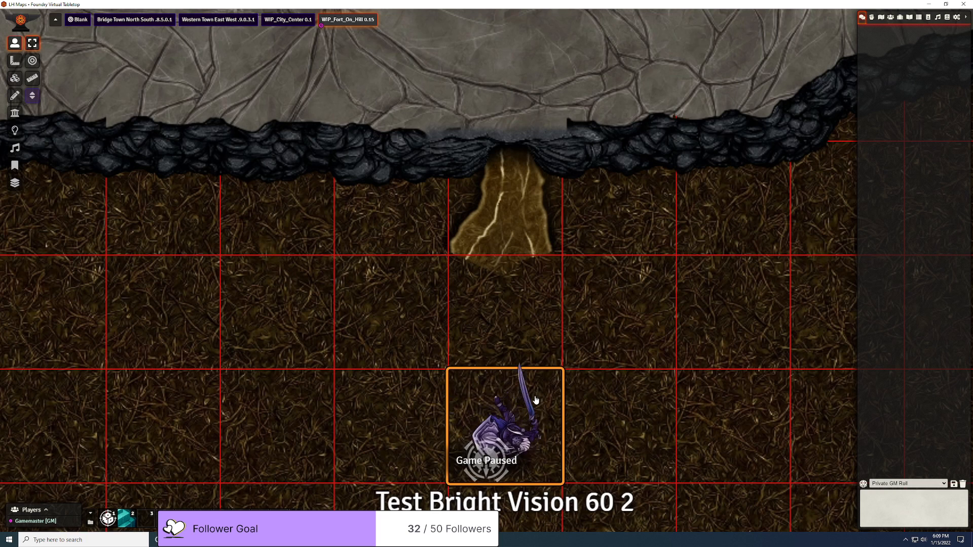
Step: Walk the token up toward the cliff gully and back down
{"action": "scroll", "coordinate": [533, 402], "scroll_direction": "down", "scroll_amount": 1}
{"action": "scroll", "coordinate": [533, 402], "scroll_direction": "down", "scroll_amount": 1}
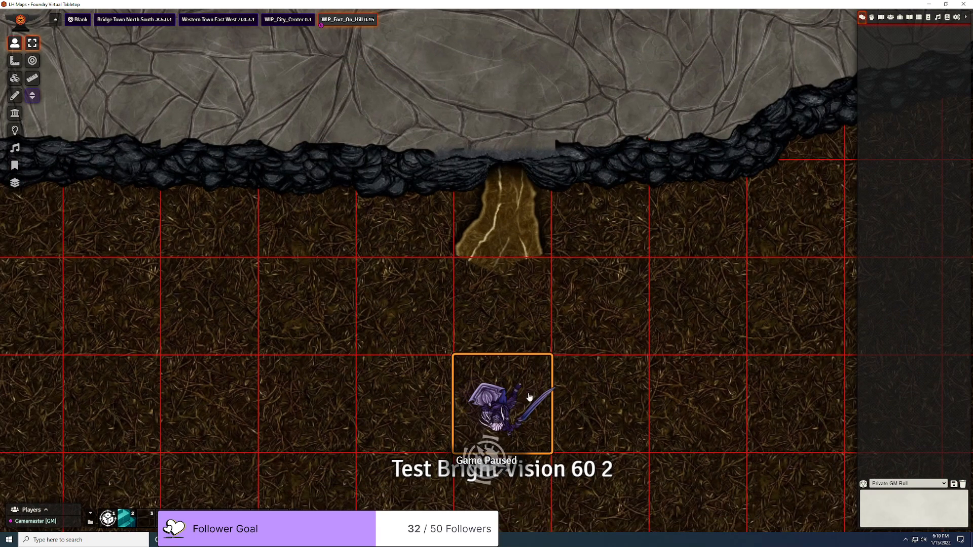
{"action": "key", "text": "Up"}
{"action": "key", "text": "Up"}
{"action": "key", "text": "Up"}
{"action": "key", "text": "Up"}
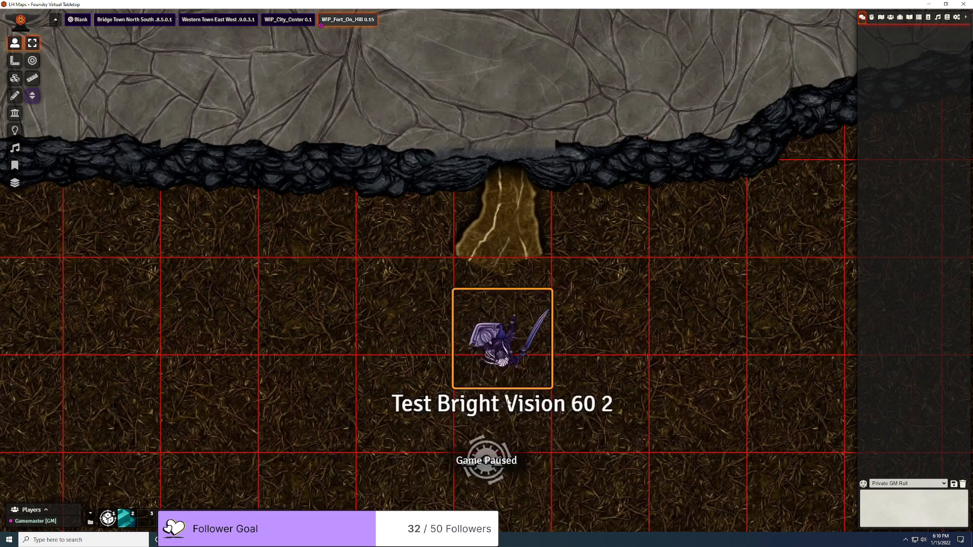
{"action": "key", "text": "Down"}
{"action": "key", "text": "Down"}
{"action": "key", "text": "Down"}
{"action": "key", "text": "Down"}
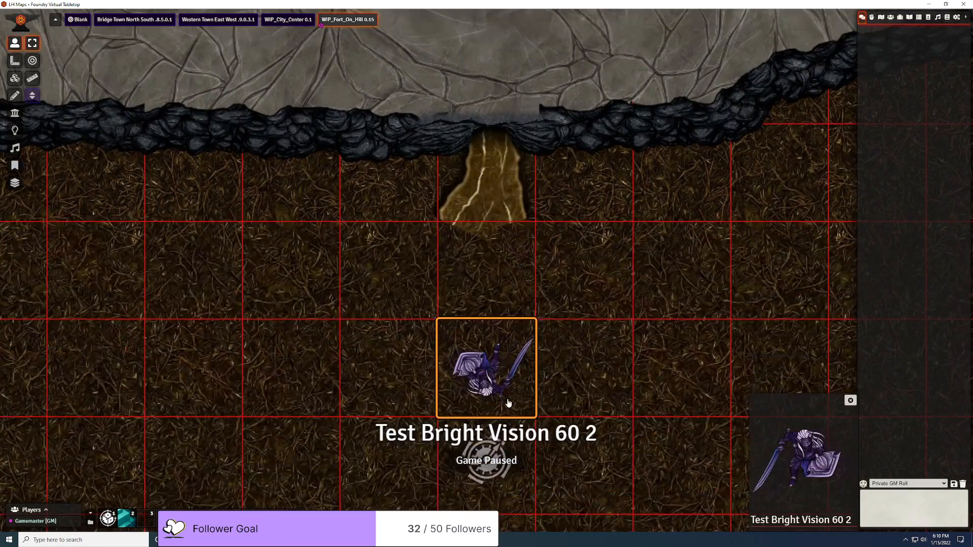
Step: Switch the view to the First Floor level, select the token and move it one square south
{"action": "key", "text": "Escape"}
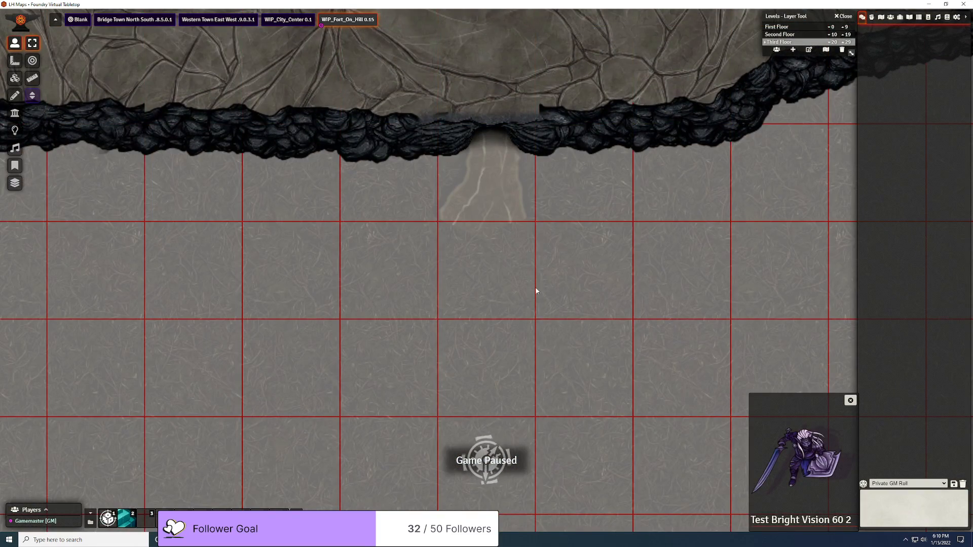
{"action": "left_click", "coordinate": [793, 27]}
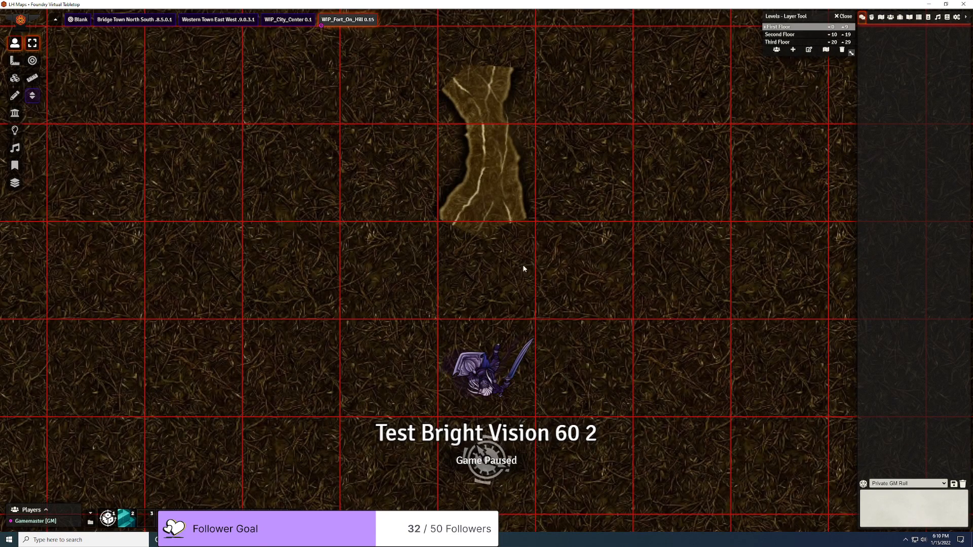
{"action": "left_click", "coordinate": [492, 381]}
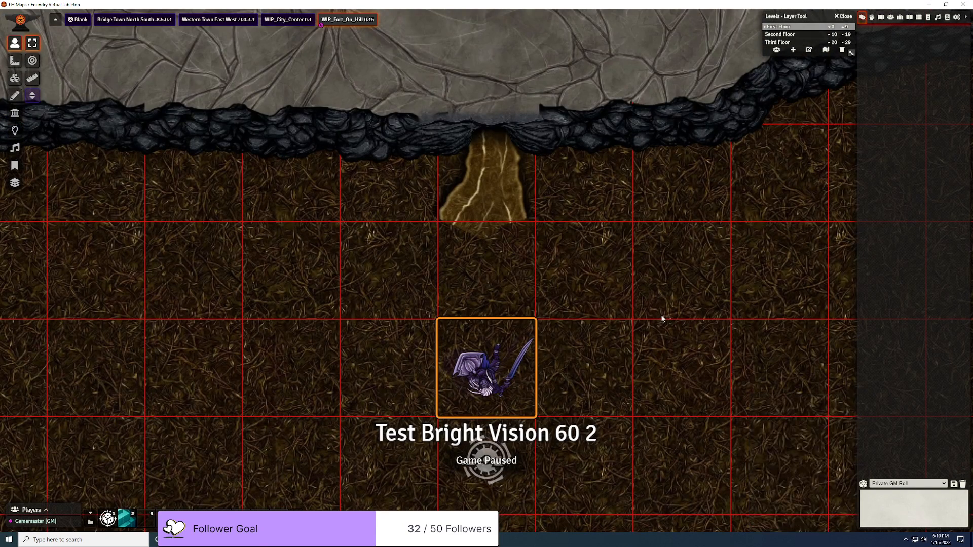
{"action": "key", "text": "Down"}
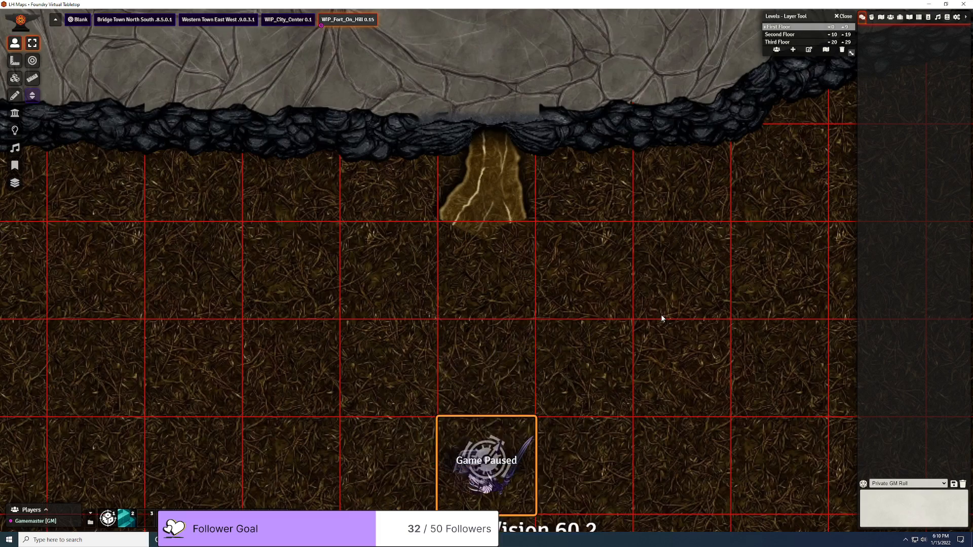
Step: Survey the map's bottom-right corner and wooden platform, then return to the test token
{"action": "scroll", "coordinate": [619, 489], "scroll_direction": "down", "scroll_amount": 8}
{"action": "scroll", "coordinate": [705, 477], "scroll_direction": "down", "scroll_amount": 10}
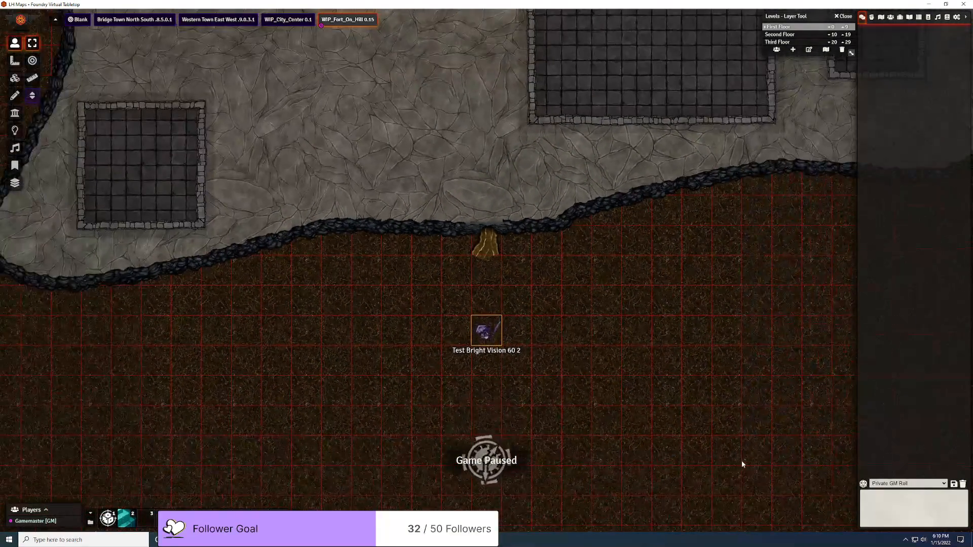
{"action": "left_click_drag", "start_coordinate": [752, 455], "coordinate": [215, 302]}
{"action": "left_click_drag", "start_coordinate": [811, 439], "coordinate": [152, 273]}
{"action": "scroll", "coordinate": [367, 288], "scroll_direction": "up", "scroll_amount": 3}
{"action": "scroll", "coordinate": [366, 289], "scroll_direction": "up", "scroll_amount": 4}
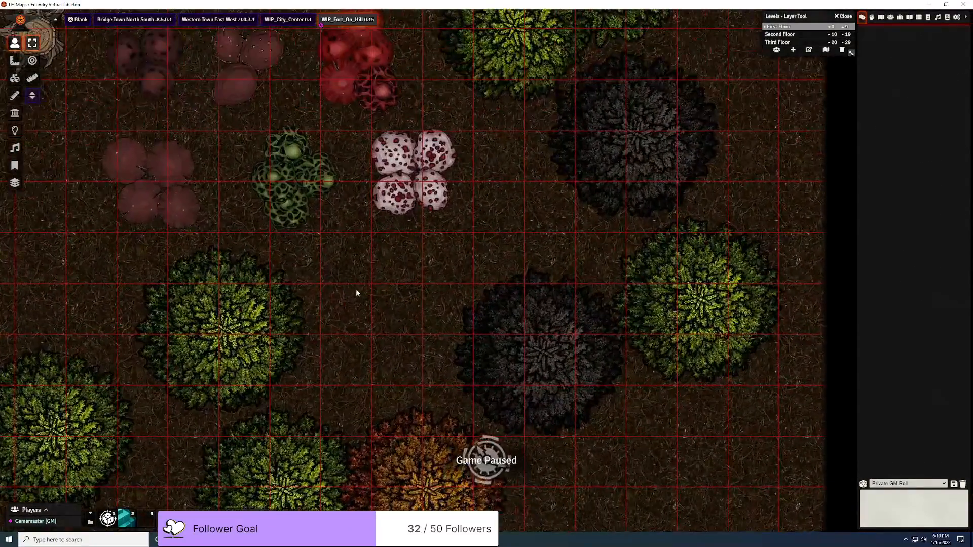
{"action": "left_click_drag", "start_coordinate": [336, 293], "coordinate": [553, 456]}
{"action": "scroll", "coordinate": [528, 374], "scroll_direction": "down", "scroll_amount": 8}
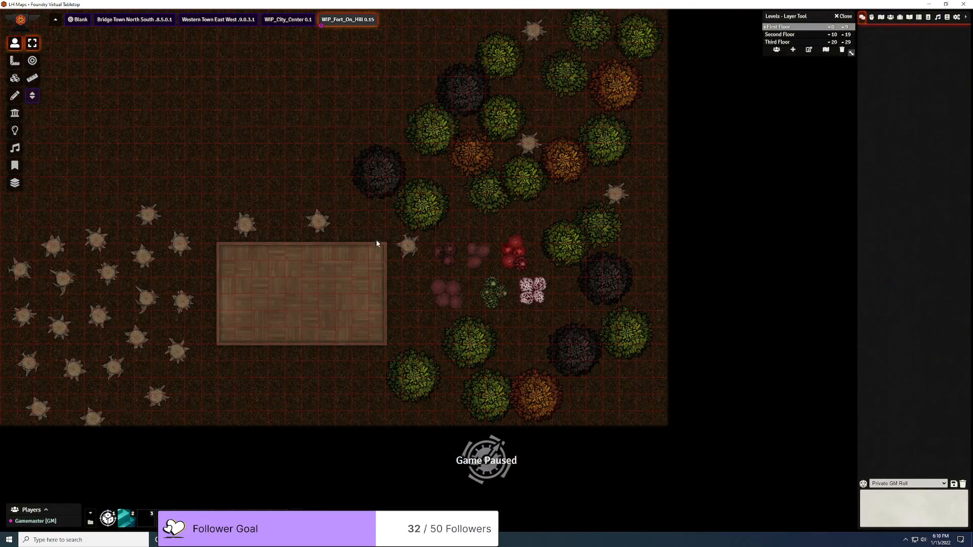
{"action": "left_click_drag", "start_coordinate": [182, 275], "coordinate": [673, 329]}
{"action": "left_click_drag", "start_coordinate": [205, 203], "coordinate": [551, 324]}
{"action": "scroll", "coordinate": [524, 322], "scroll_direction": "up", "scroll_amount": 10}
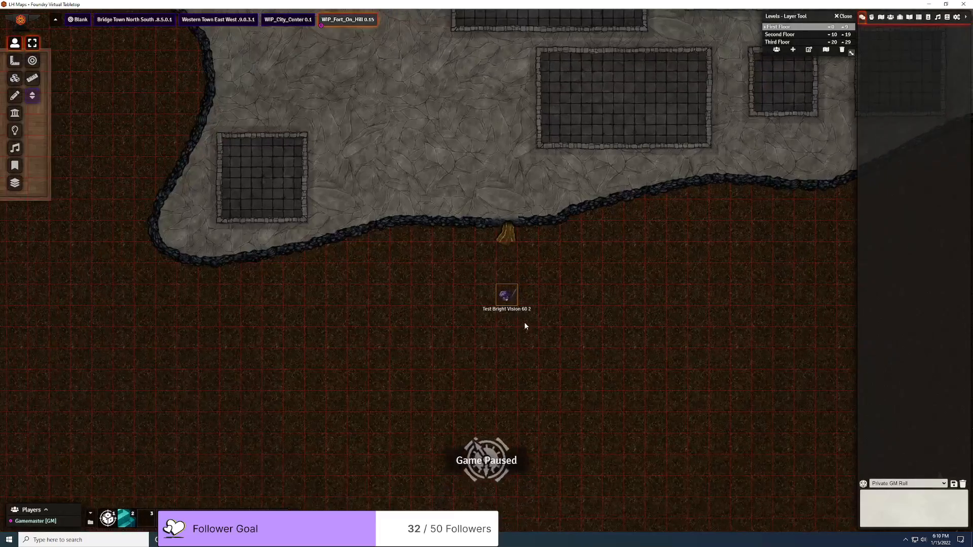
{"action": "mouse_move", "coordinate": [511, 305]}
{"action": "scroll", "coordinate": [511, 305], "scroll_direction": "up", "scroll_amount": 5}
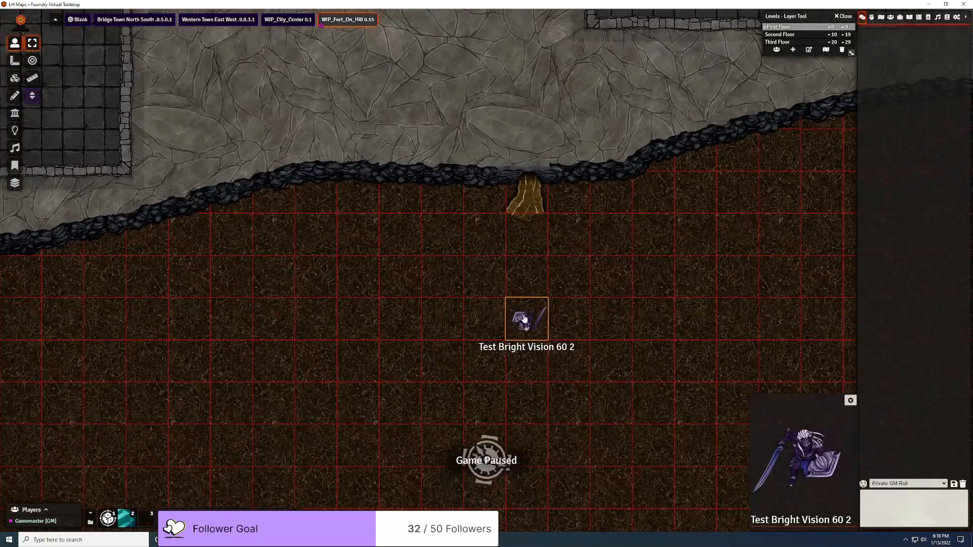
Step: Walk the token up into the cliff gully twice, ending one square below it
{"action": "key", "text": "Up"}
{"action": "key", "text": "Up"}
{"action": "key", "text": "Up"}
{"action": "key", "text": "Up"}
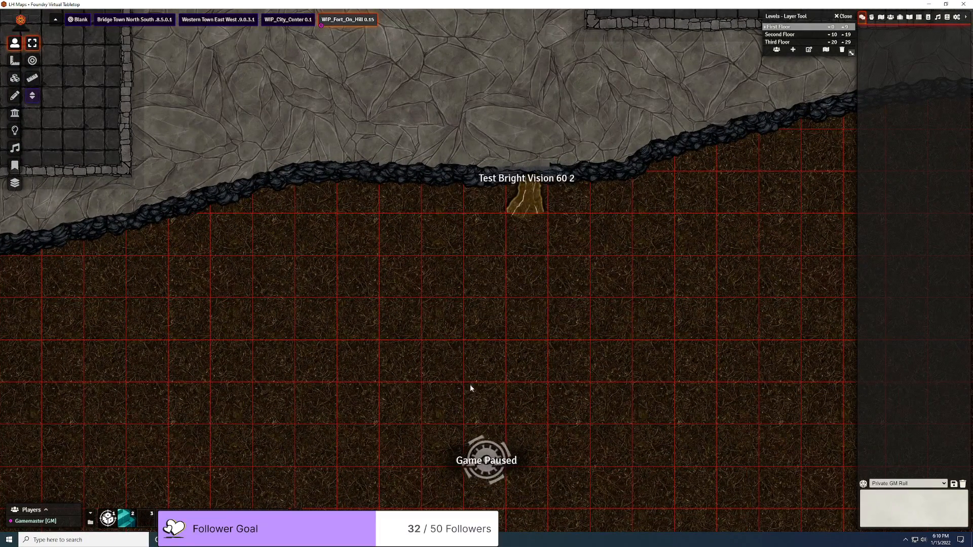
{"action": "key", "text": "Down"}
{"action": "key", "text": "Down"}
{"action": "key", "text": "Up"}
{"action": "key", "text": "Up"}
{"action": "key", "text": "Up"}
{"action": "key", "text": "Up"}
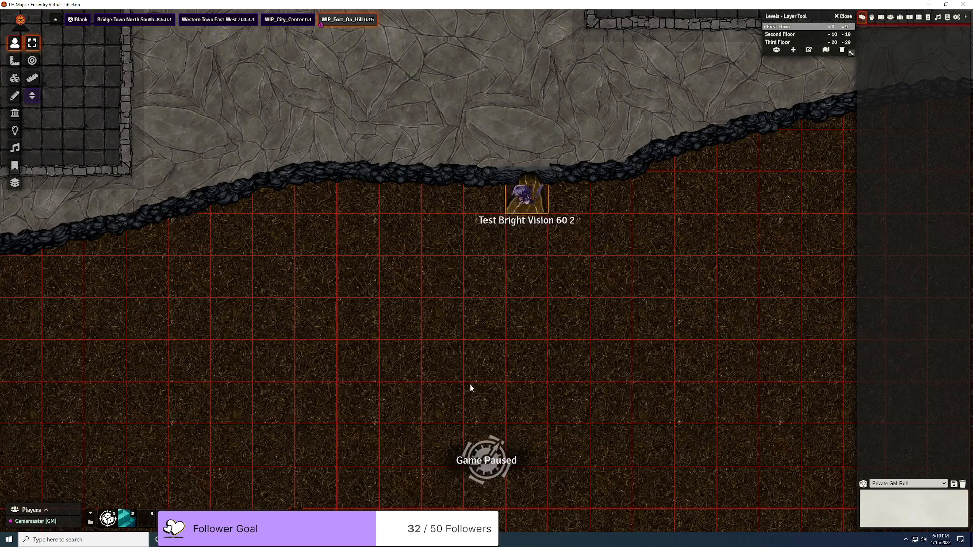
{"action": "key", "text": "Up"}
{"action": "key", "text": "Up"}
{"action": "key", "text": "Up"}
{"action": "key", "text": "Down"}
{"action": "key", "text": "Down"}
{"action": "key", "text": "Down"}
{"action": "key", "text": "Down"}
{"action": "key", "text": "Down"}
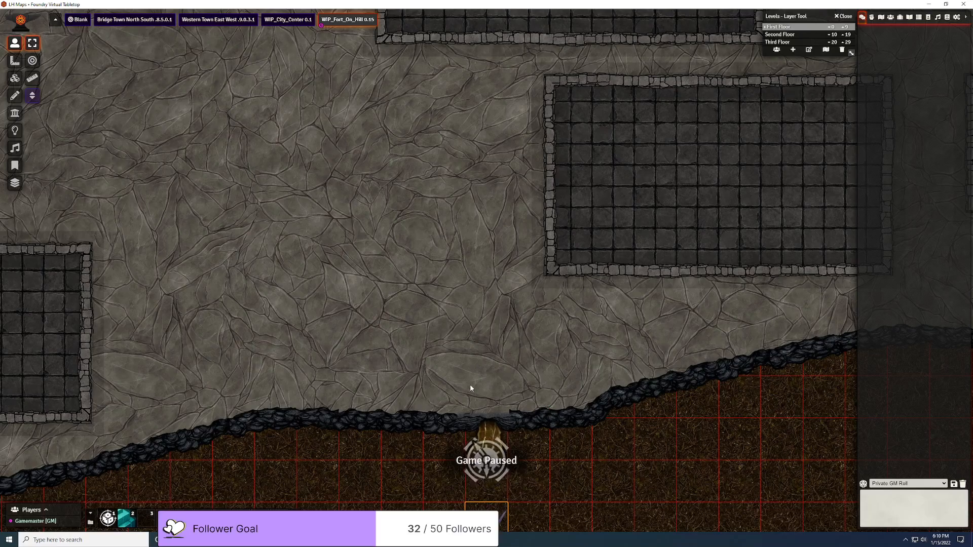
Step: Survey the crop rows, northern wall and cliff curve, then return to Dungeondraft
{"action": "scroll", "coordinate": [459, 386], "scroll_direction": "down", "scroll_amount": 1}
{"action": "scroll", "coordinate": [456, 382], "scroll_direction": "down", "scroll_amount": 12}
{"action": "left_click_drag", "start_coordinate": [426, 274], "coordinate": [634, 472]}
{"action": "left_click_drag", "start_coordinate": [569, 133], "coordinate": [433, 531]}
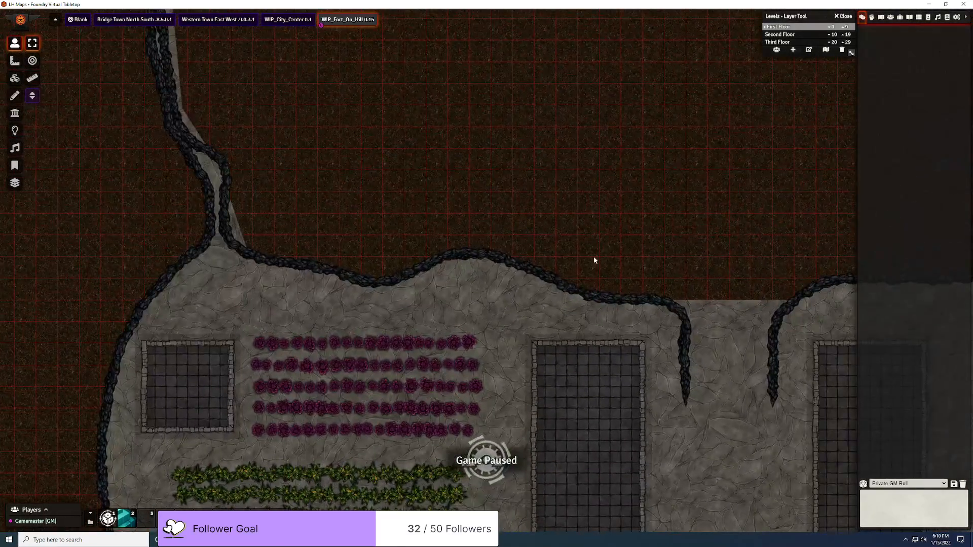
{"action": "left_click_drag", "start_coordinate": [562, 148], "coordinate": [622, 447]}
{"action": "left_click_drag", "start_coordinate": [639, 165], "coordinate": [39, 441]}
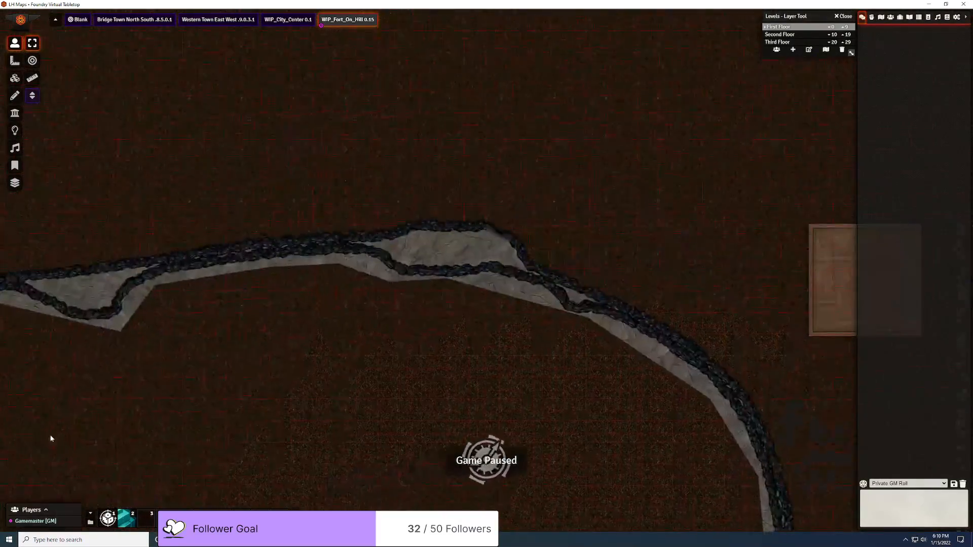
{"action": "left_click_drag", "start_coordinate": [461, 286], "coordinate": [267, 352]}
{"action": "scroll", "coordinate": [267, 352], "scroll_direction": "up", "scroll_amount": 10}
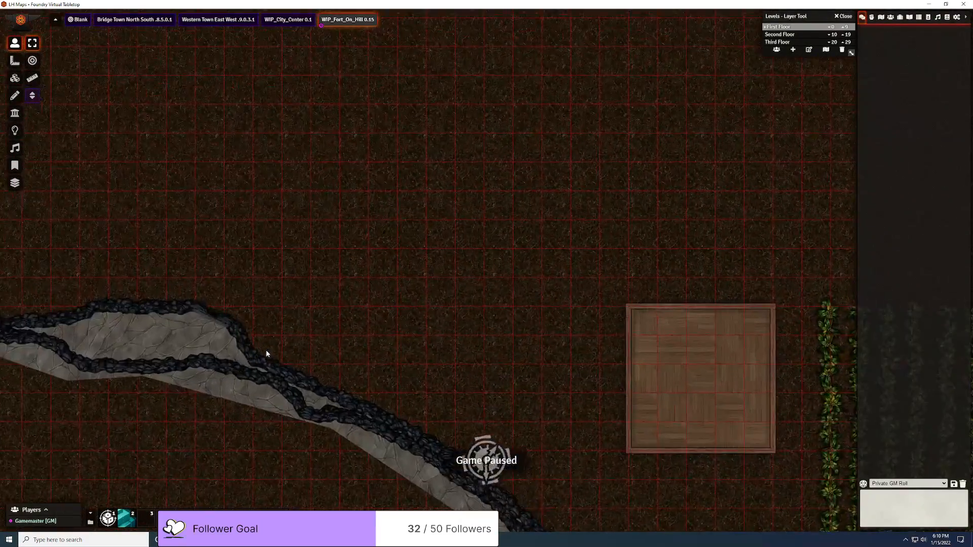
{"action": "left_click_drag", "start_coordinate": [206, 362], "coordinate": [558, 350]}
{"action": "scroll", "coordinate": [441, 339], "scroll_direction": "up", "scroll_amount": 6}
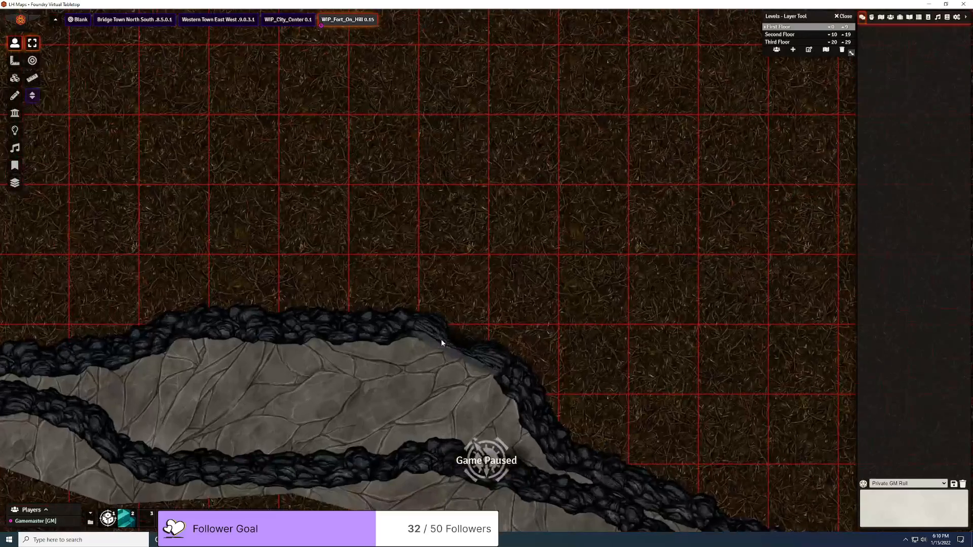
{"action": "scroll", "coordinate": [405, 377], "scroll_direction": "up", "scroll_amount": 4}
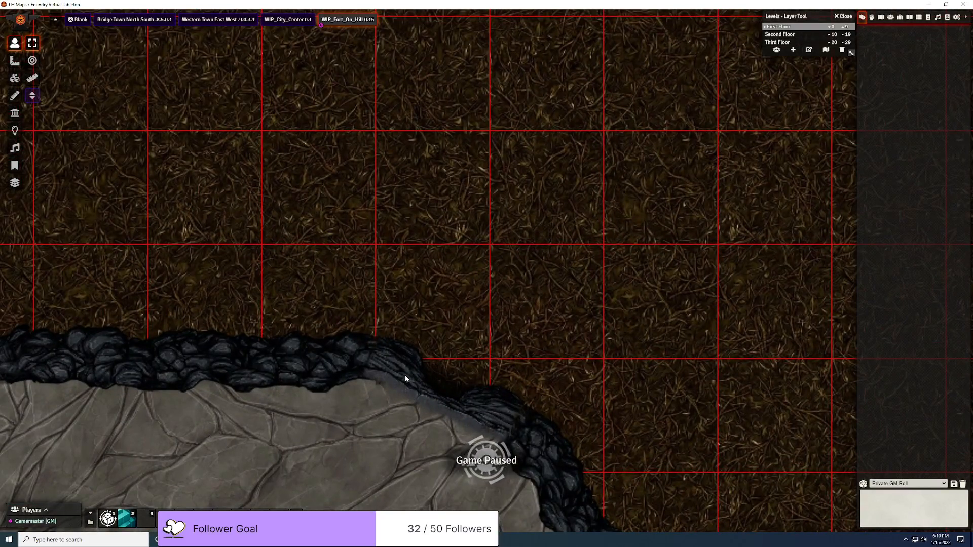
{"action": "scroll", "coordinate": [478, 424], "scroll_direction": "down", "scroll_amount": 10}
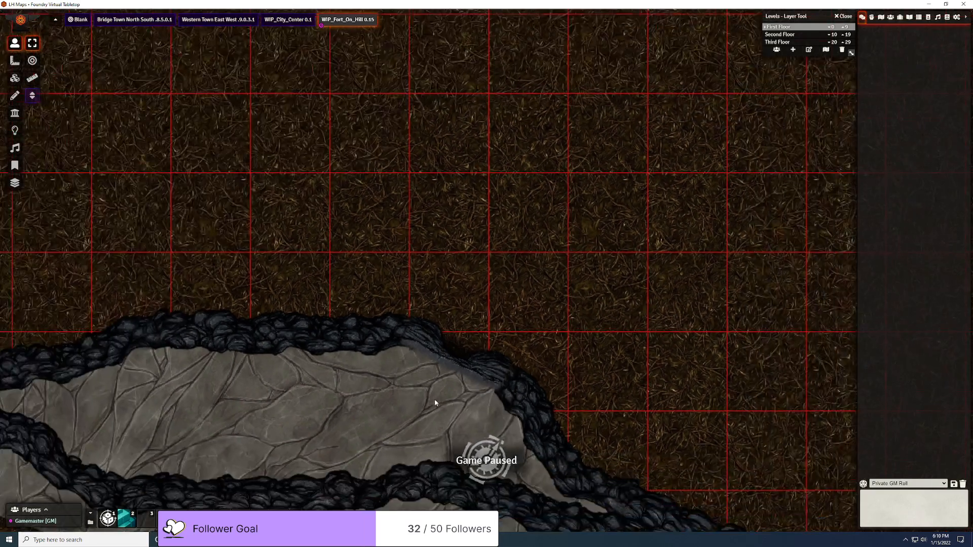
{"action": "scroll", "coordinate": [396, 394], "scroll_direction": "down", "scroll_amount": 8}
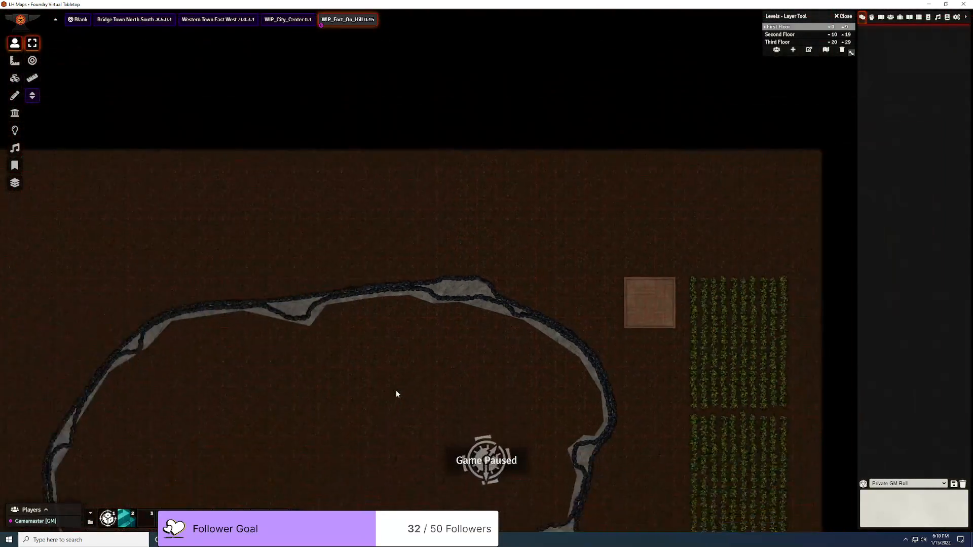
{"action": "scroll", "coordinate": [368, 443], "scroll_direction": "up", "scroll_amount": 10}
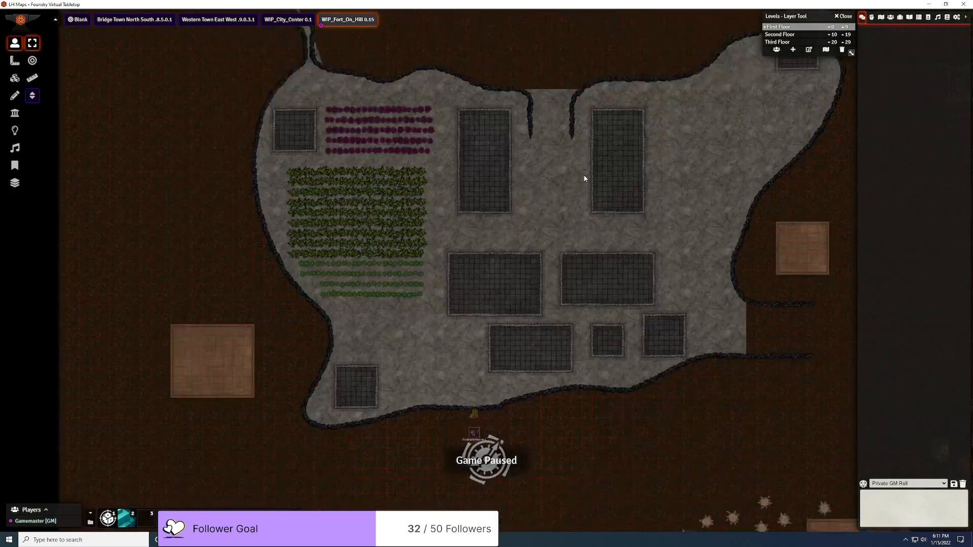
{"action": "left_click_drag", "start_coordinate": [457, 420], "coordinate": [451, 290]}
{"action": "scroll", "coordinate": [451, 284], "scroll_direction": "up", "scroll_amount": 18}
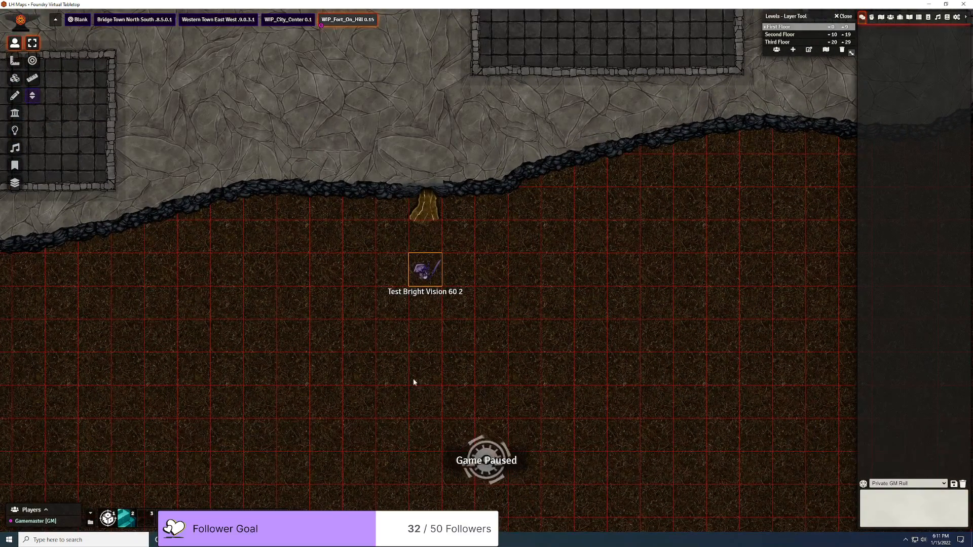
{"action": "key", "text": "alt+Tab"}
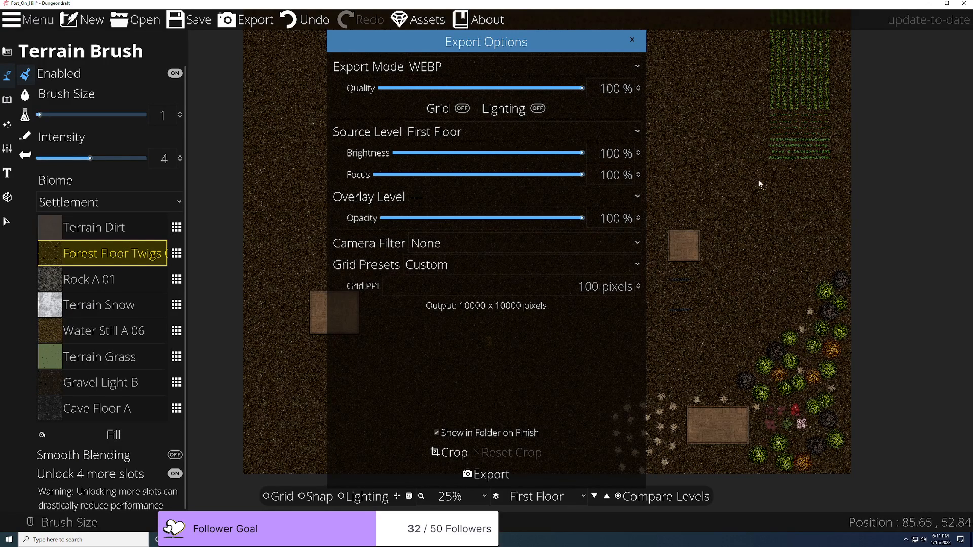
Step: Close Export Options, set the terrain Brush Size to 5, and minimize Dungeondraft back to Foundry
{"action": "left_click", "coordinate": [631, 40]}
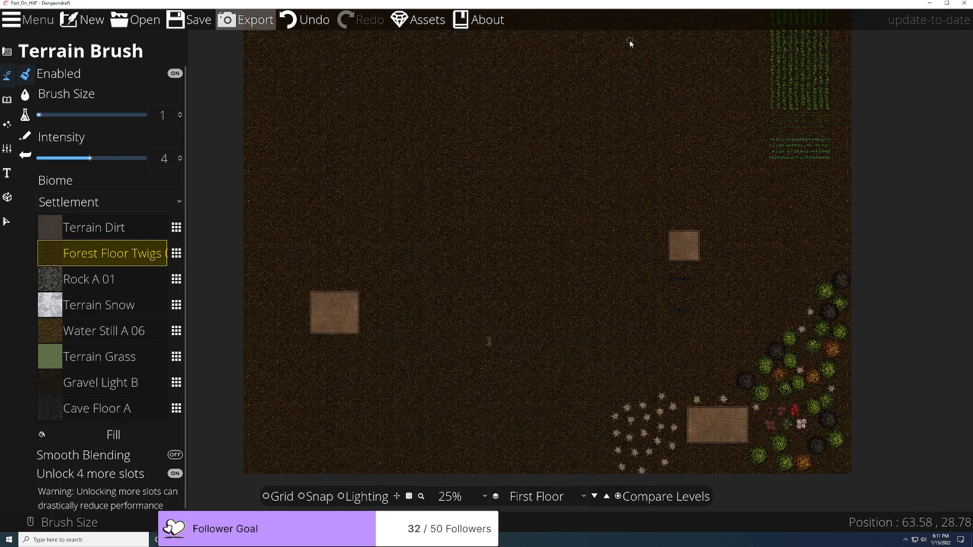
{"action": "scroll", "coordinate": [542, 365], "scroll_direction": "up", "scroll_amount": 4}
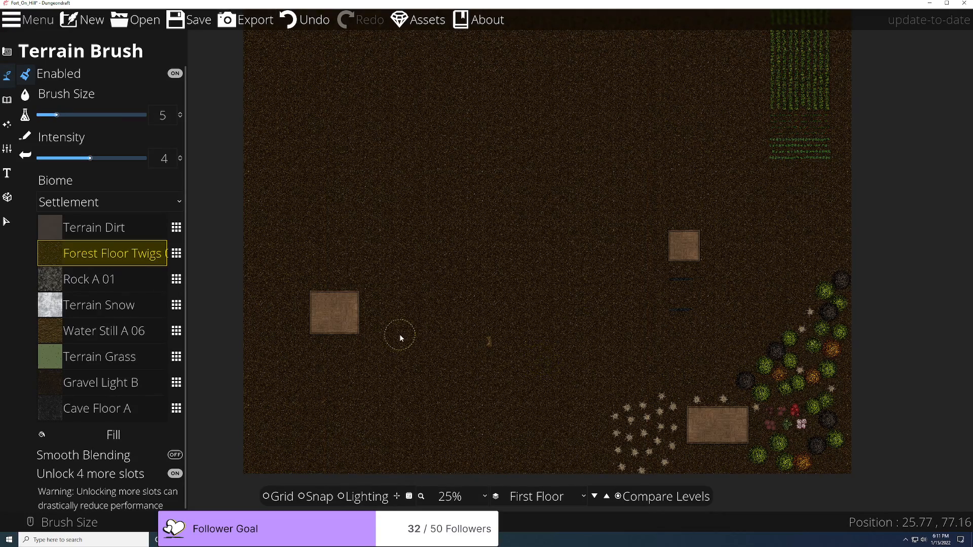
{"action": "scroll", "coordinate": [400, 336], "scroll_direction": "up", "scroll_amount": 4}
{"action": "scroll", "coordinate": [680, 369], "scroll_direction": "down", "scroll_amount": 4}
{"action": "scroll", "coordinate": [708, 375], "scroll_direction": "up", "scroll_amount": 4}
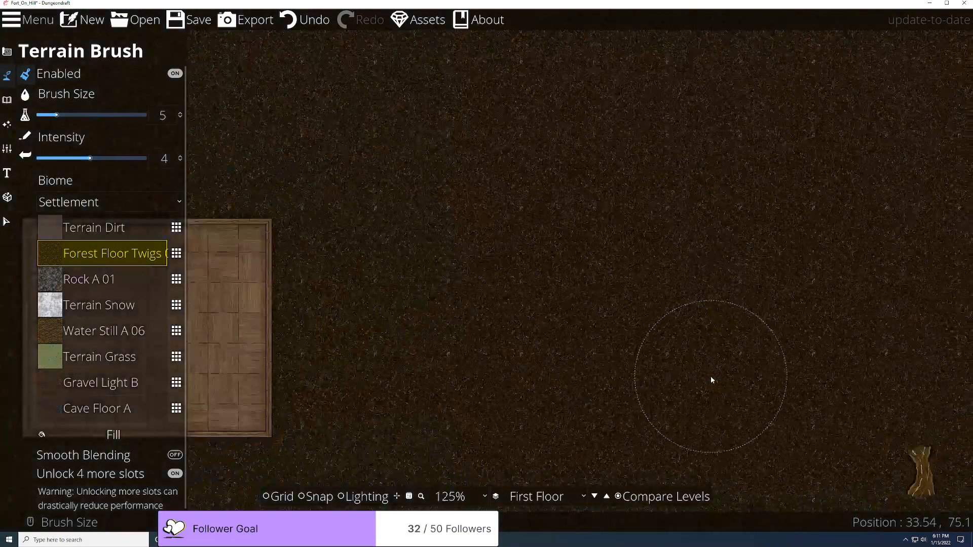
{"action": "left_click", "coordinate": [929, 4]}
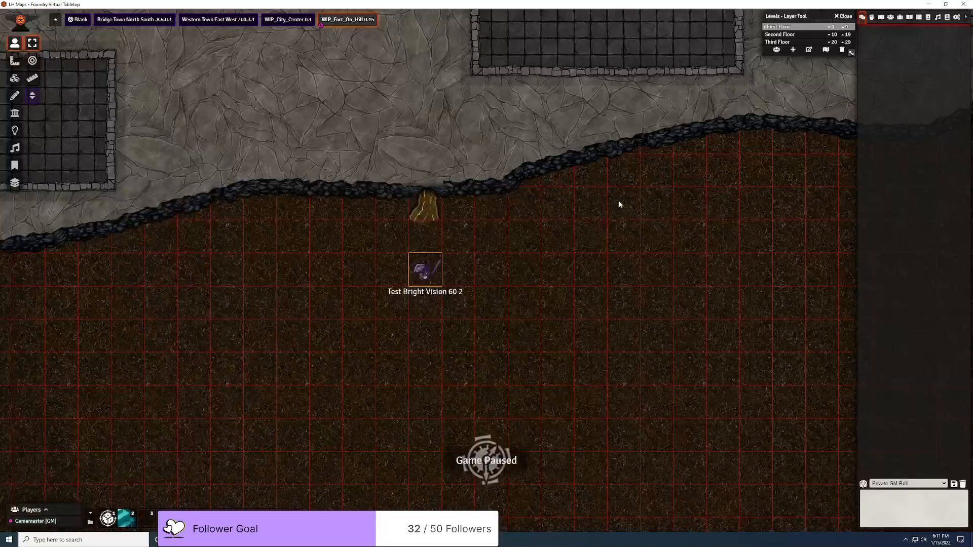